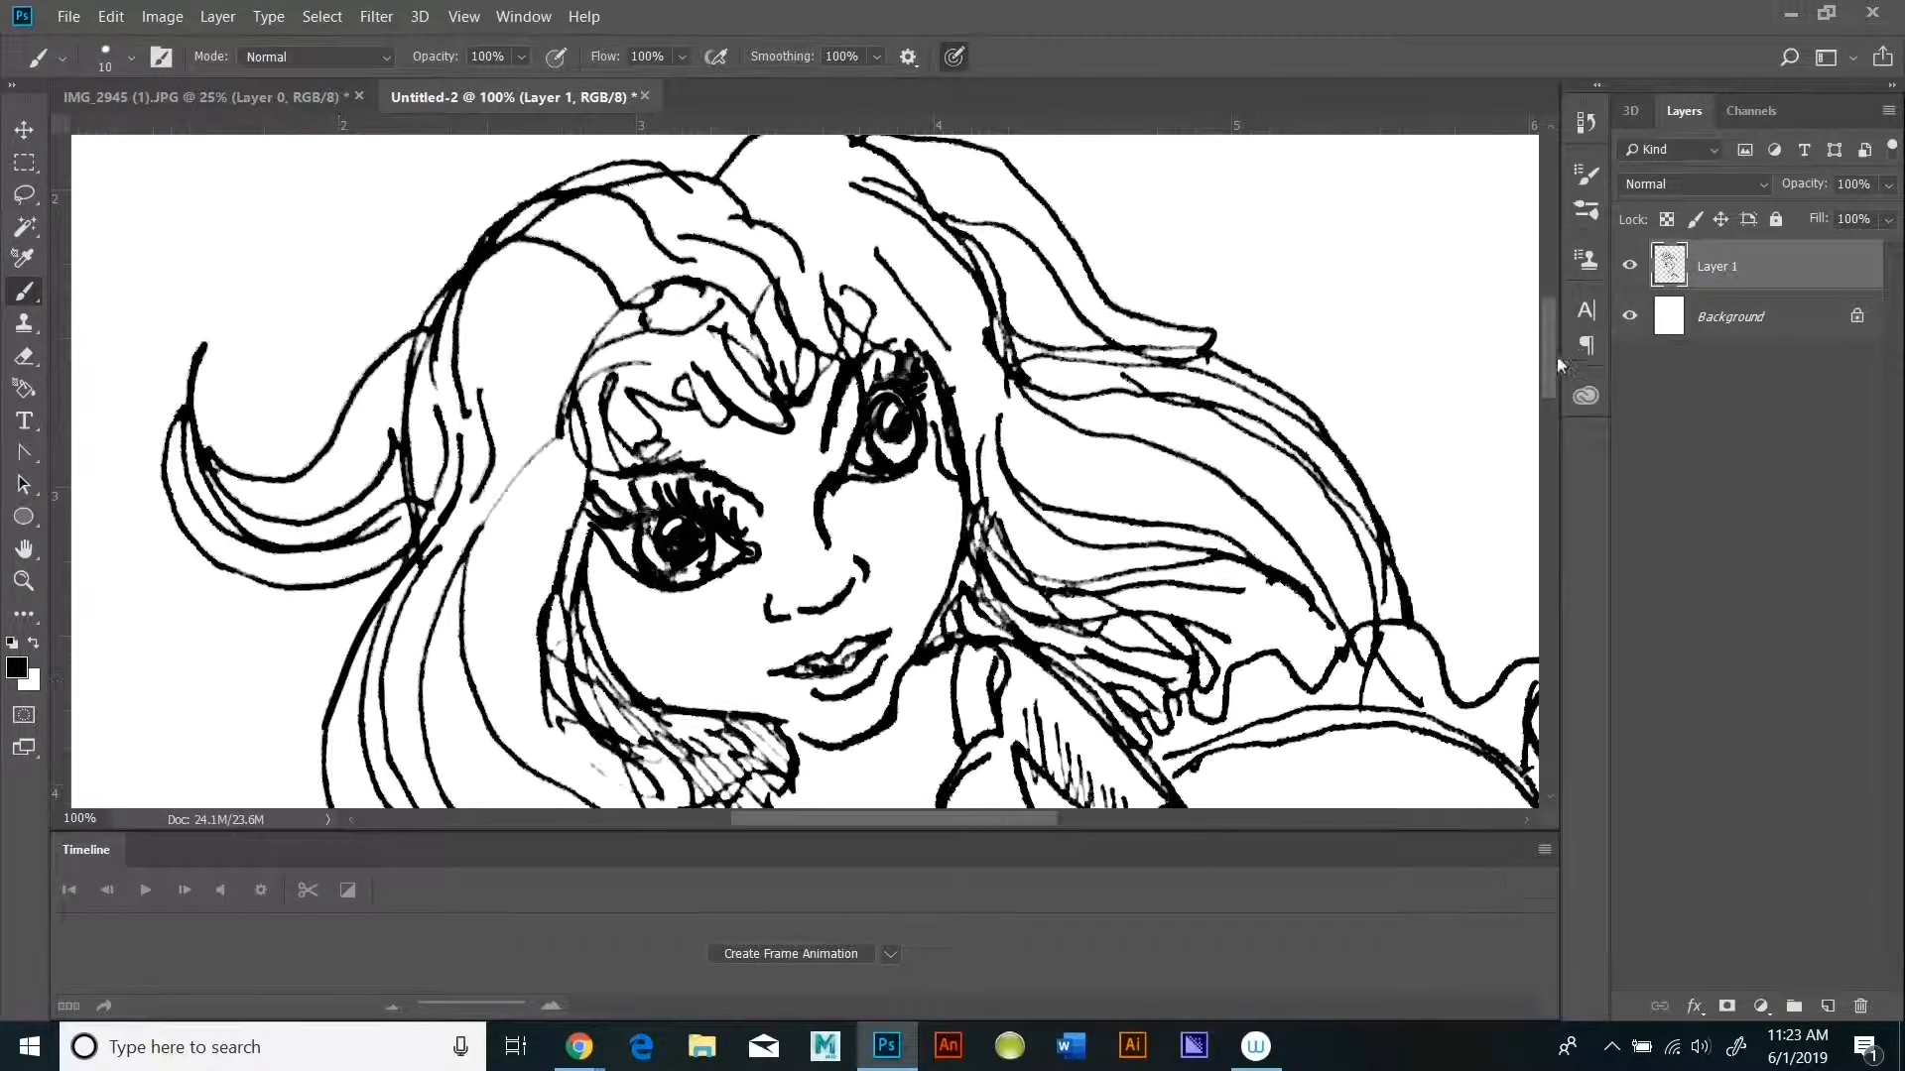
Step: Thicken the hair strands on the crown and the curved lock above the forehead with the 10 px black brush
drag(1556, 360, 1553, 455)
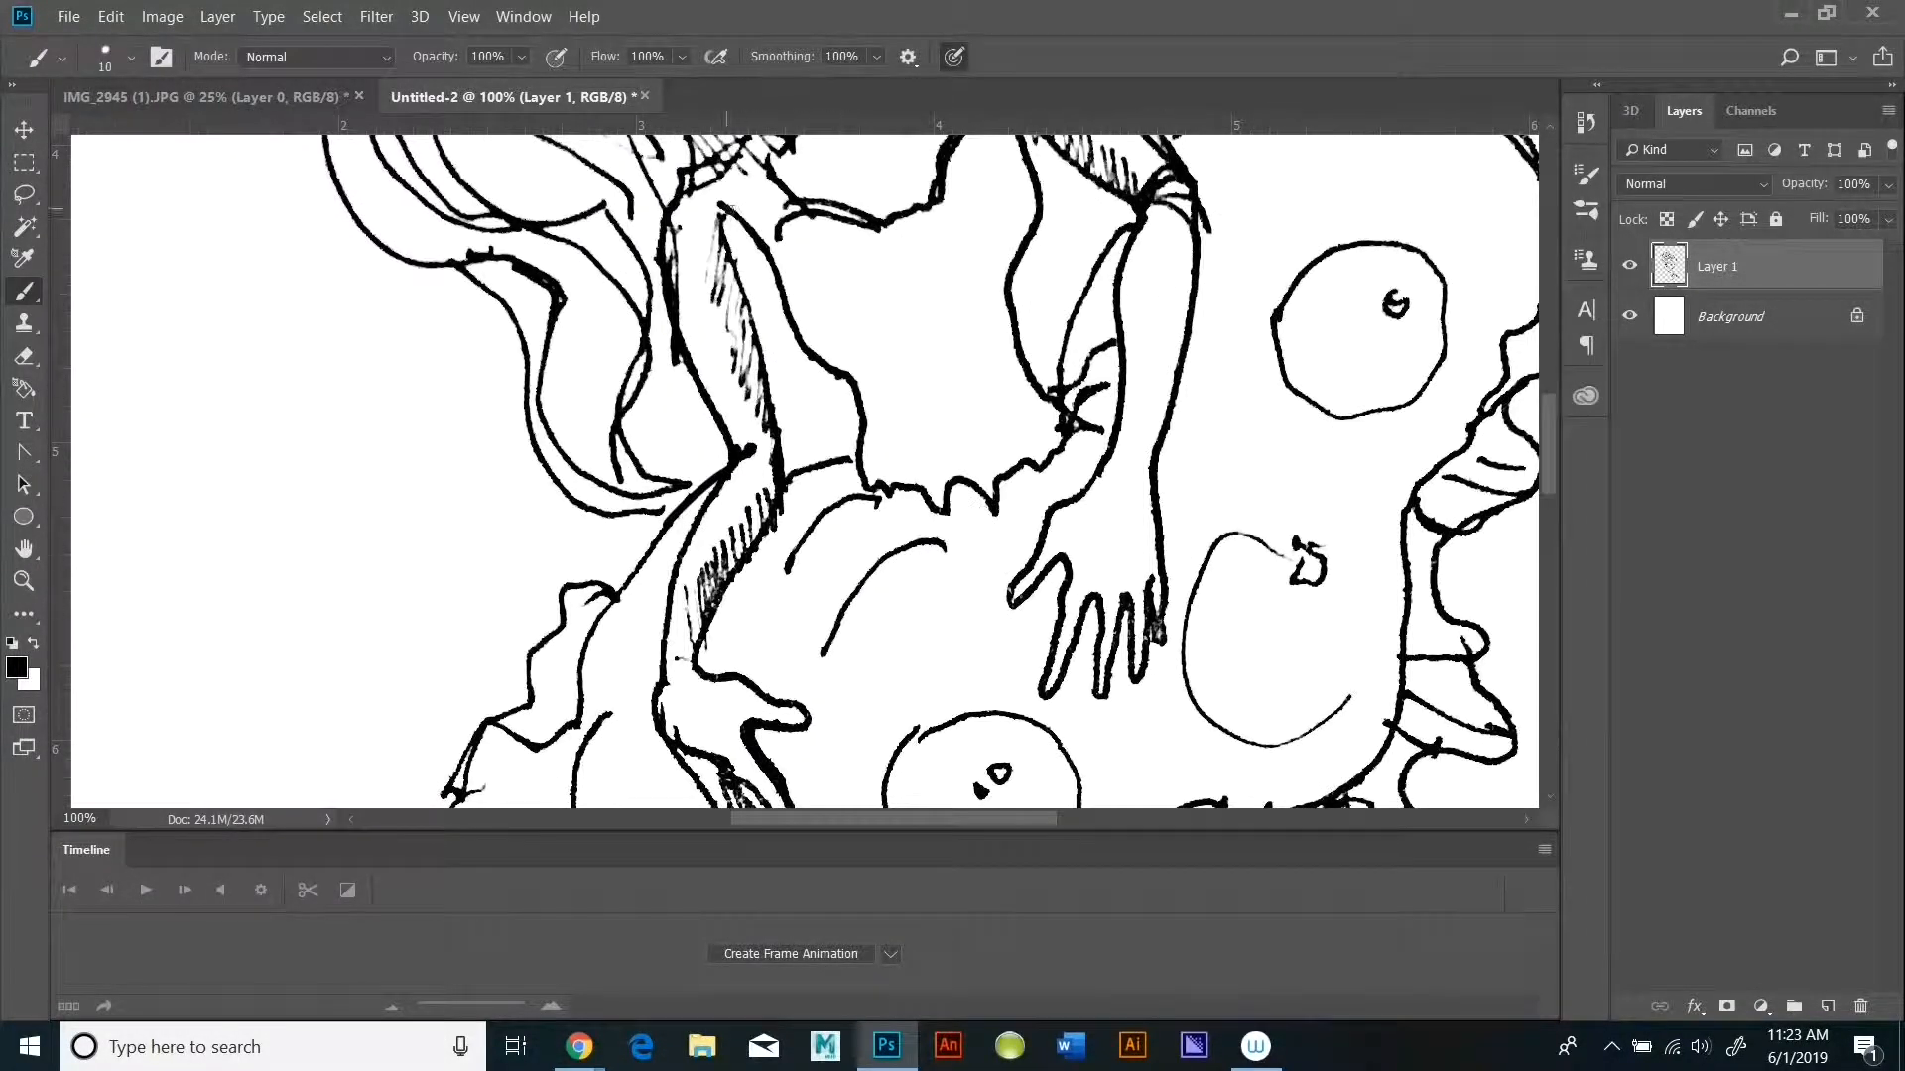
scroll(754, 164, up, 3)
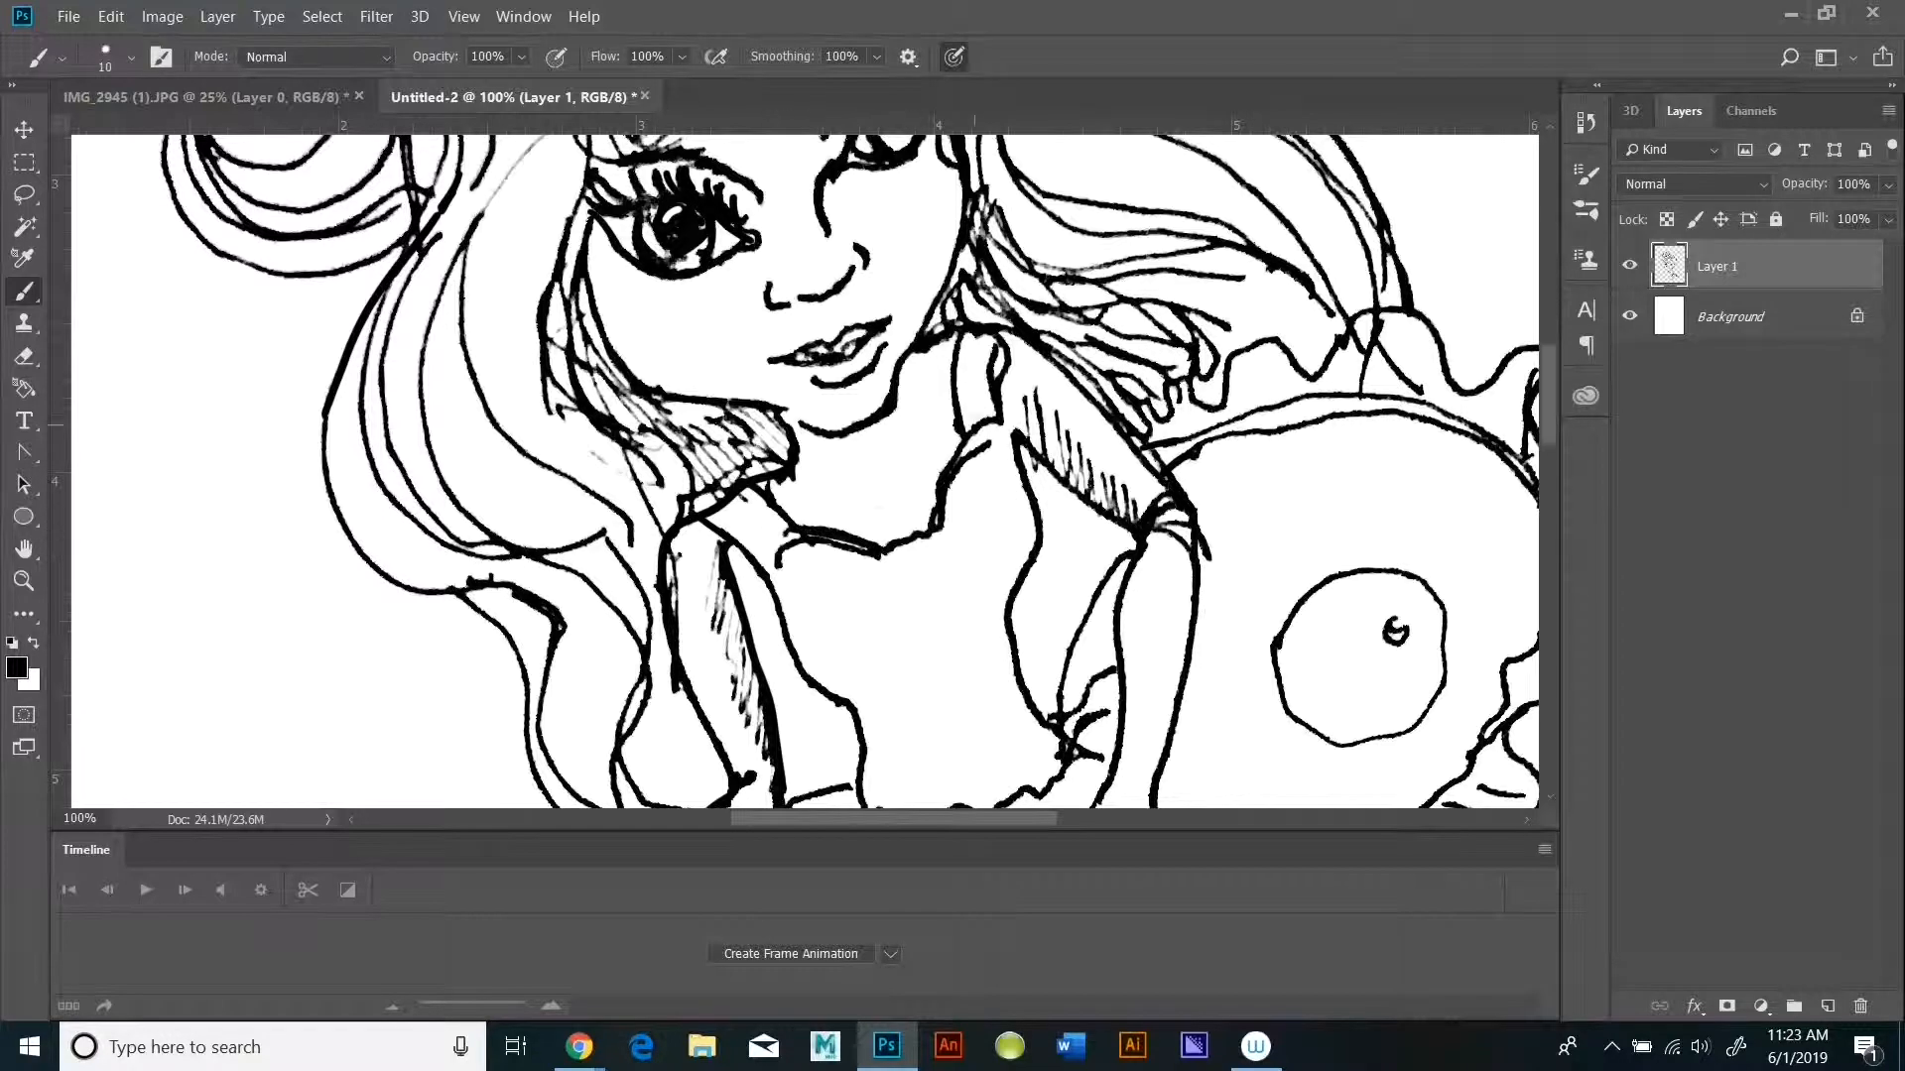
scroll(1103, 246, up, 3)
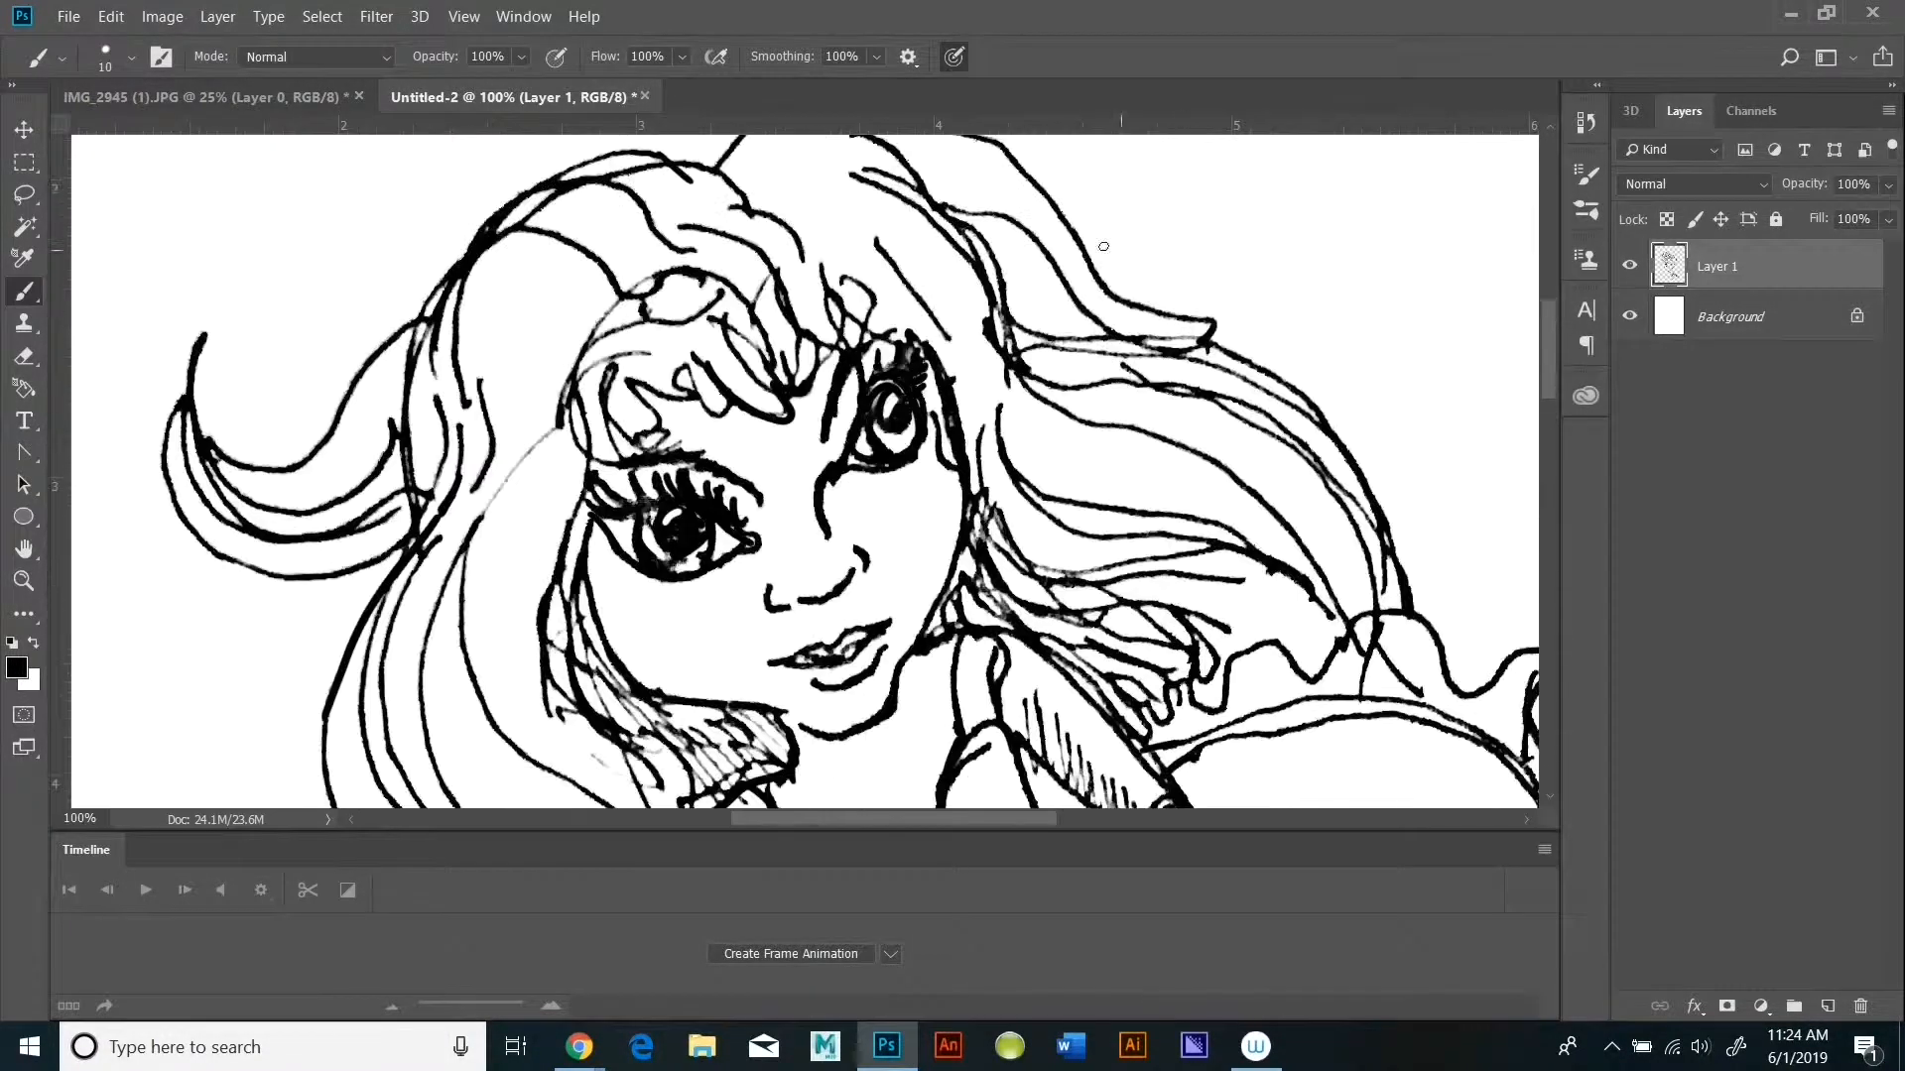
mouse_move(1092, 298)
mouse_down()
mouse_move(963, 203)
mouse_move(1136, 332)
mouse_up()
drag(1544, 335, 1545, 310)
mouse_move(740, 344)
mouse_down()
mouse_move(812, 307)
mouse_move(895, 346)
mouse_up()
drag(722, 340, 885, 307)
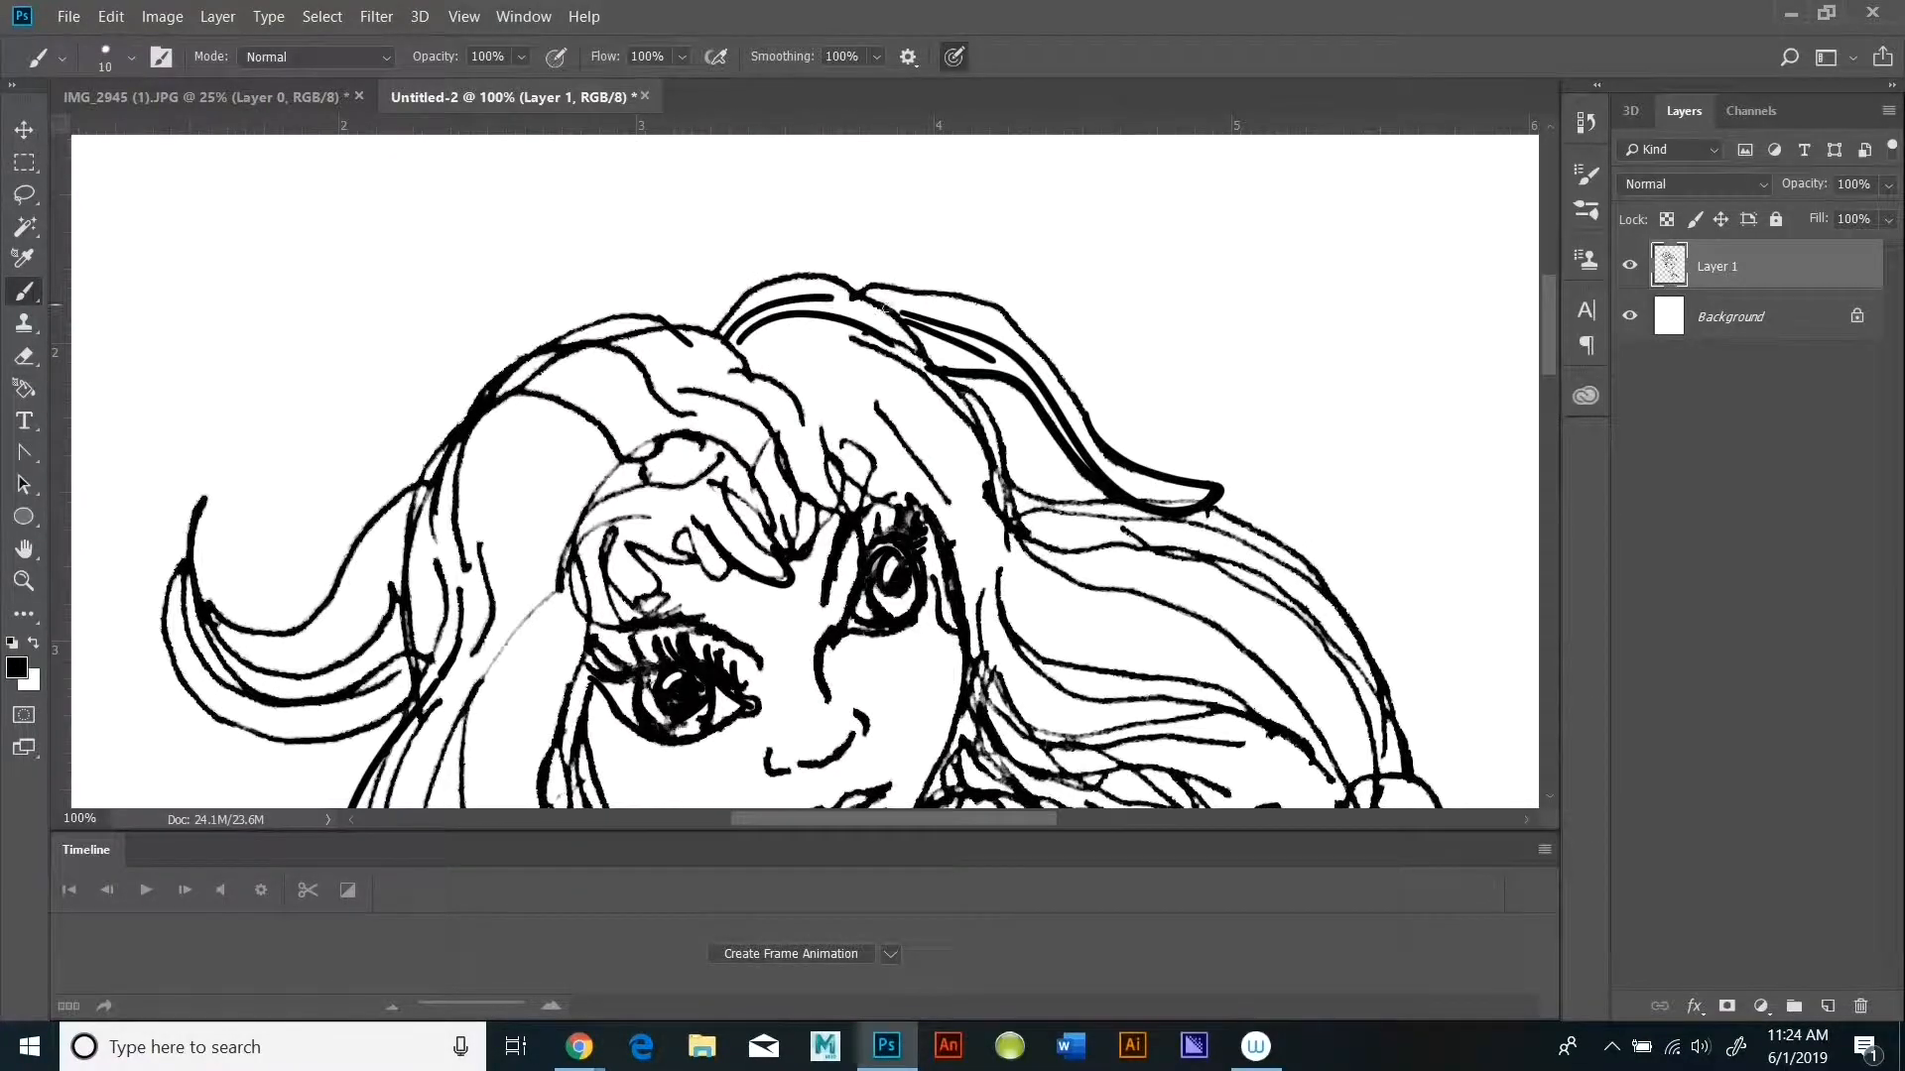
Step: Draw bolder strands from the crown into the hair flowing out beside the face
drag(742, 354, 969, 510)
mouse_move(993, 543)
mouse_down()
mouse_move(1060, 645)
mouse_move(1161, 672)
mouse_up()
drag(1010, 536, 1278, 698)
Step: Darken the outlines of the arms, the bodice and the round-spotted shape with the brush
drag(1545, 345, 1545, 469)
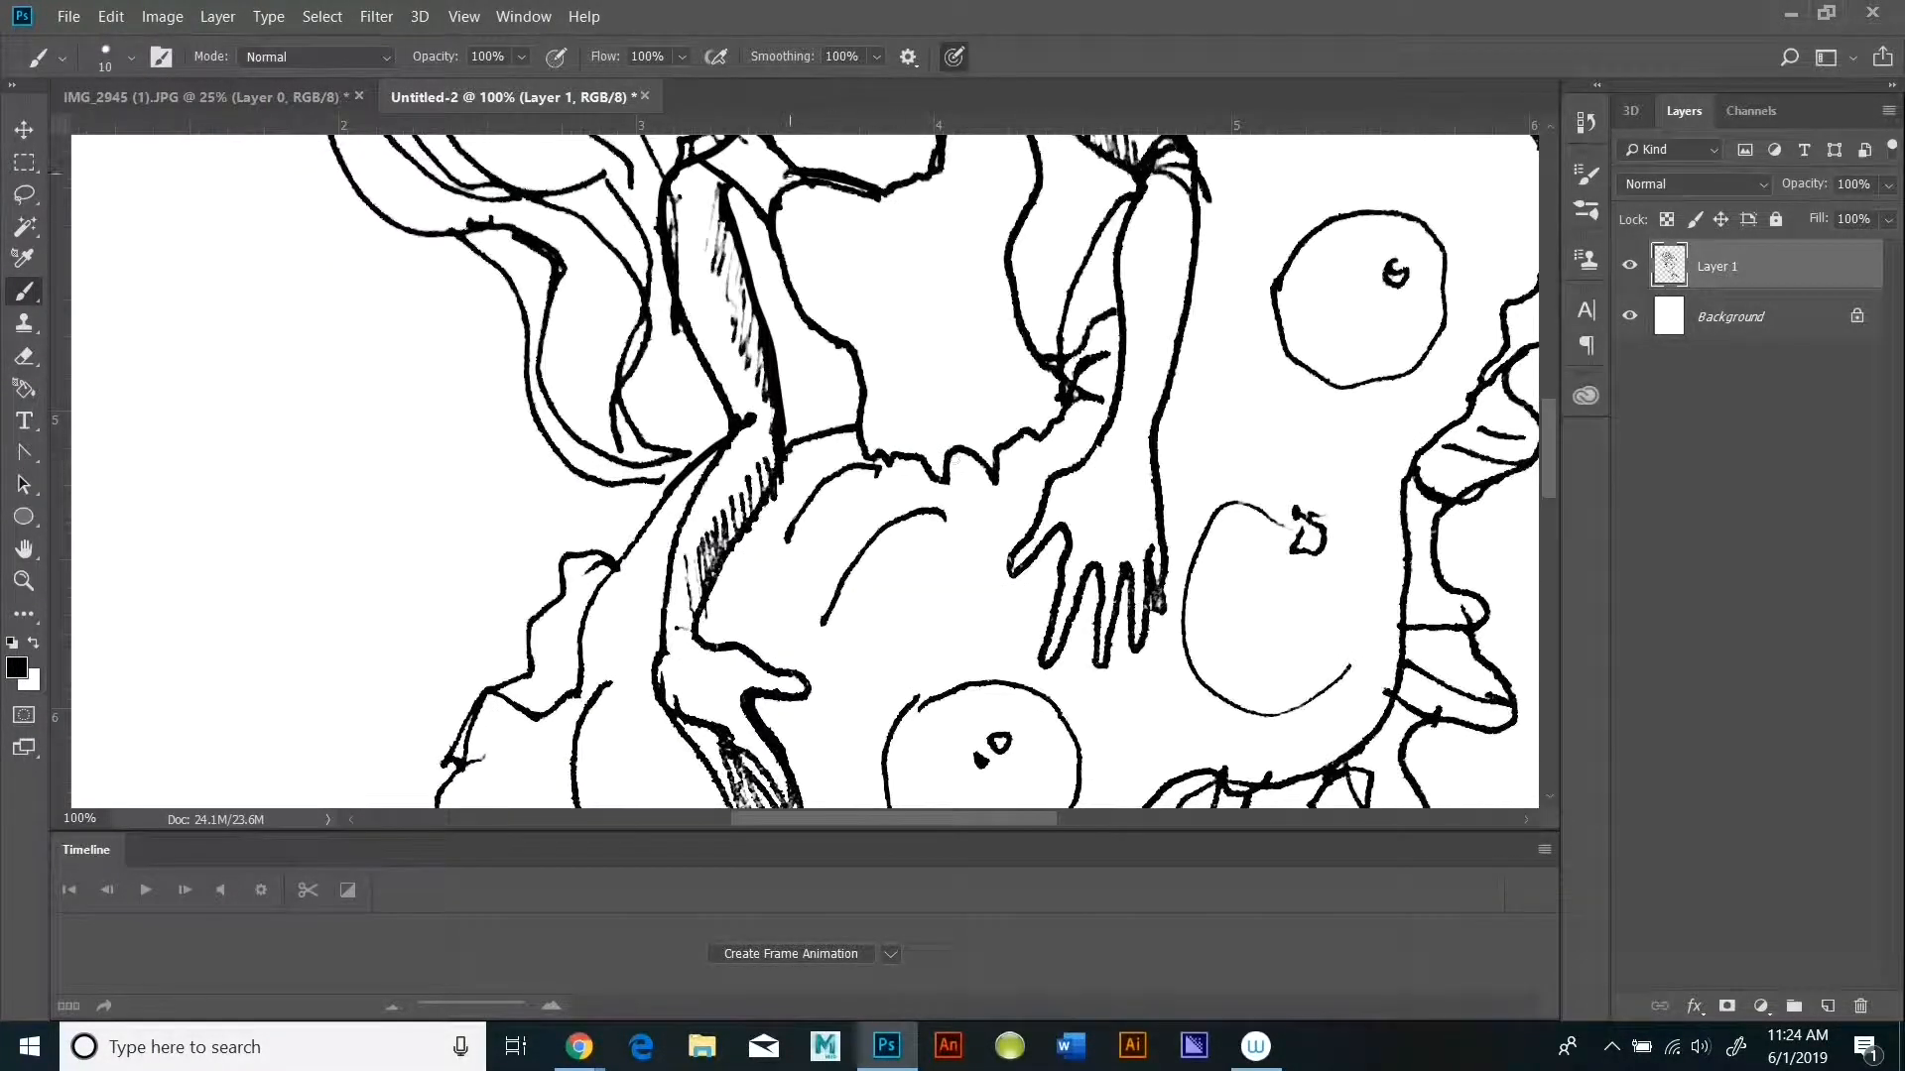
scroll(1010, 279, up, 3)
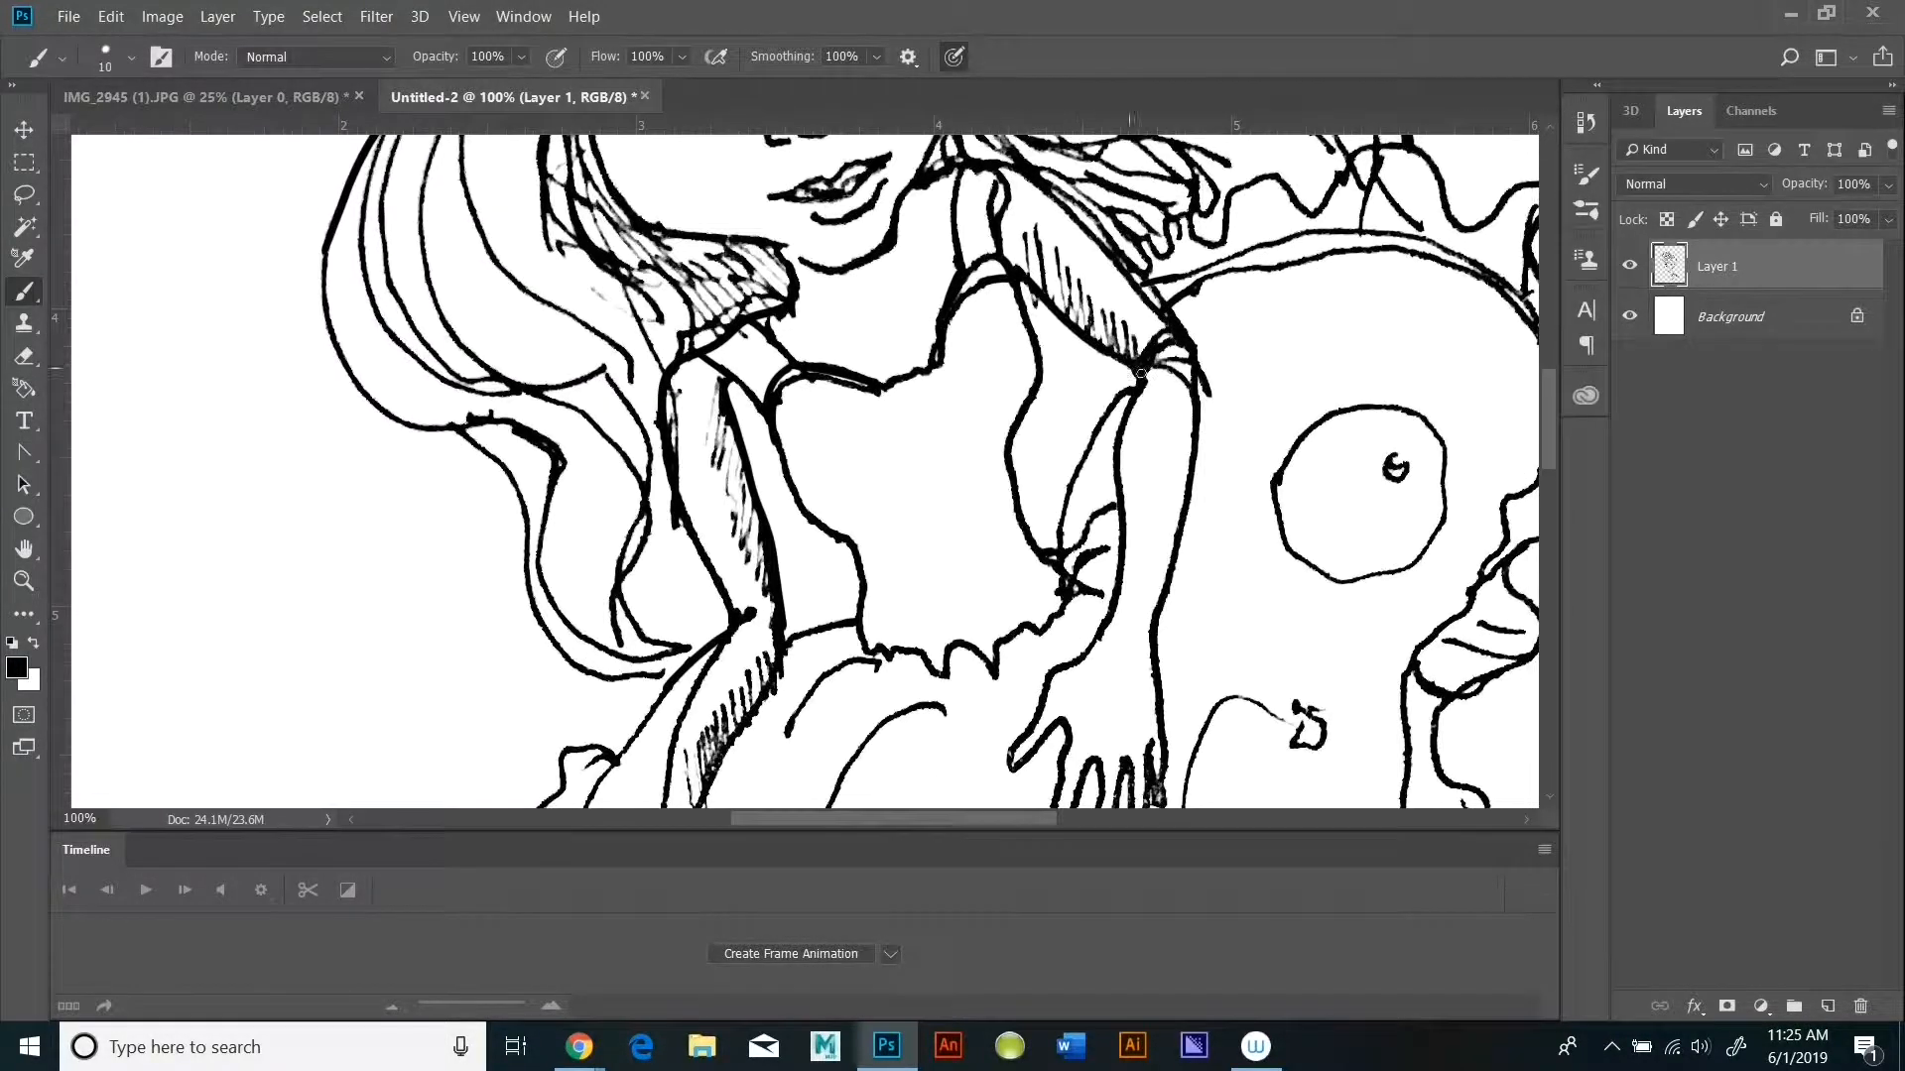
drag(812, 820, 855, 820)
drag(1550, 436, 1549, 517)
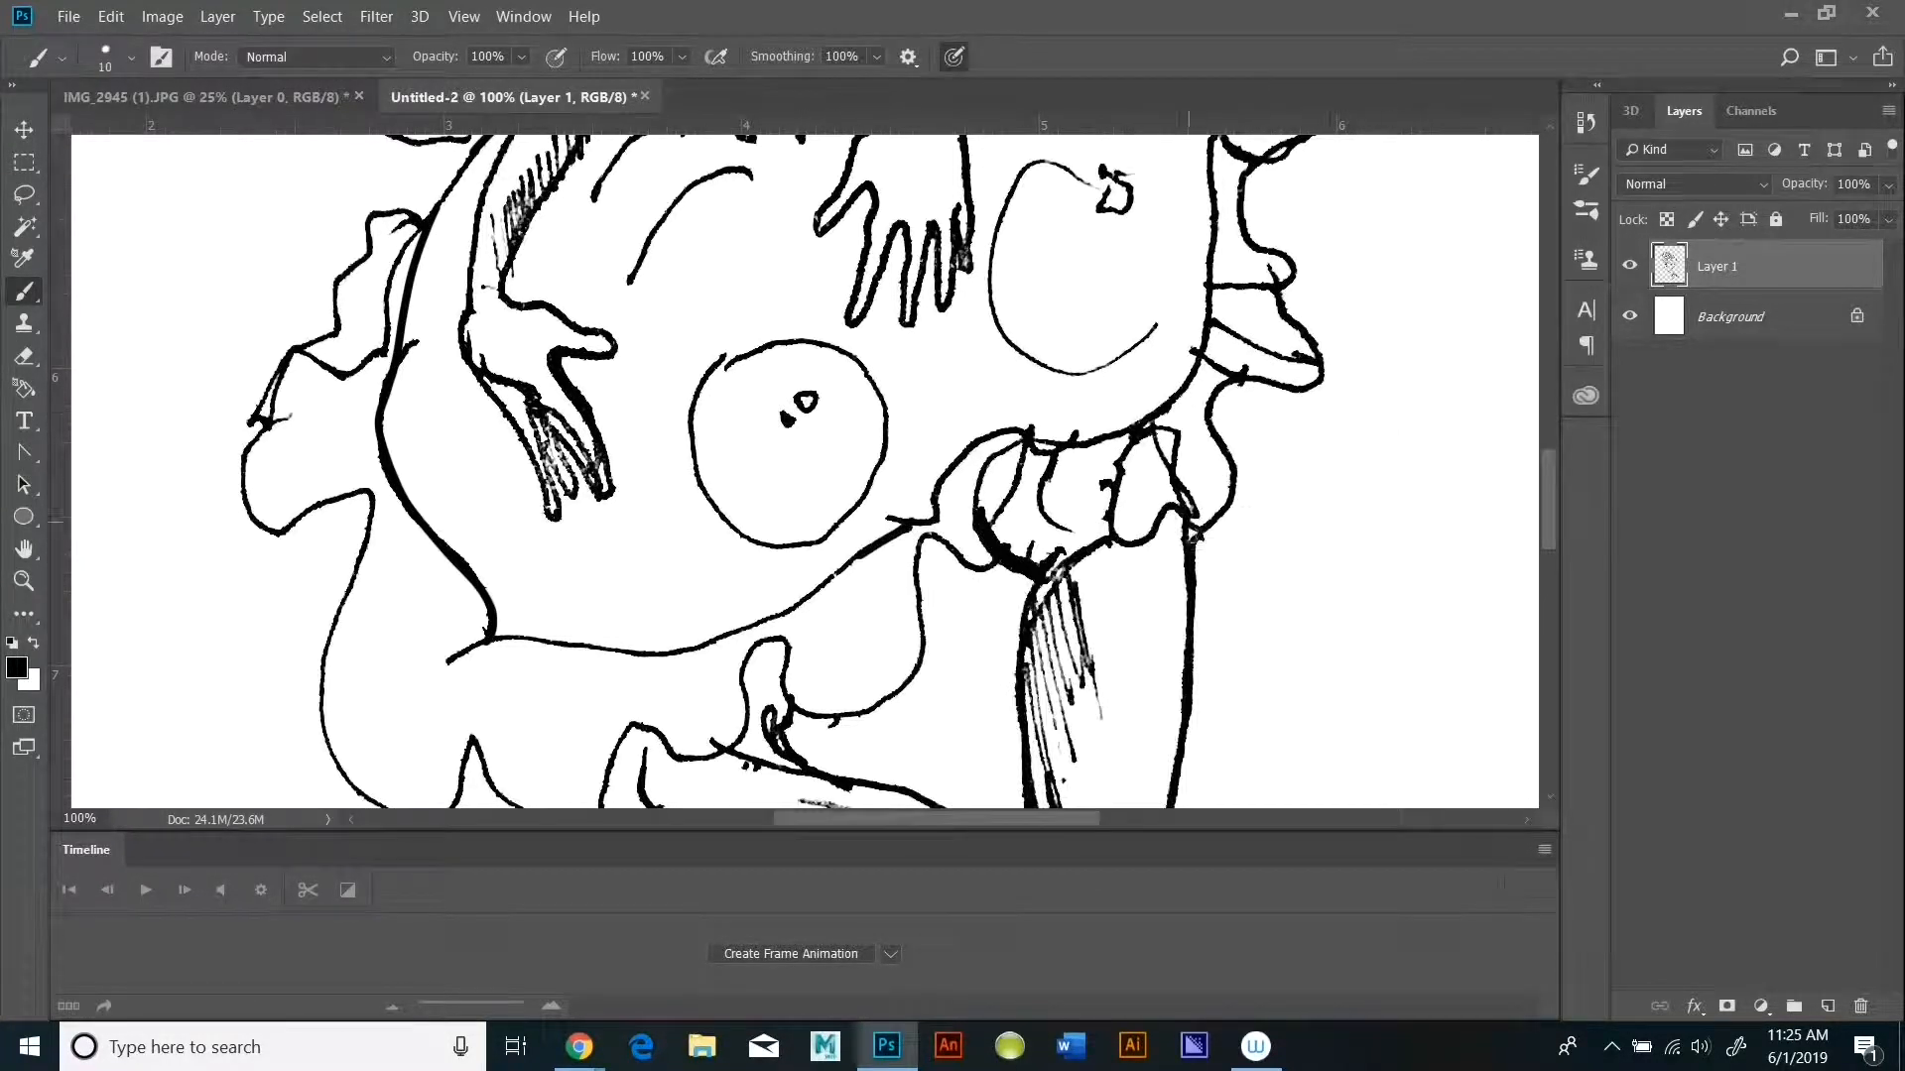
Step: Retrace the outlines of the crossed legs and feet with the brush to make them bolder
scroll(1535, 543, down, 8)
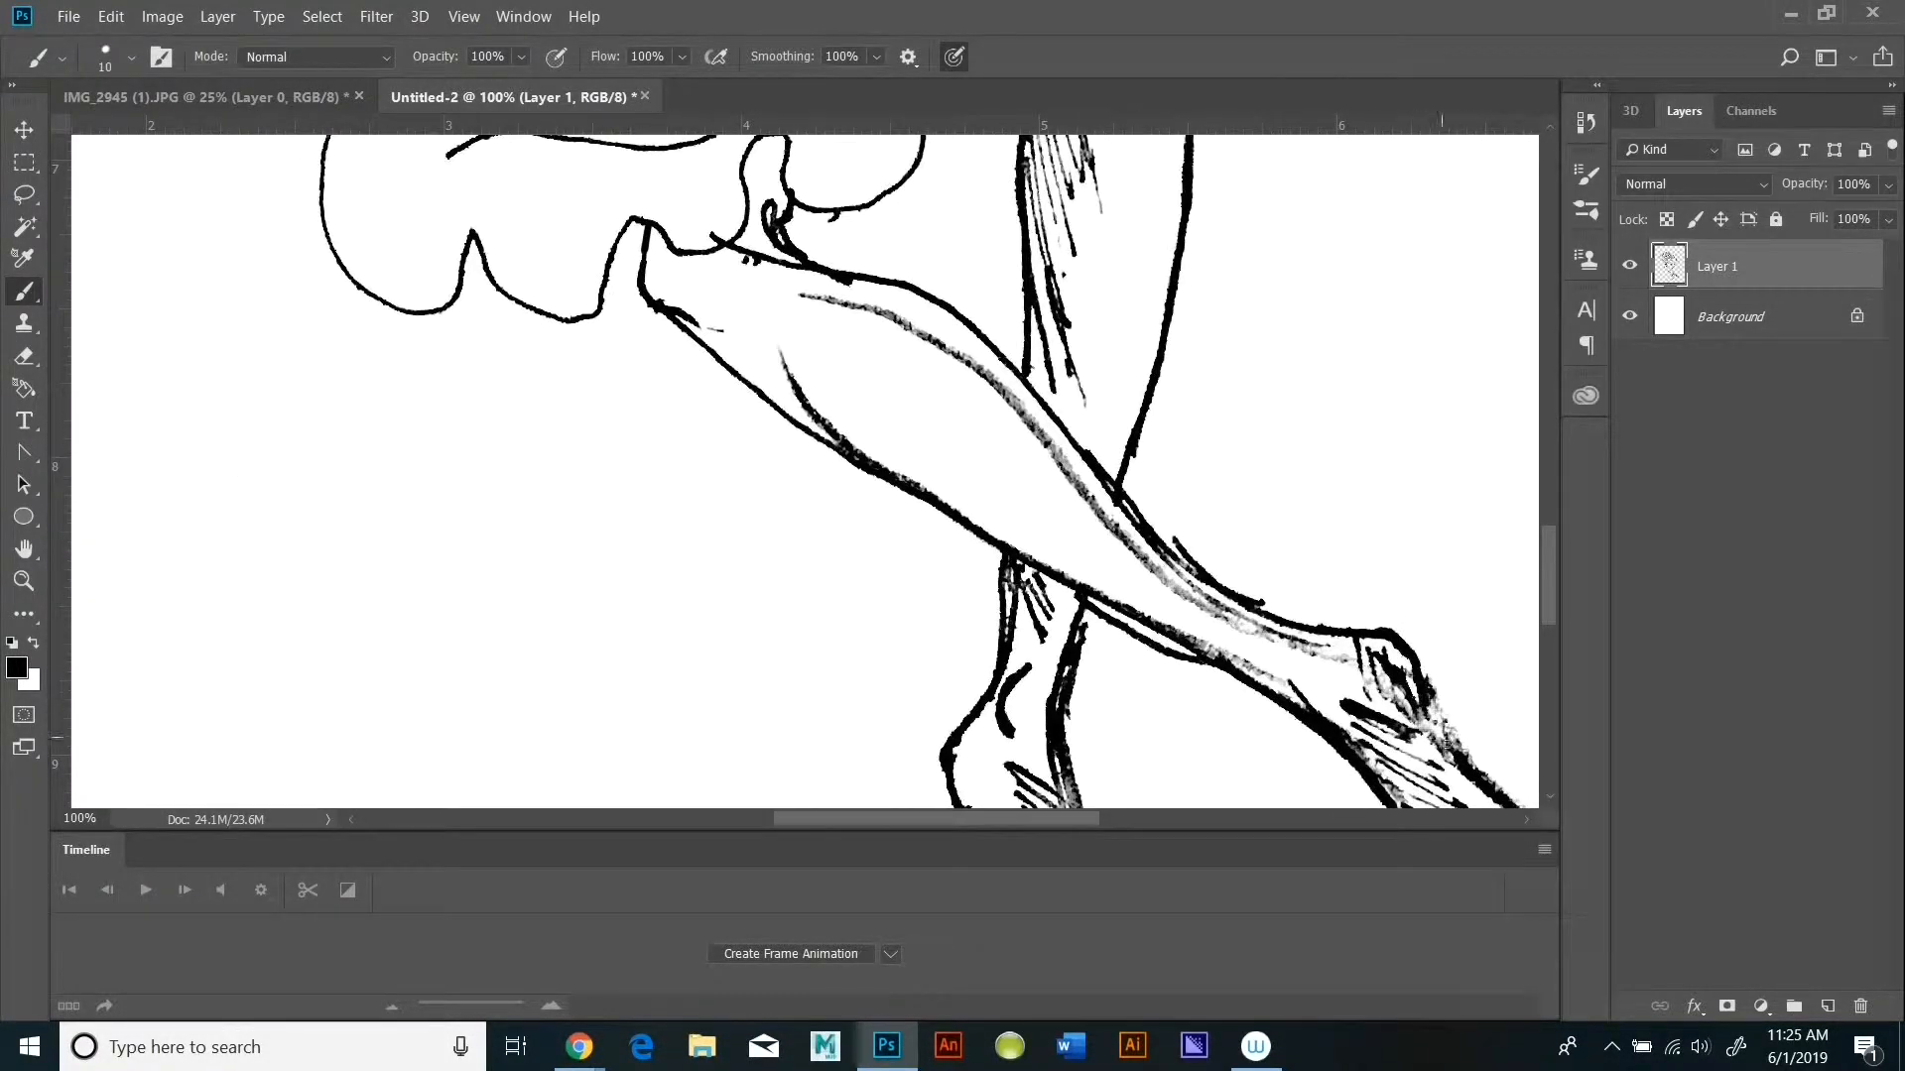
scroll(1446, 742, down, 6)
scroll(1027, 599, right, 2)
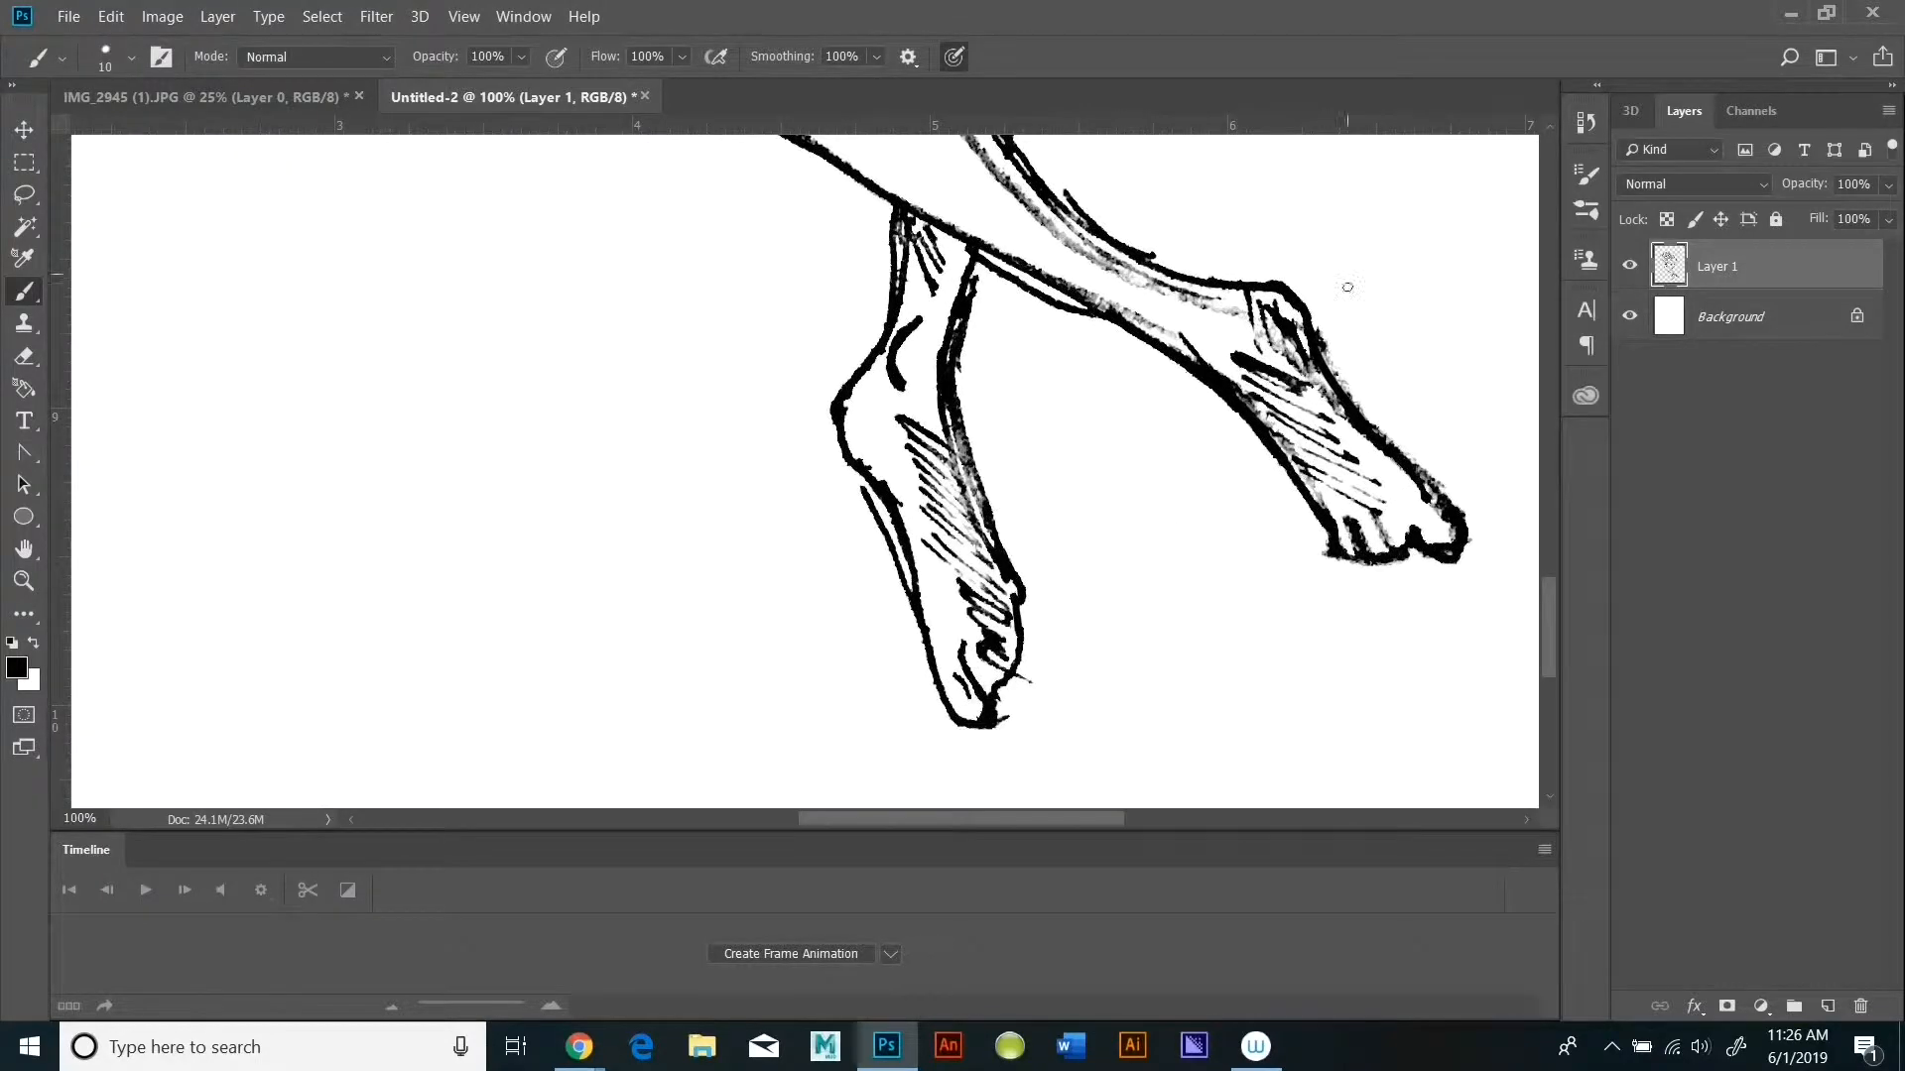
scroll(1557, 570, up, 5)
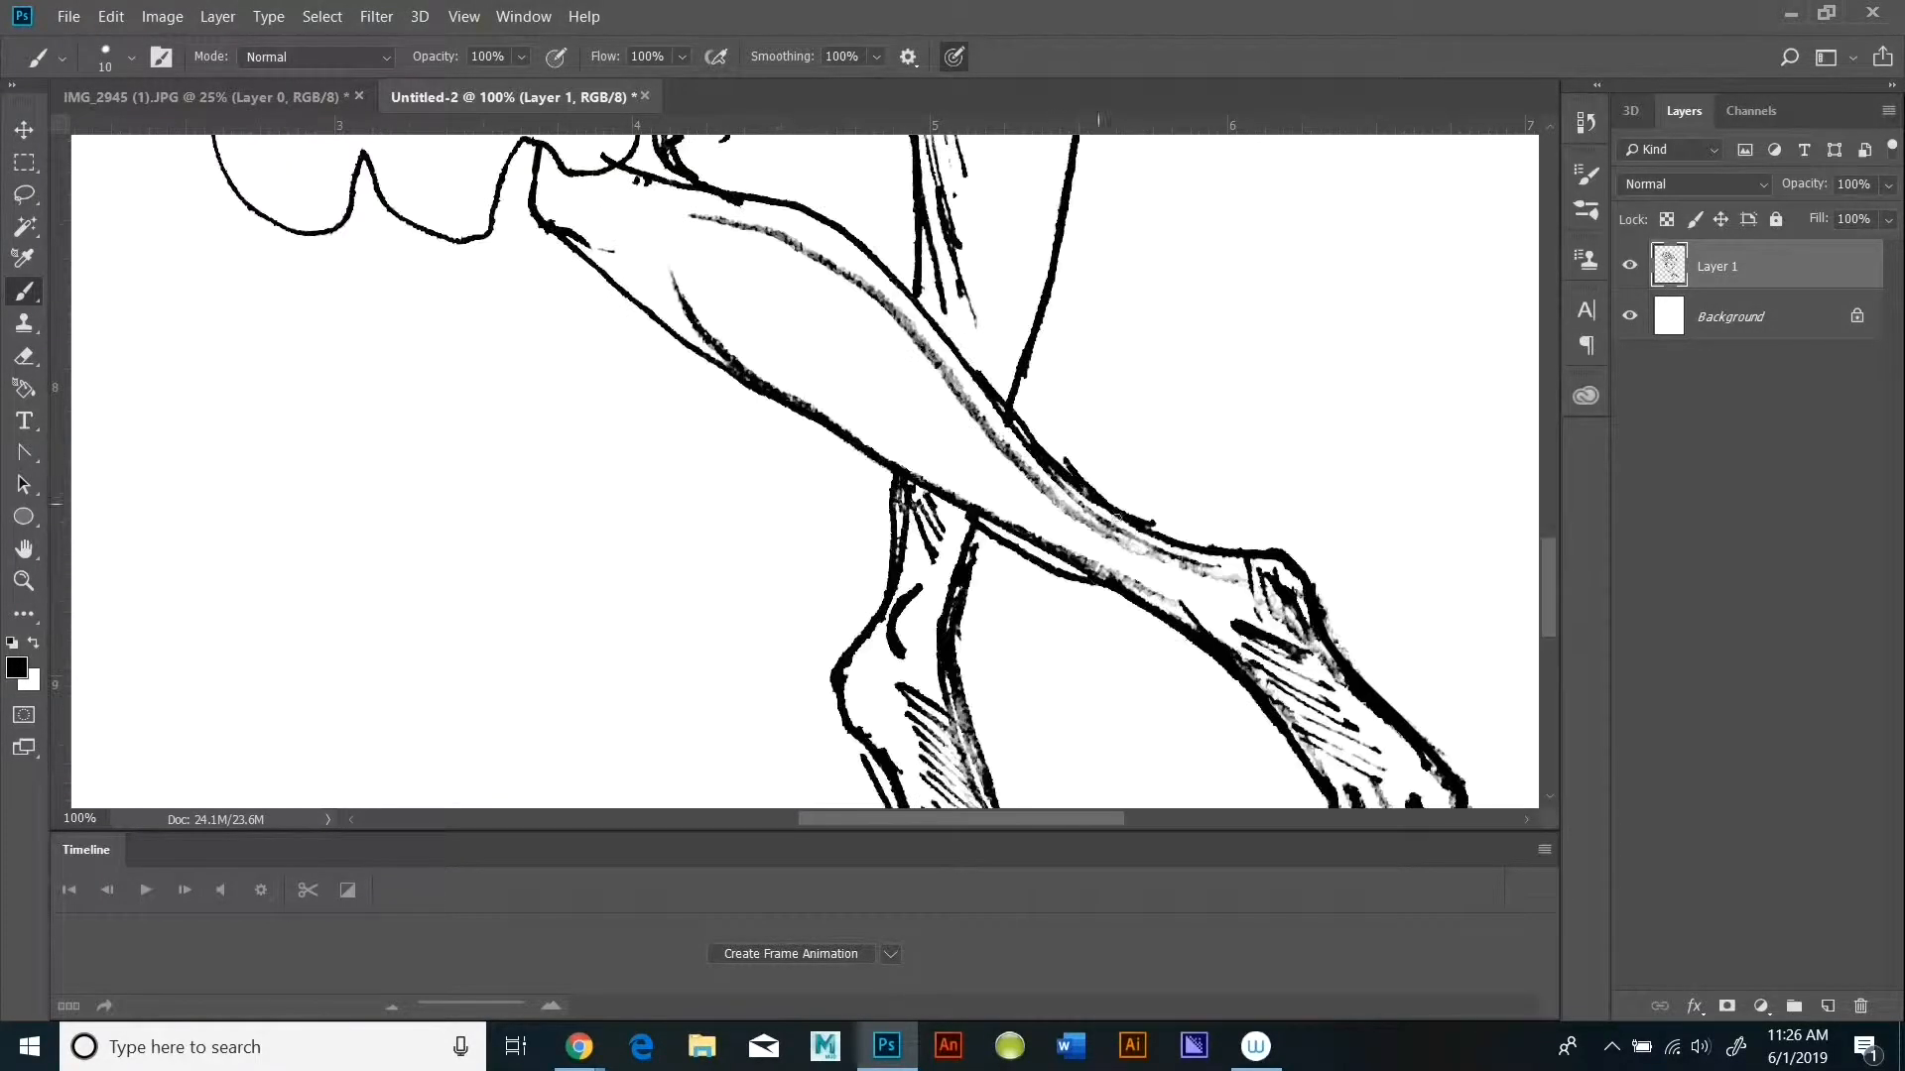
scroll(1245, 476, up, 5)
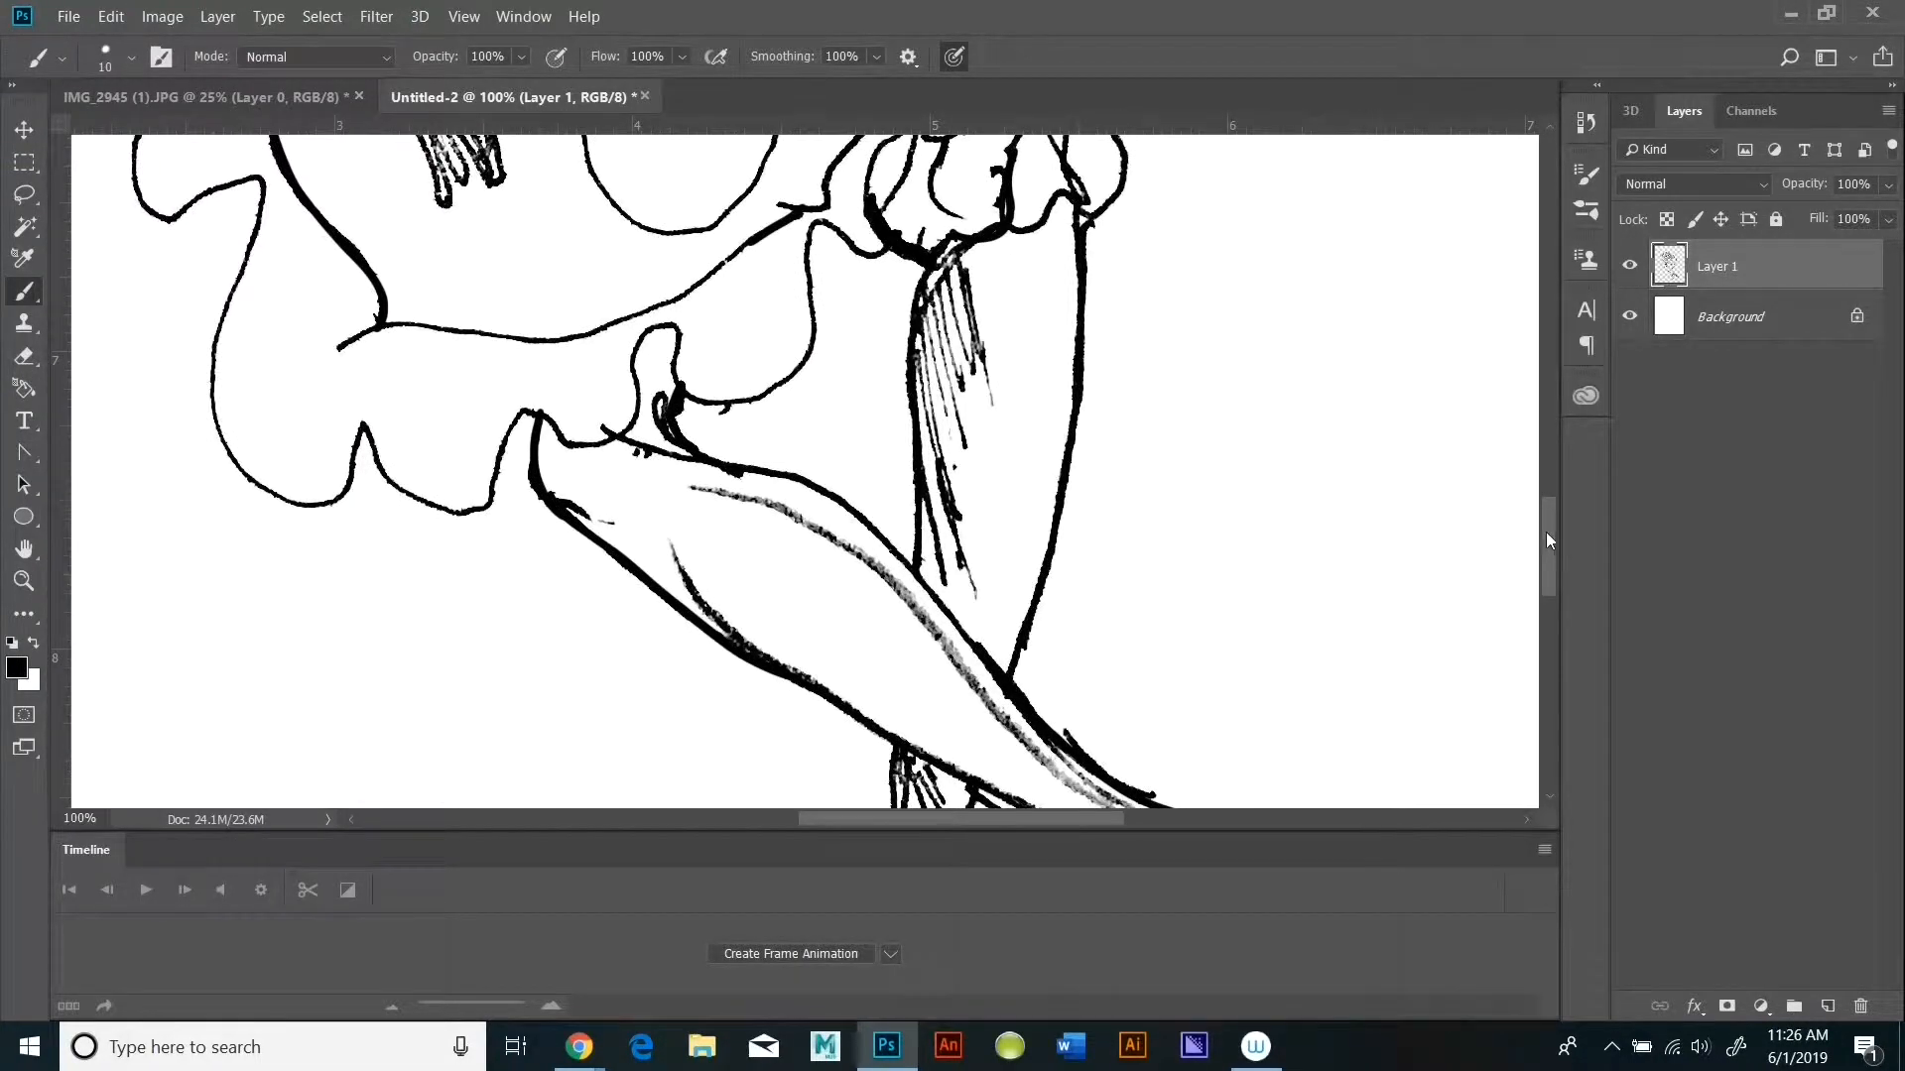
scroll(1550, 540, up, 1)
drag(1547, 541, 1545, 387)
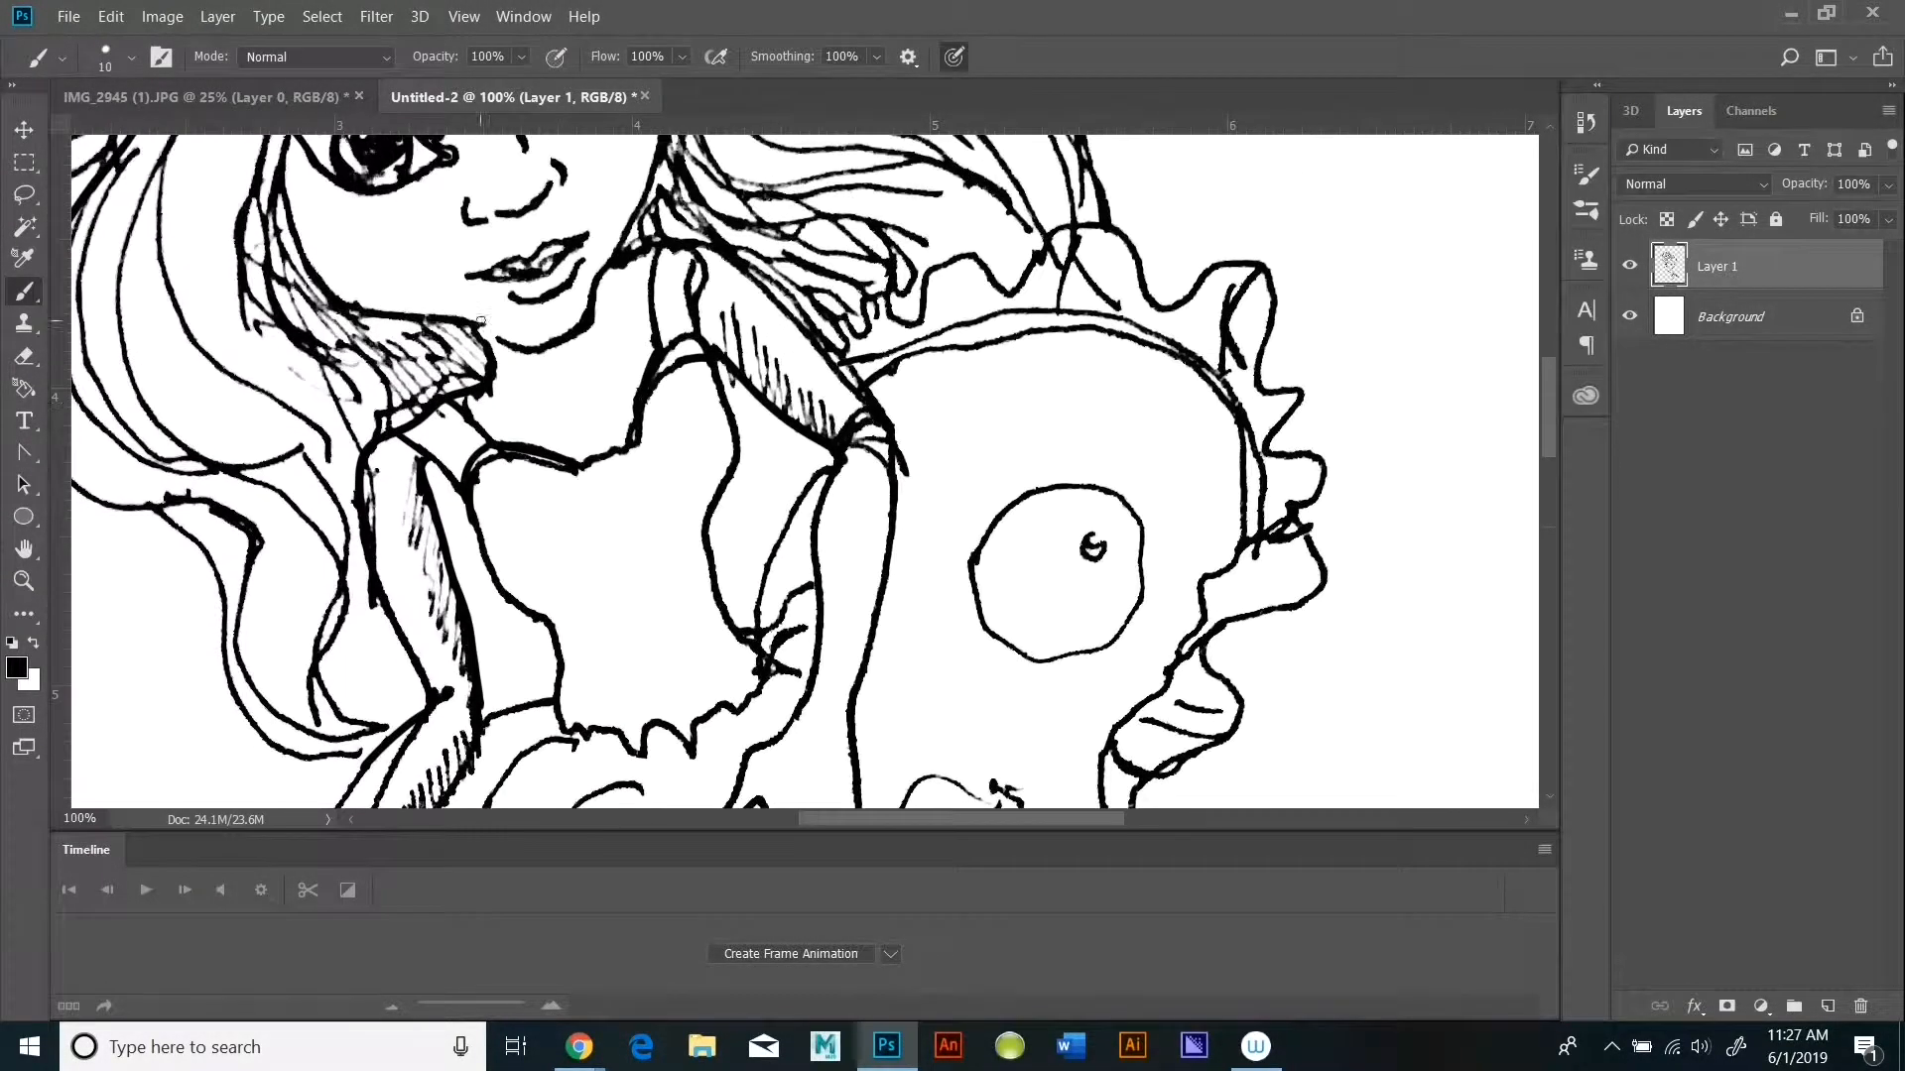
Step: Brush darker strands into the hair beside the cheek on the side of the long curl
scroll(1551, 364, up, 4)
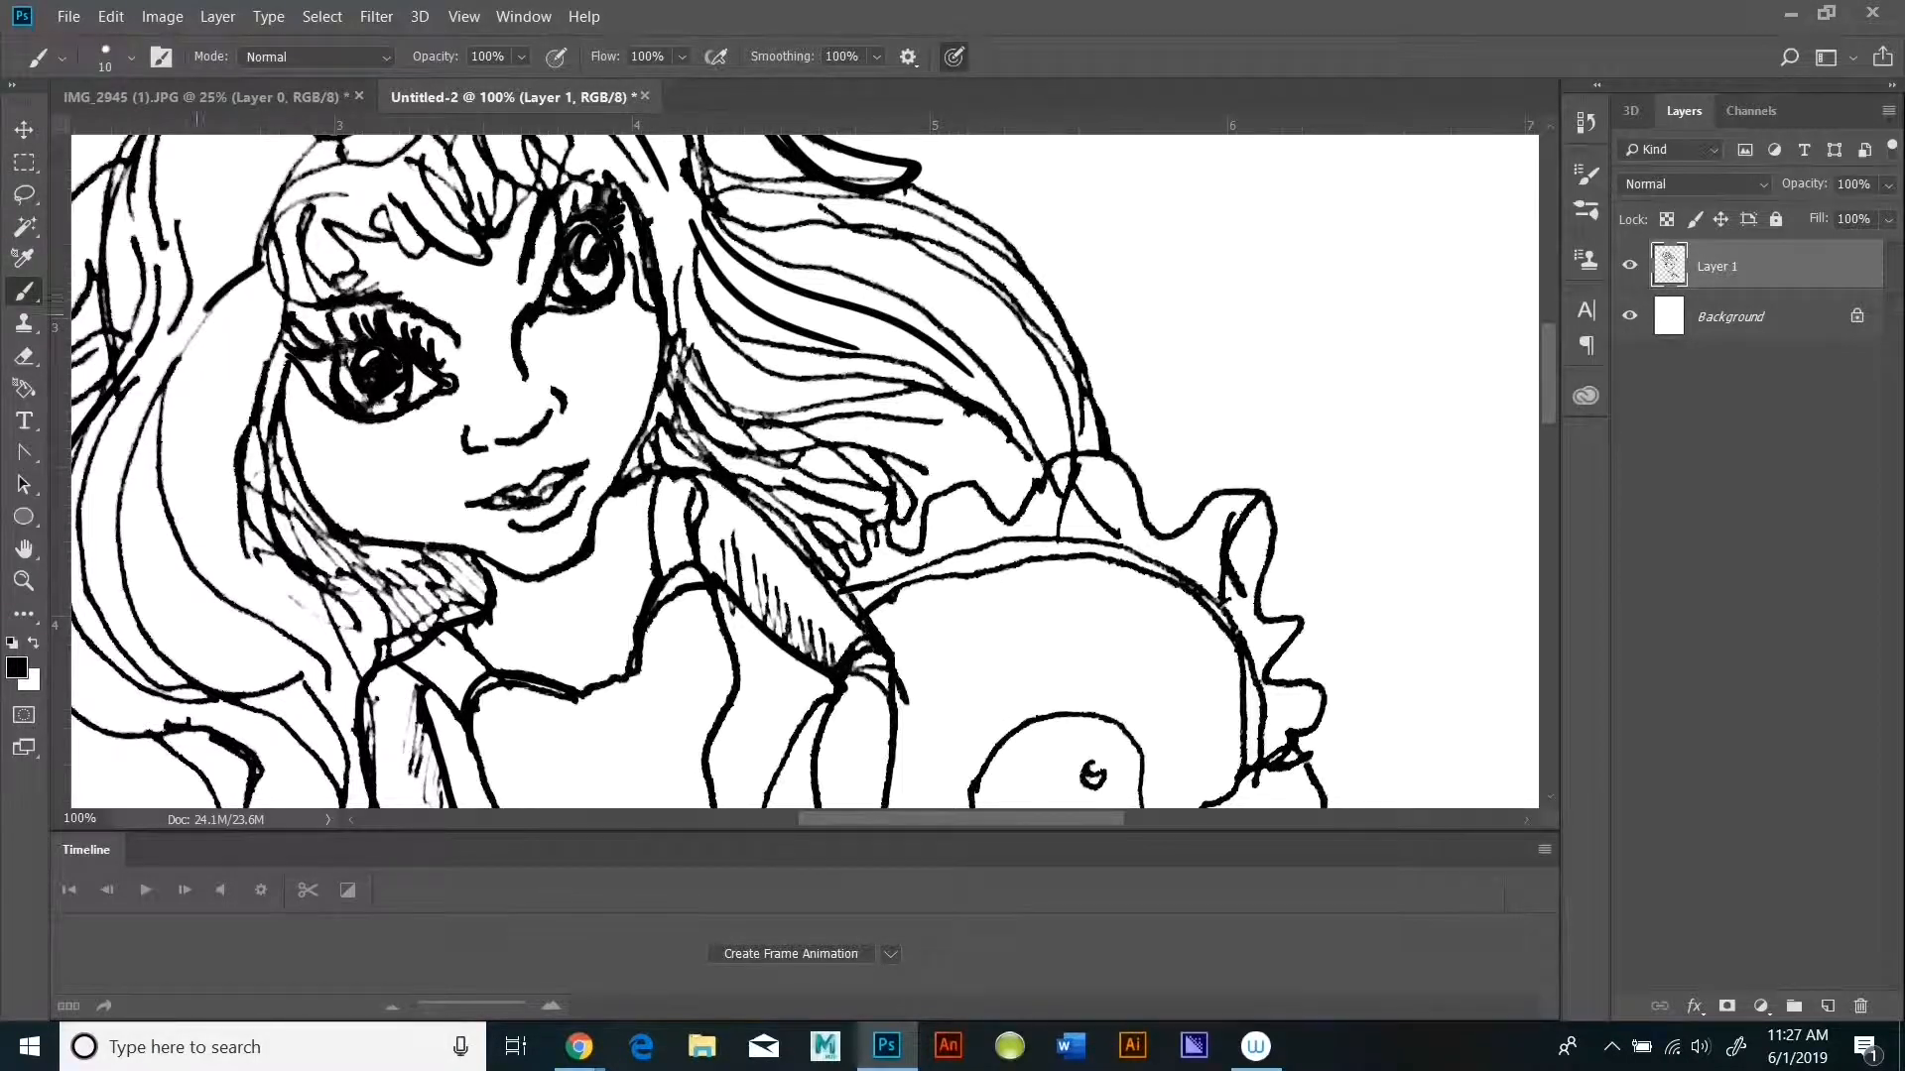
scroll(1287, 579, left, 5)
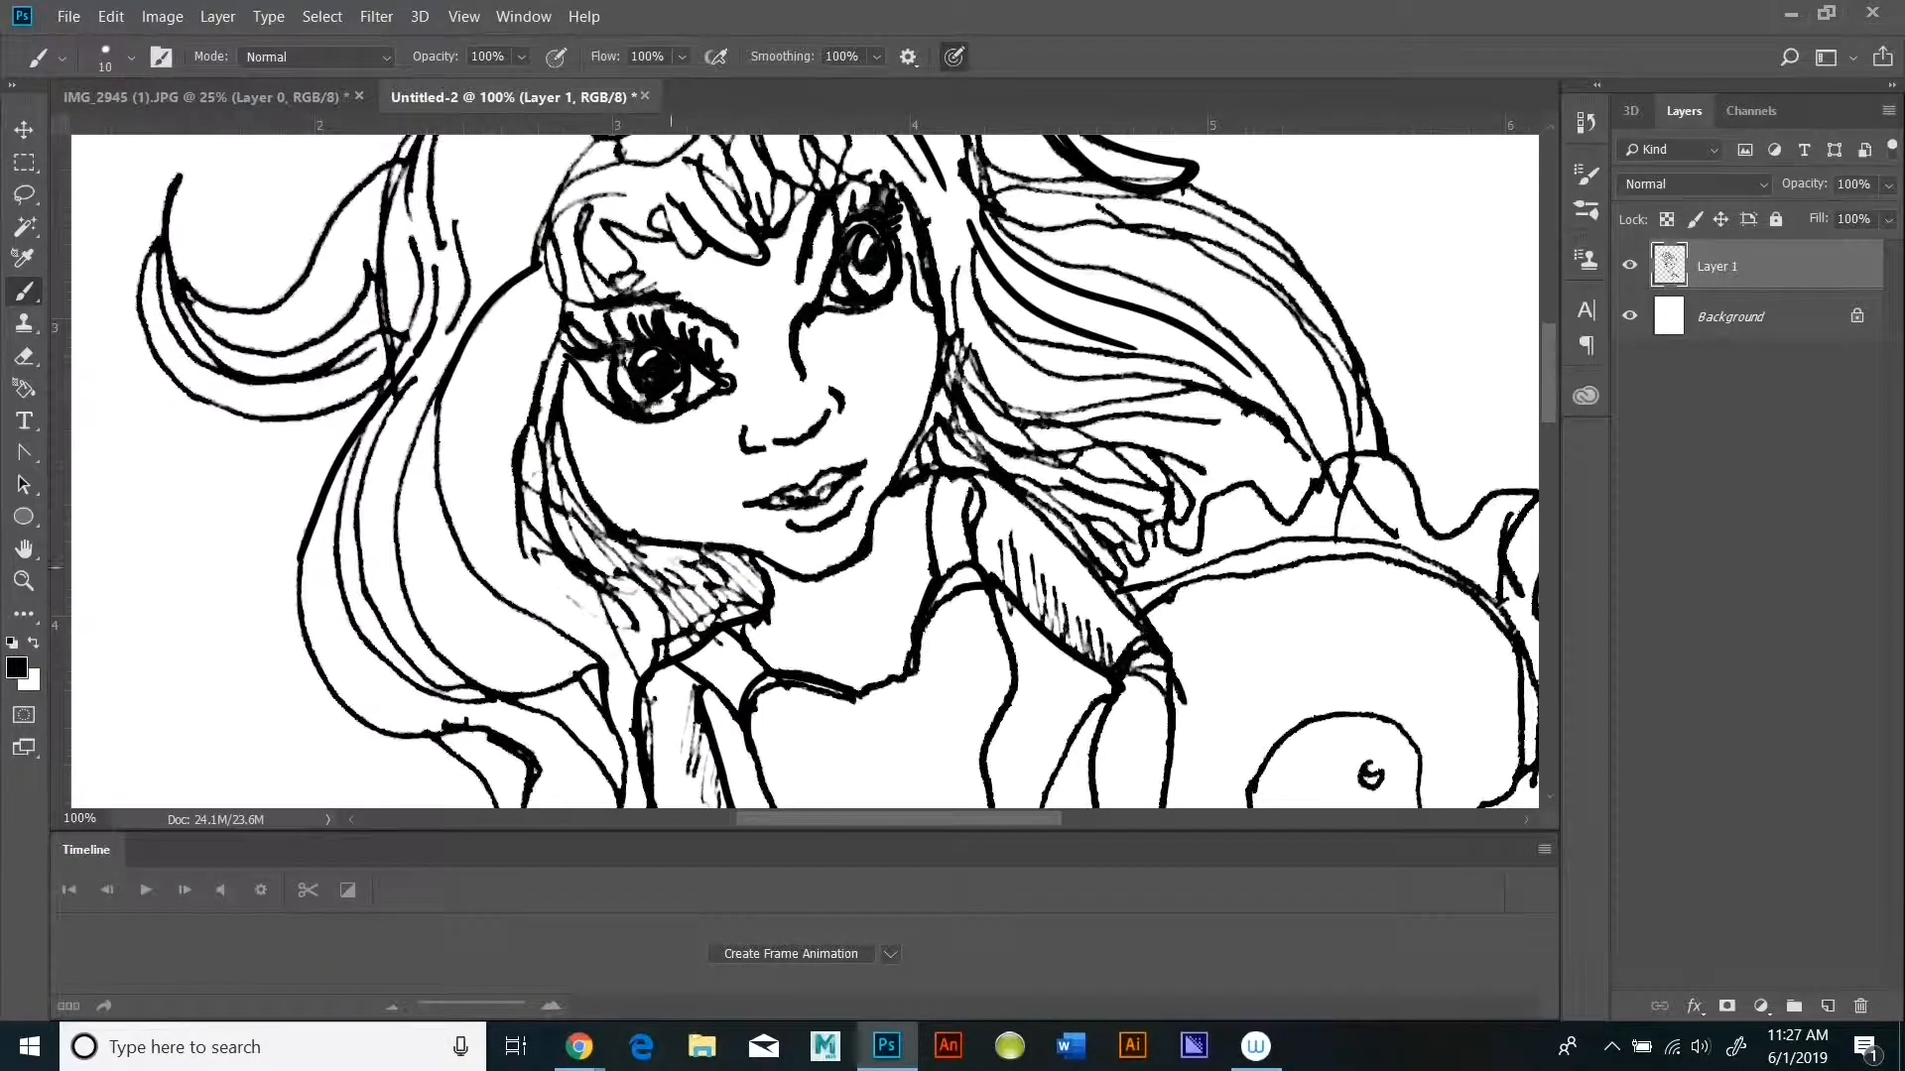
drag(577, 518, 668, 627)
scroll(727, 631, up, 5)
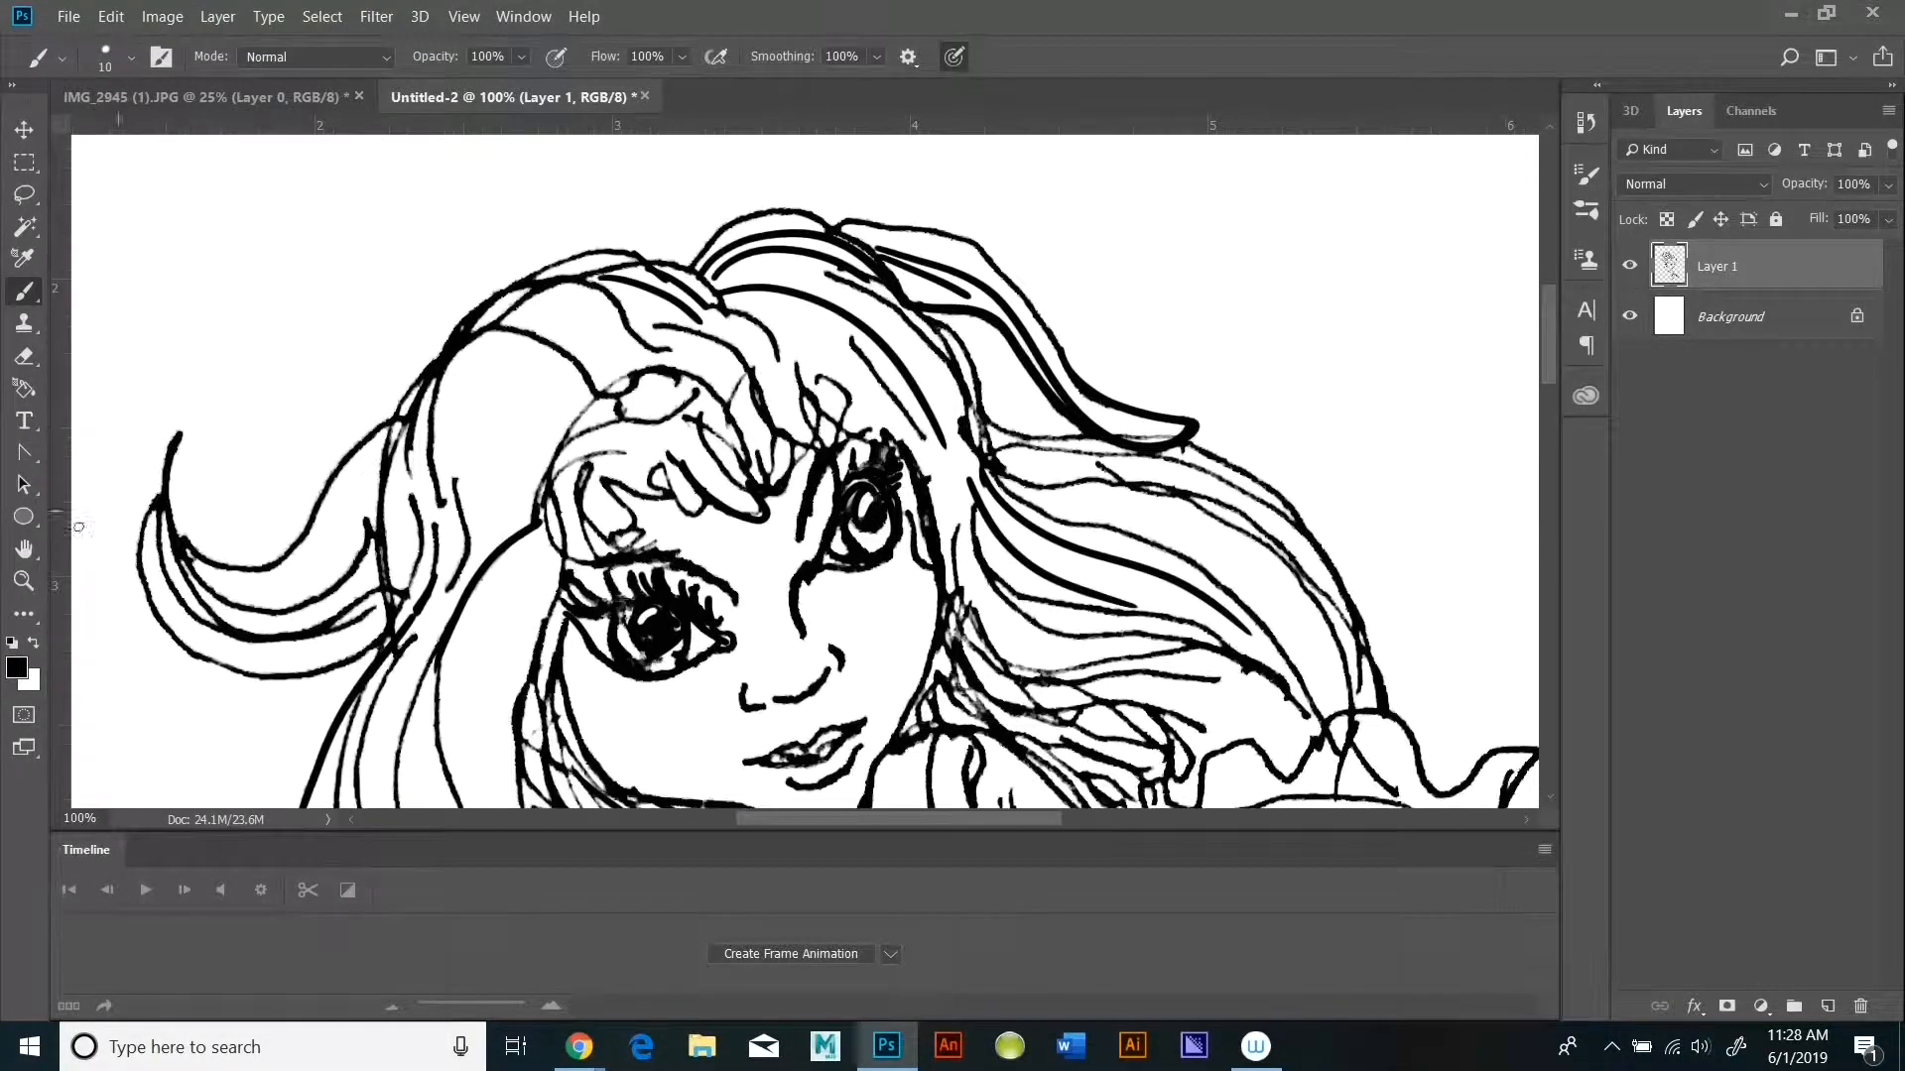
Step: Zoom out to the whole figure, select its black line art with Color Range and copy it
click(24, 581)
alt+click(733, 395)
alt+click(734, 395)
alt+click(733, 395)
click(322, 16)
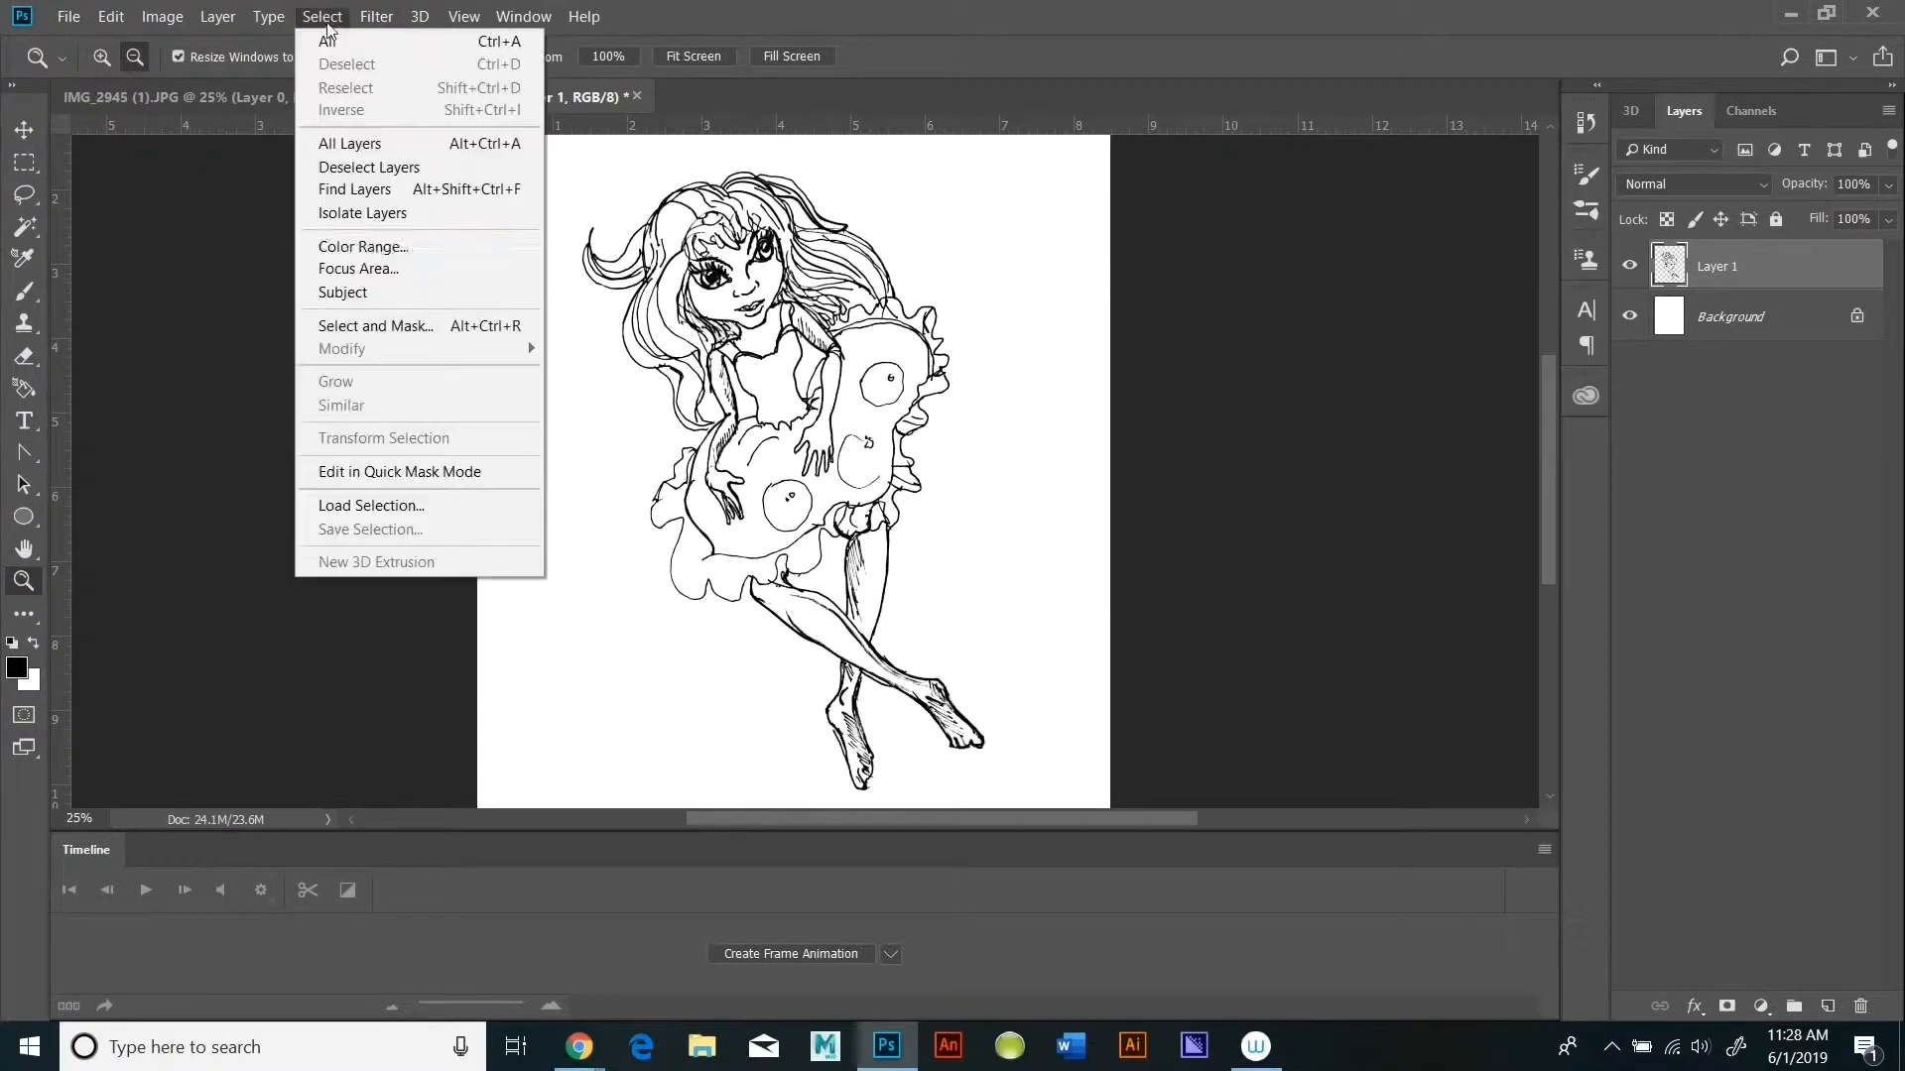
click(341, 250)
key(Return)
click(110, 17)
click(134, 184)
Step: Switch to Illustrator, dismiss the crash message and create a new 612 x 792 pt Letter document
click(1133, 1046)
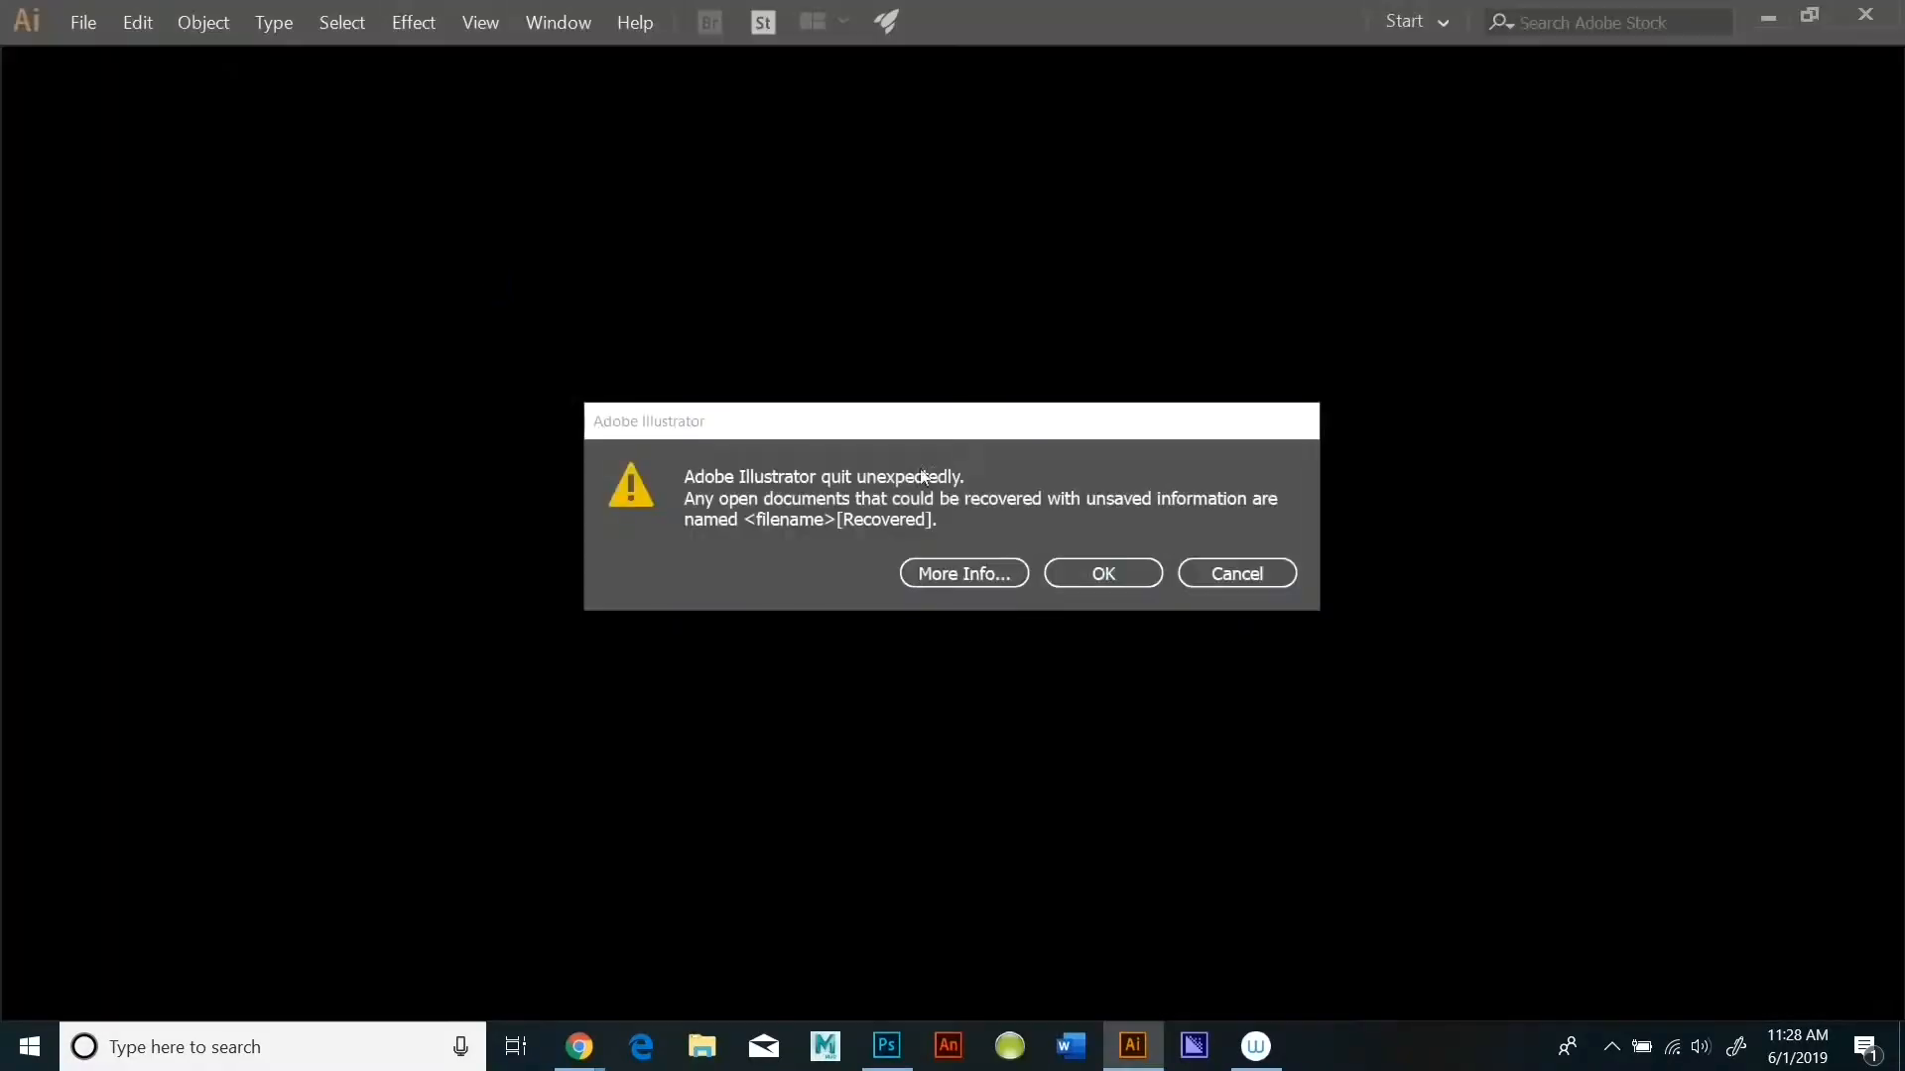
click(1098, 570)
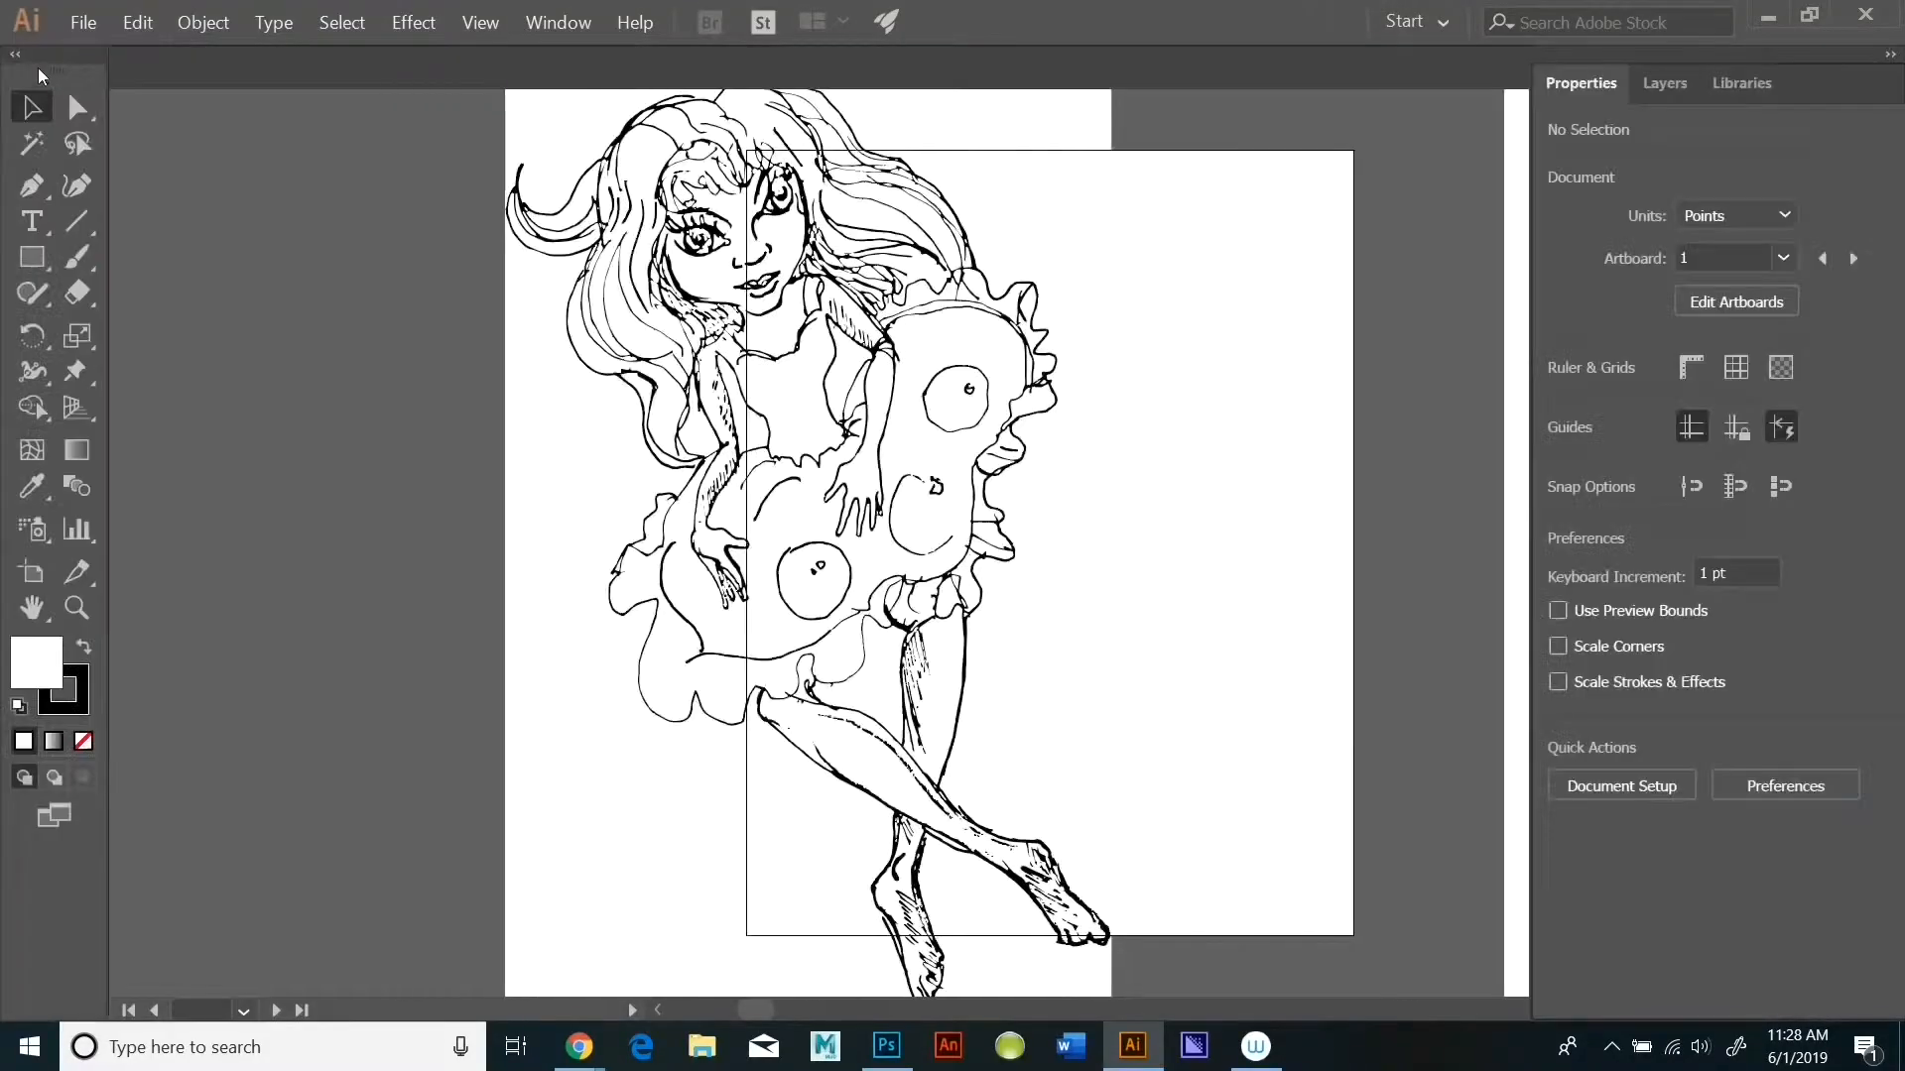
key(ctrl+n)
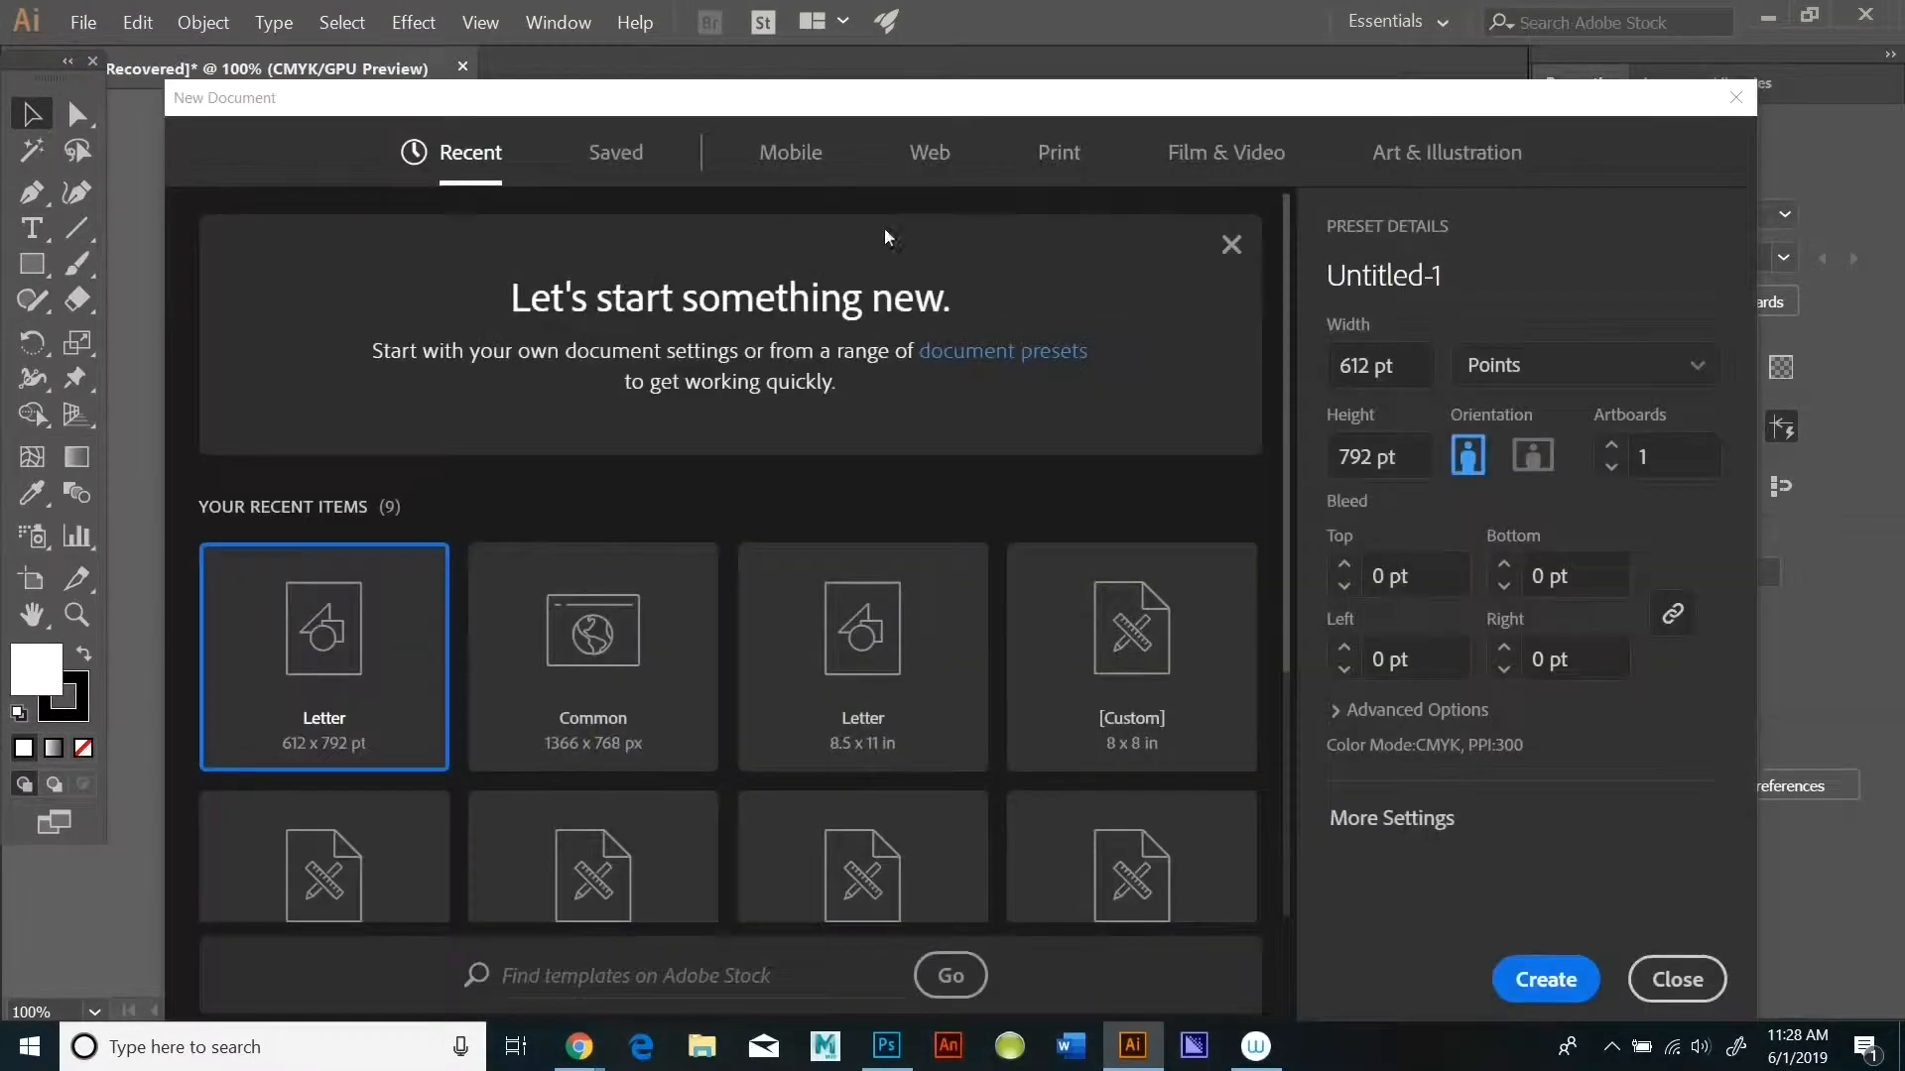
click(1042, 184)
click(1544, 979)
Step: Paste the copied line art into the new document and convert it with Image Trace
click(135, 22)
click(169, 149)
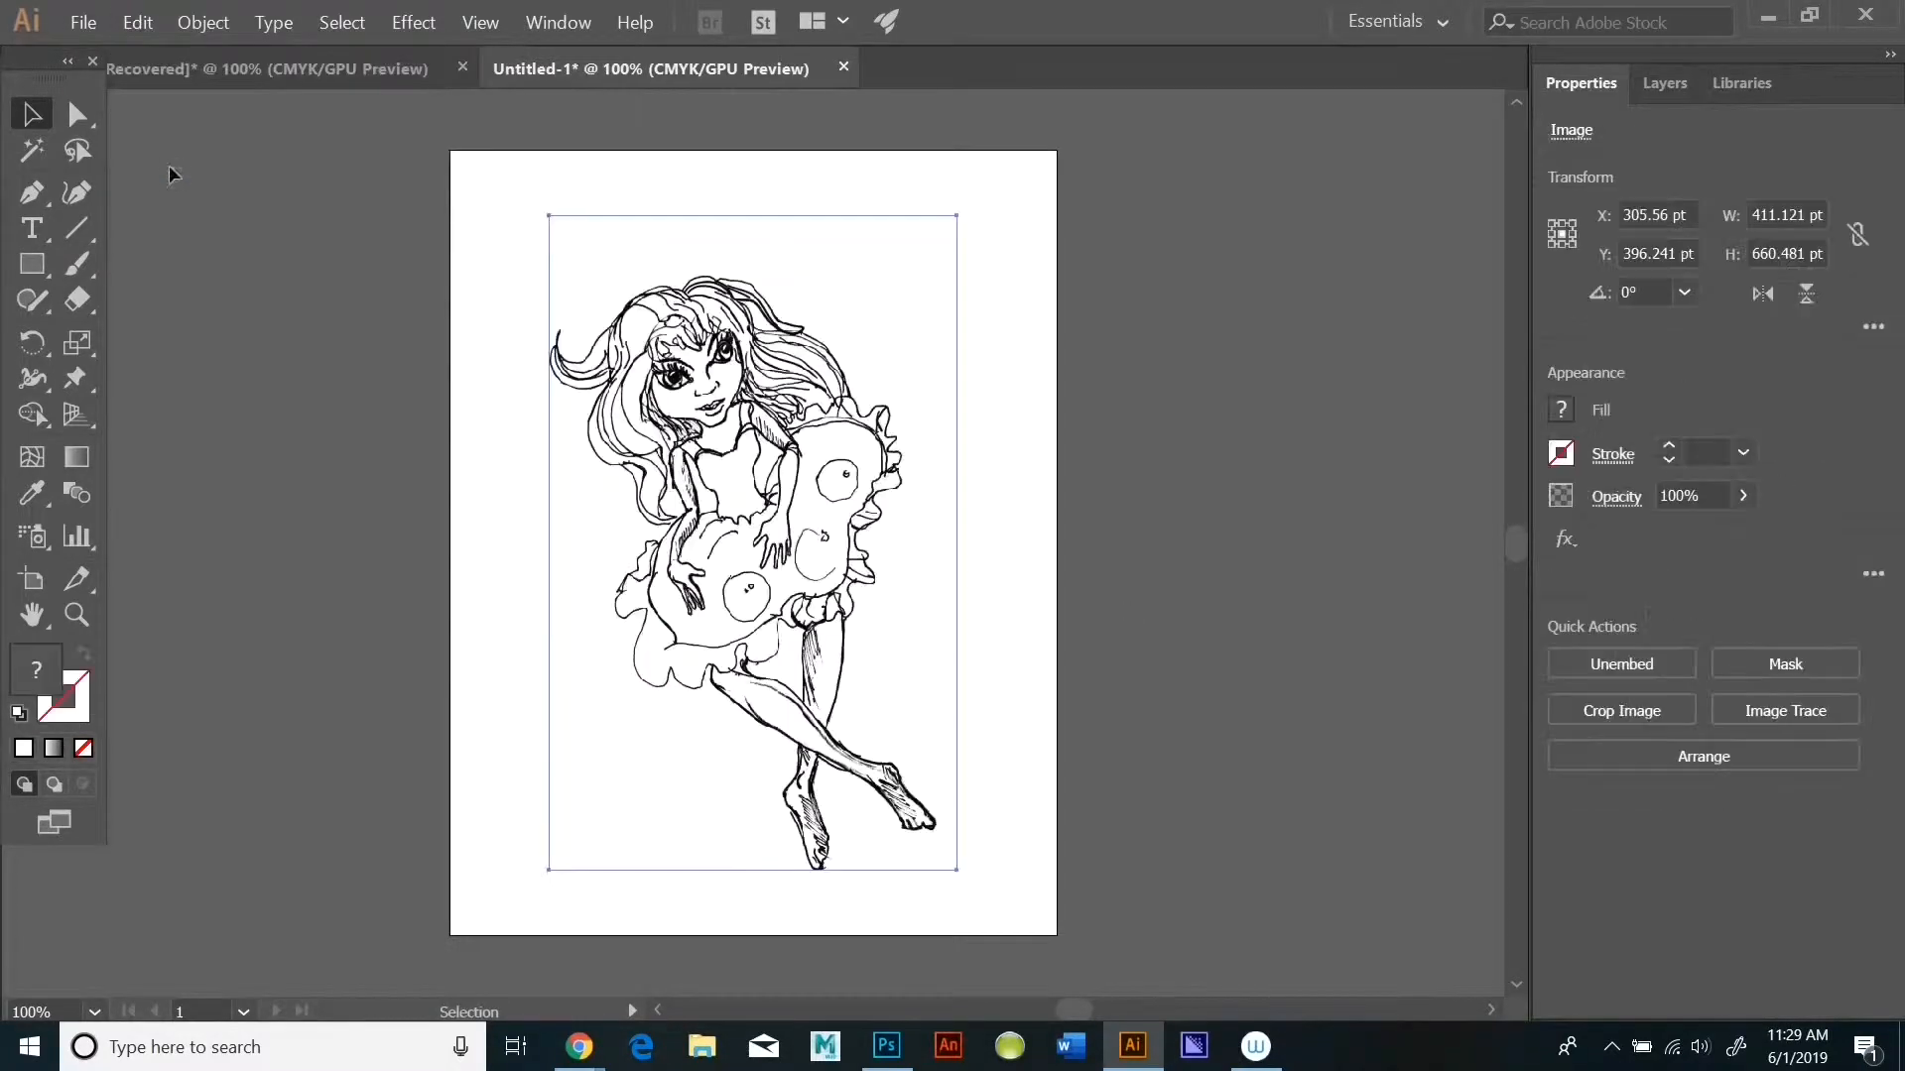
click(204, 22)
mouse_move(298, 685)
click(541, 681)
click(1093, 564)
Step: Copy the traced drawing, then return to Photoshop with the old selection cleared and Layer 1 hidden
click(137, 22)
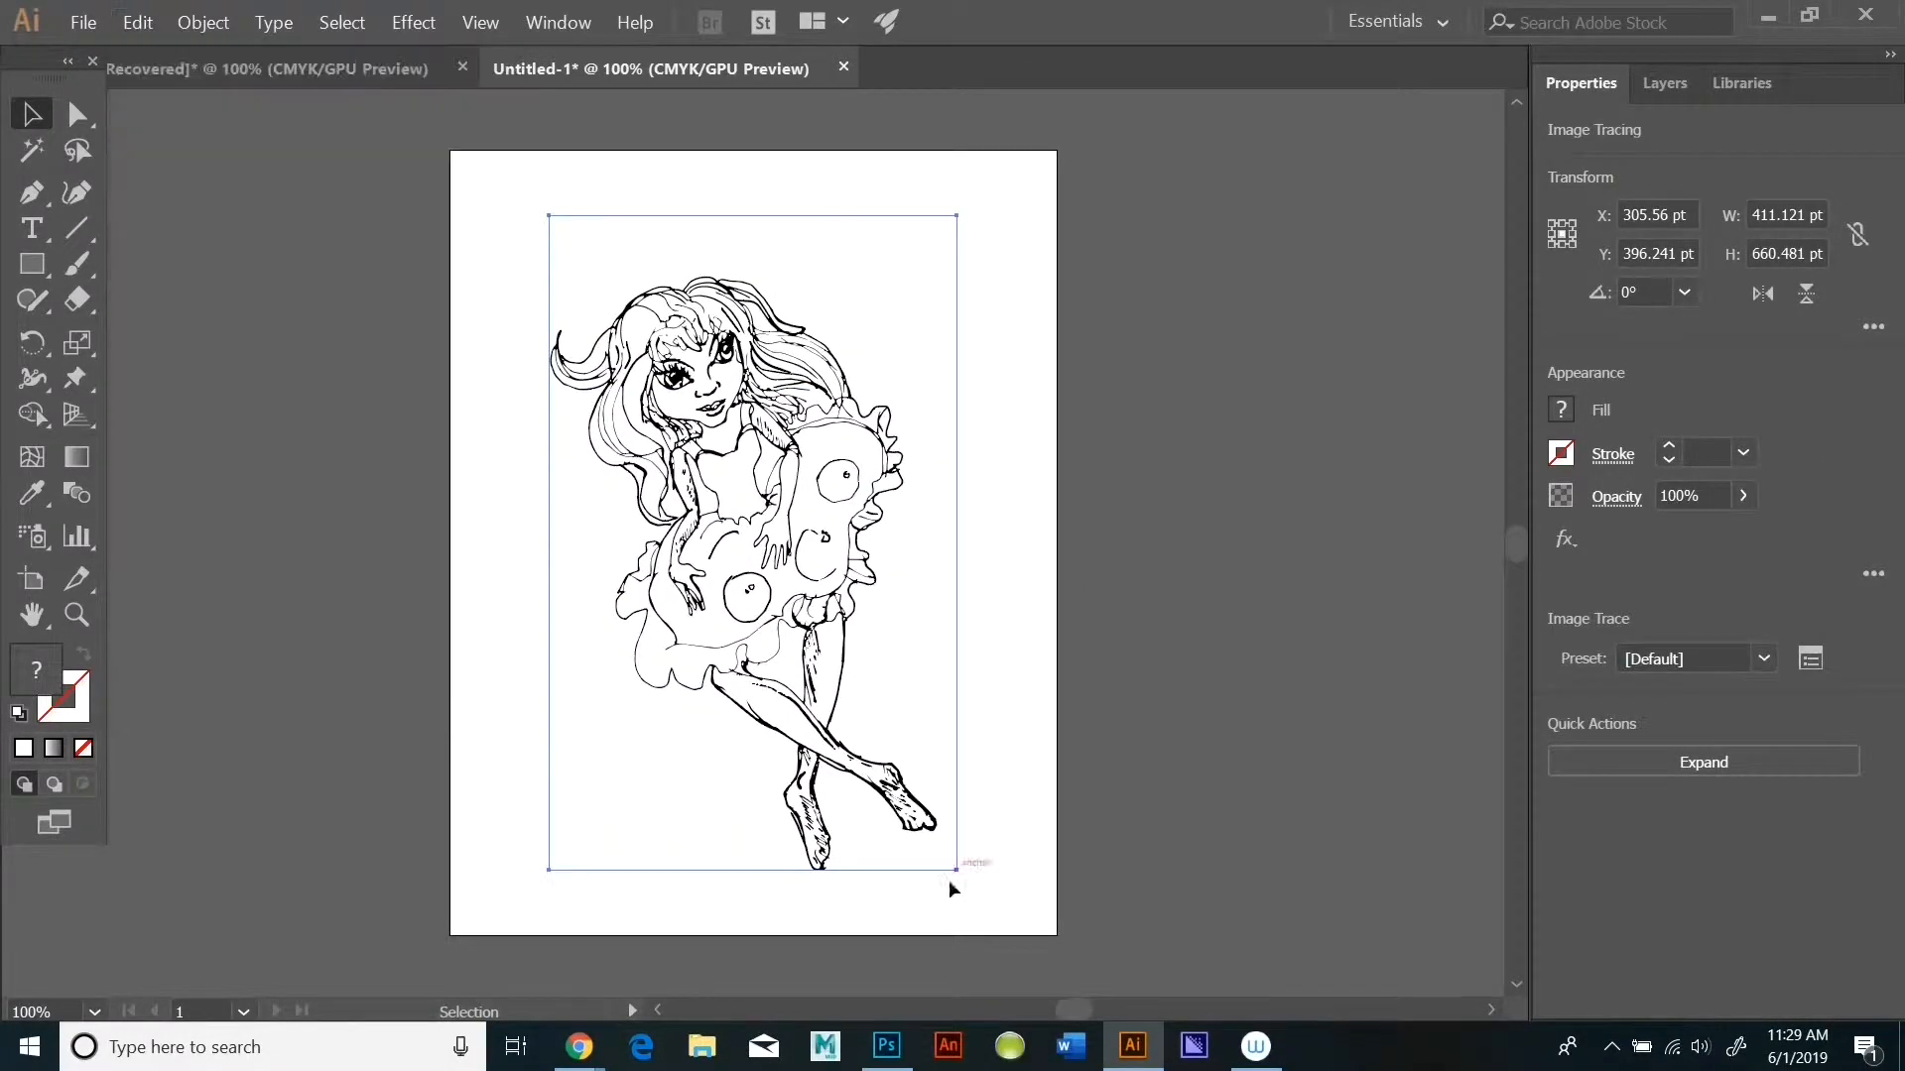
key(alt+Tab)
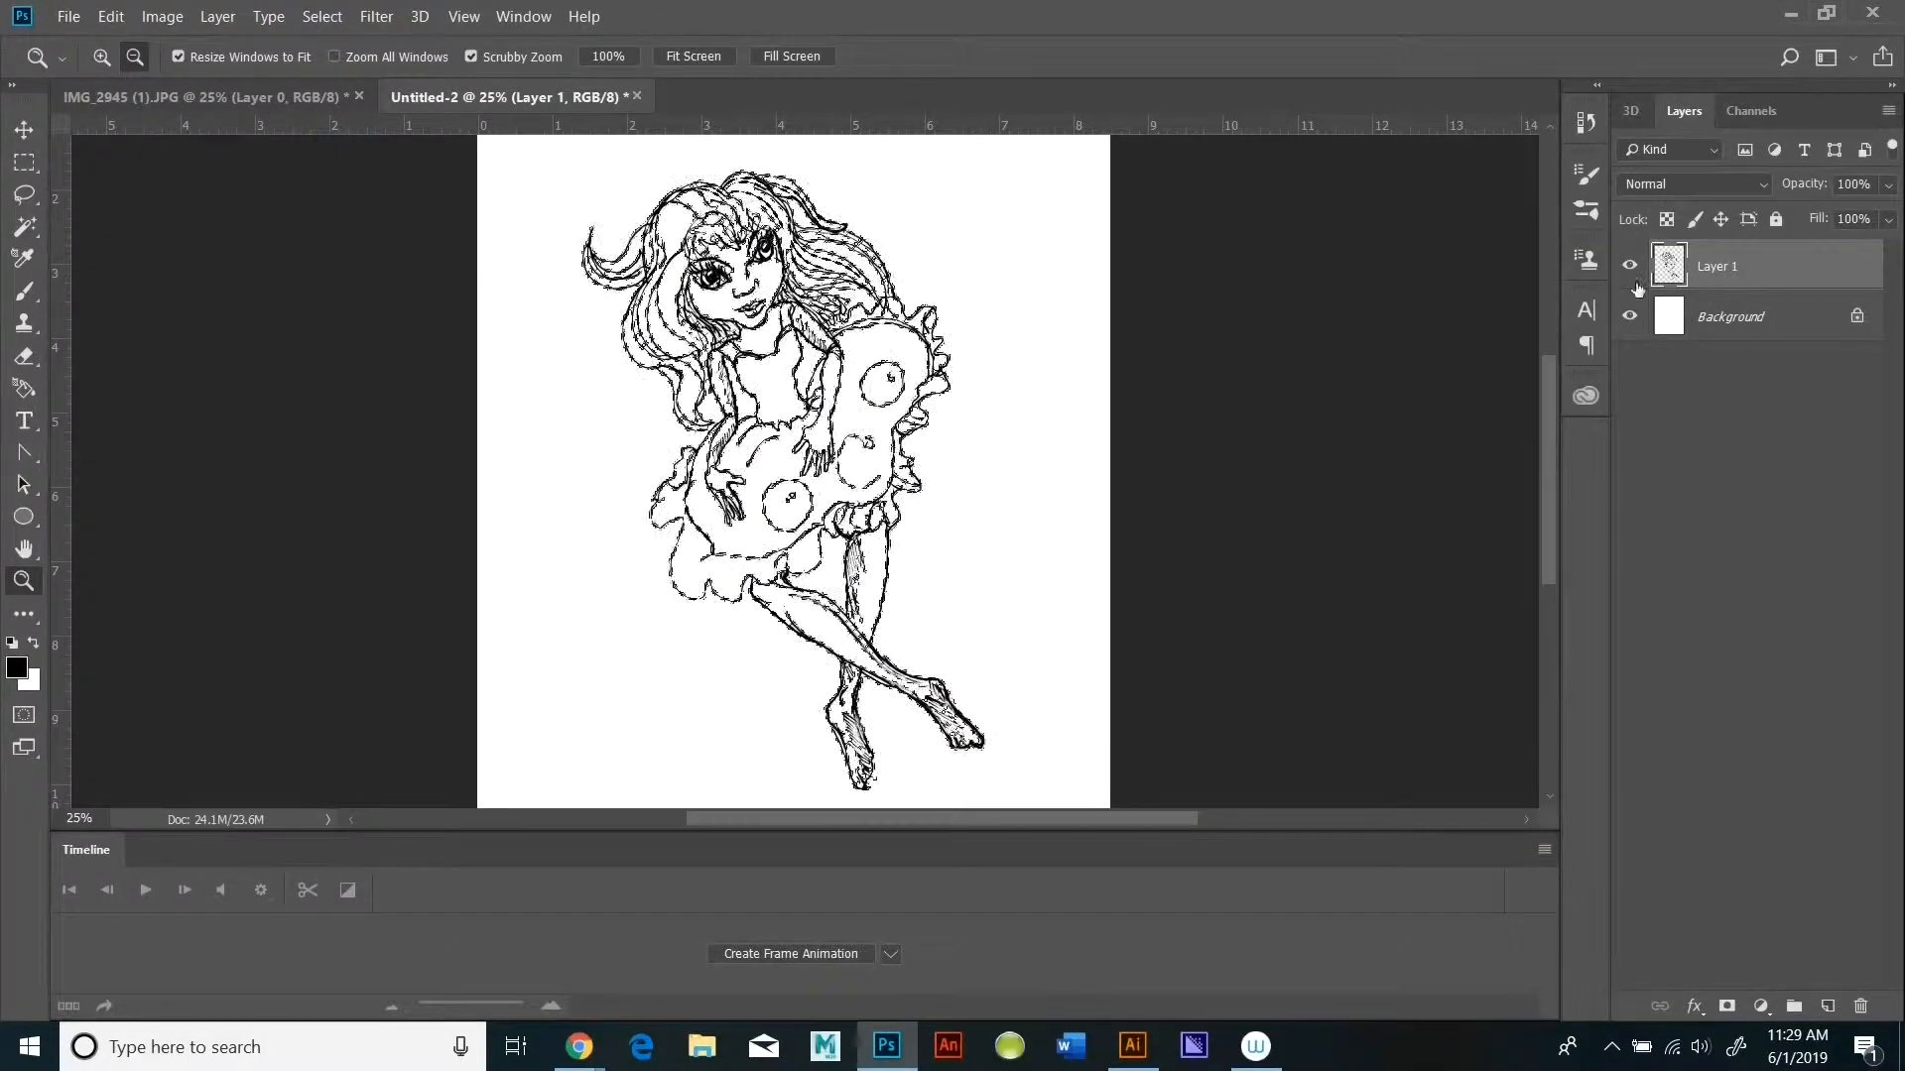
click(323, 17)
click(340, 66)
click(1629, 268)
Step: Paste the traced drawing into Untitled-2 as a new layer and commit its placement
click(111, 17)
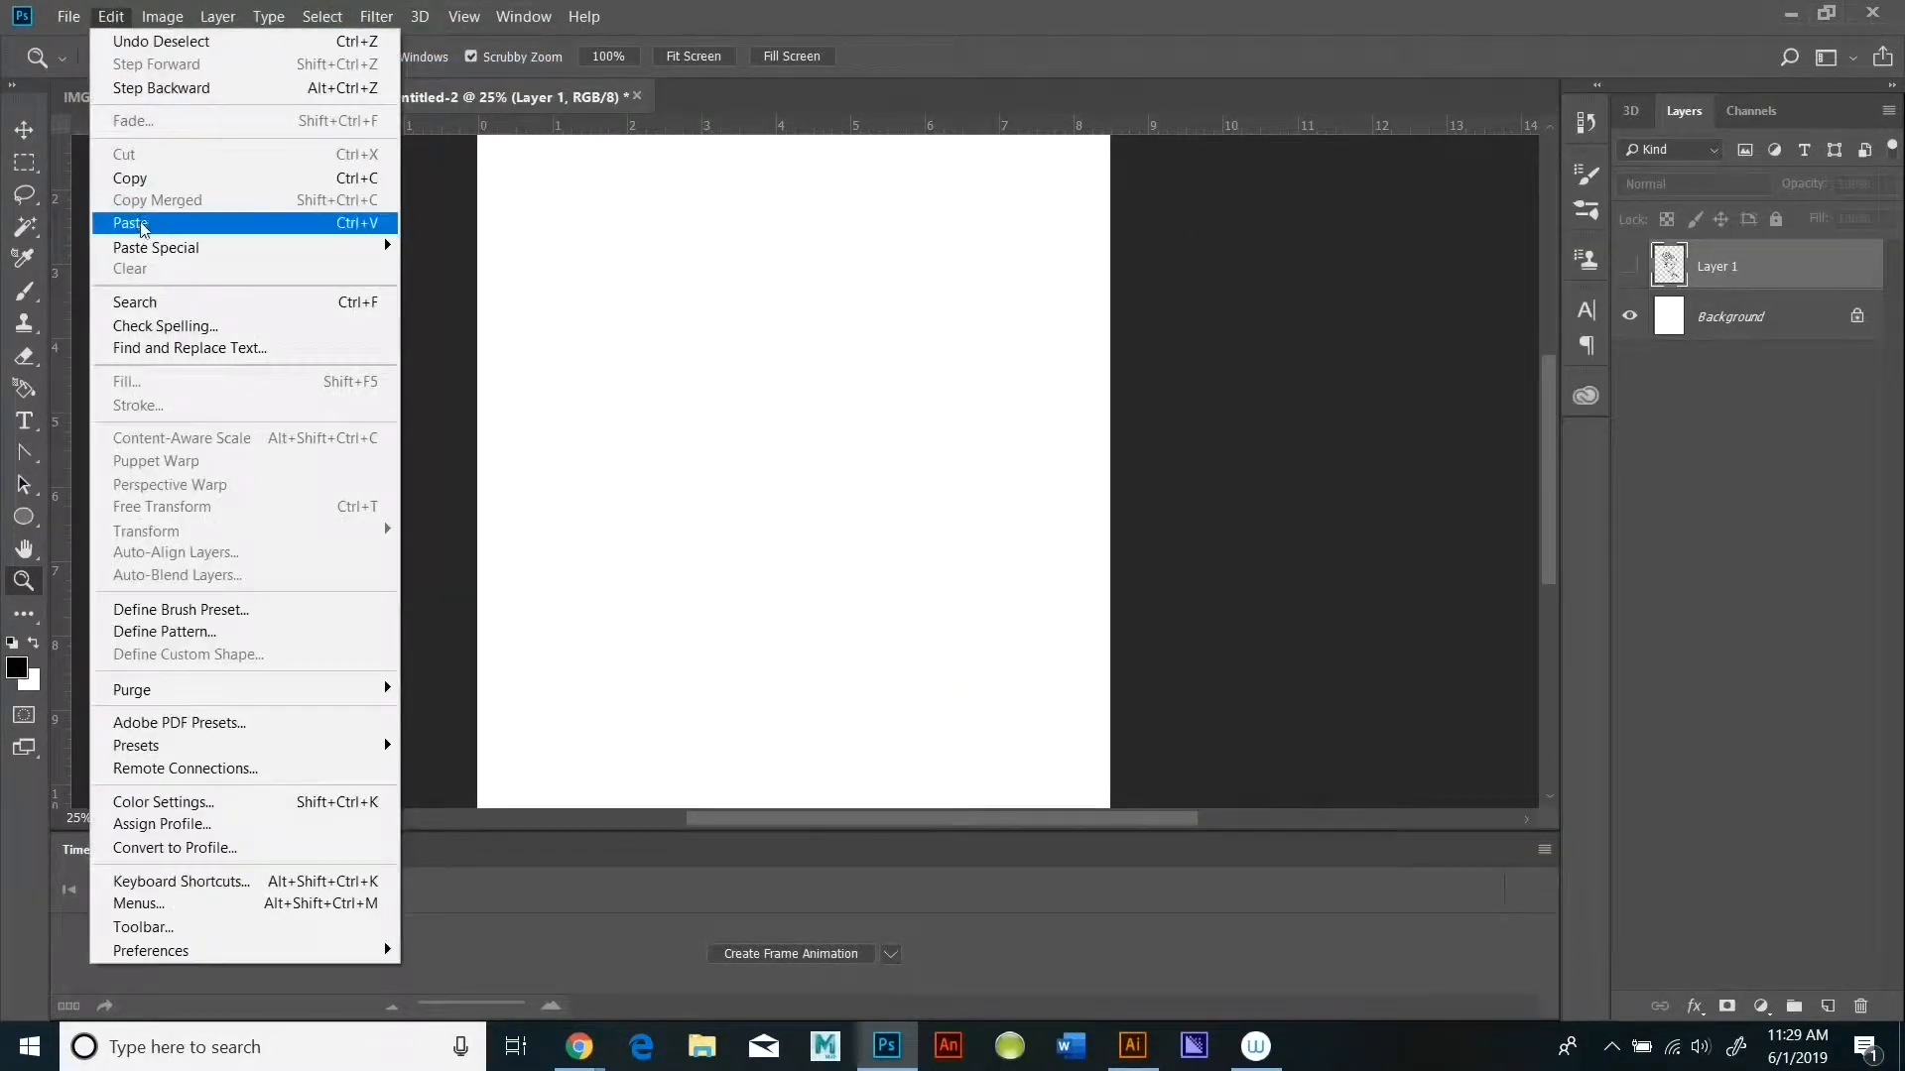
click(149, 222)
click(1080, 283)
click(865, 58)
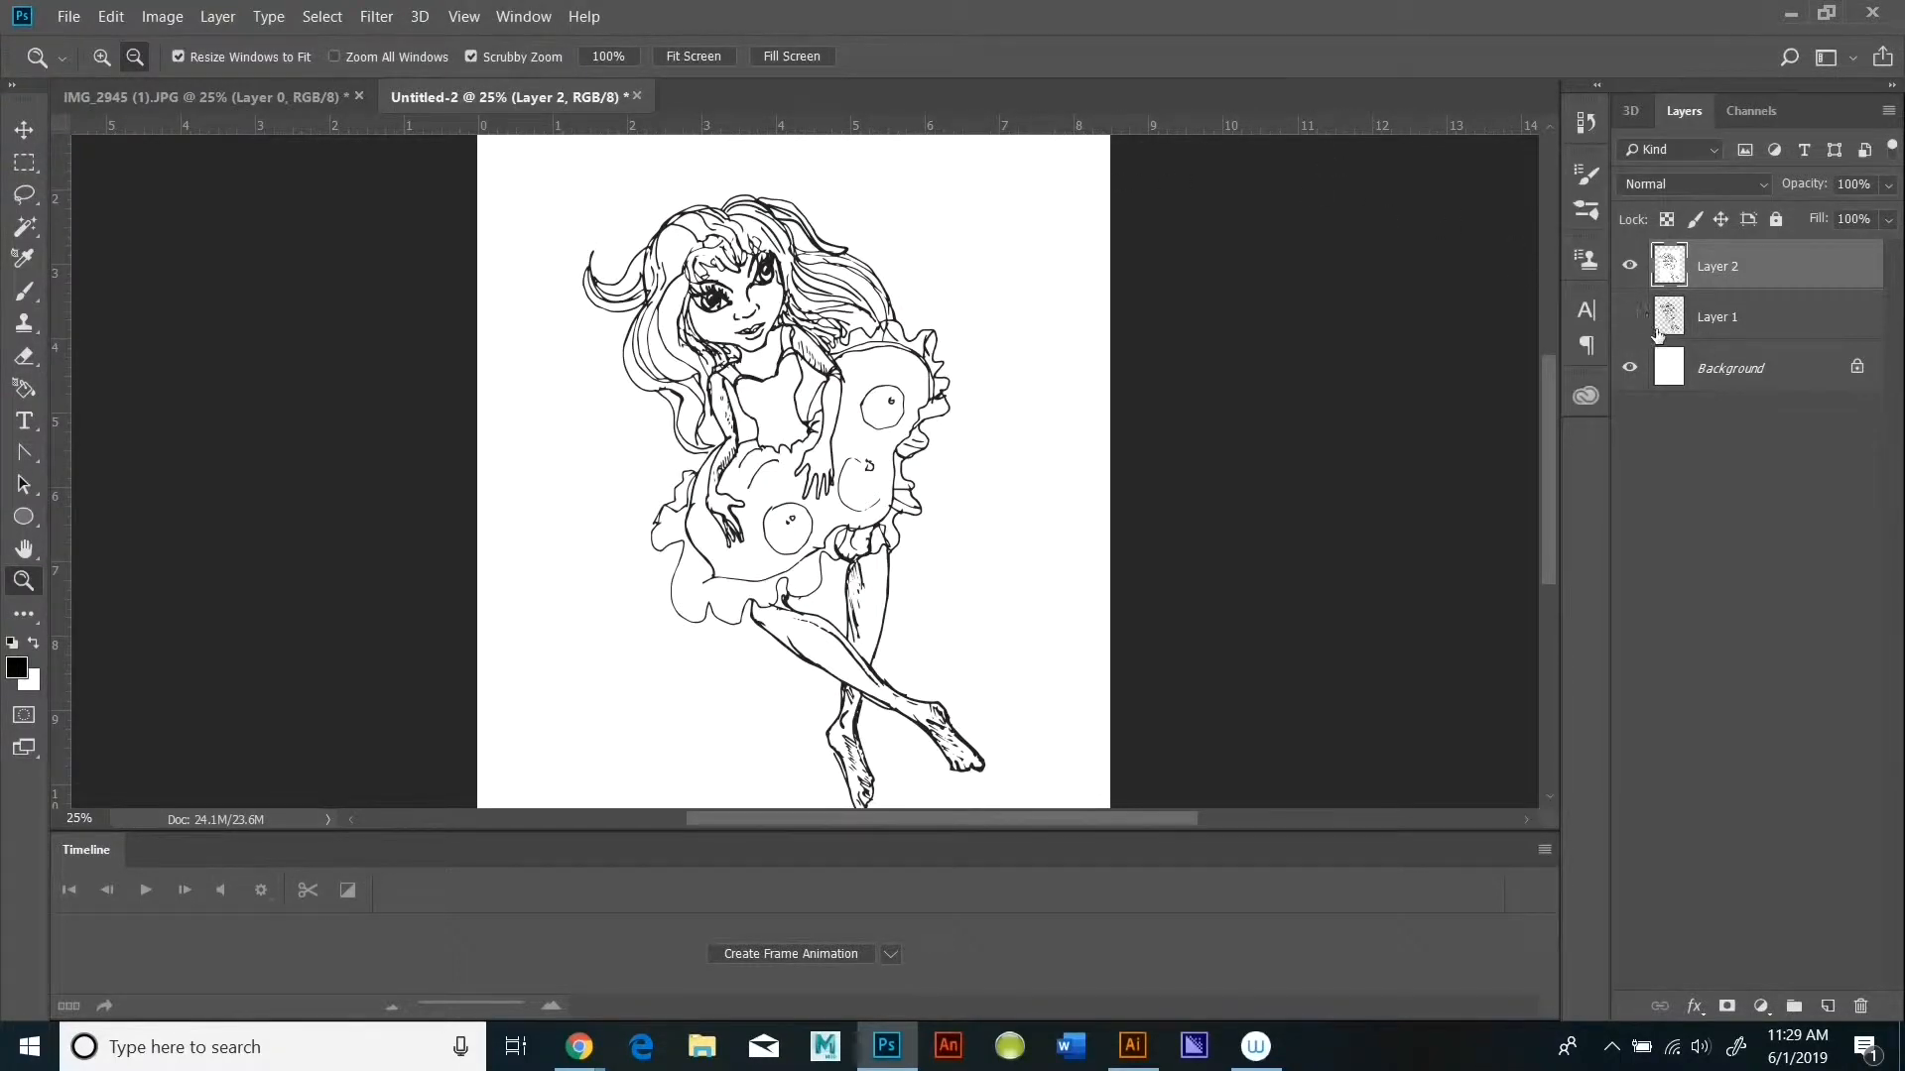
Step: Delete the original line art layer, Layer 1
click(1731, 318)
click(111, 17)
mouse_move(218, 17)
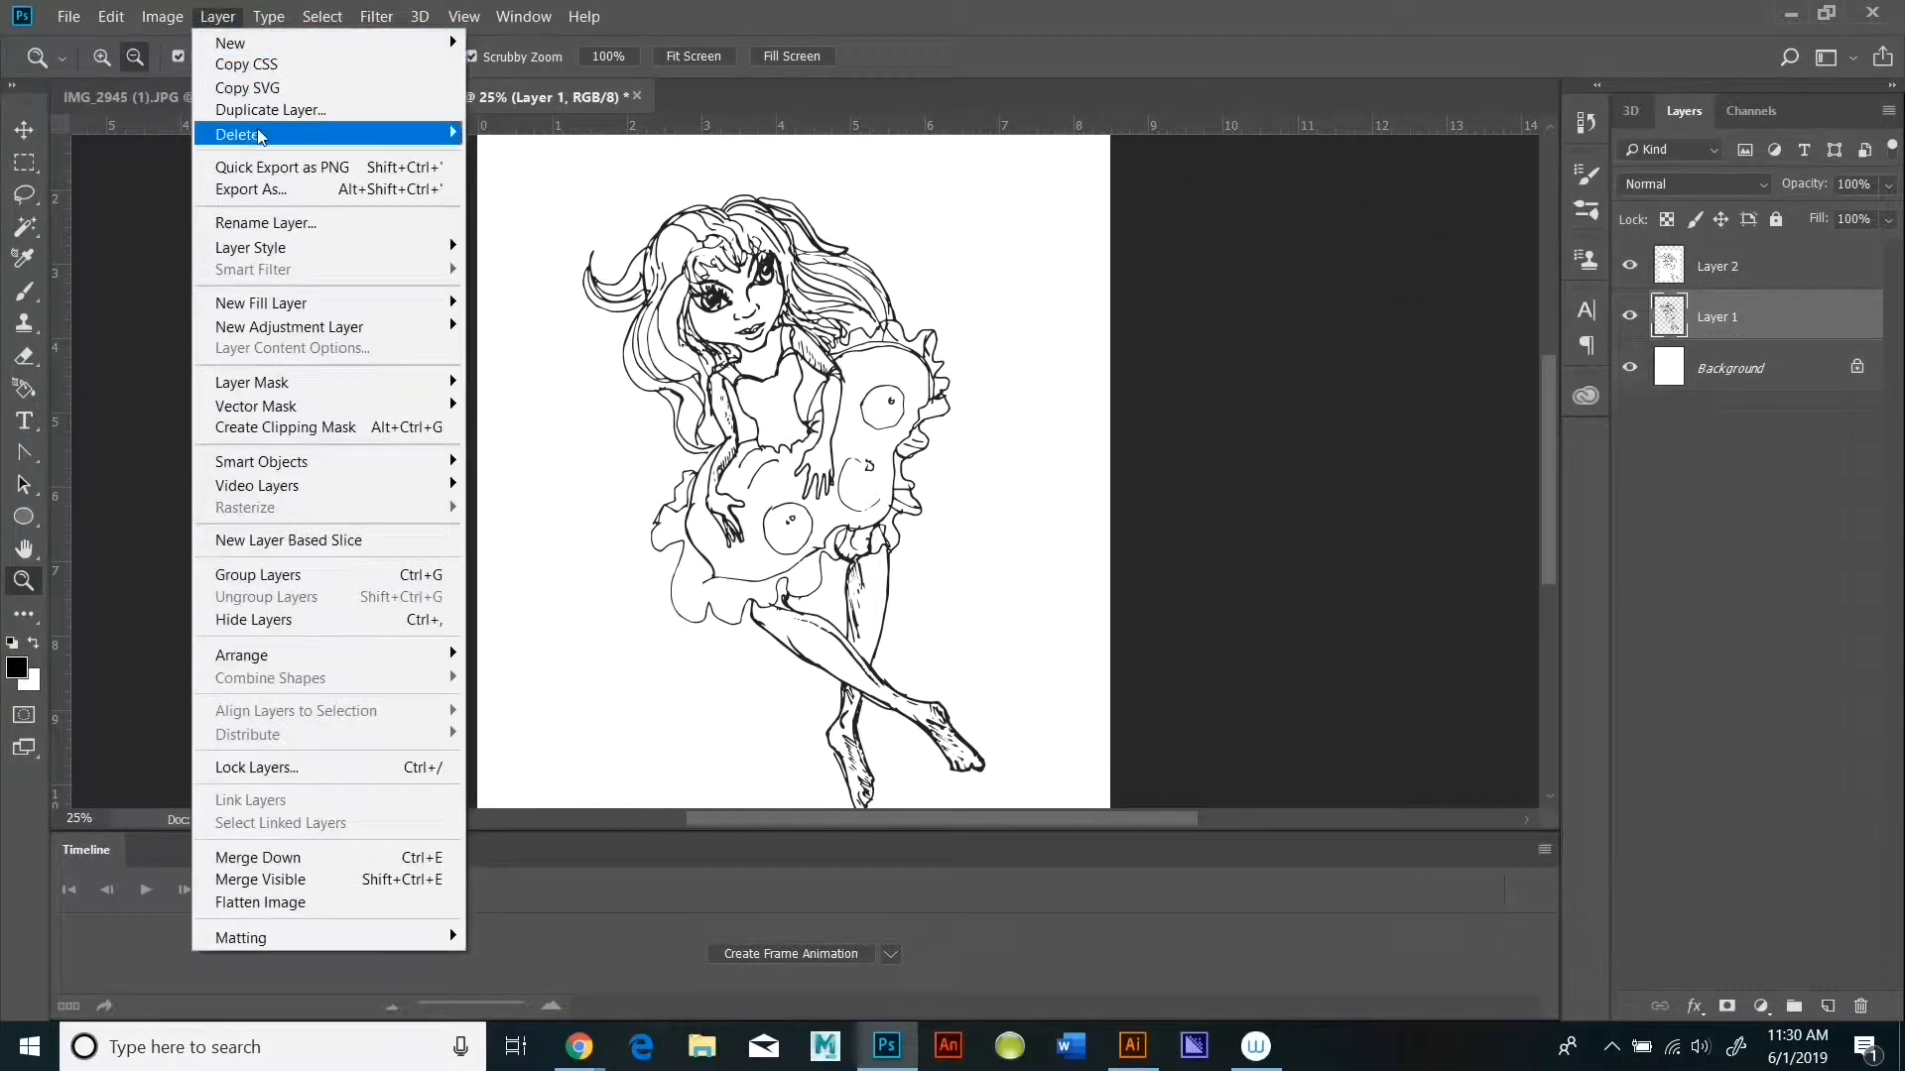
mouse_move(257, 134)
click(521, 136)
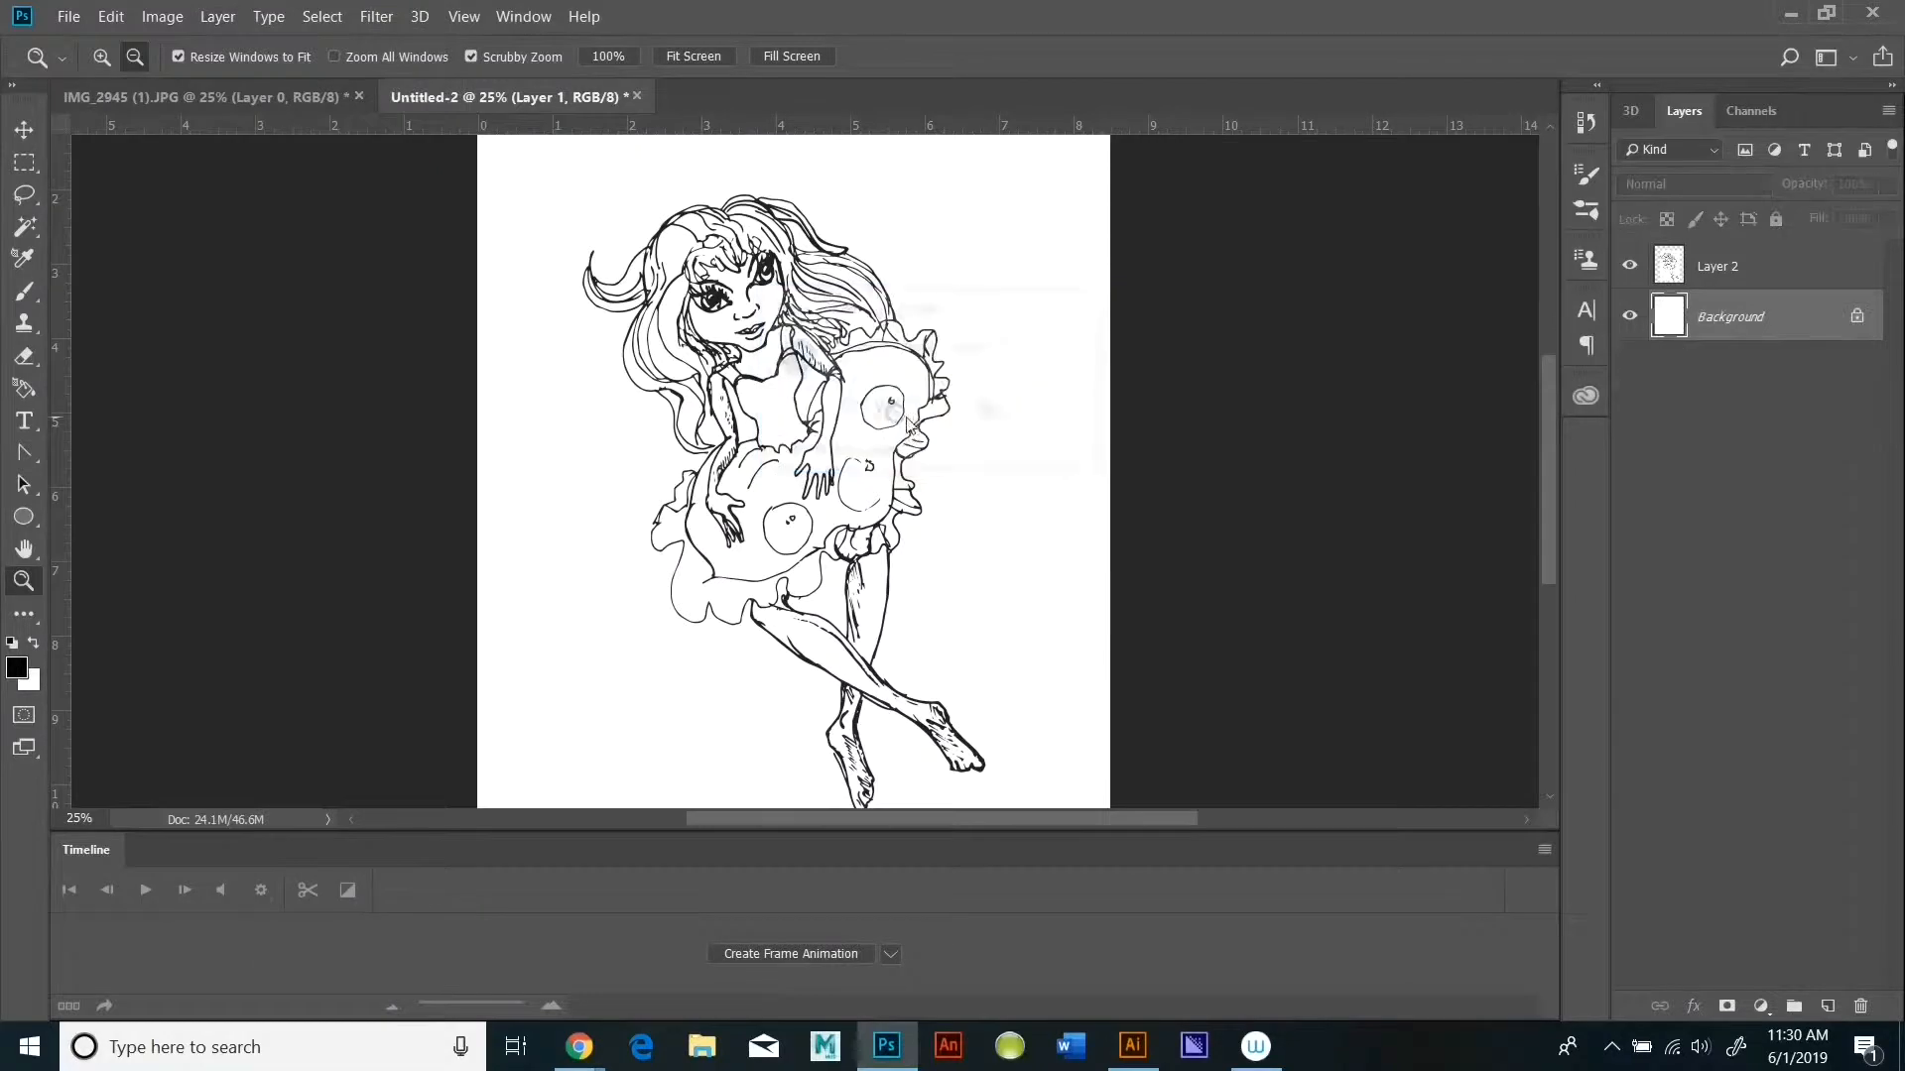
Step: Select the white area around the figure on Layer 2 with the Magic Wand, cut it out and hide the Background layer
click(25, 228)
click(578, 208)
click(1722, 266)
click(322, 17)
click(342, 63)
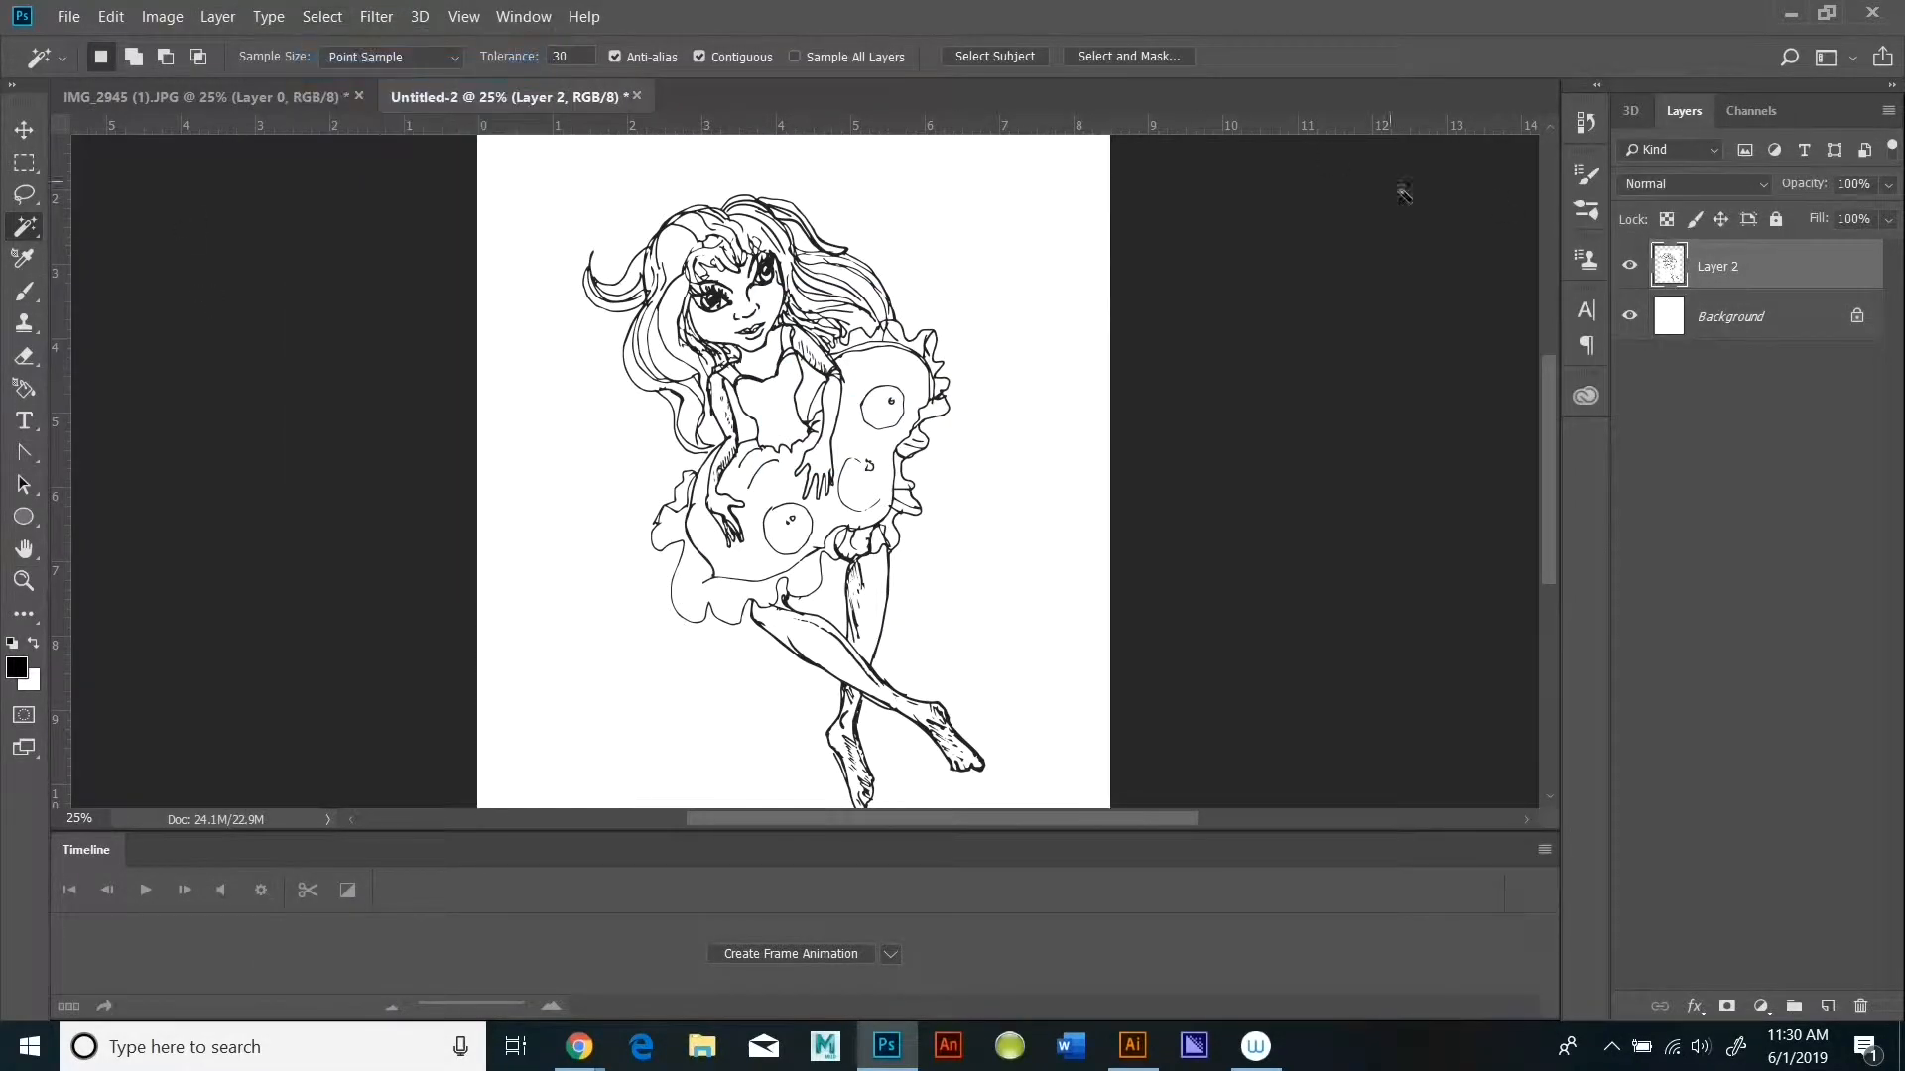
click(860, 230)
click(111, 17)
click(180, 153)
click(1630, 315)
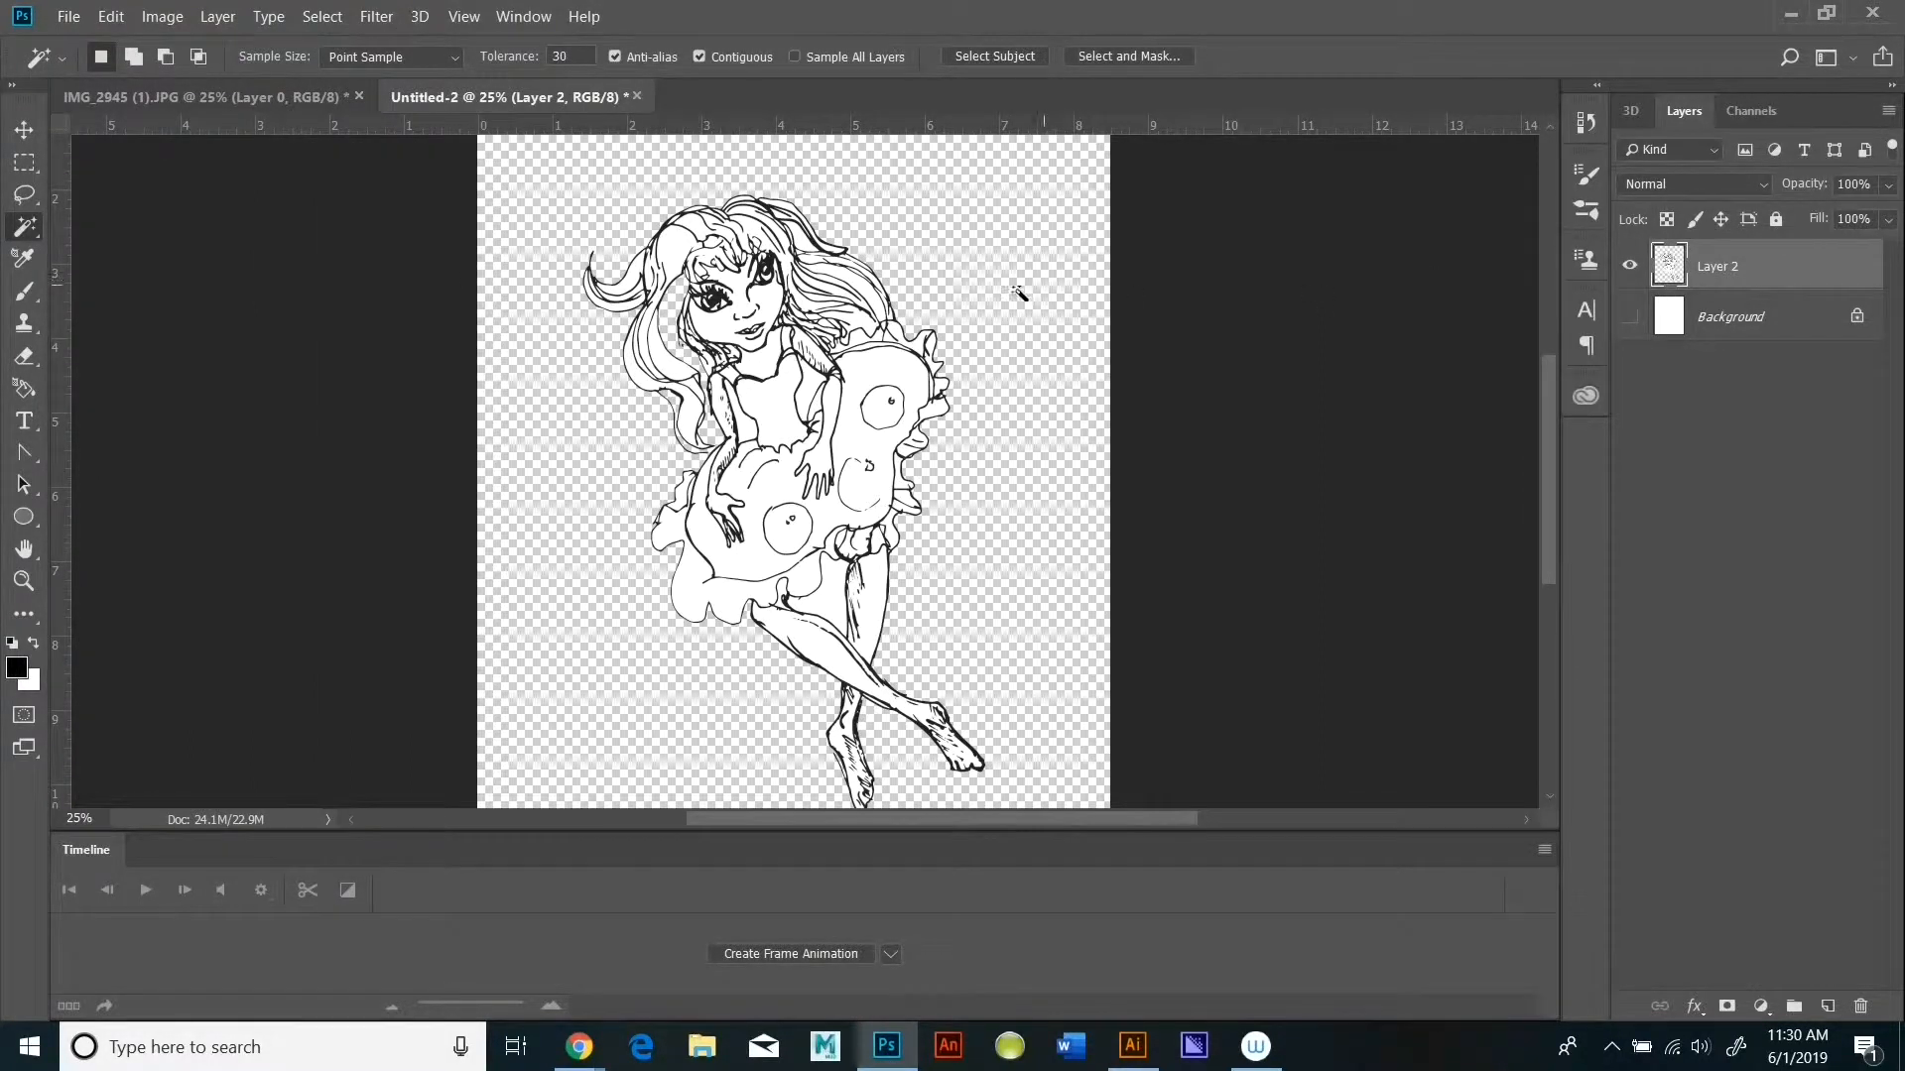
Step: Compare the line quality of the drawing in IMG_2945 (1).JPG with the traced version in Untitled-2 at close zoom
key(b)
click(24, 581)
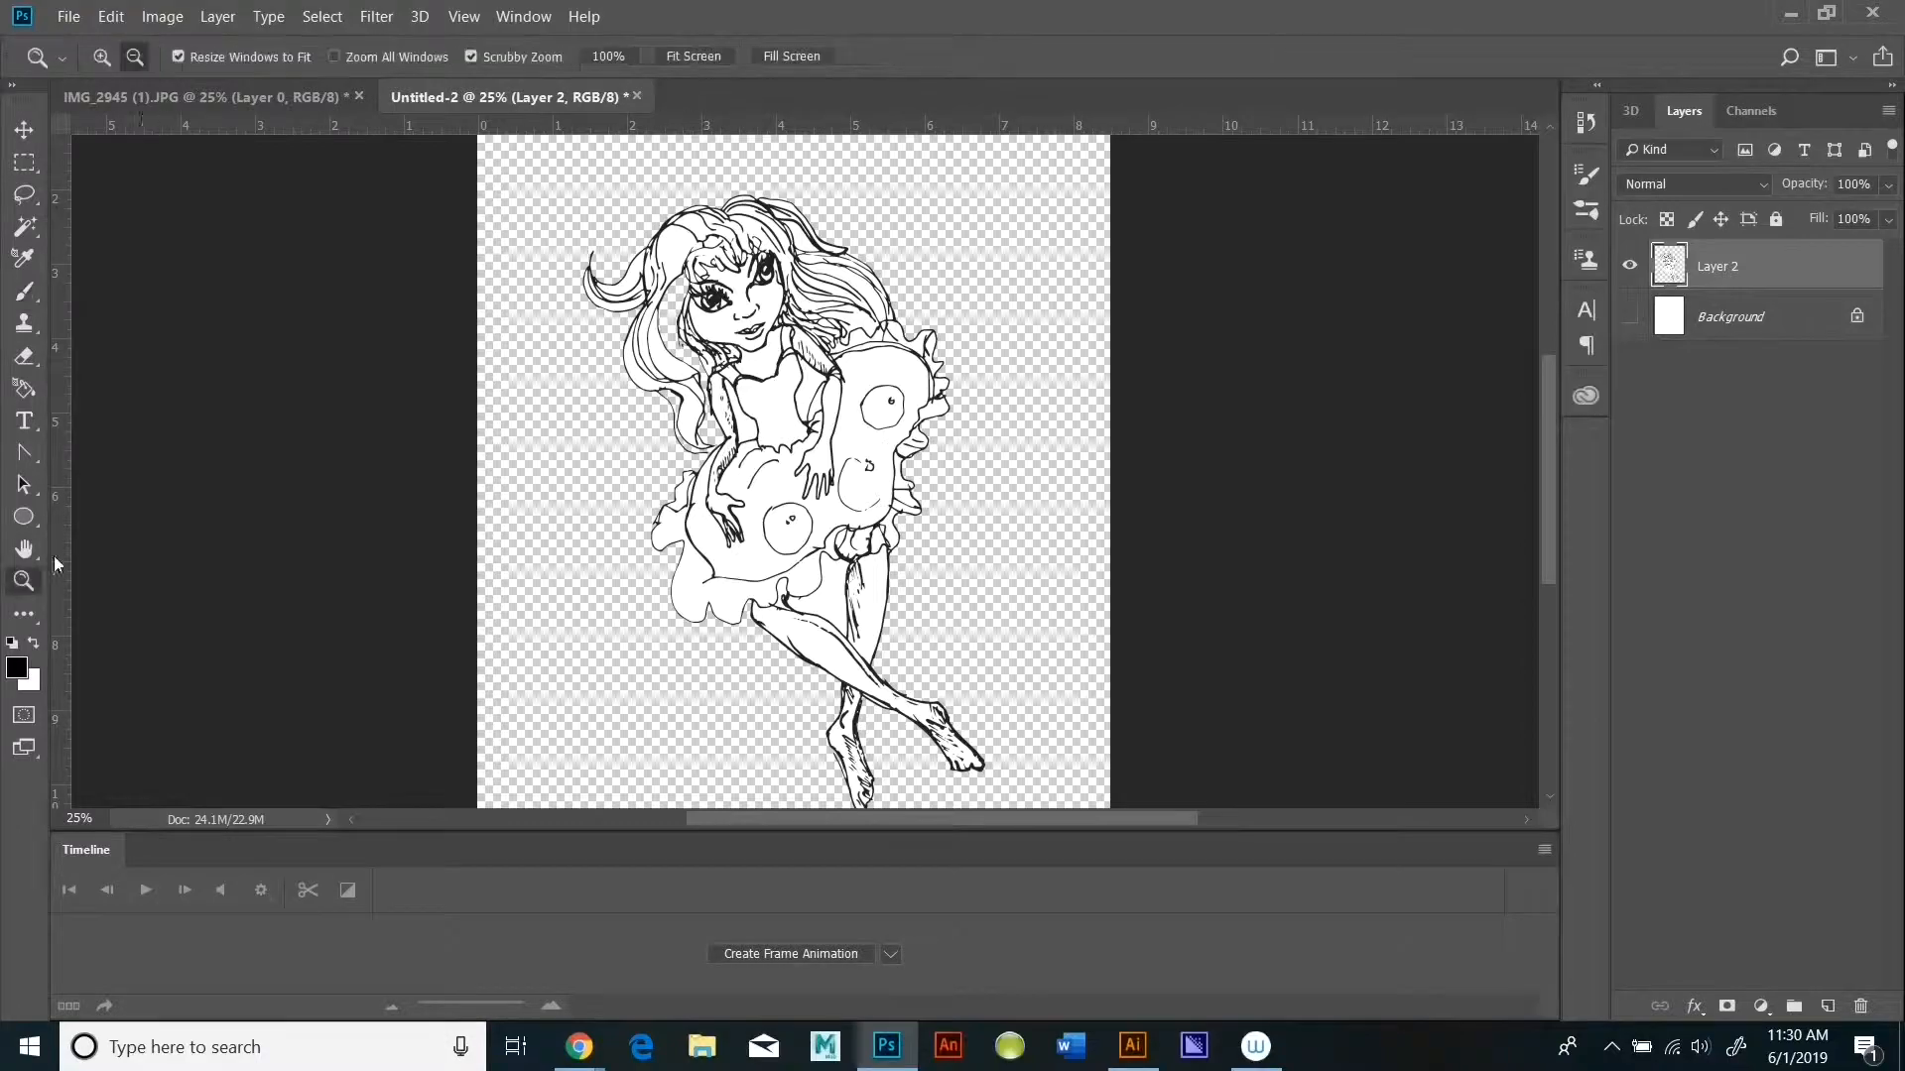
click(646, 323)
click(188, 98)
click(101, 63)
click(815, 436)
click(815, 436)
click(825, 456)
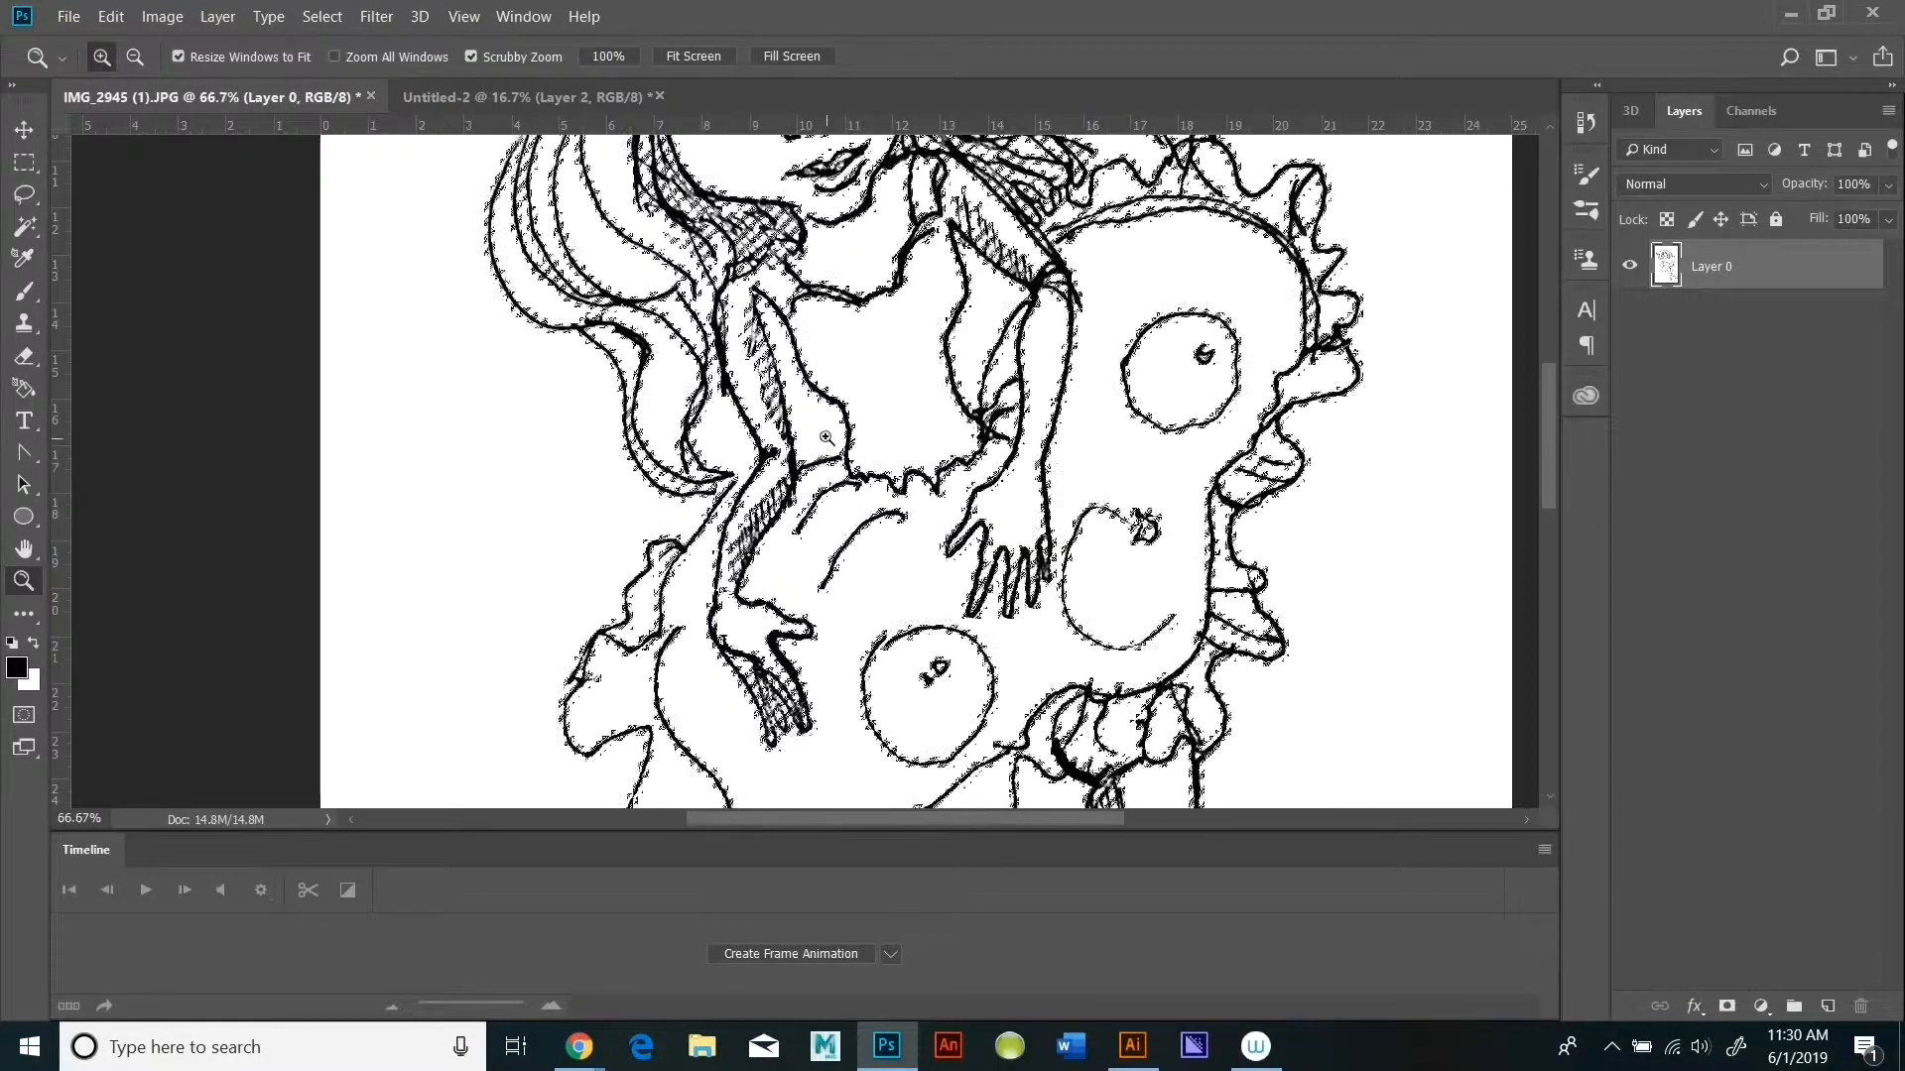
click(456, 102)
click(870, 451)
click(870, 451)
click(870, 451)
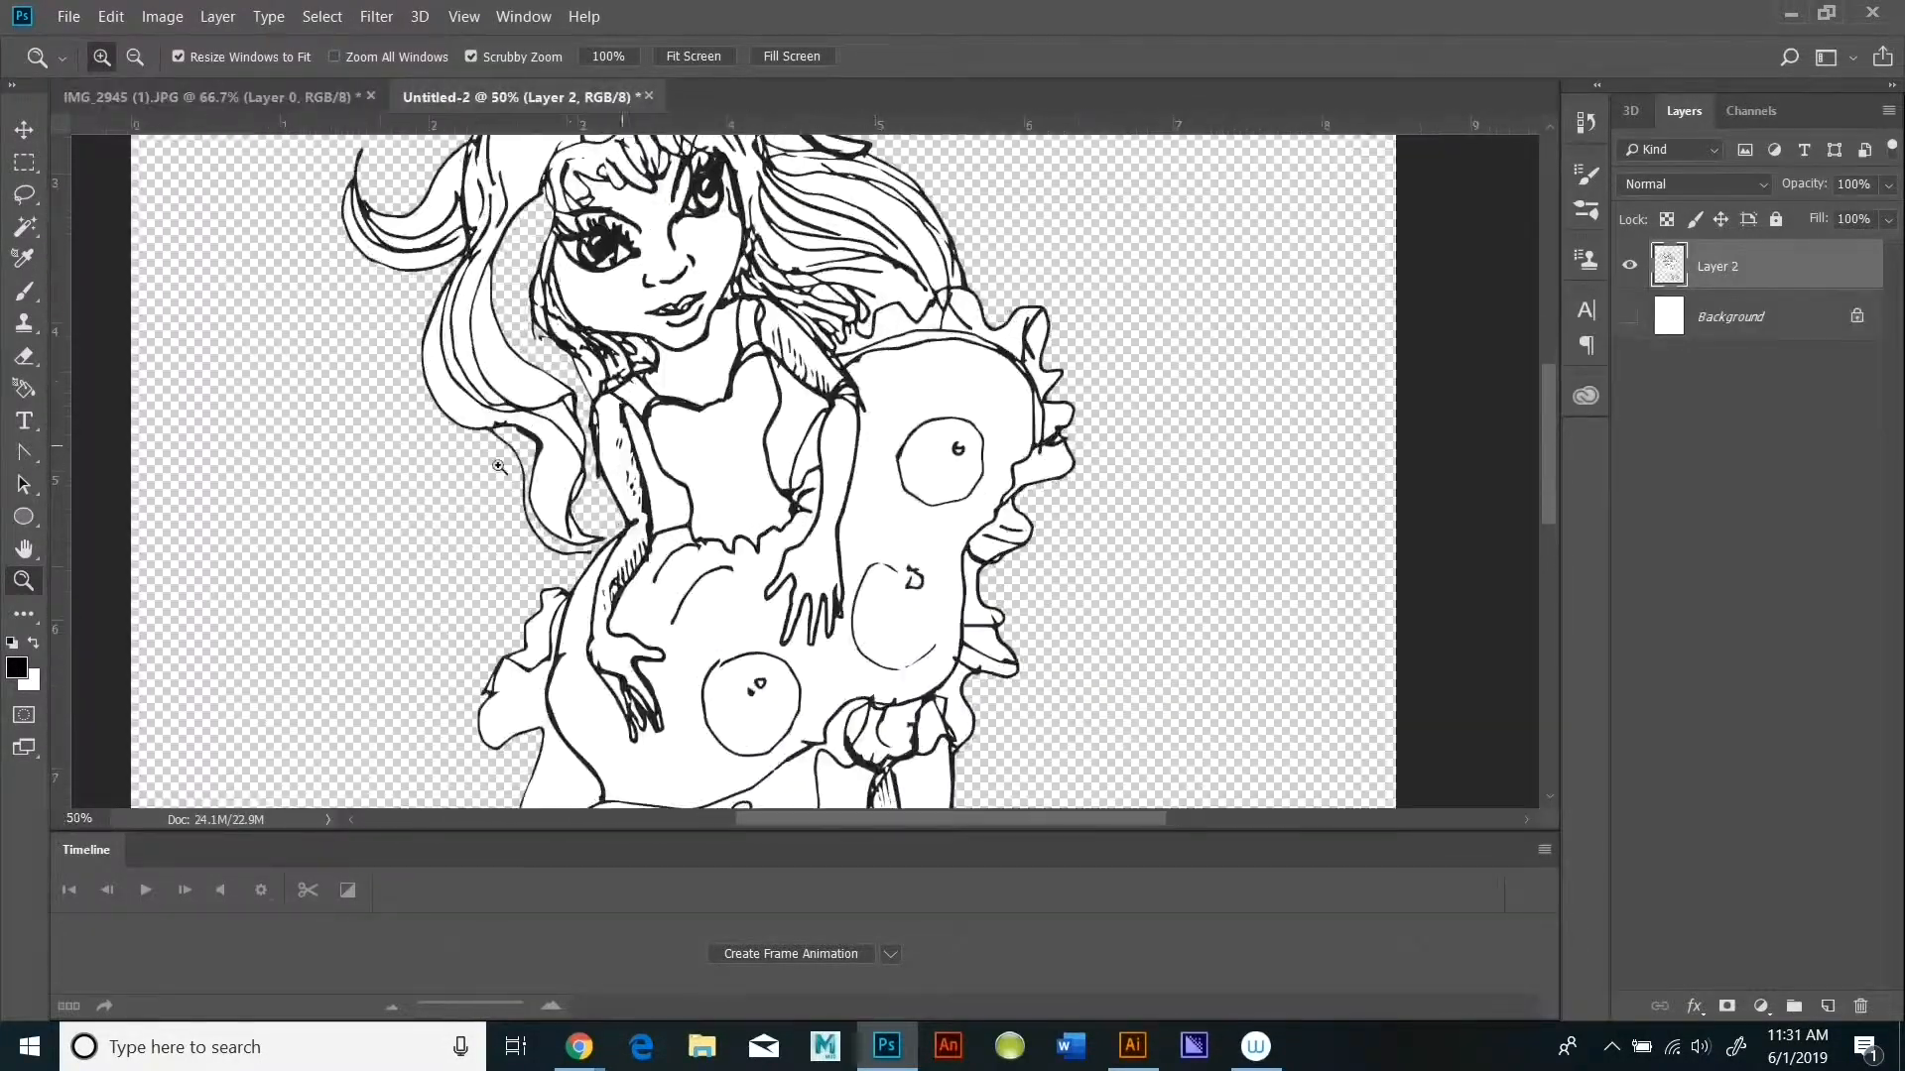
Step: Select the open hair strands beside the face on Layer 2 with the Magic Wand and fill them with white
click(37, 290)
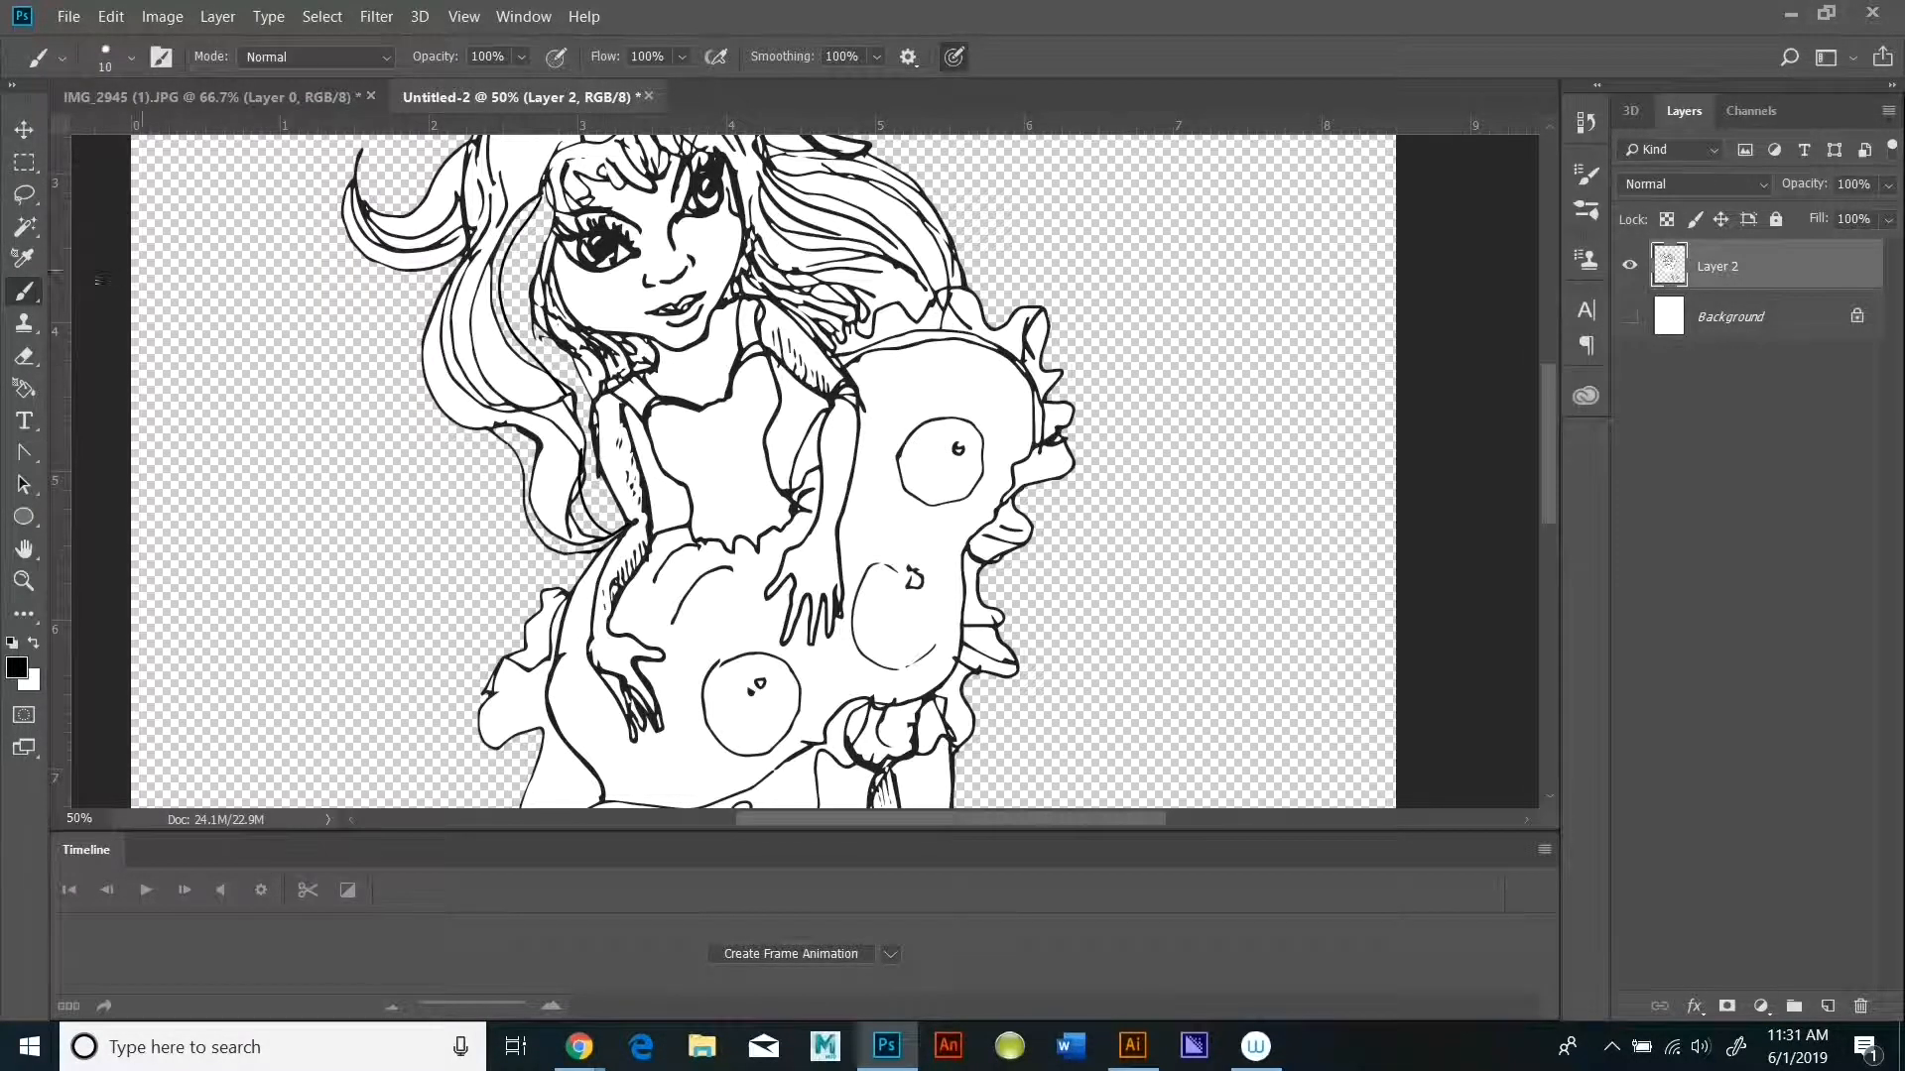
click(23, 227)
click(523, 281)
shift+click(498, 256)
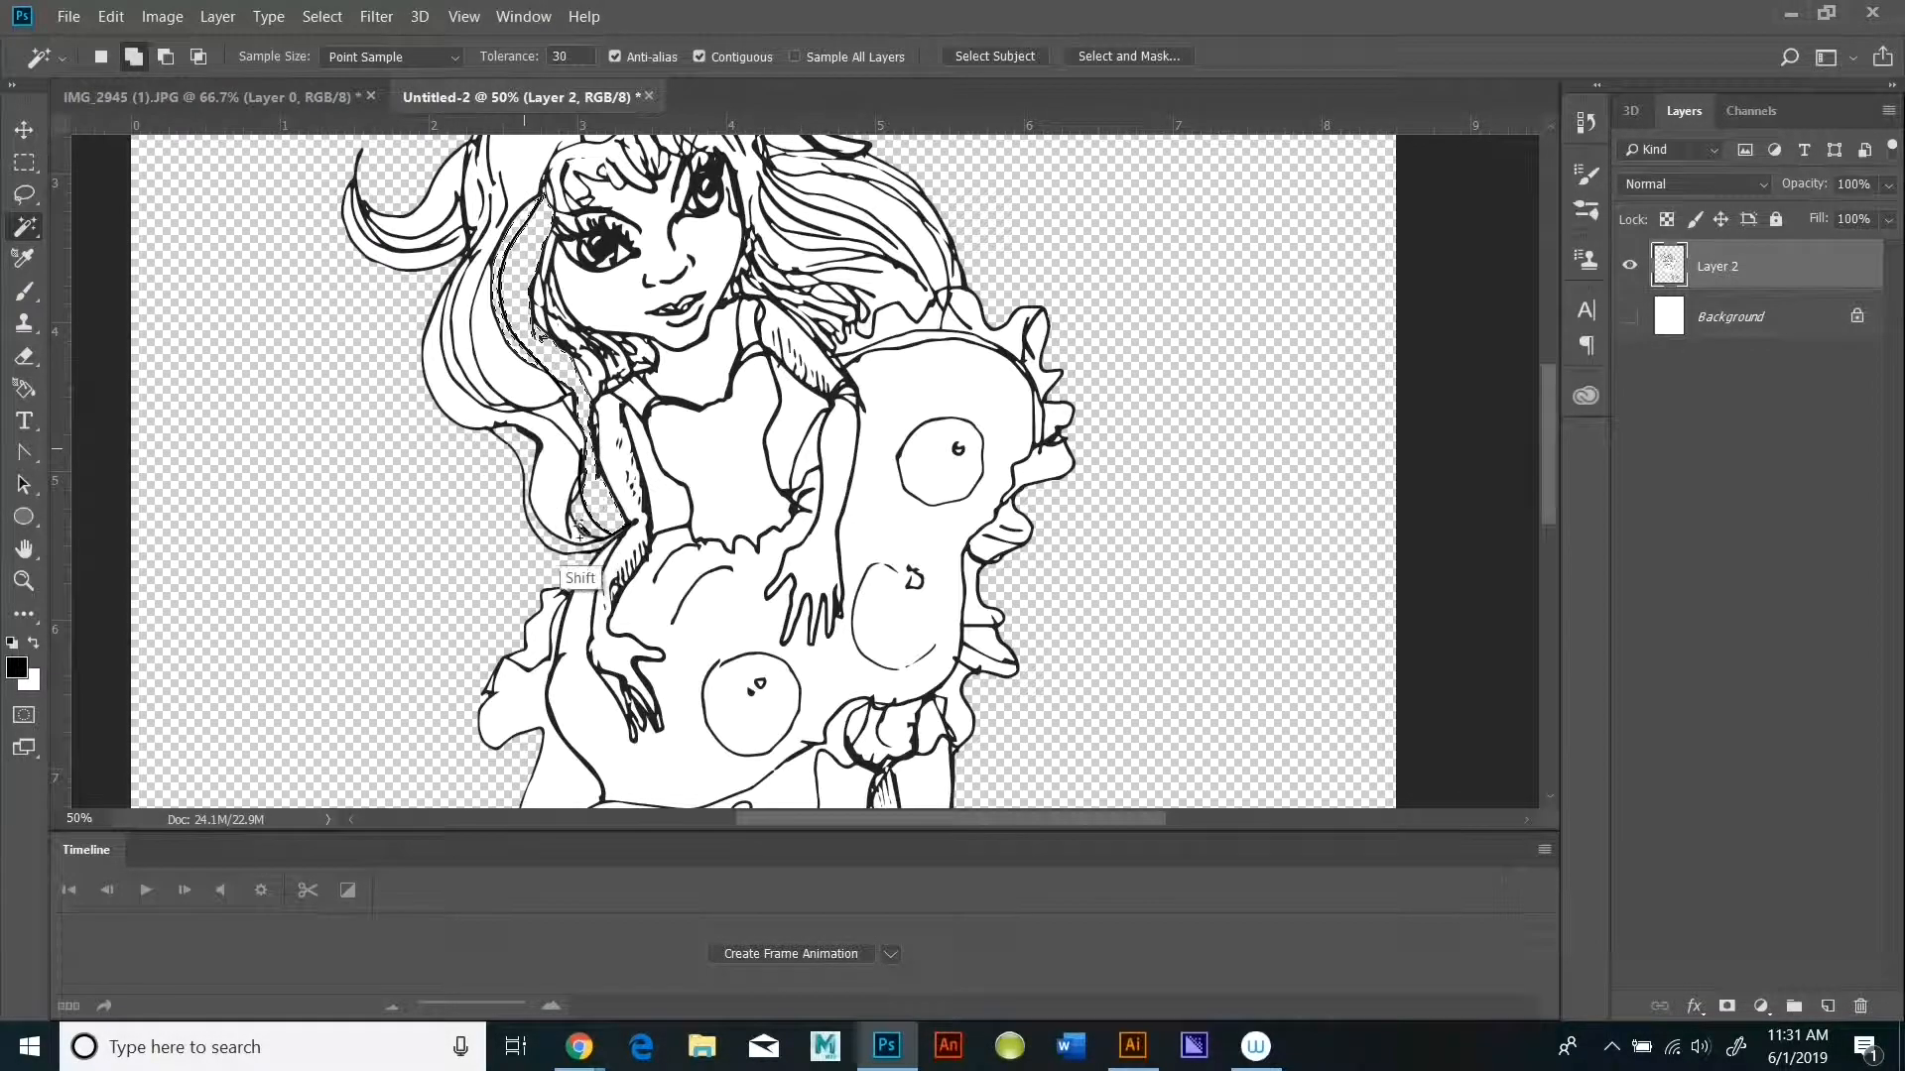
key(ctrl+d)
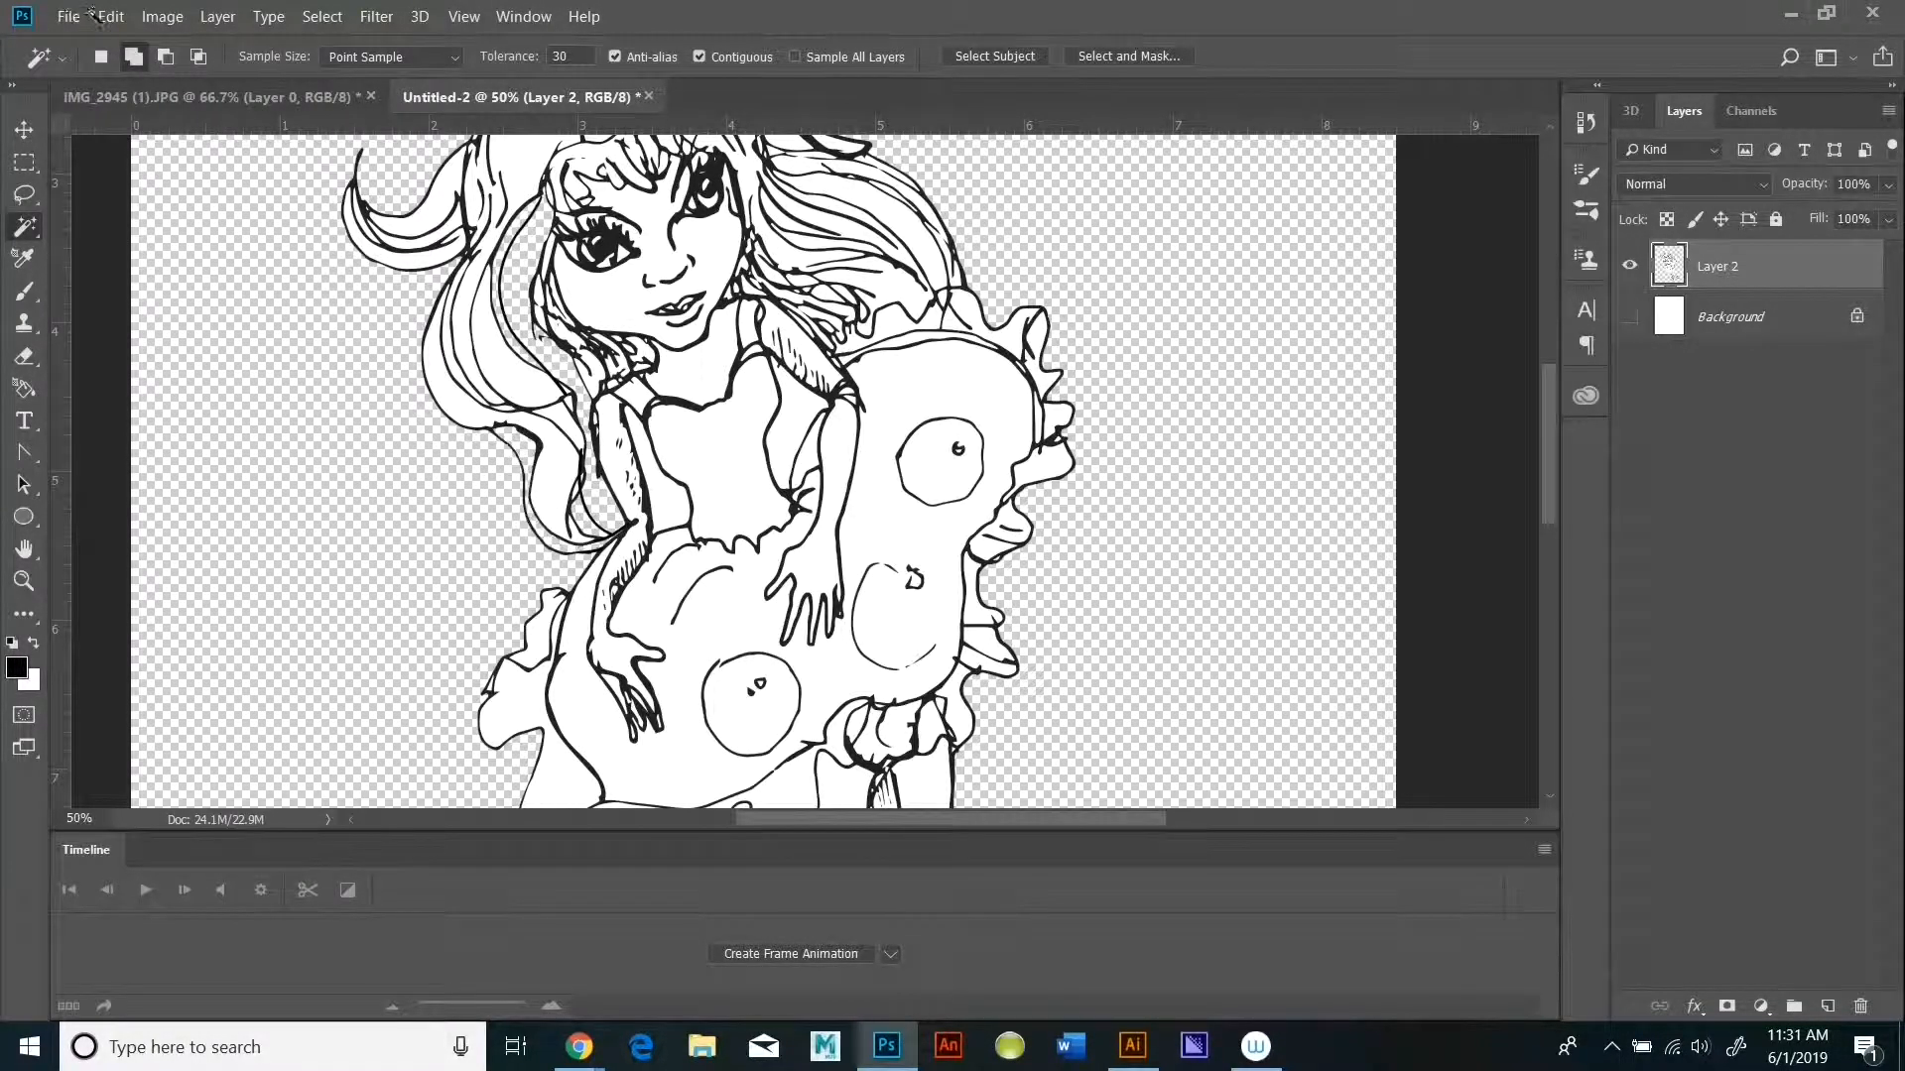
click(111, 16)
click(139, 375)
click(1501, 278)
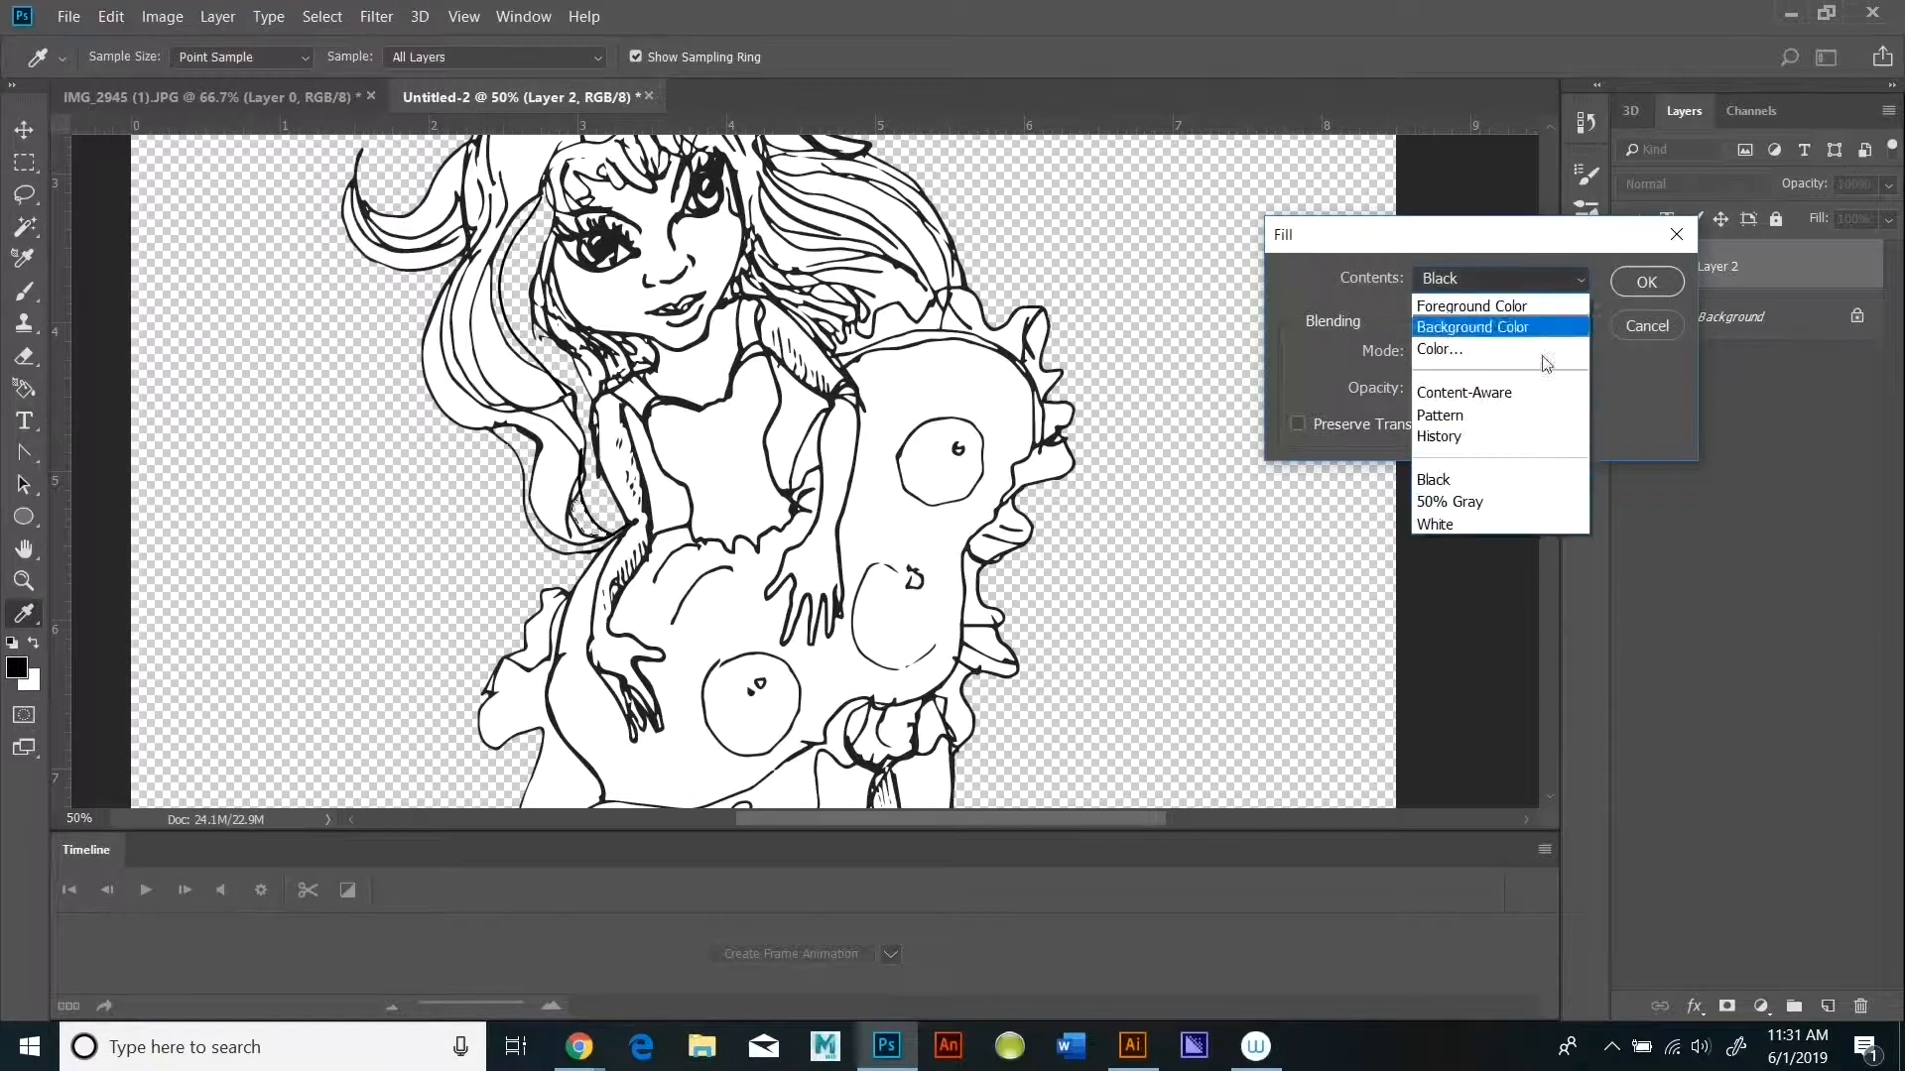
click(1449, 523)
click(1647, 326)
click(516, 282)
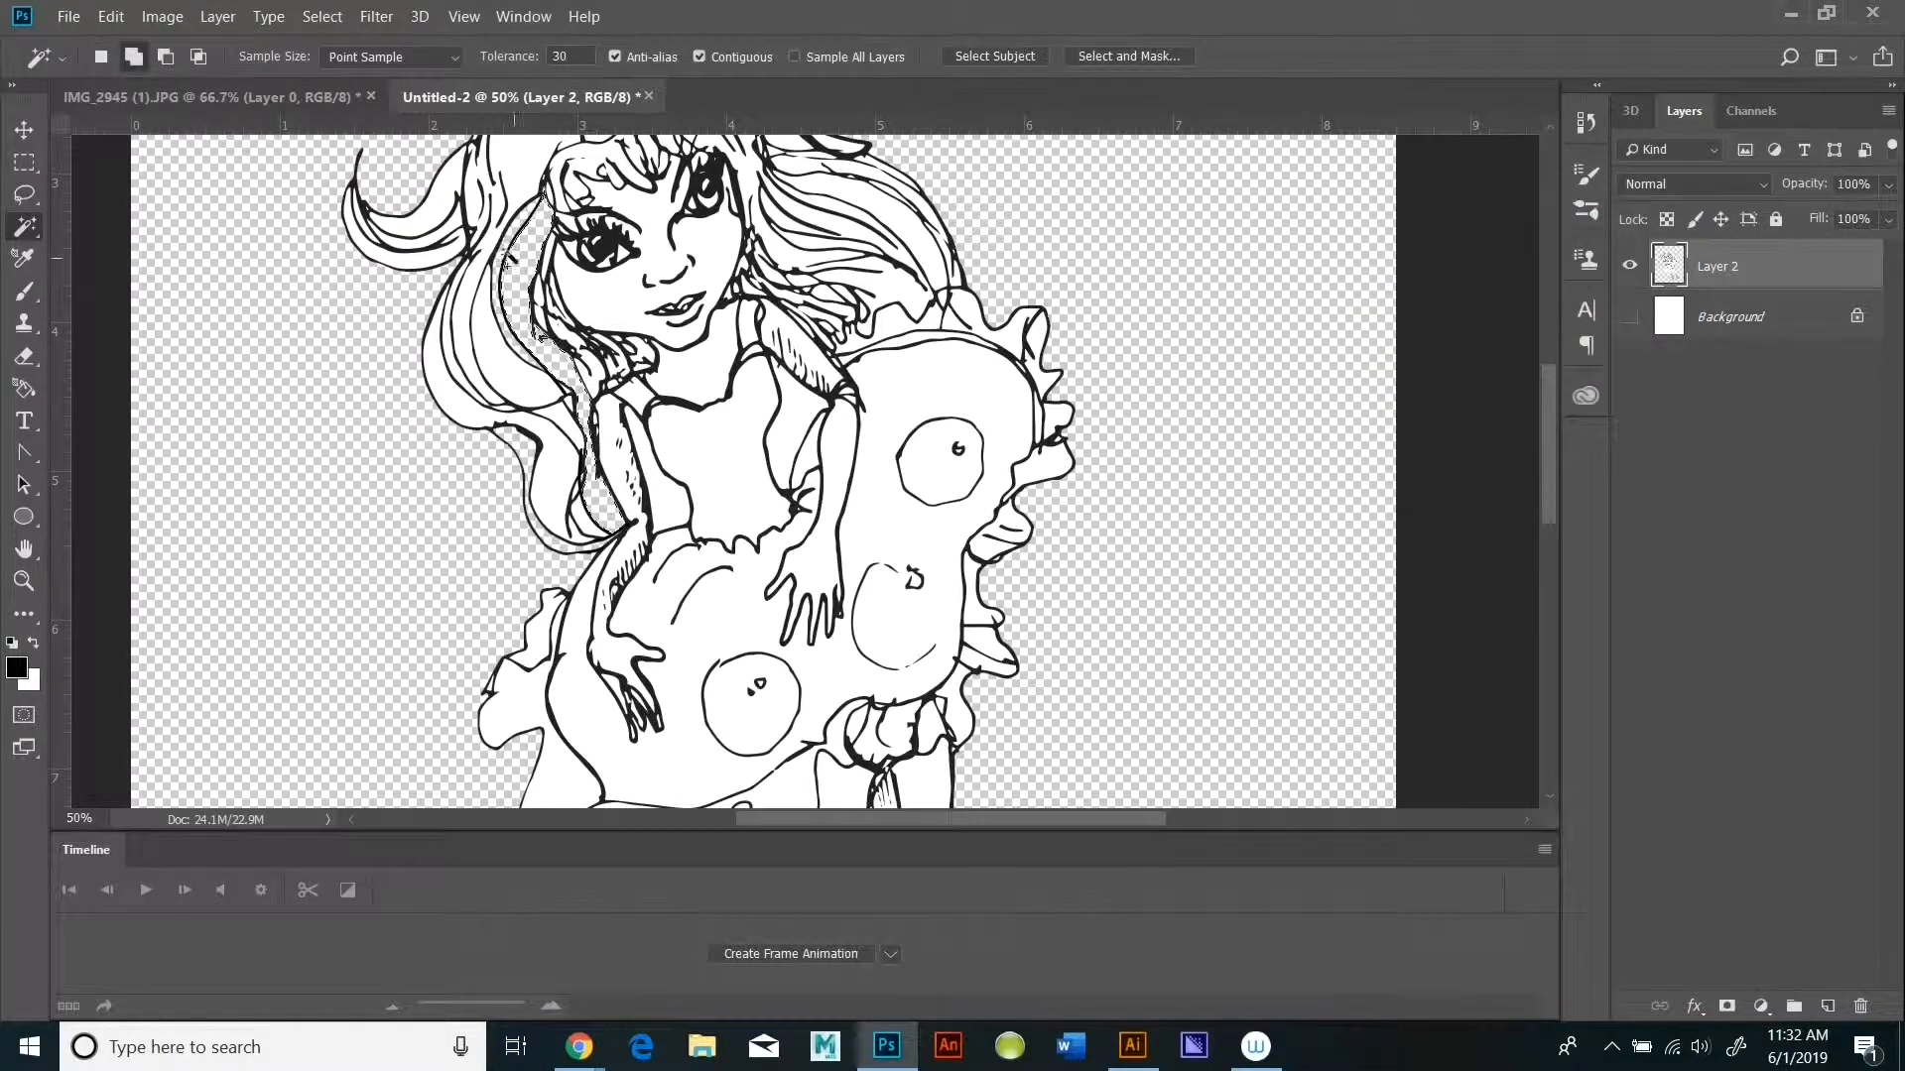
click(111, 16)
click(139, 375)
key(Return)
Step: Select the white areas of the whole figure on Layer 2 with Color Range set to Highlights, fuzziness 0 and range 252
scroll(1538, 277, up, 2)
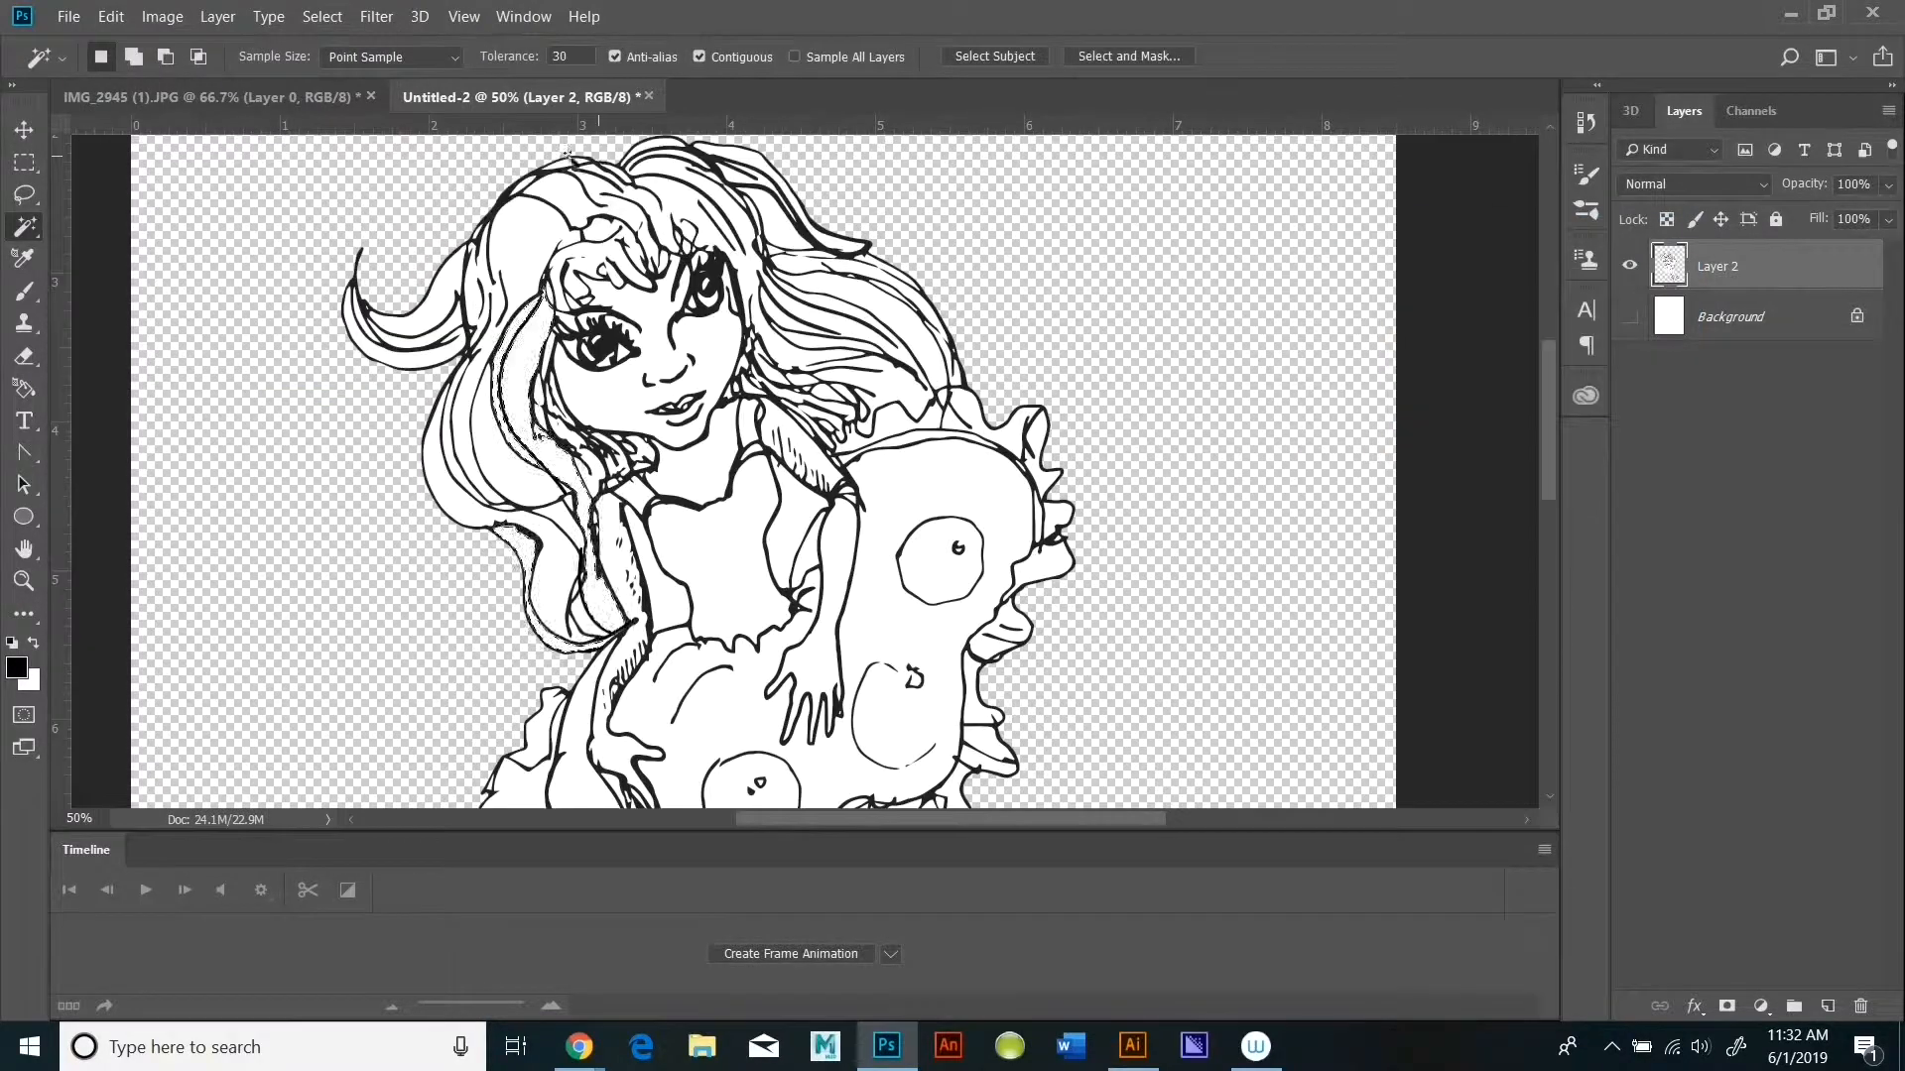
click(24, 581)
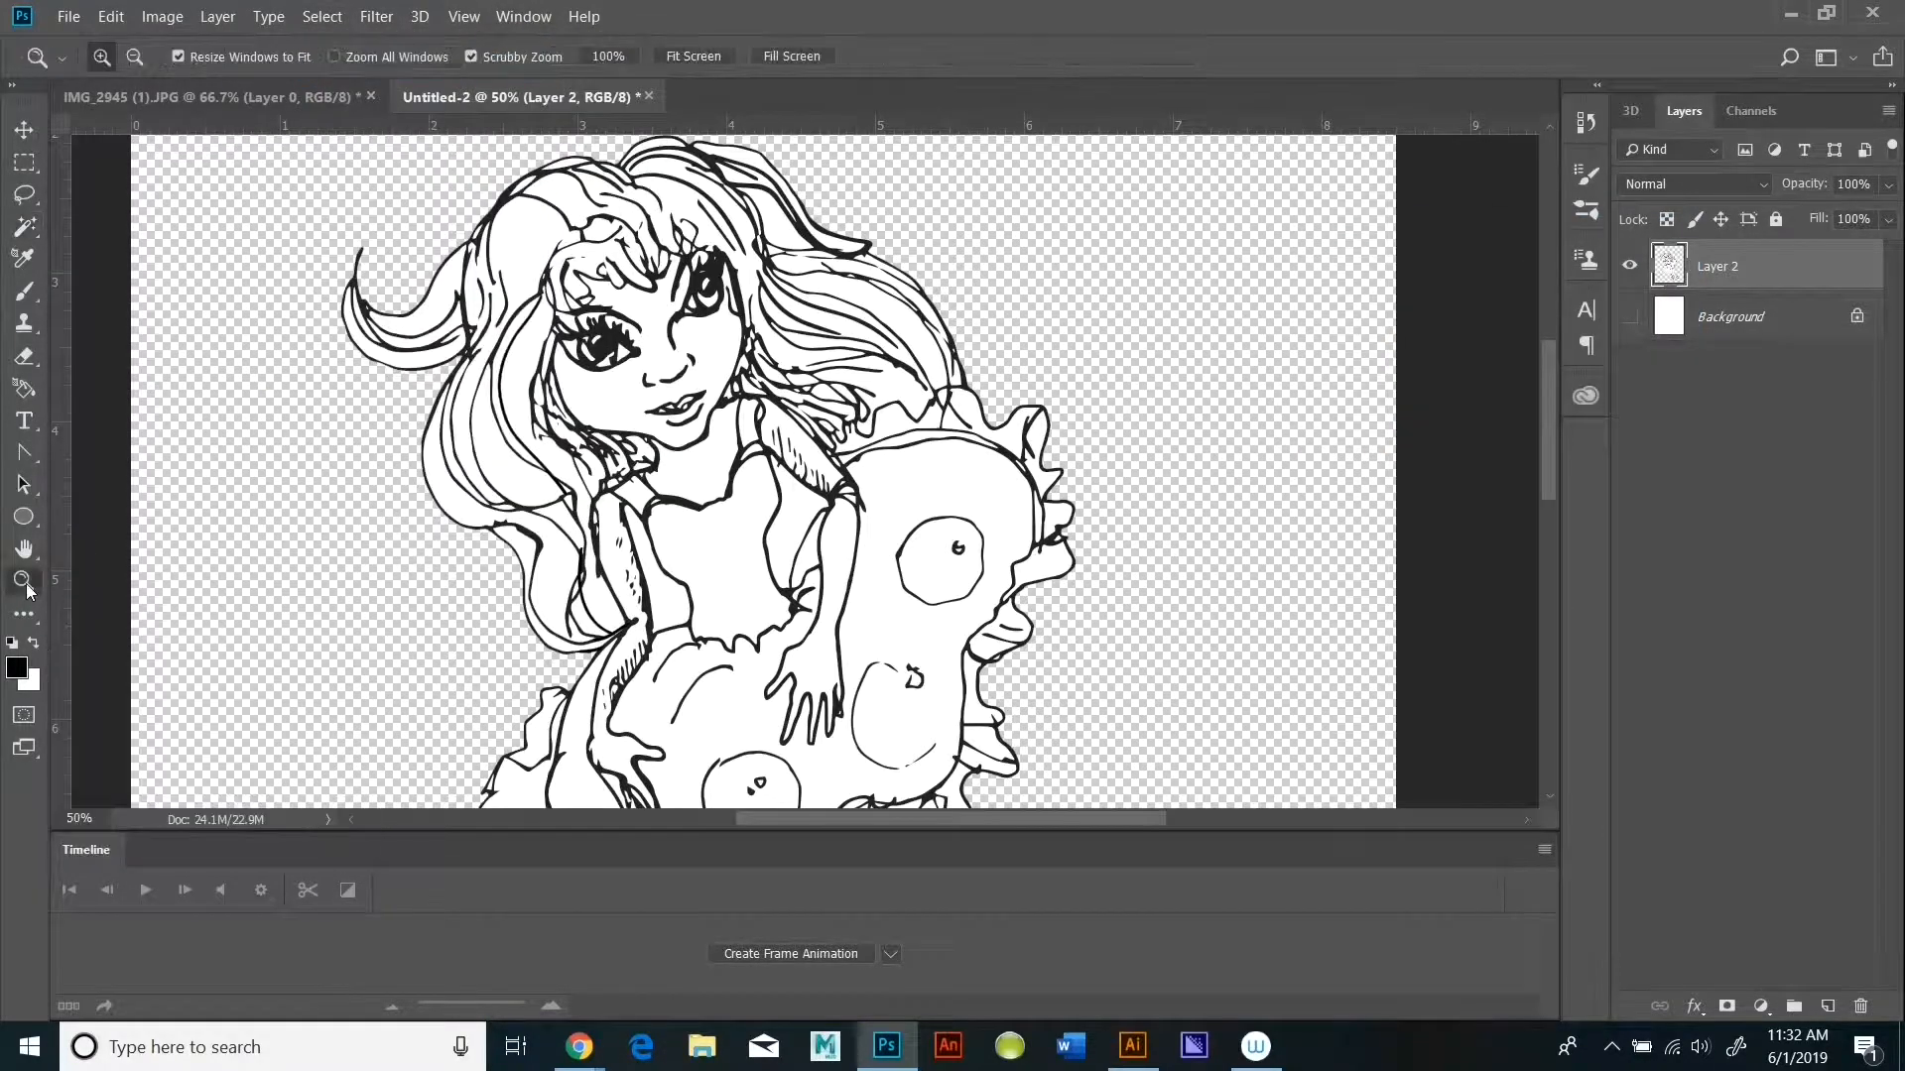
click(136, 58)
double_click(580, 218)
click(24, 227)
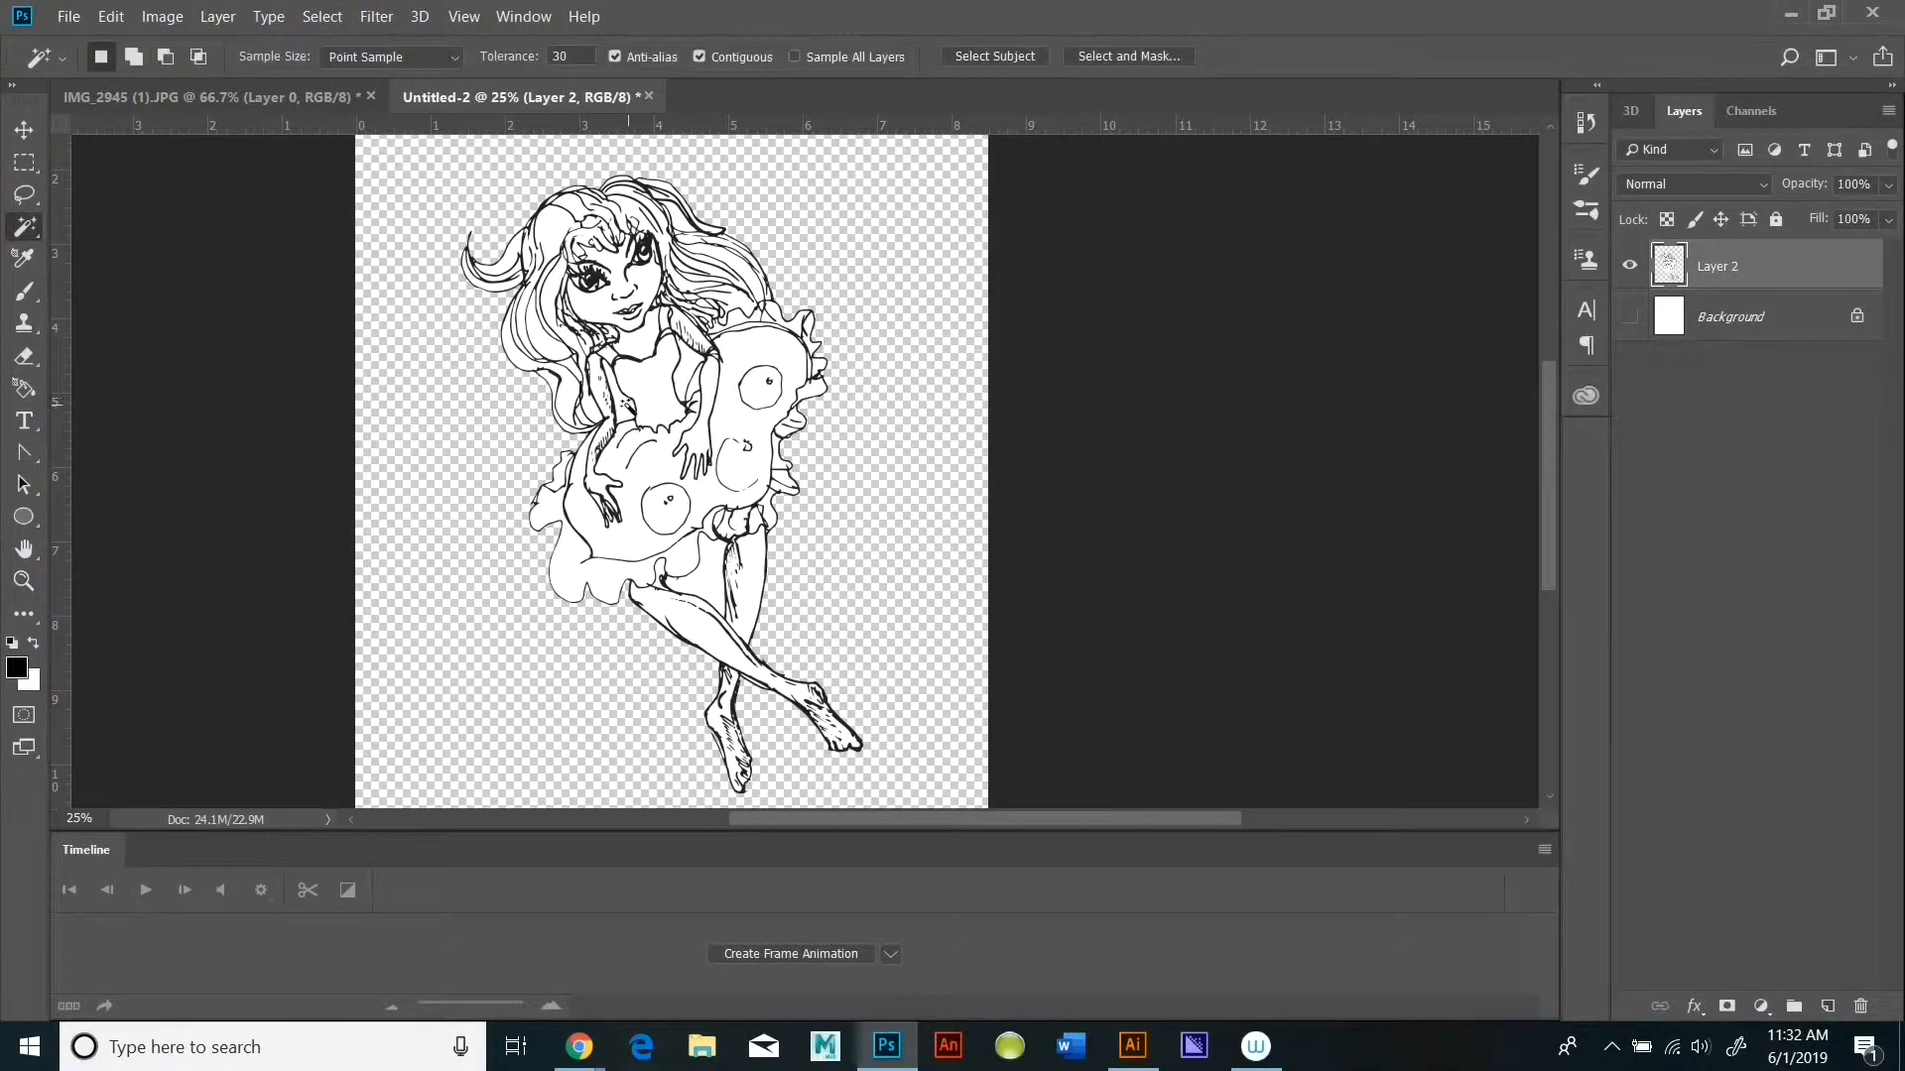
key(shift)
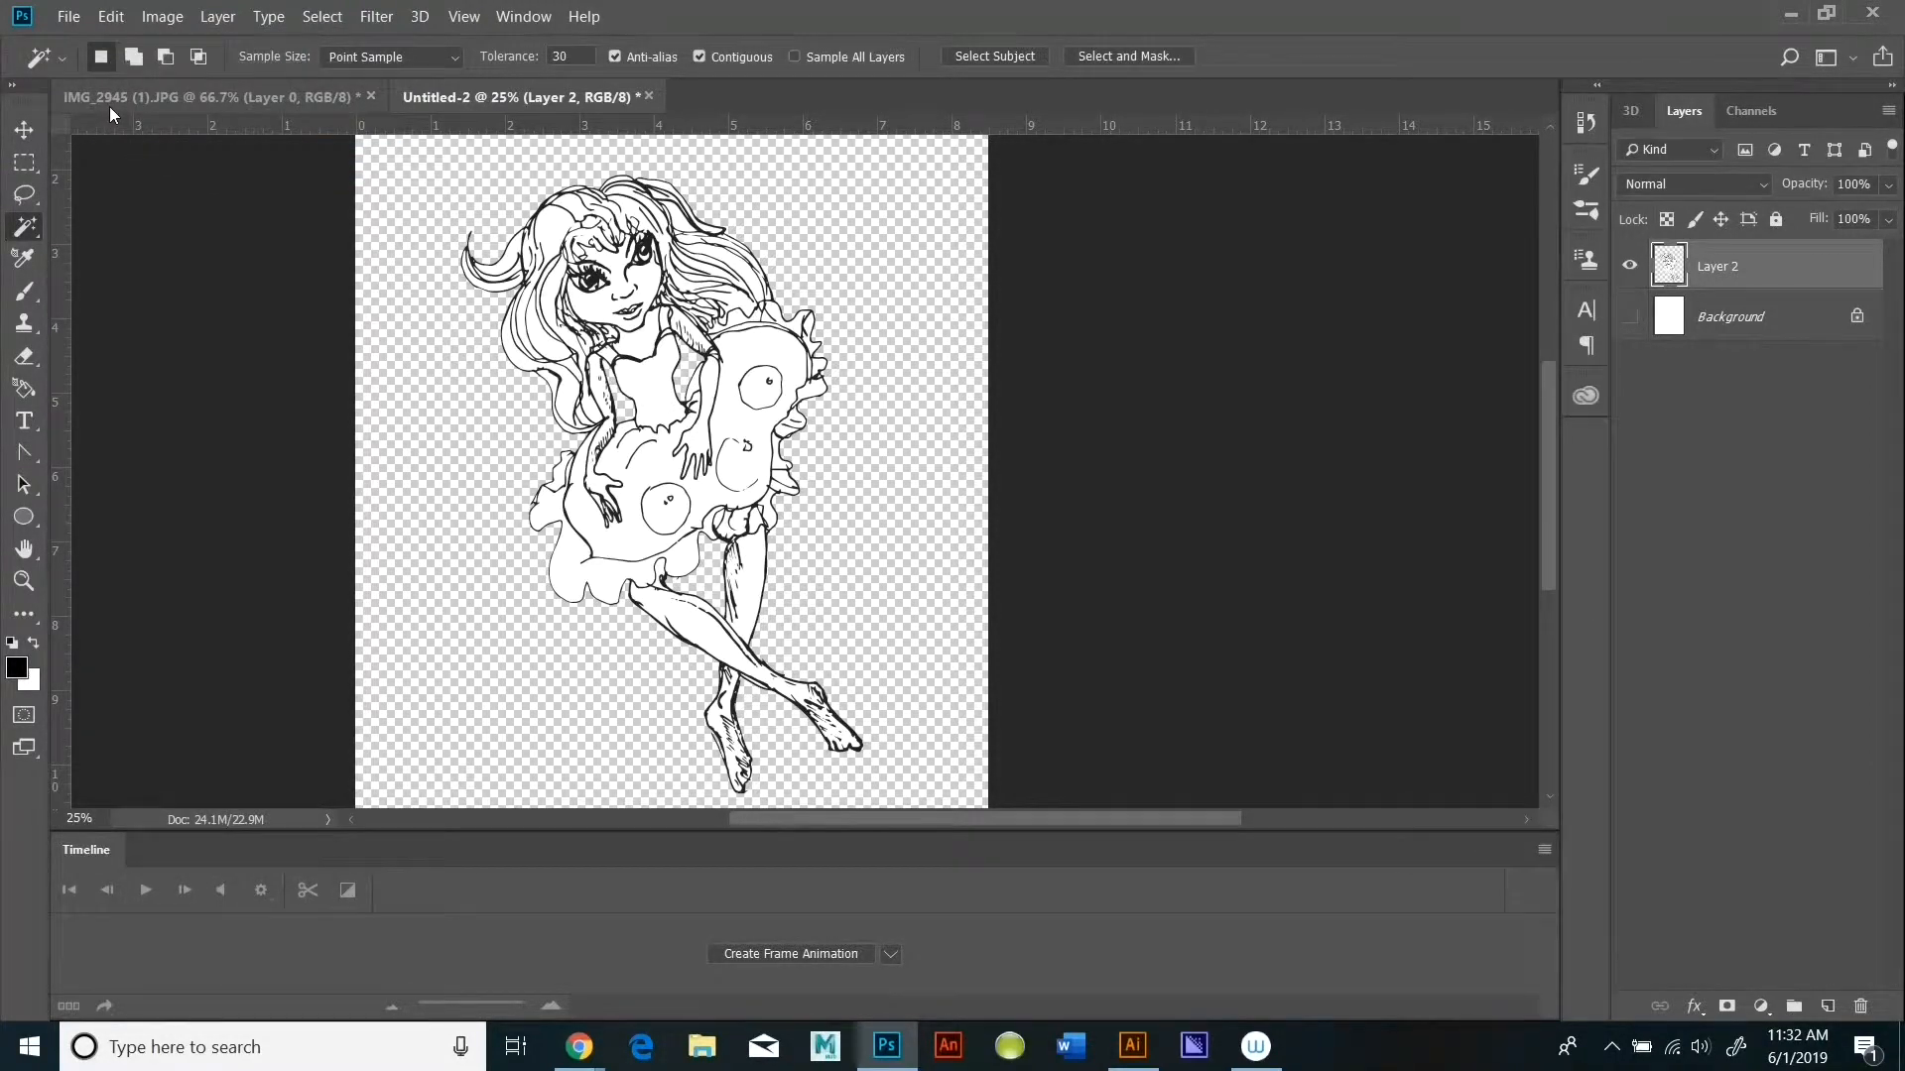
click(322, 16)
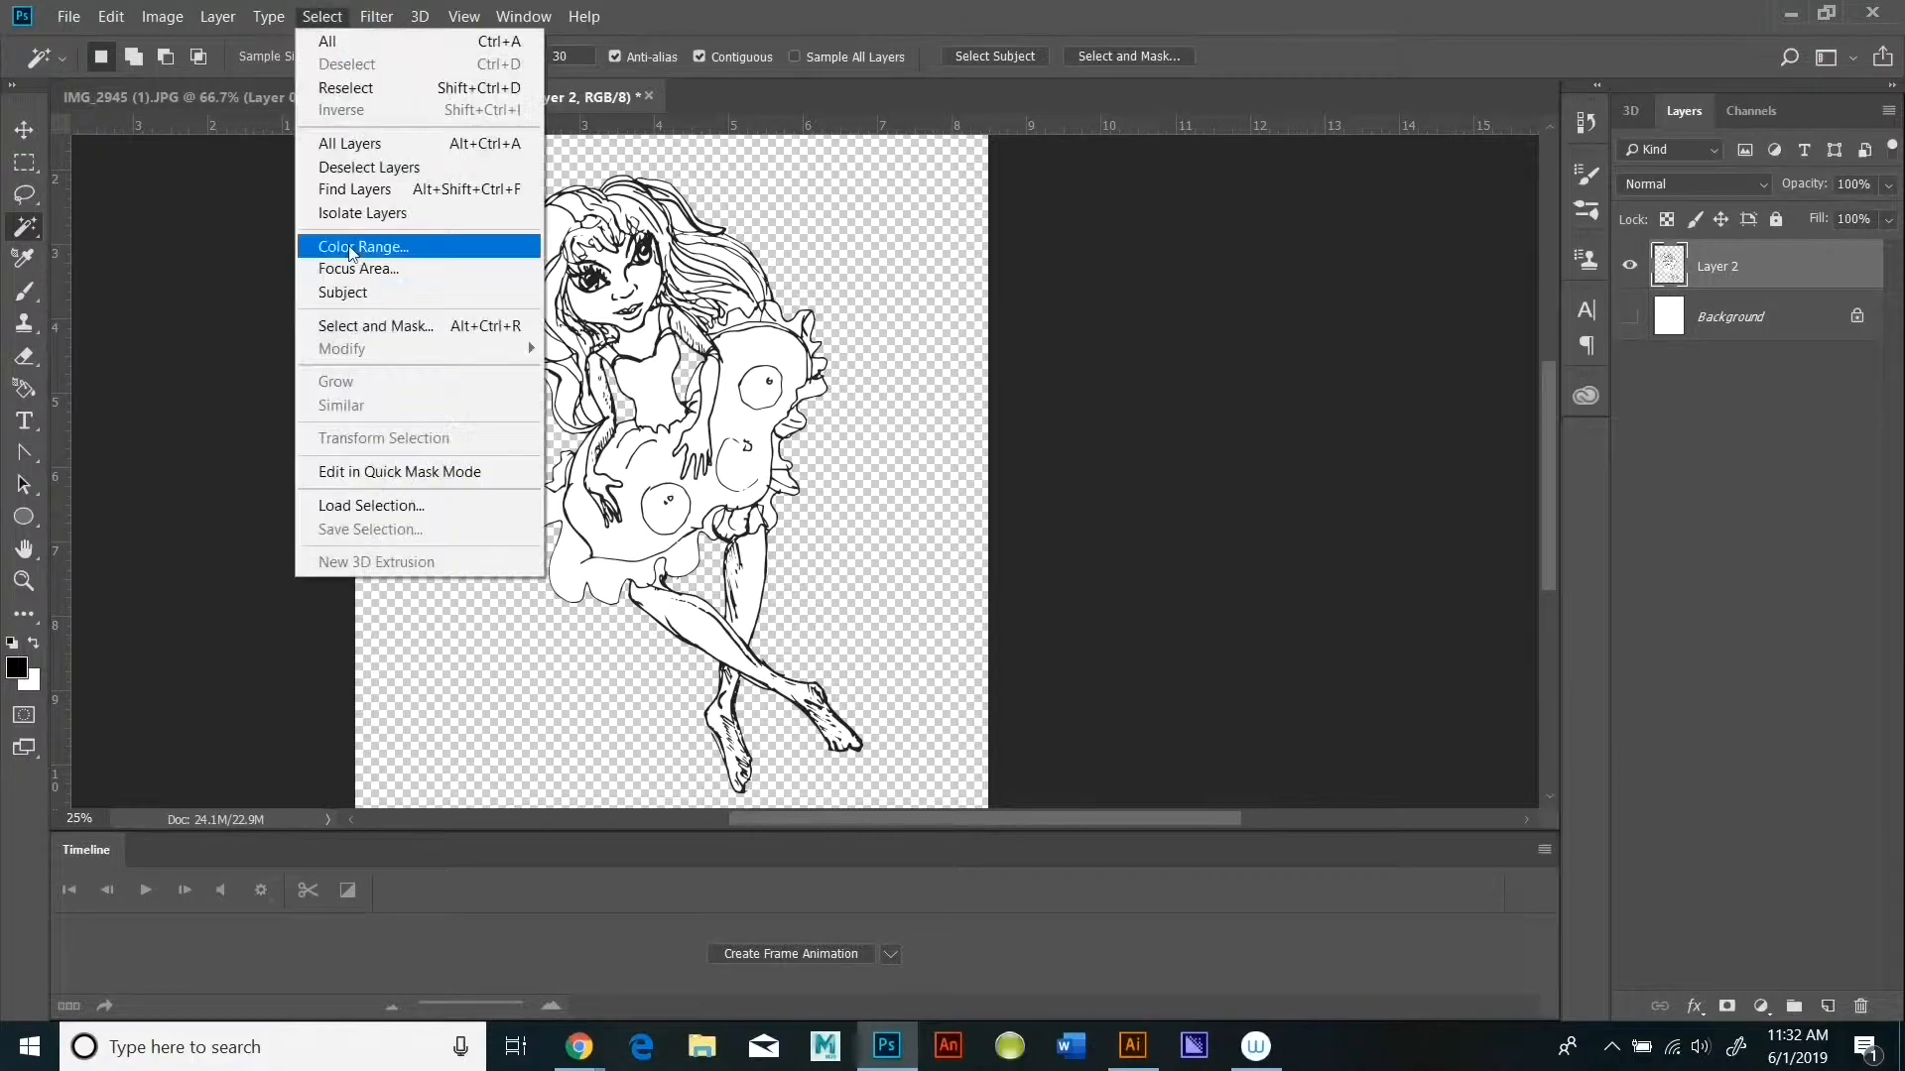
click(352, 242)
click(1285, 149)
click(1235, 374)
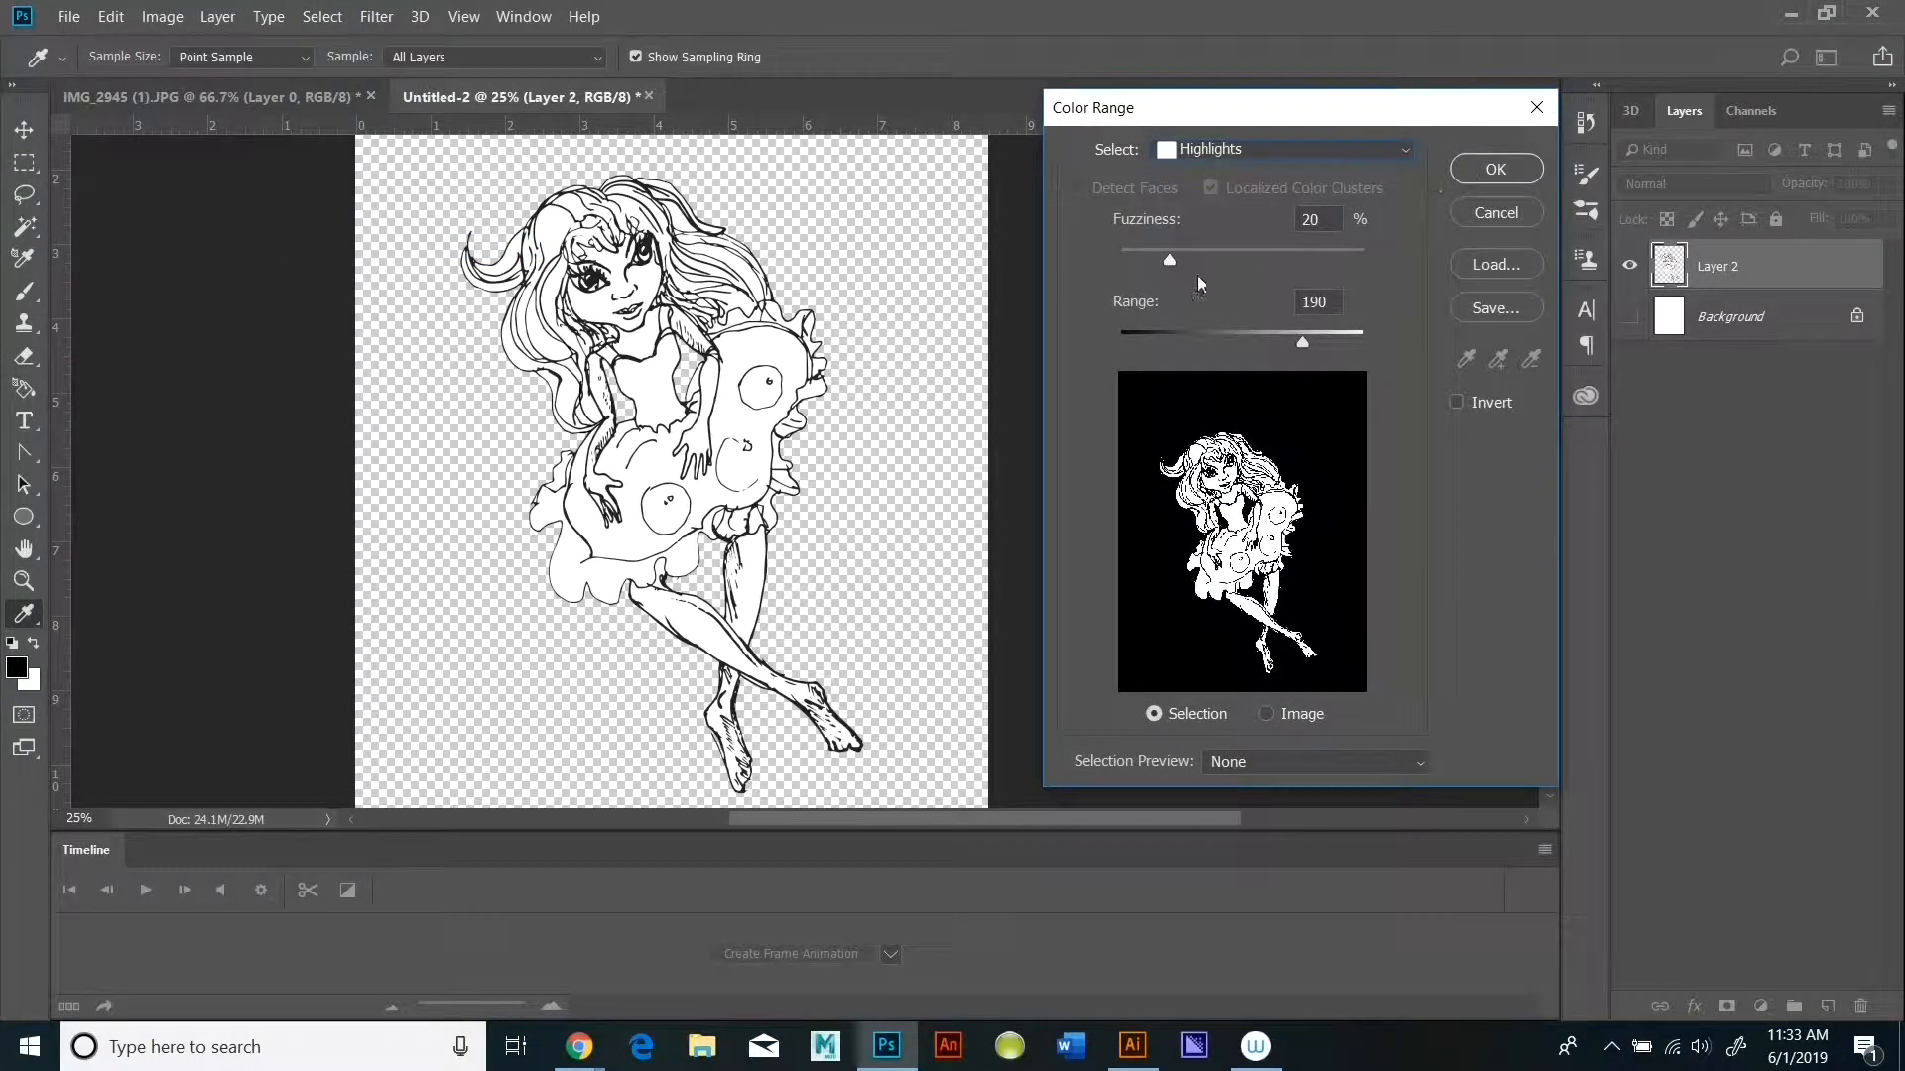
drag(1170, 260, 1121, 260)
drag(1301, 342, 1355, 350)
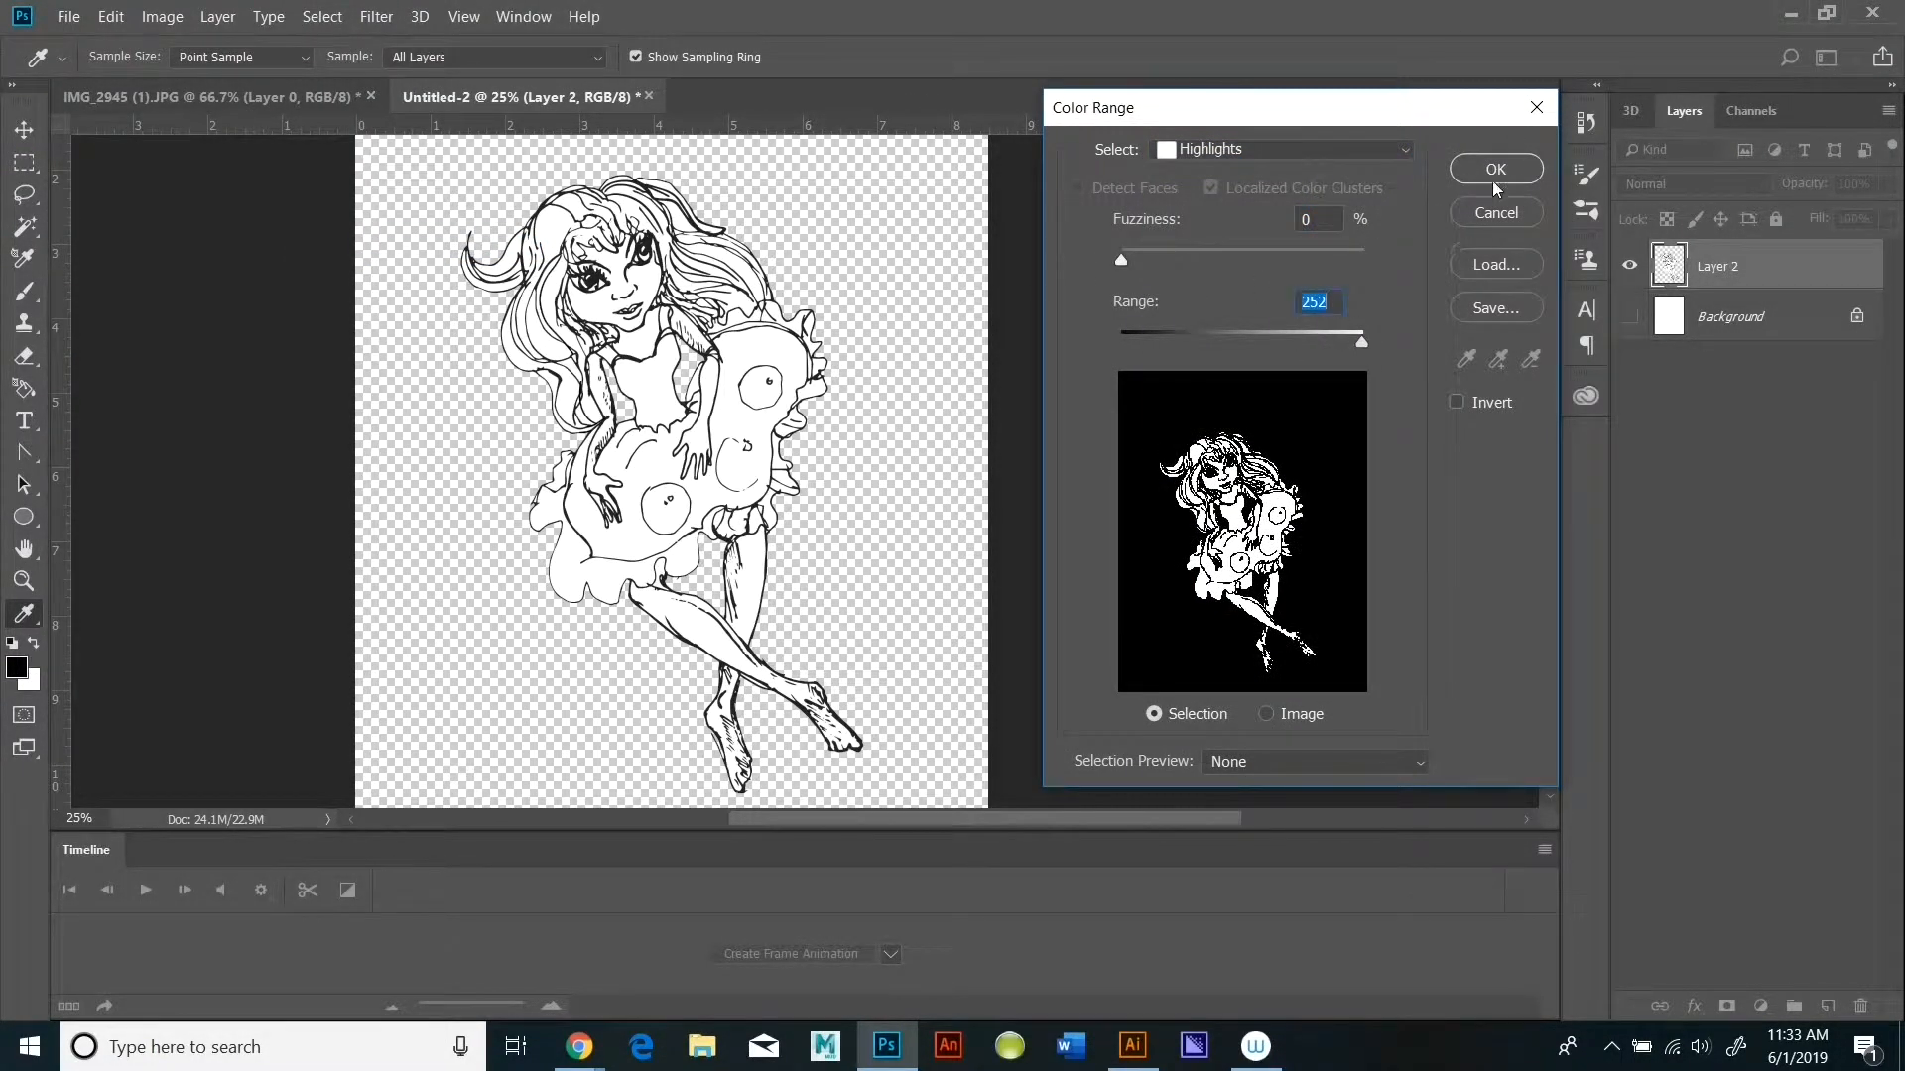
click(1496, 168)
Step: Cut the selected white areas from Layer 2 and paste them onto a new layer placed directly beneath it
click(110, 15)
click(149, 157)
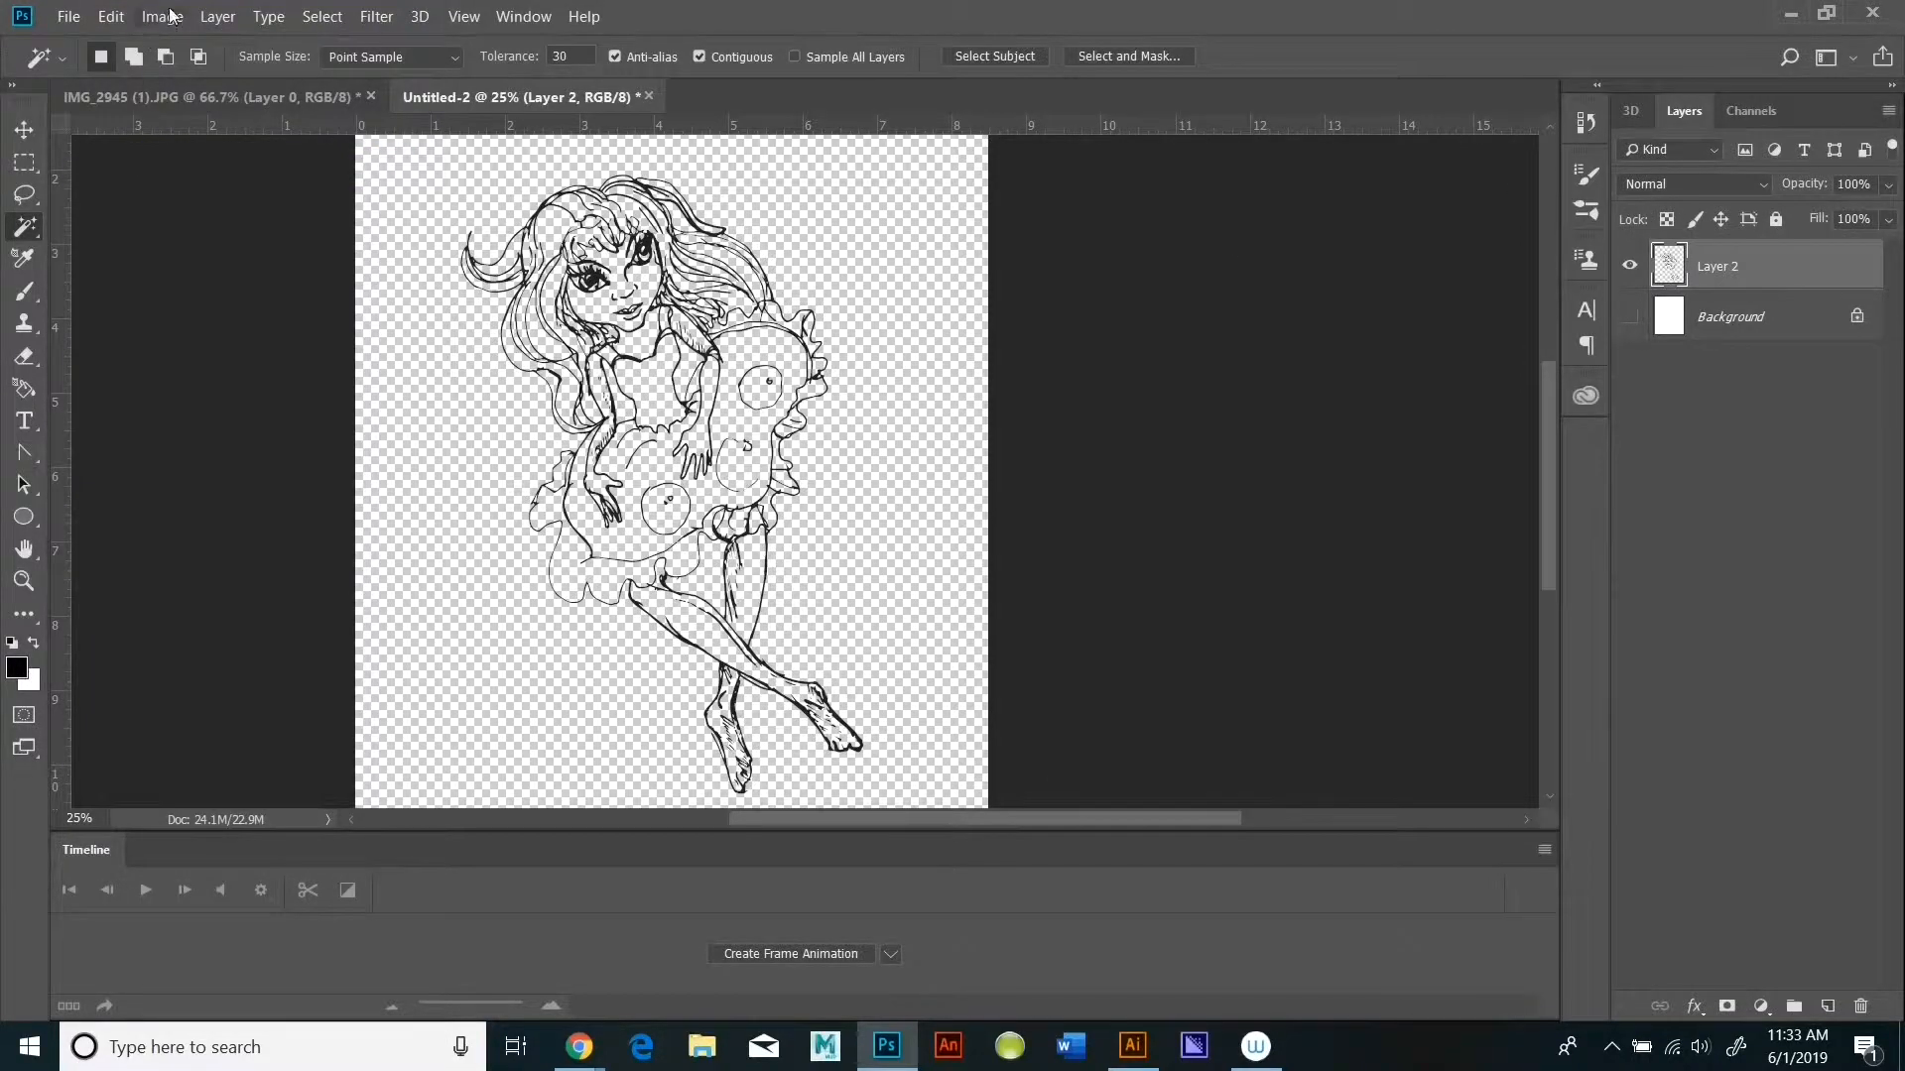
click(217, 15)
mouse_move(218, 38)
click(527, 43)
click(1156, 295)
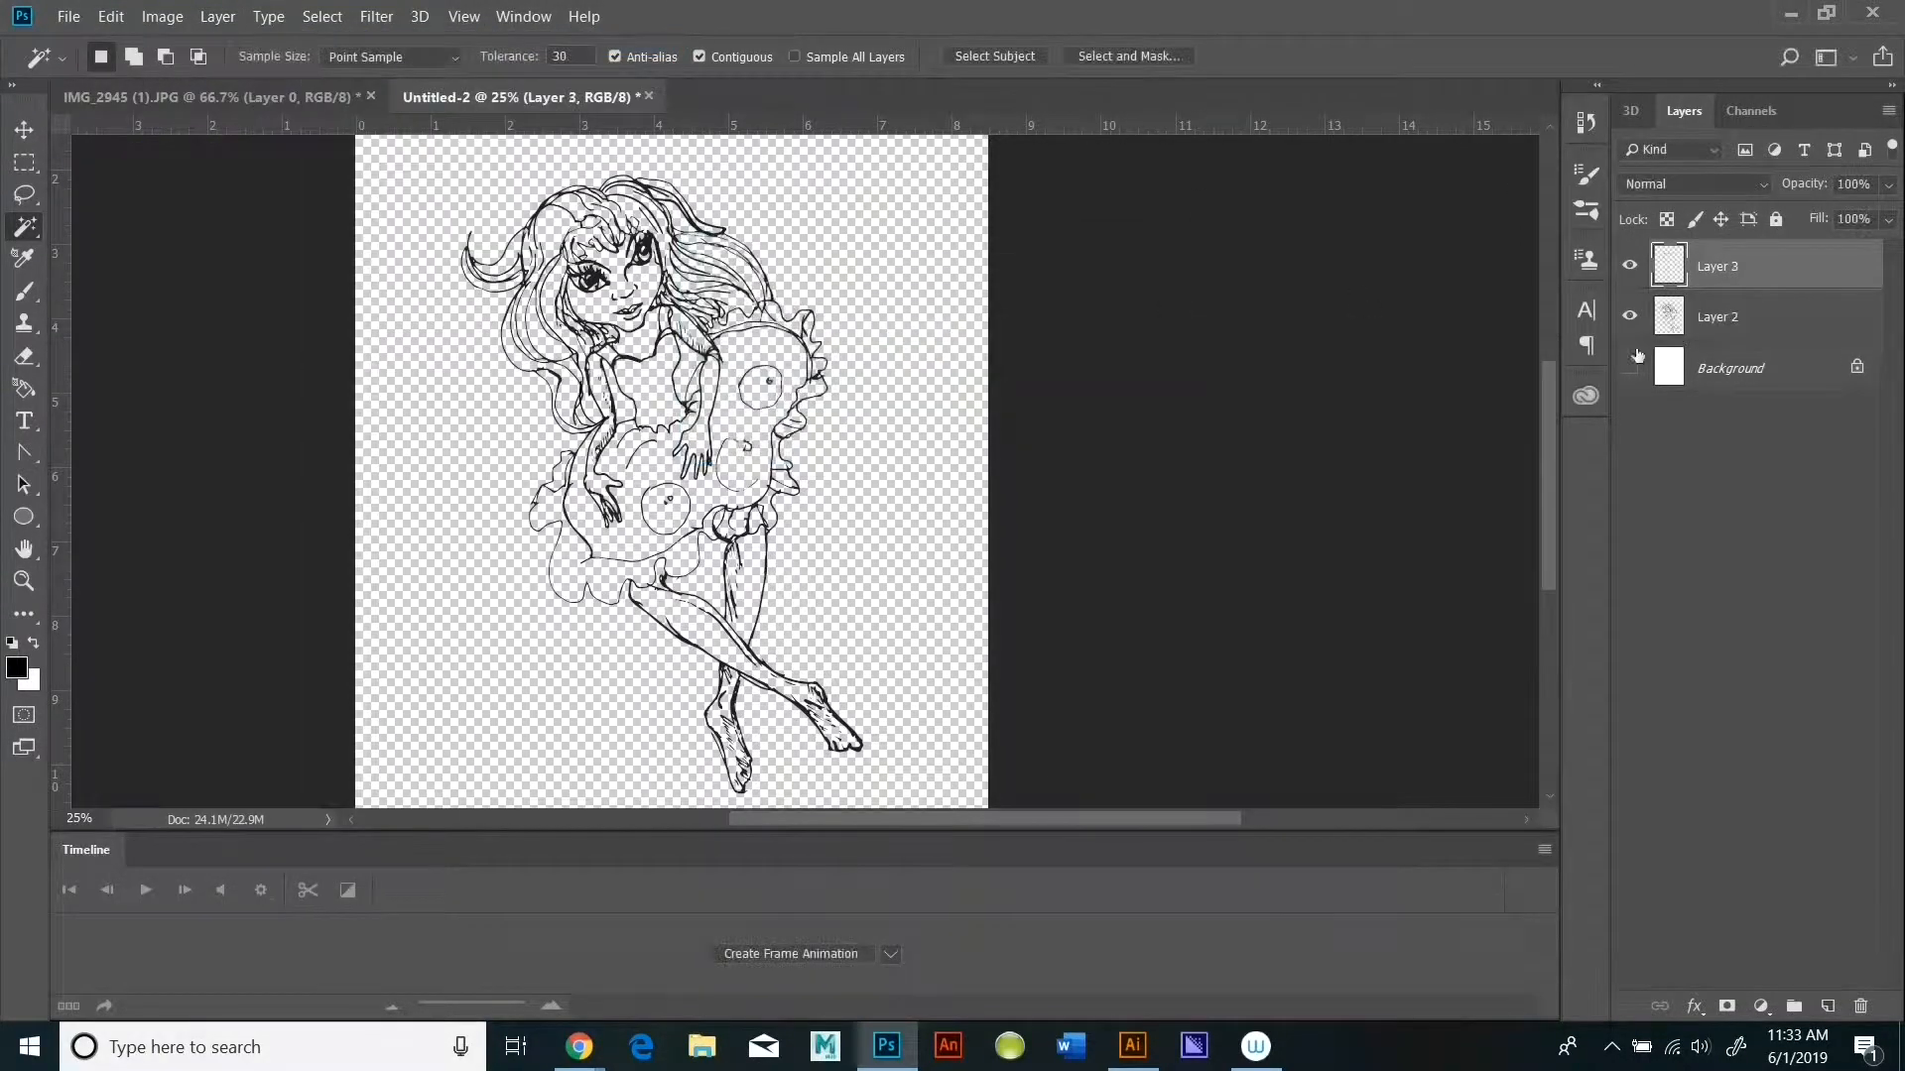
drag(1780, 266, 1764, 323)
click(119, 25)
click(139, 224)
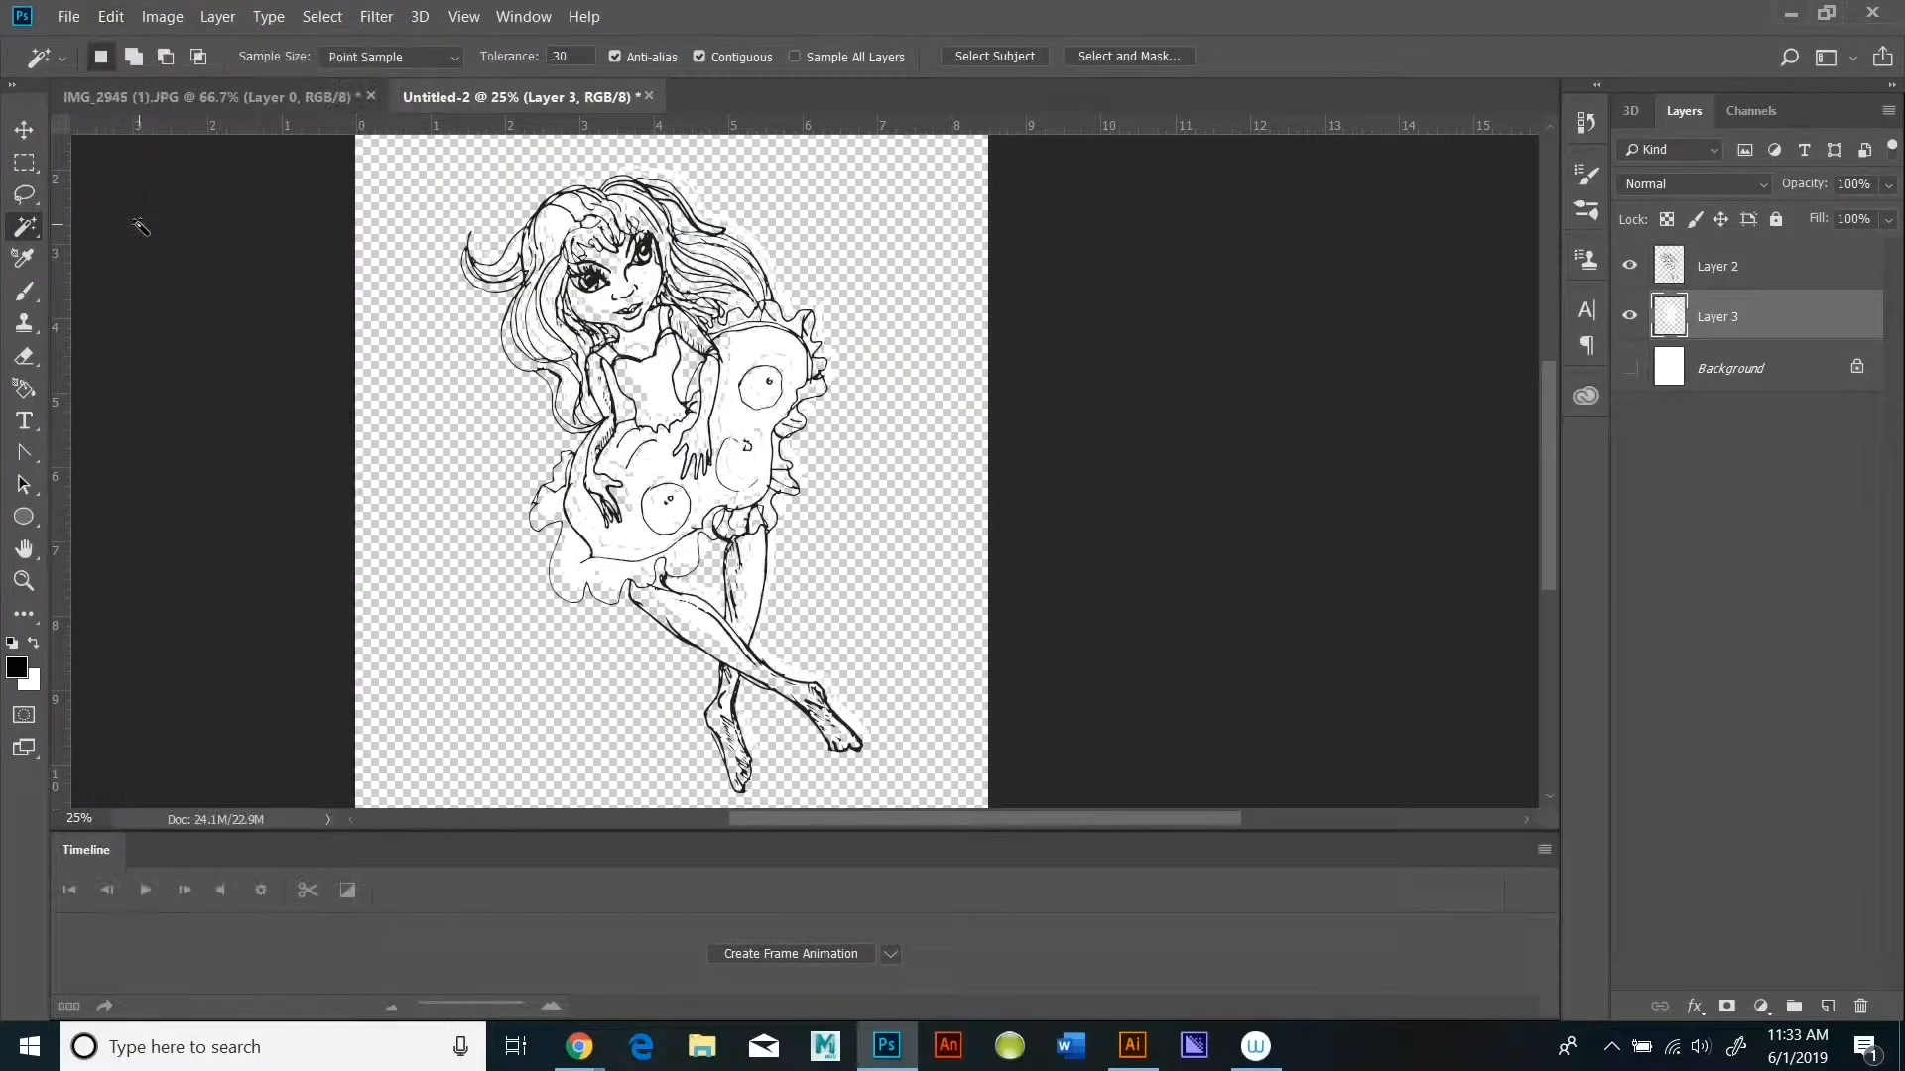
Step: Lock the line art on Layer 2 and make Layer 3 the active layer
click(1746, 266)
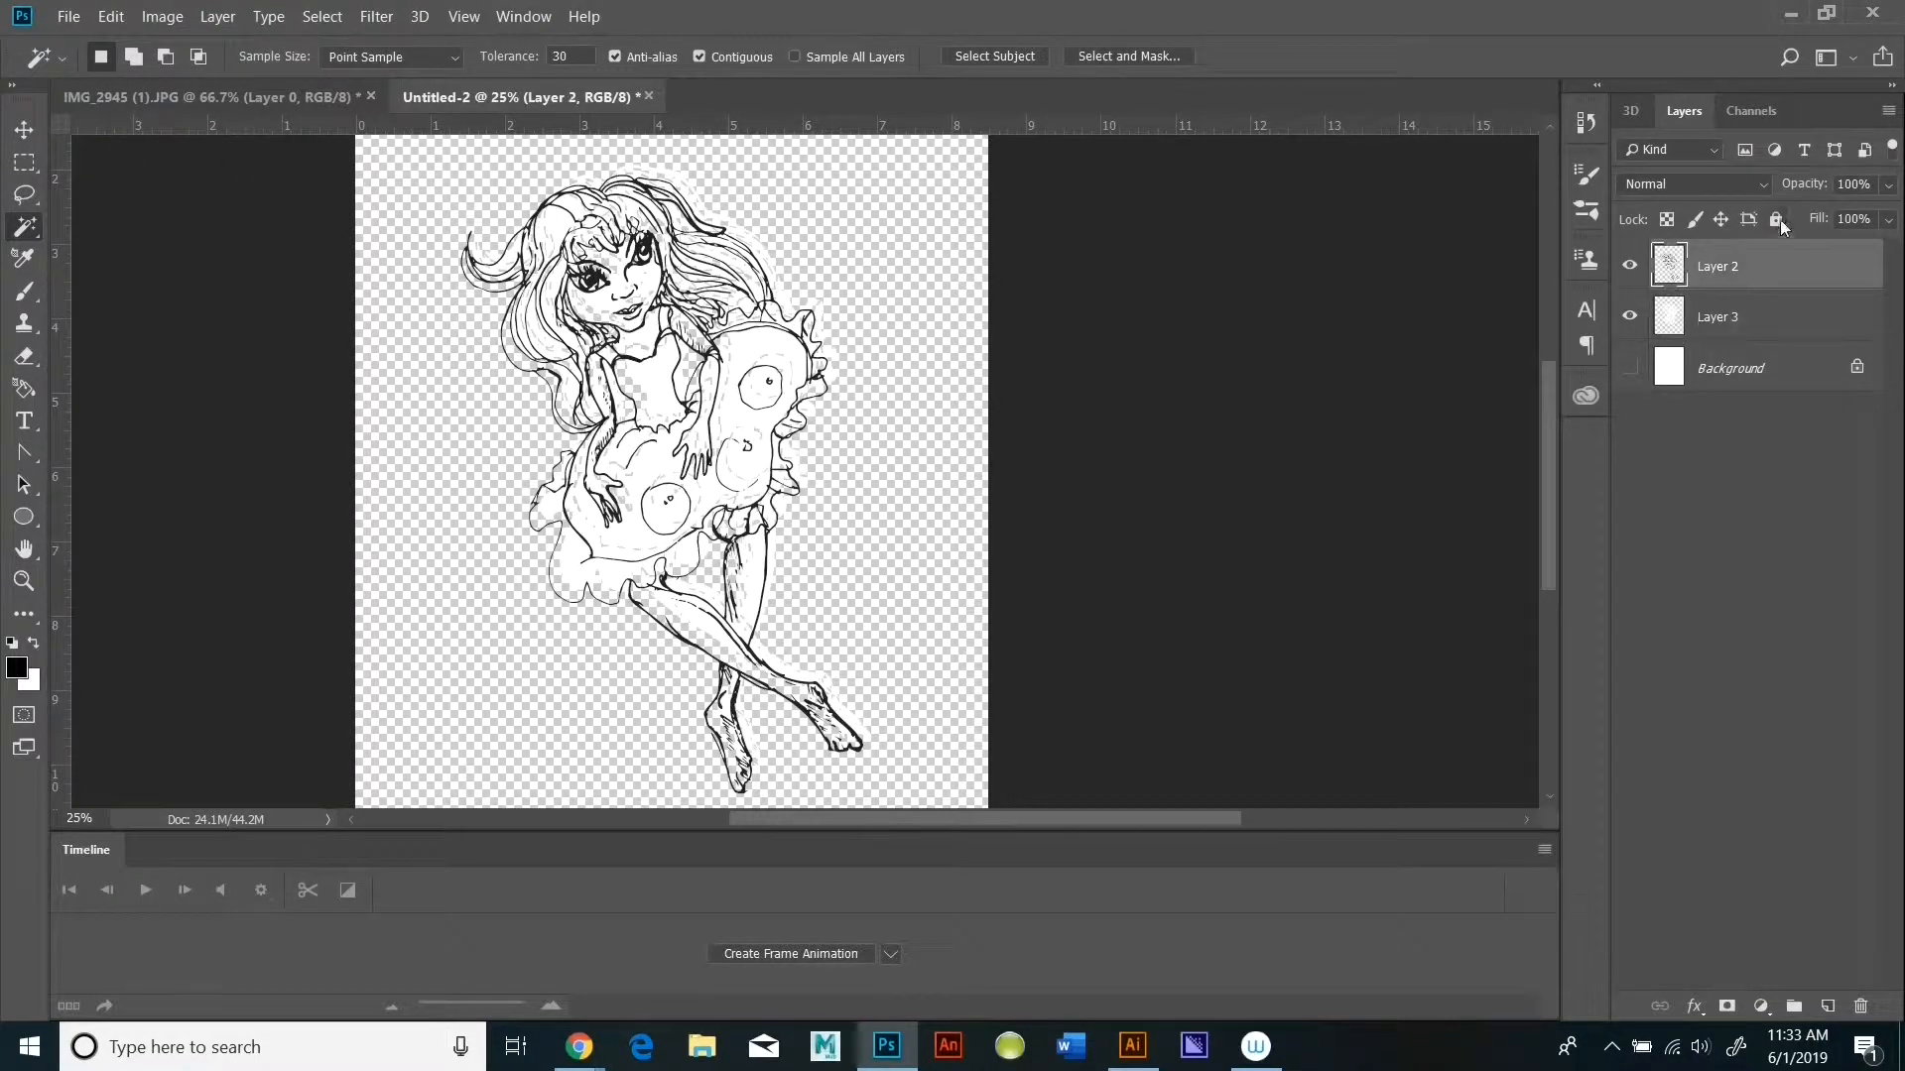
click(1776, 220)
click(1746, 316)
Step: Move the white fill on Layer 3 so that it sits roughly under the line art of the figure
click(17, 584)
click(731, 476)
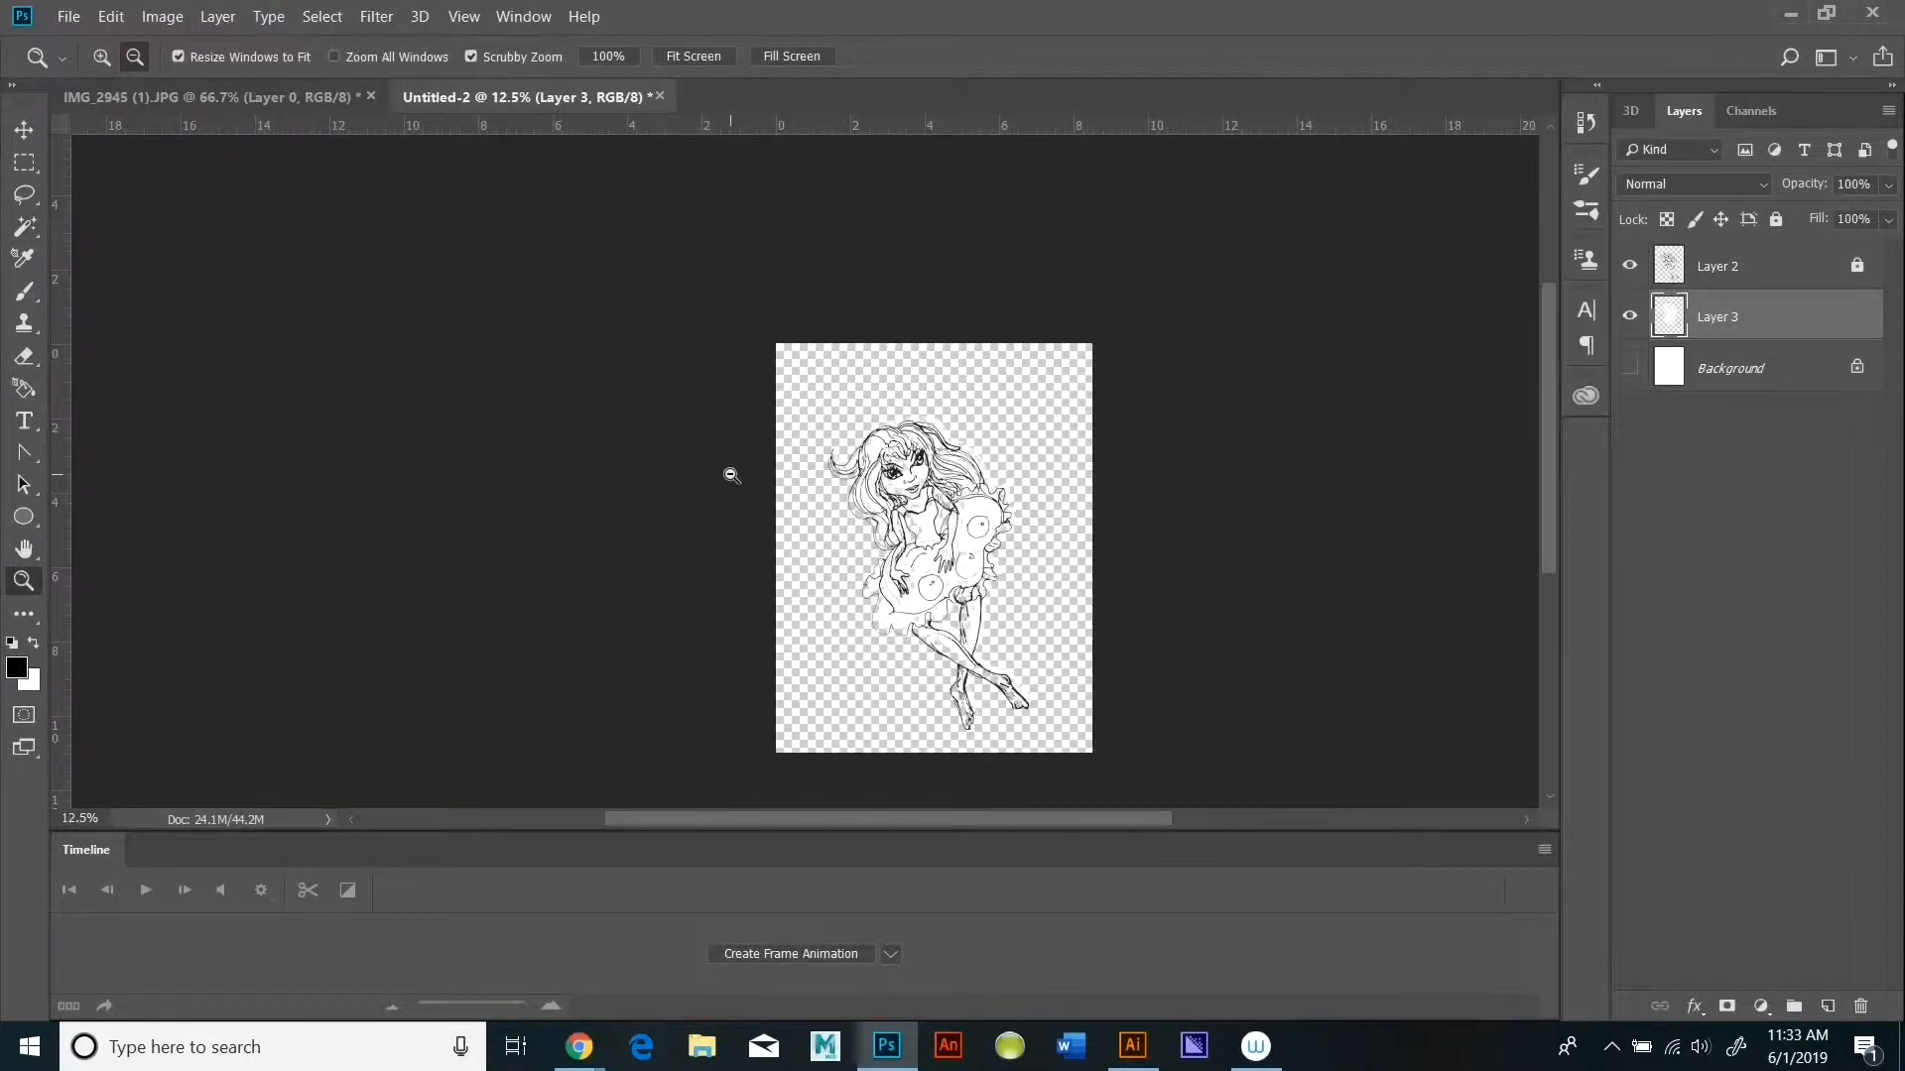
alt+click(969, 527)
alt+click(969, 527)
click(24, 130)
drag(851, 624, 820, 618)
drag(786, 643, 789, 665)
scroll(836, 695, up, 3)
scroll(834, 687, up, 1)
mouse_move(403, 271)
mouse_down()
mouse_move(399, 290)
mouse_move(412, 278)
mouse_up()
Step: Fine-align the white fill on Layer 3 with the outlines of the face and hair at 200% zoom
click(28, 581)
click(101, 58)
click(332, 385)
click(332, 385)
click(332, 385)
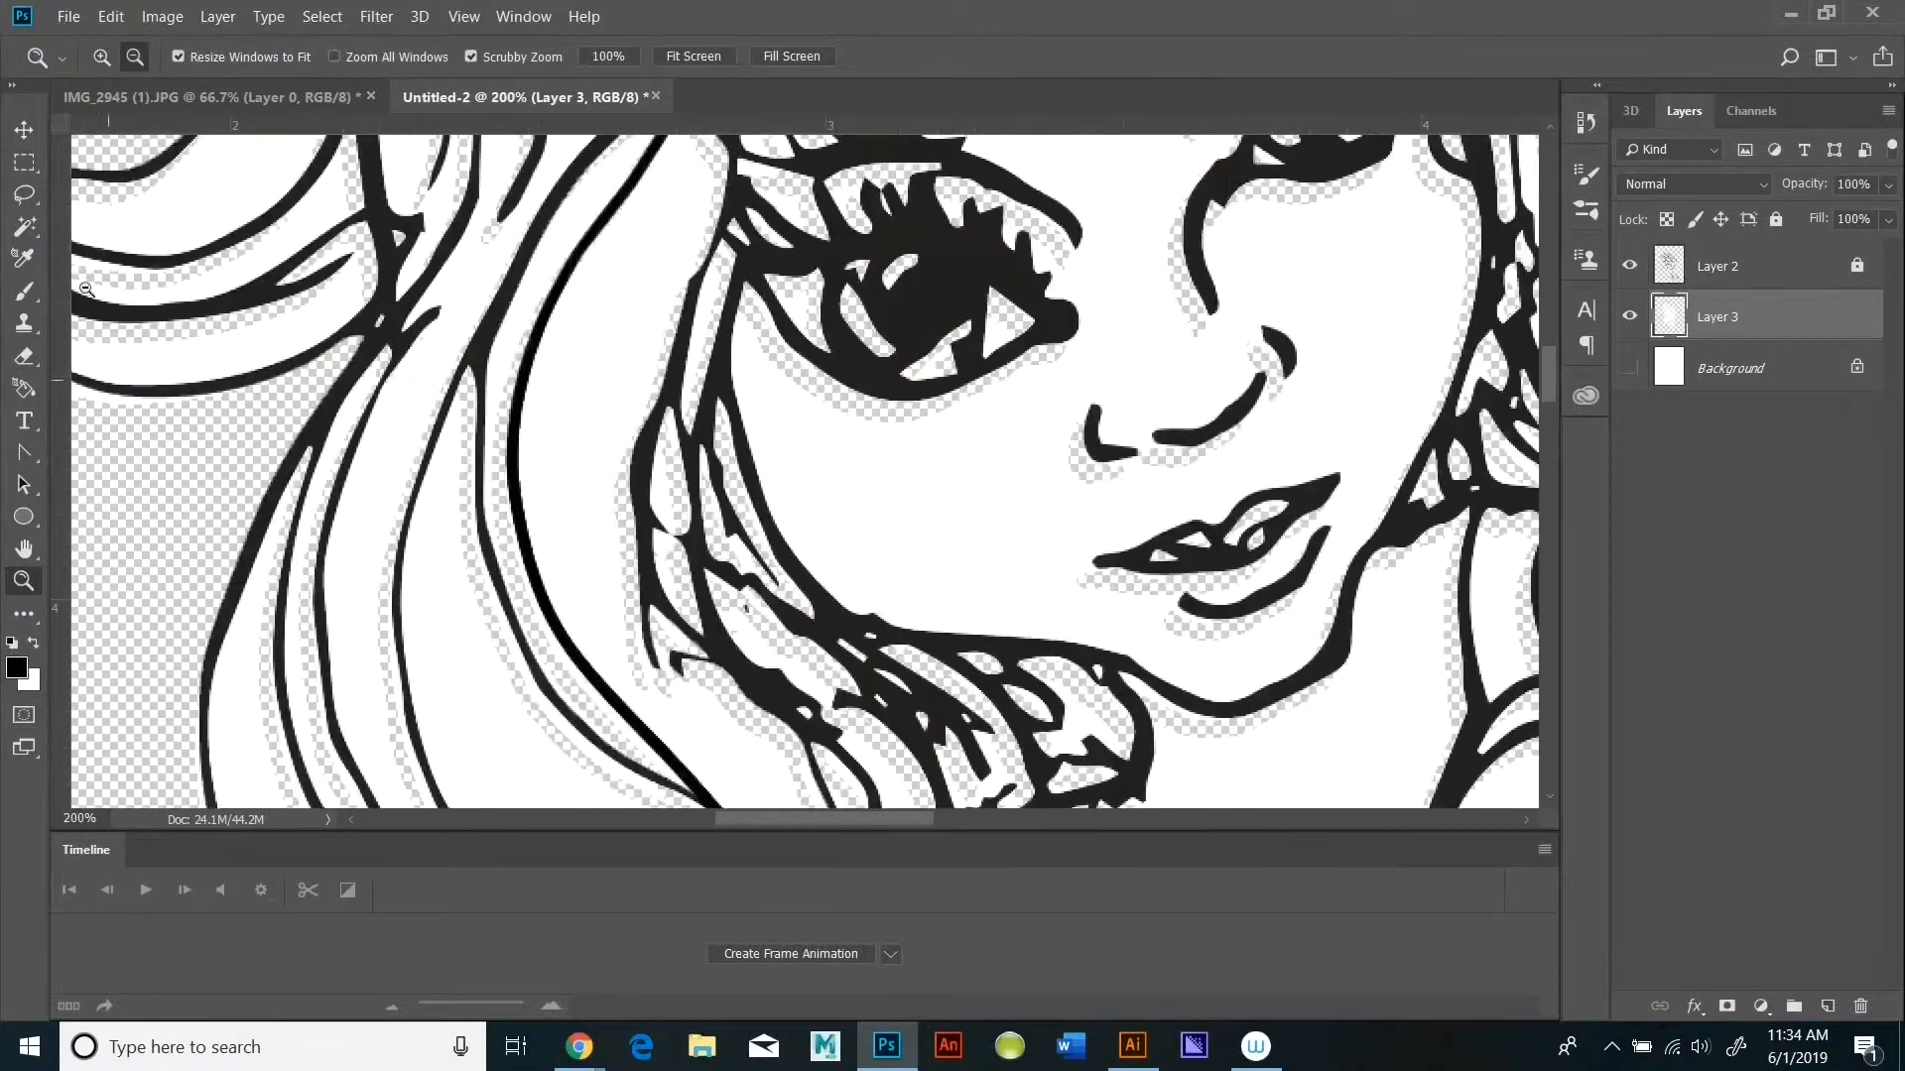
click(24, 130)
mouse_move(547, 280)
mouse_down()
mouse_move(567, 283)
mouse_move(551, 259)
mouse_up()
drag(554, 466, 561, 470)
scroll(961, 515, down, 5)
scroll(961, 513, down, 3)
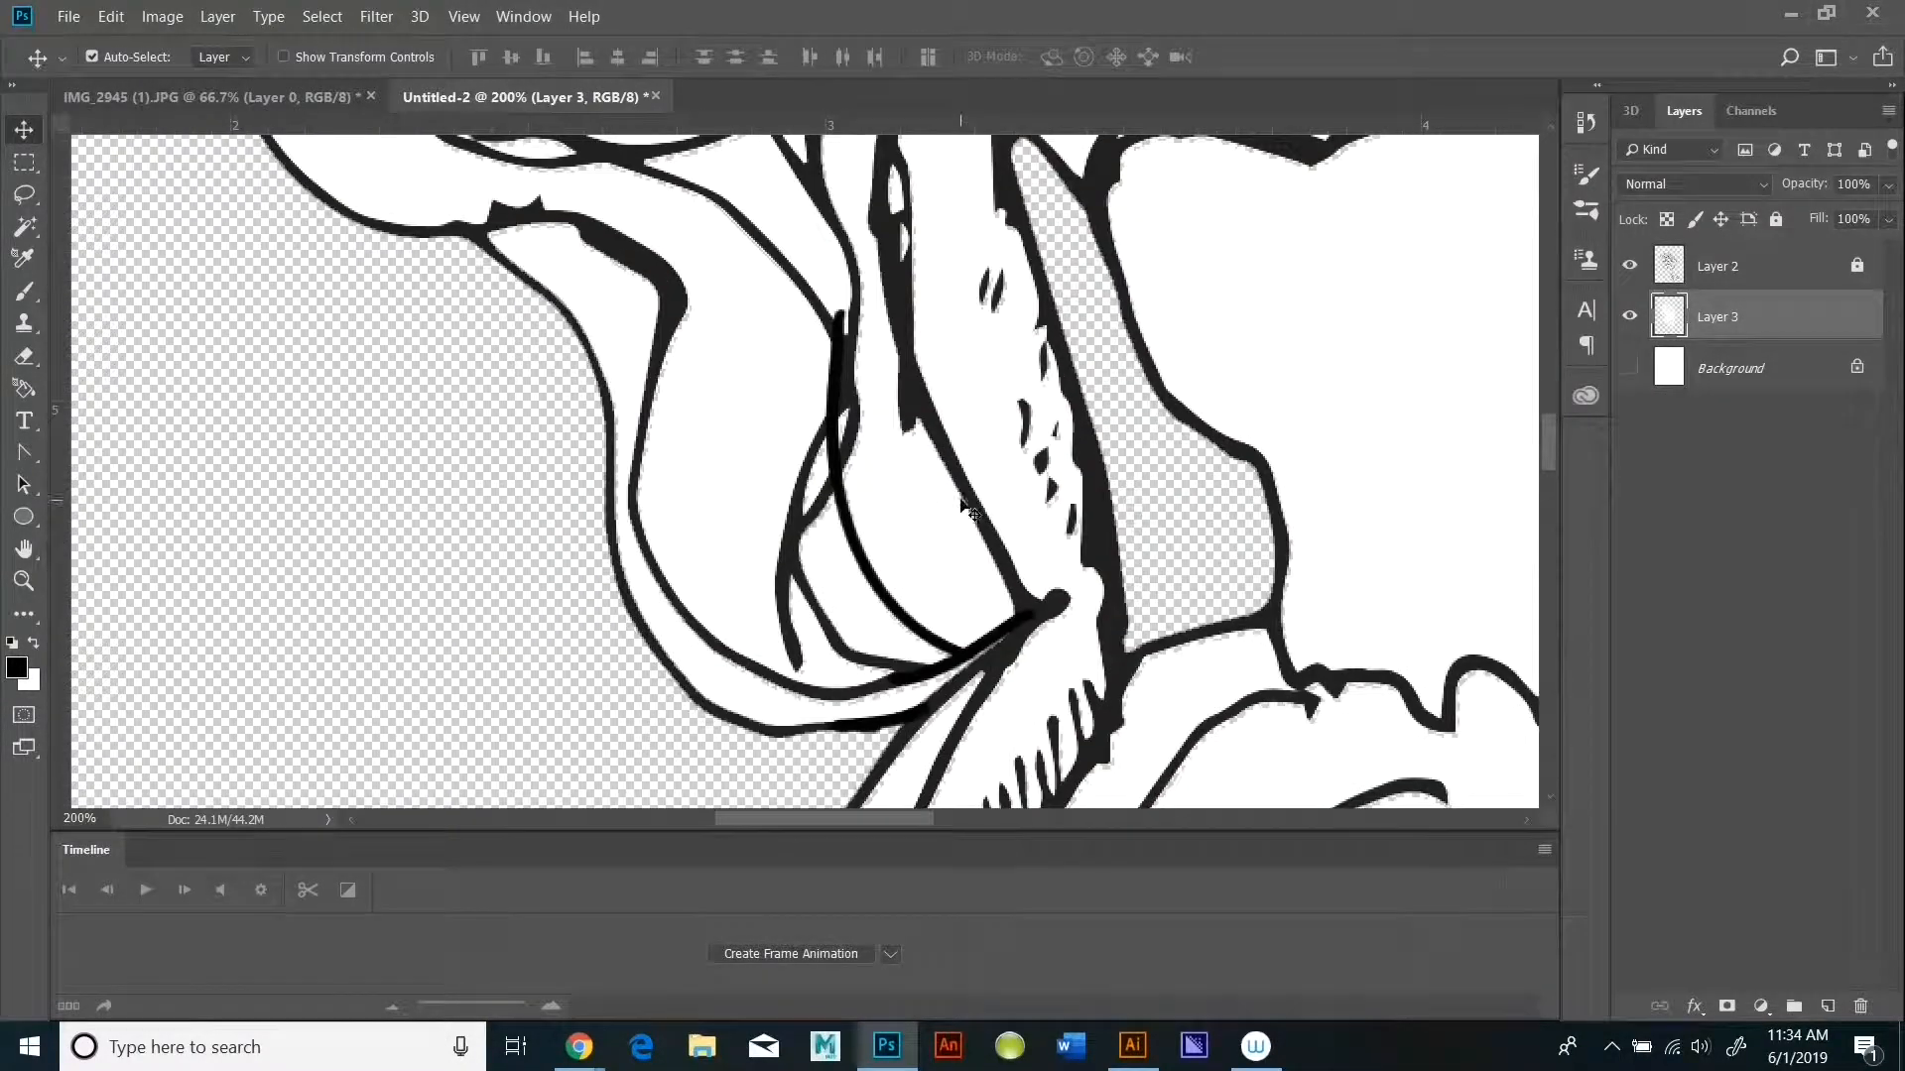
Step: Select the white areas of Layer 3 with Color Range Highlights, fuzziness 0 and range 252, and expand the selection by 4 pixels
click(323, 16)
click(363, 246)
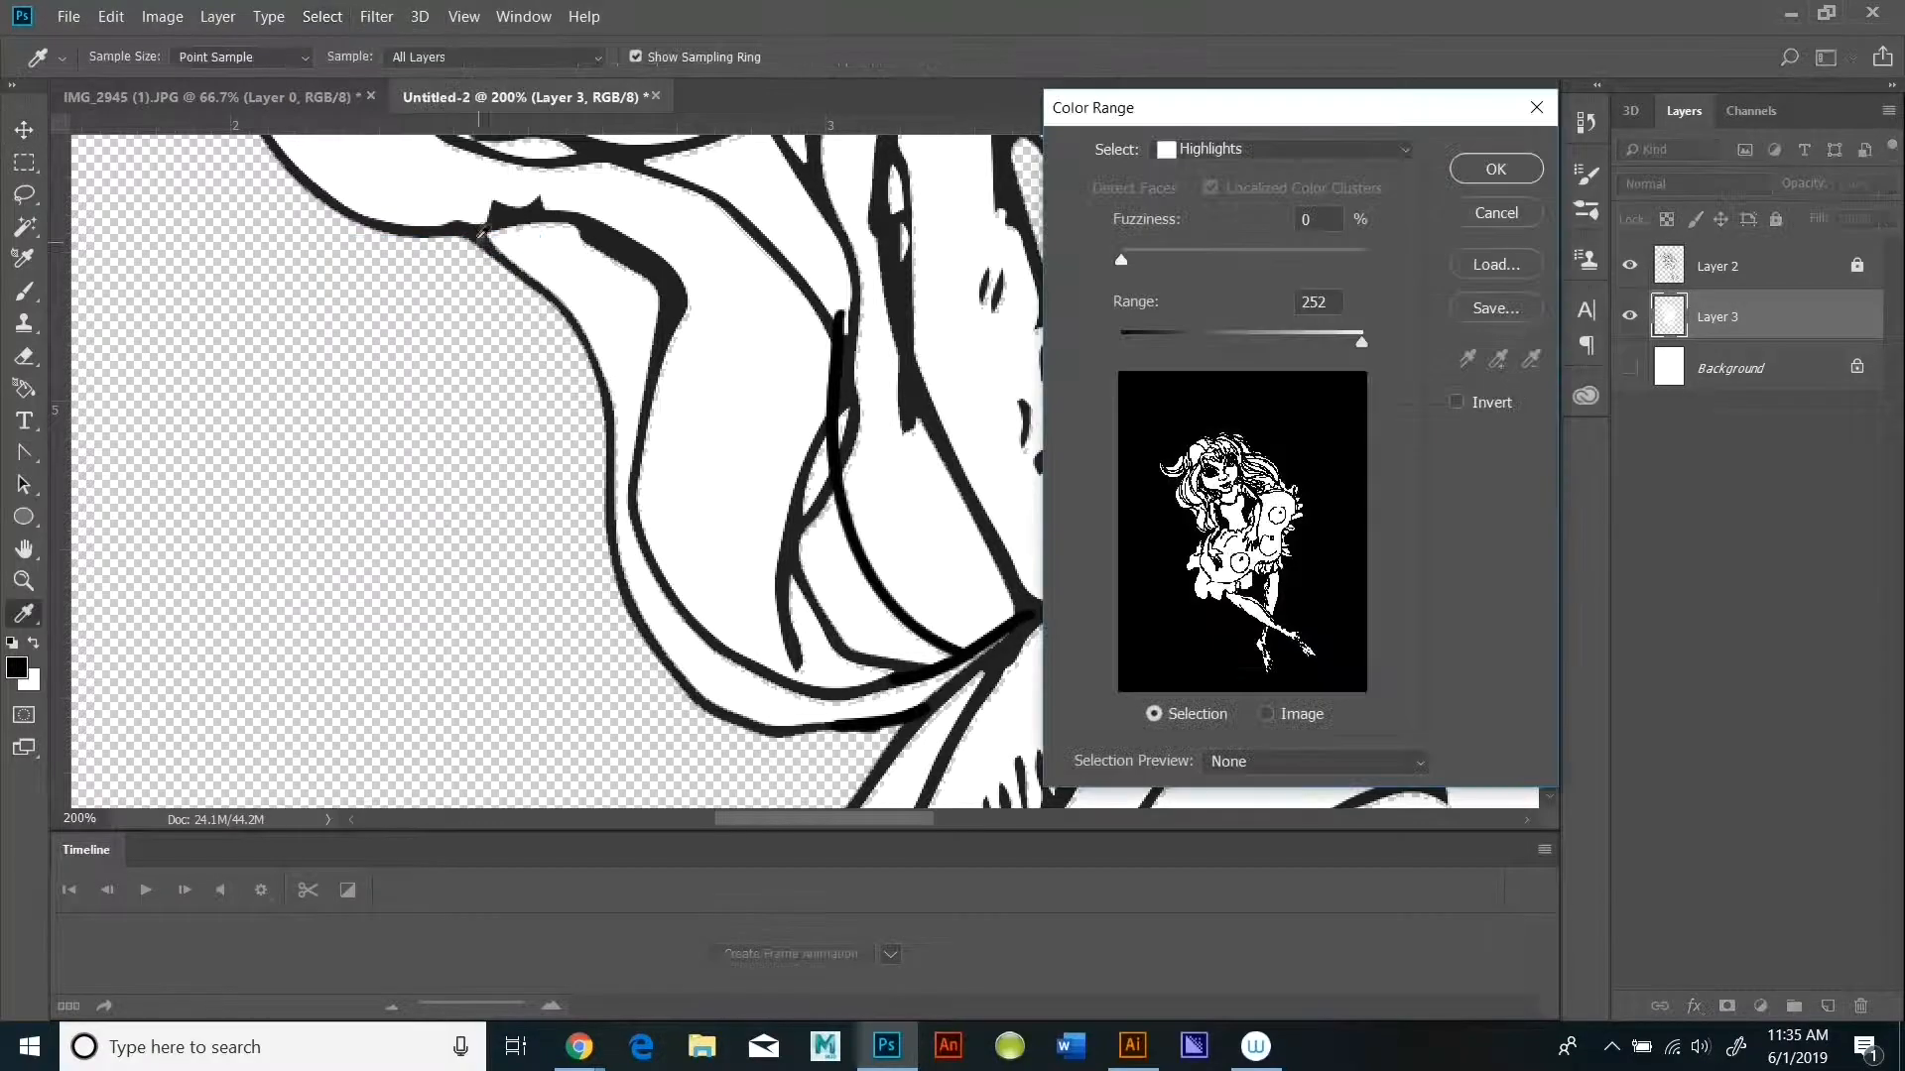
key(Return)
click(322, 16)
mouse_move(437, 348)
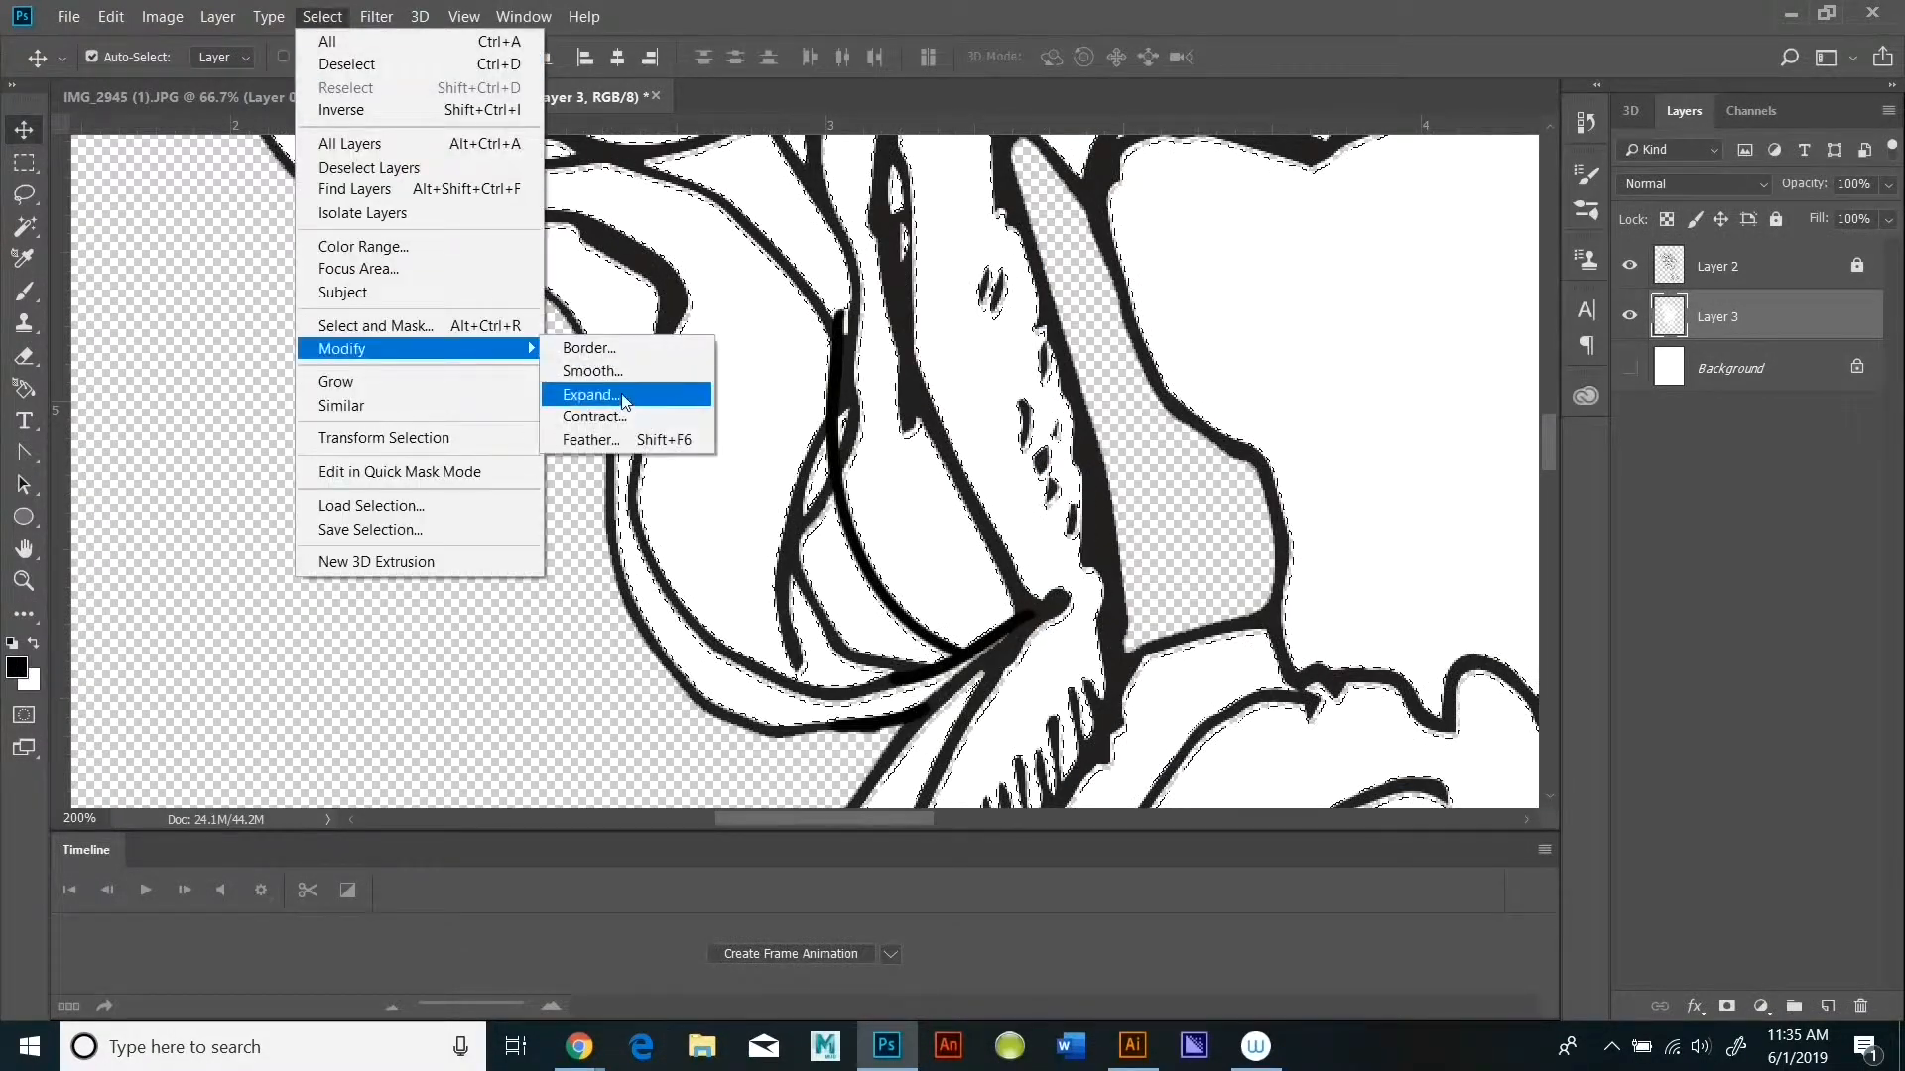
click(595, 387)
click(1083, 324)
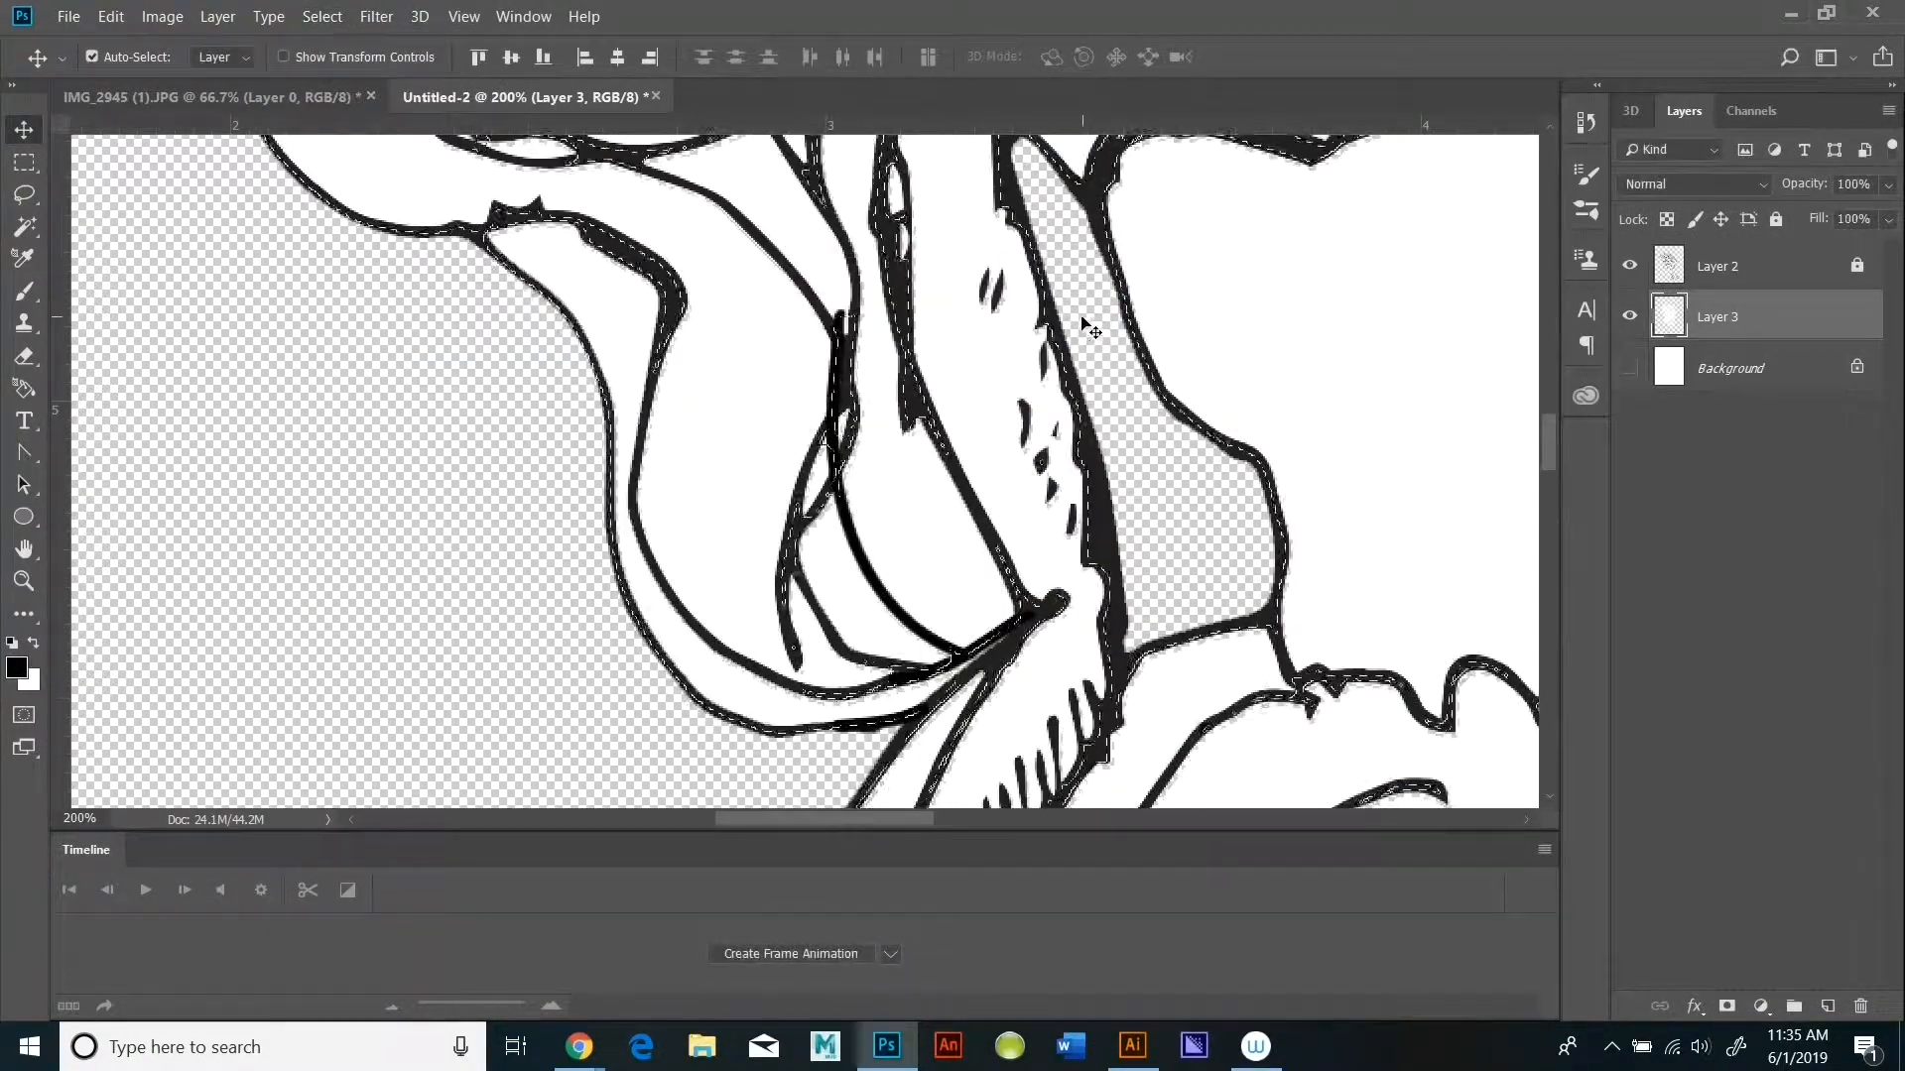
Step: Fill the expanded selection on Layer 3 with white and deselect it
click(109, 17)
click(248, 387)
click(1644, 282)
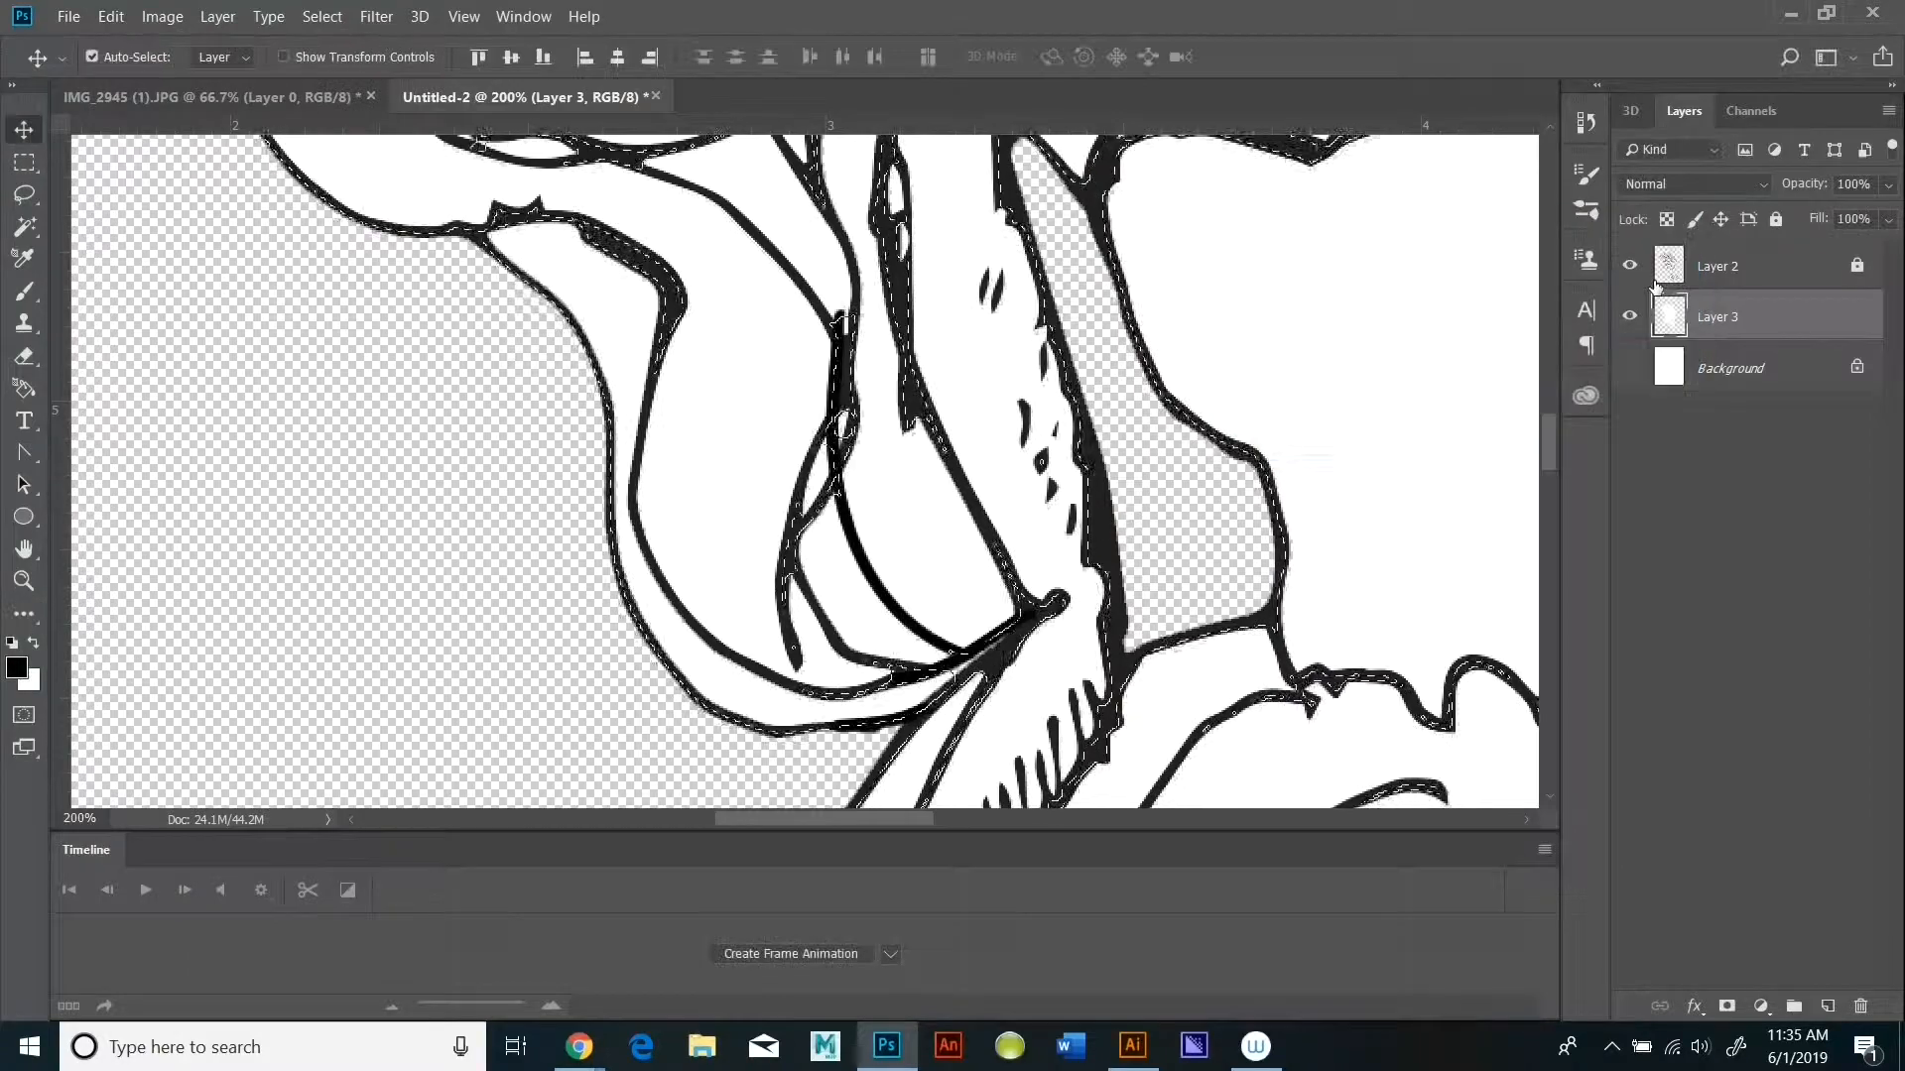
click(329, 17)
click(343, 63)
Step: Check how far the white fill extends under the line art by toggling the visibility of Layer 2 and Layer 3
scroll(1048, 413, up, 12)
scroll(1054, 411, down, 10)
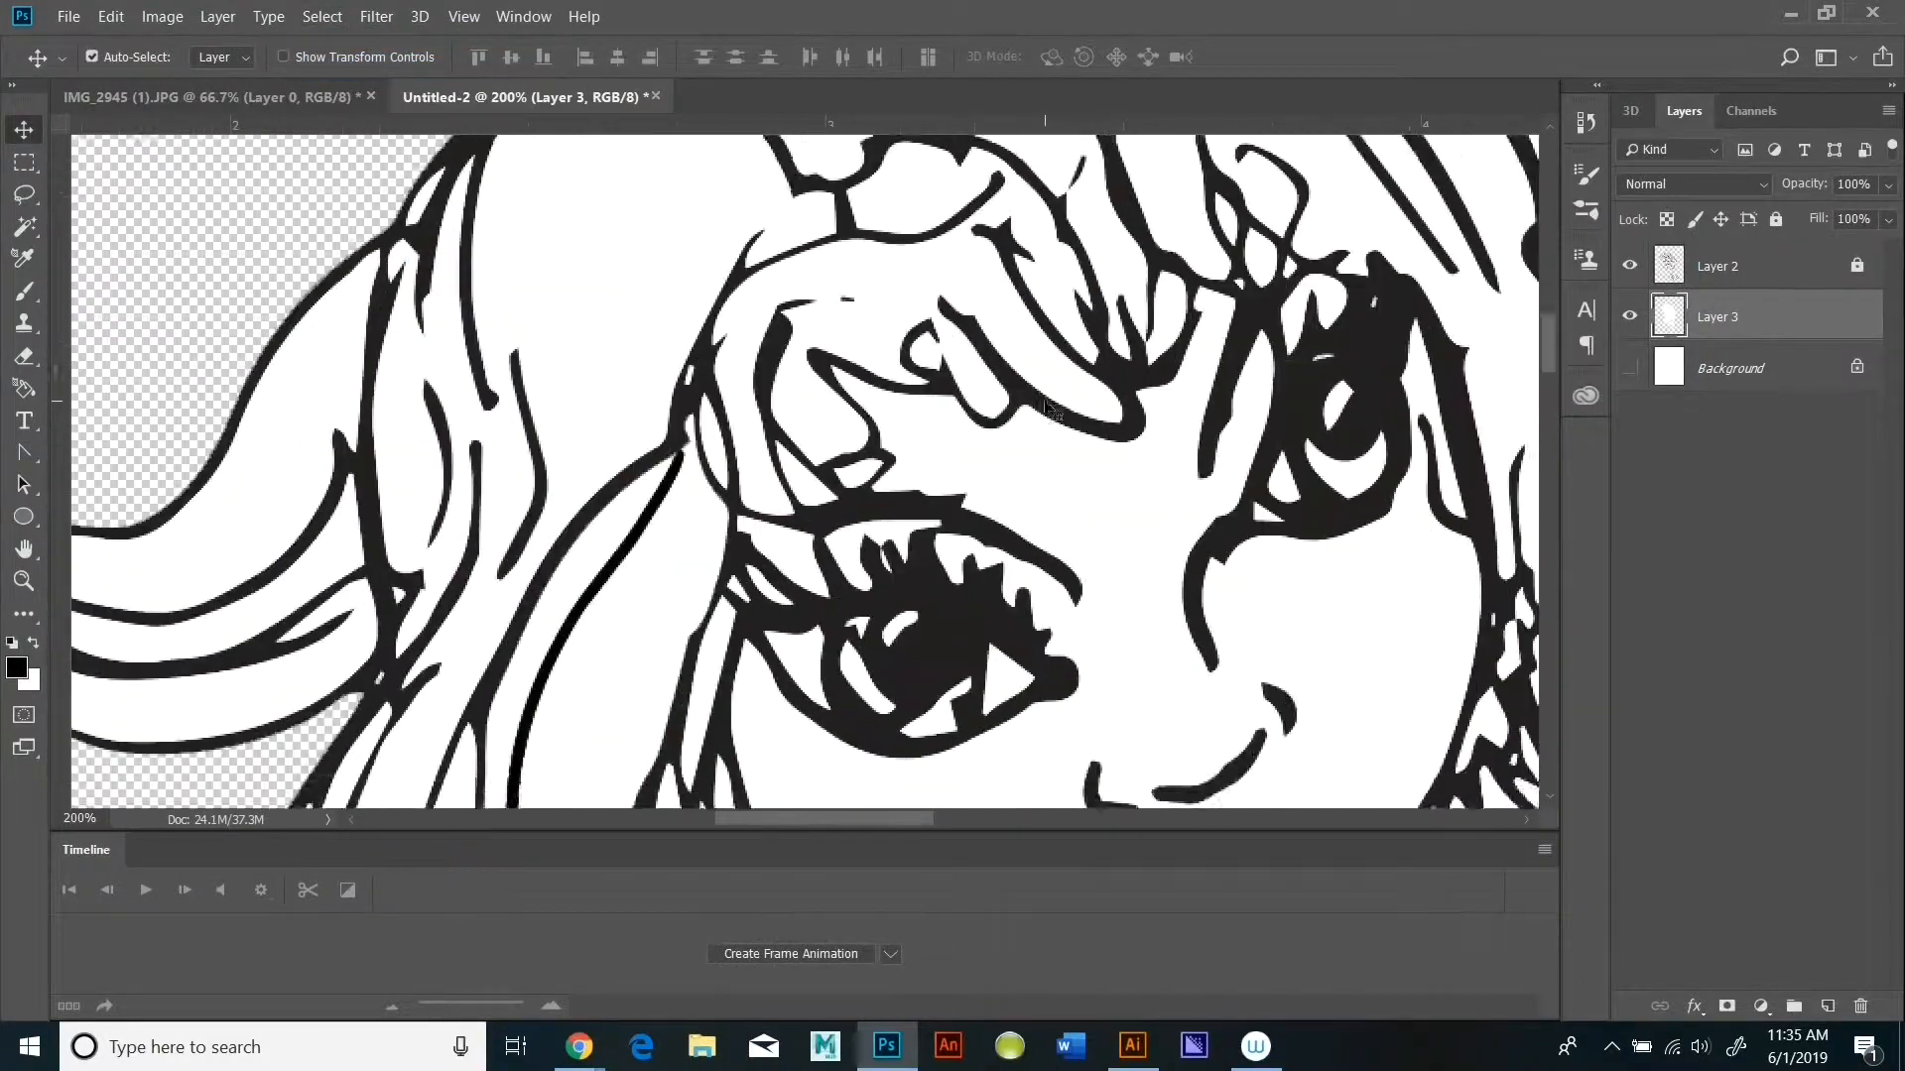
click(1629, 266)
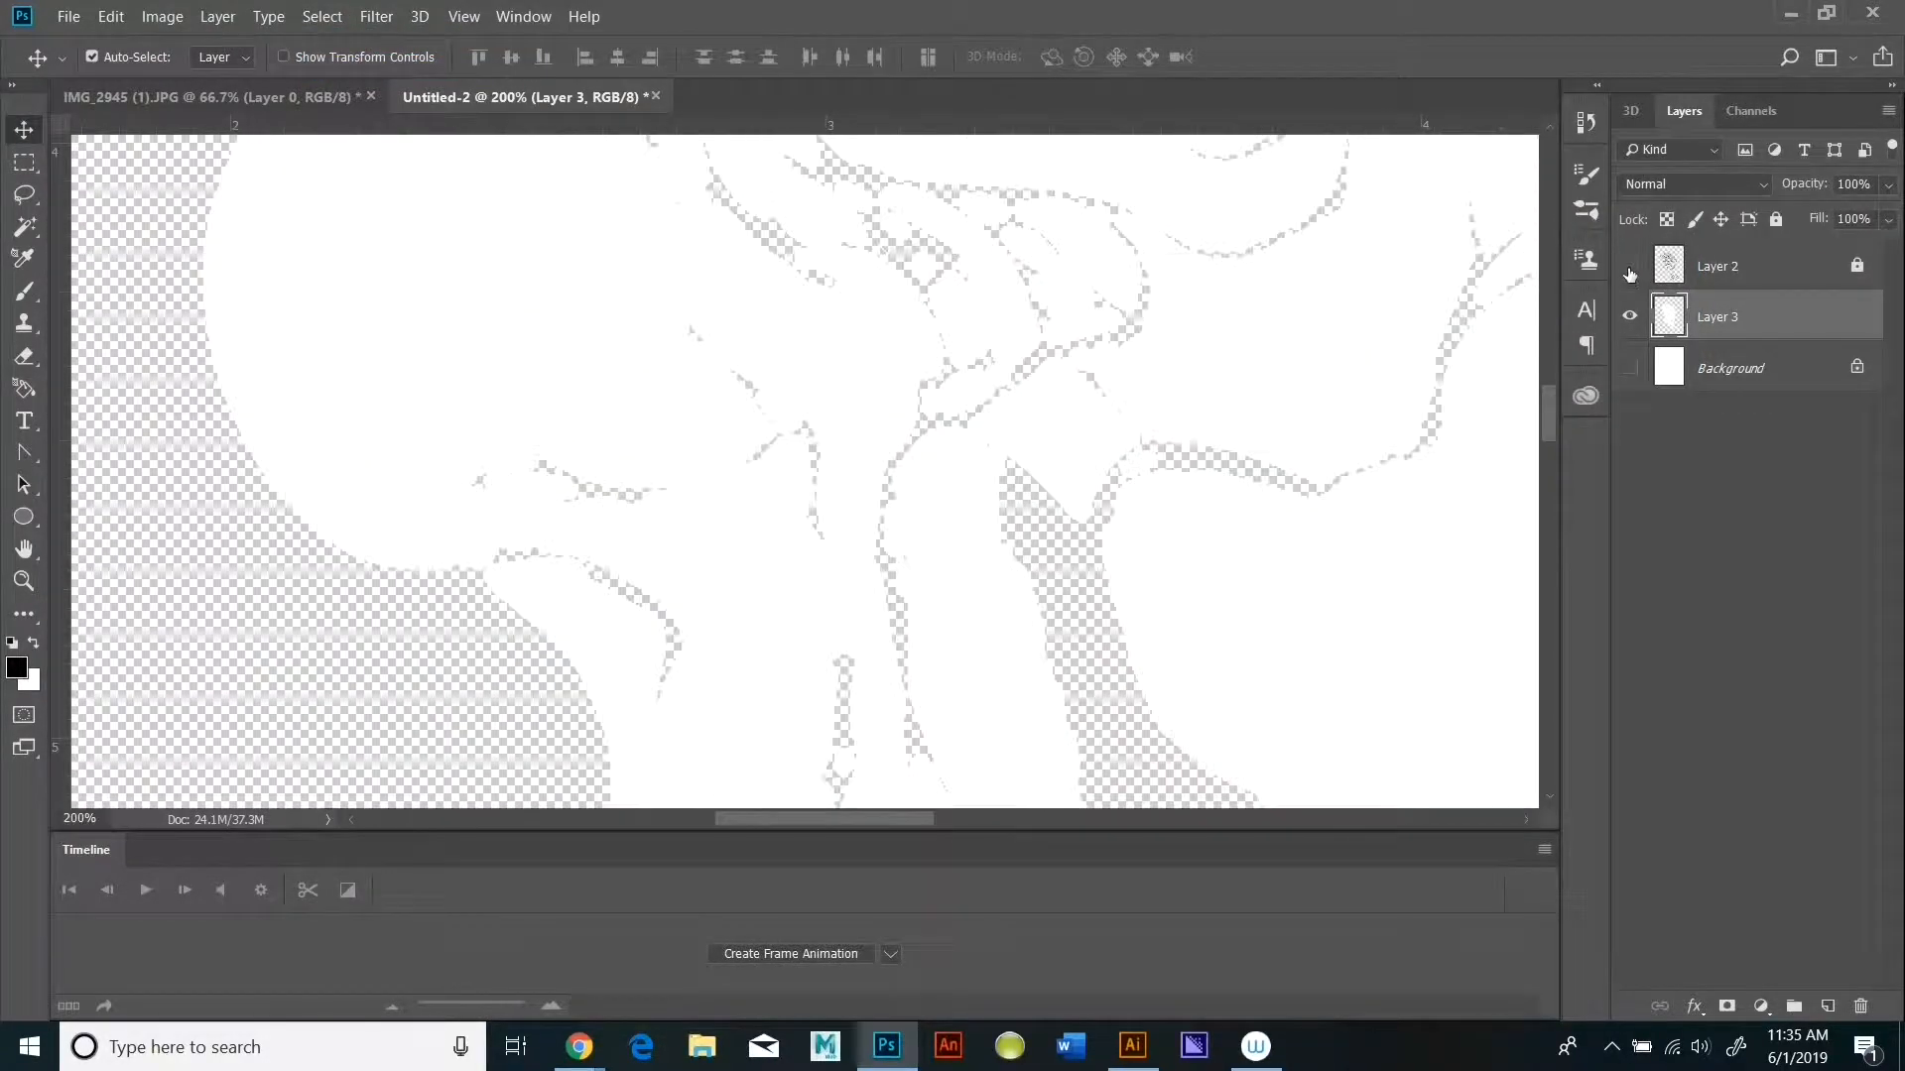
click(1629, 266)
click(1629, 315)
click(1629, 315)
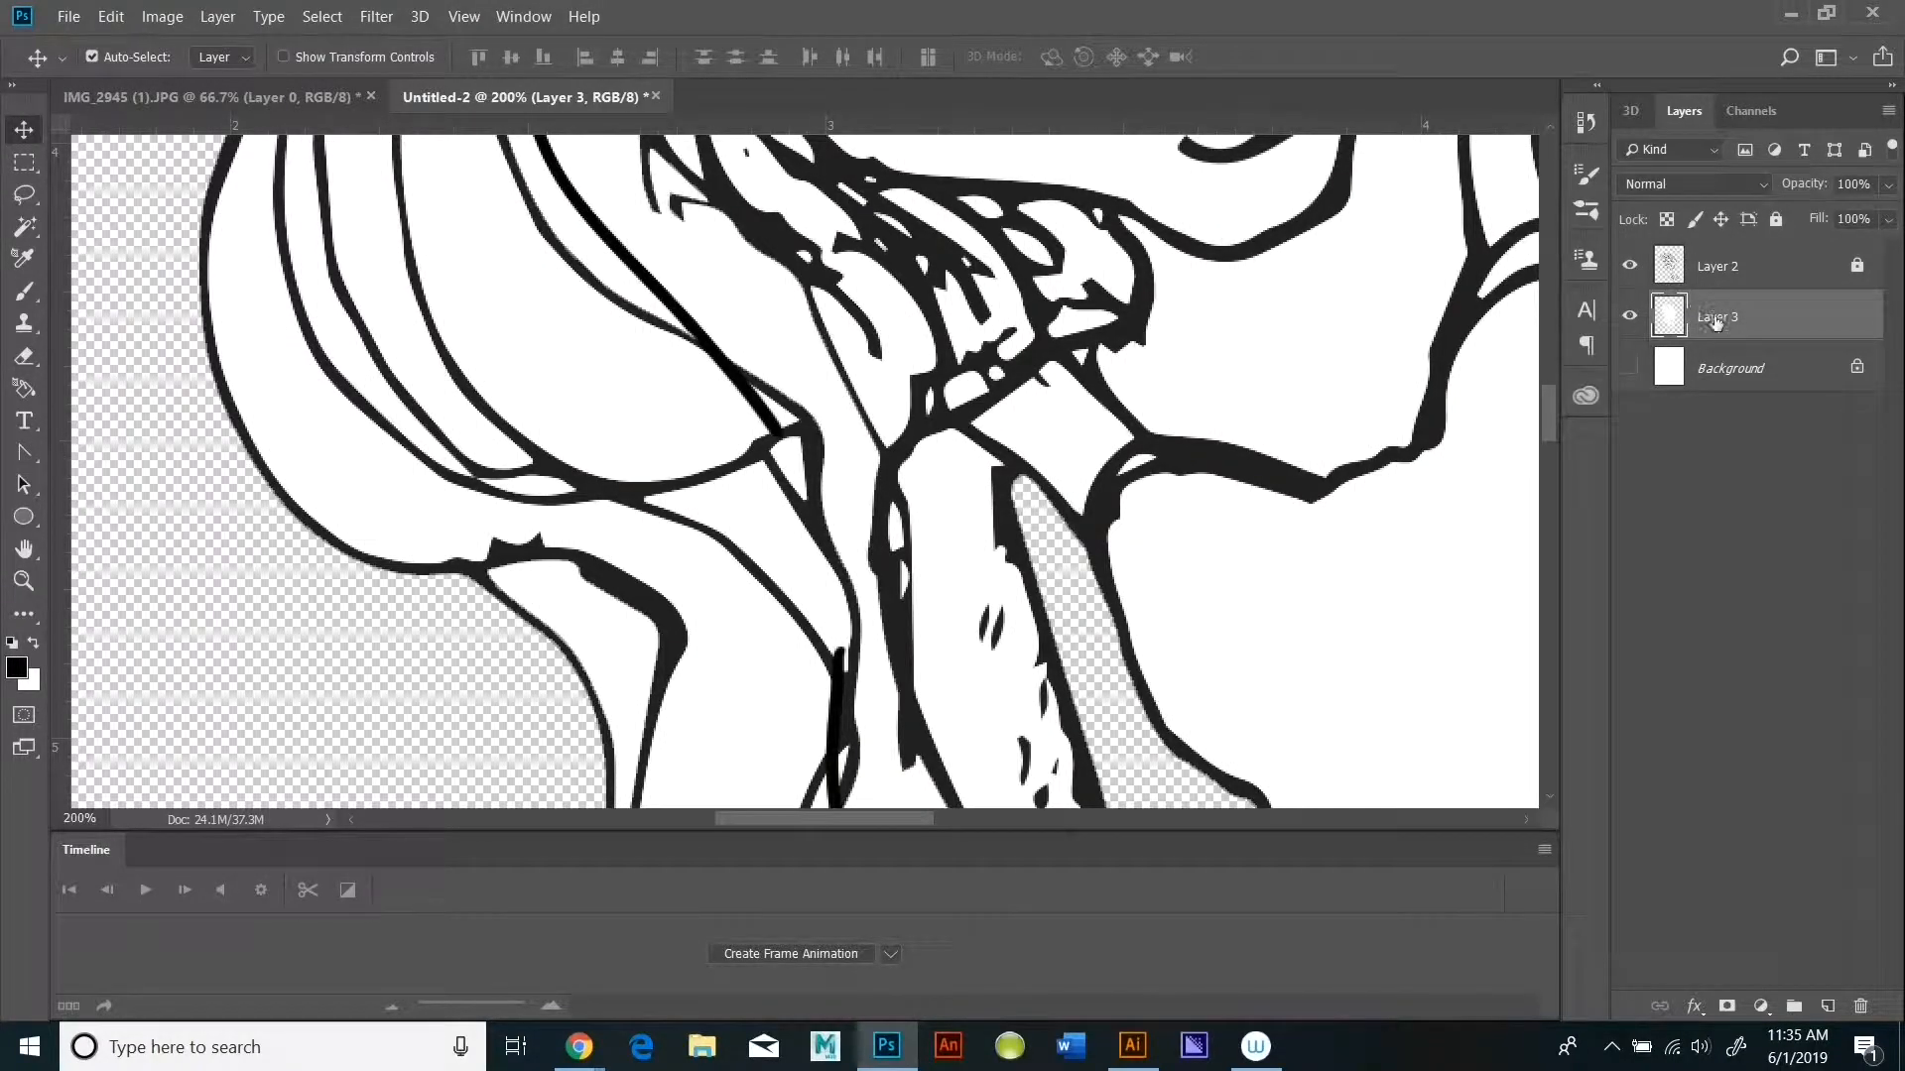
scroll(1486, 368, up, 8)
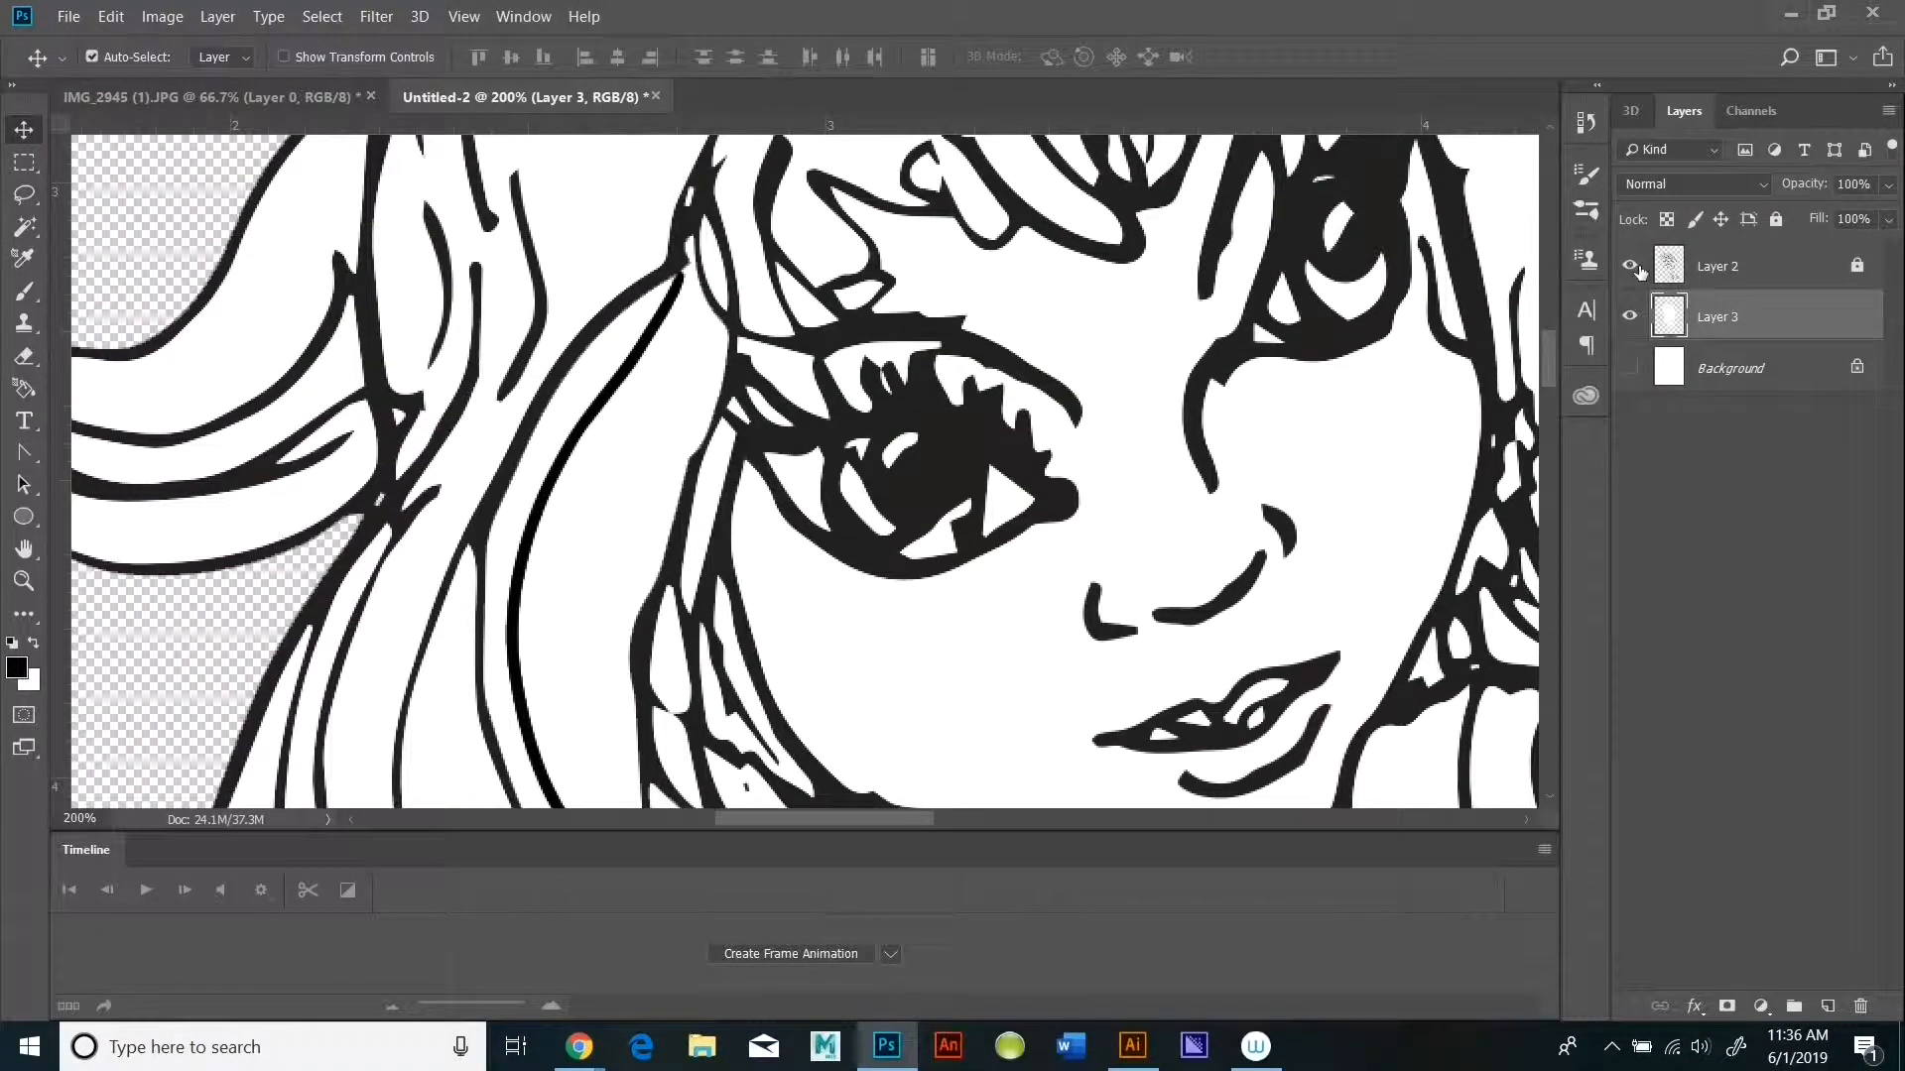
click(1629, 266)
click(1670, 256)
click(1629, 266)
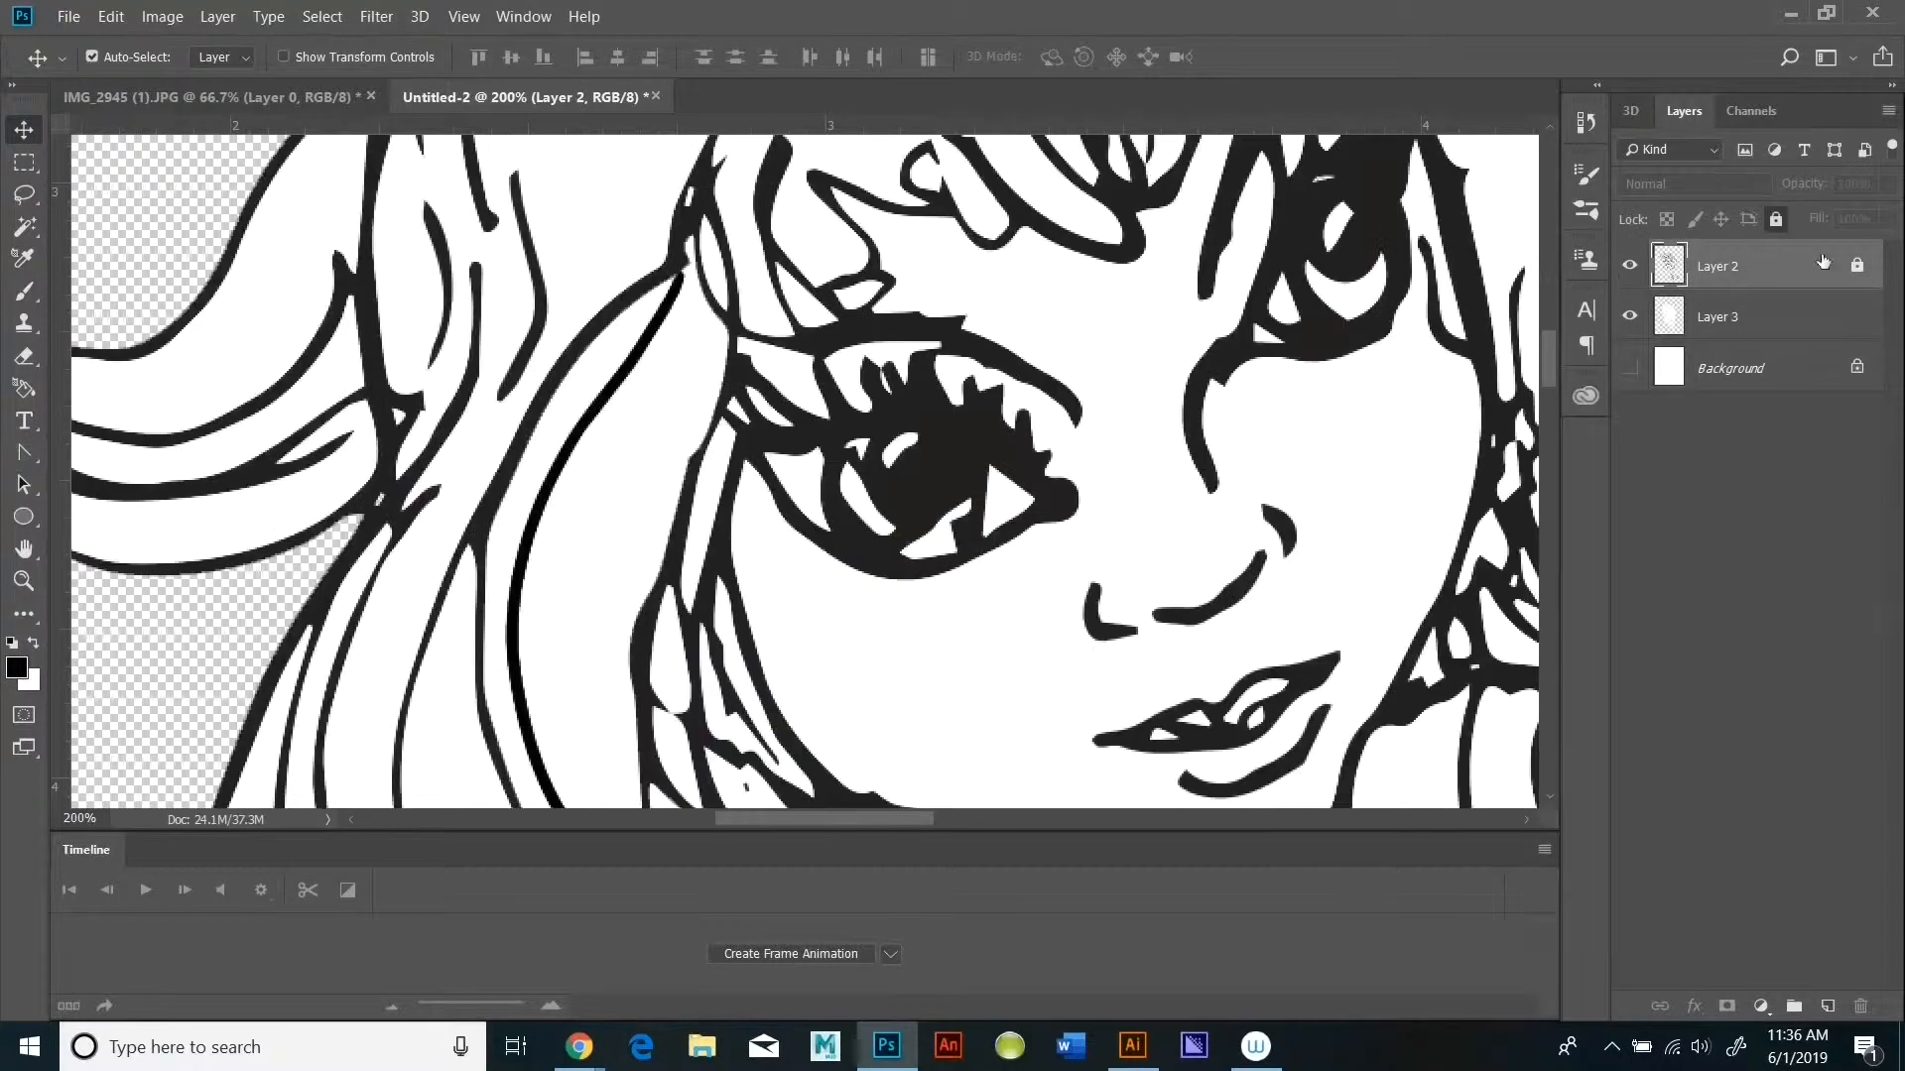
Step: Unlock Layer 2, select the face area on it with the Magic Wand and drop the selection
key(w)
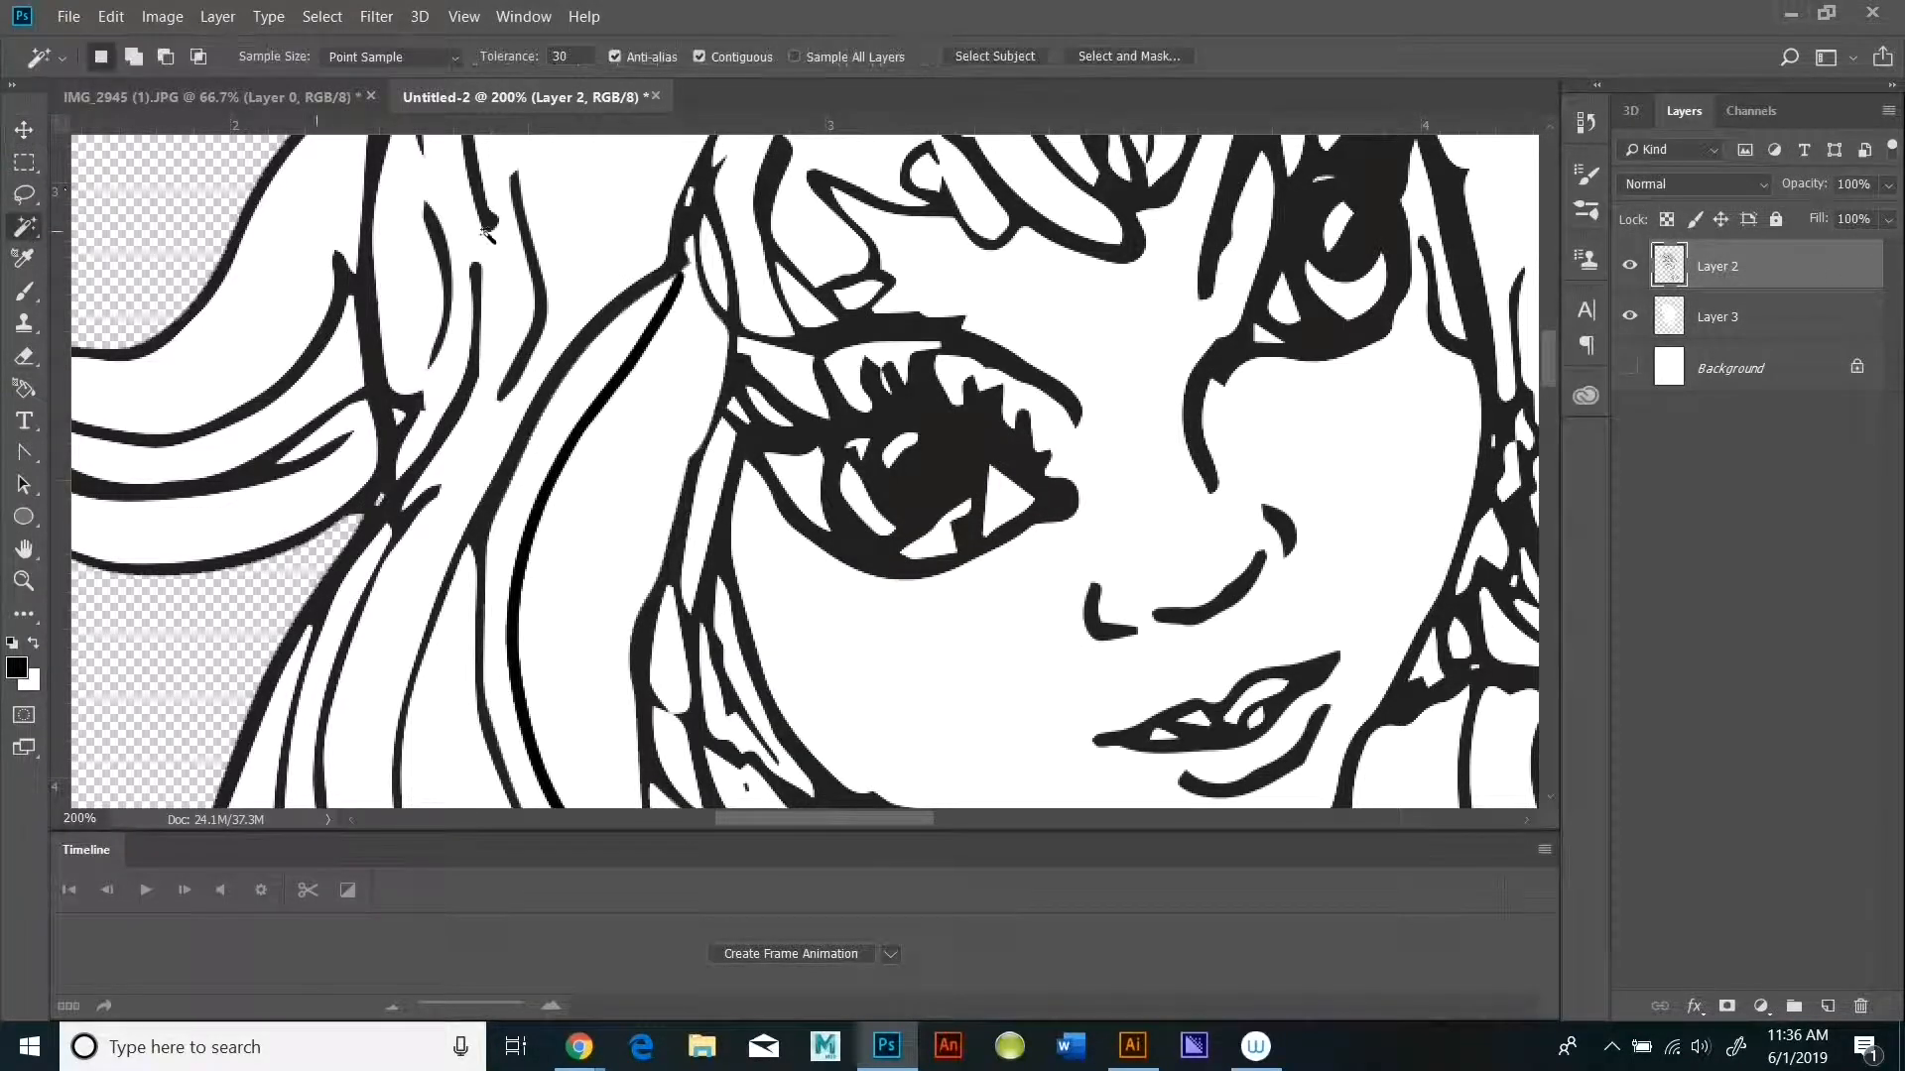
click(1138, 328)
click(376, 17)
mouse_move(322, 17)
click(338, 63)
Step: Hide Layer 2, restore the face selection on Layer 3 and expand it by 4 pixels
click(1629, 266)
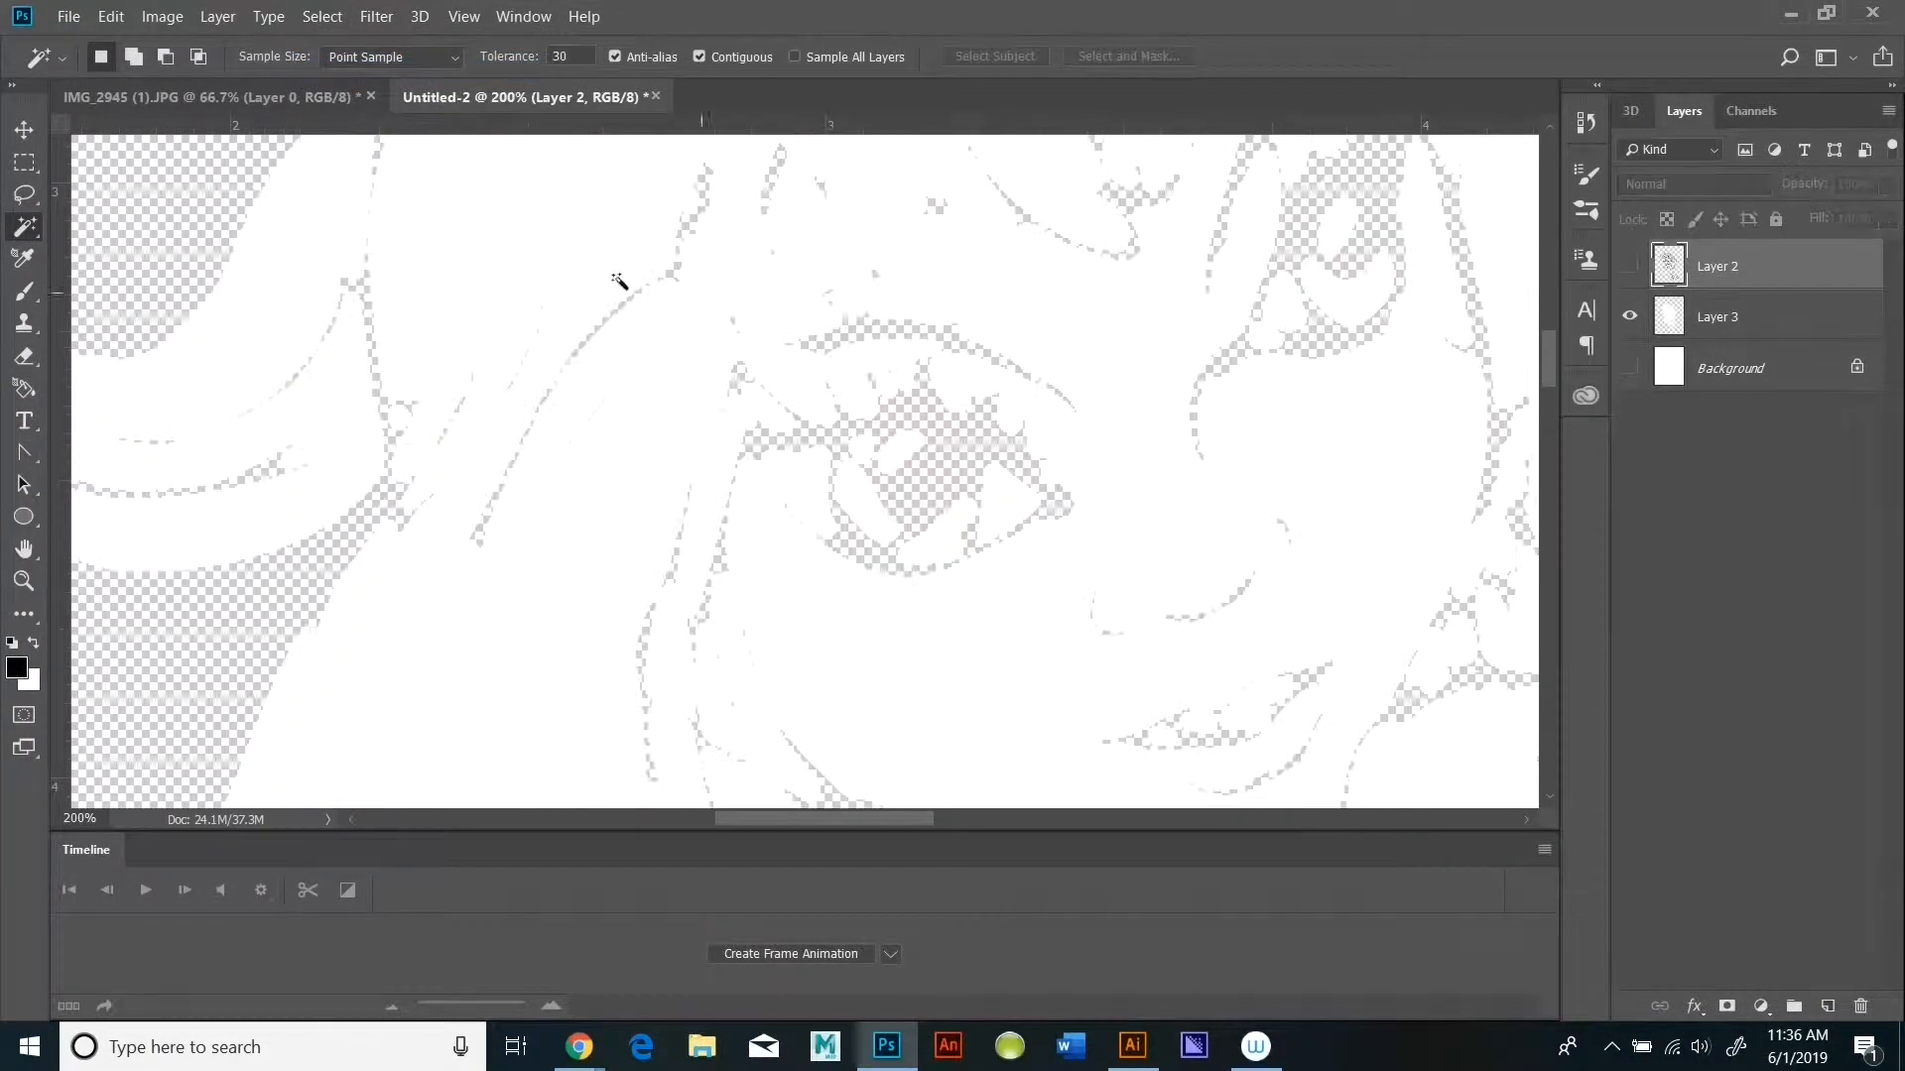
click(1741, 317)
click(336, 16)
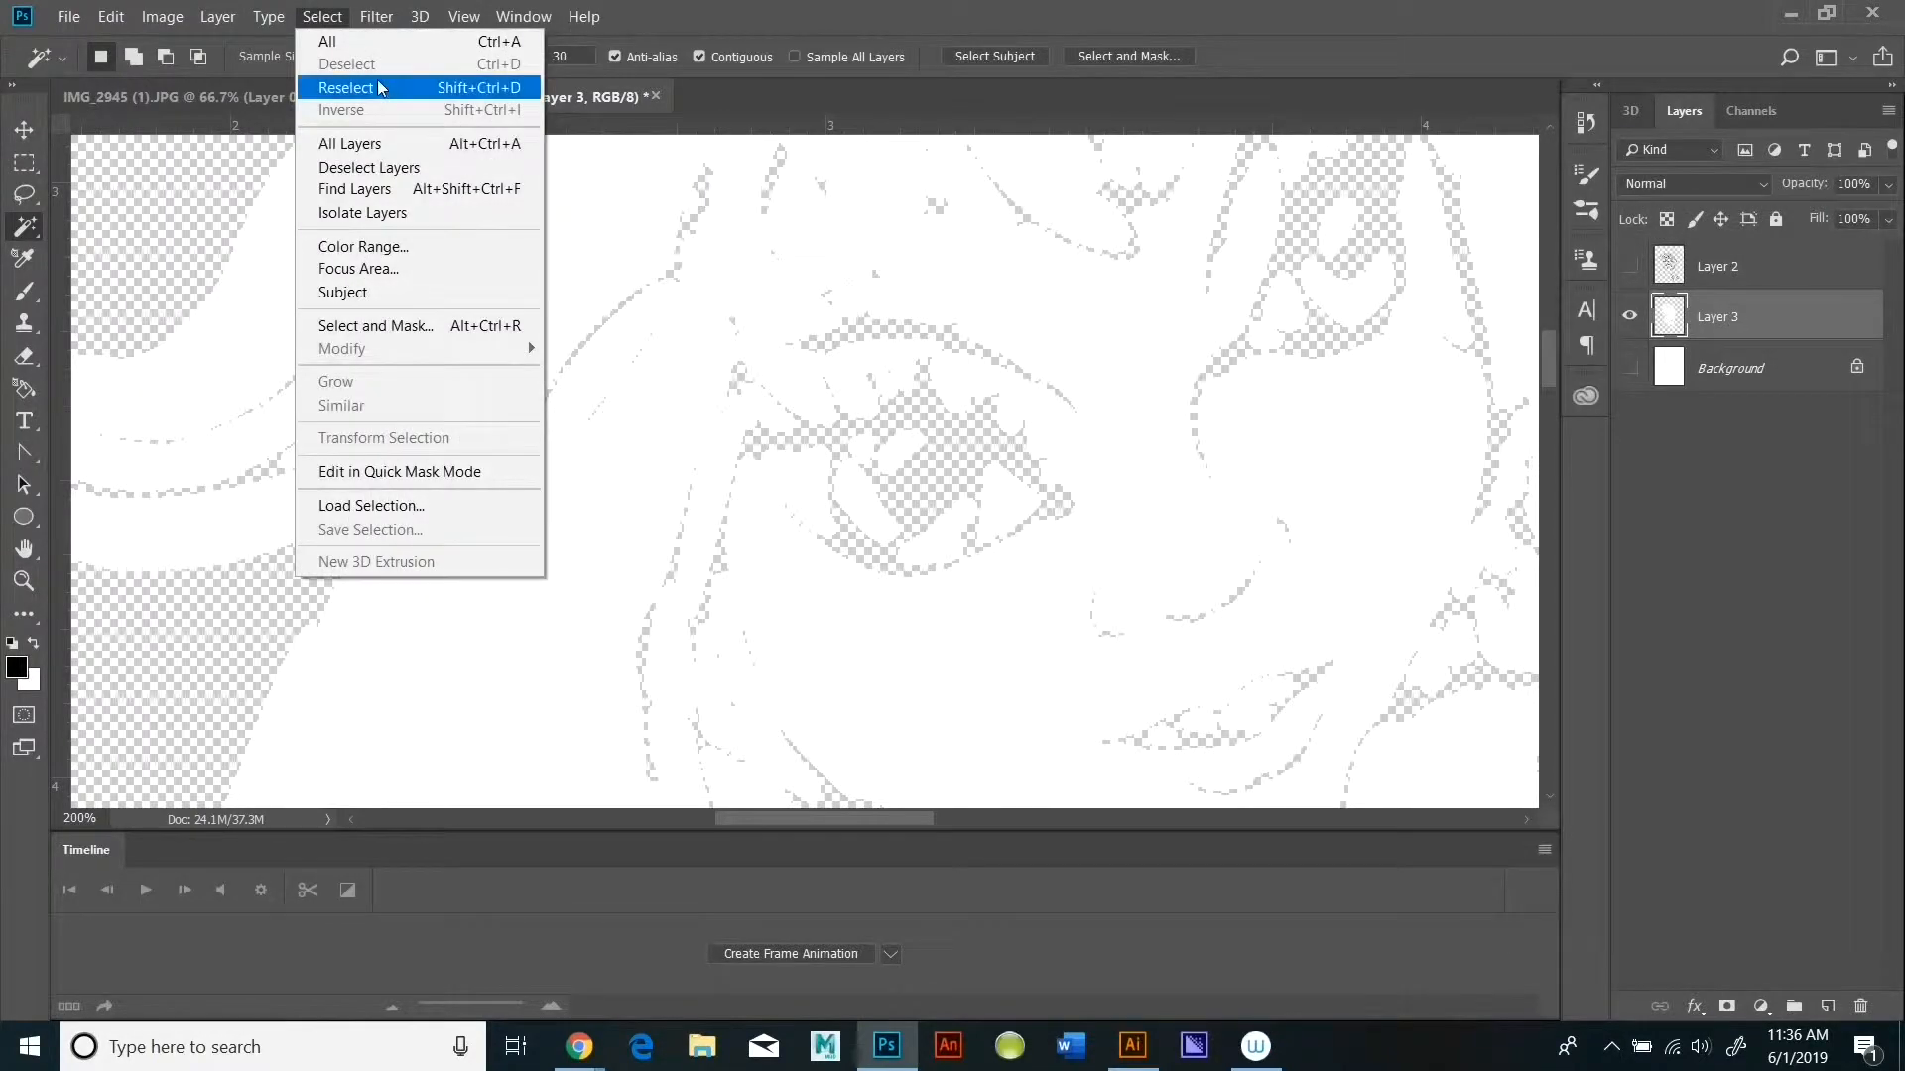
click(355, 81)
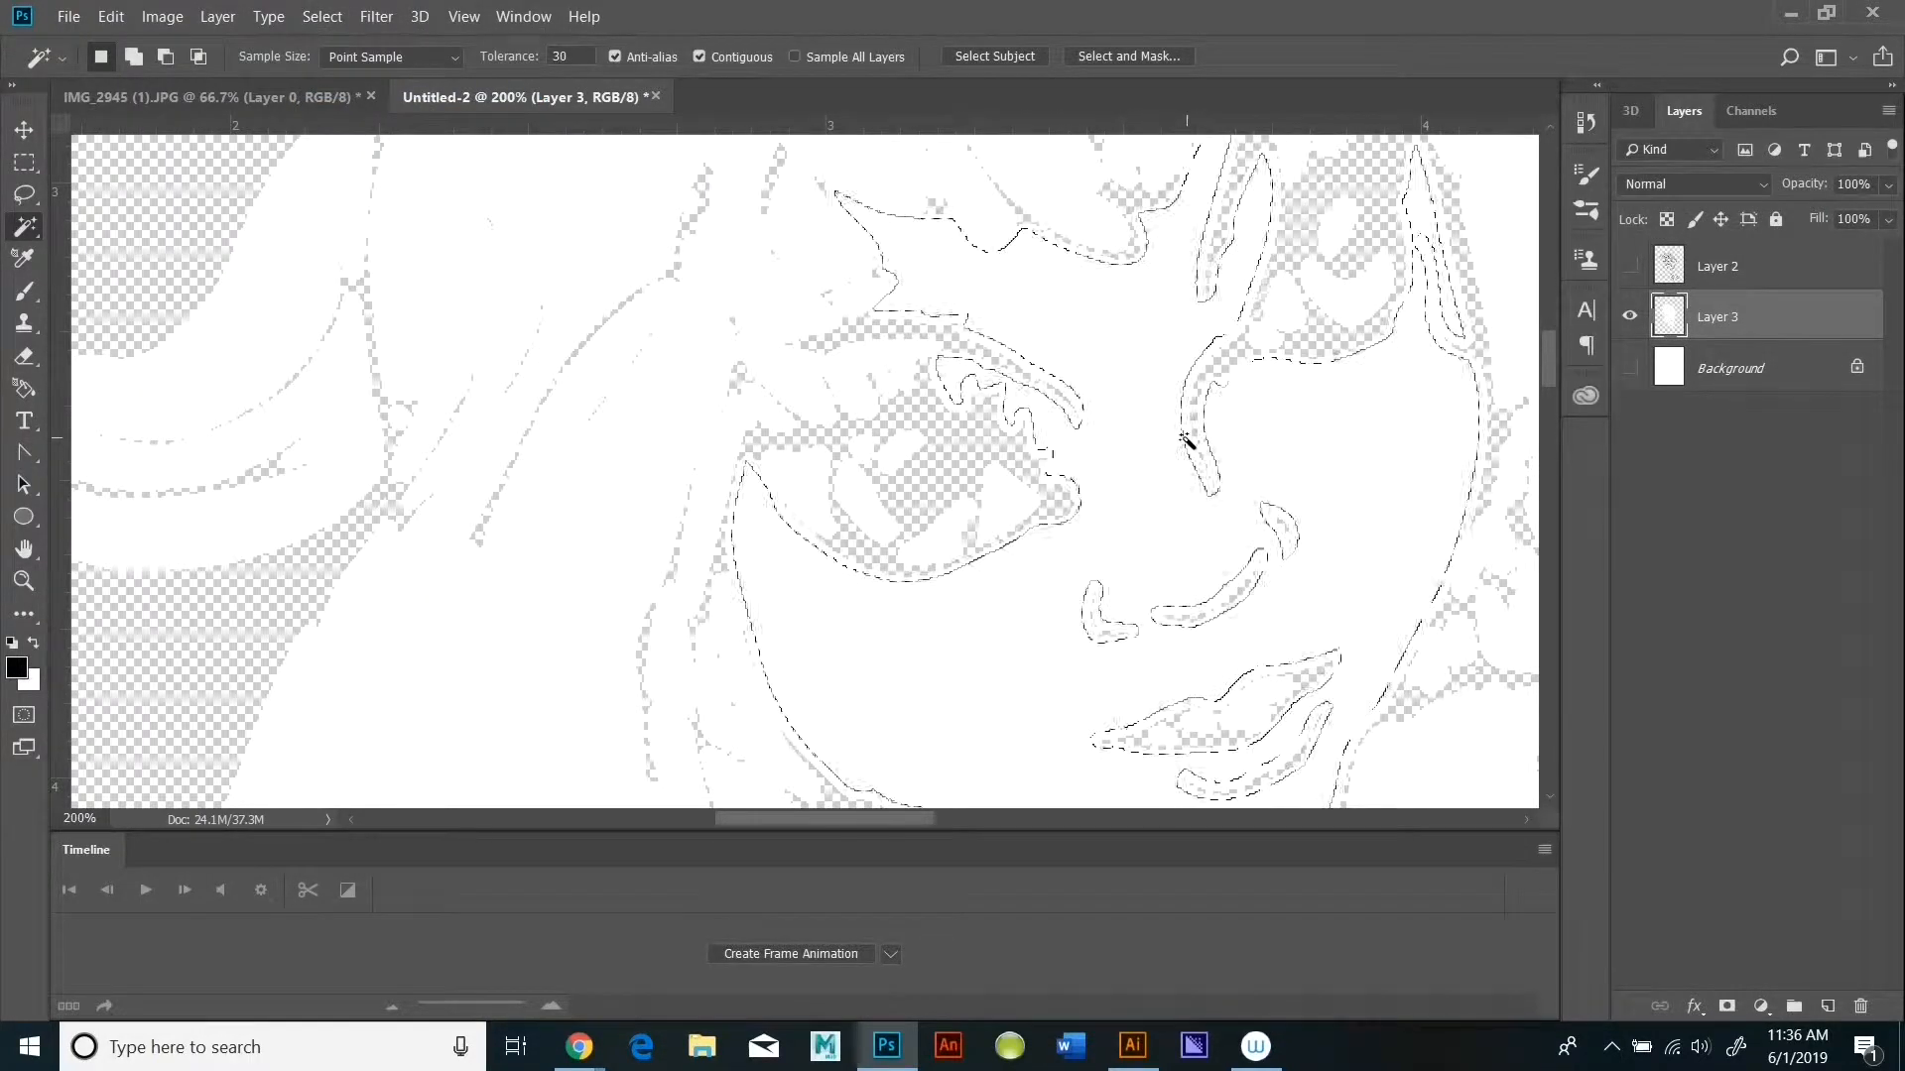
click(322, 17)
mouse_move(516, 349)
click(590, 394)
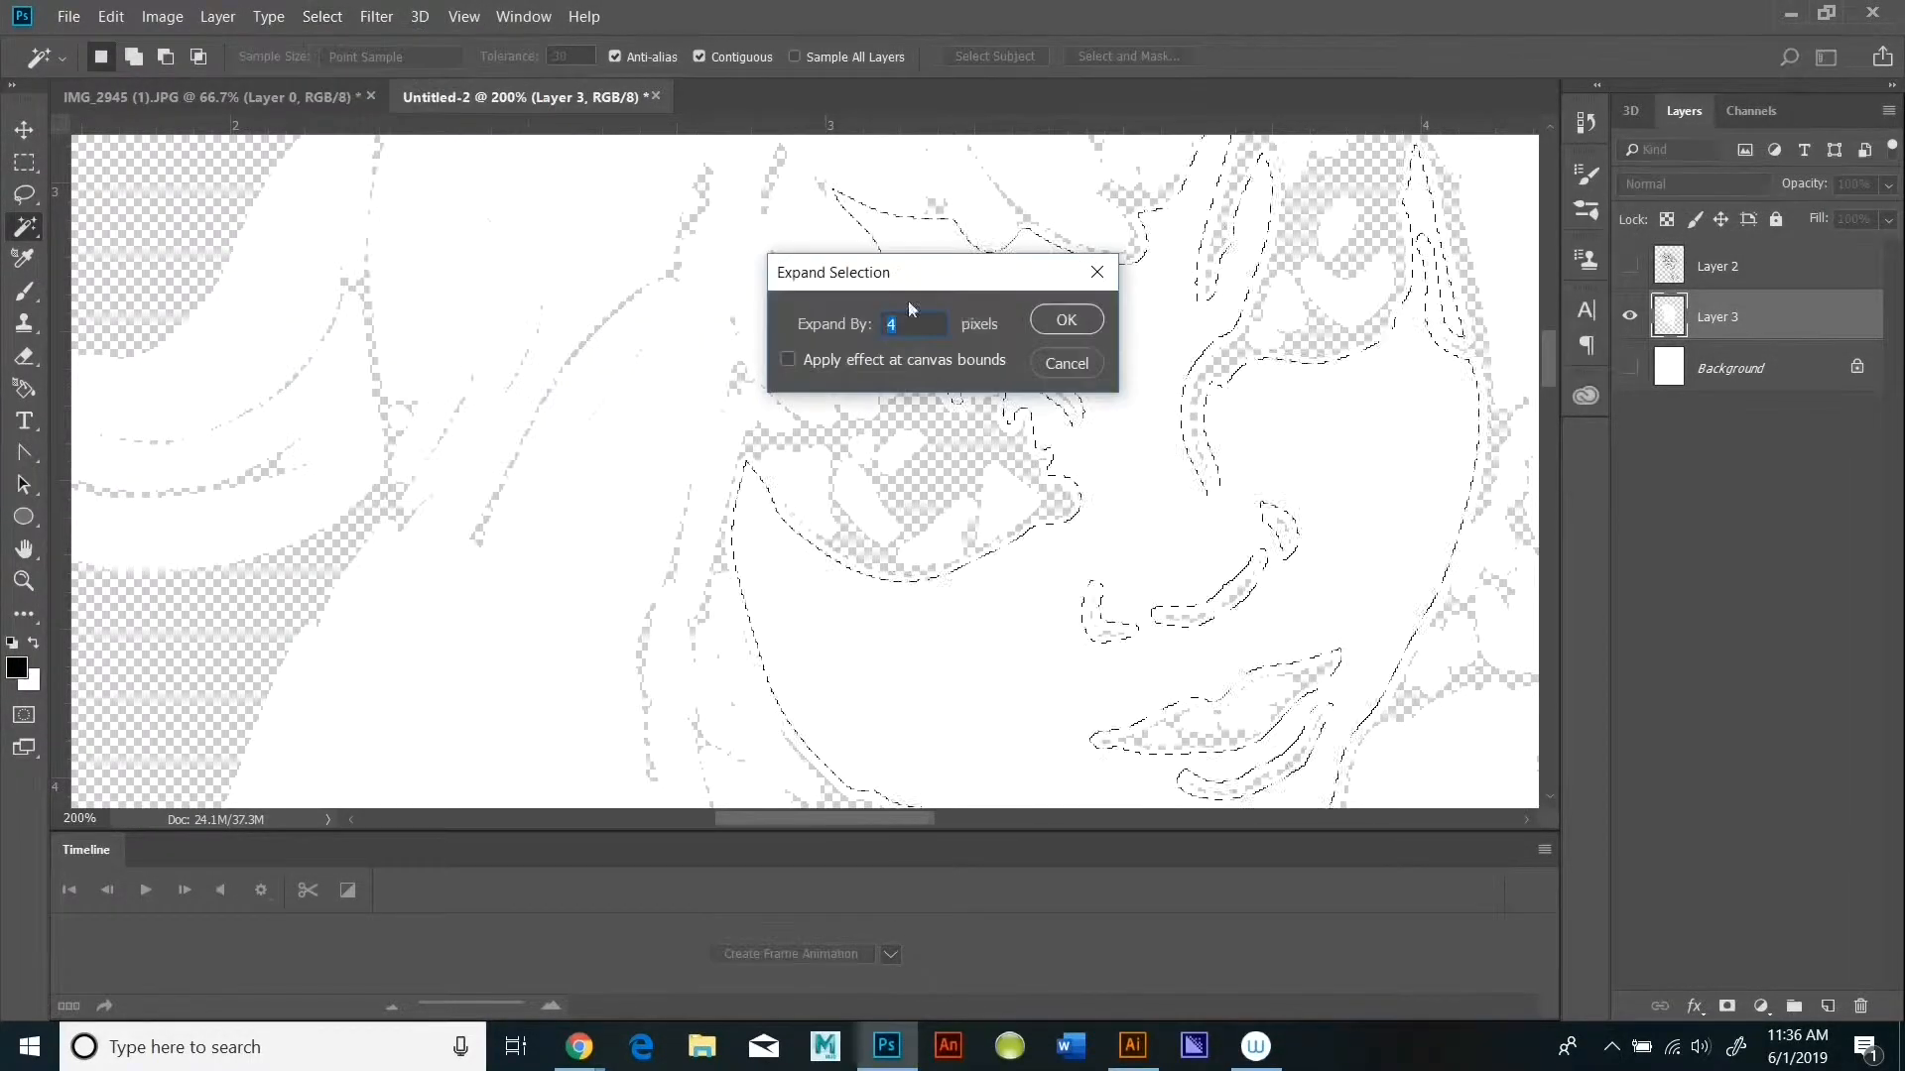
click(1063, 319)
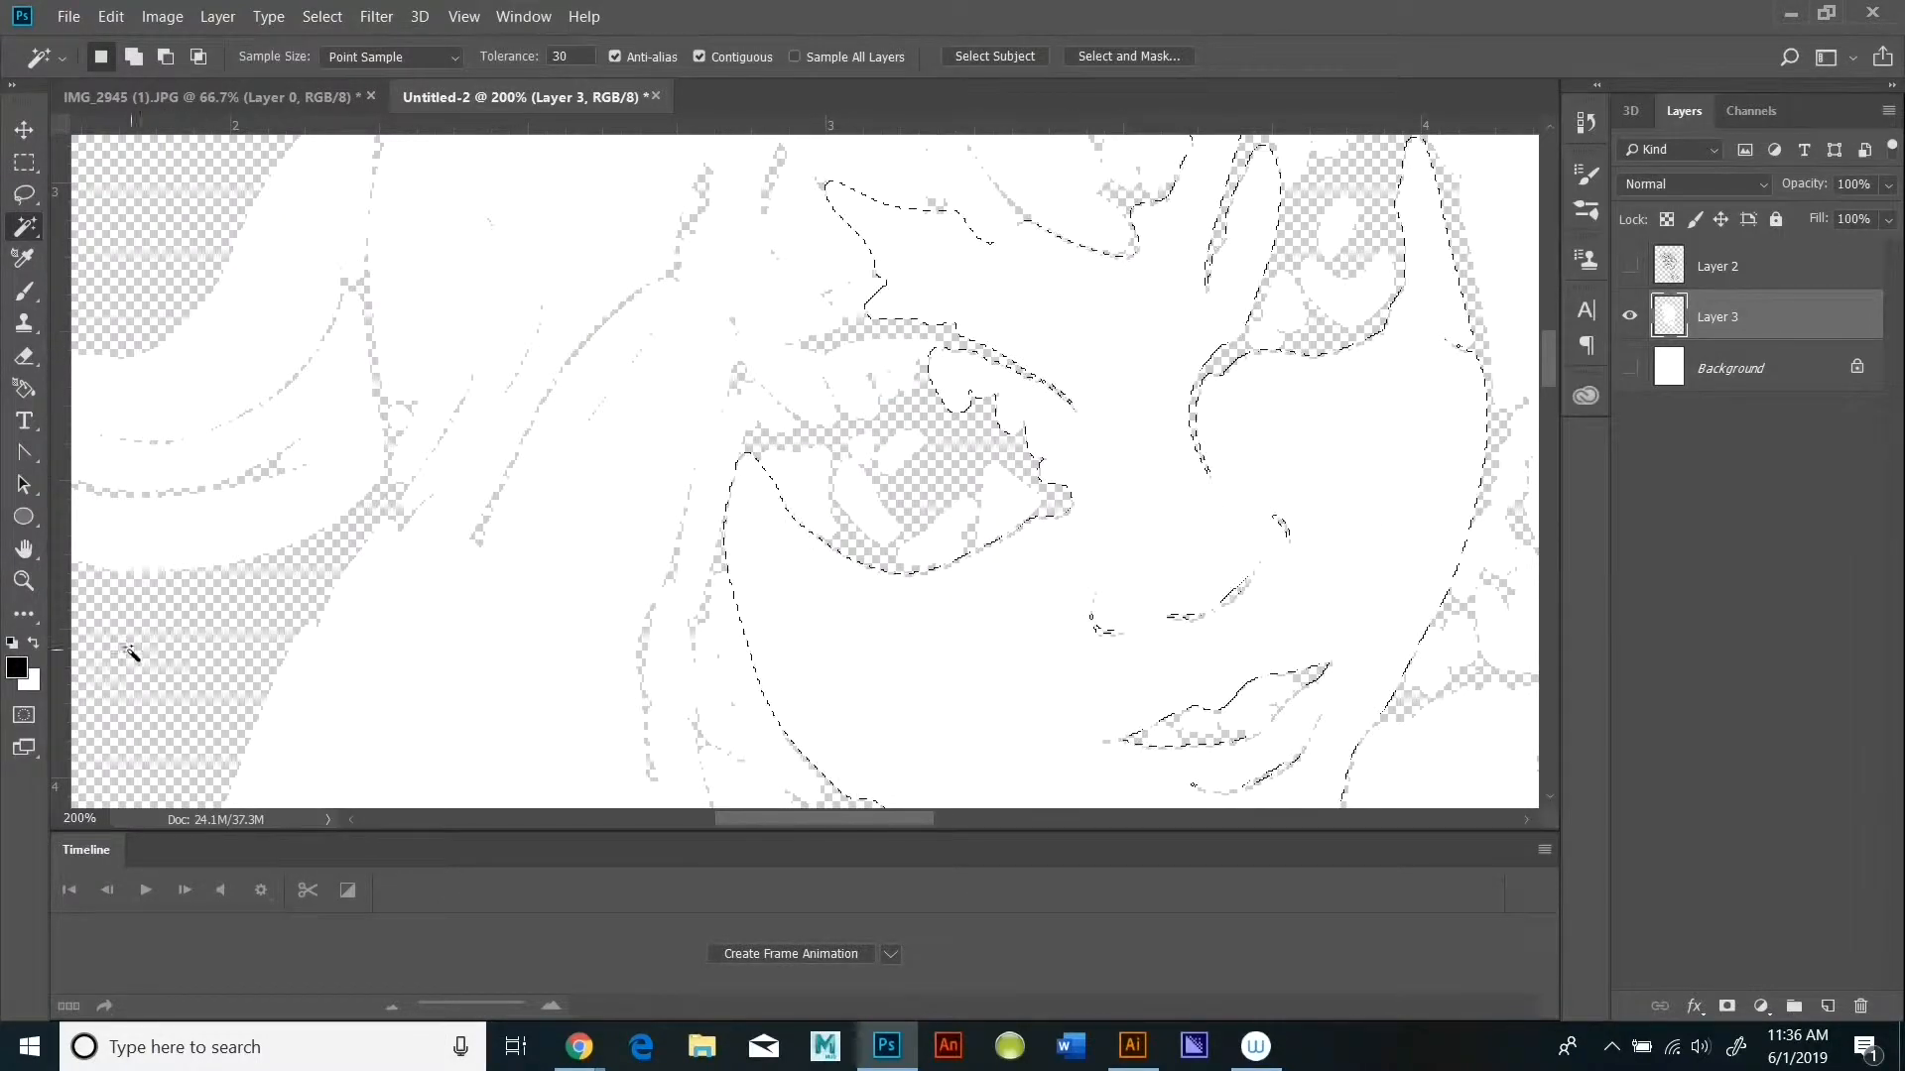
Step: Set the foreground colour to a muted beige-brown tone
click(16, 668)
click(1354, 499)
mouse_move(1354, 499)
mouse_down()
mouse_move(1275, 486)
mouse_move(1246, 444)
mouse_move(1246, 535)
mouse_move(1212, 518)
mouse_move(1220, 575)
mouse_move(1220, 536)
mouse_up()
click(1462, 690)
click(1731, 397)
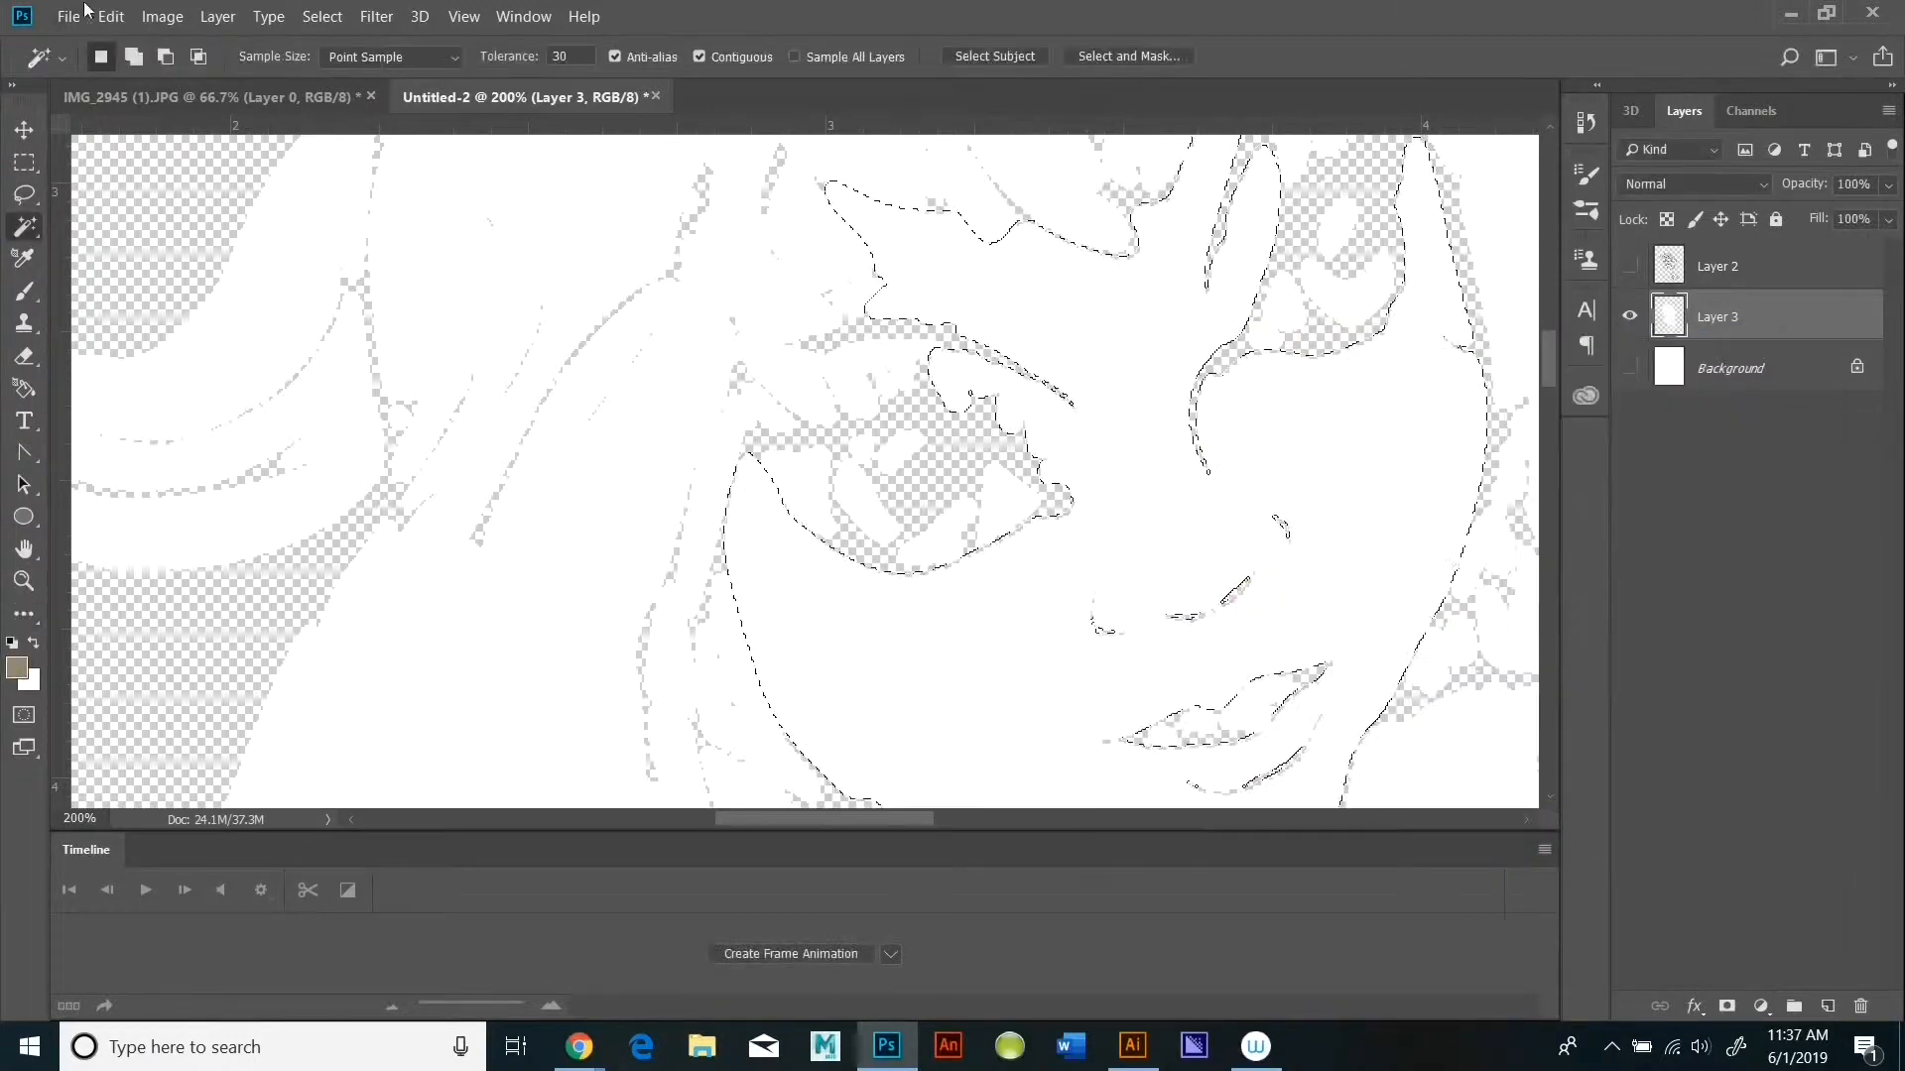
Step: Fill the face selection on Layer 3 with the foreground colour in Normal mode at 100% opacity
click(110, 16)
click(129, 374)
click(1500, 277)
click(1471, 305)
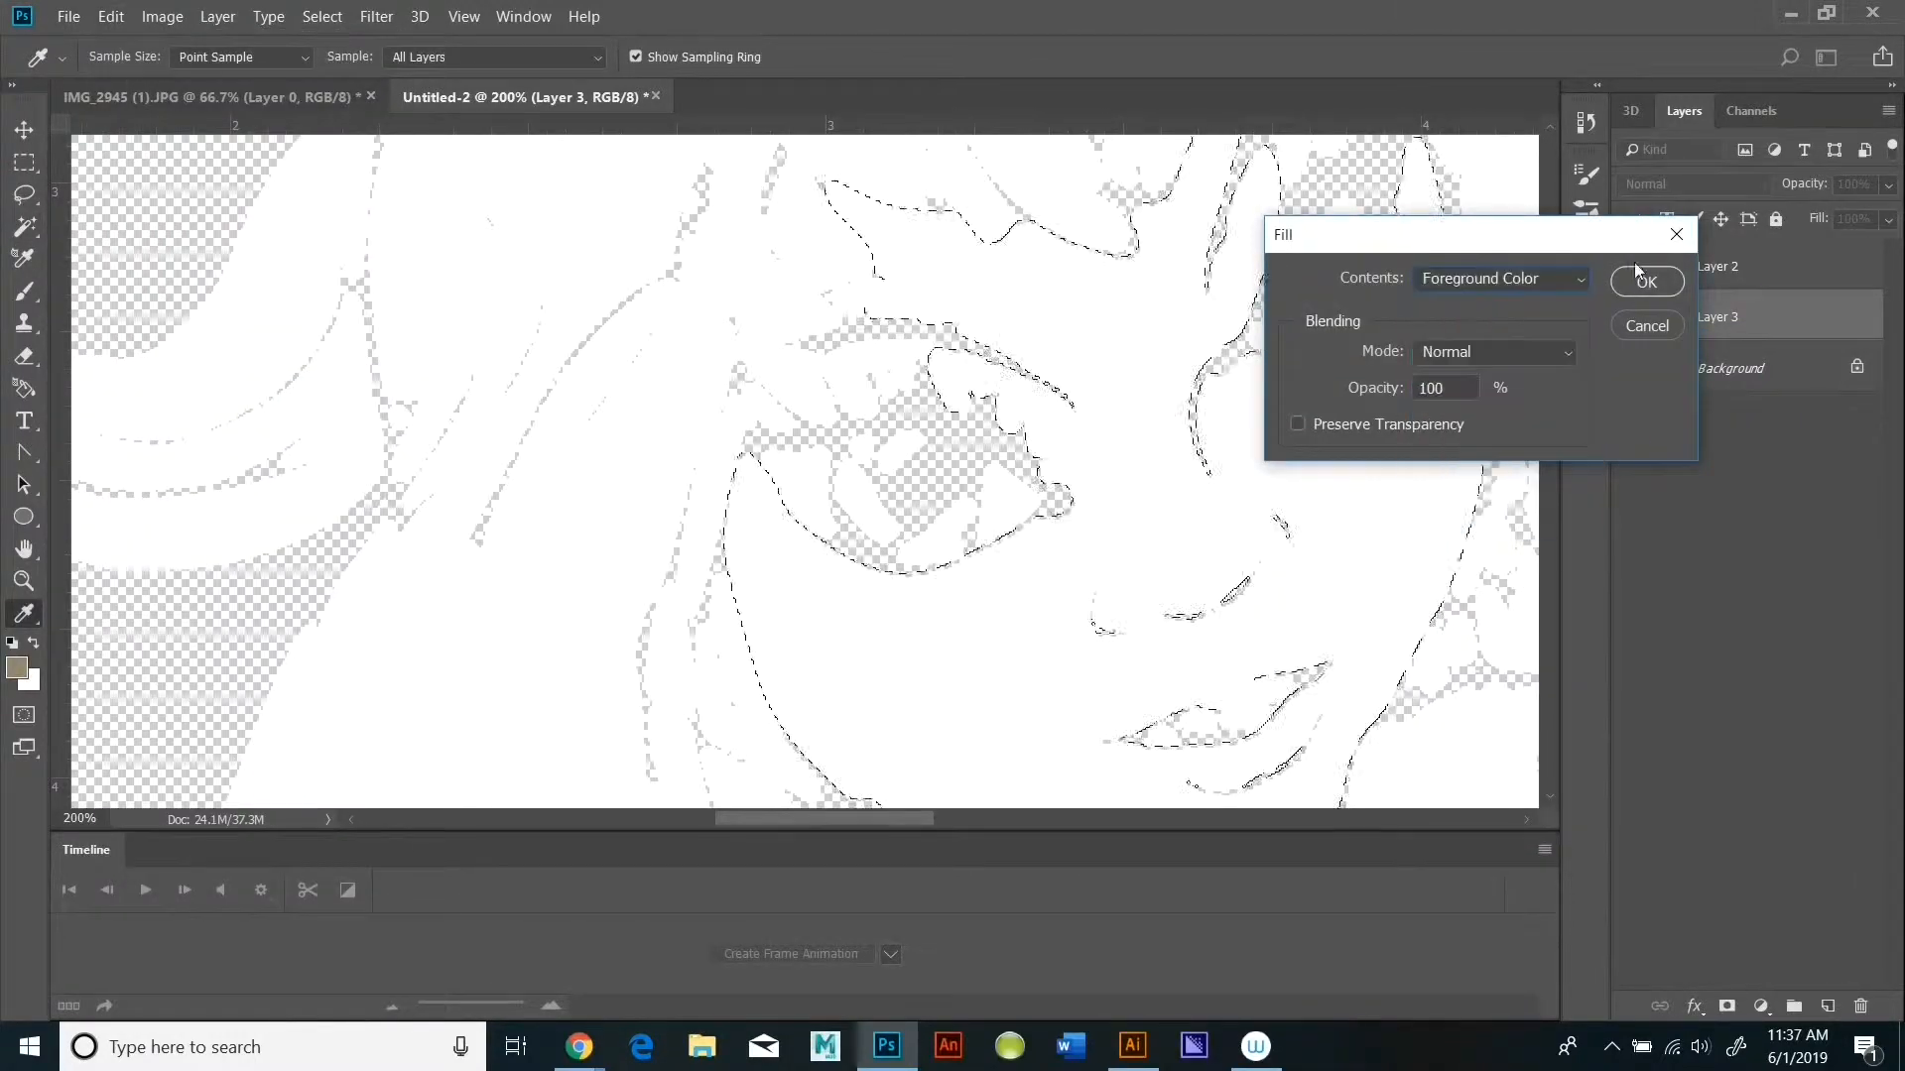
click(1646, 282)
Step: Set the foreground colour to a darker shade of the brown, #74654d, for the face shadows
click(16, 667)
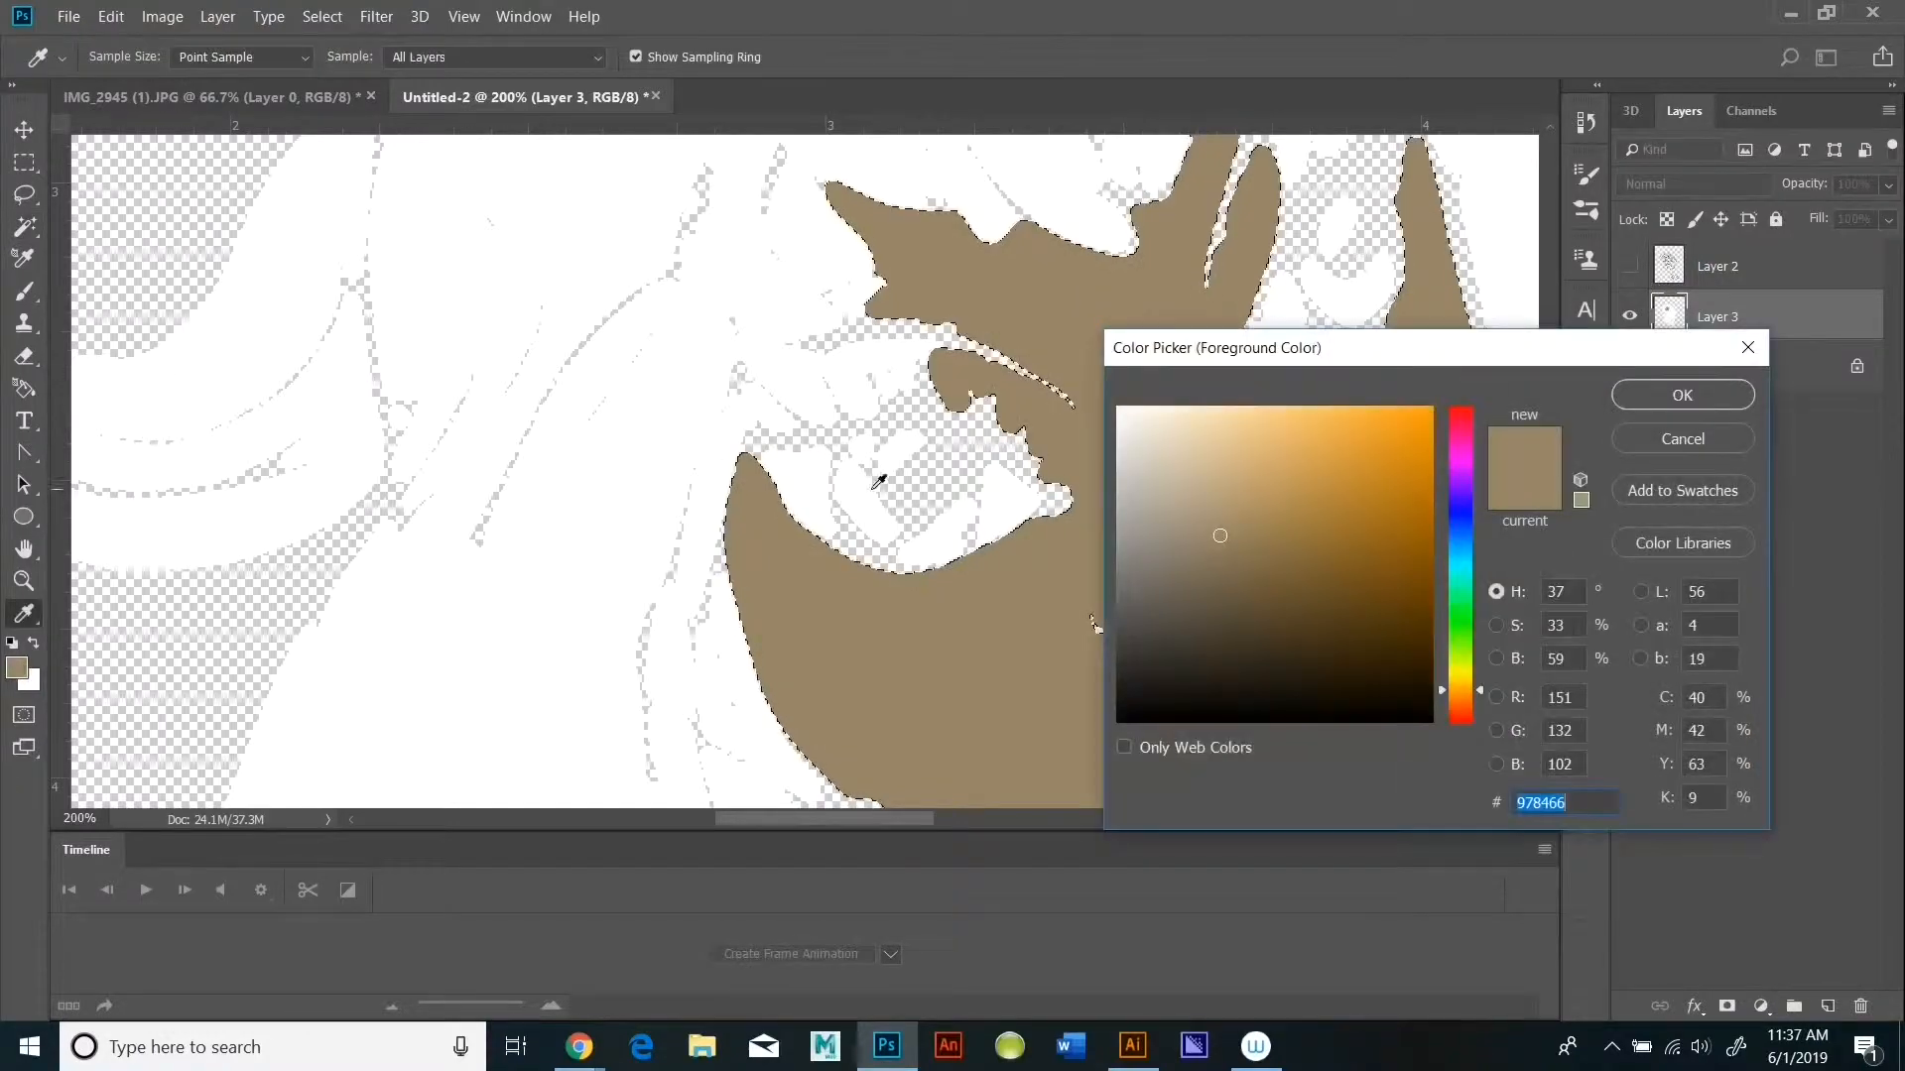
click(1223, 579)
click(1628, 395)
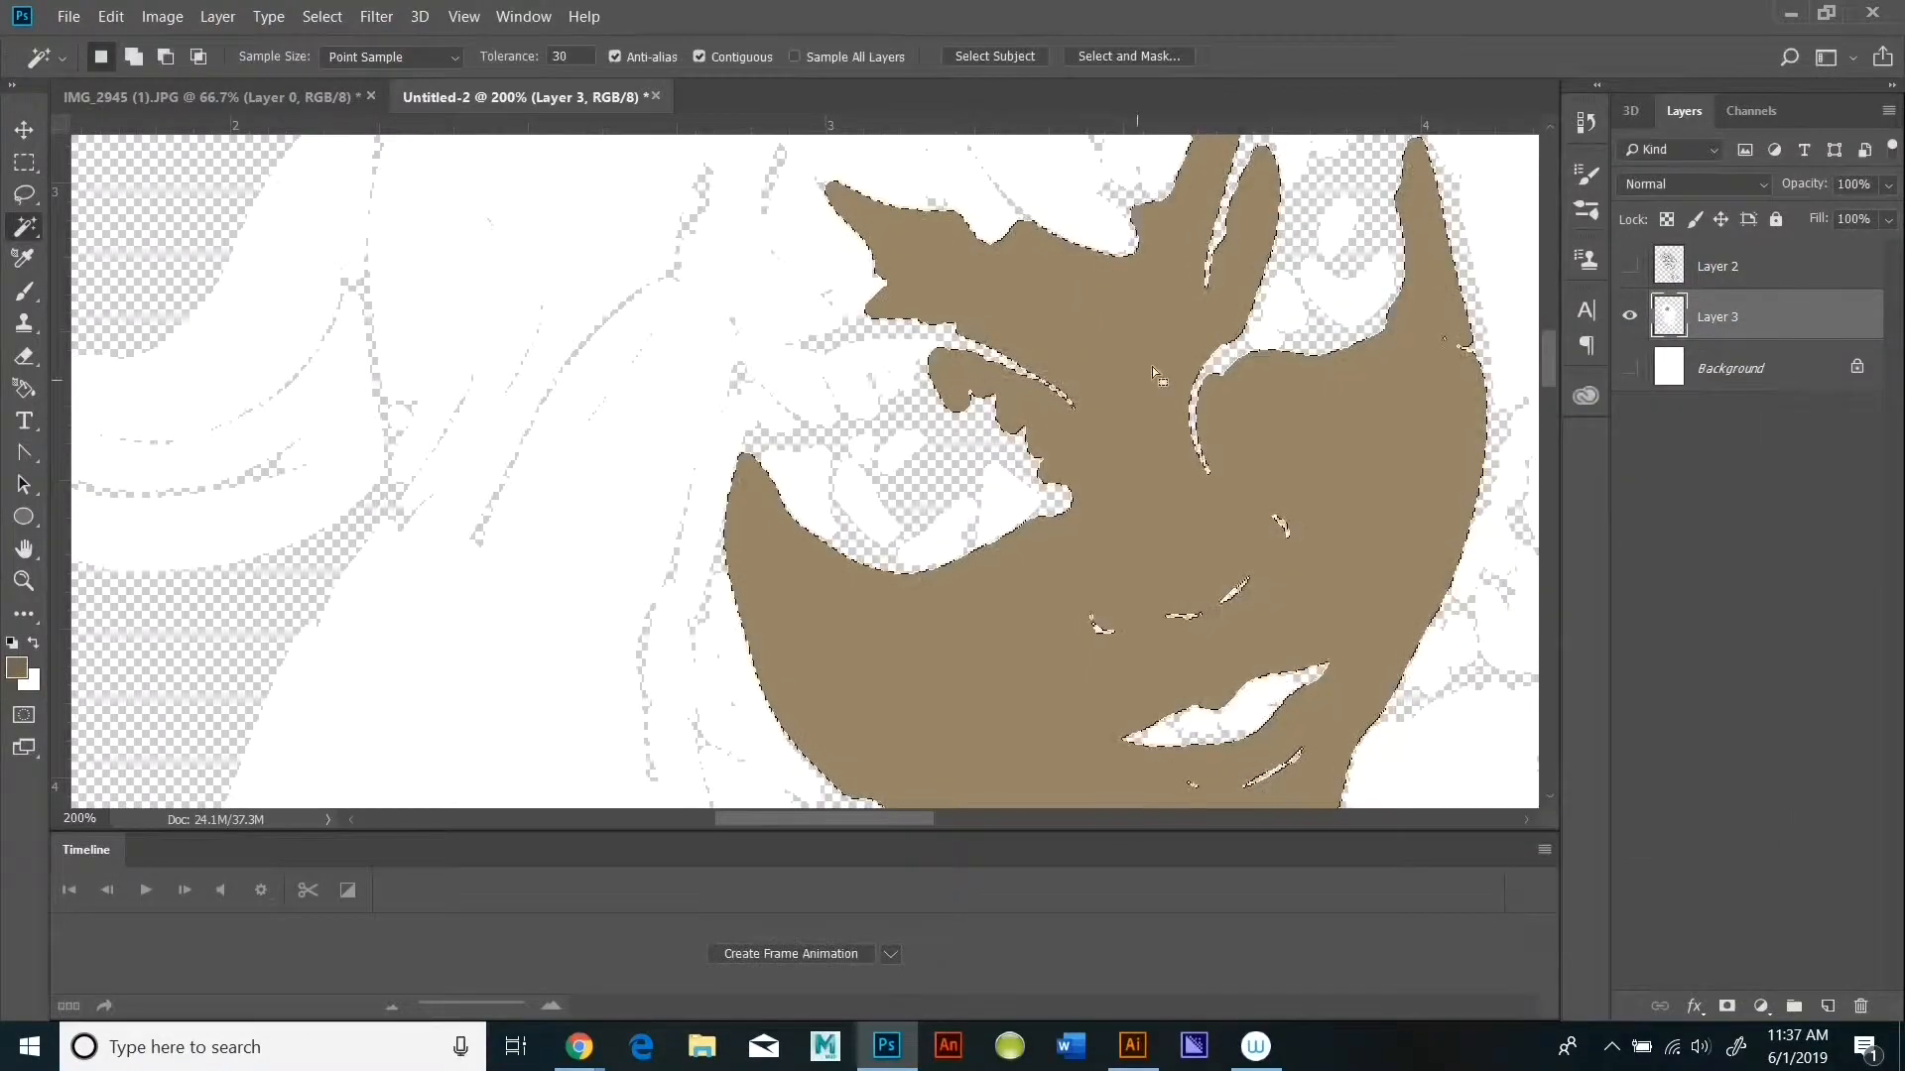
Step: Shade the outer edges of both cheeks and the jawline with a soft 31 px brush at 0% hardness
key(b)
click(109, 57)
drag(182, 138, 162, 139)
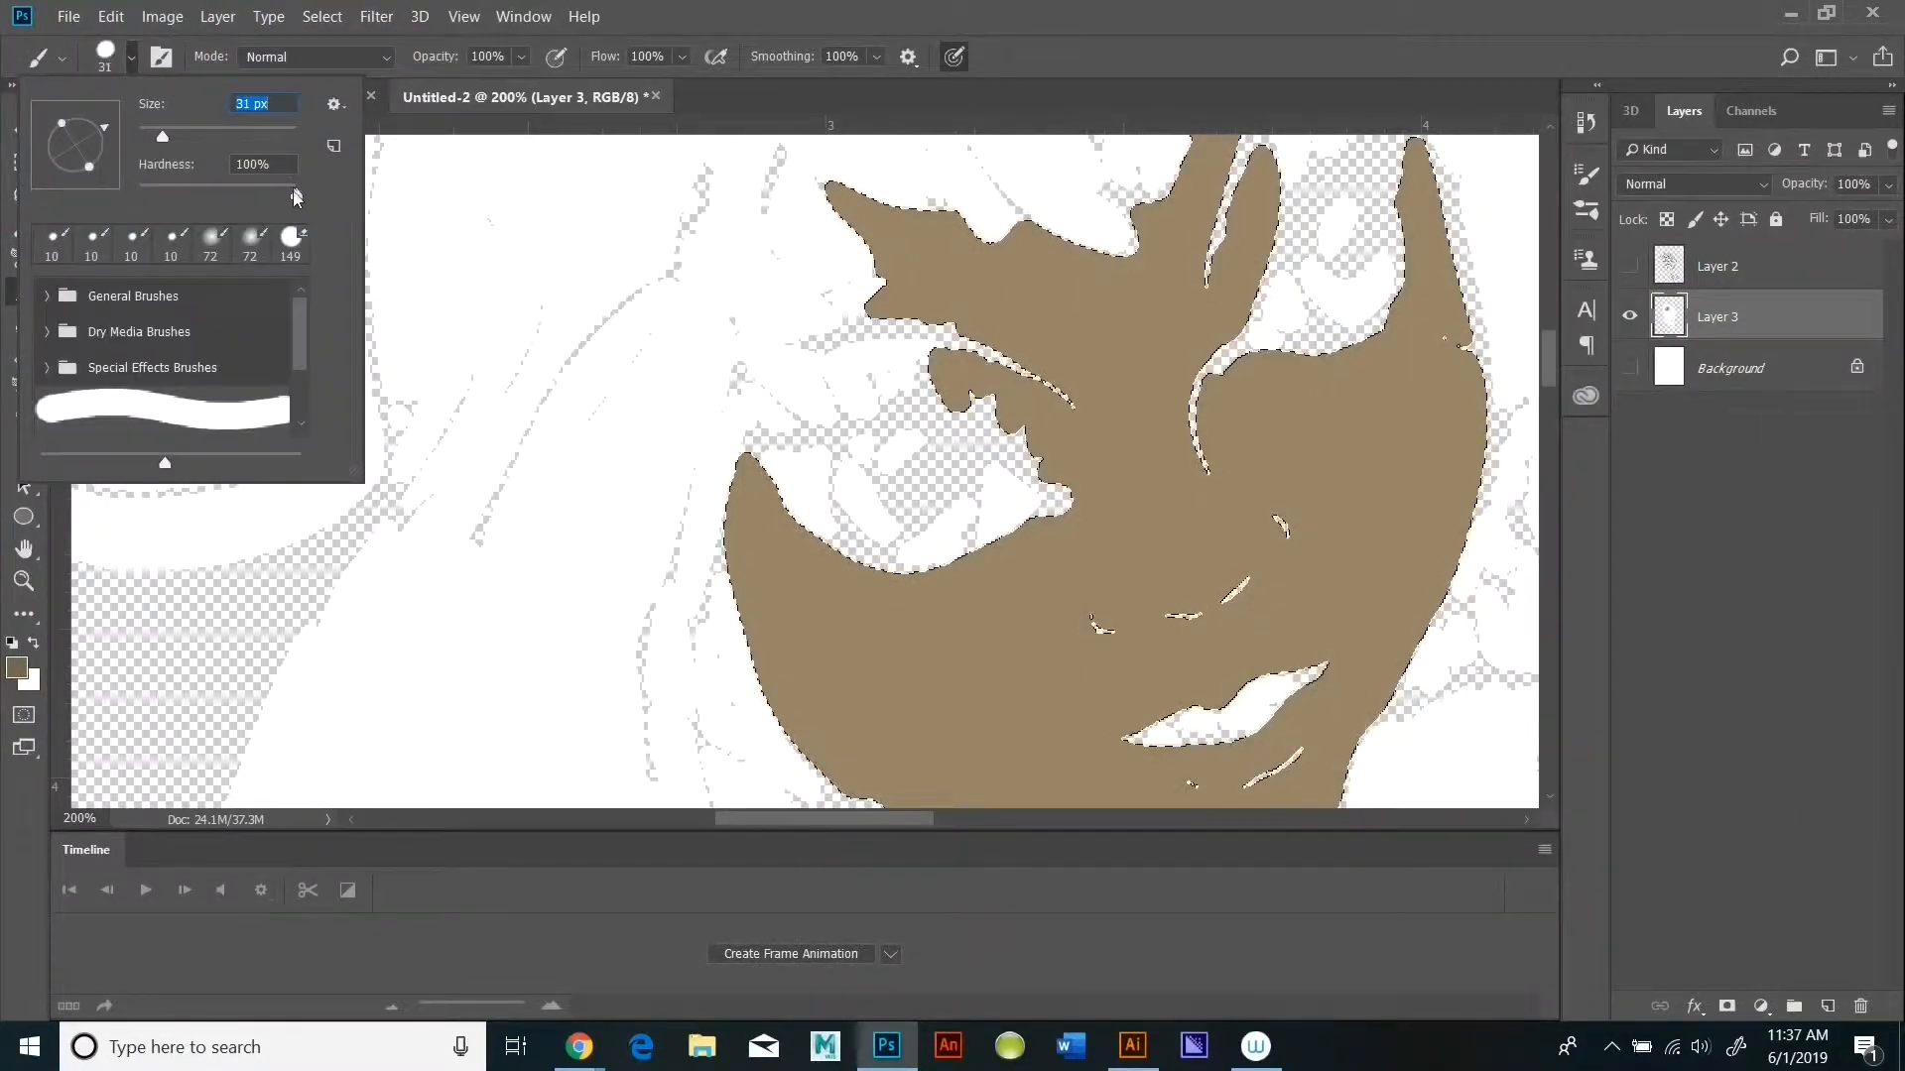
drag(296, 193, 137, 193)
click(1427, 189)
mouse_move(1419, 163)
mouse_down()
mouse_move(1483, 406)
mouse_move(1433, 635)
mouse_move(1329, 799)
mouse_up()
scroll(1549, 390, down, 3)
scroll(1549, 390, up, 1)
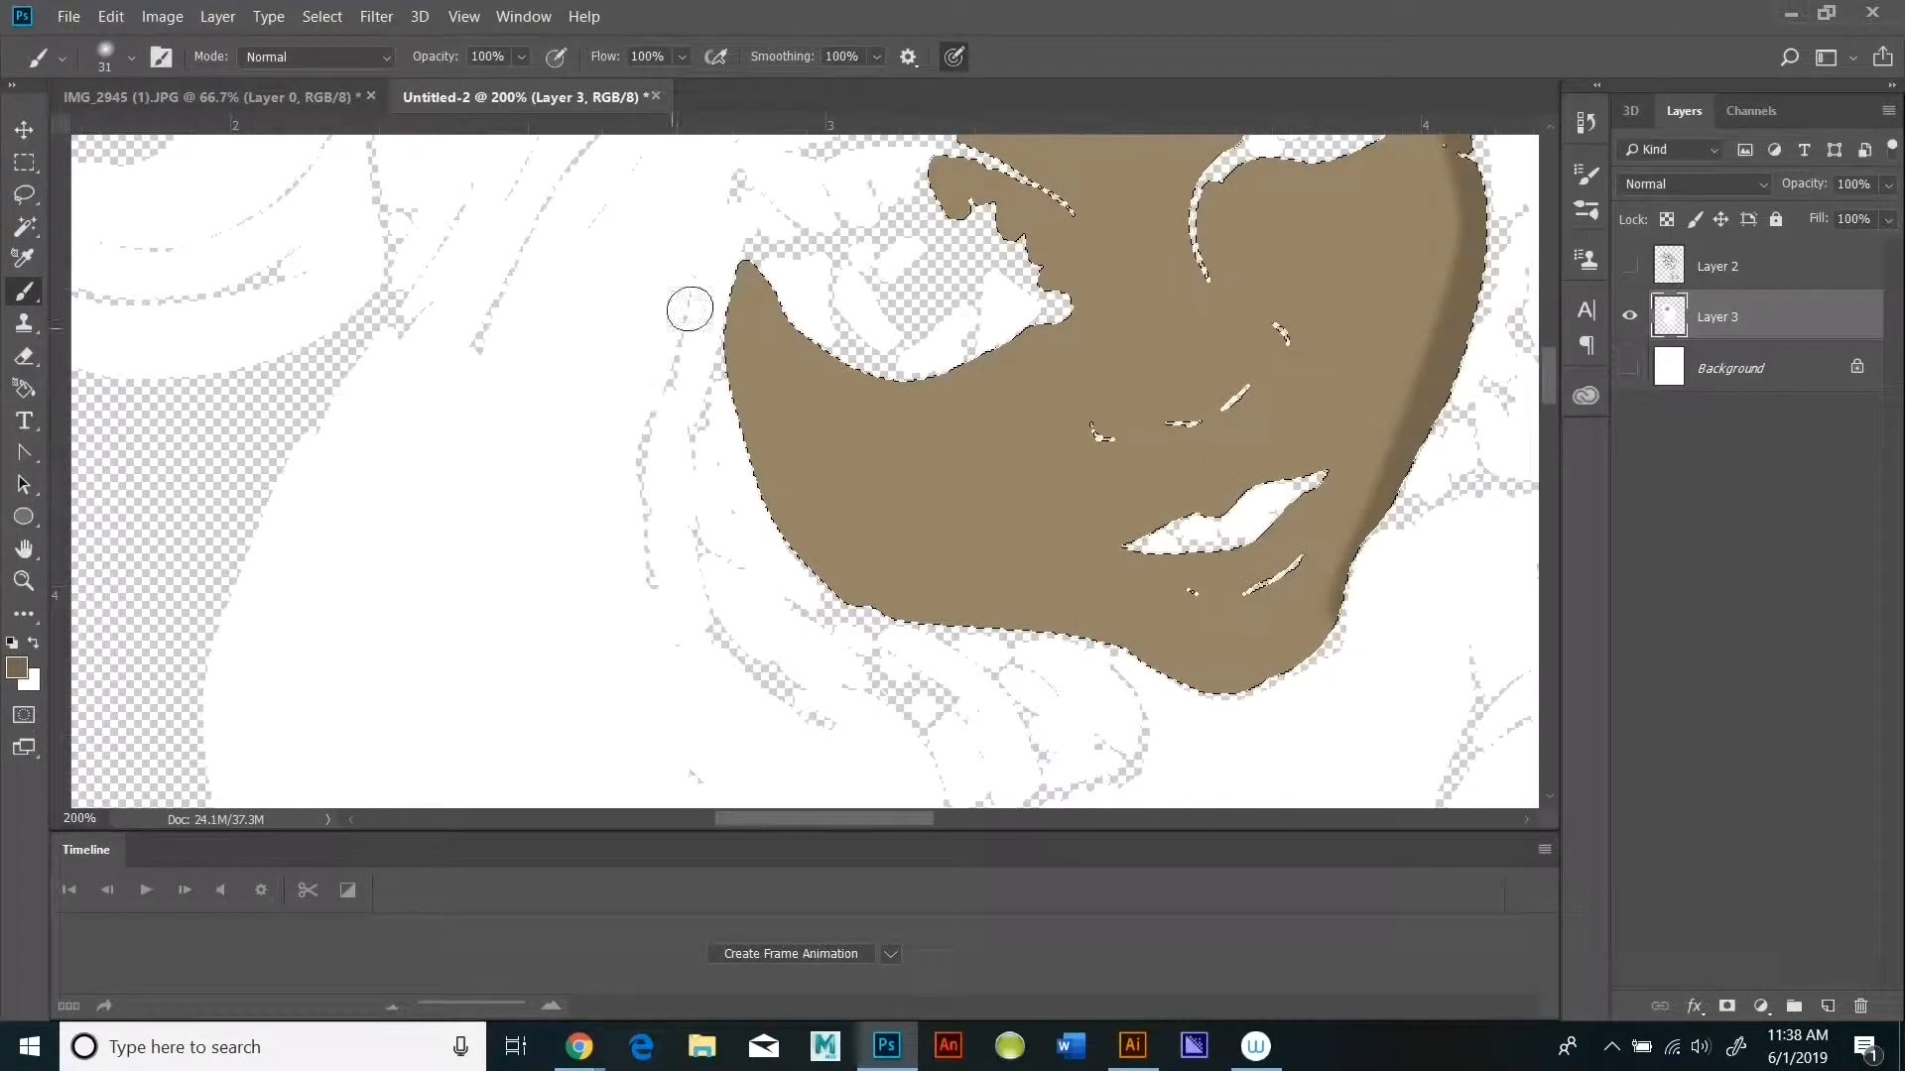
mouse_move(739, 266)
mouse_down()
mouse_move(737, 368)
mouse_move(777, 511)
mouse_move(873, 632)
mouse_move(1139, 640)
mouse_up()
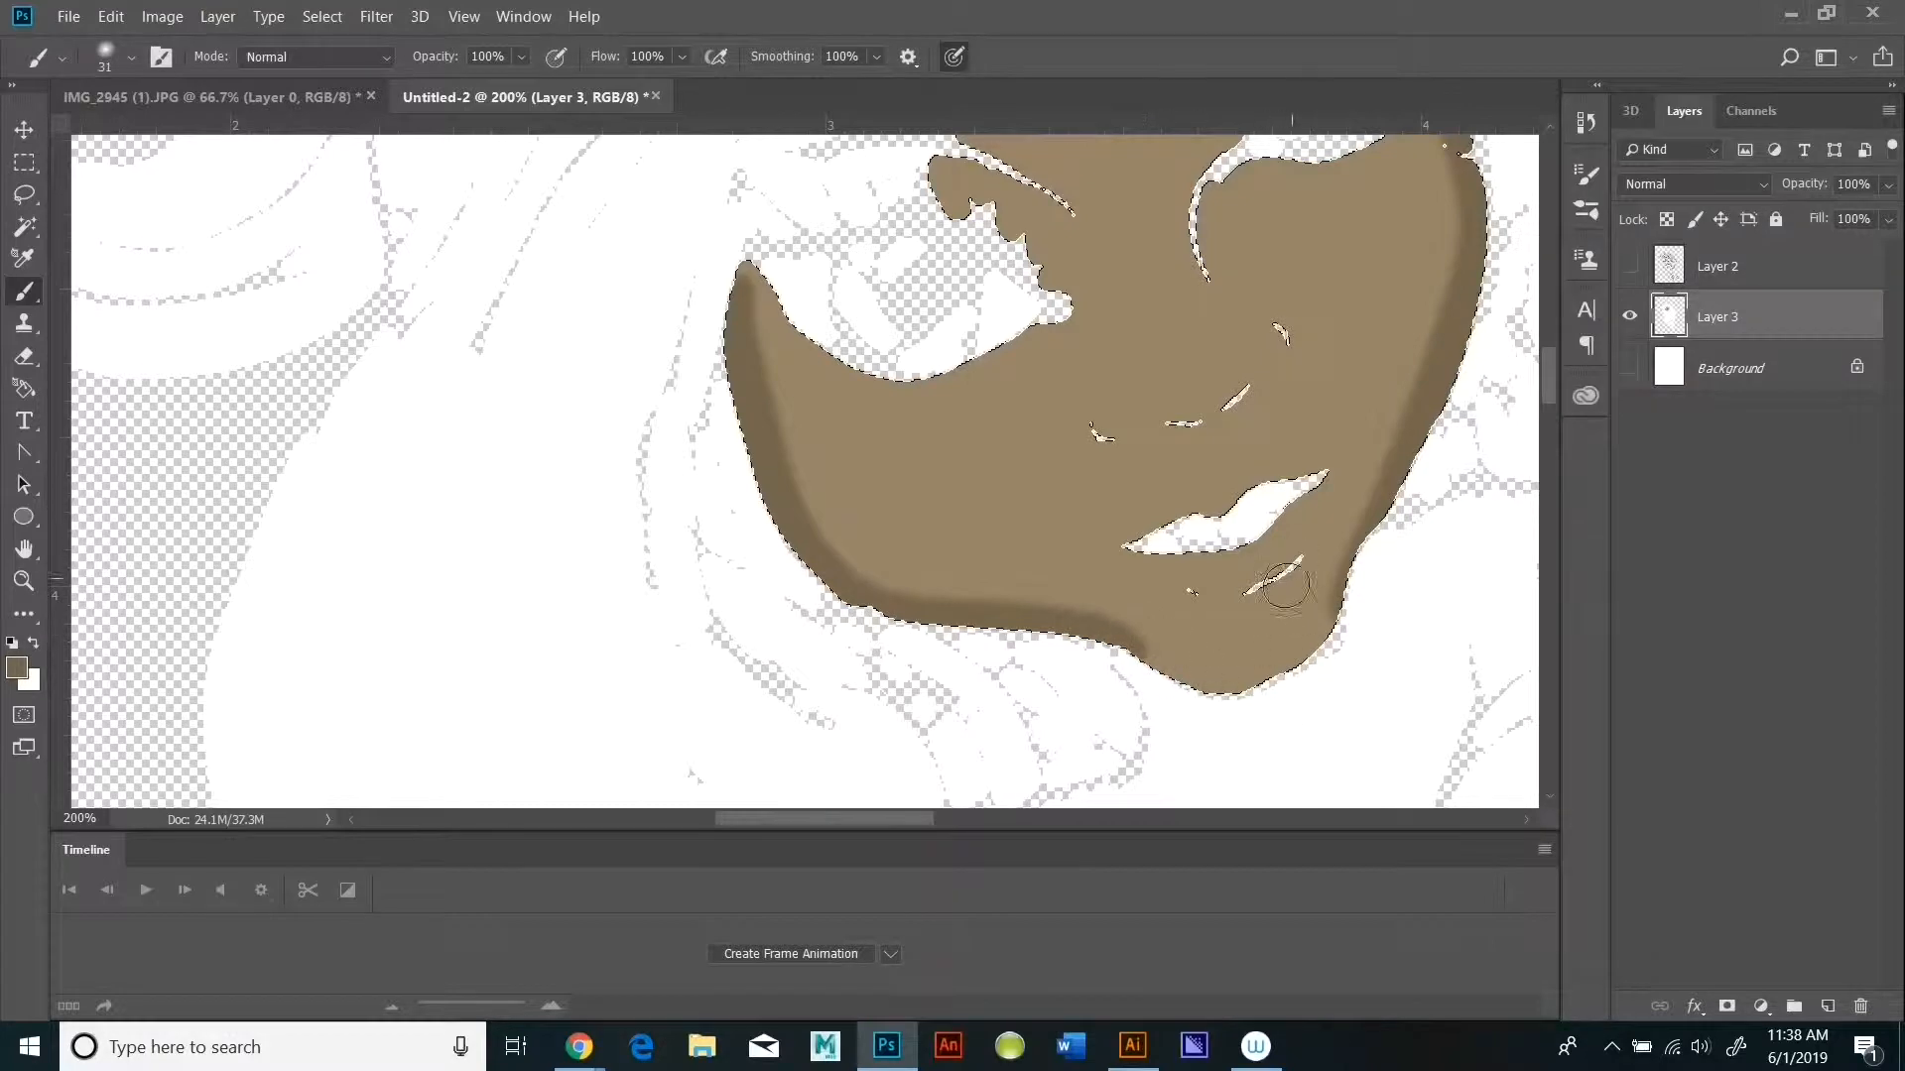
click(1586, 395)
scroll(1532, 401, up, 5)
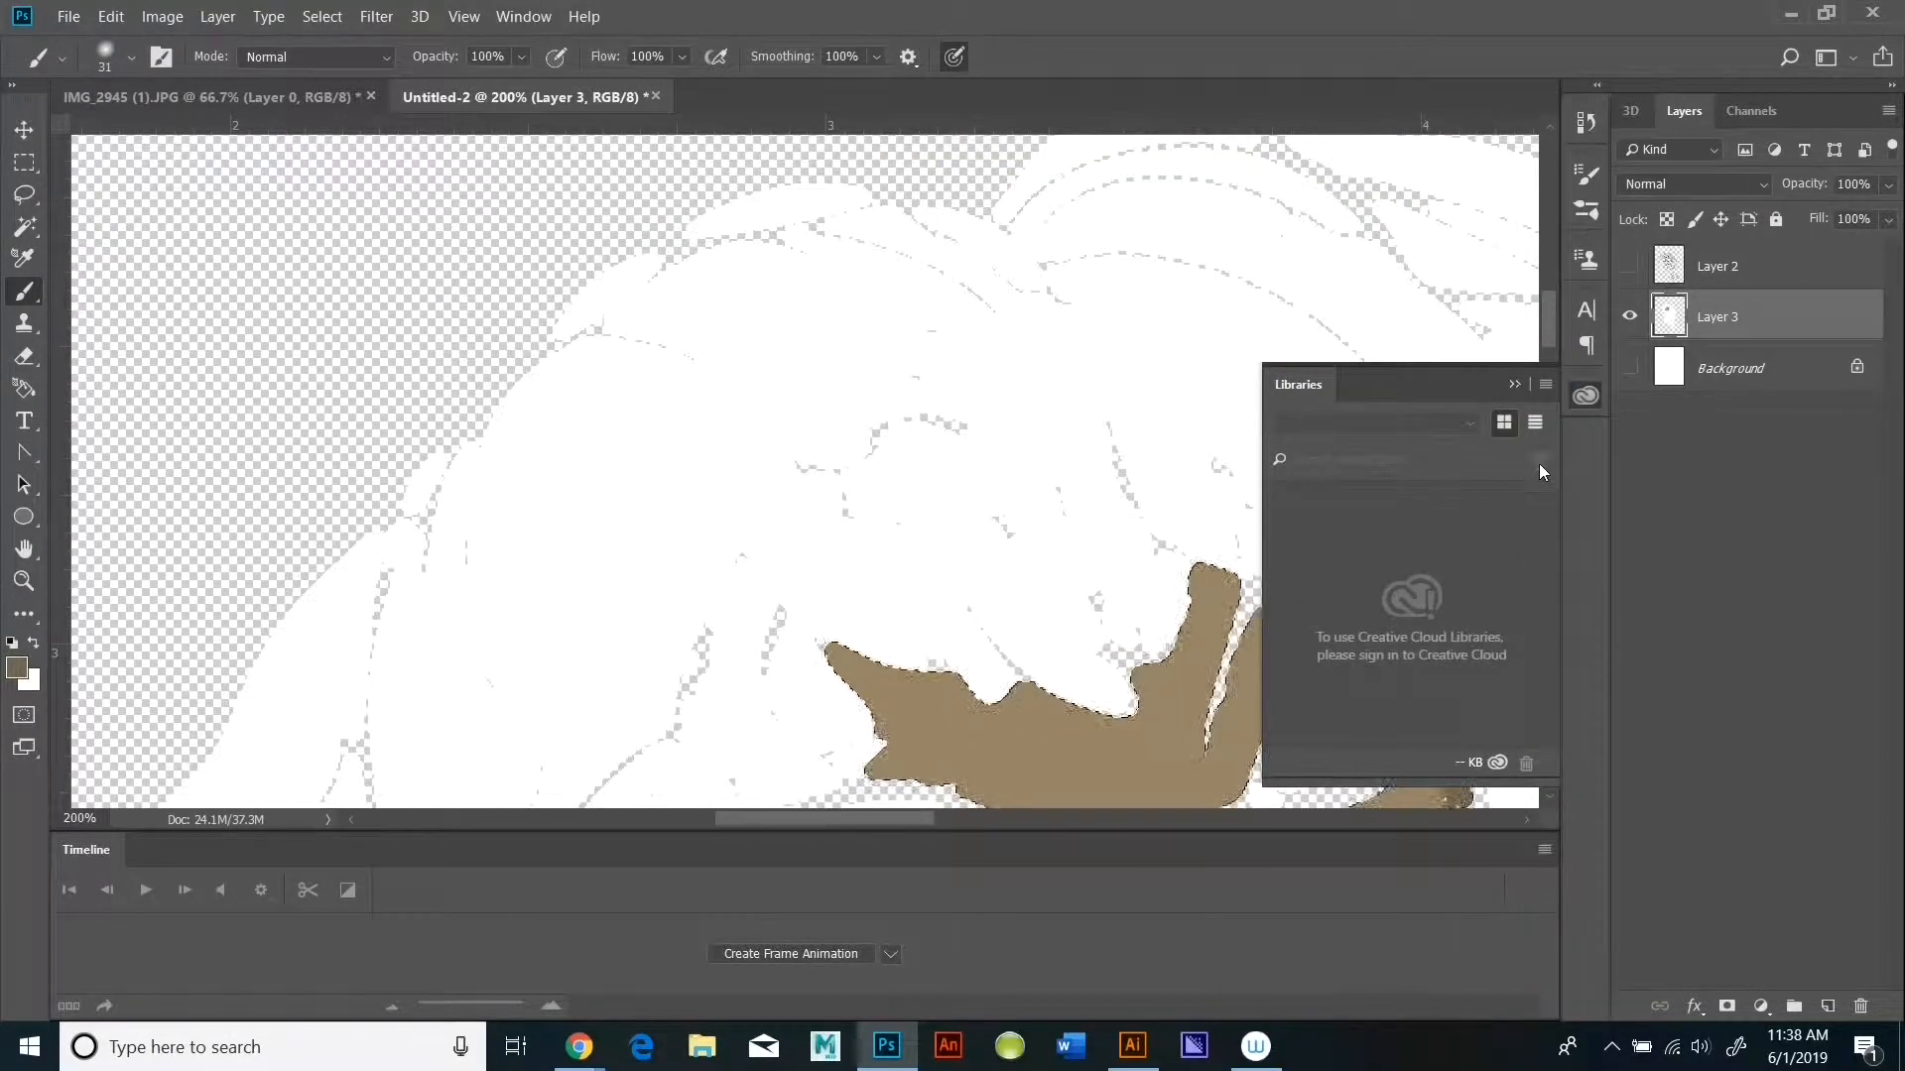
click(1522, 390)
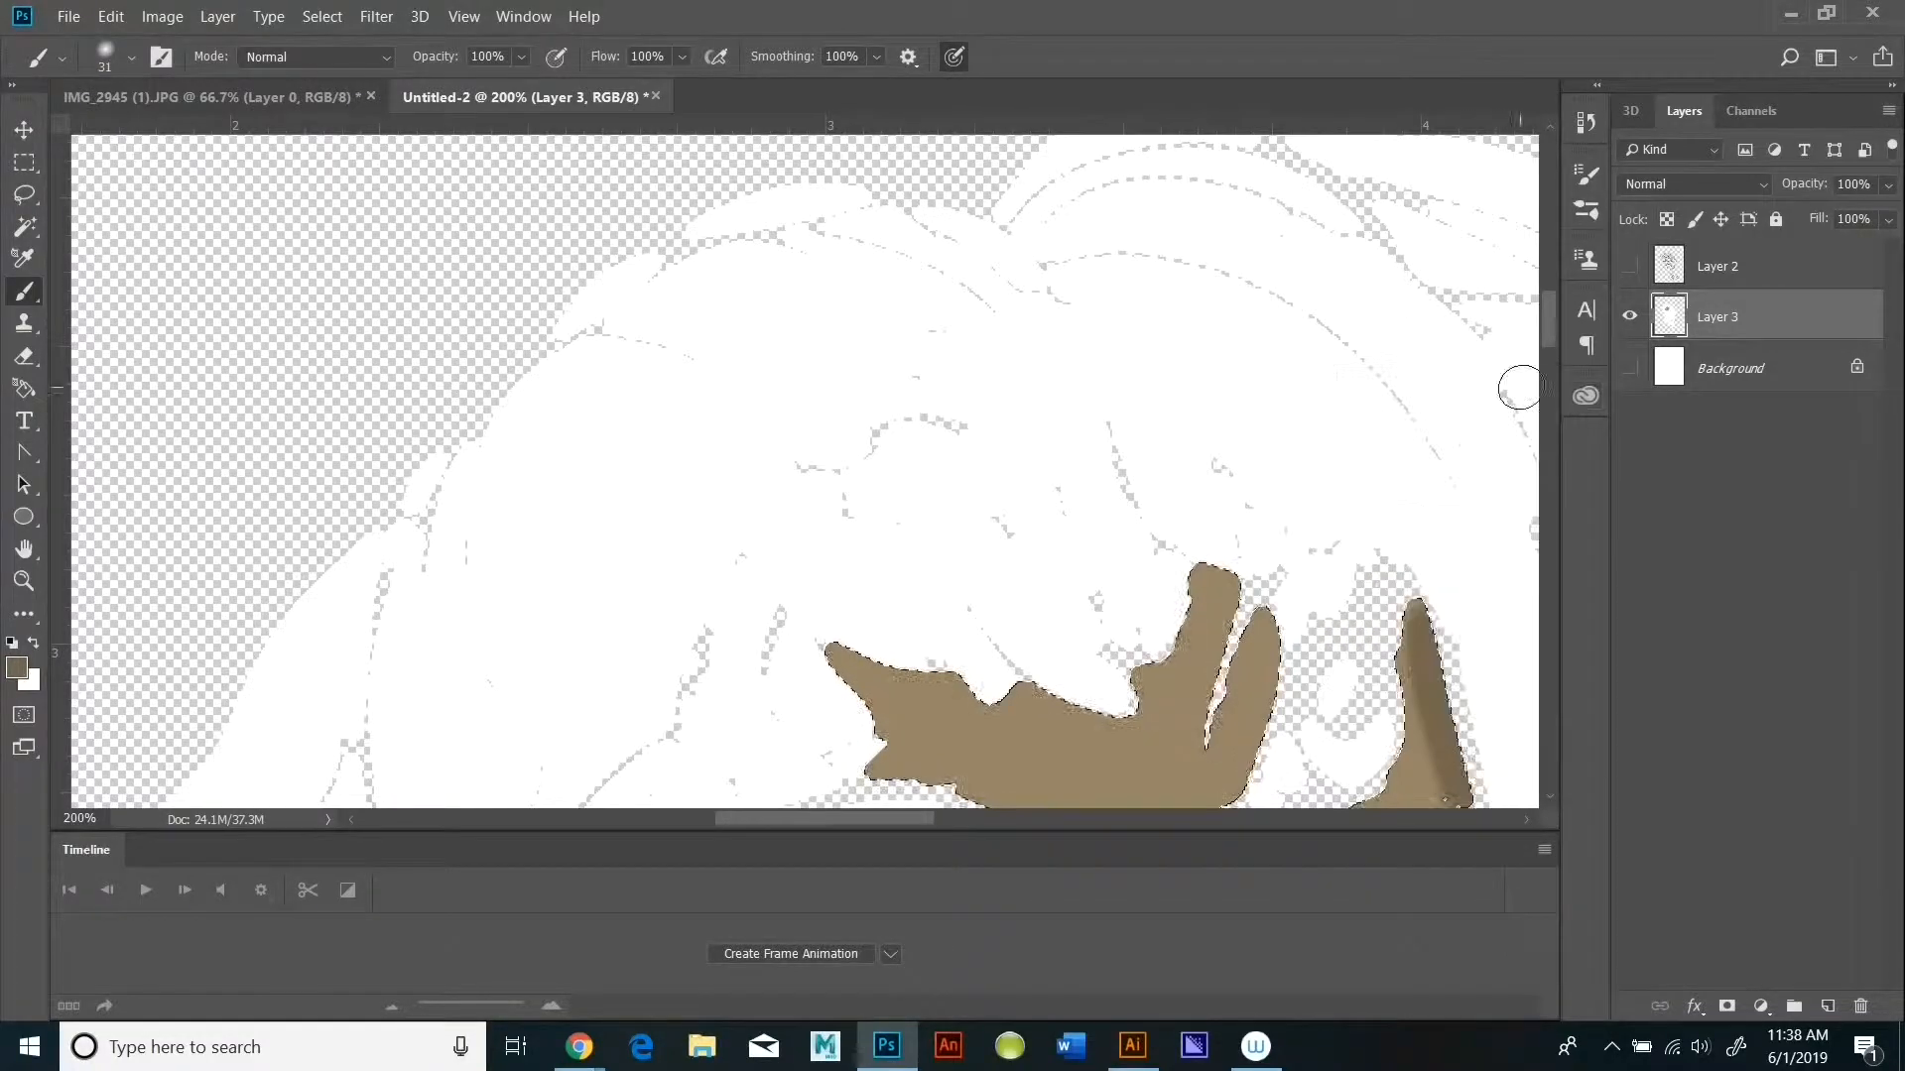
Step: Shade below the lower lip, and with a 15 px brush shade under both eyes and around the nose
scroll(1518, 383, down, 5)
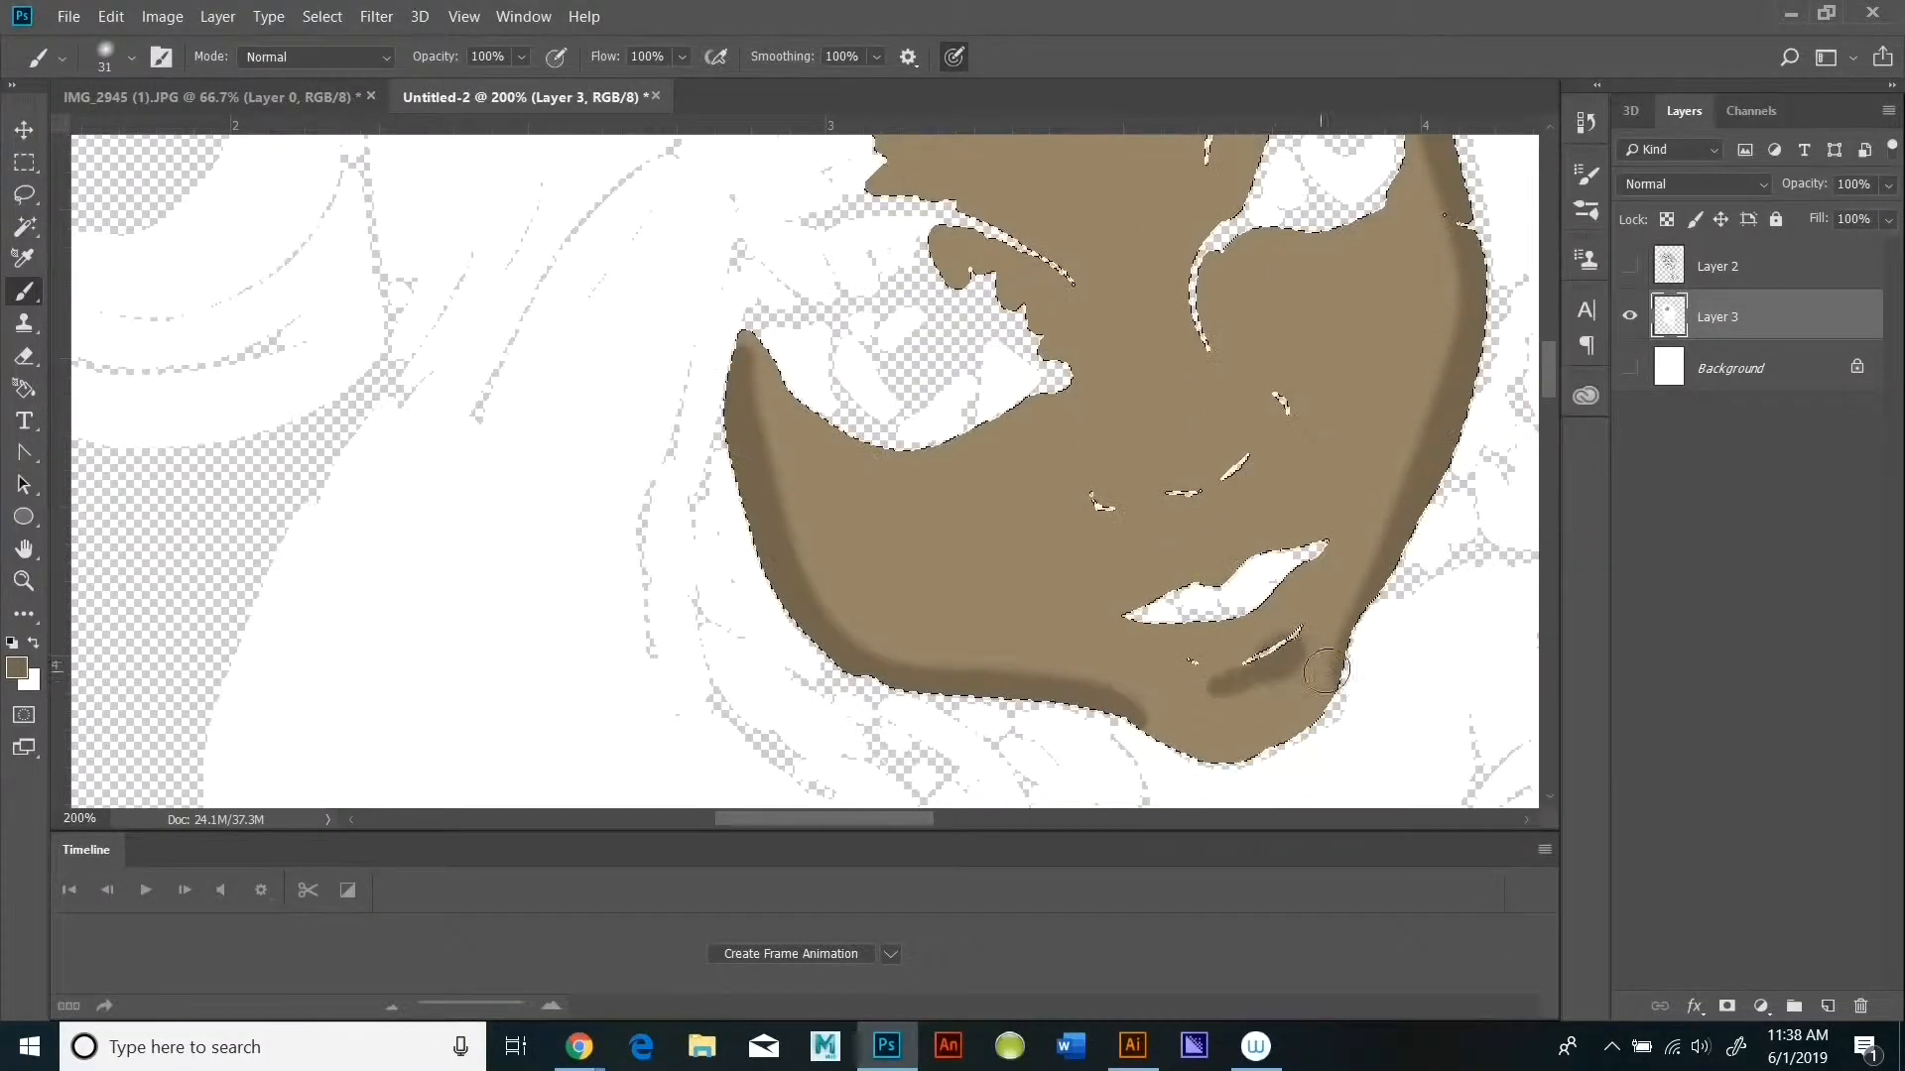
scroll(1202, 680, up, 2)
click(131, 57)
drag(163, 137, 150, 139)
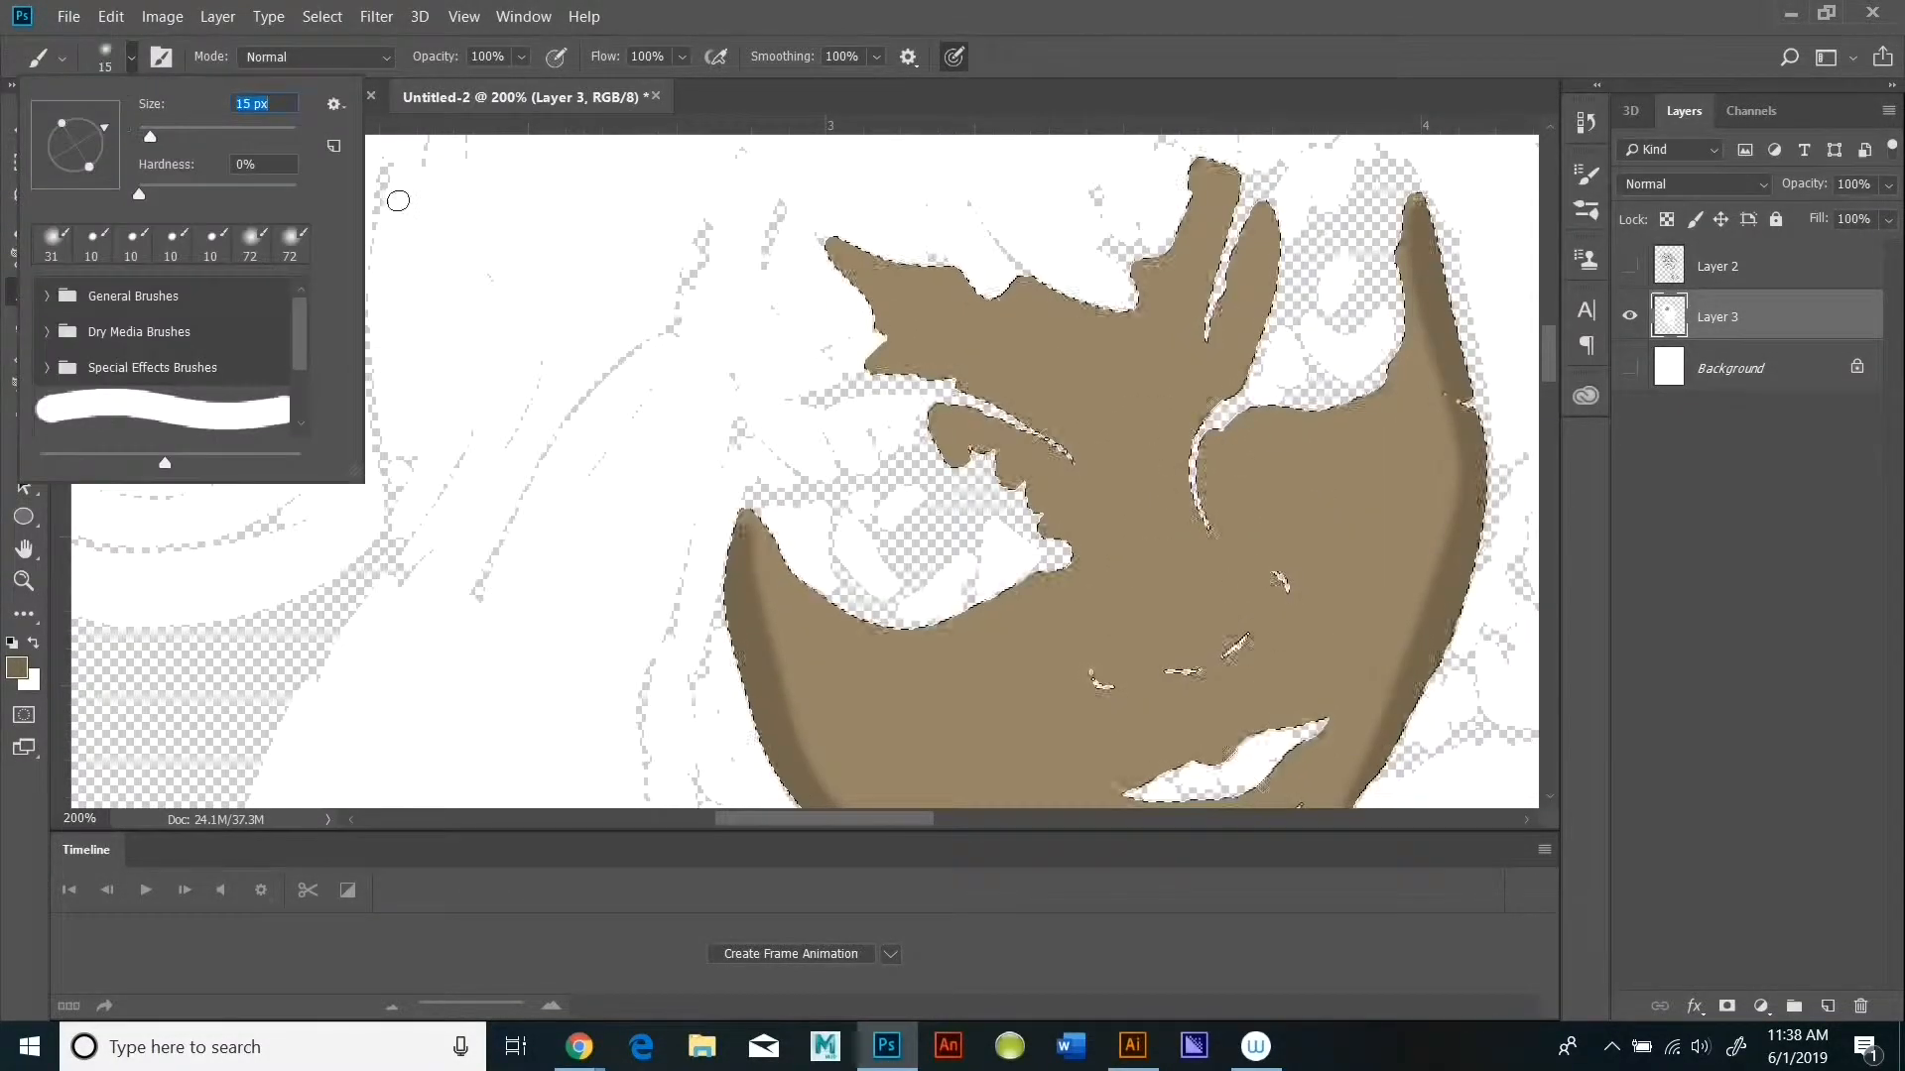
click(400, 196)
drag(1401, 365, 1301, 417)
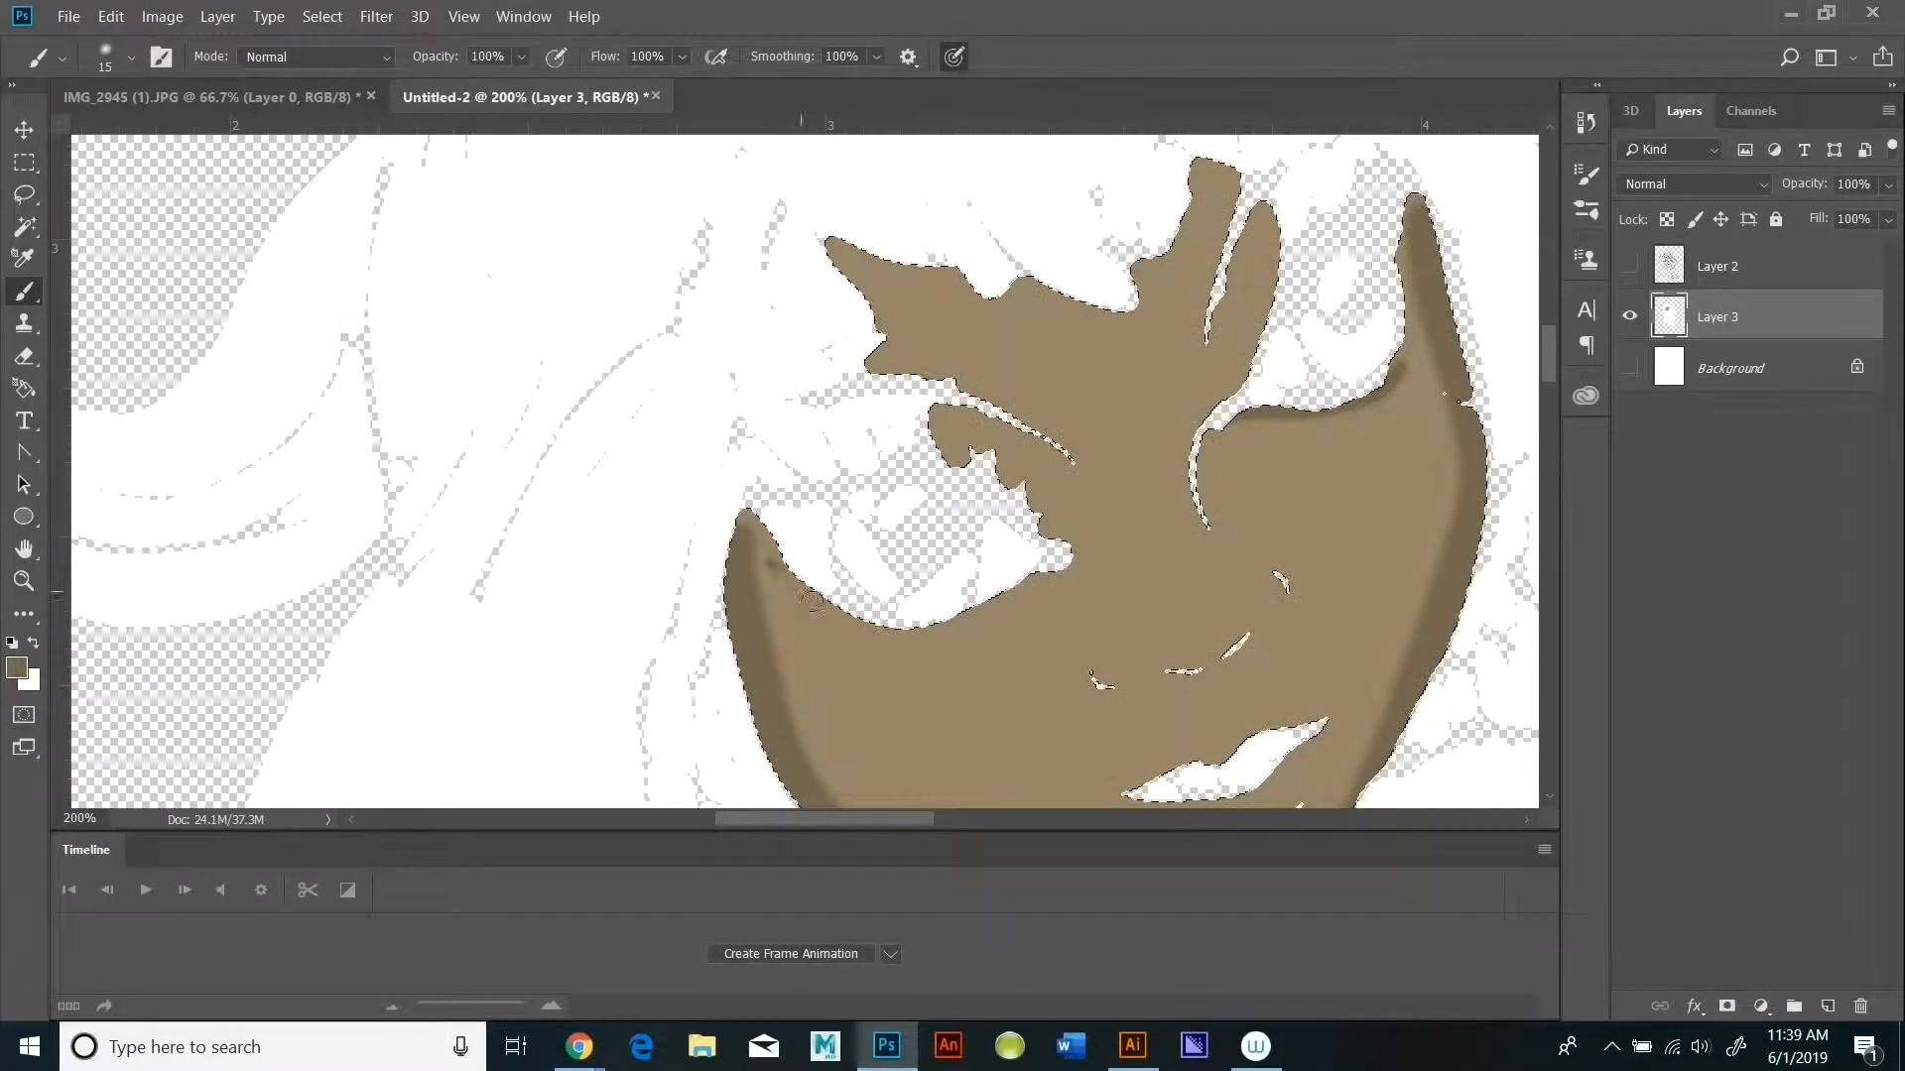
click(1199, 472)
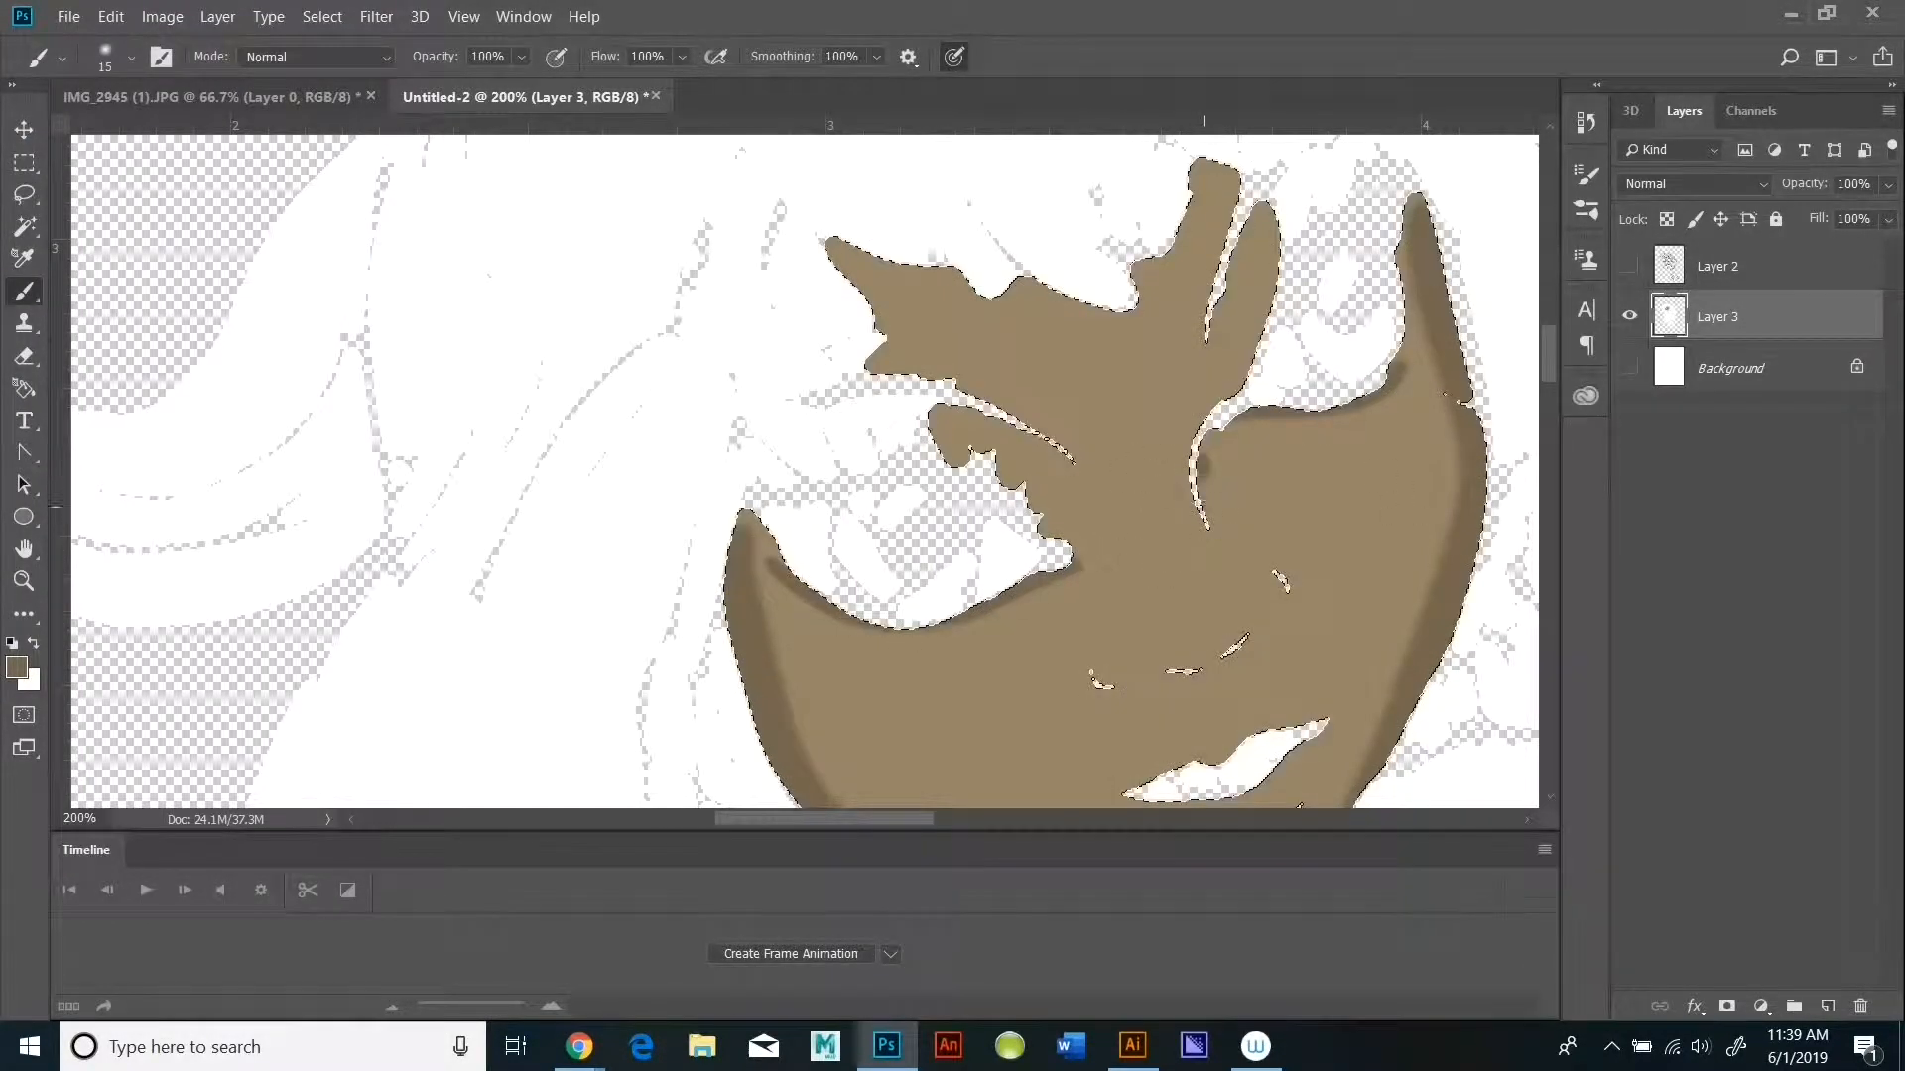
drag(1116, 482, 1111, 536)
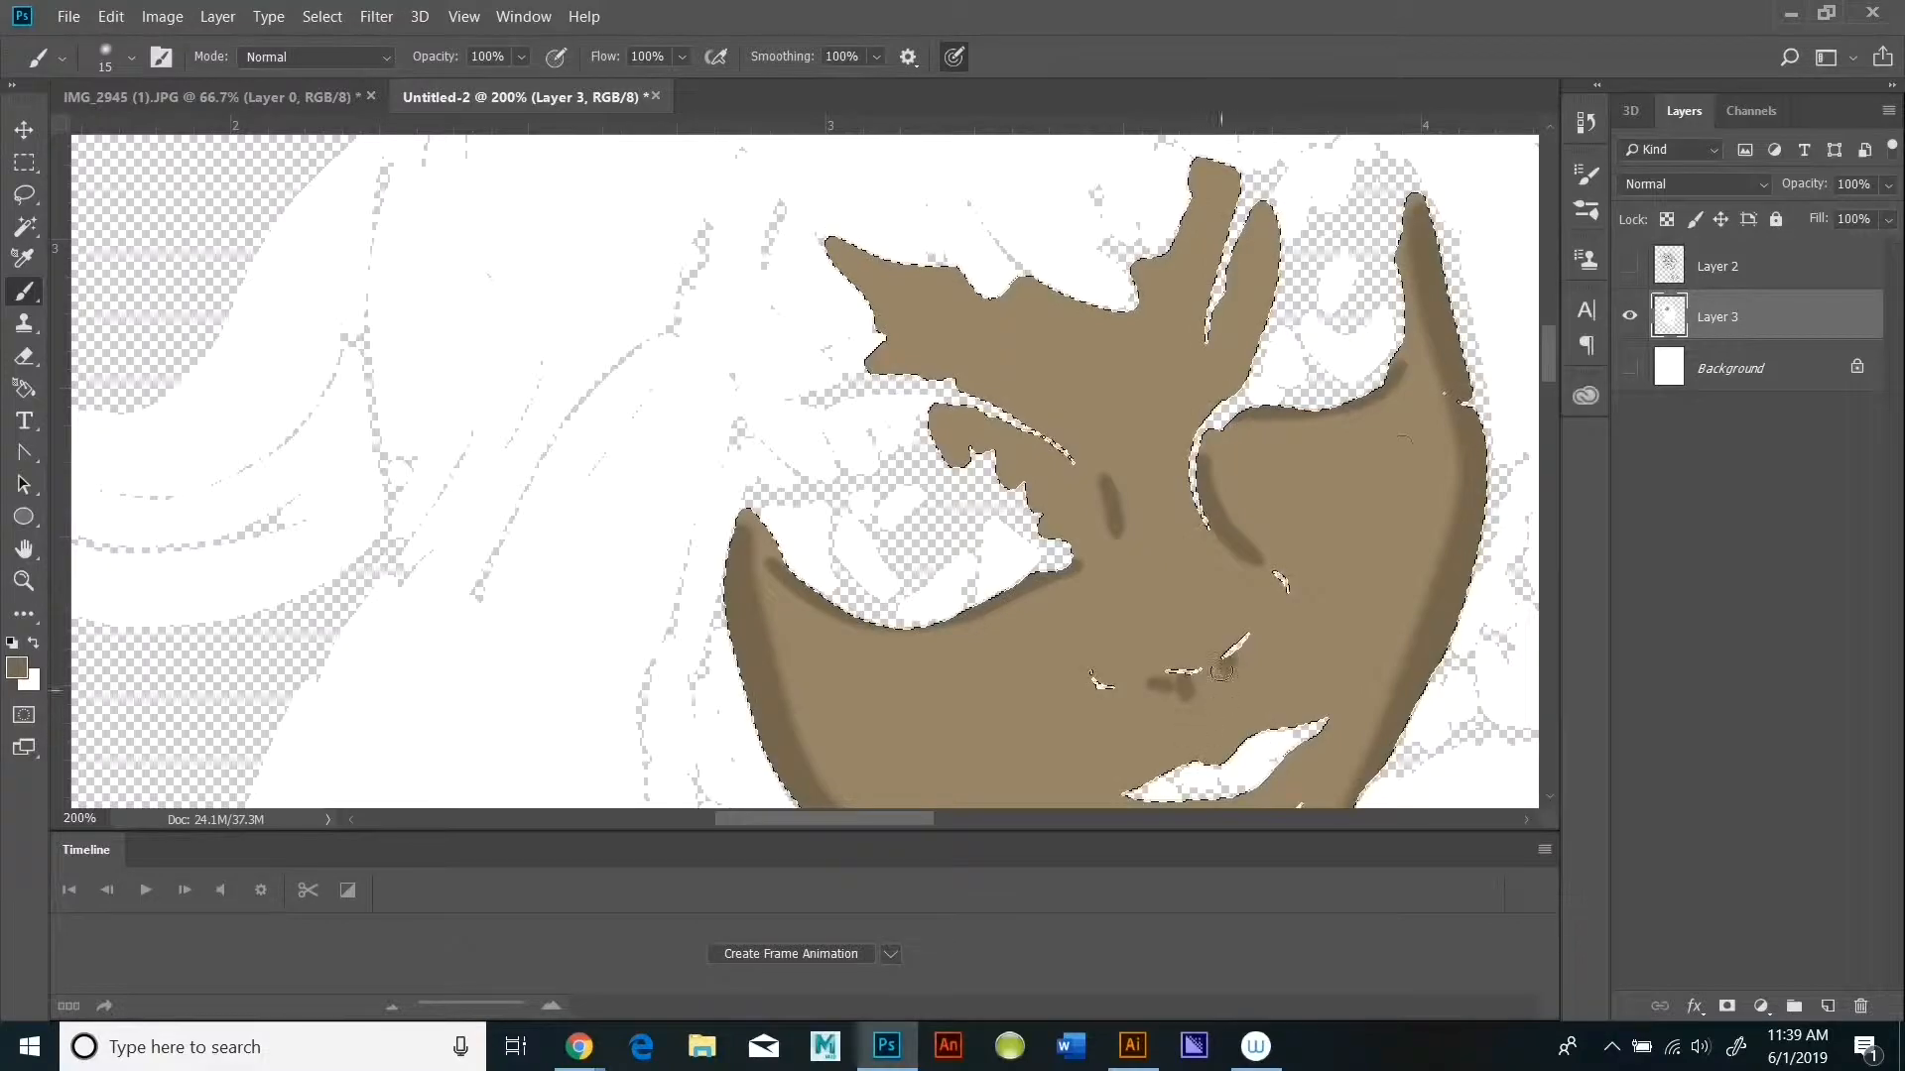
Step: Show the line art on Layer 2 and shade the forehead along the hairline on Layer 3
click(1629, 265)
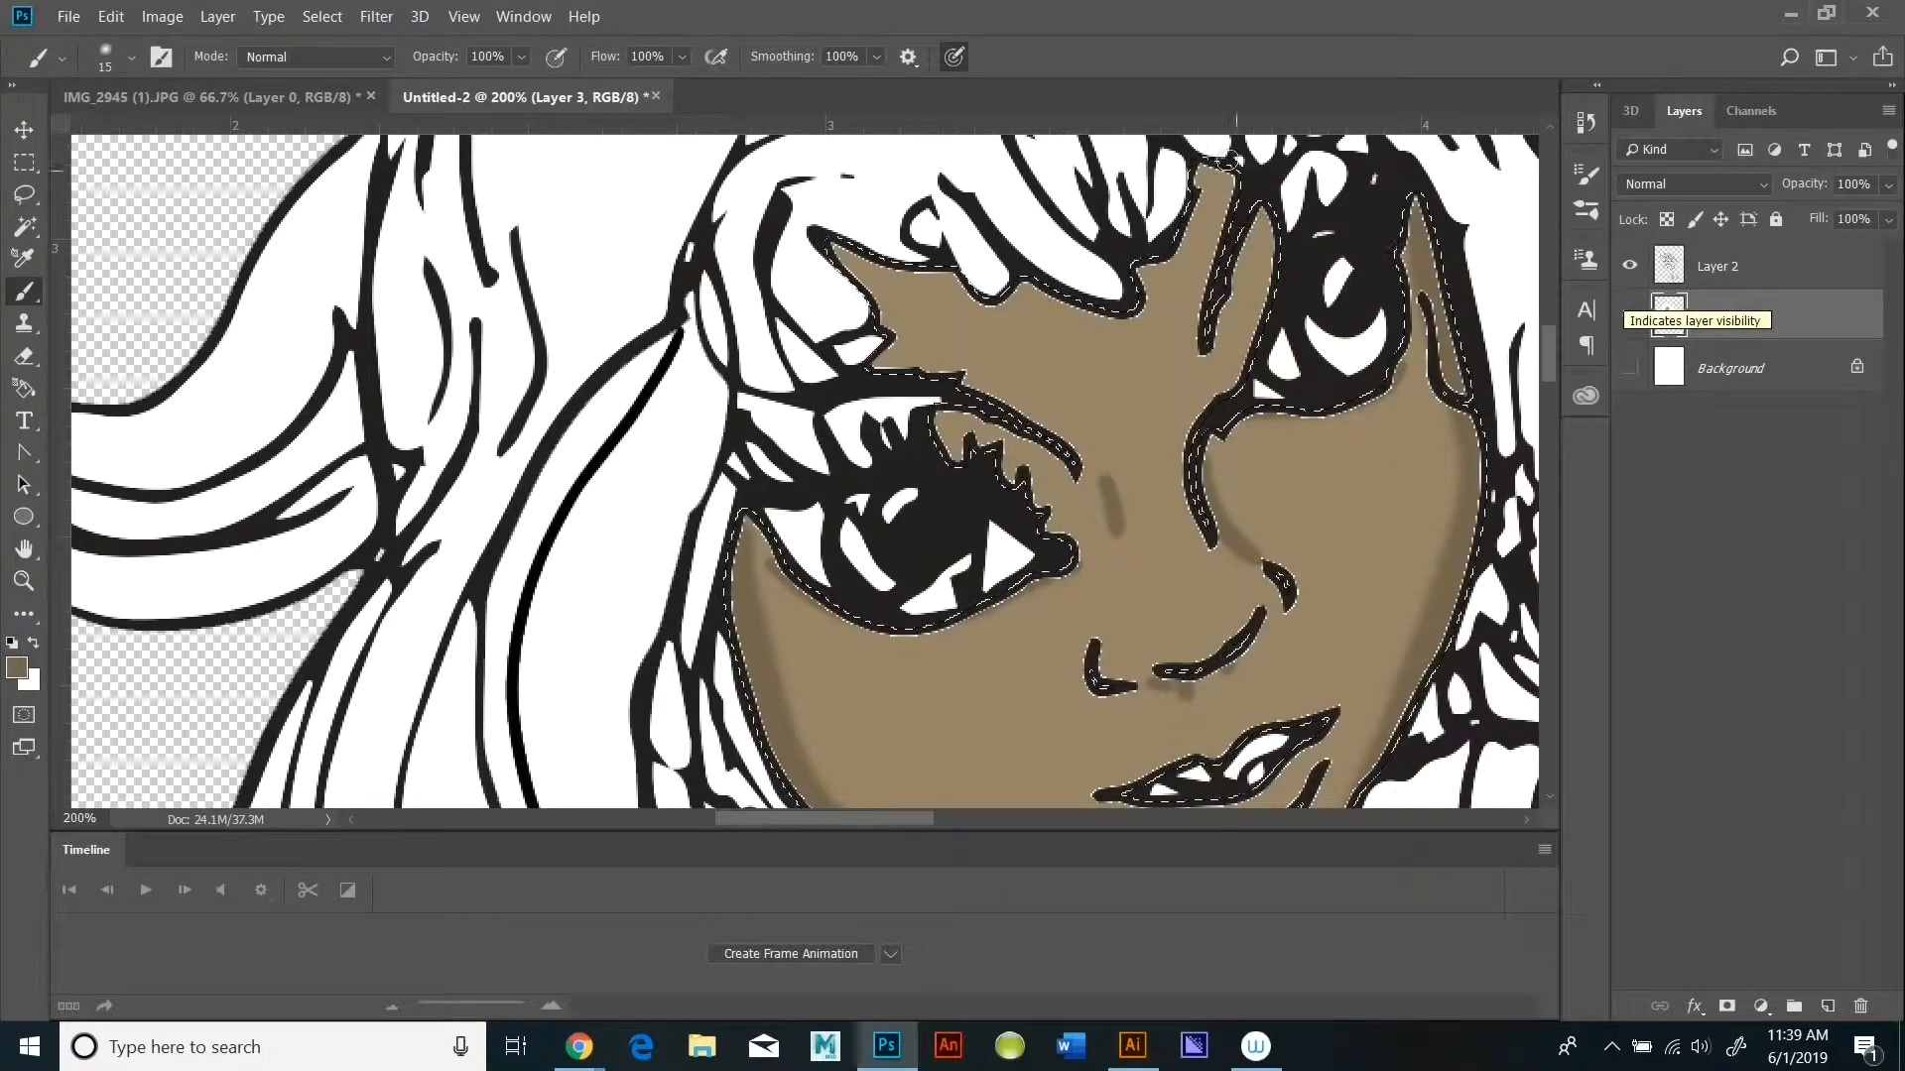
click(1629, 315)
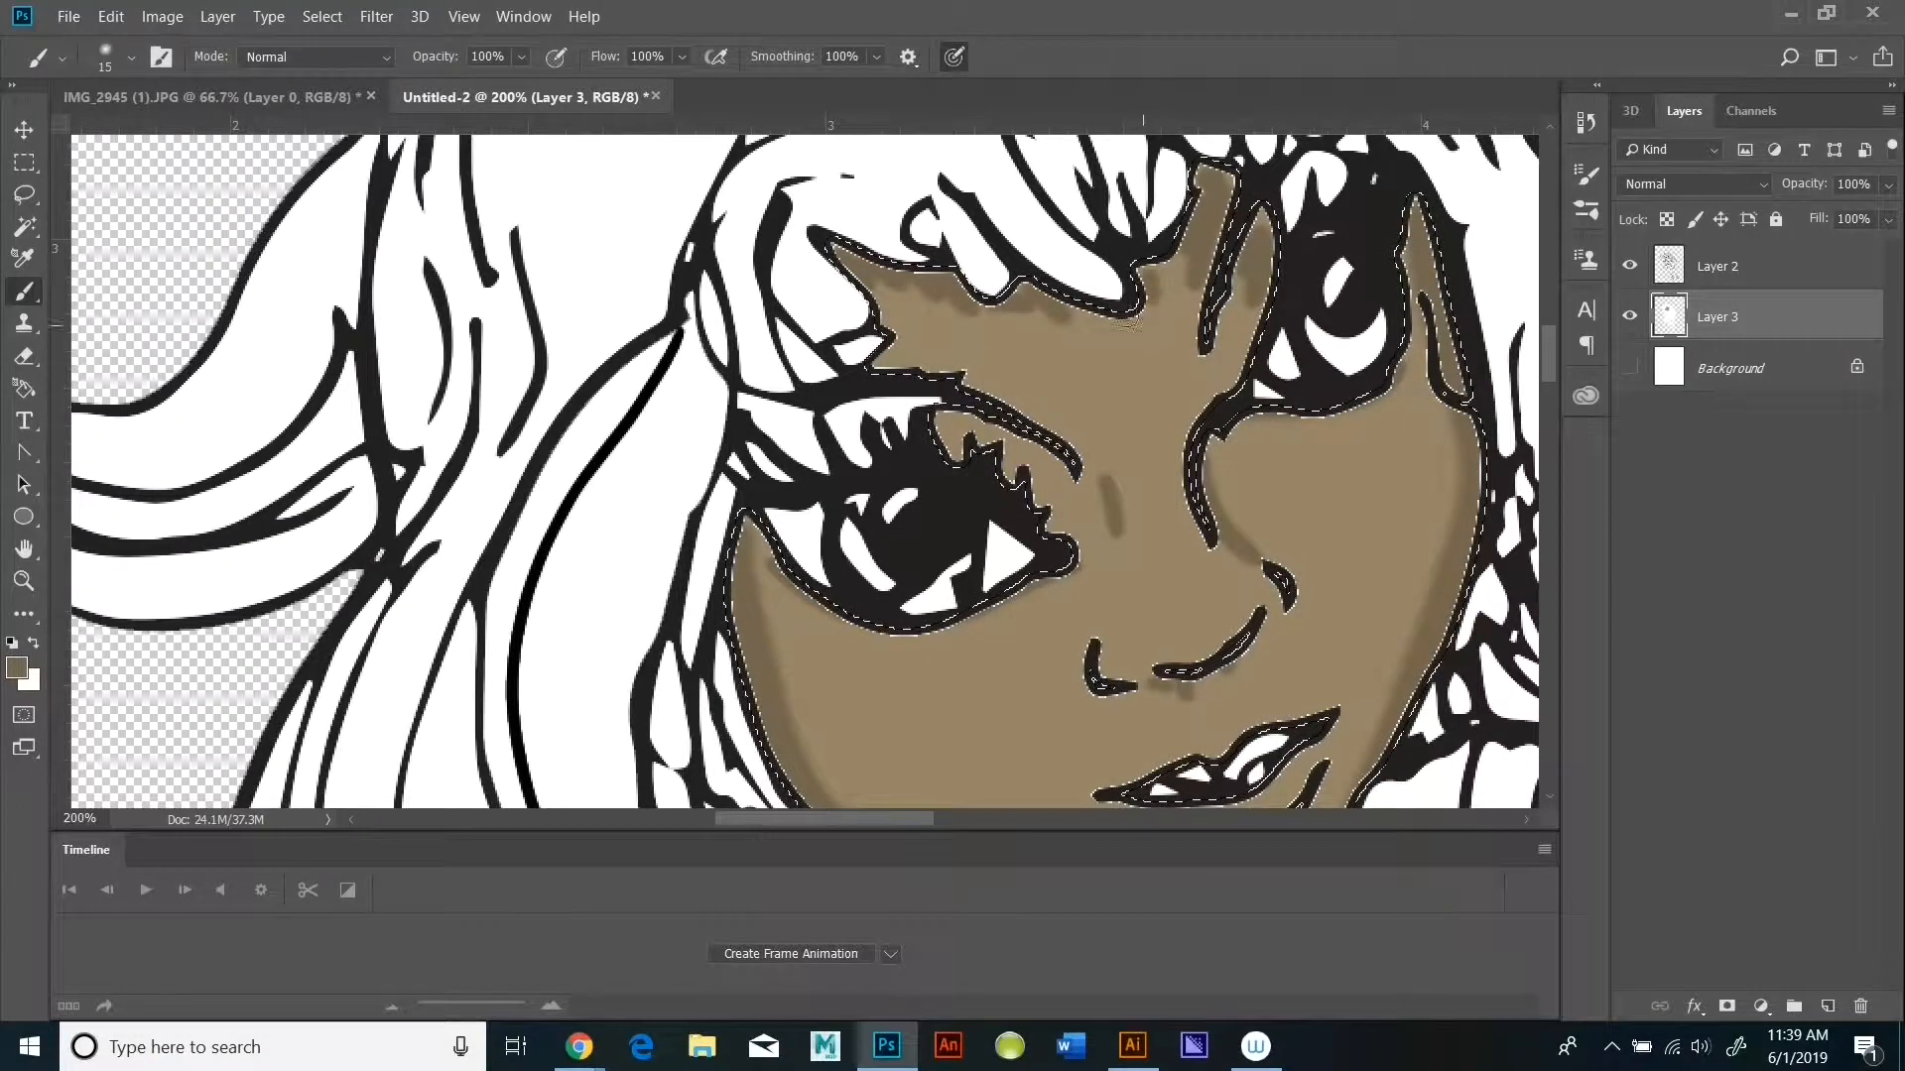
drag(885, 358, 909, 340)
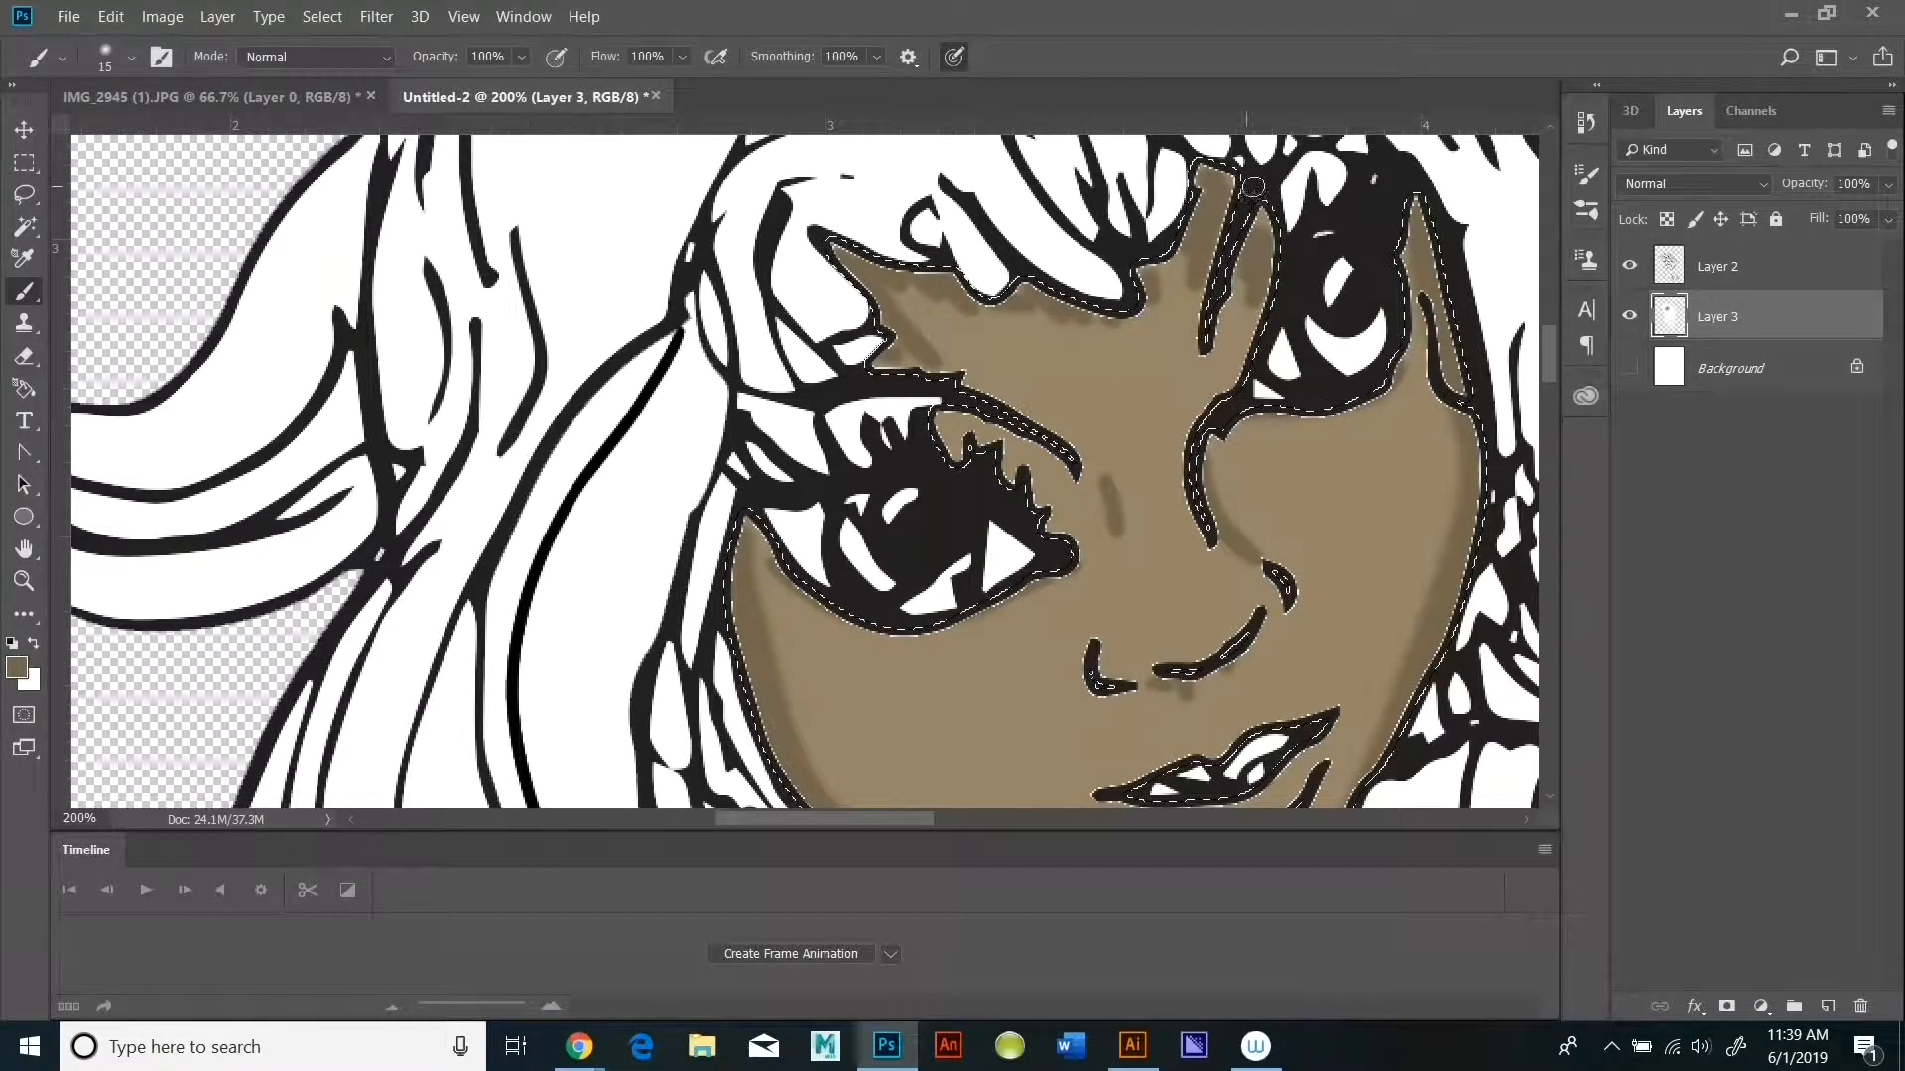
Step: Create a new layer named Layer 4 above Layer 3 and restore the face selection on it
click(217, 15)
mouse_move(234, 43)
click(744, 43)
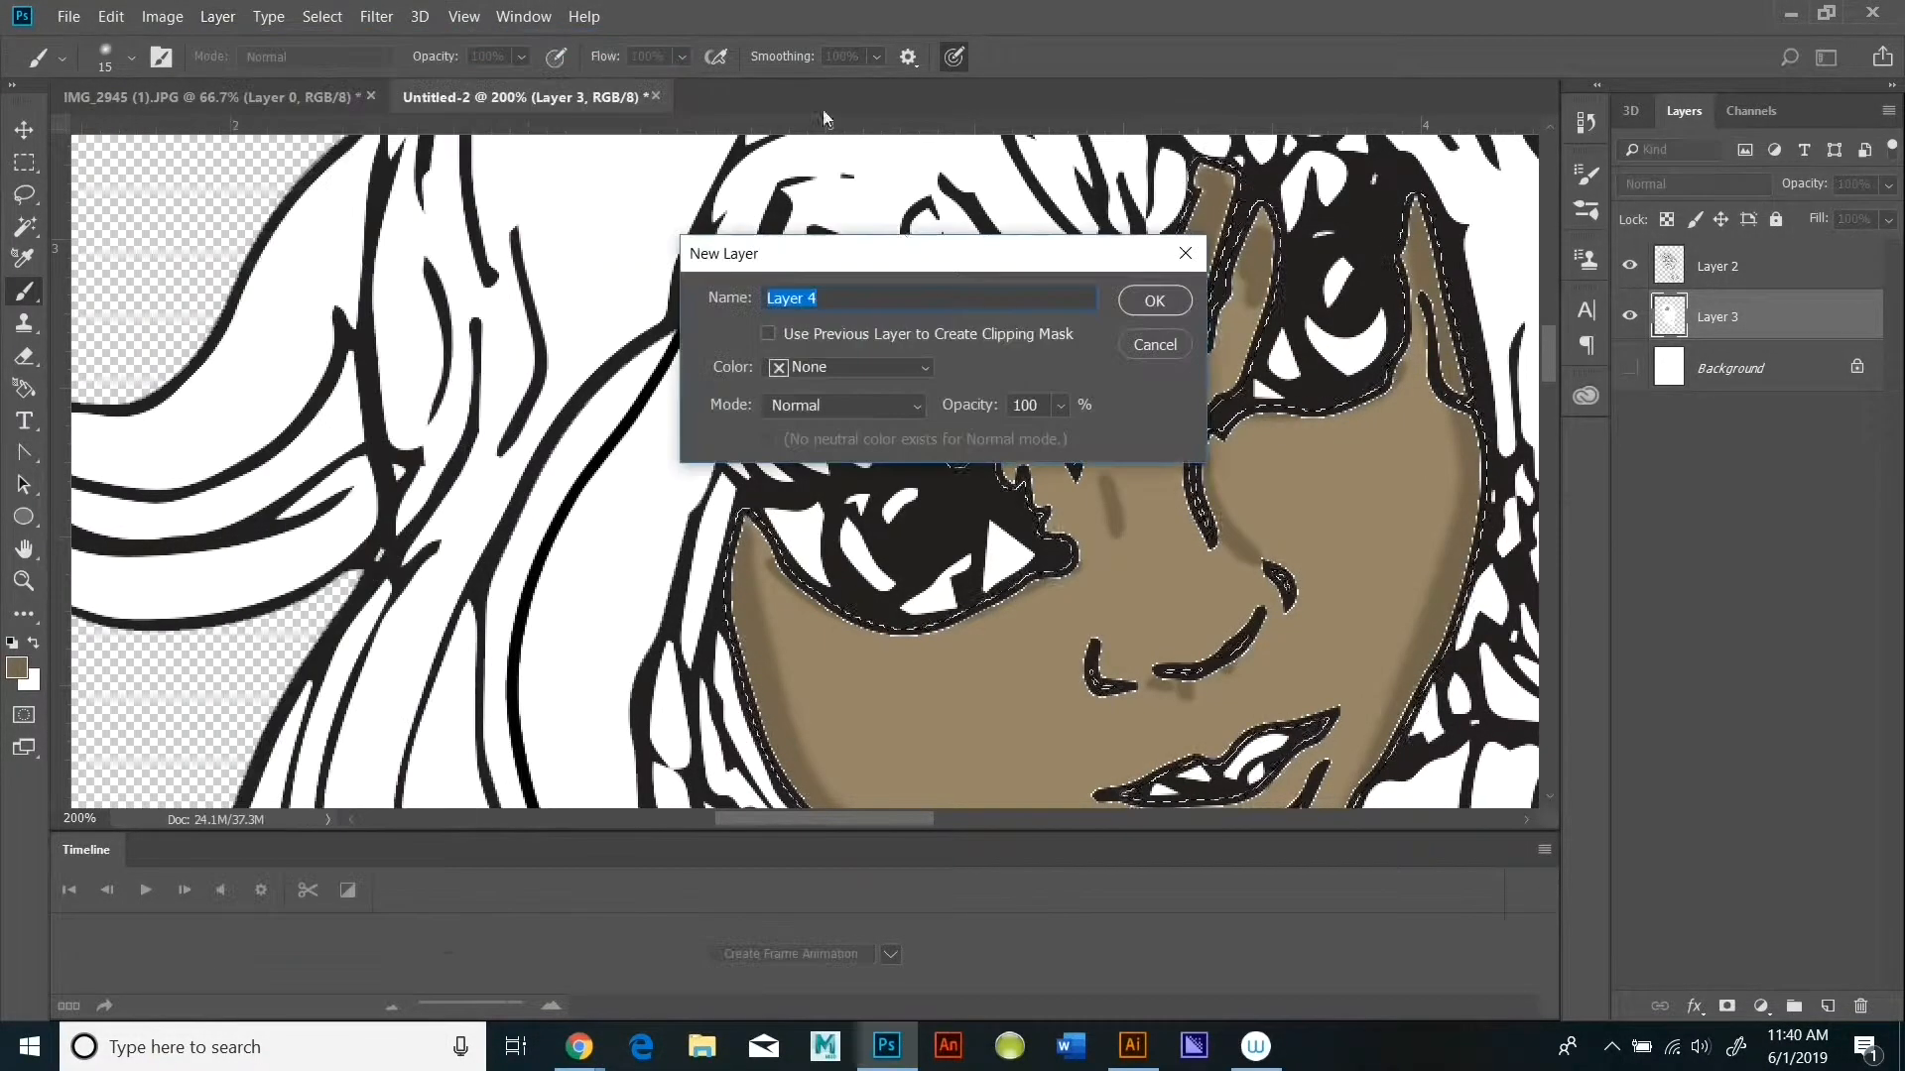
key(Return)
click(322, 16)
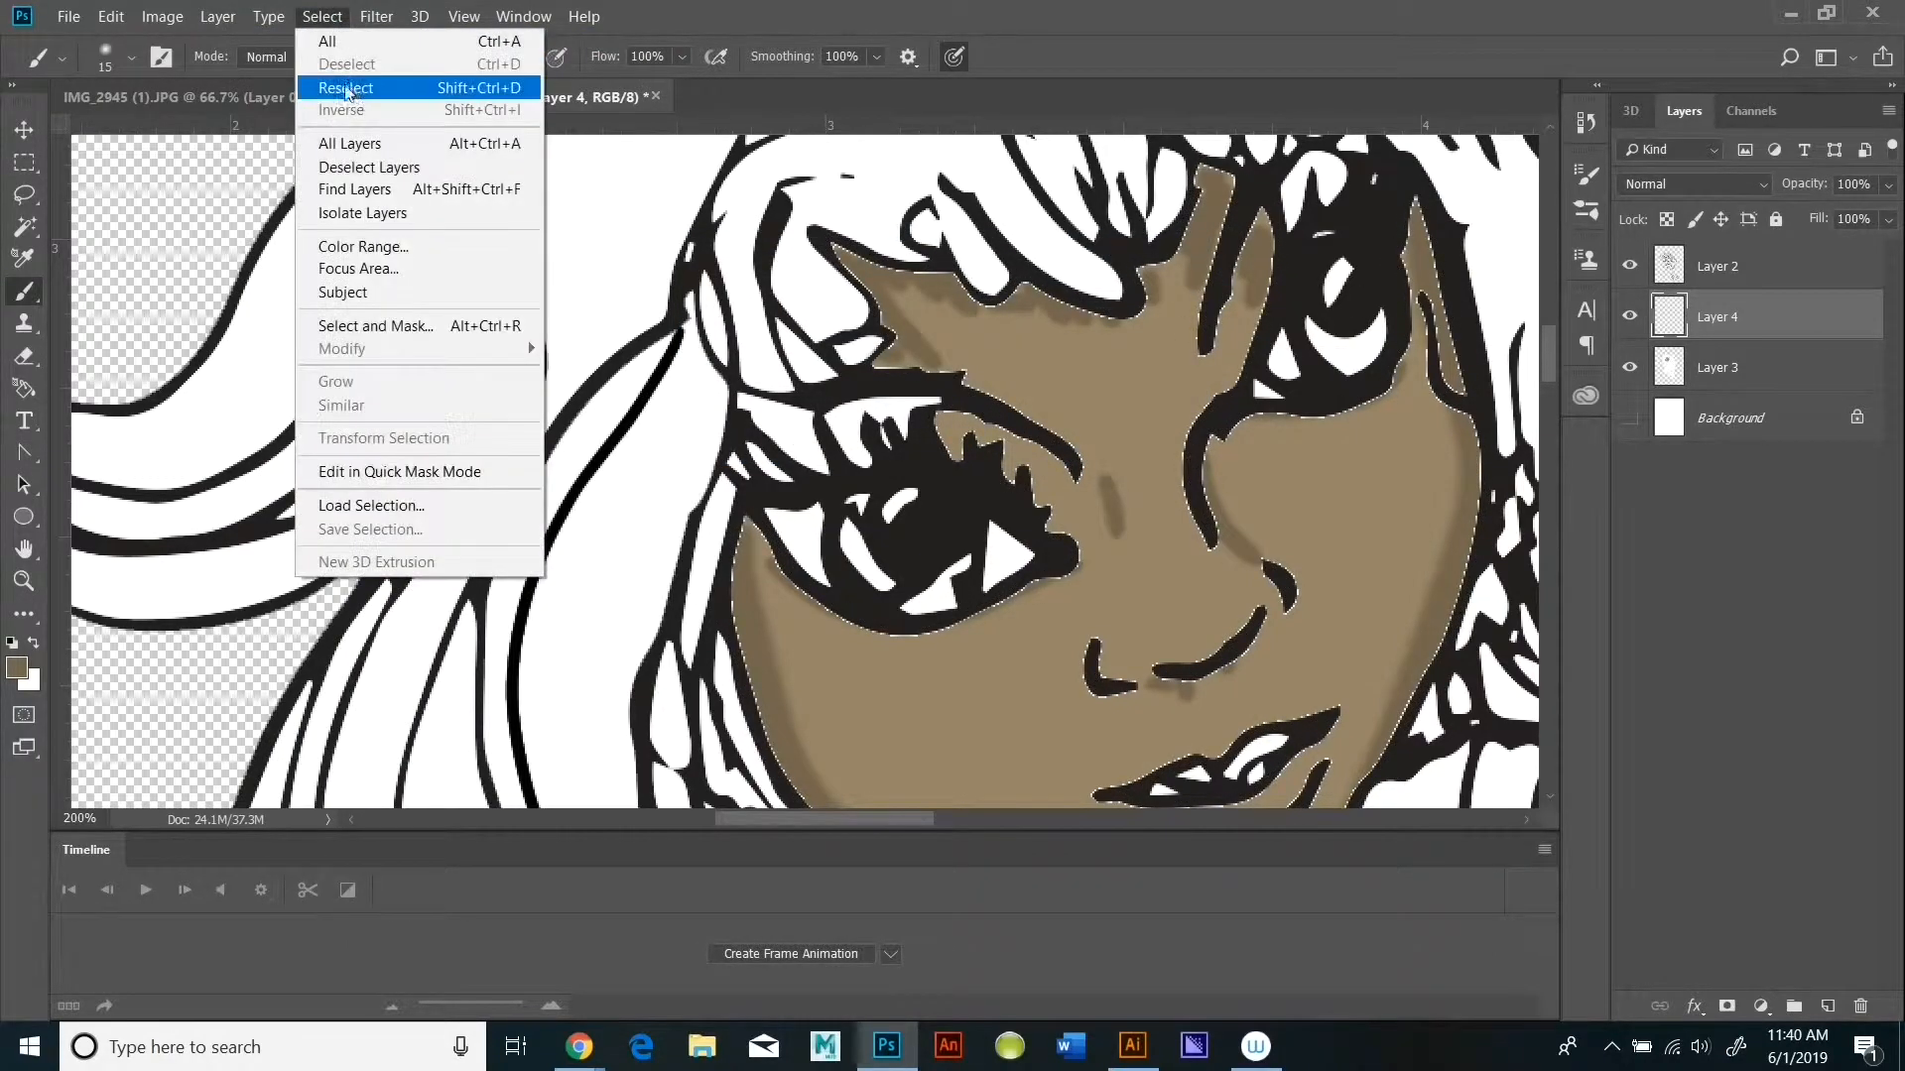
click(345, 88)
Step: Check the face selection against the empty Layer 4 by toggling the visibility of Layer 2 and Layer 3
click(1629, 266)
click(1630, 368)
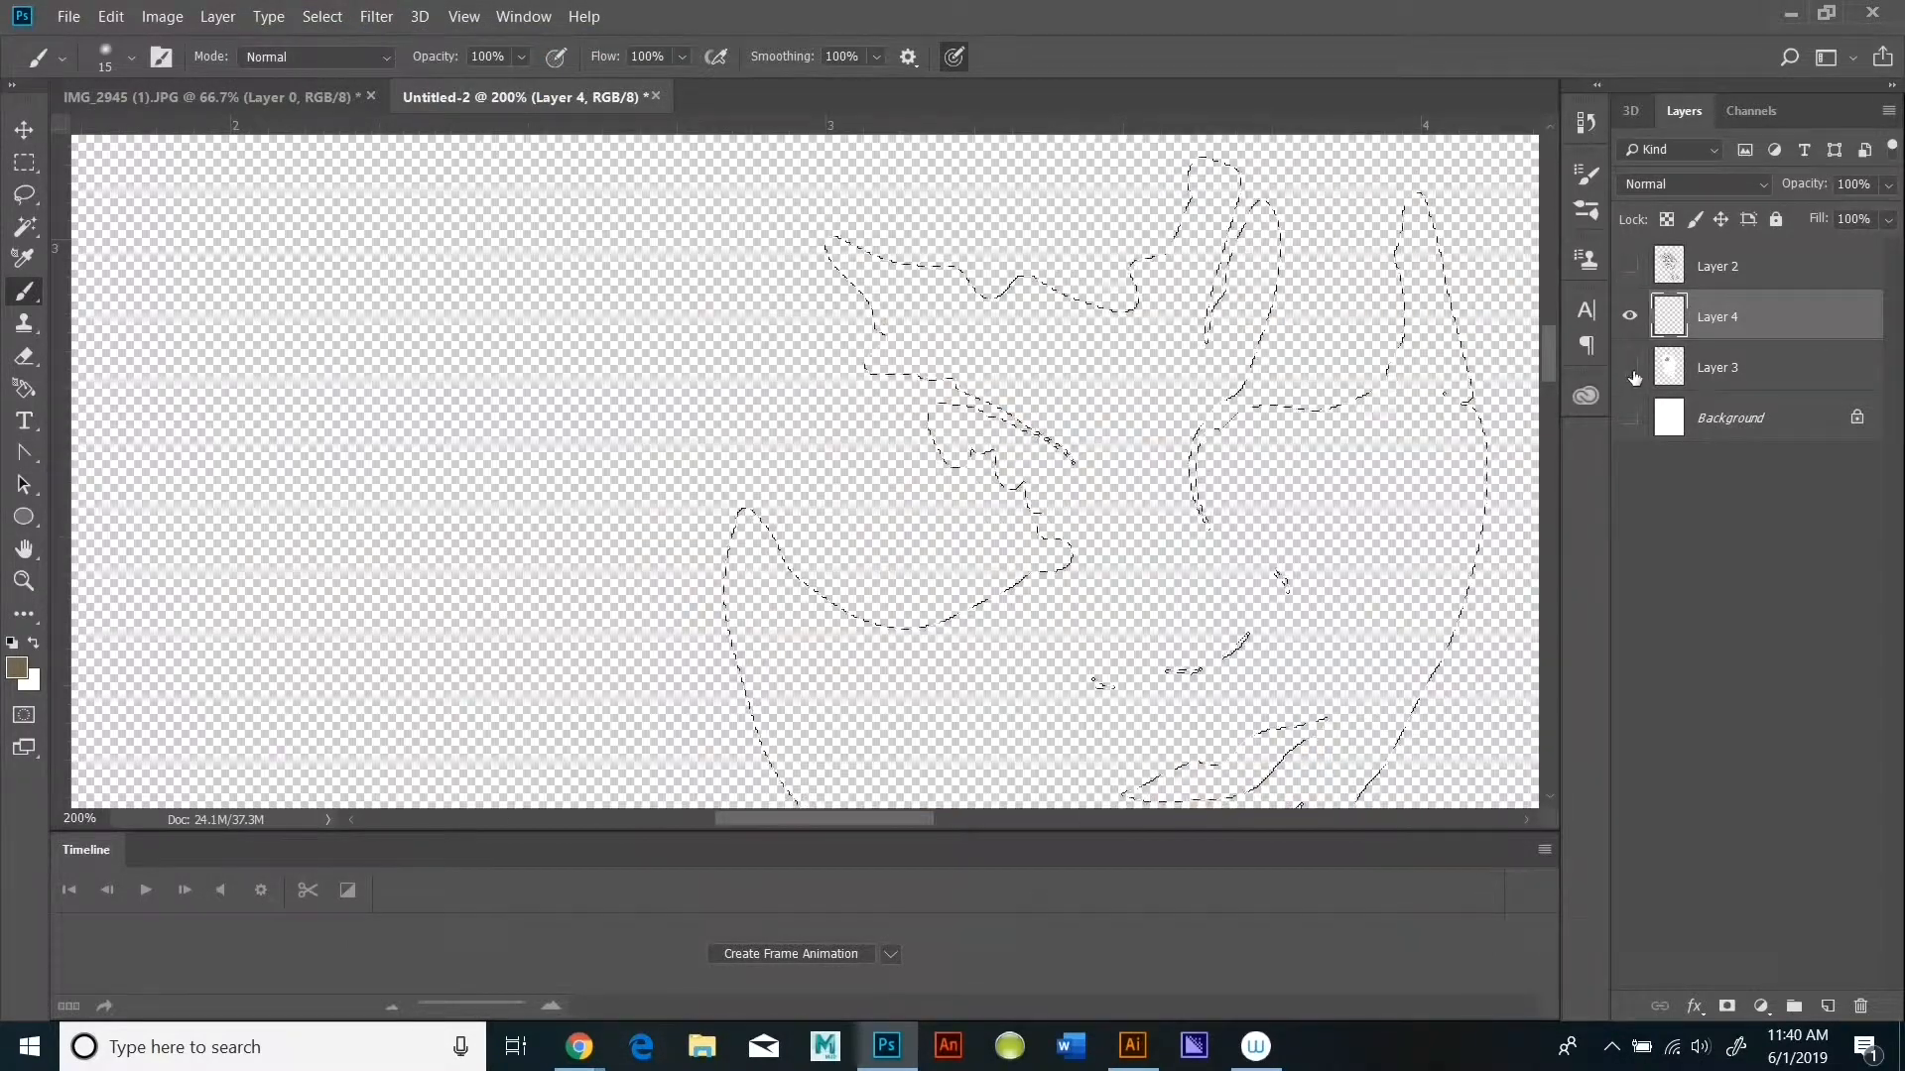
click(1630, 368)
click(1629, 265)
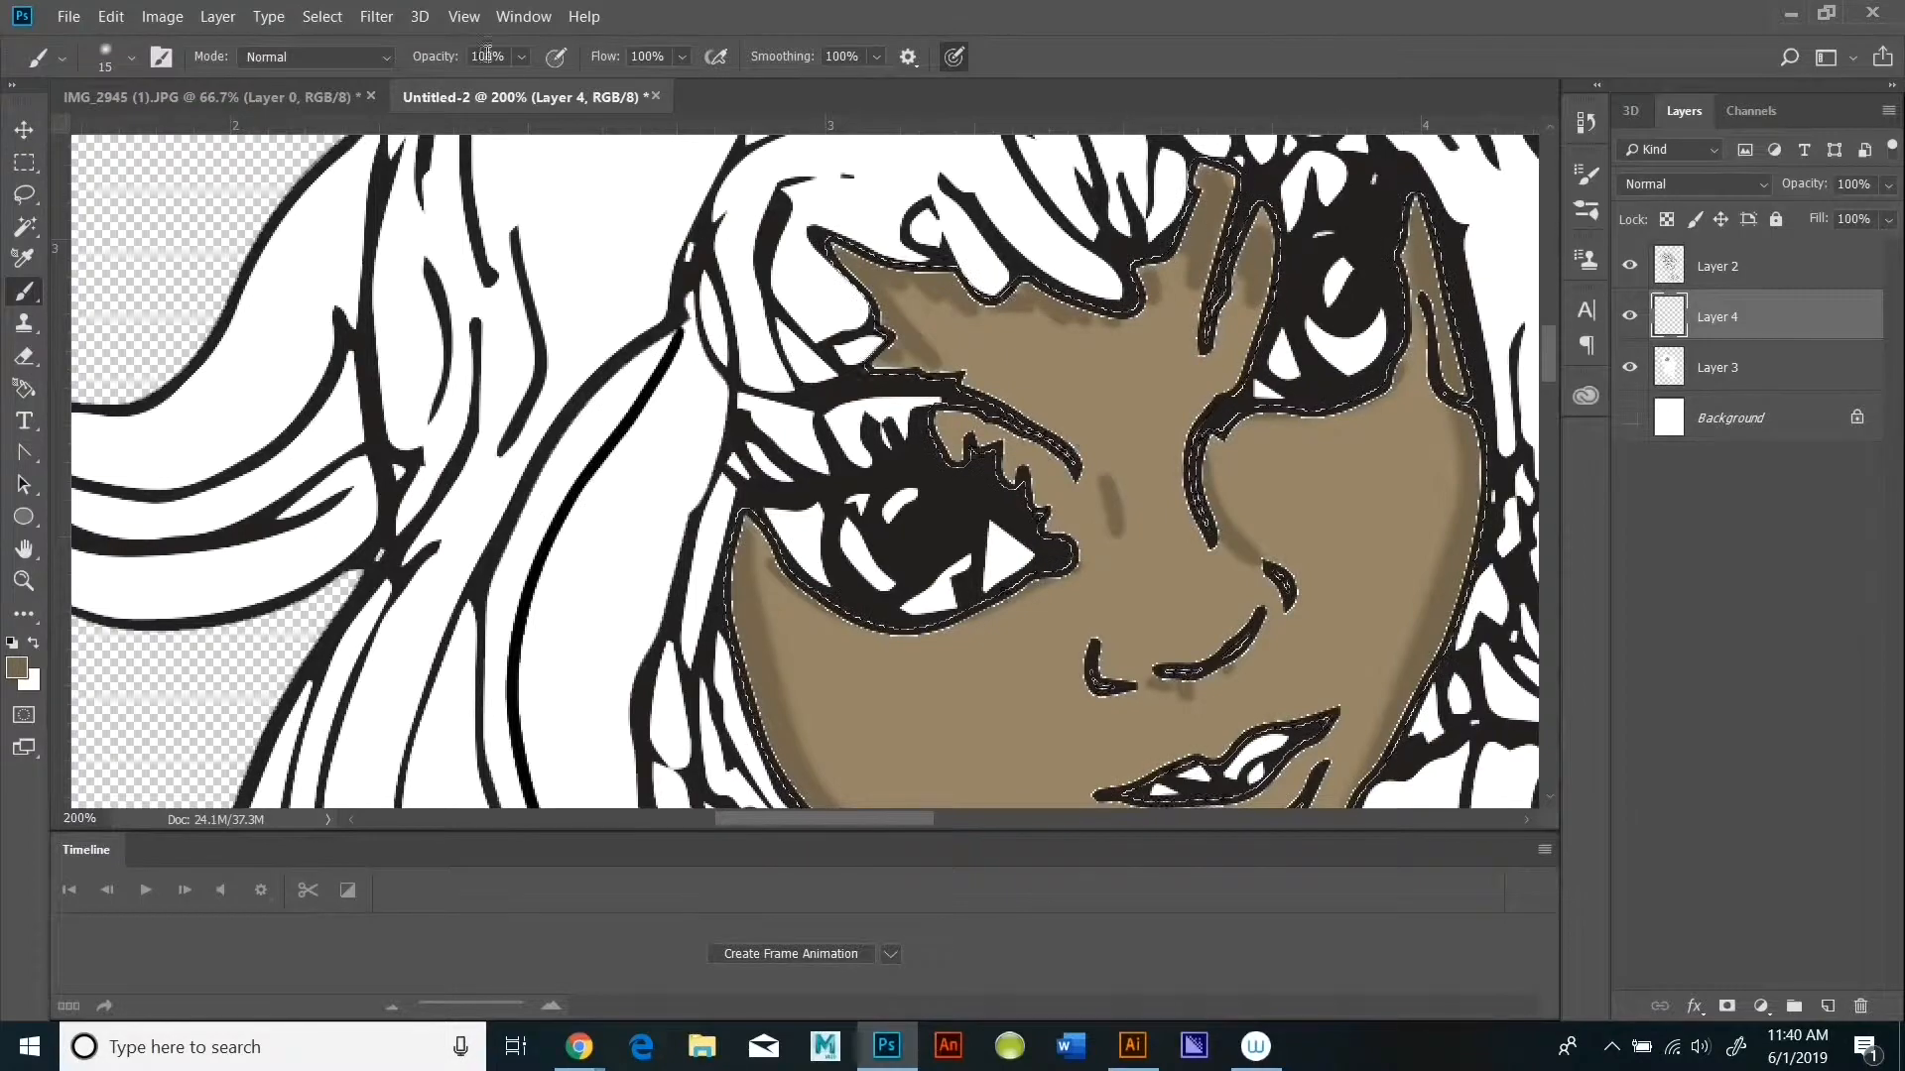
Step: Paint softer shadows across the forehead on Layer 4 at 54% brush opacity, enlarging the brush to 37 px
mouse_move(522, 58)
mouse_down()
mouse_move(545, 85)
mouse_move(494, 88)
mouse_up()
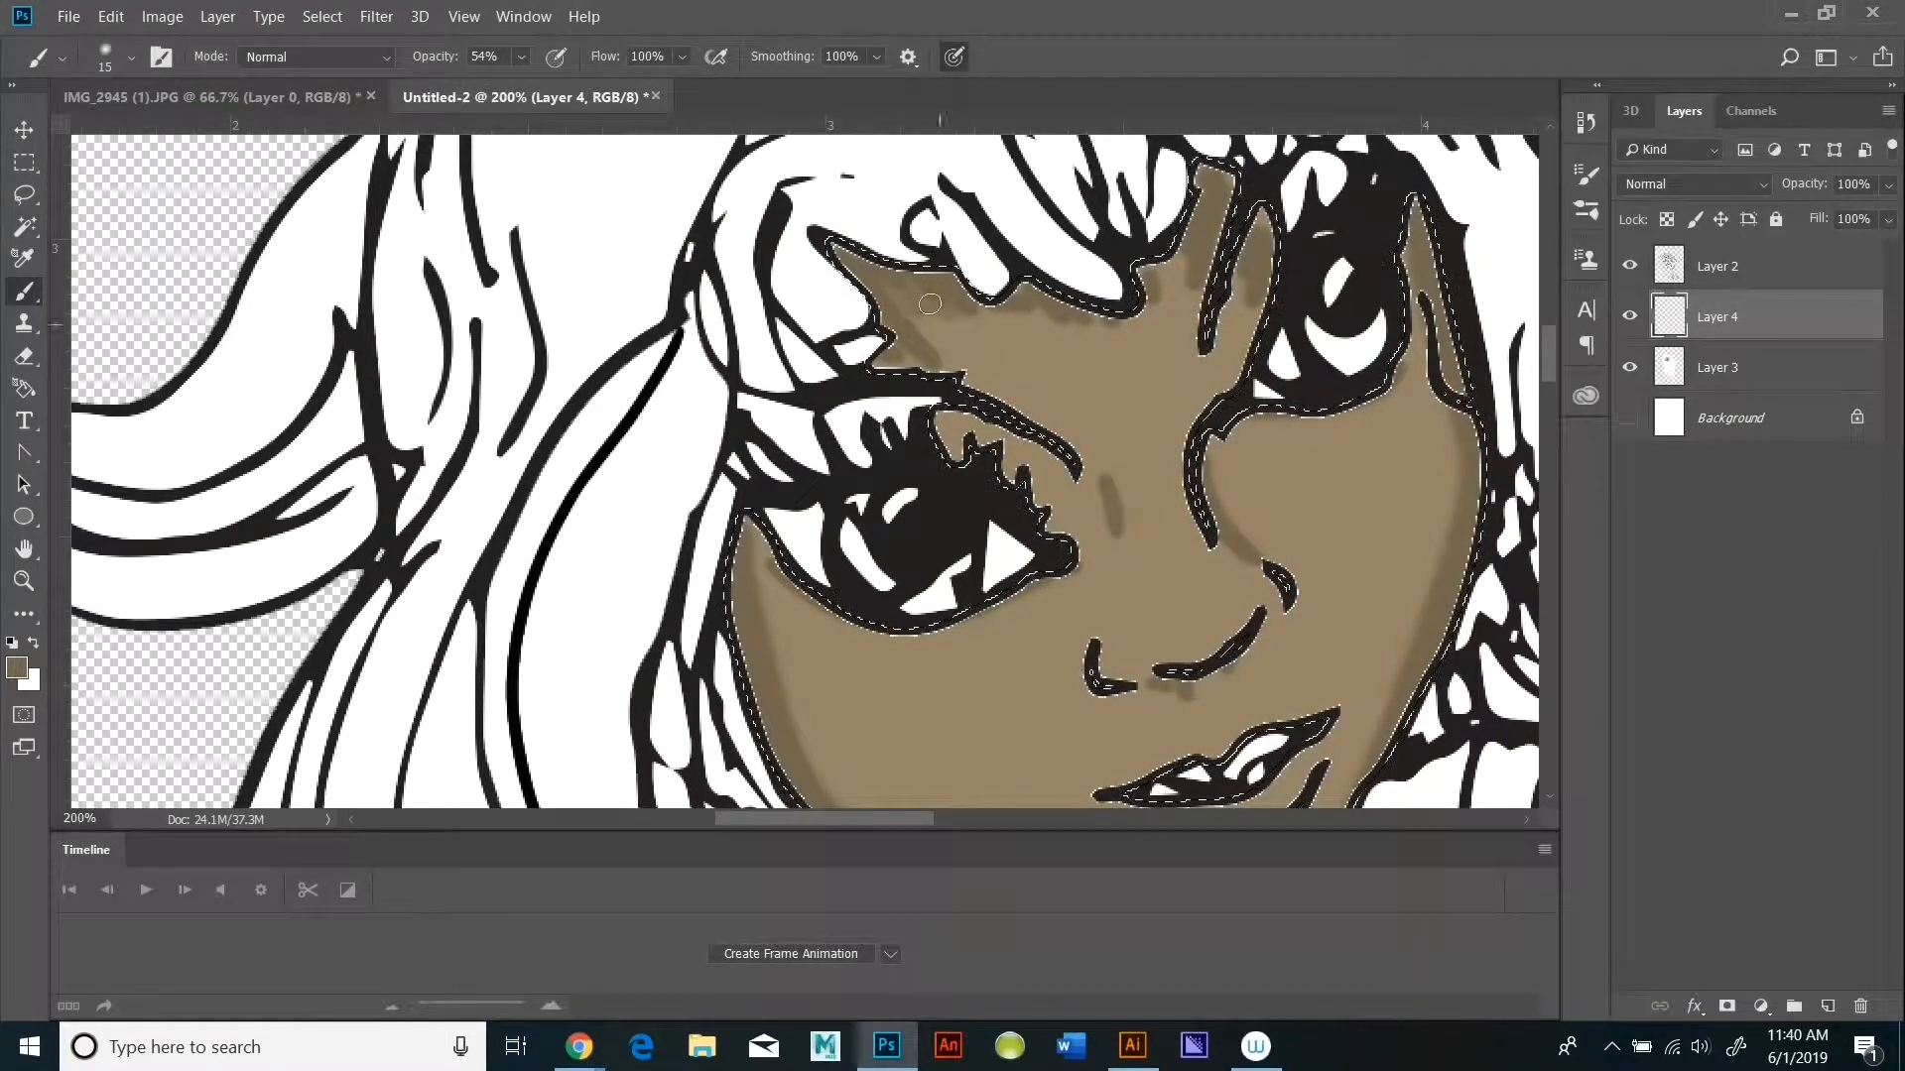
drag(925, 320, 971, 306)
click(131, 57)
drag(149, 136, 167, 136)
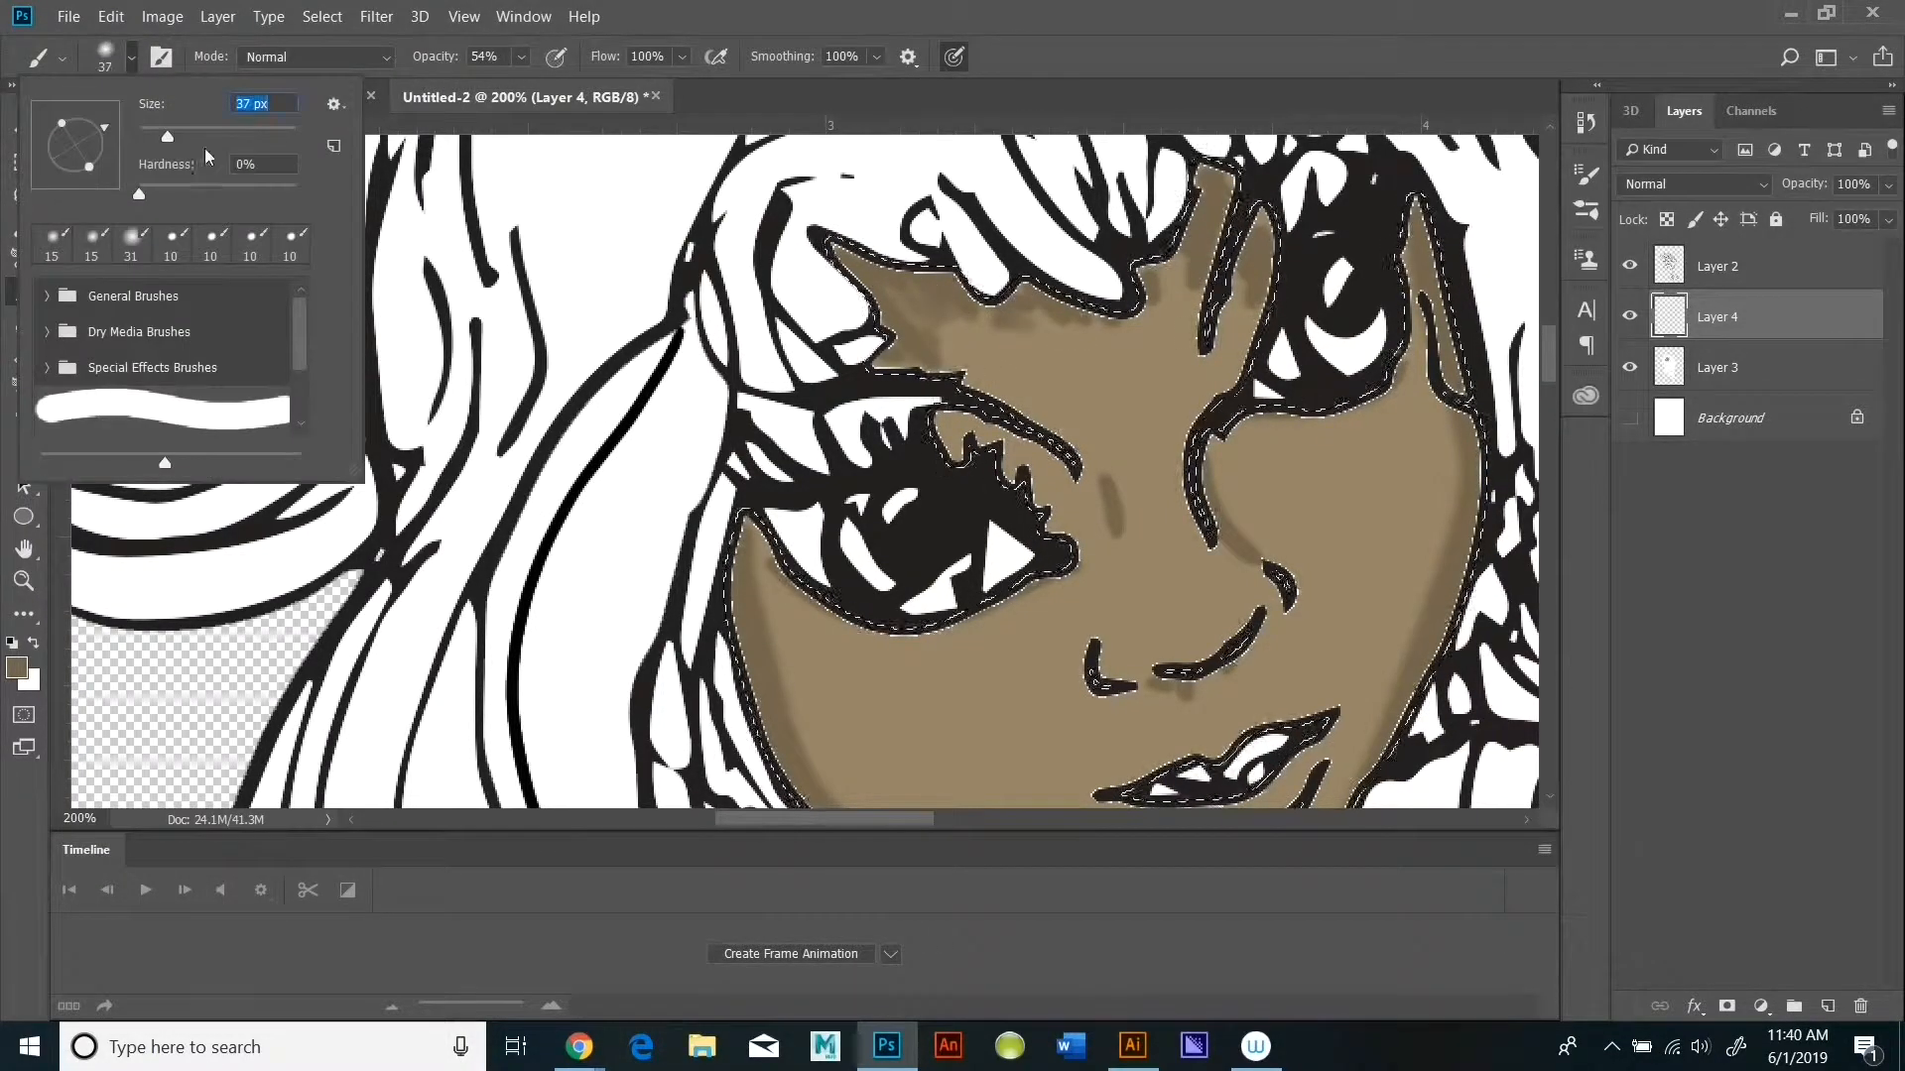
click(1245, 283)
drag(1130, 315, 967, 316)
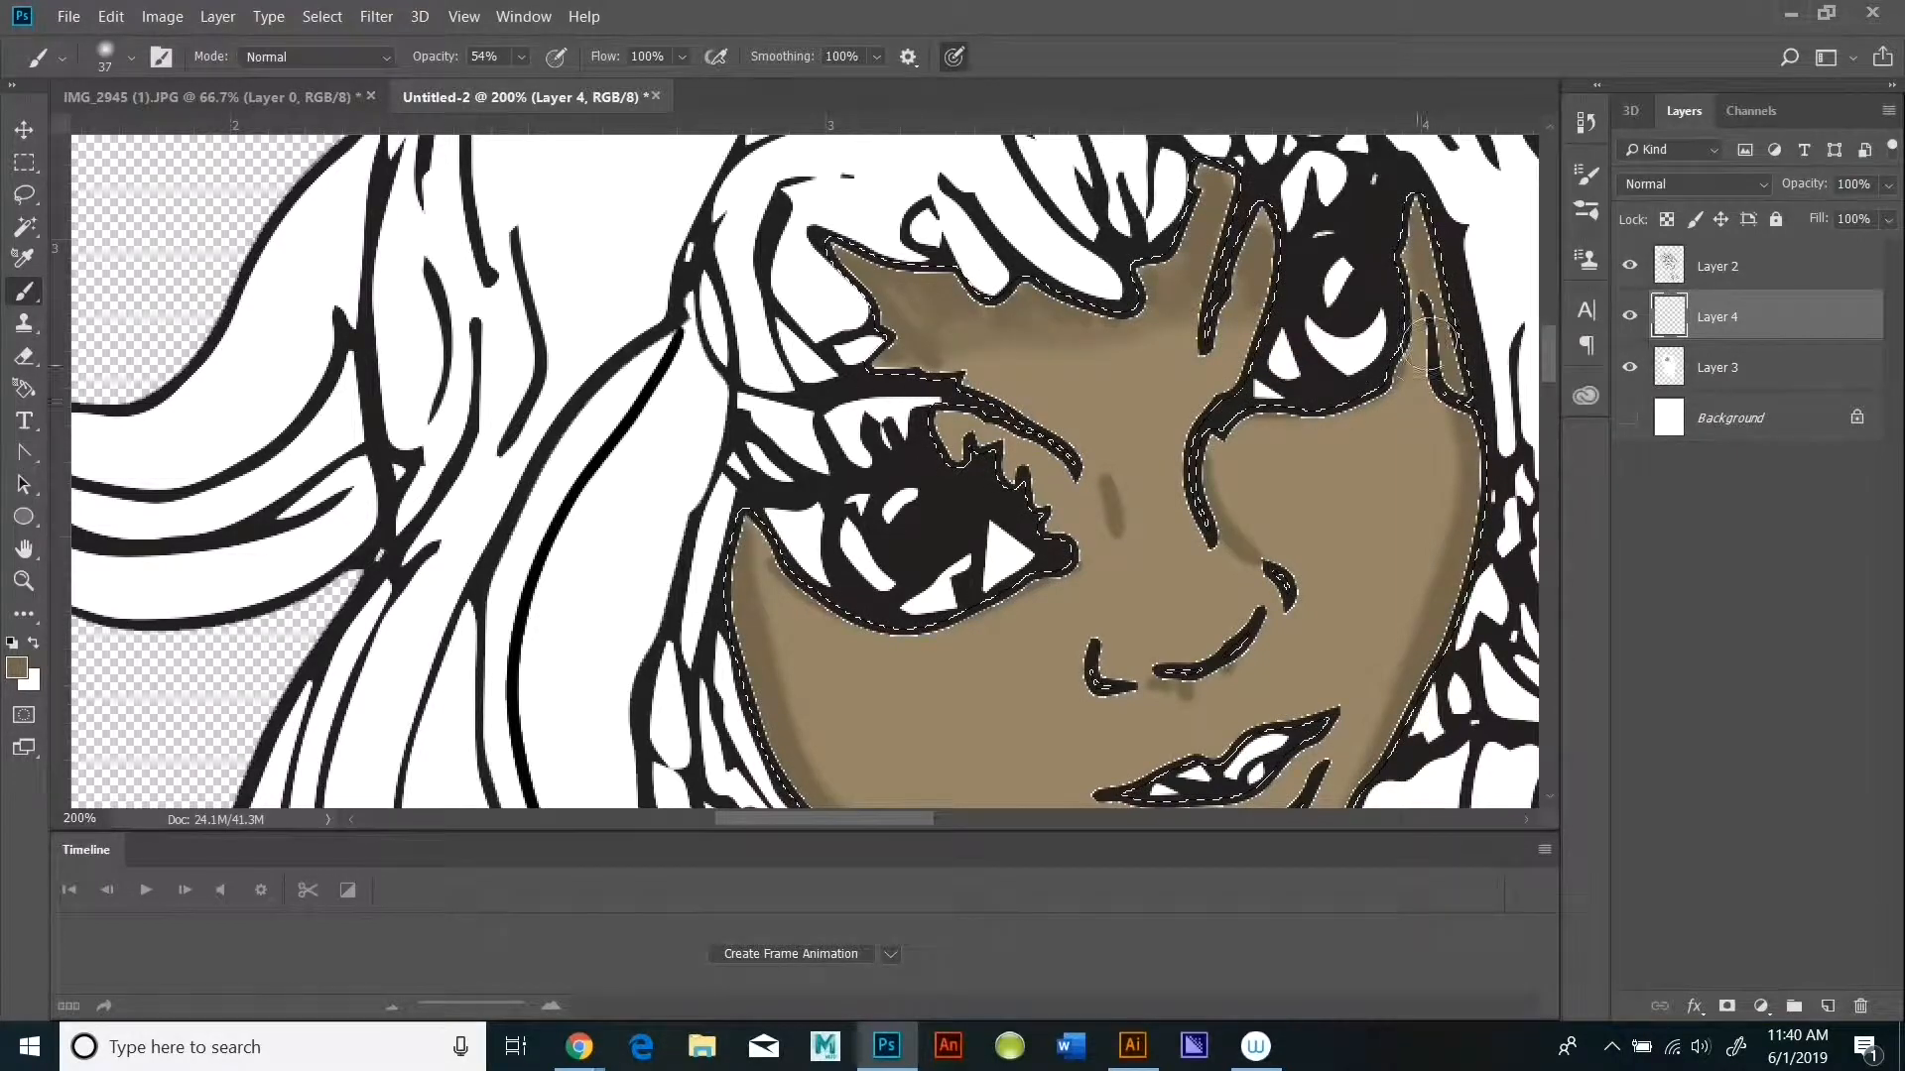
Step: Widen the soft shading along both cheeks, the jaw and chin, and beneath the eyes on Layer 4
mouse_move(1430, 348)
mouse_down()
mouse_move(1445, 432)
mouse_move(1401, 665)
mouse_up()
scroll(1389, 675, down, 3)
drag(1363, 481, 1288, 632)
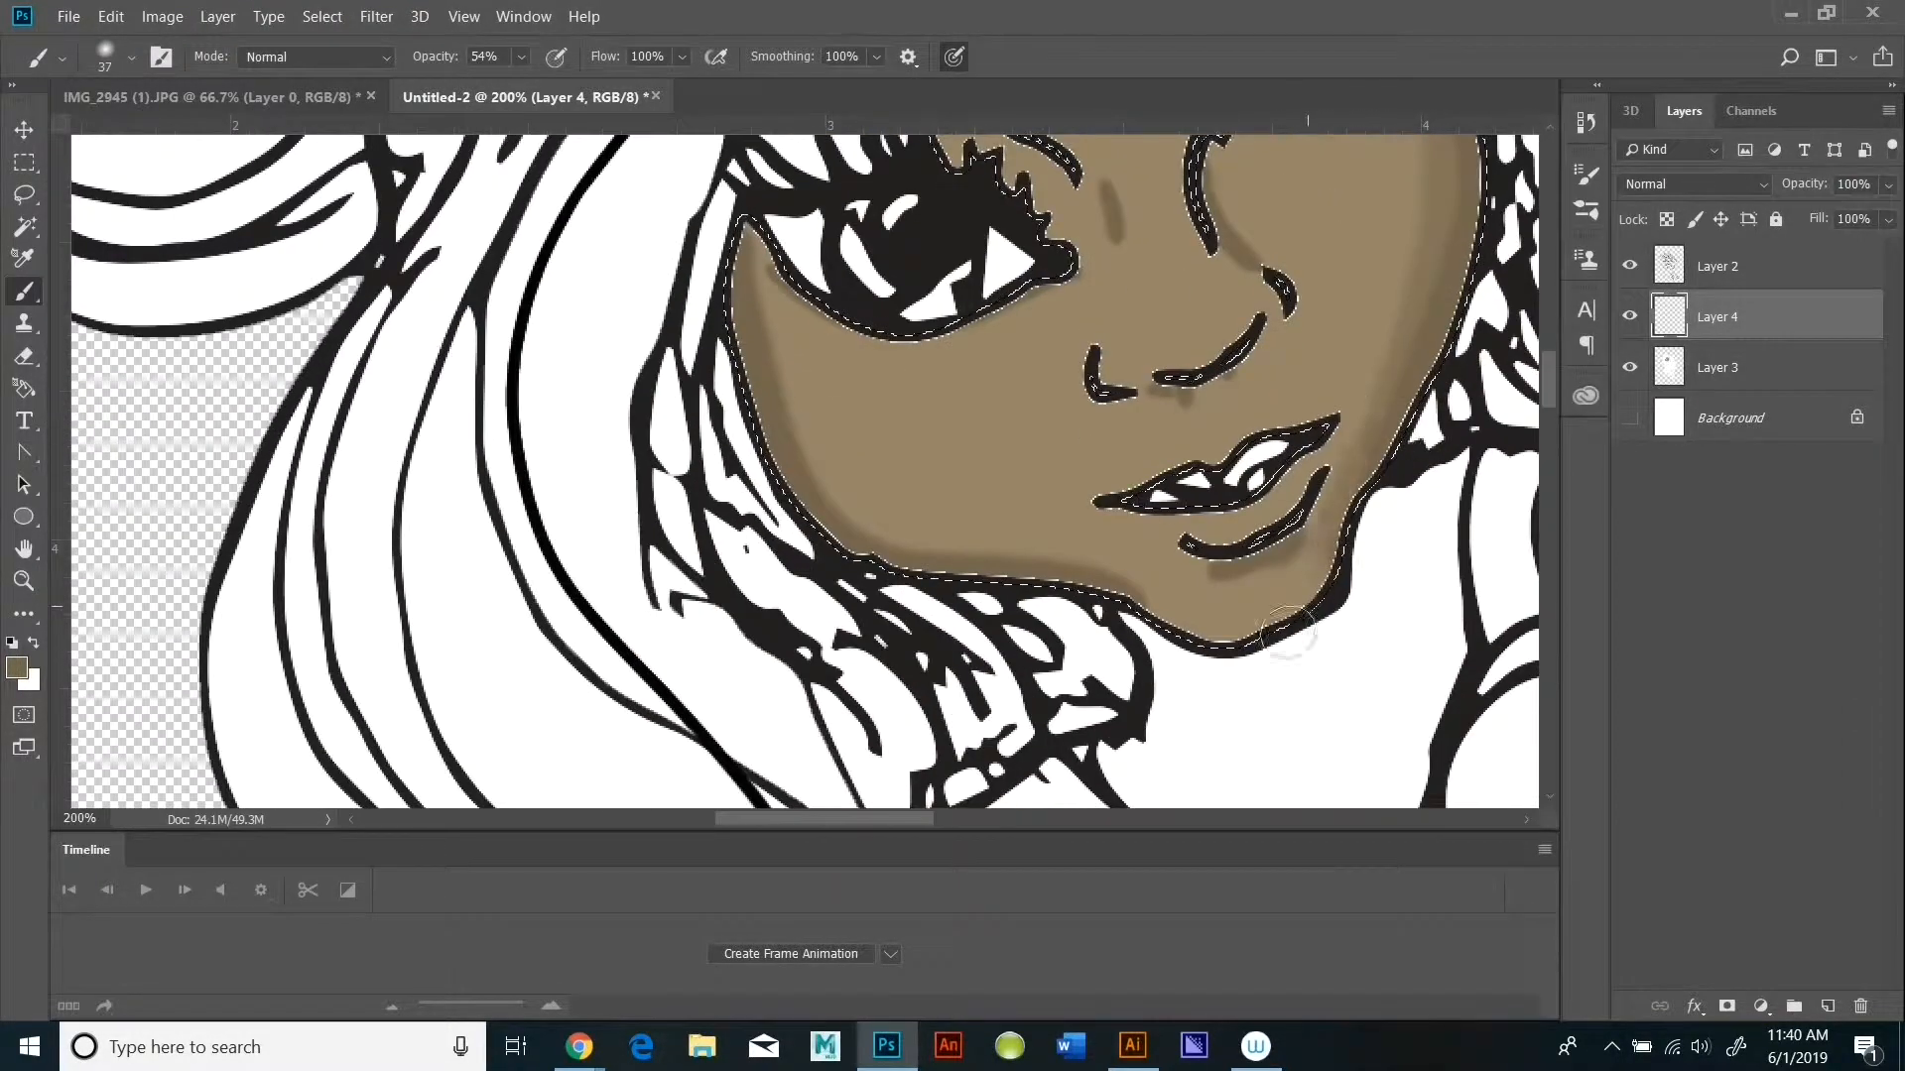
mouse_move(733, 272)
mouse_down()
mouse_move(881, 550)
mouse_move(1267, 705)
mouse_up()
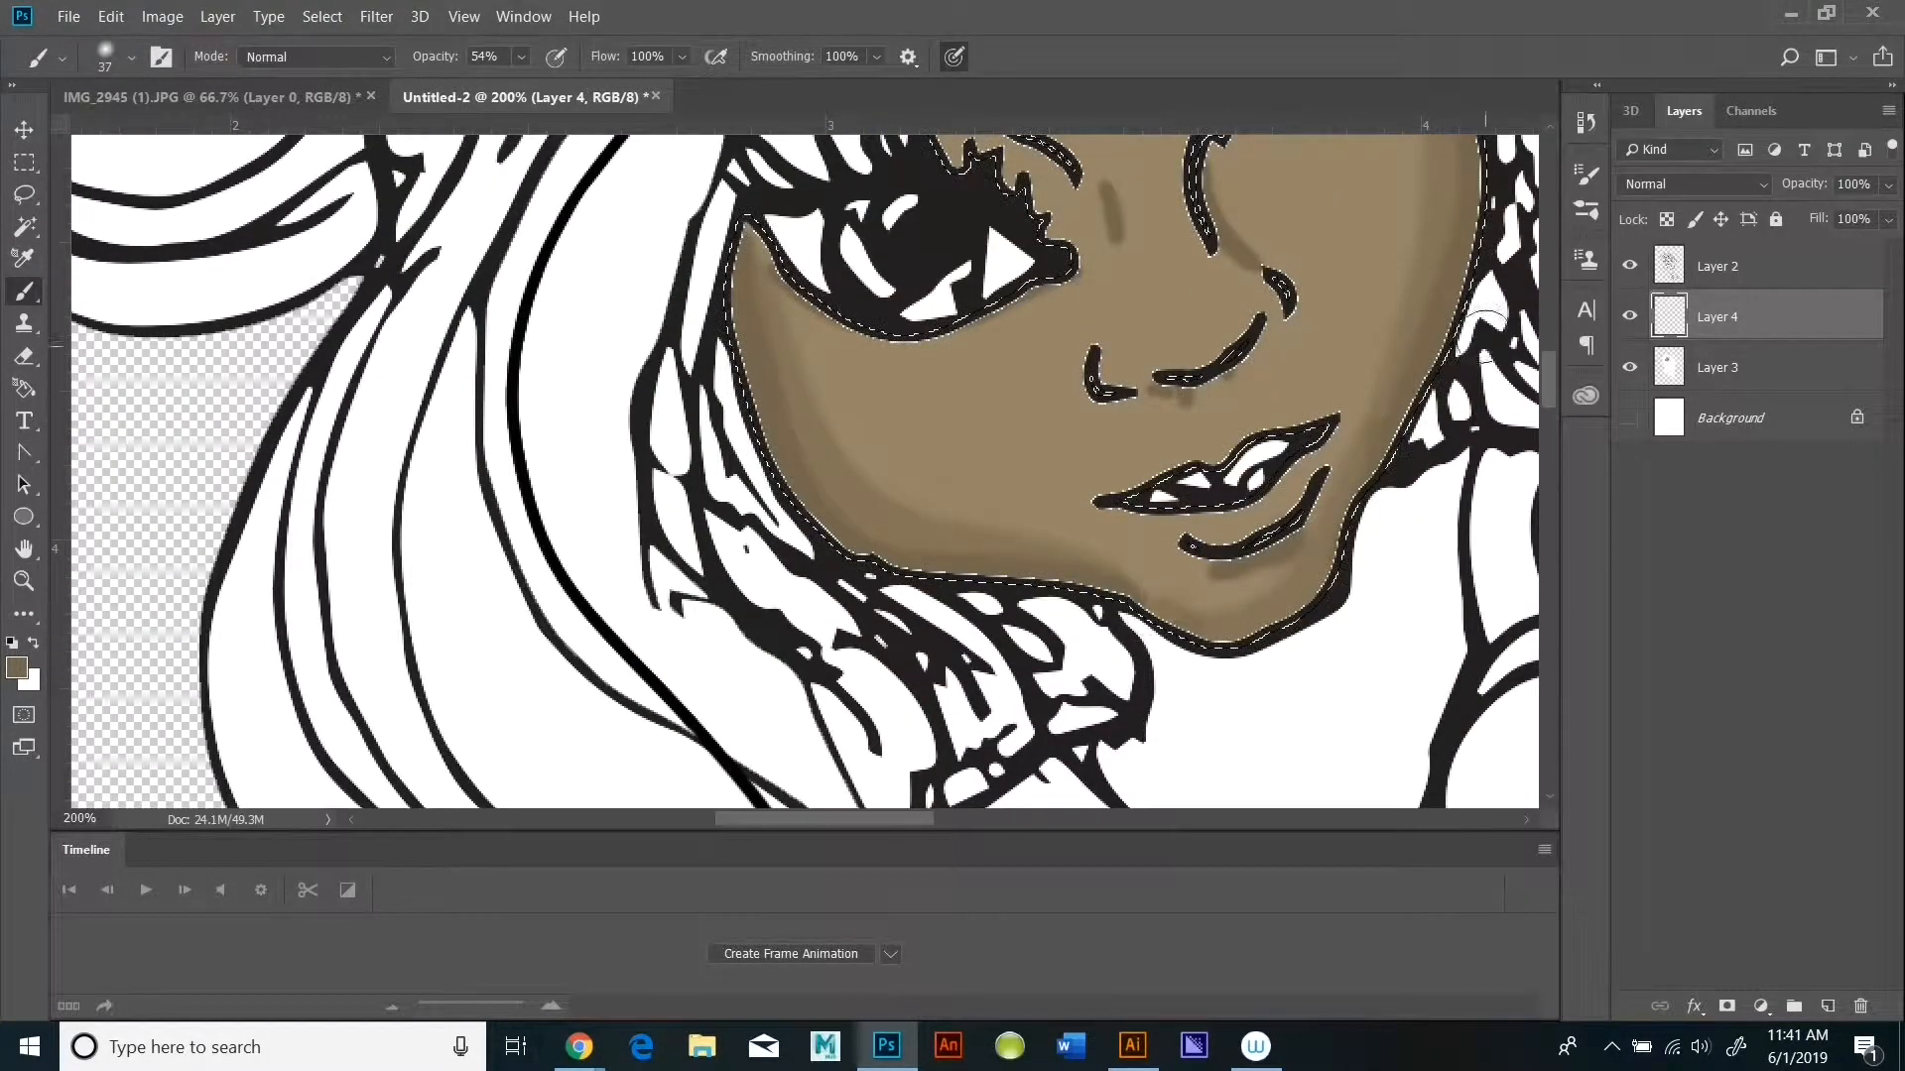
scroll(1503, 349, up, 1)
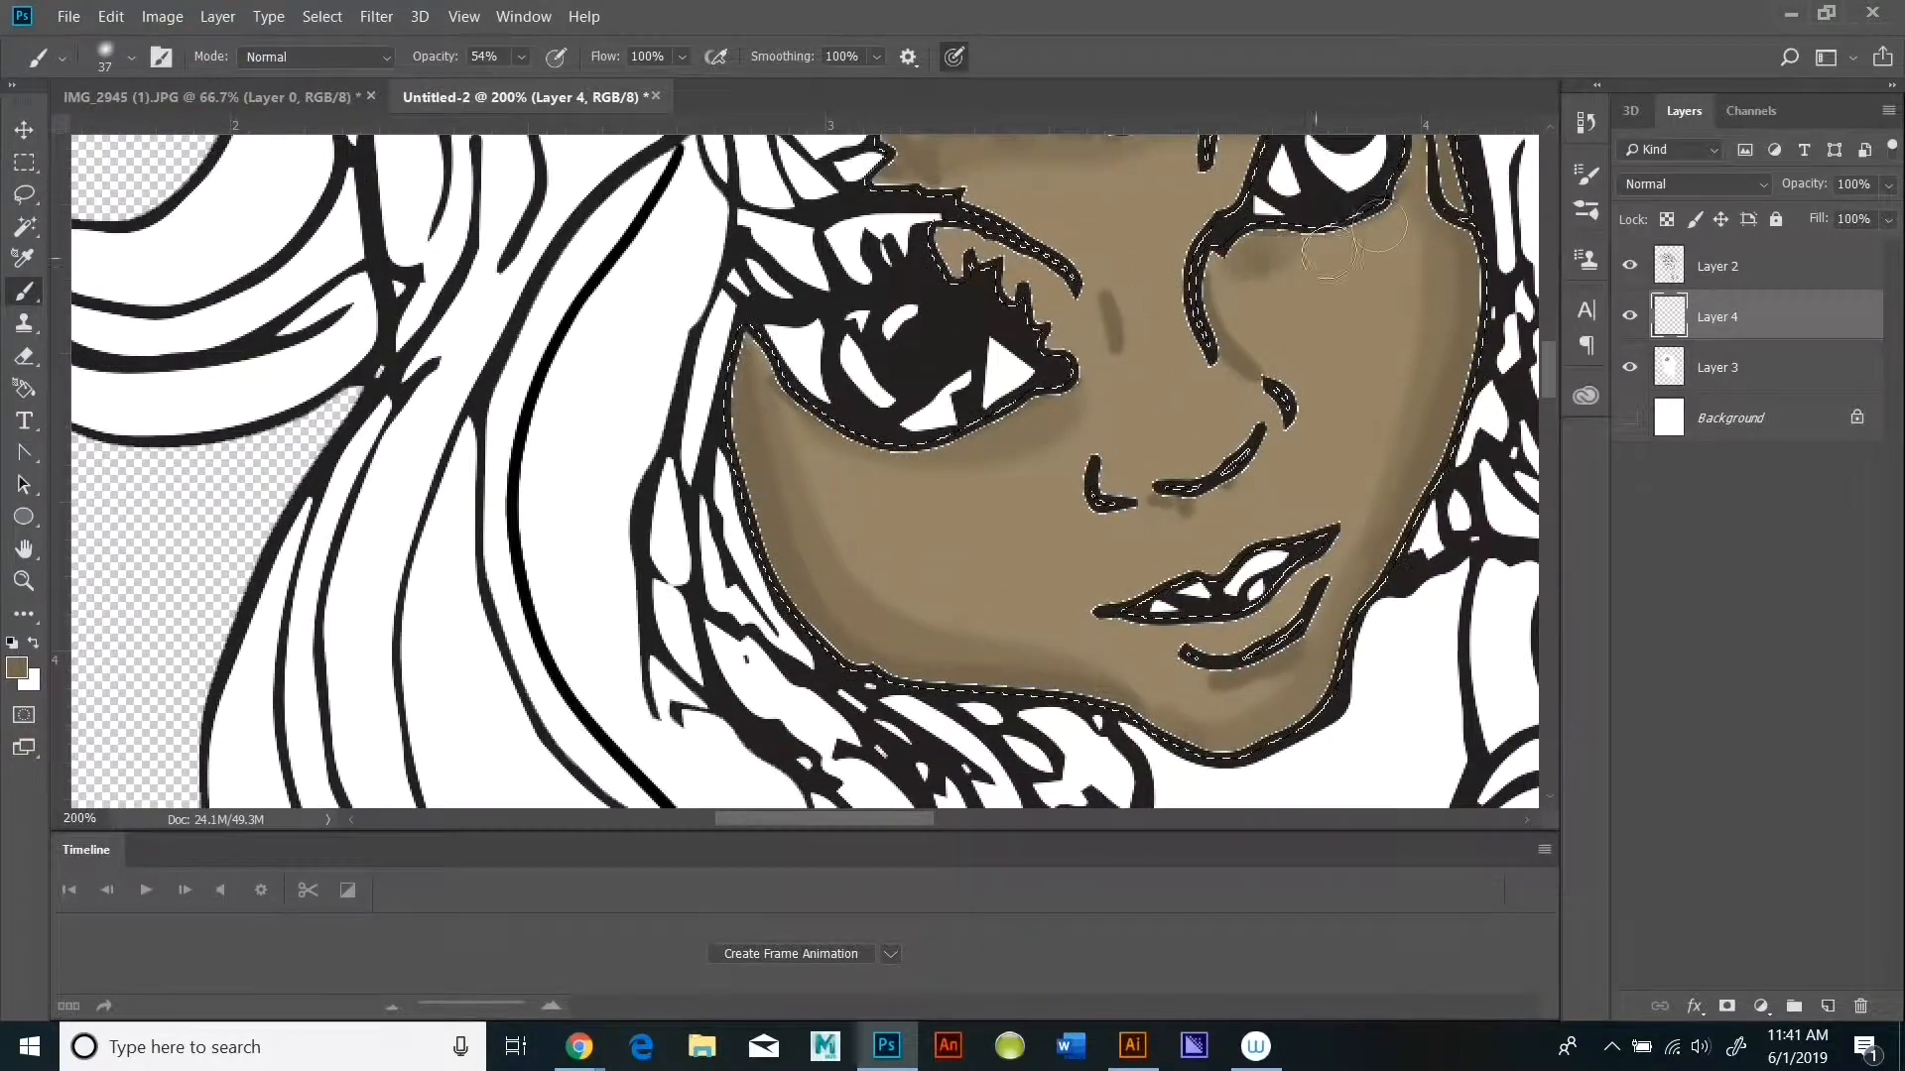
scroll(1510, 316, up, 1)
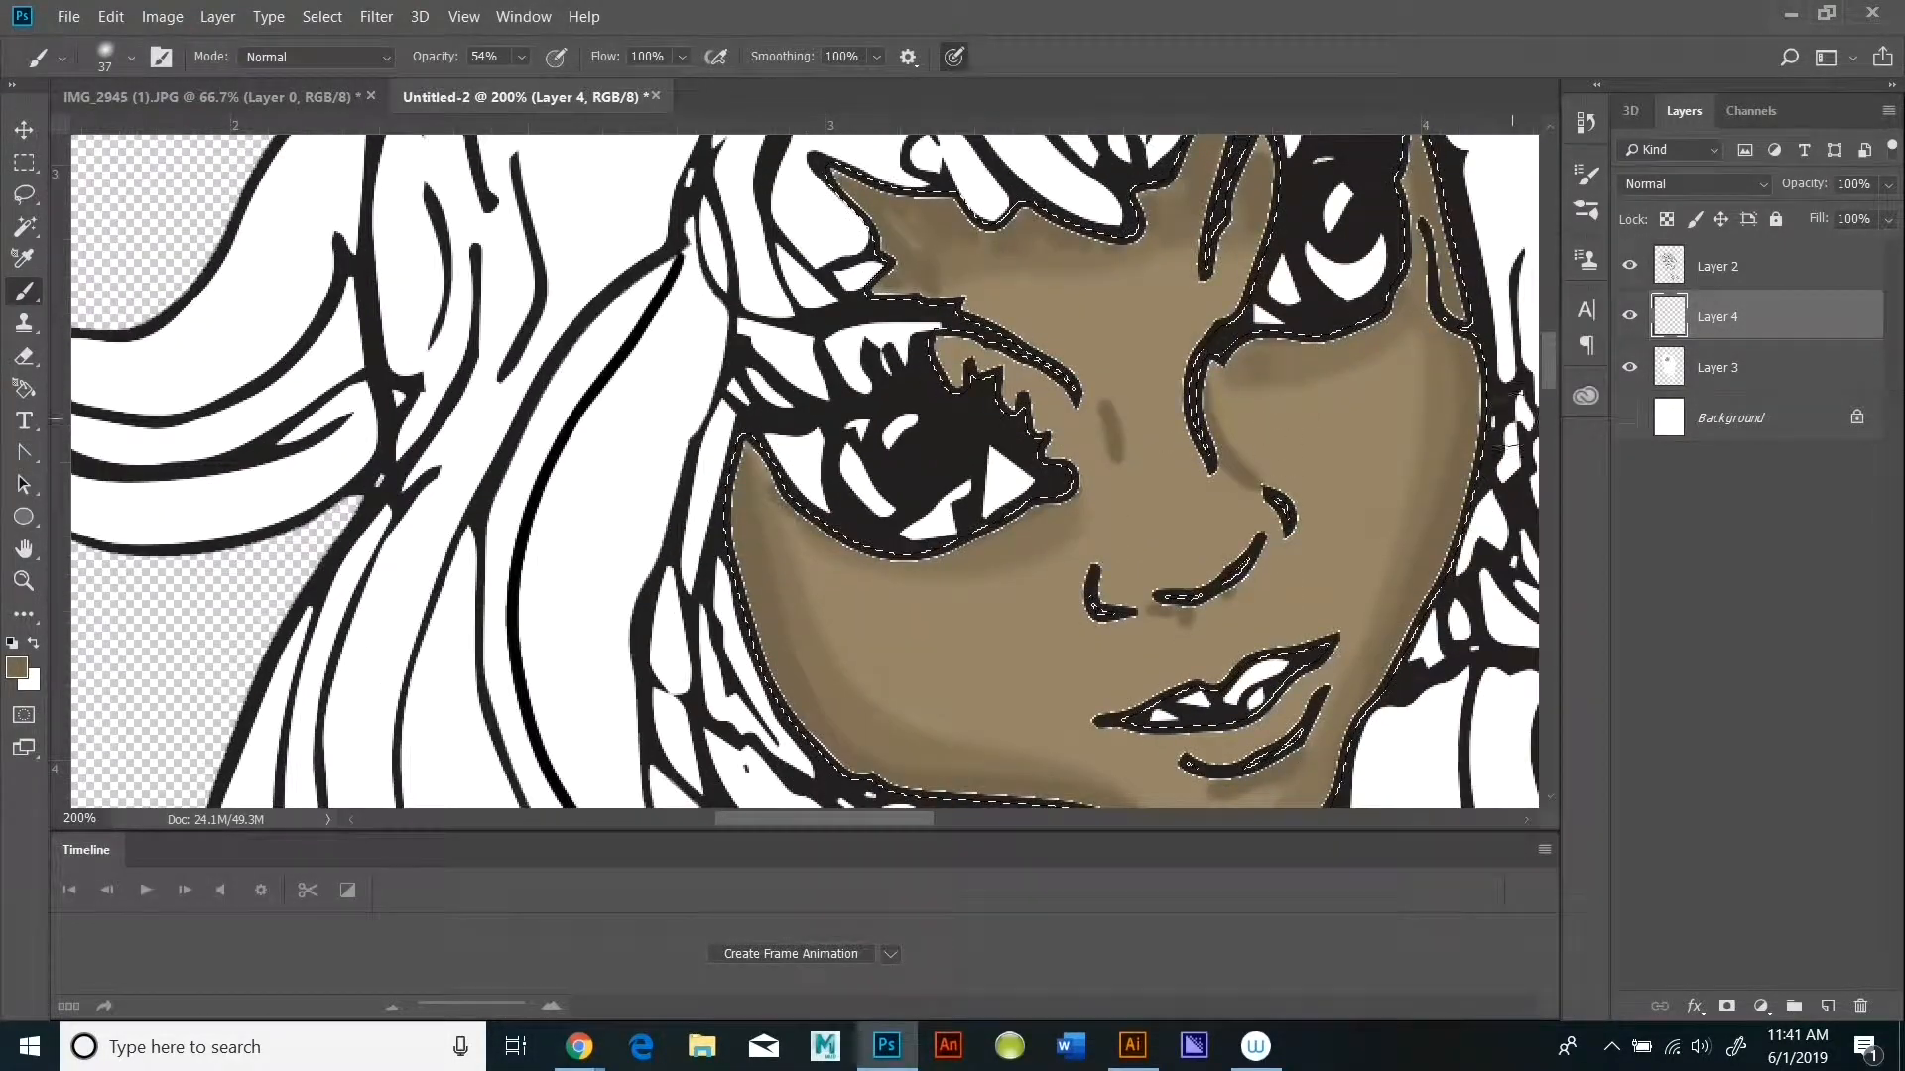
Step: Change the foreground colour to the face's lighter base brown and blend the dark strokes along the nose bridge
click(15, 666)
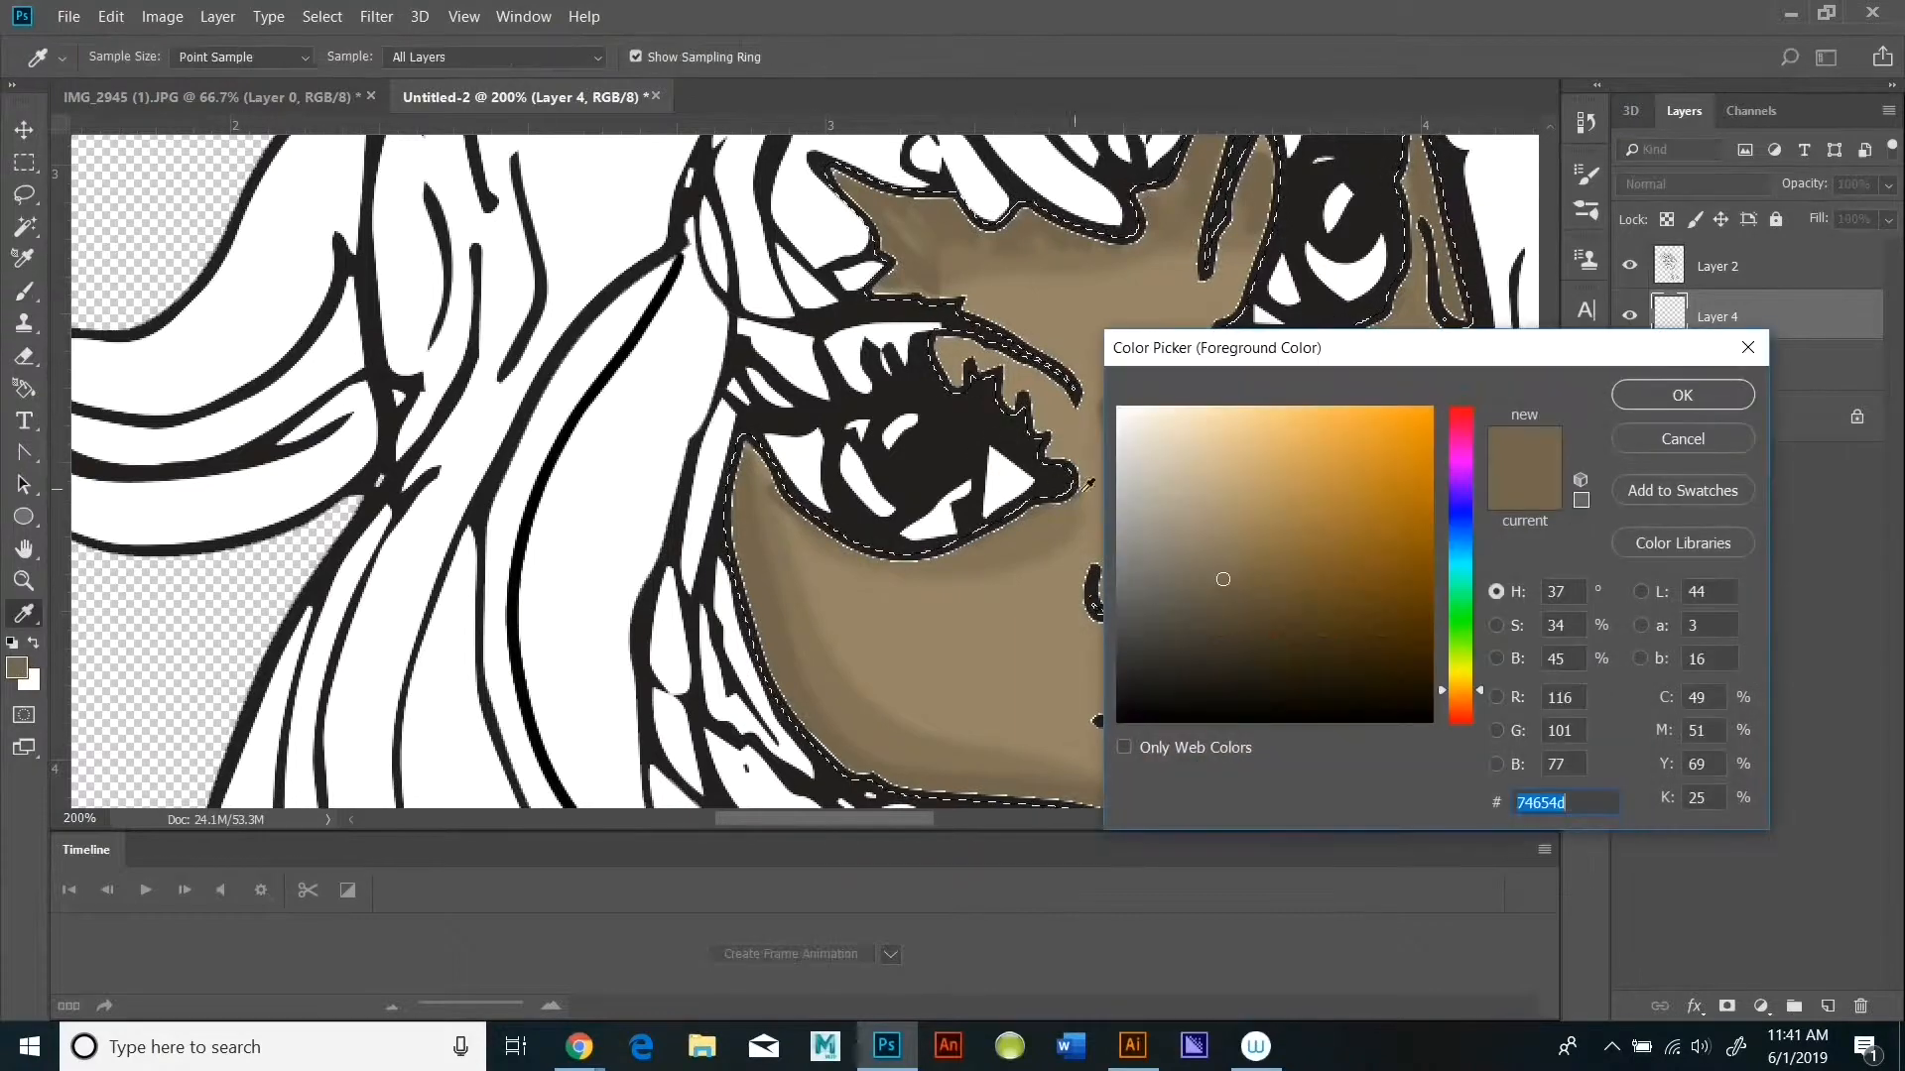
key(Return)
key(b)
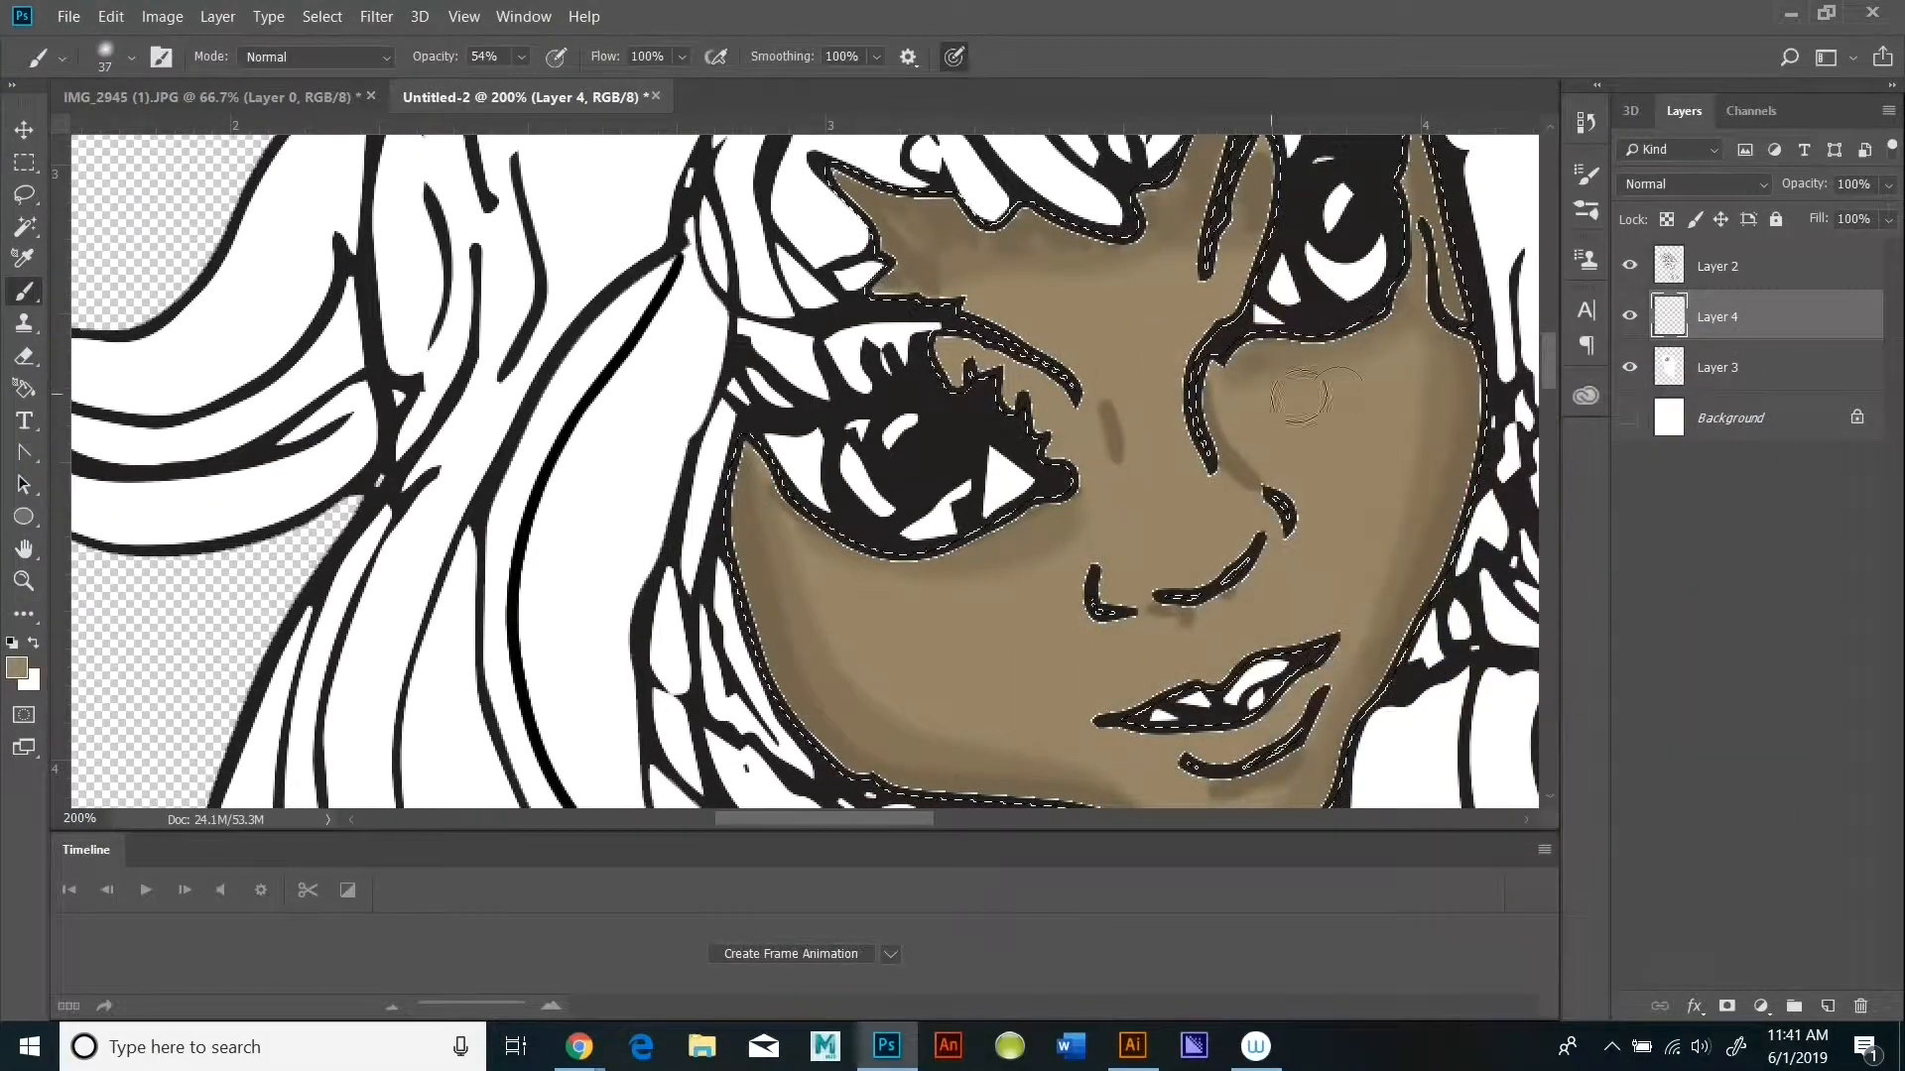
drag(1113, 409, 1121, 462)
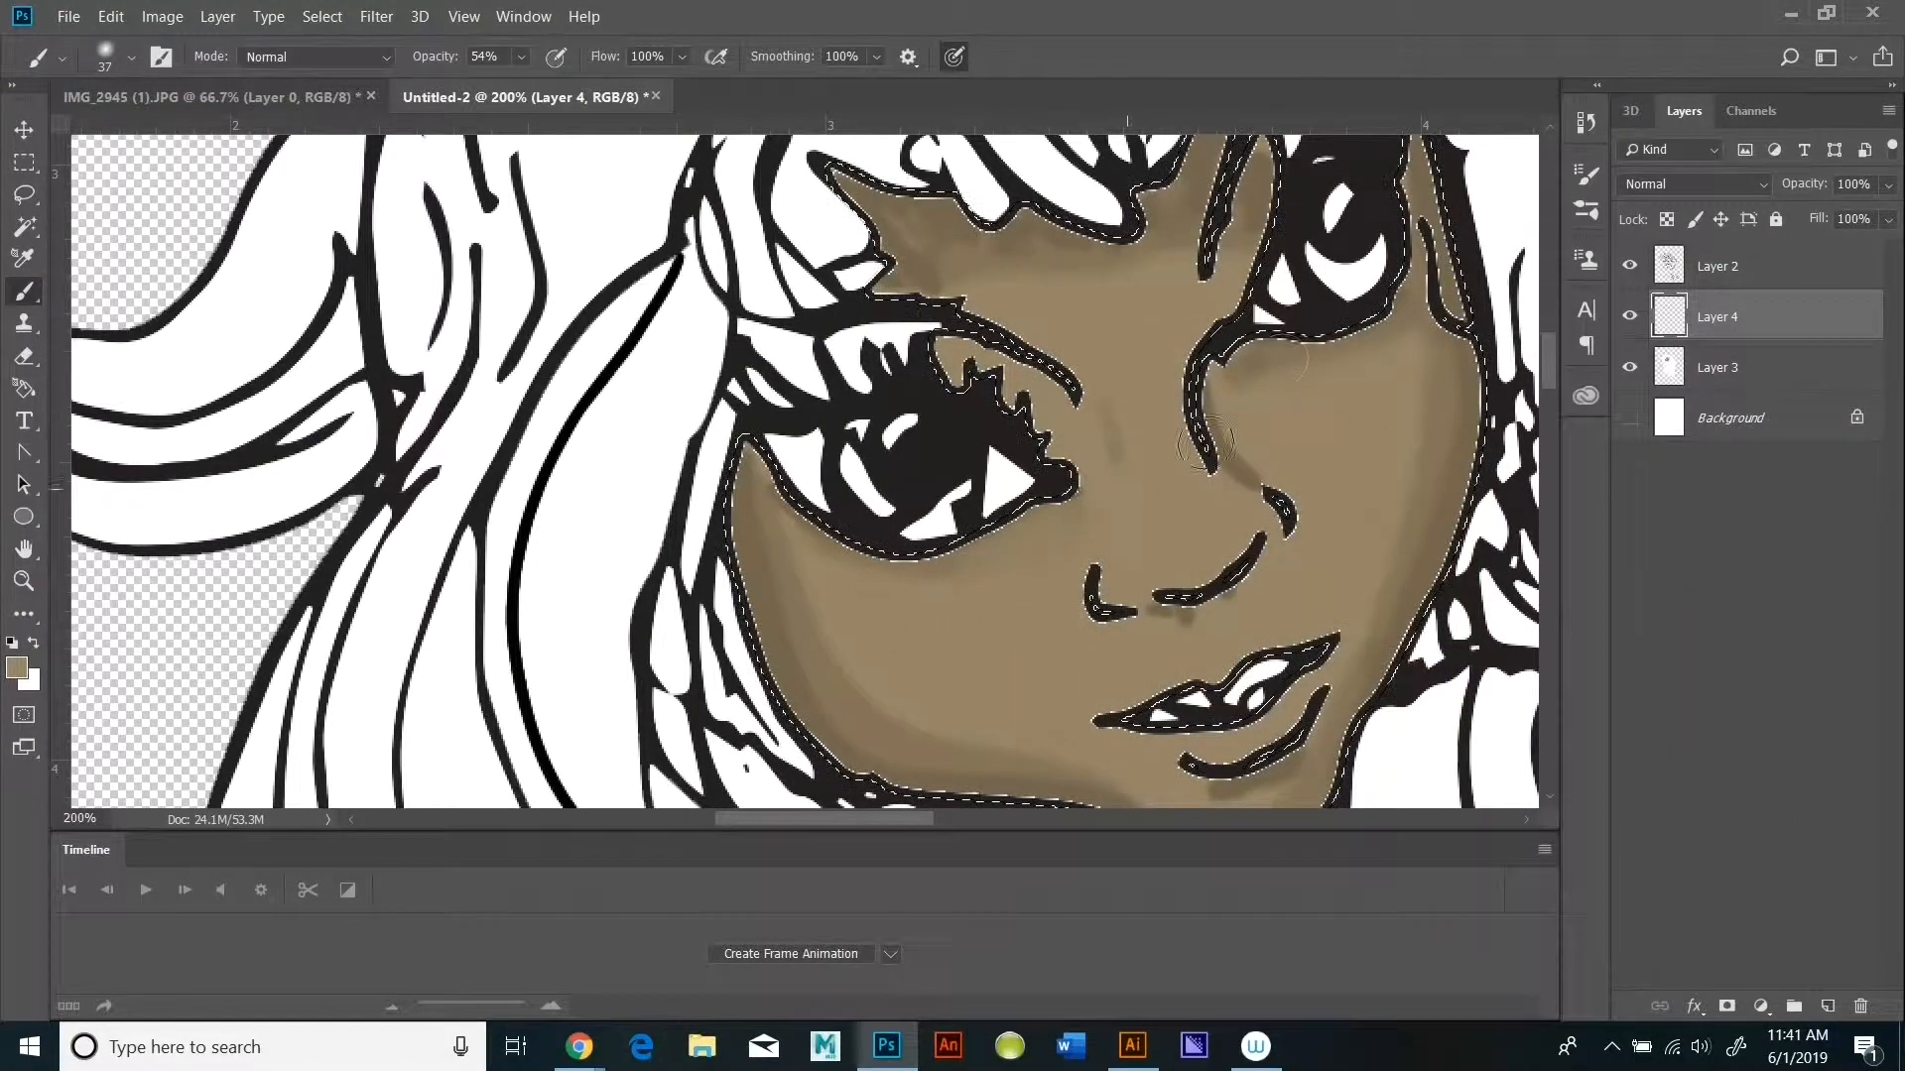
drag(1231, 389, 1239, 455)
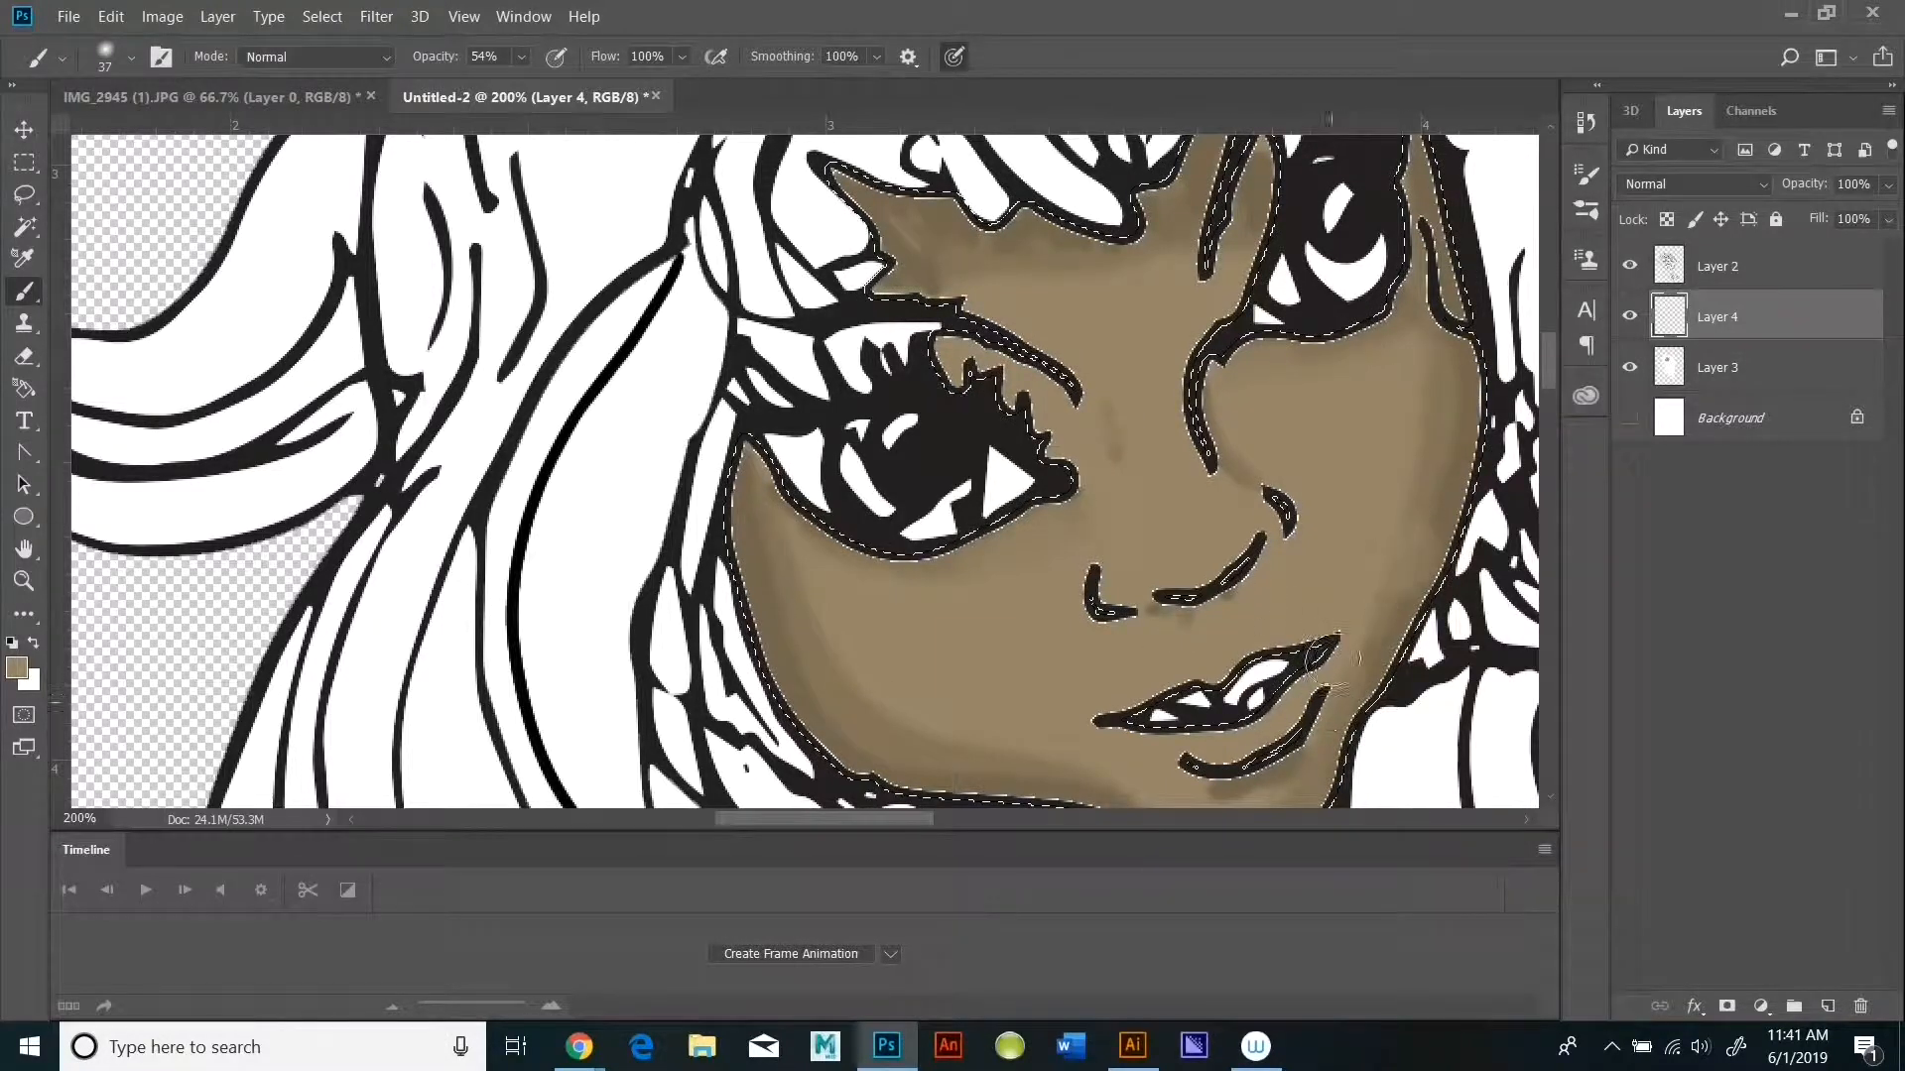
Step: Soften the remaining shadow edges on the cheeks, jaw and forehead with the lighter brown, and drop the selection
scroll(1546, 390, down, 2)
scroll(1546, 397, down, 1)
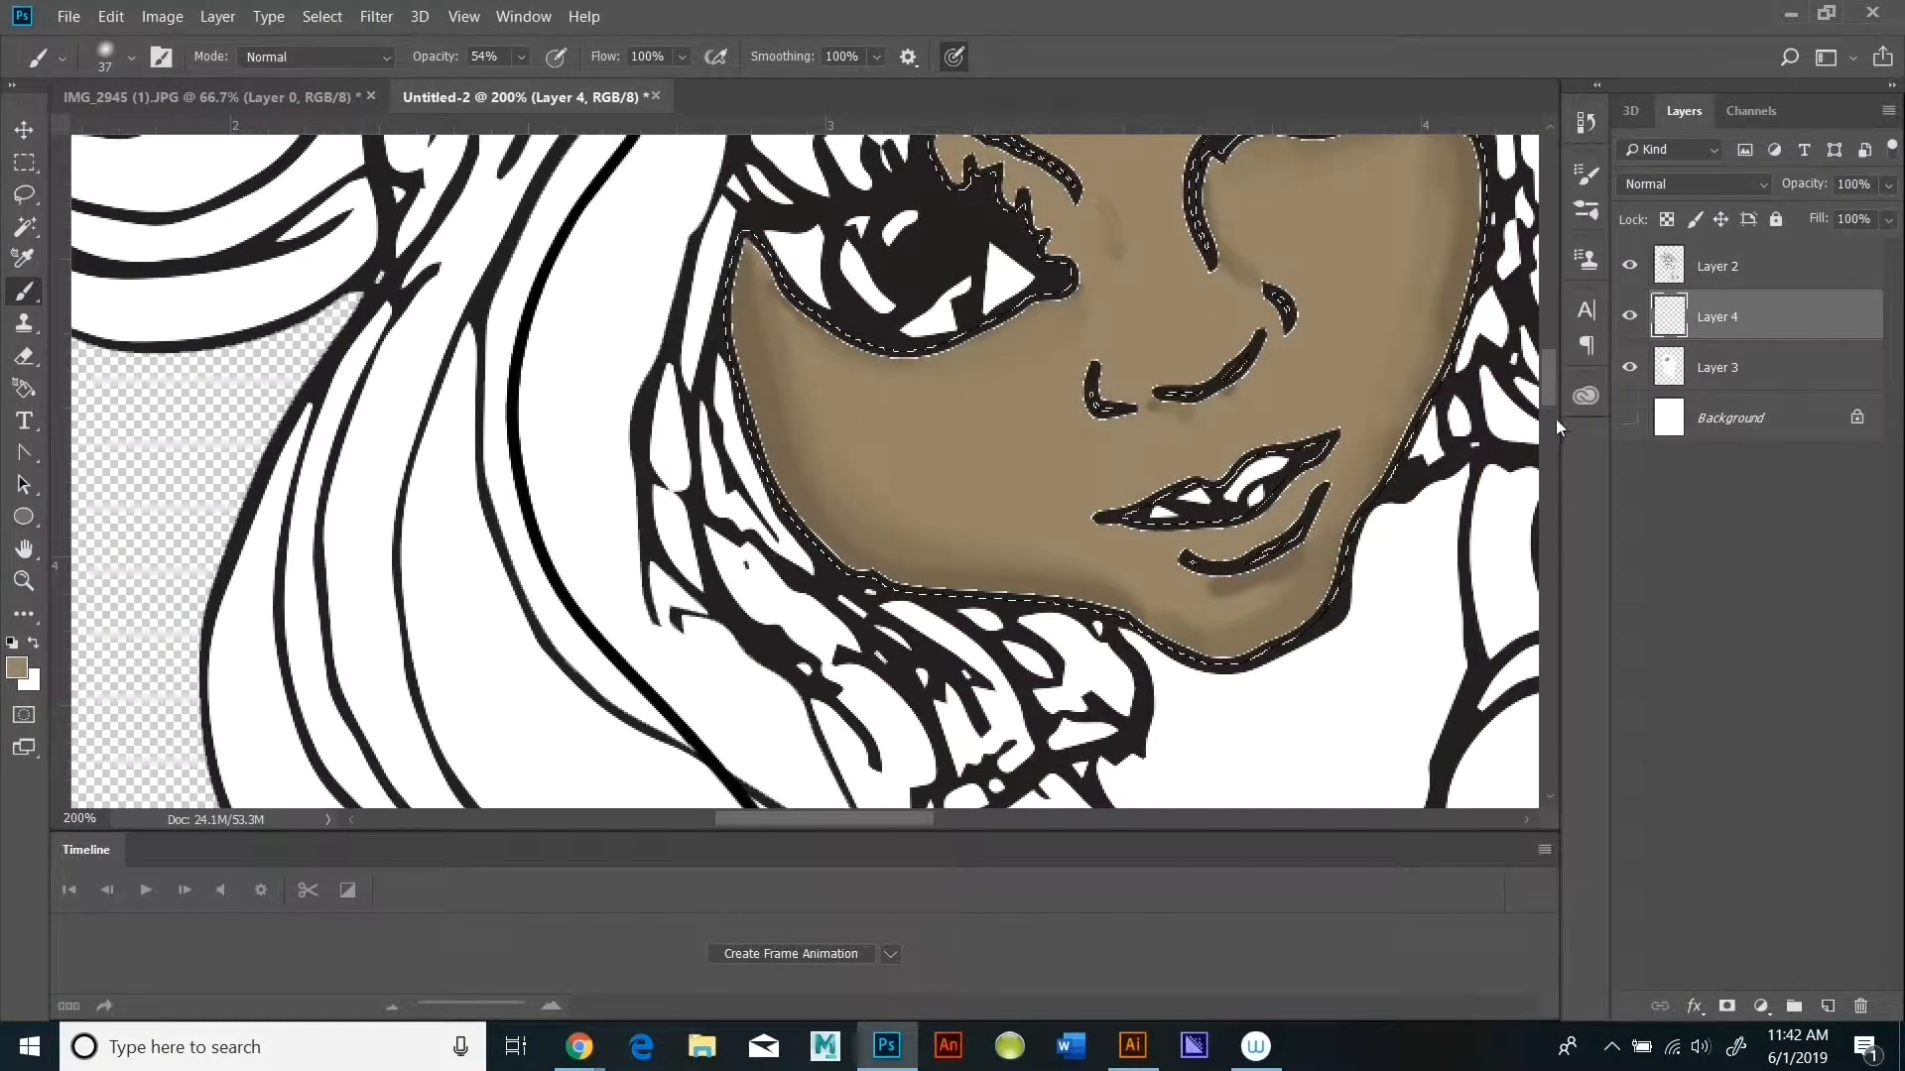
scroll(1553, 416, up, 3)
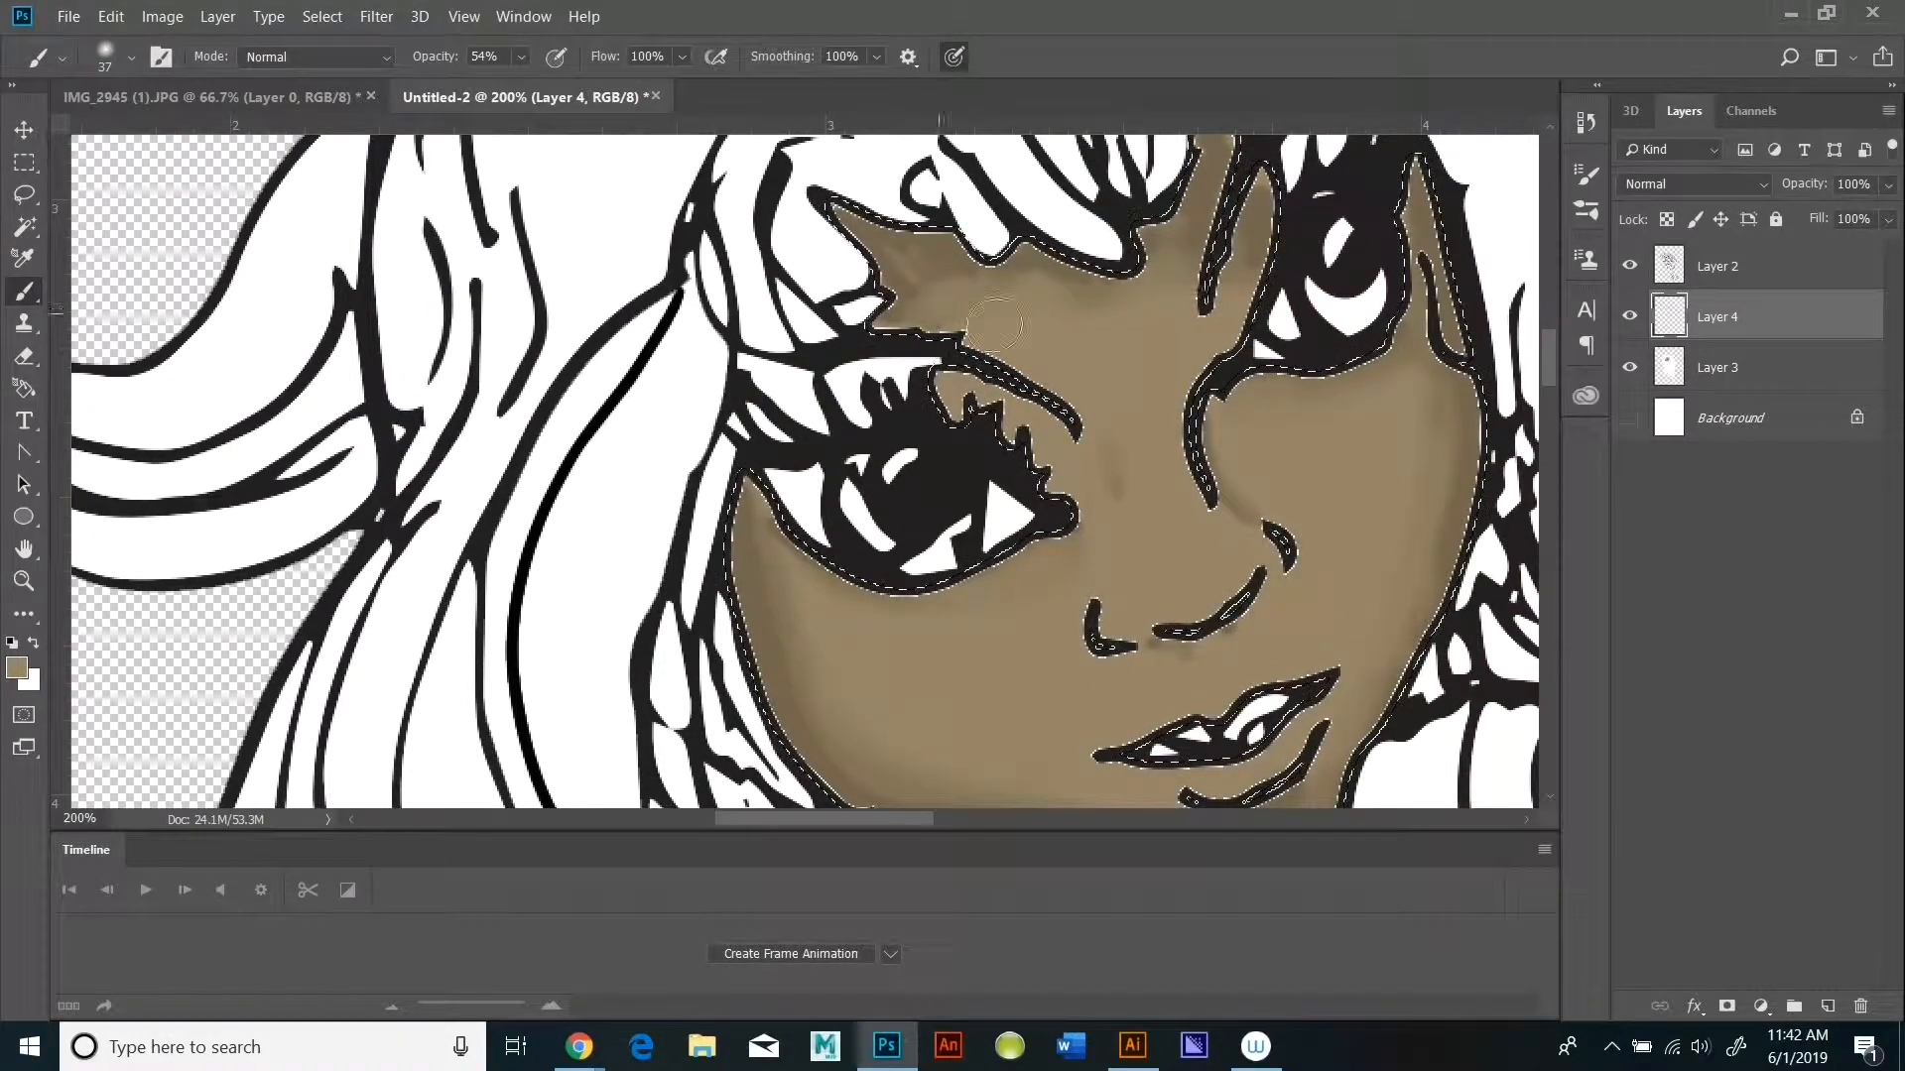
scroll(1545, 353, down, 2)
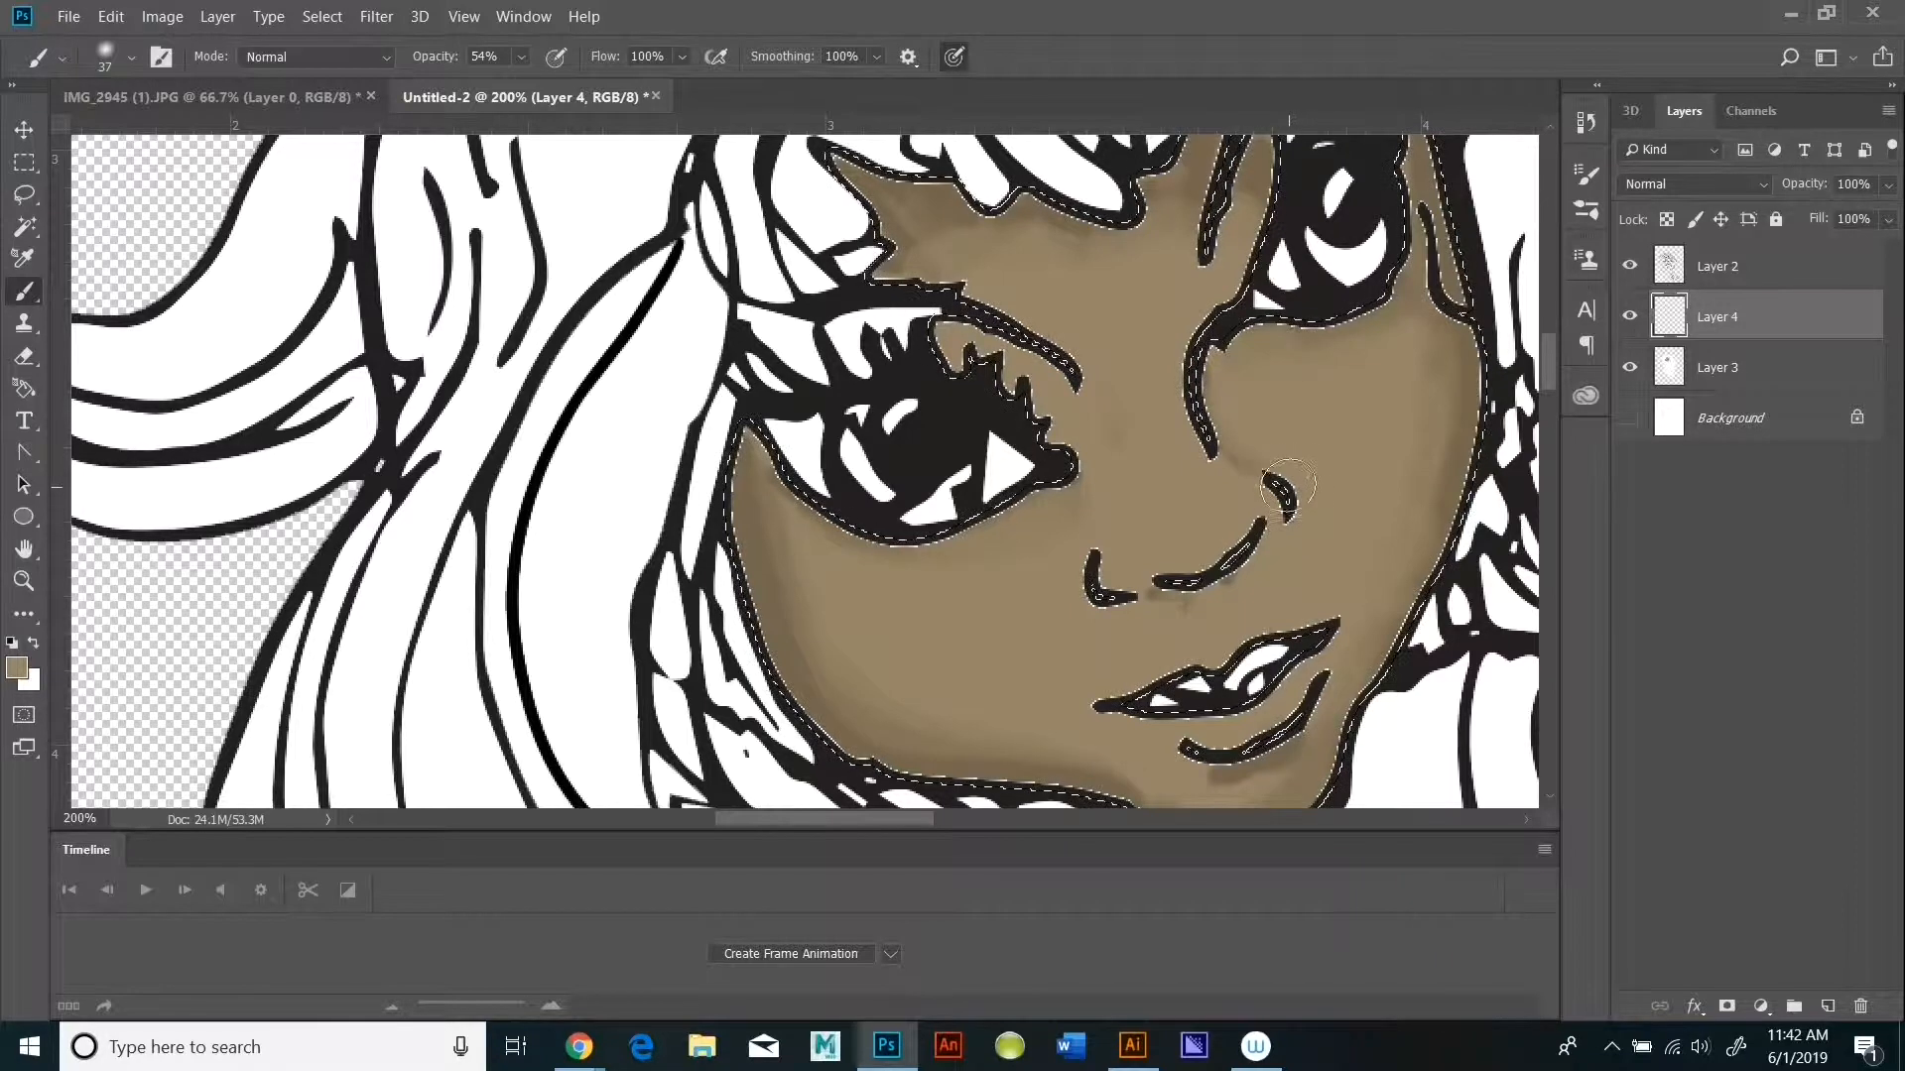
click(332, 17)
click(342, 66)
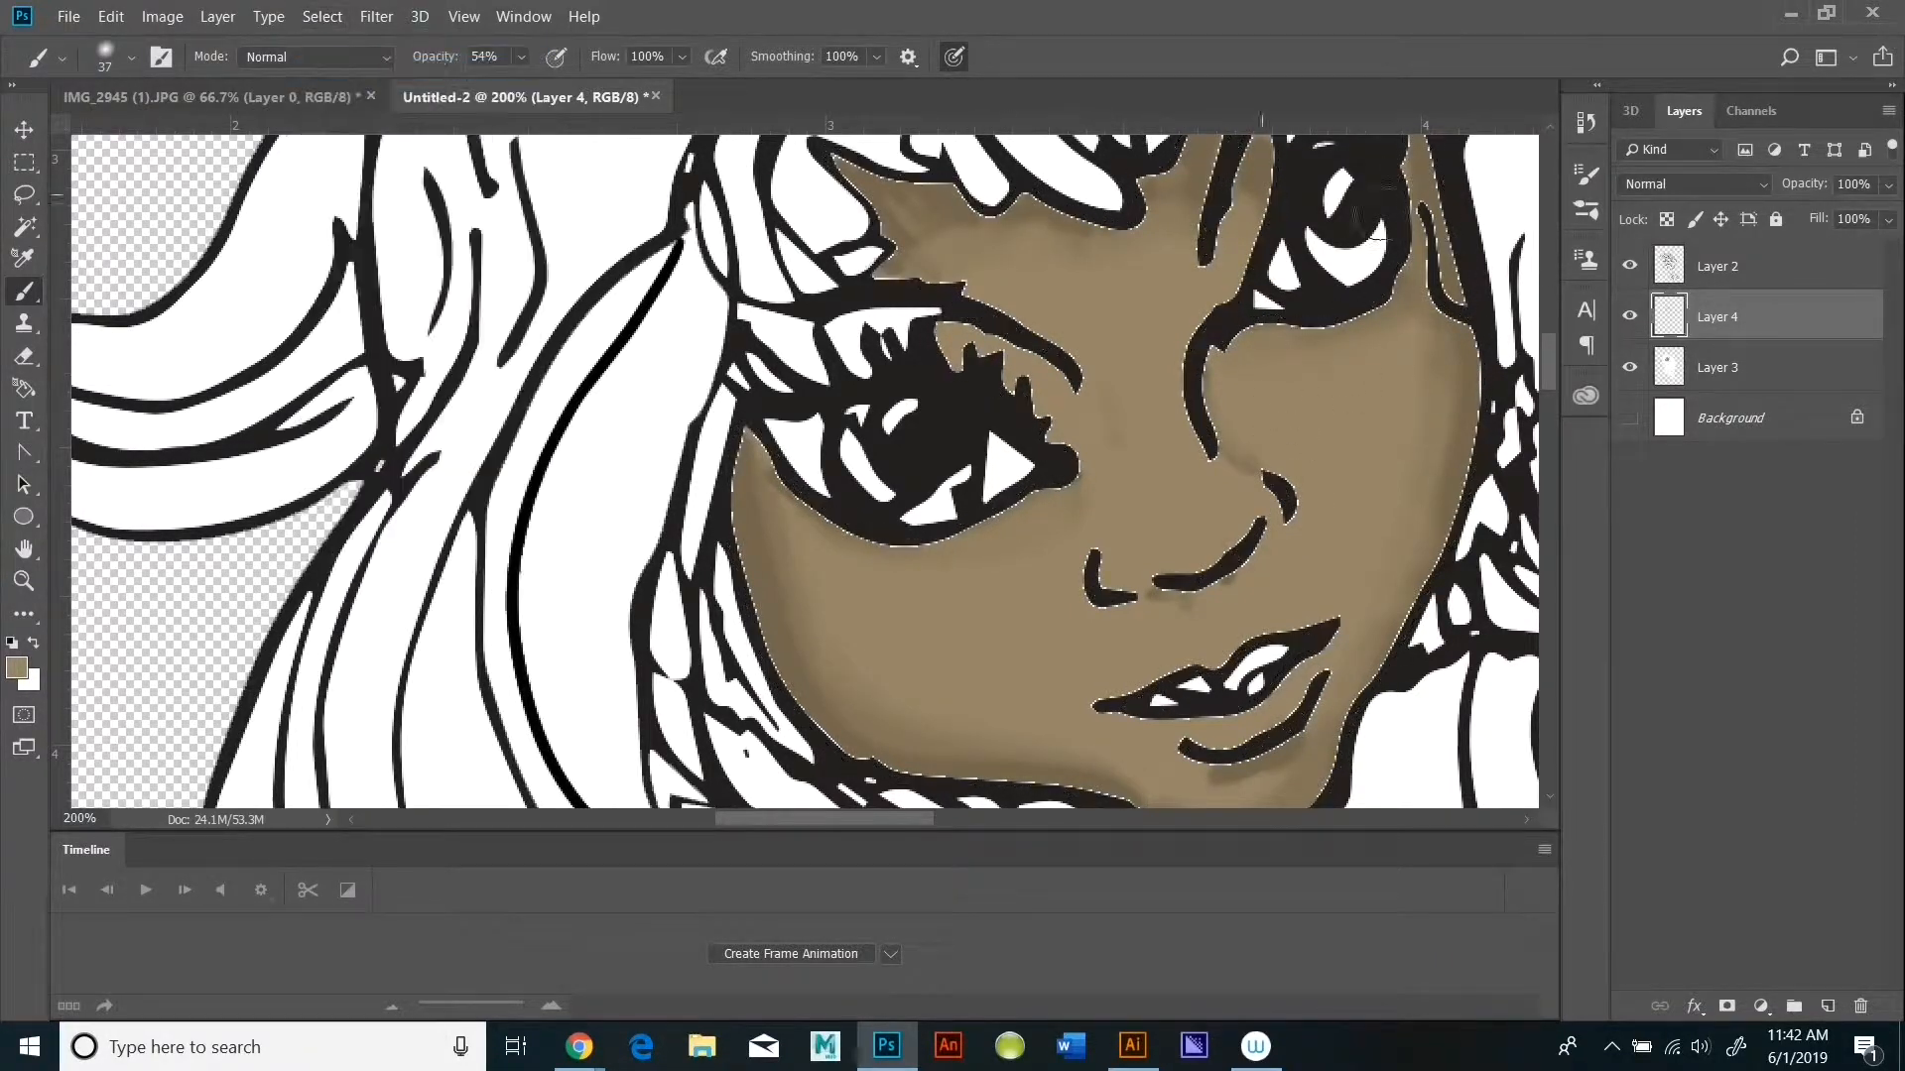
Step: Compare the line art, soft shading and base fill by hiding and showing Layers 2, 3 and 4 individually
click(1630, 266)
click(1630, 265)
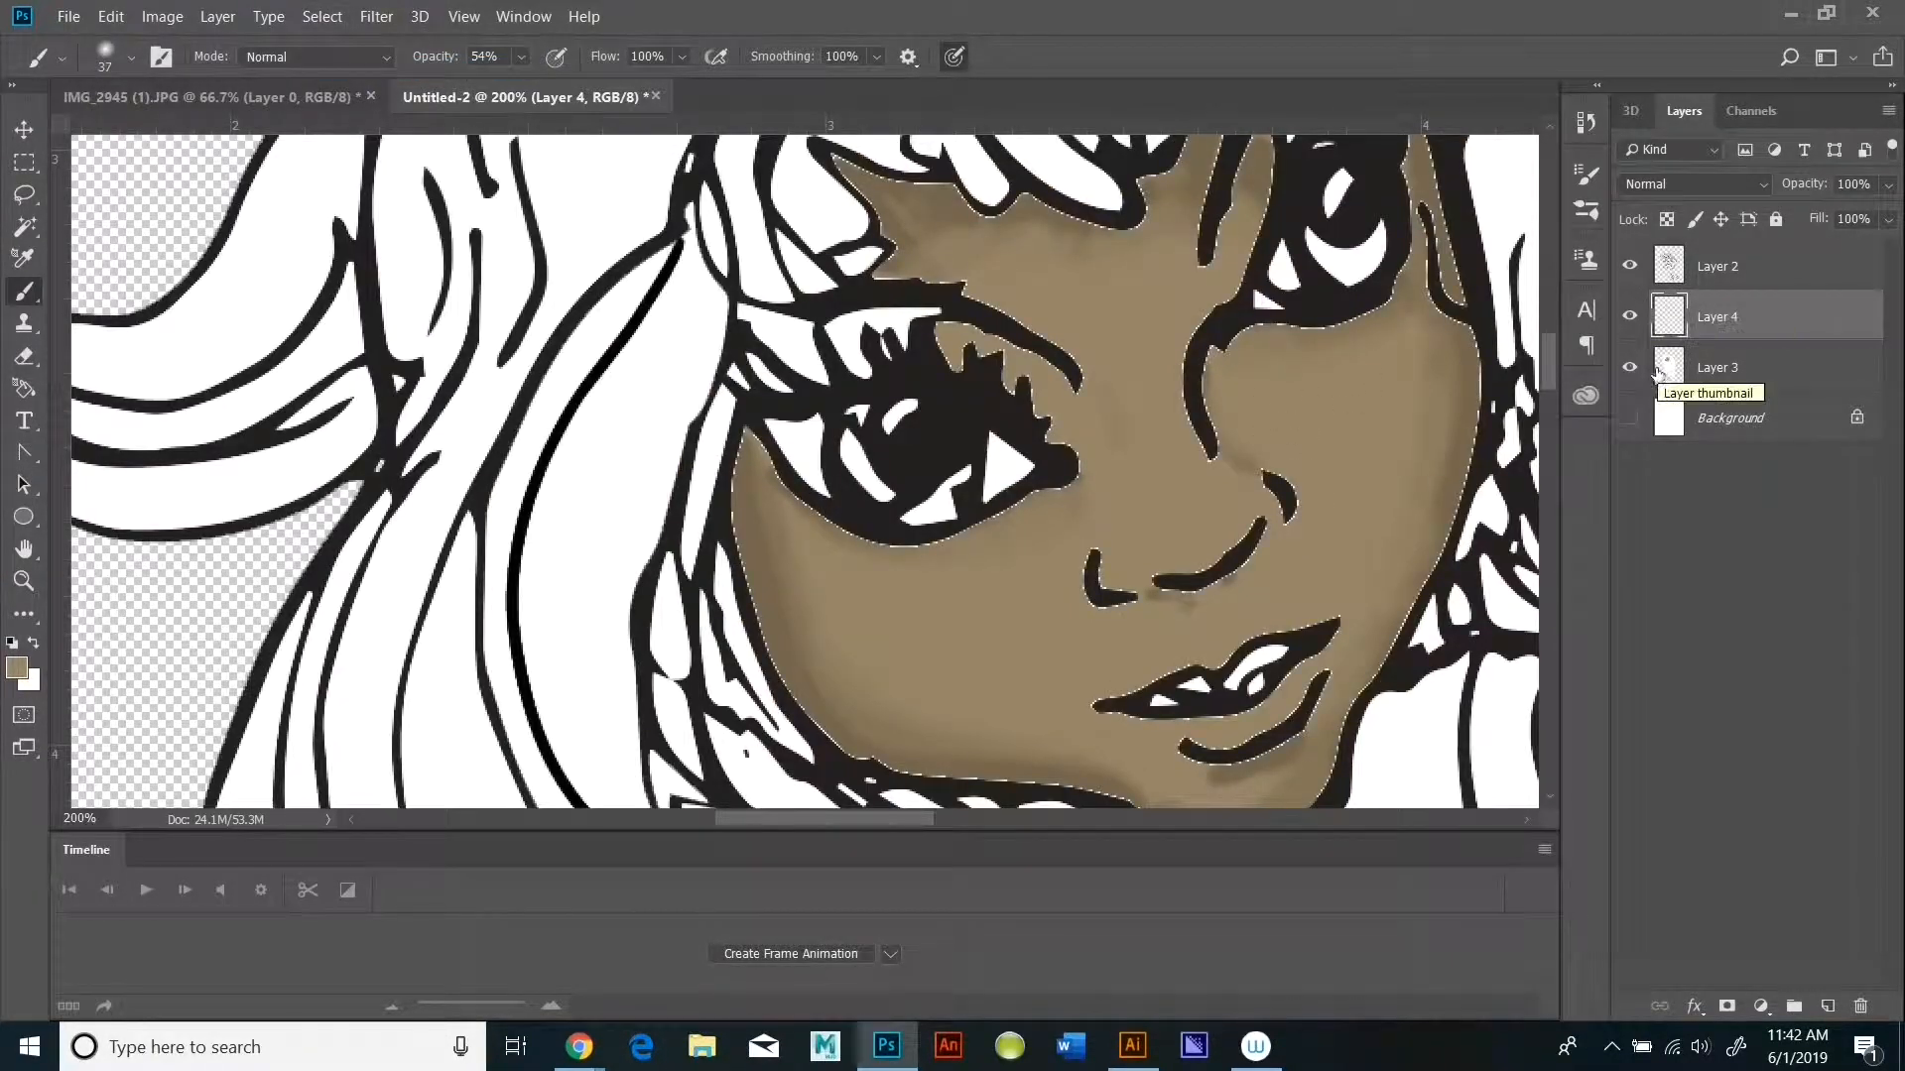
click(1630, 265)
click(1630, 367)
click(1630, 367)
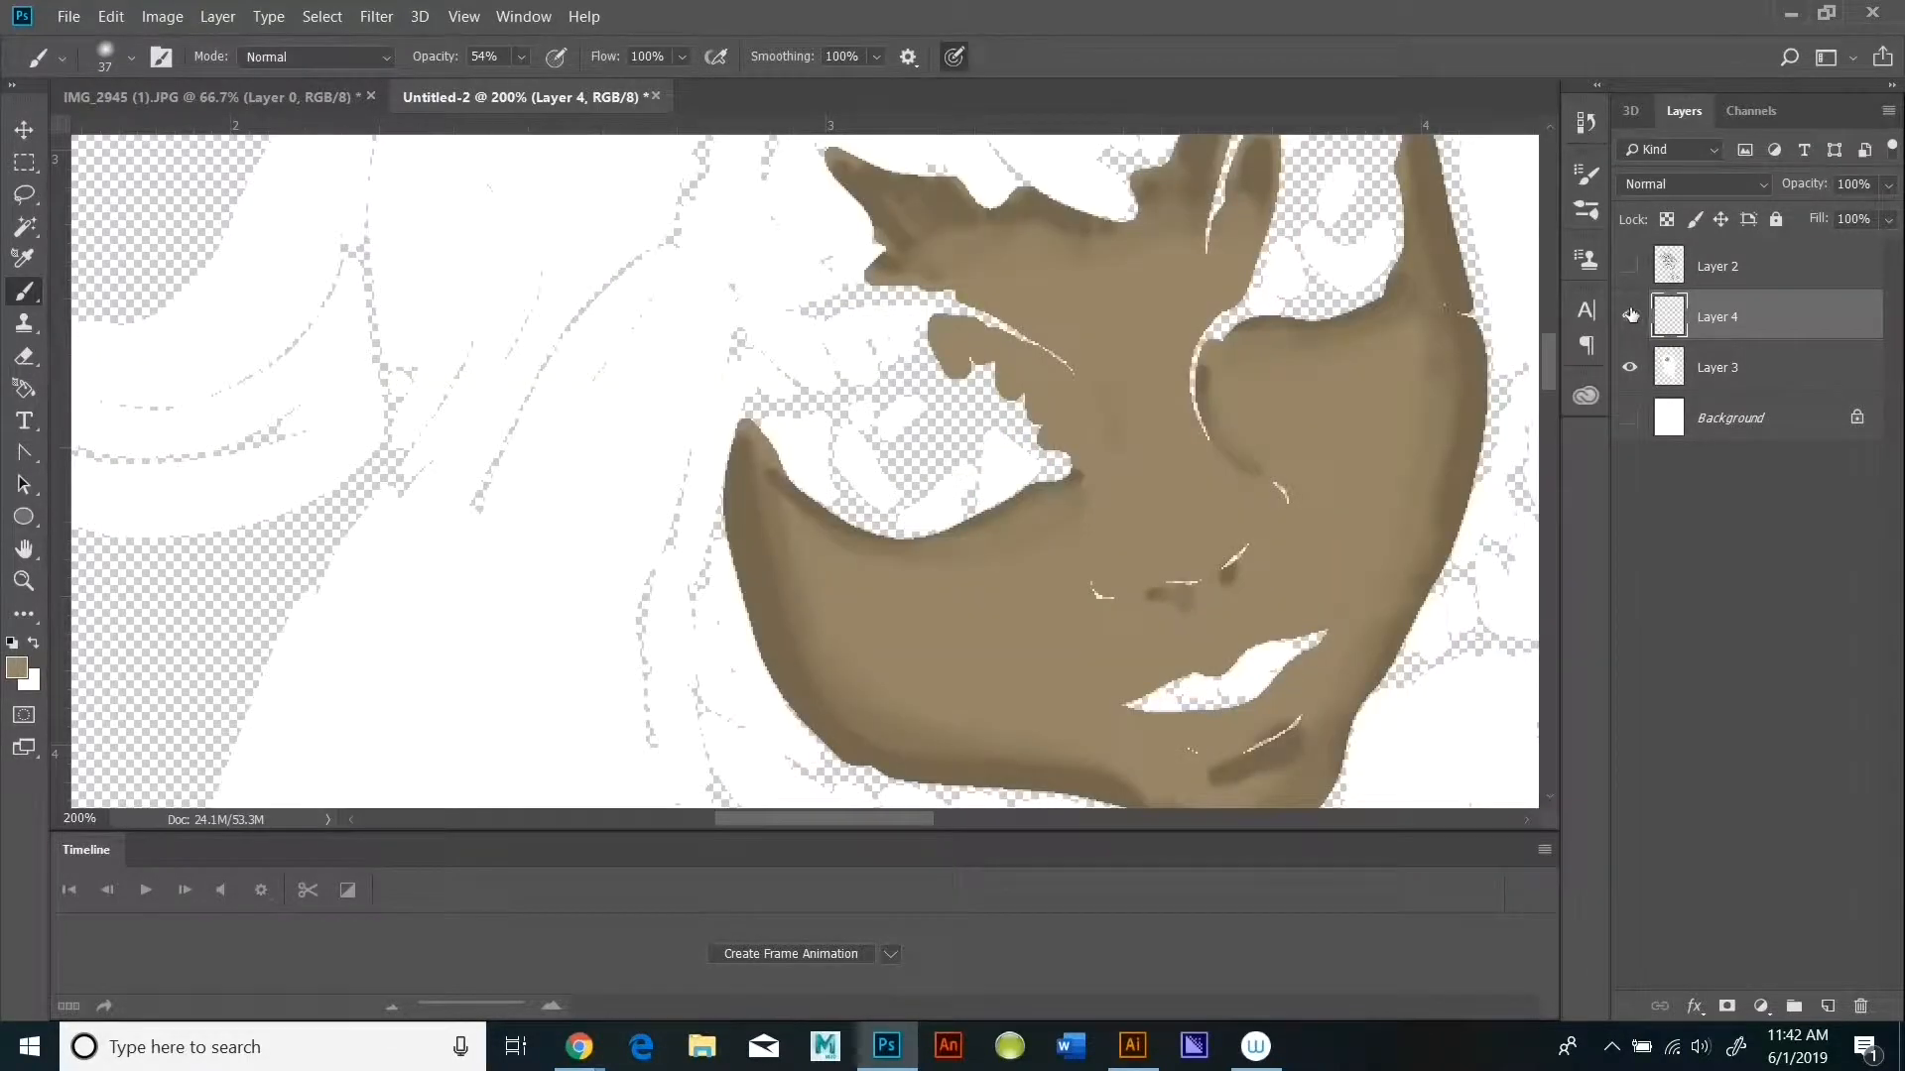
click(1630, 317)
click(1630, 317)
click(1630, 265)
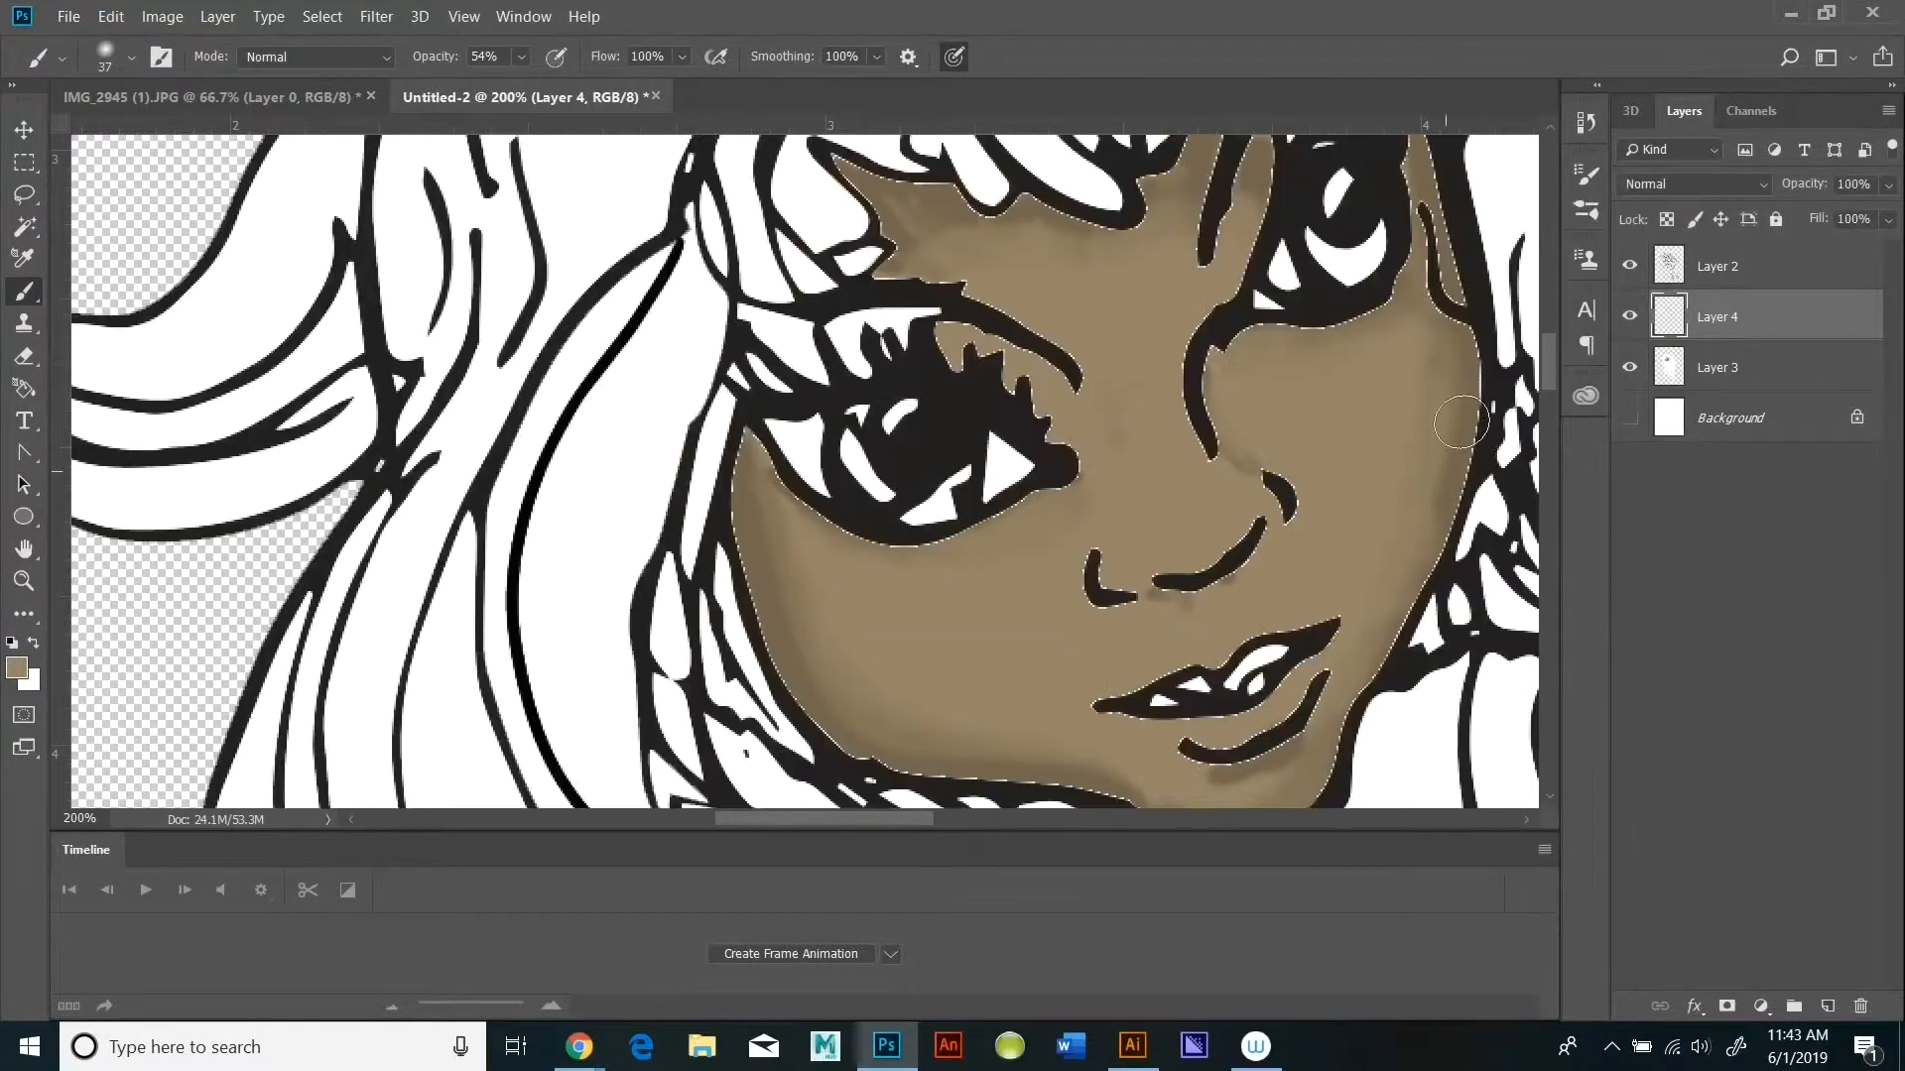
Step: Try to select the highlights of Layer 2 with Color Range
click(1679, 273)
click(322, 16)
click(338, 247)
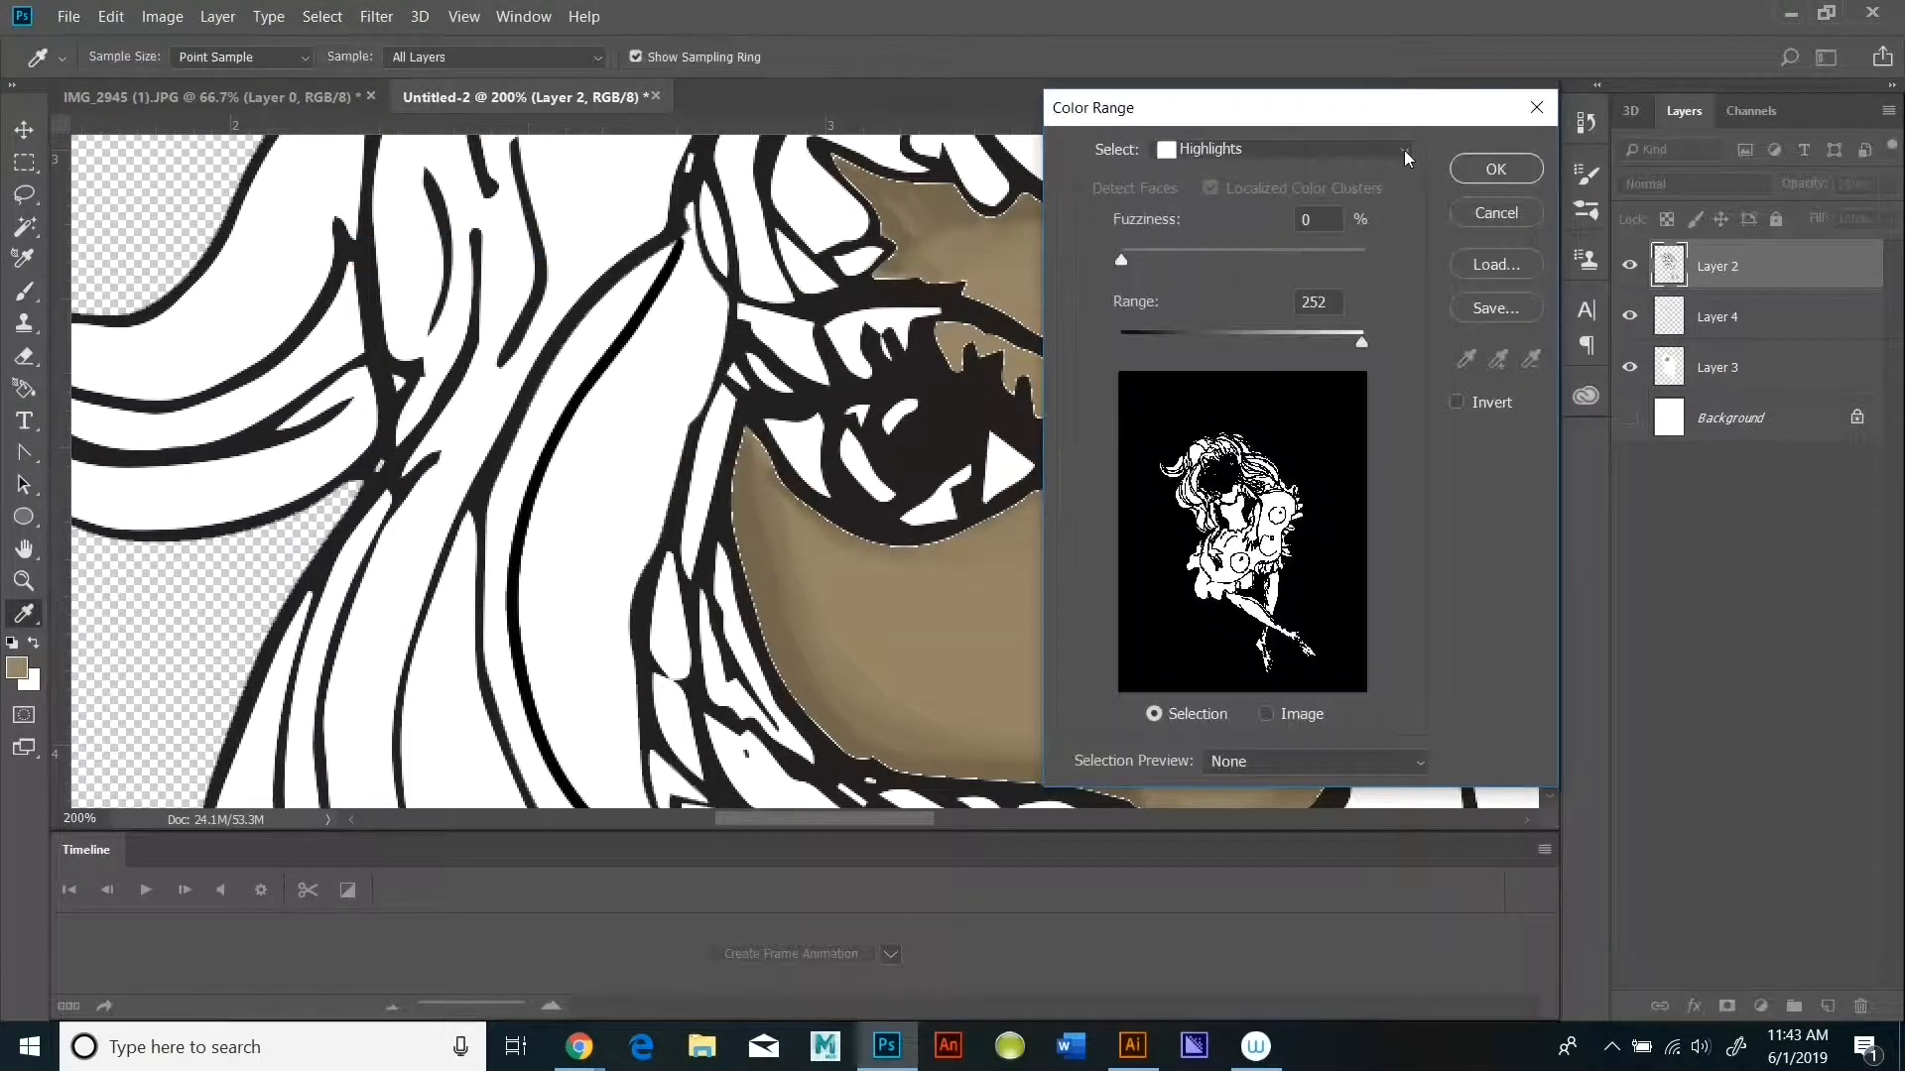
click(1405, 149)
click(1280, 382)
click(1496, 170)
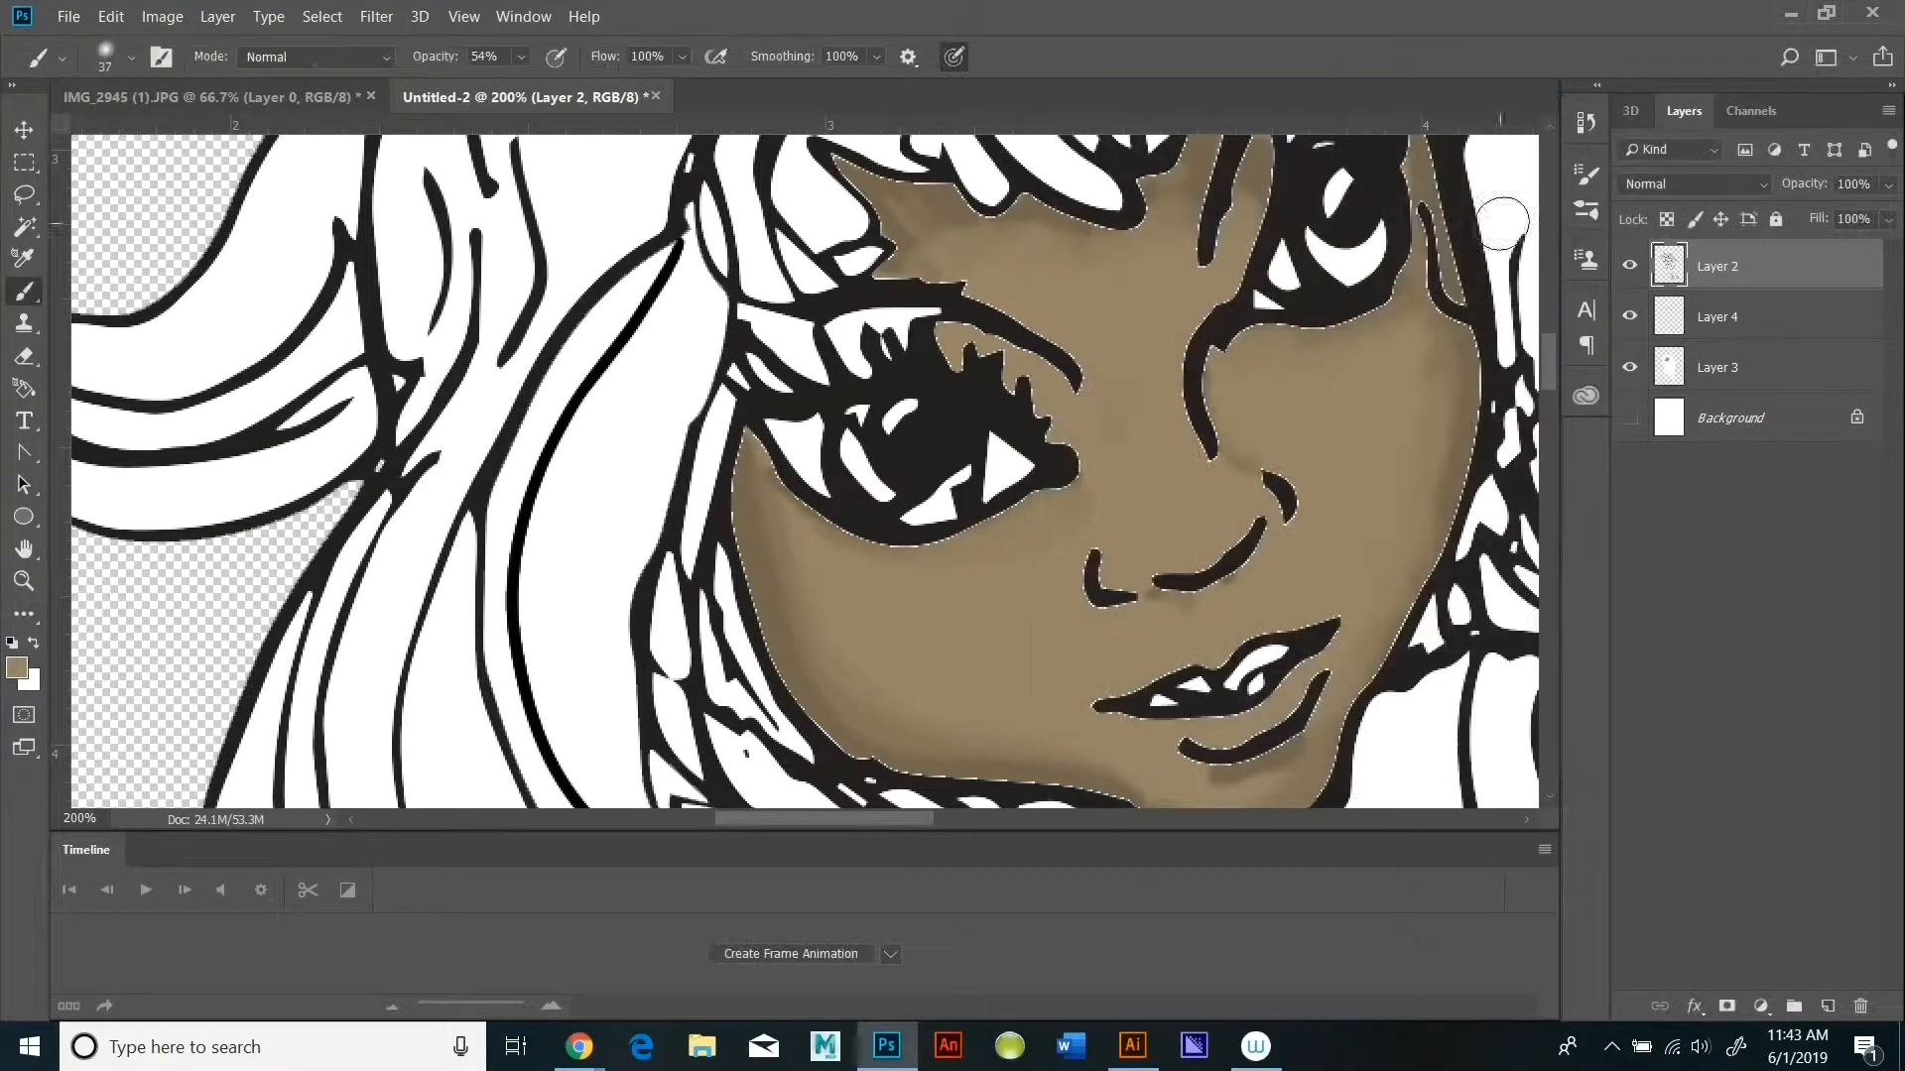
Step: Hide Layers 4 and 3, and select the shadows of the Layer 2 line art with Color Range
double_click(1755, 281)
click(1767, 262)
click(1630, 325)
click(1630, 373)
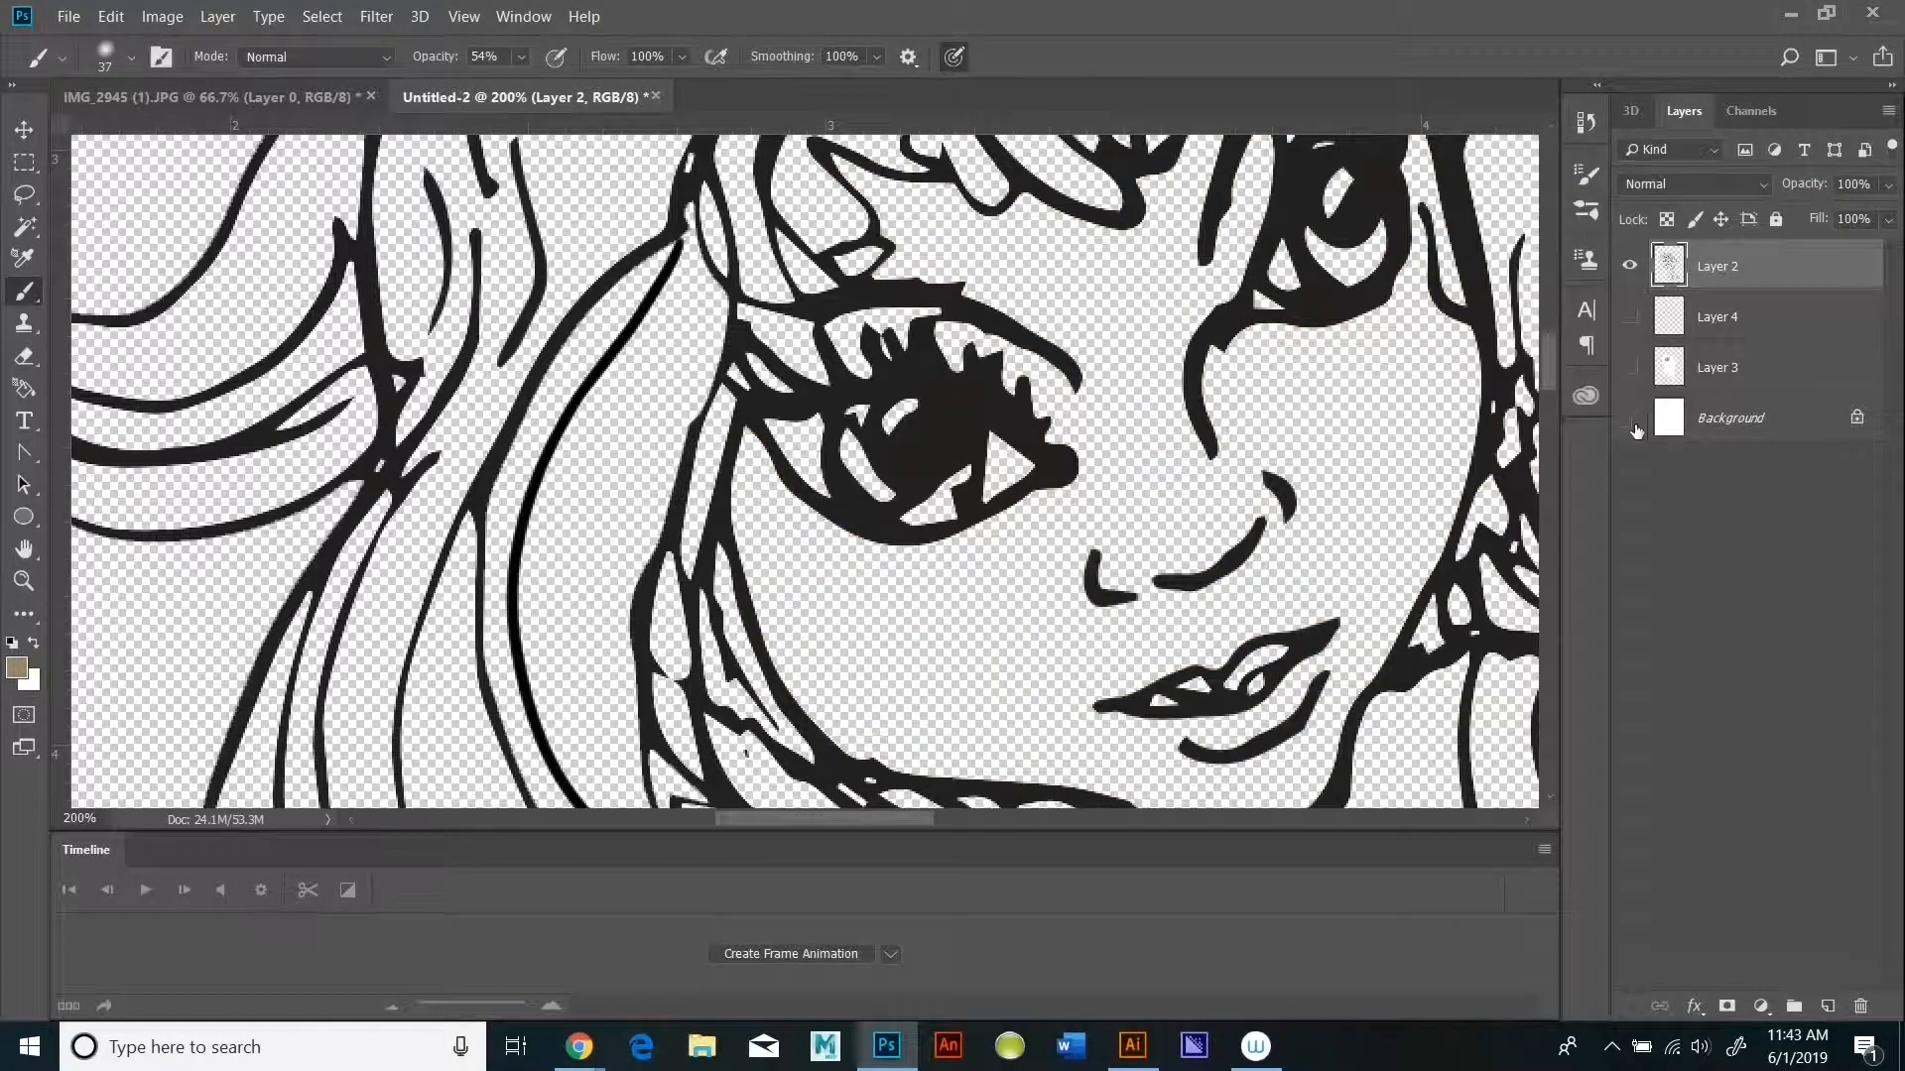
click(322, 16)
click(367, 250)
click(1280, 149)
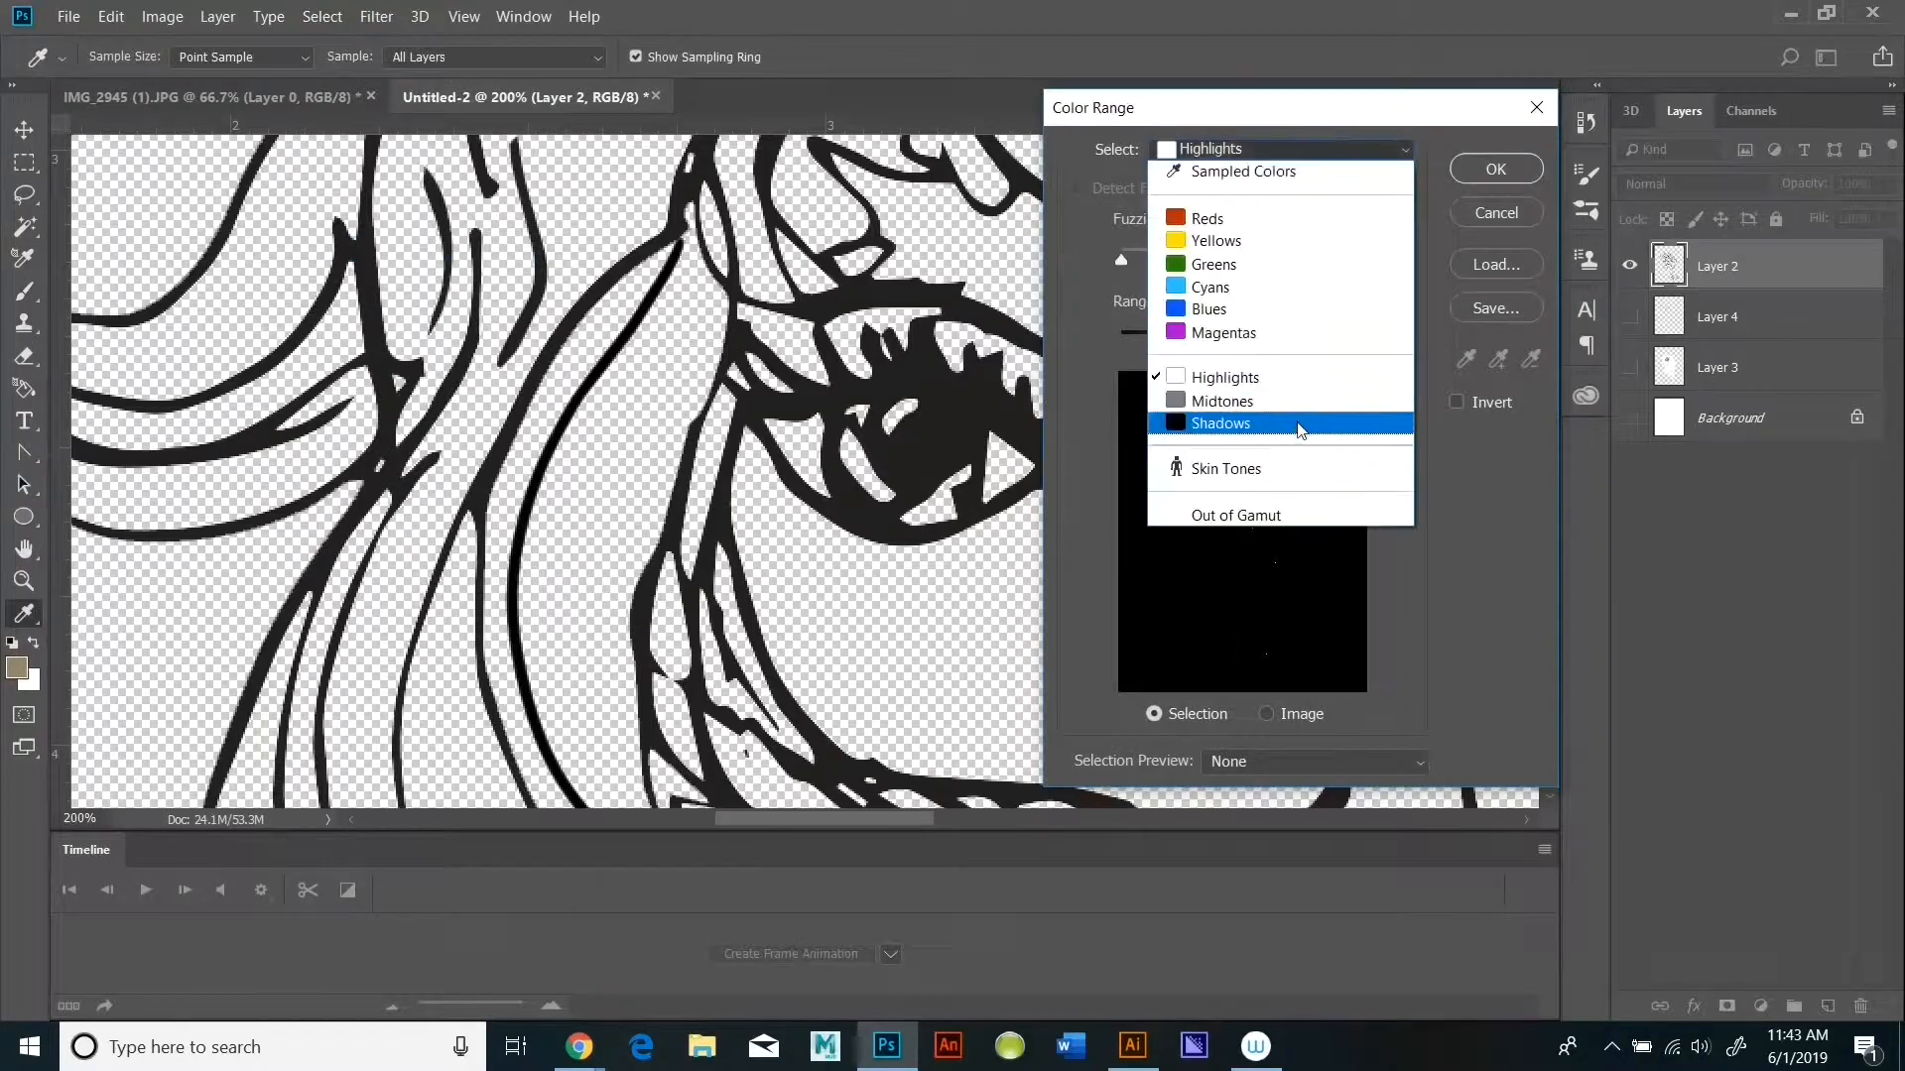
click(1290, 421)
click(1523, 178)
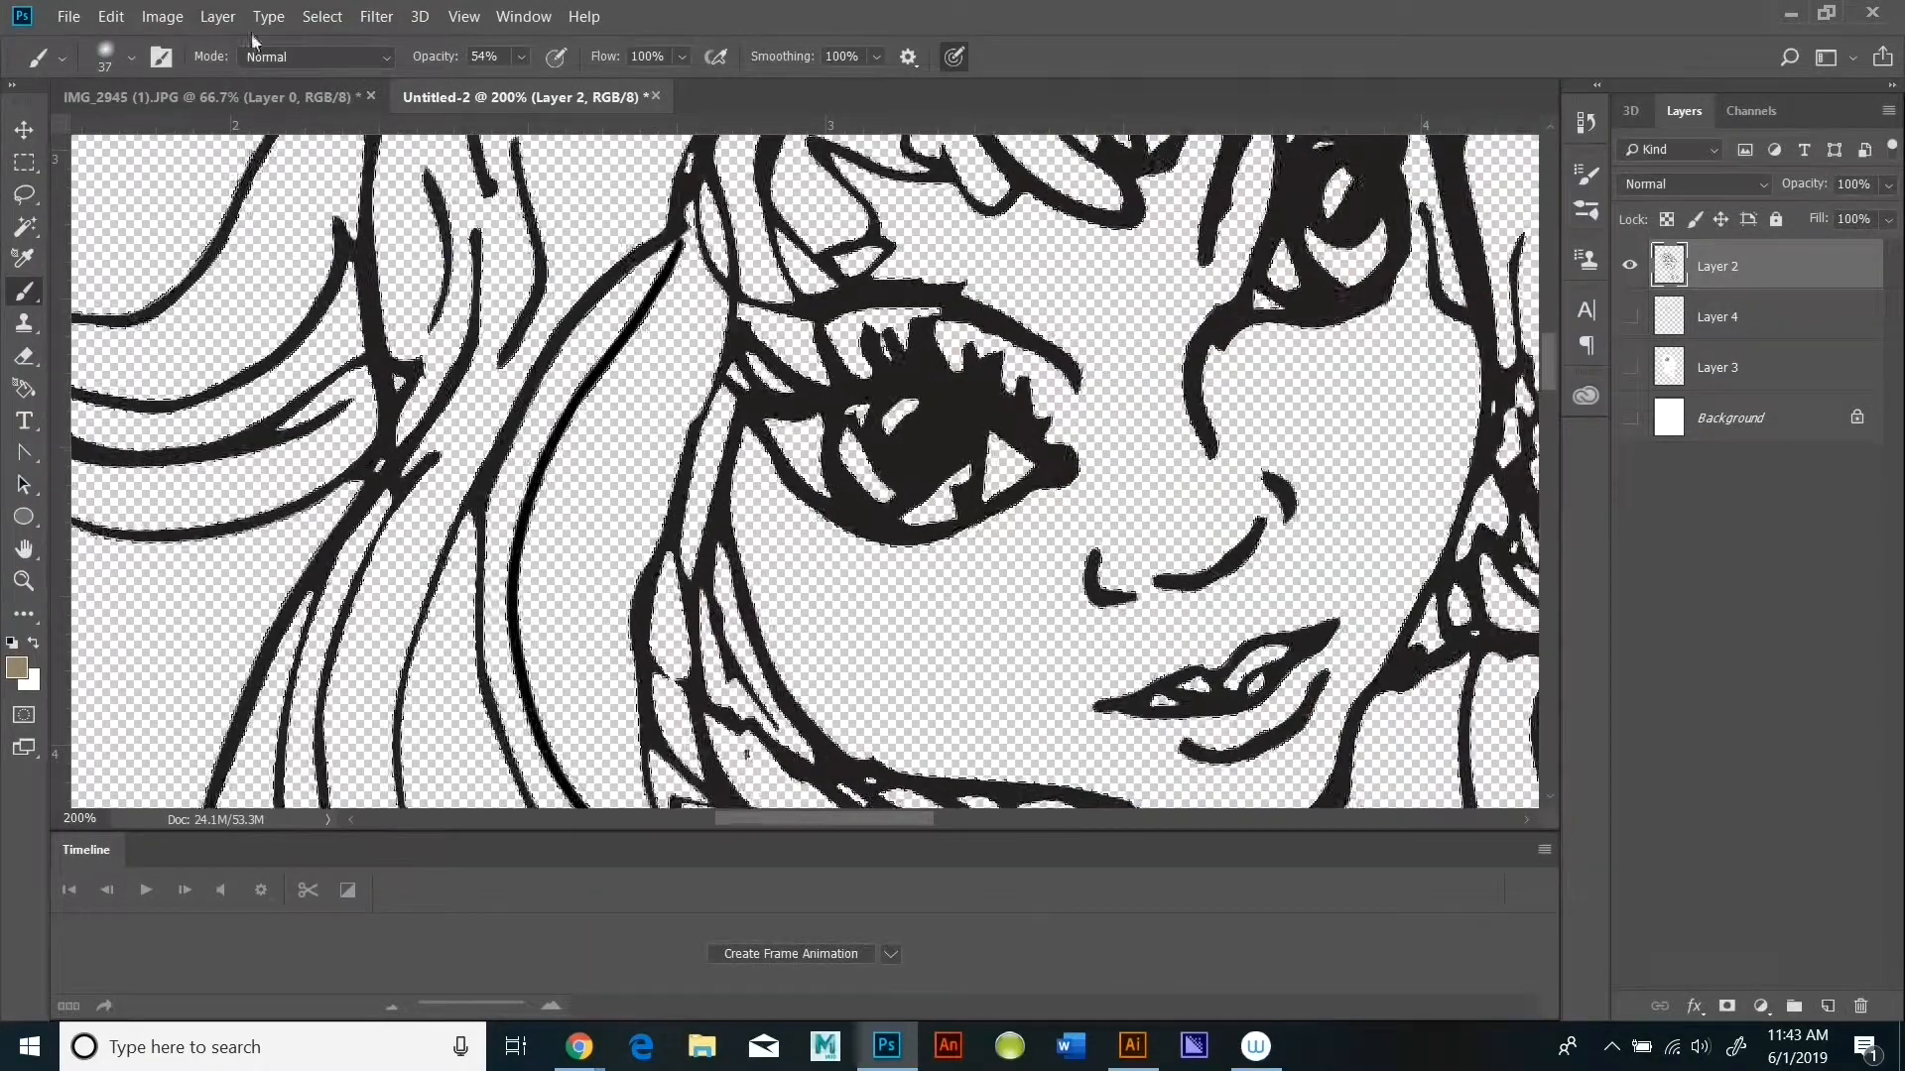
Step: Expand the line art selection by 2 pixels
click(323, 16)
mouse_move(342, 348)
click(701, 302)
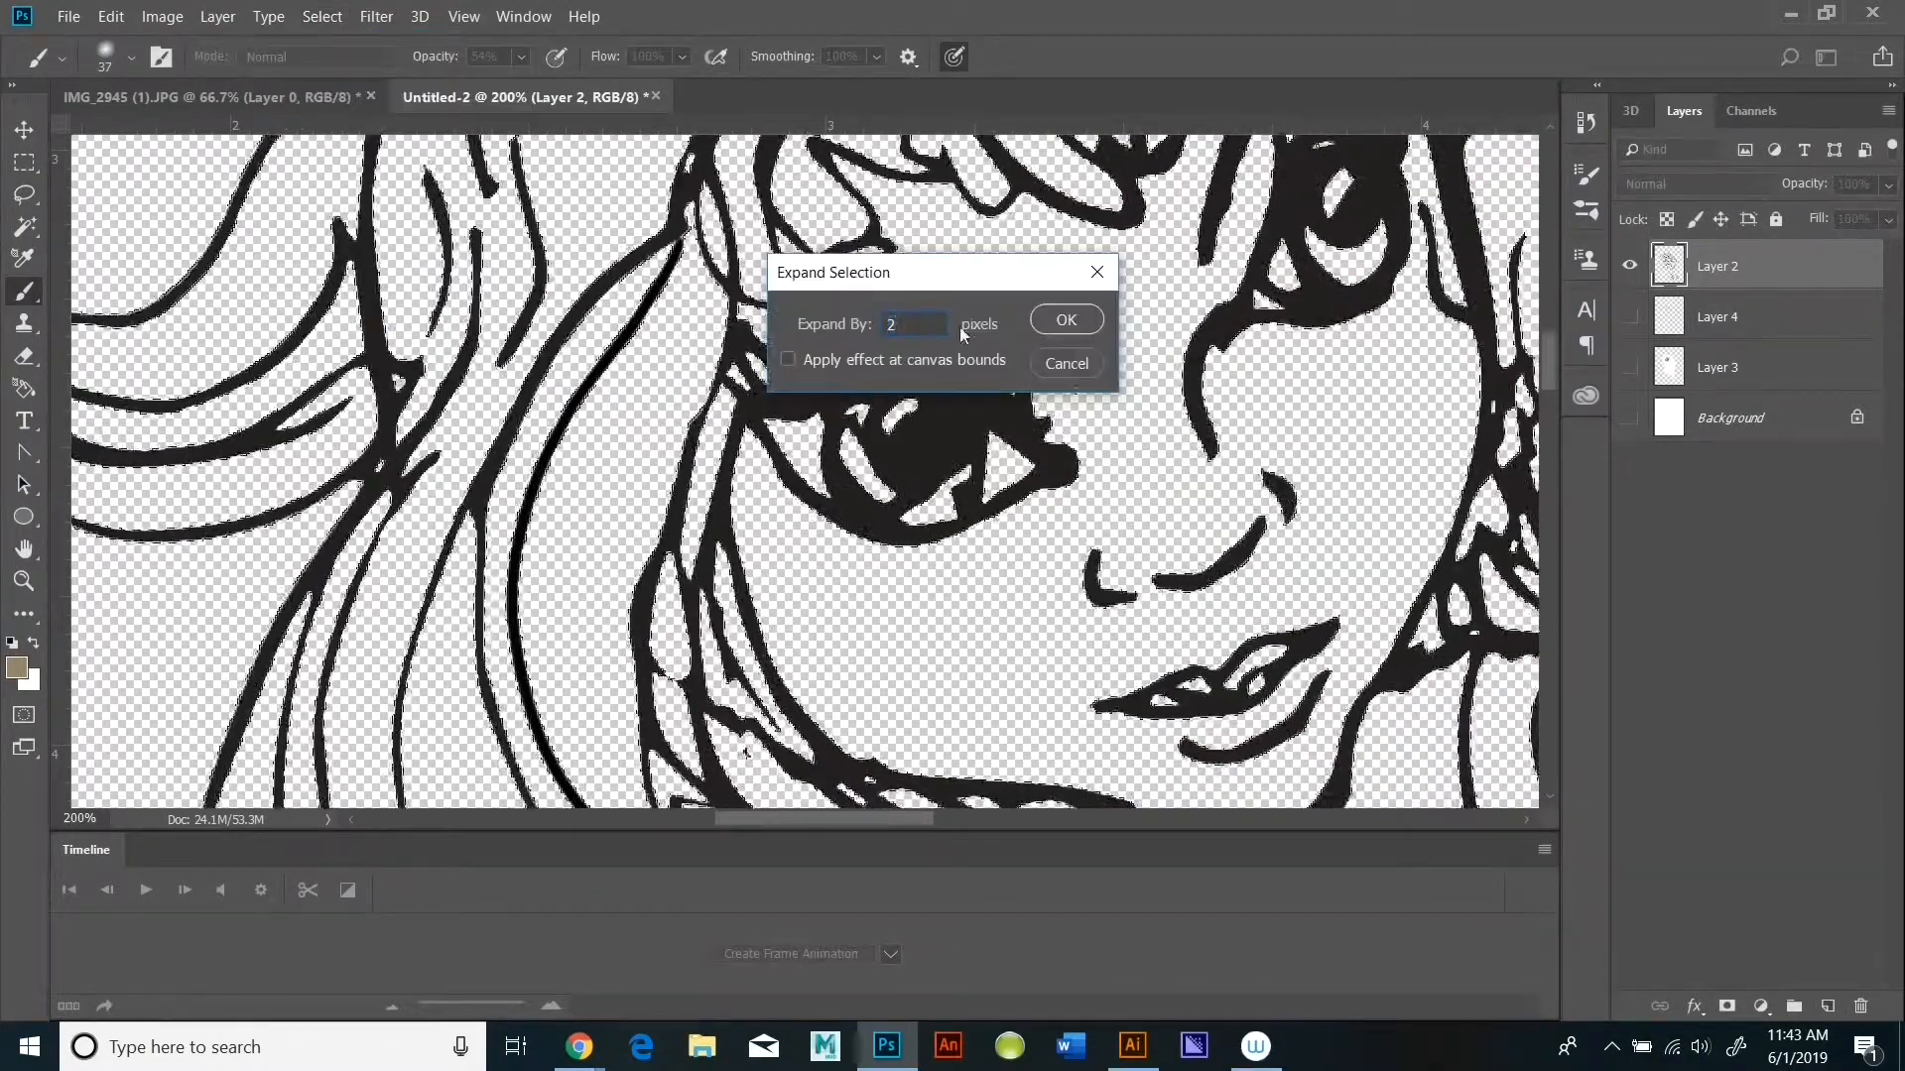
click(1067, 316)
Step: Fill the expanded selection on Layer 2 with black at 100% opacity in Normal mode, and drop the selection
key(shift+BackSpace)
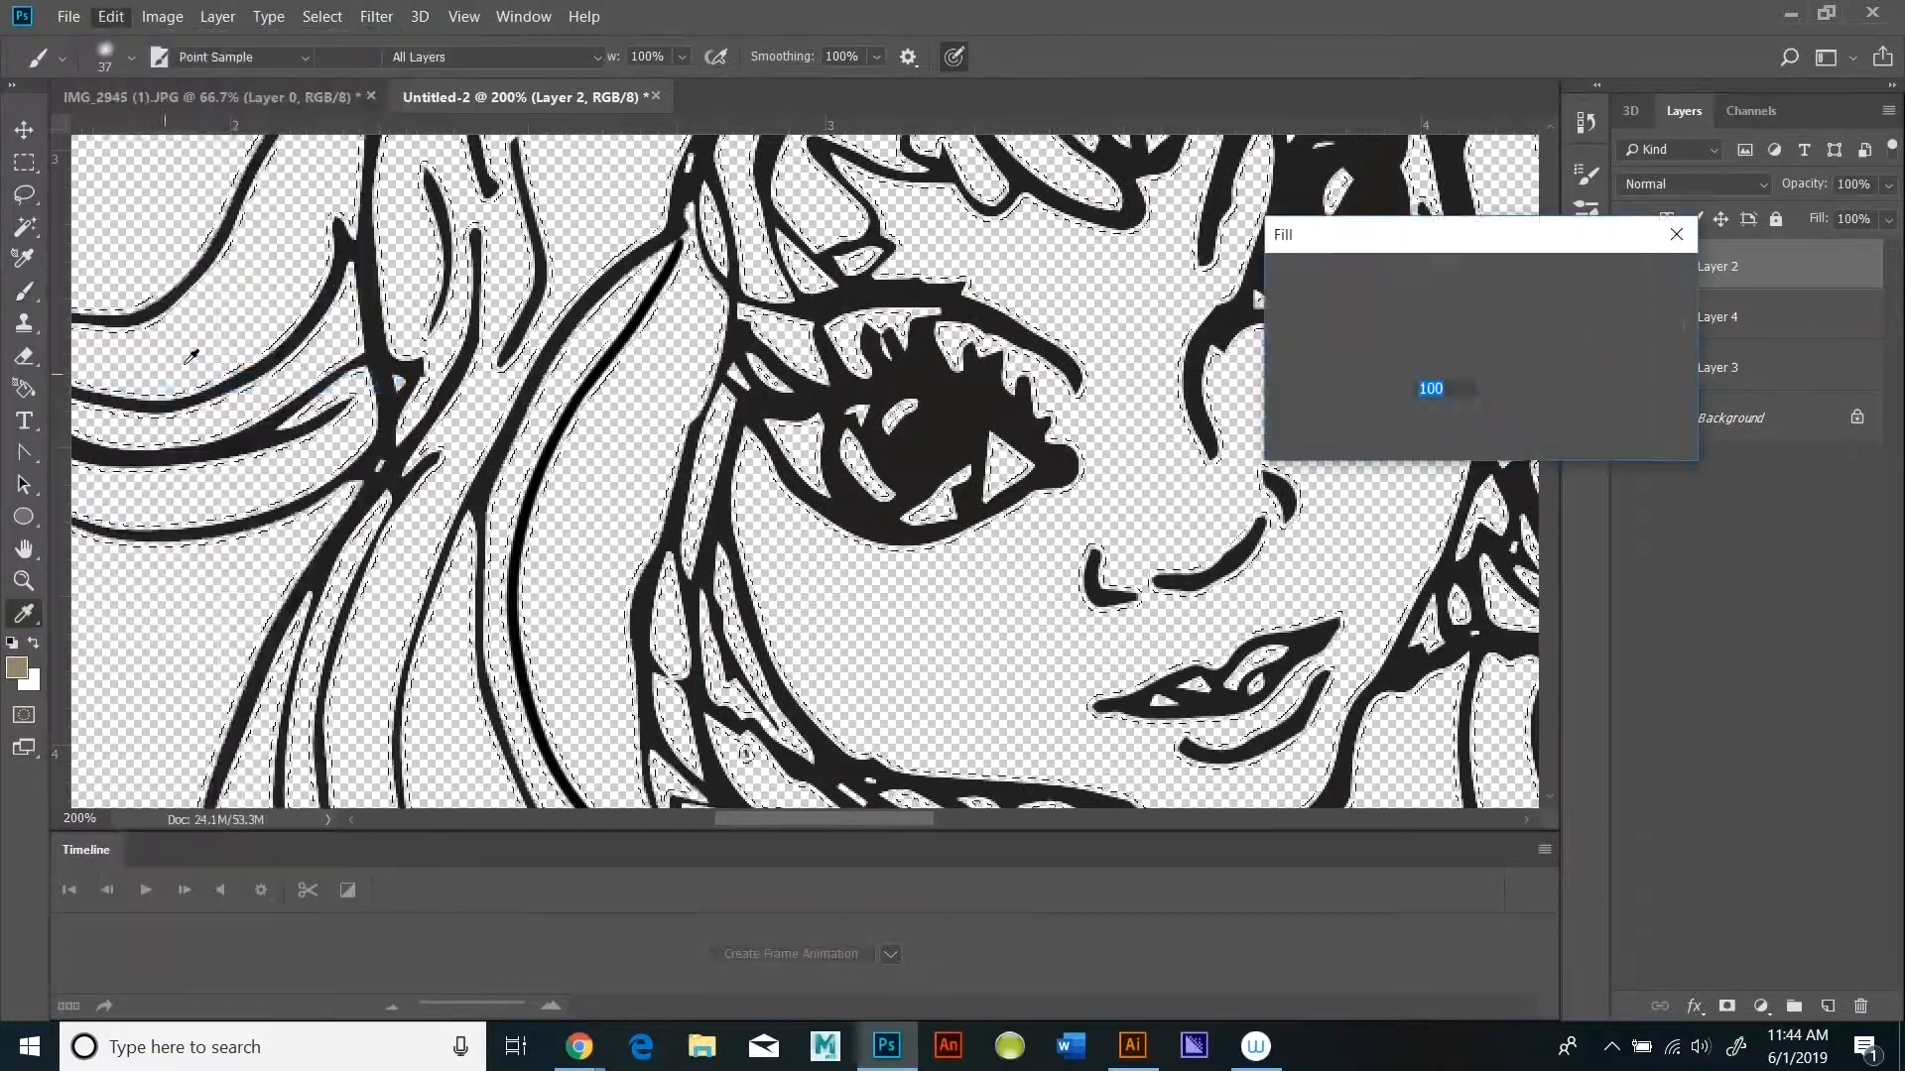
click(1577, 281)
click(1432, 479)
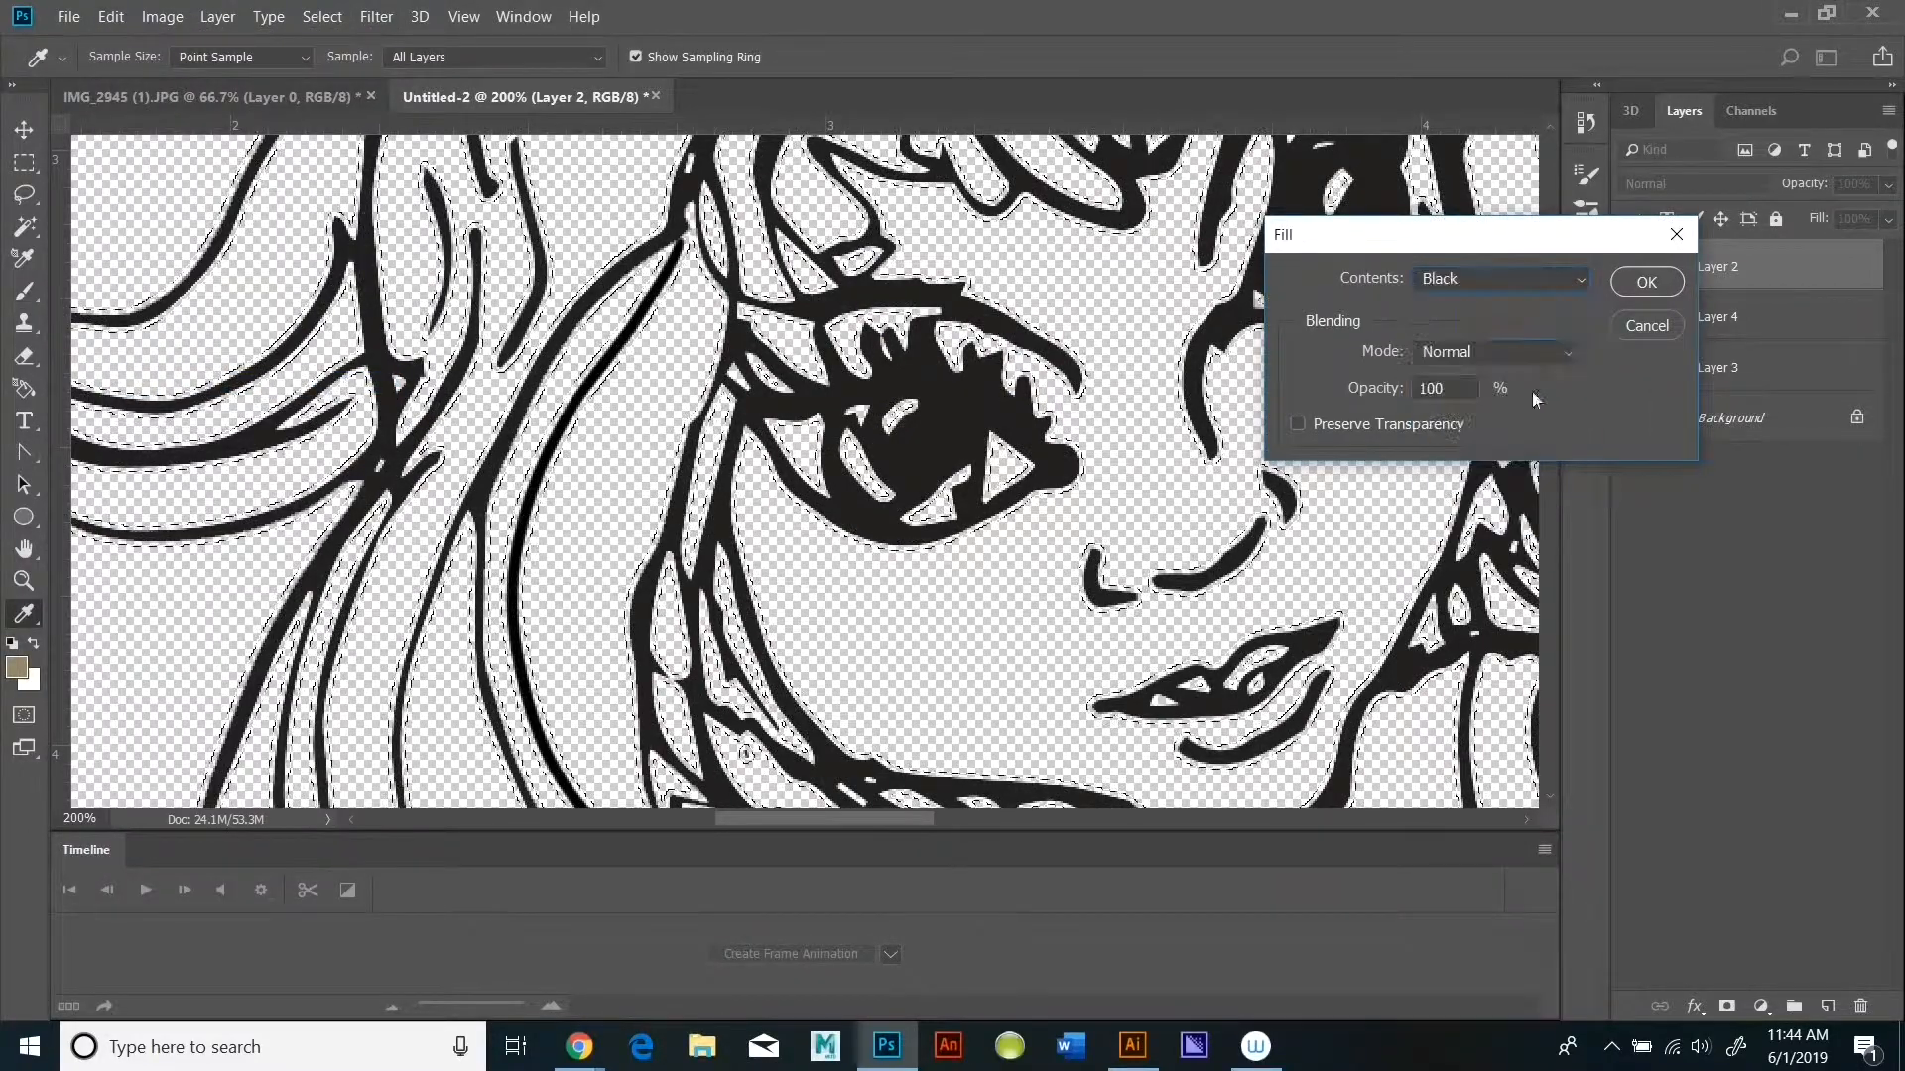
click(1646, 282)
key(b)
key(ctrl+d)
click(321, 16)
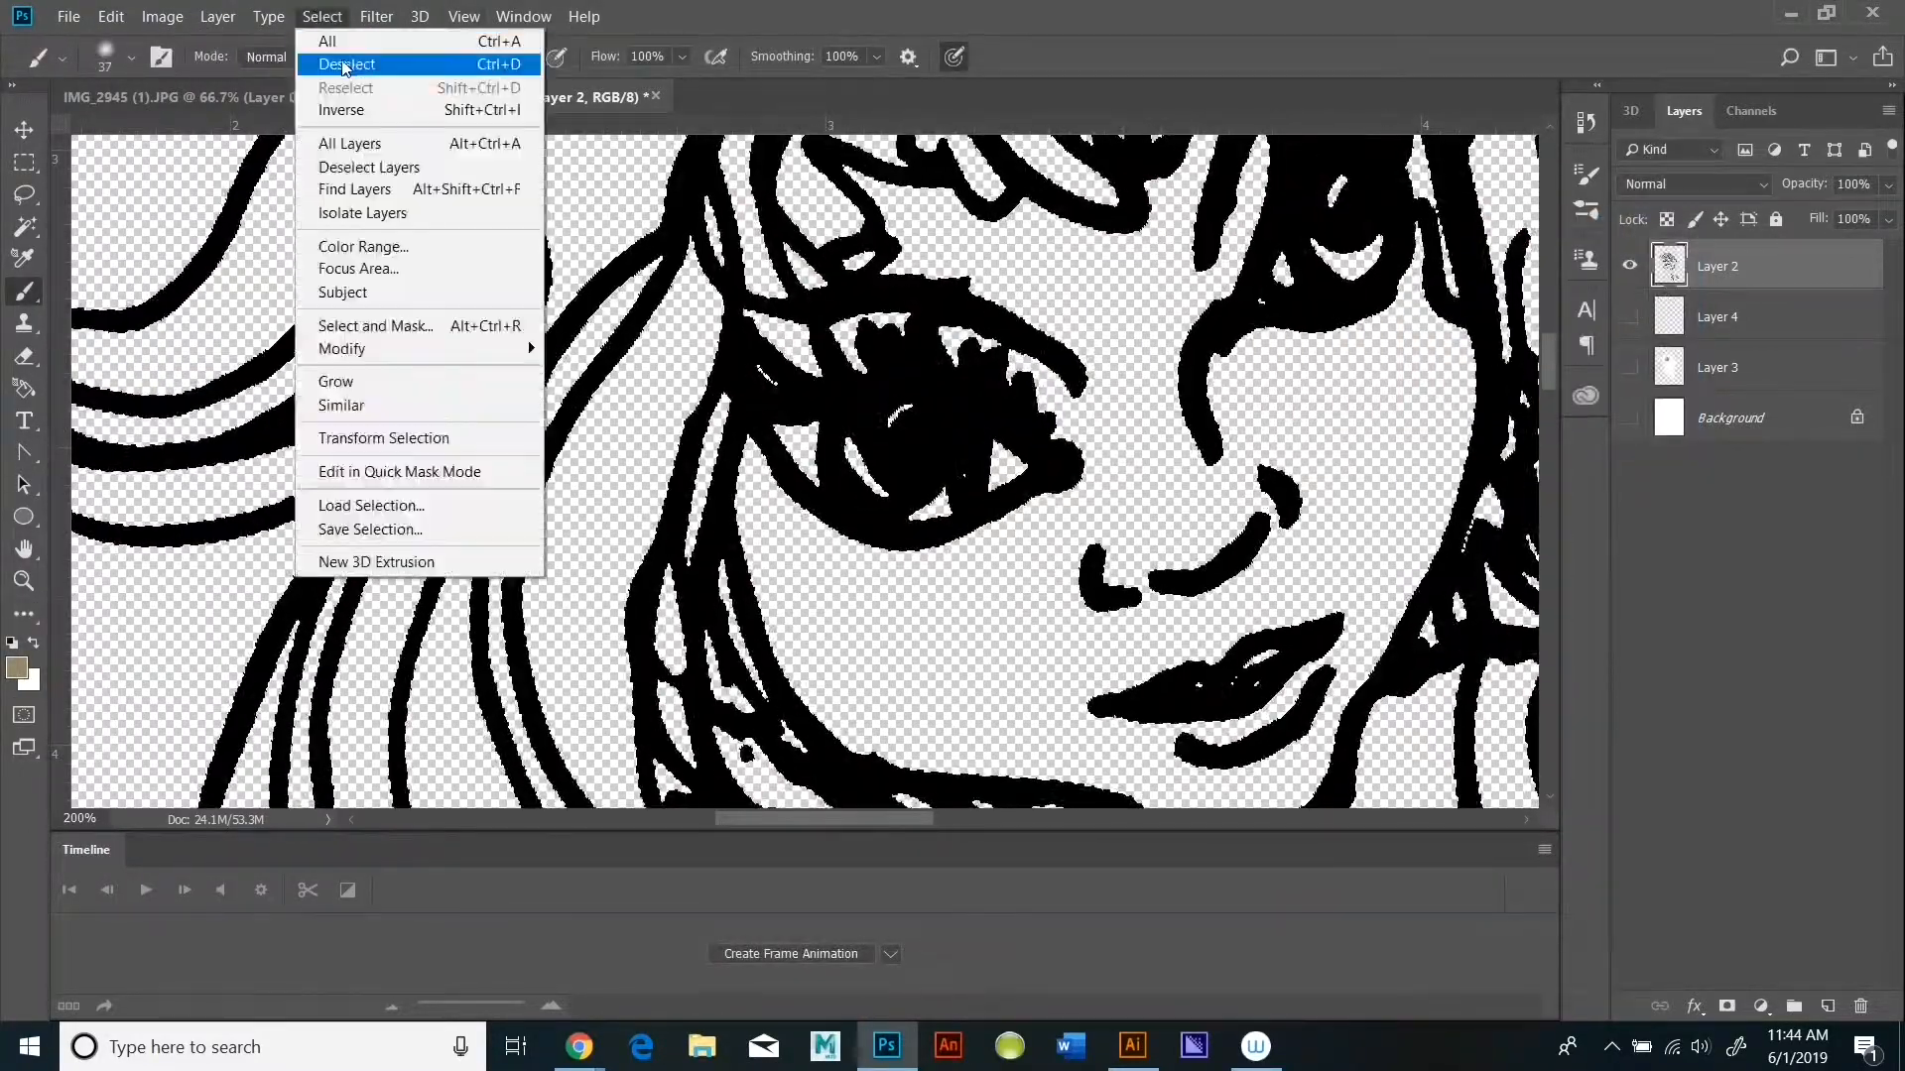
click(361, 65)
Step: Show the Background, Layer 3 and Layer 2 with Layer 4 hidden, and make Layer 3 the active layer
click(1631, 316)
click(1631, 368)
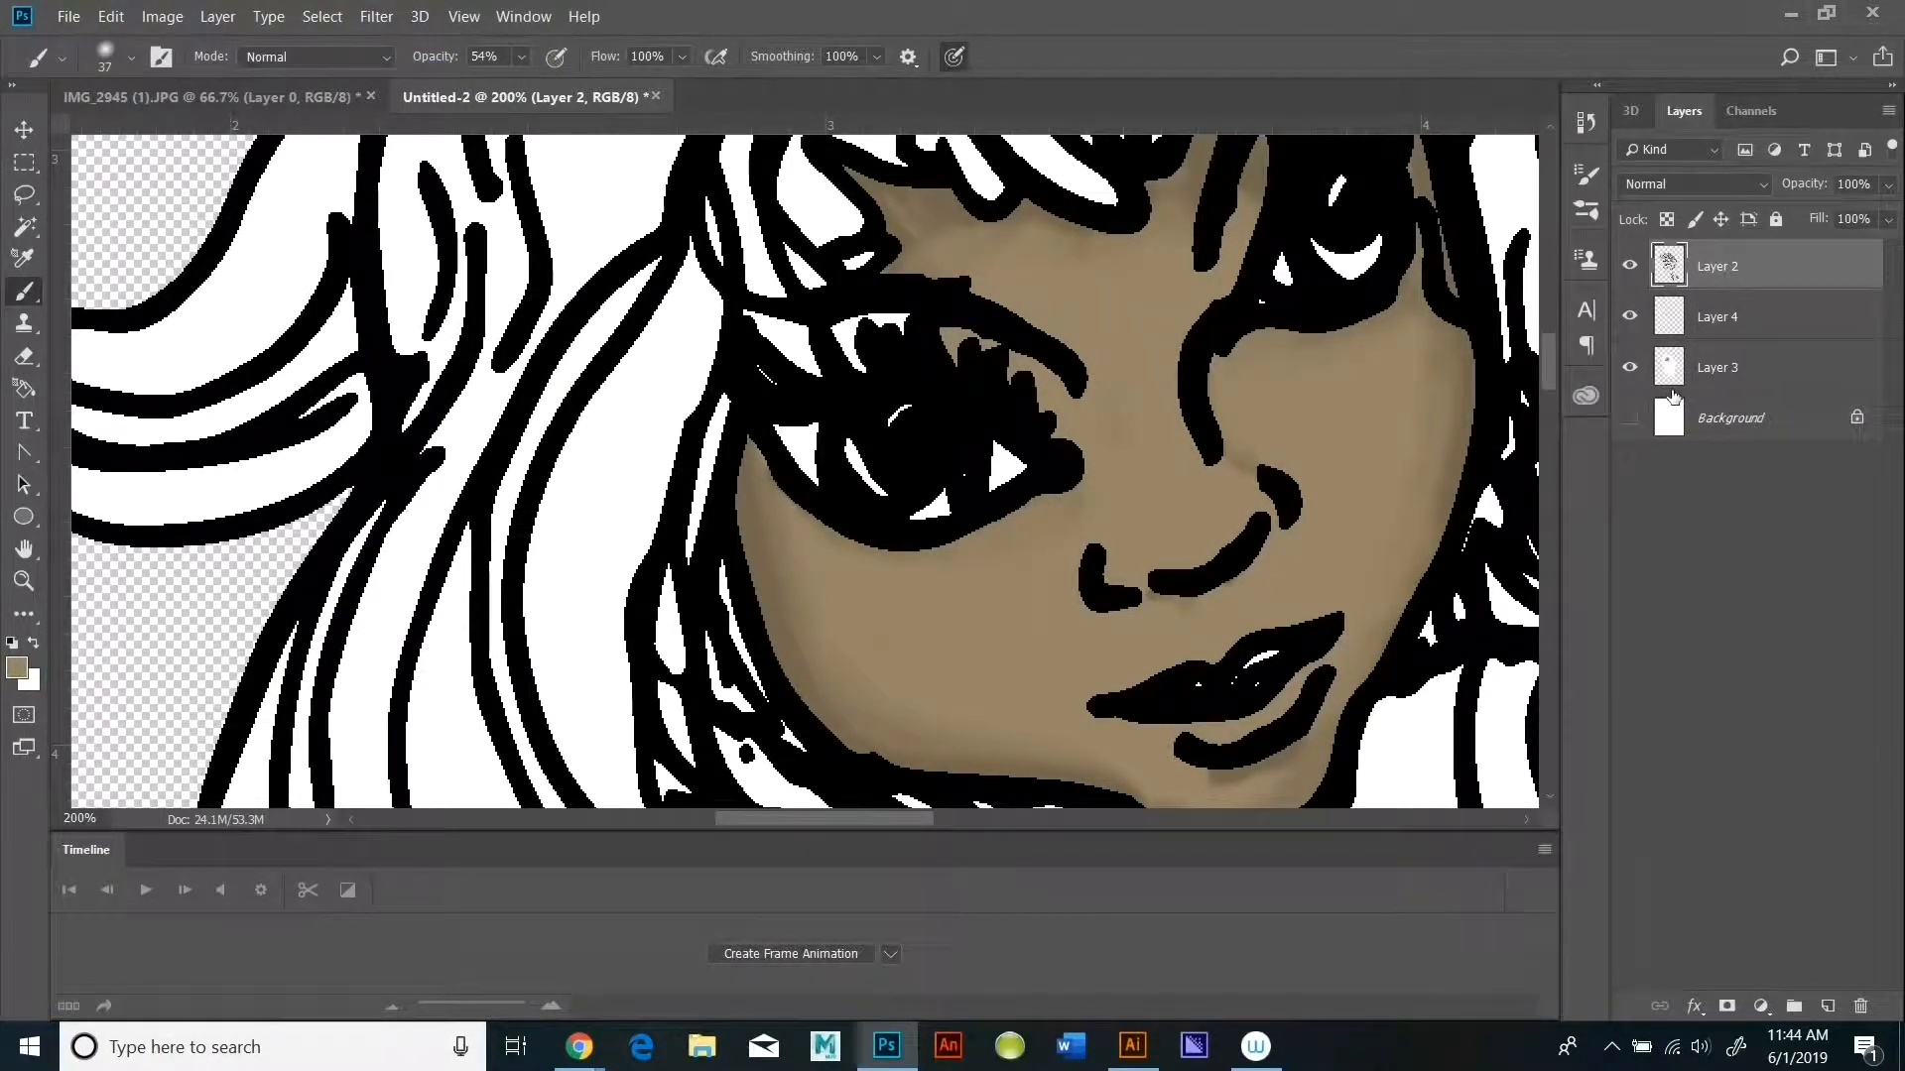
click(1670, 423)
click(1630, 417)
drag(1631, 367, 1630, 265)
click(1670, 375)
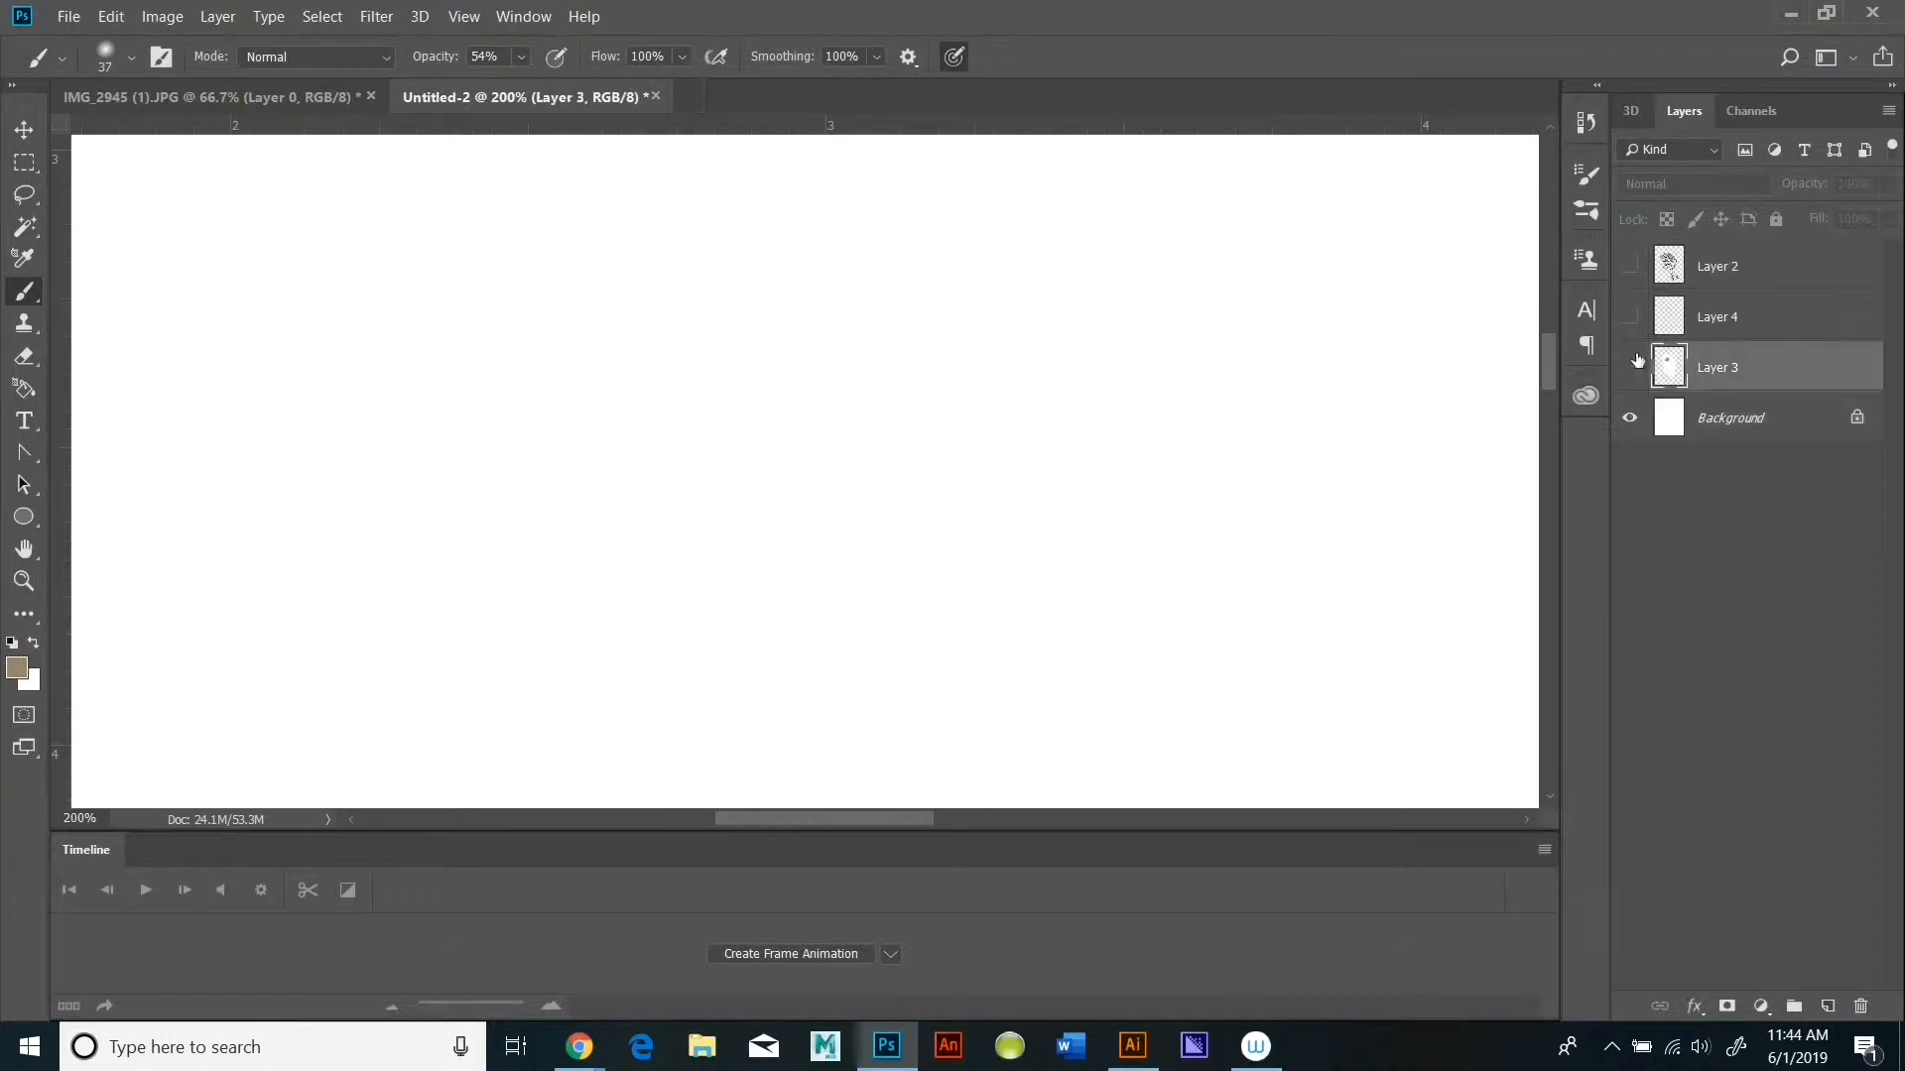
click(1631, 367)
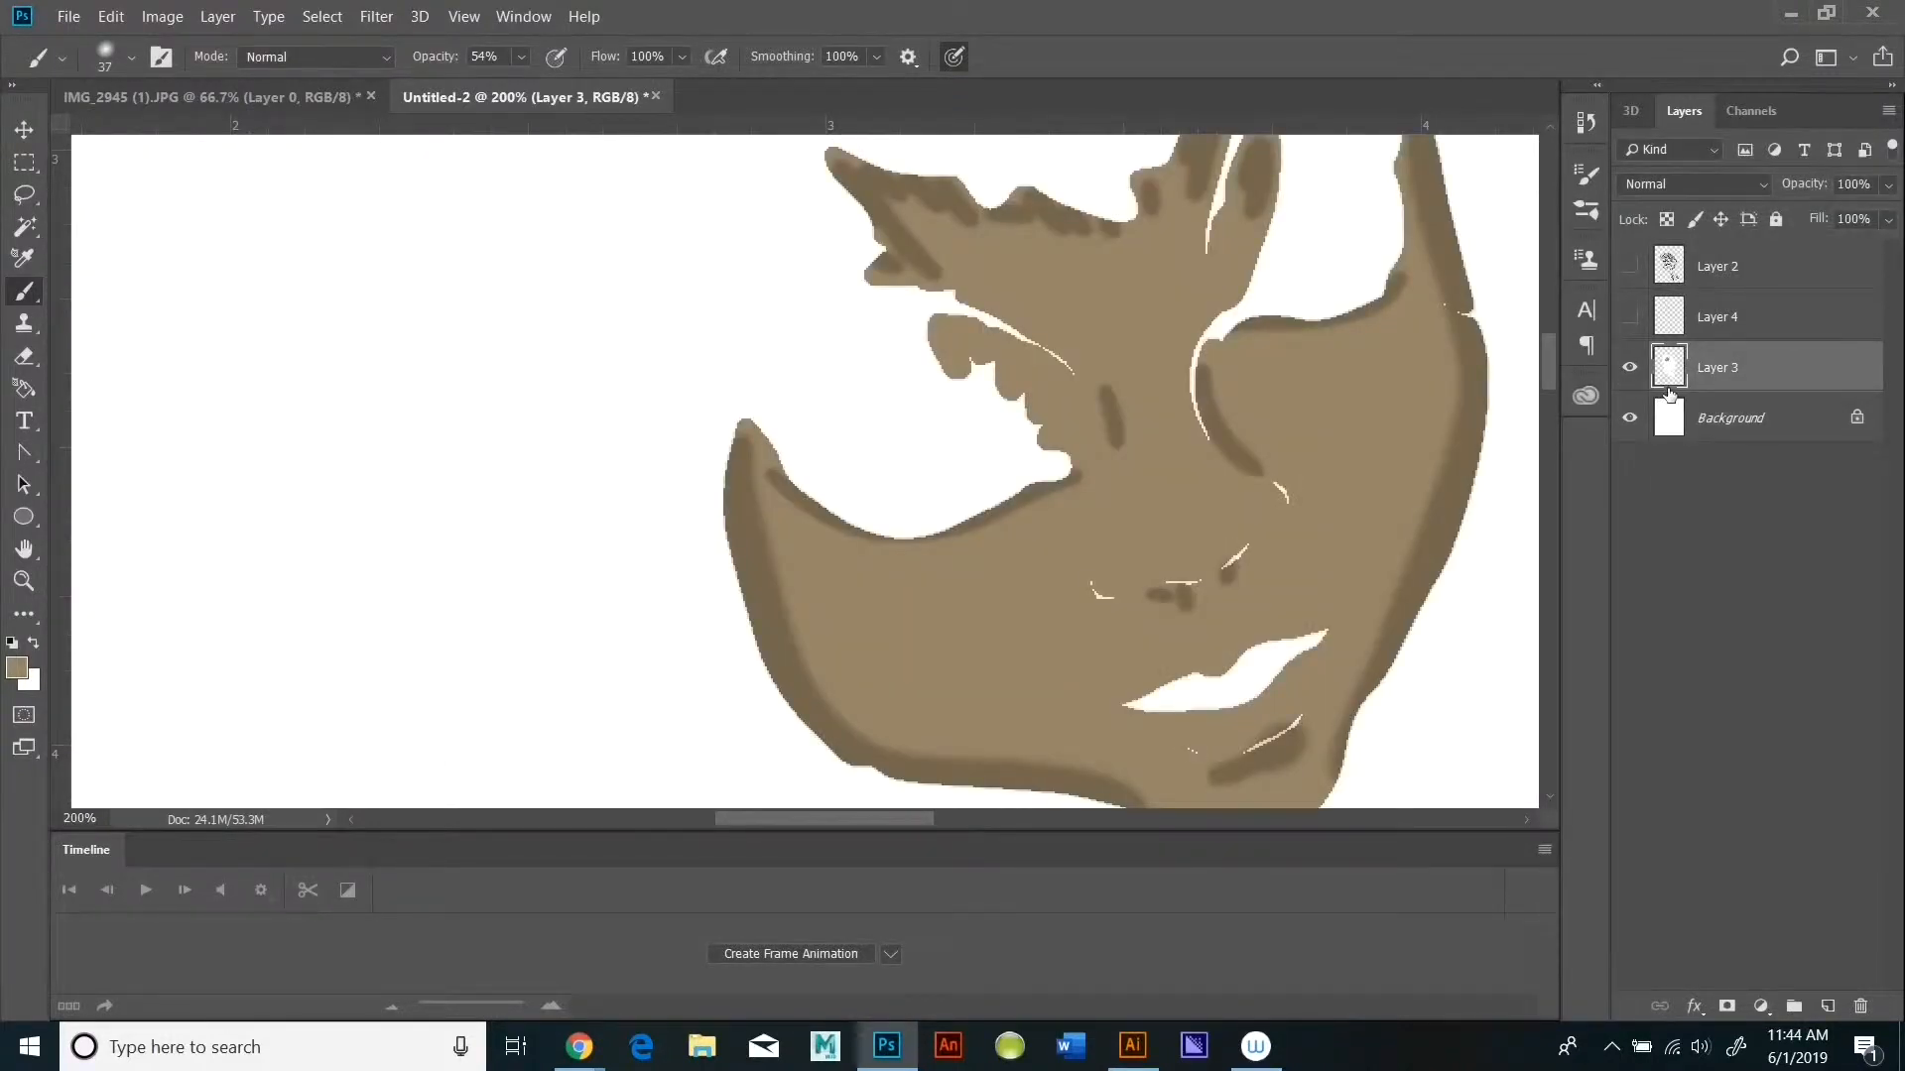
click(1632, 265)
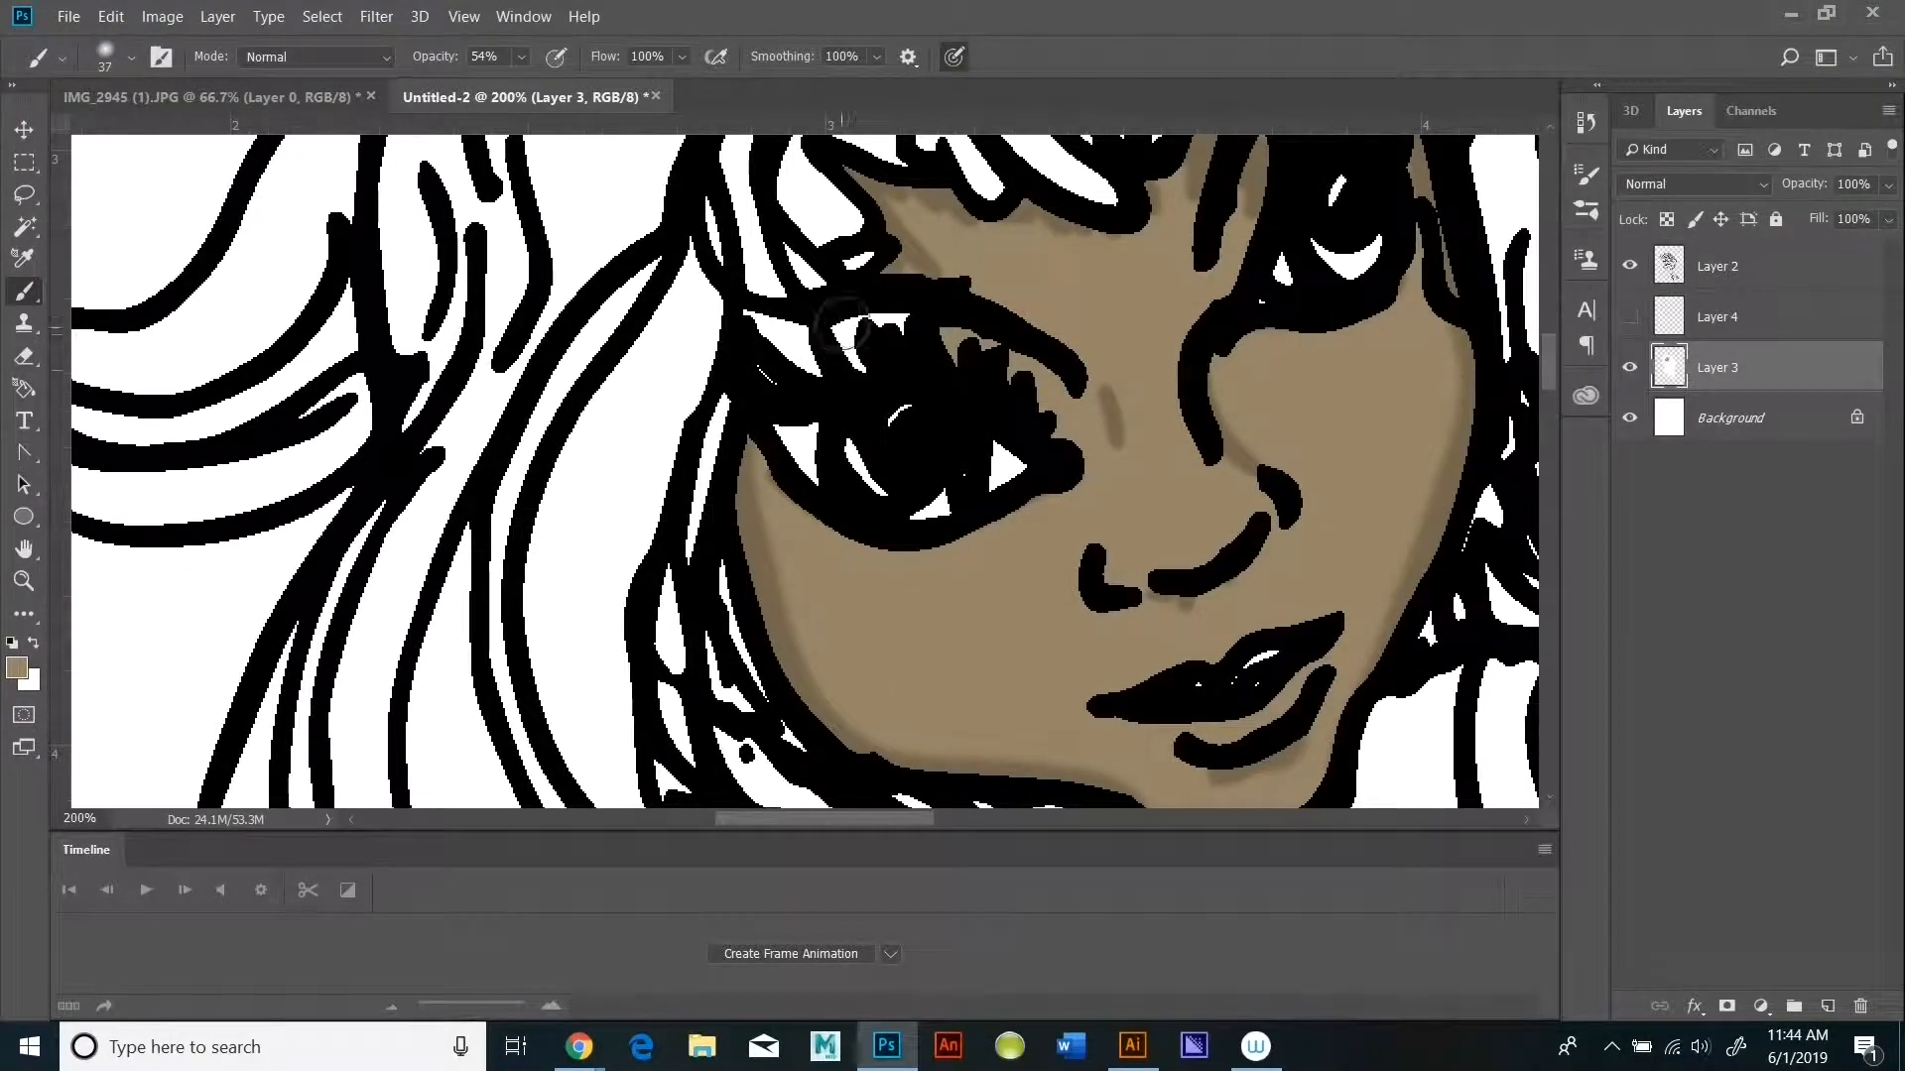
Step: Paint the white gaps of the upper eyelid on Layer 3 with the base brown, raising the brush opacity to 100%
mouse_move(839, 319)
mouse_down()
mouse_move(897, 324)
mouse_move(848, 374)
mouse_up()
click(521, 56)
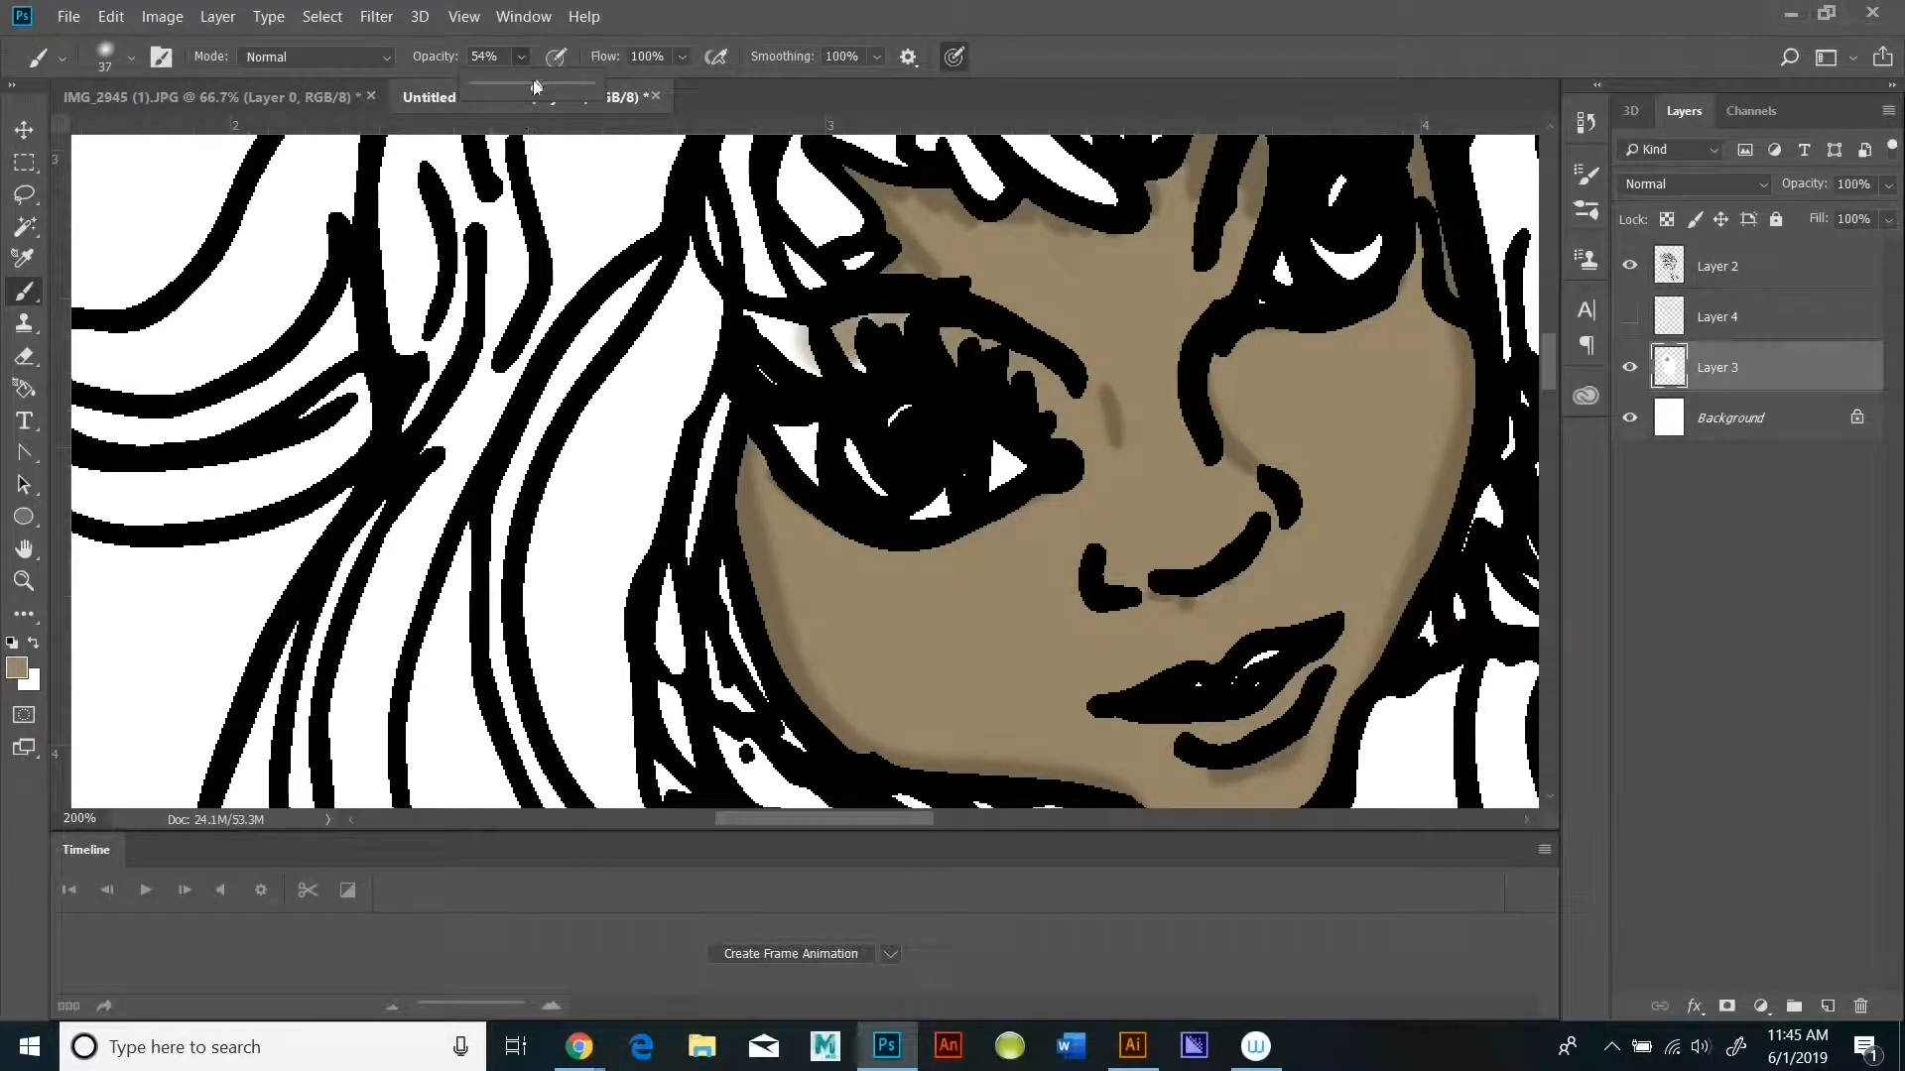
drag(538, 86, 607, 87)
click(866, 395)
mouse_move(812, 349)
mouse_down()
mouse_move(767, 328)
mouse_move(813, 352)
mouse_up()
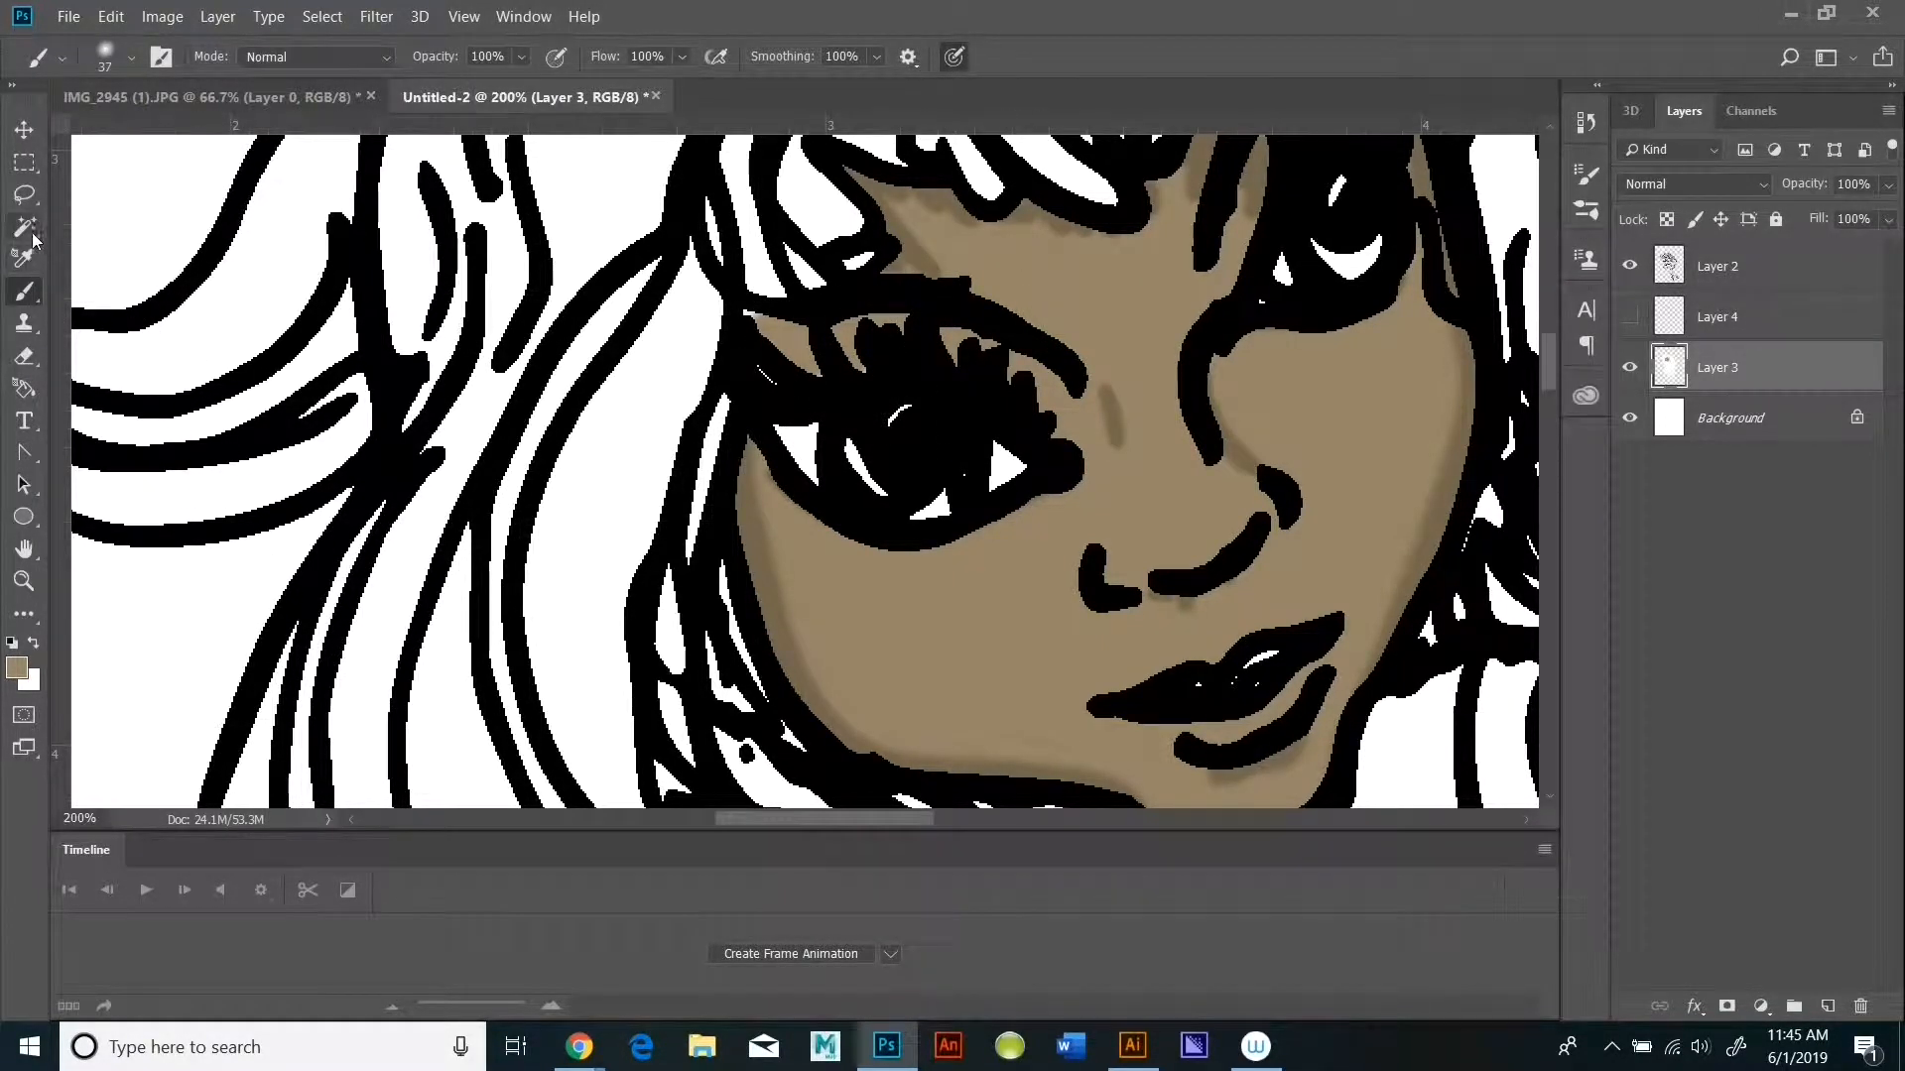
Step: Switch to the darker brown and paint shadows beside the nose bridge and on the cheek on the reshown Layer 4 at 50% brush opacity
click(15, 667)
key(Return)
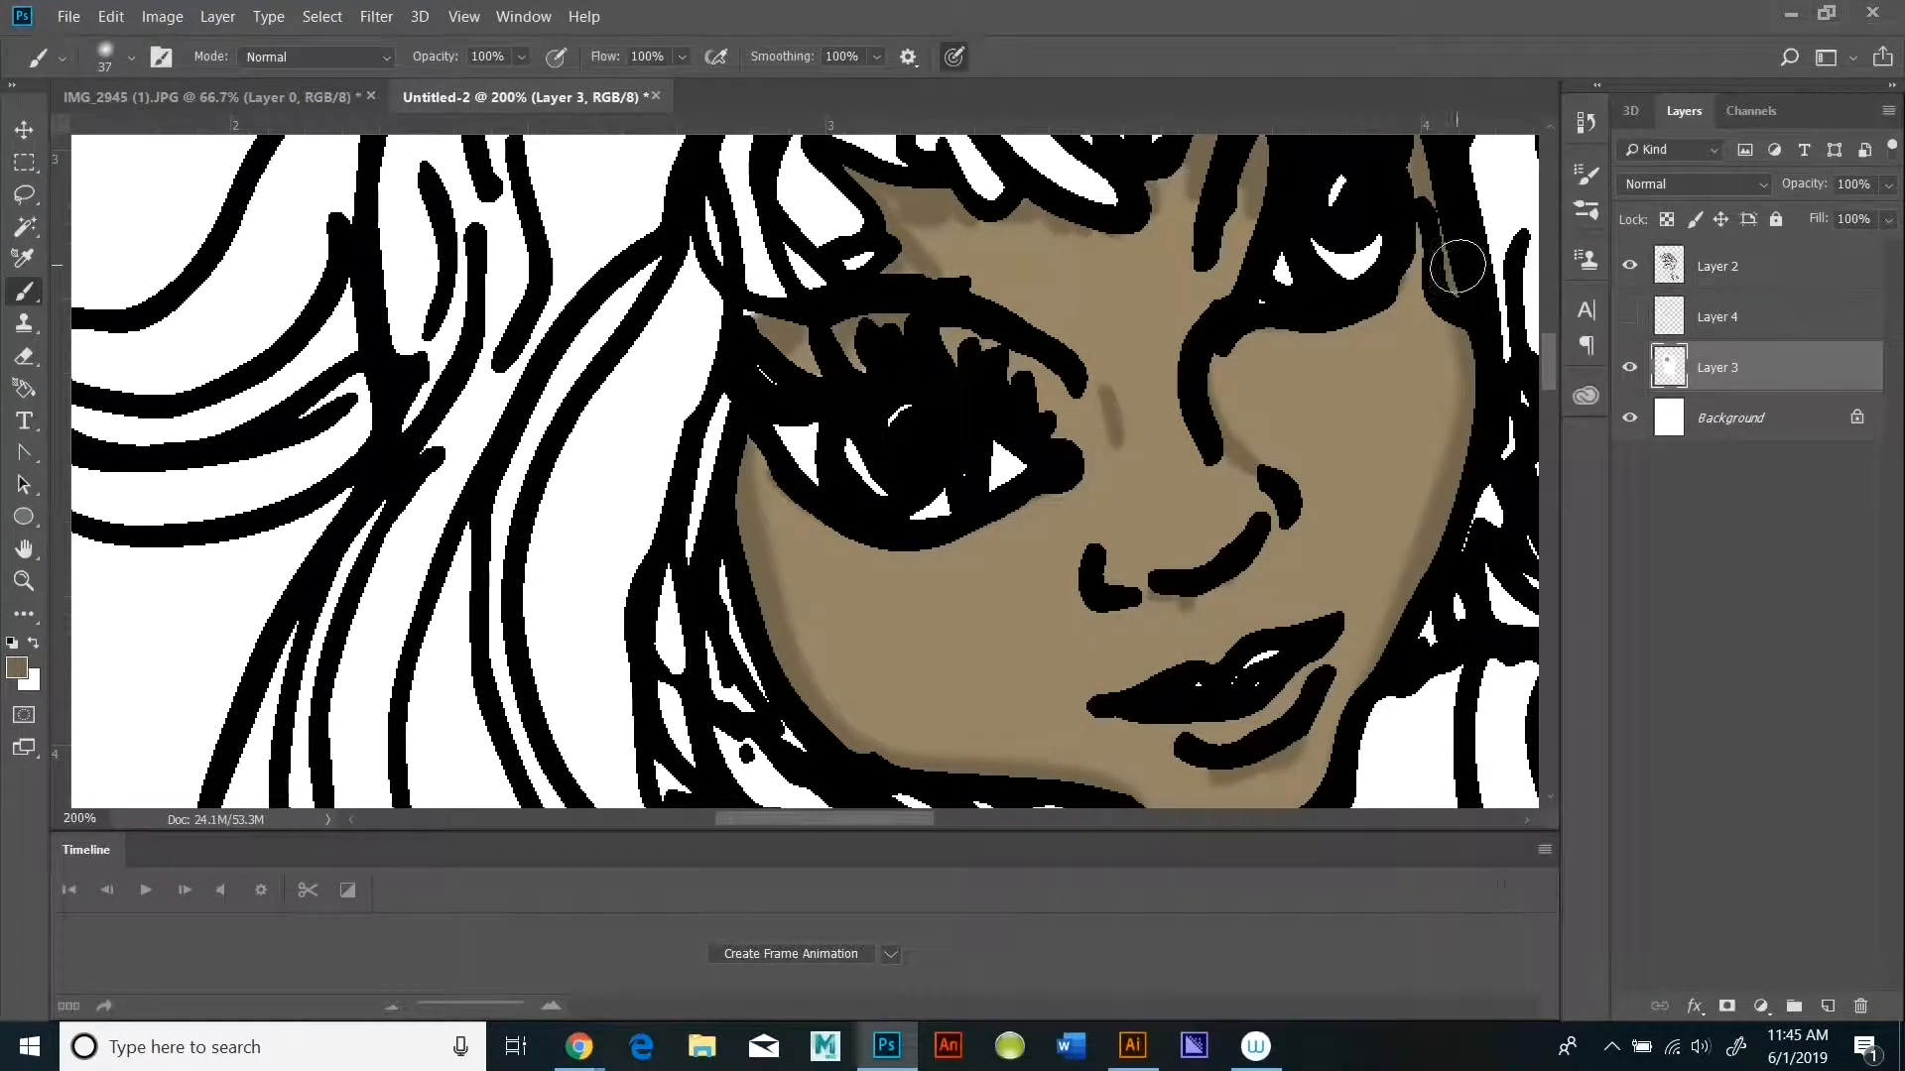
click(1633, 317)
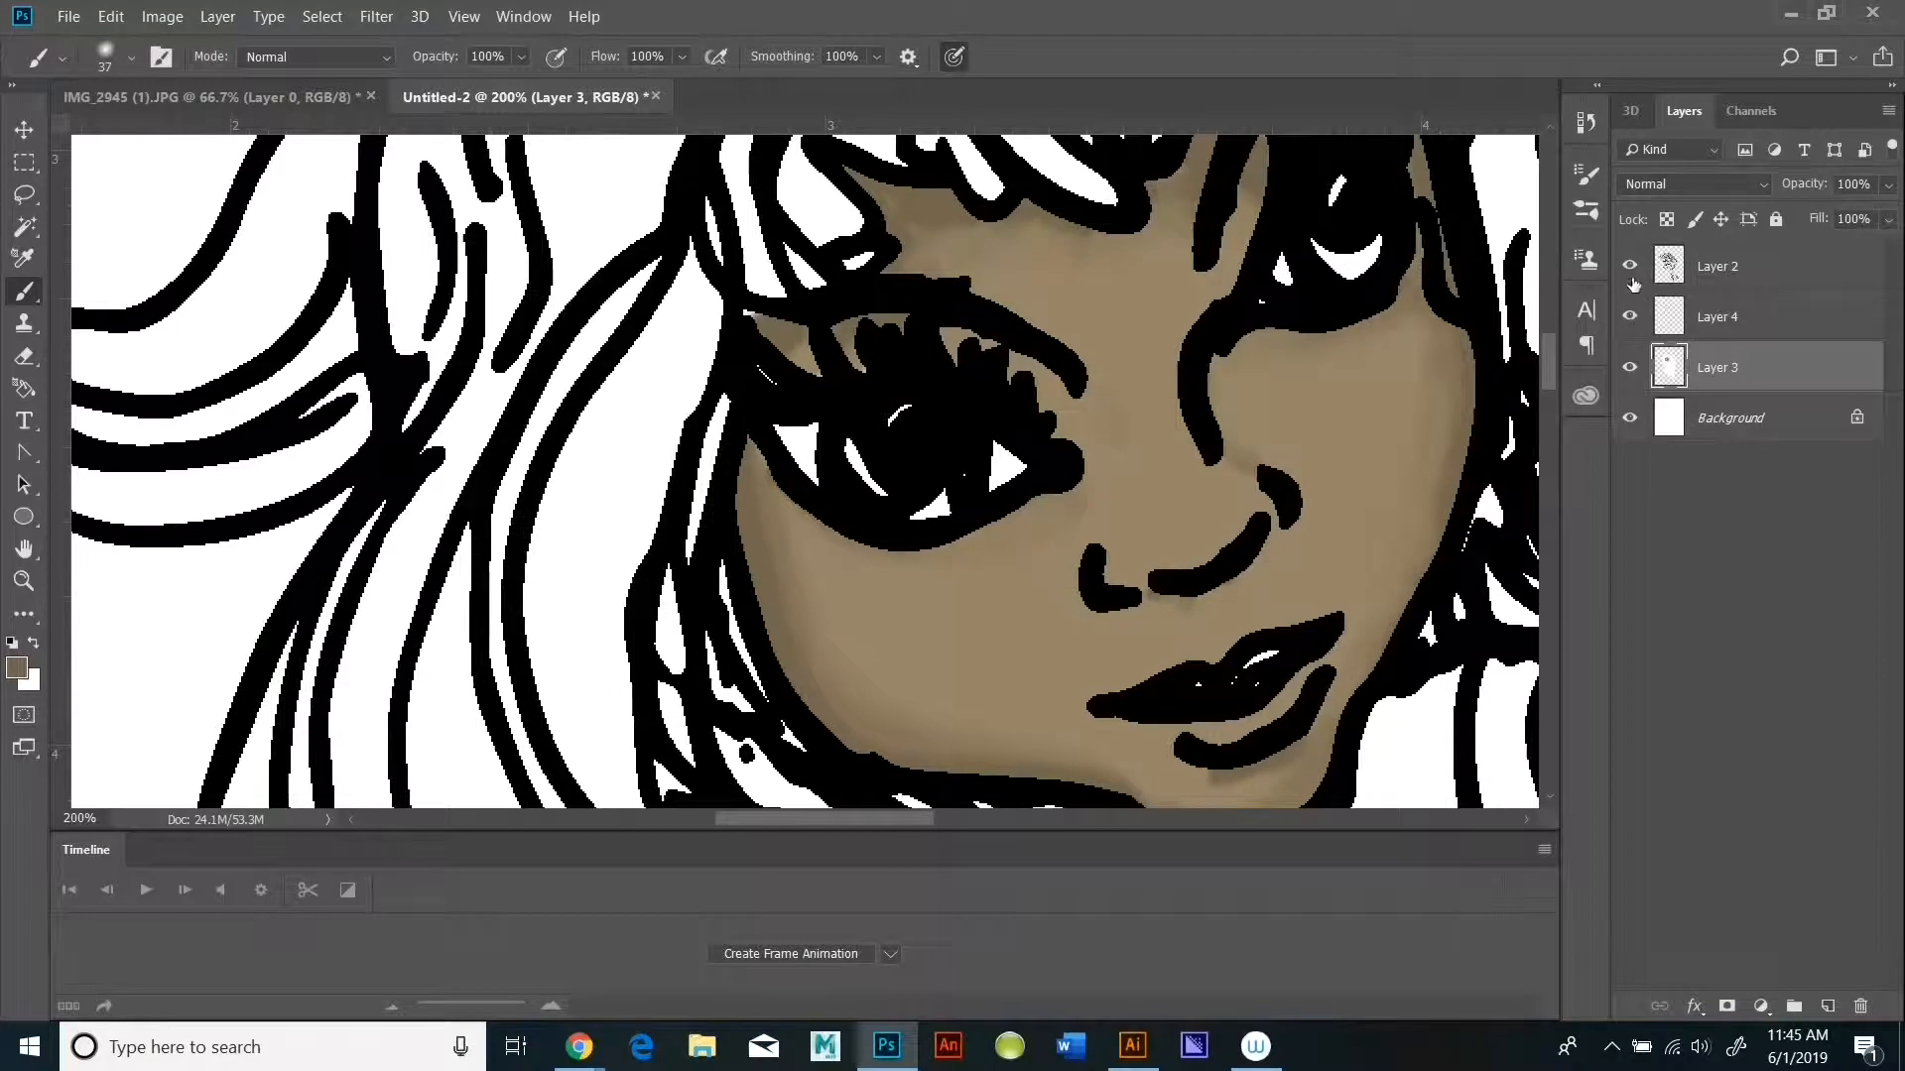
click(1675, 317)
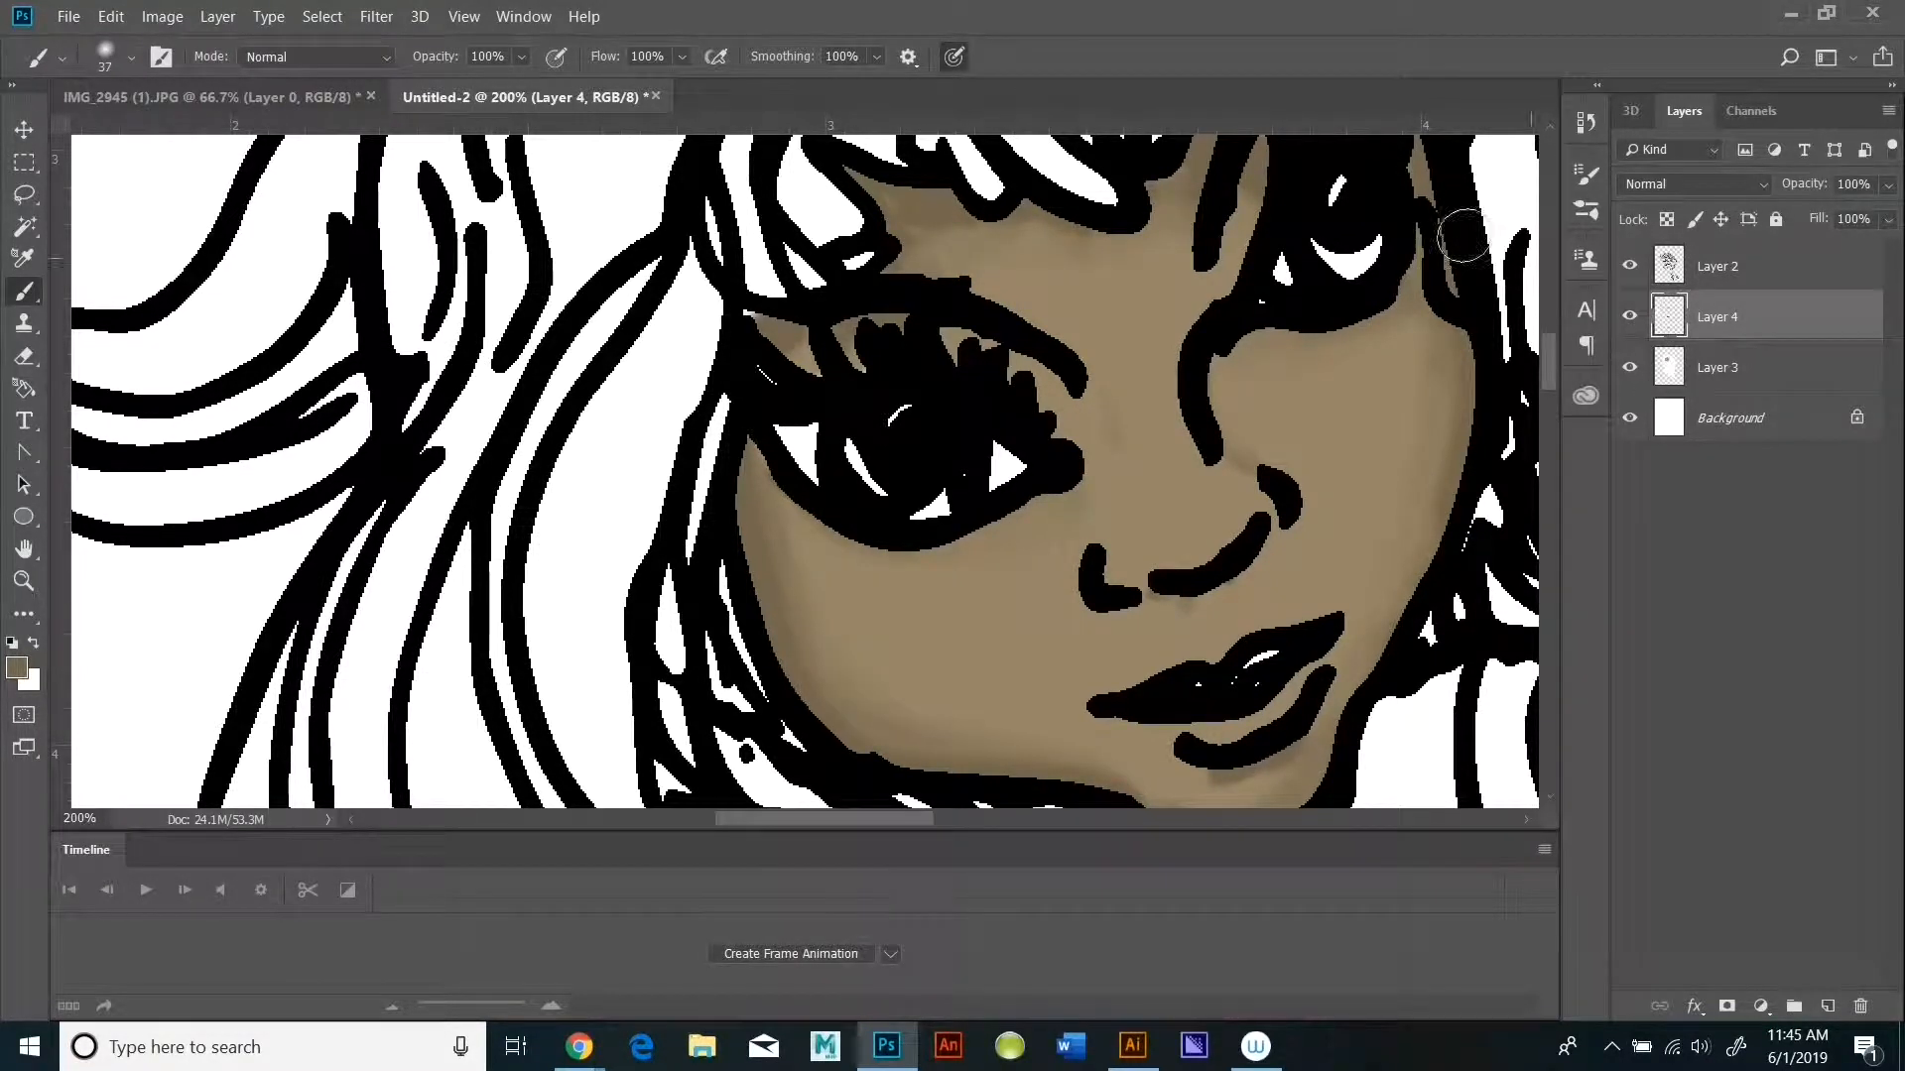
click(523, 58)
click(495, 98)
drag(1096, 396, 1114, 506)
drag(1230, 441, 1239, 362)
click(1431, 527)
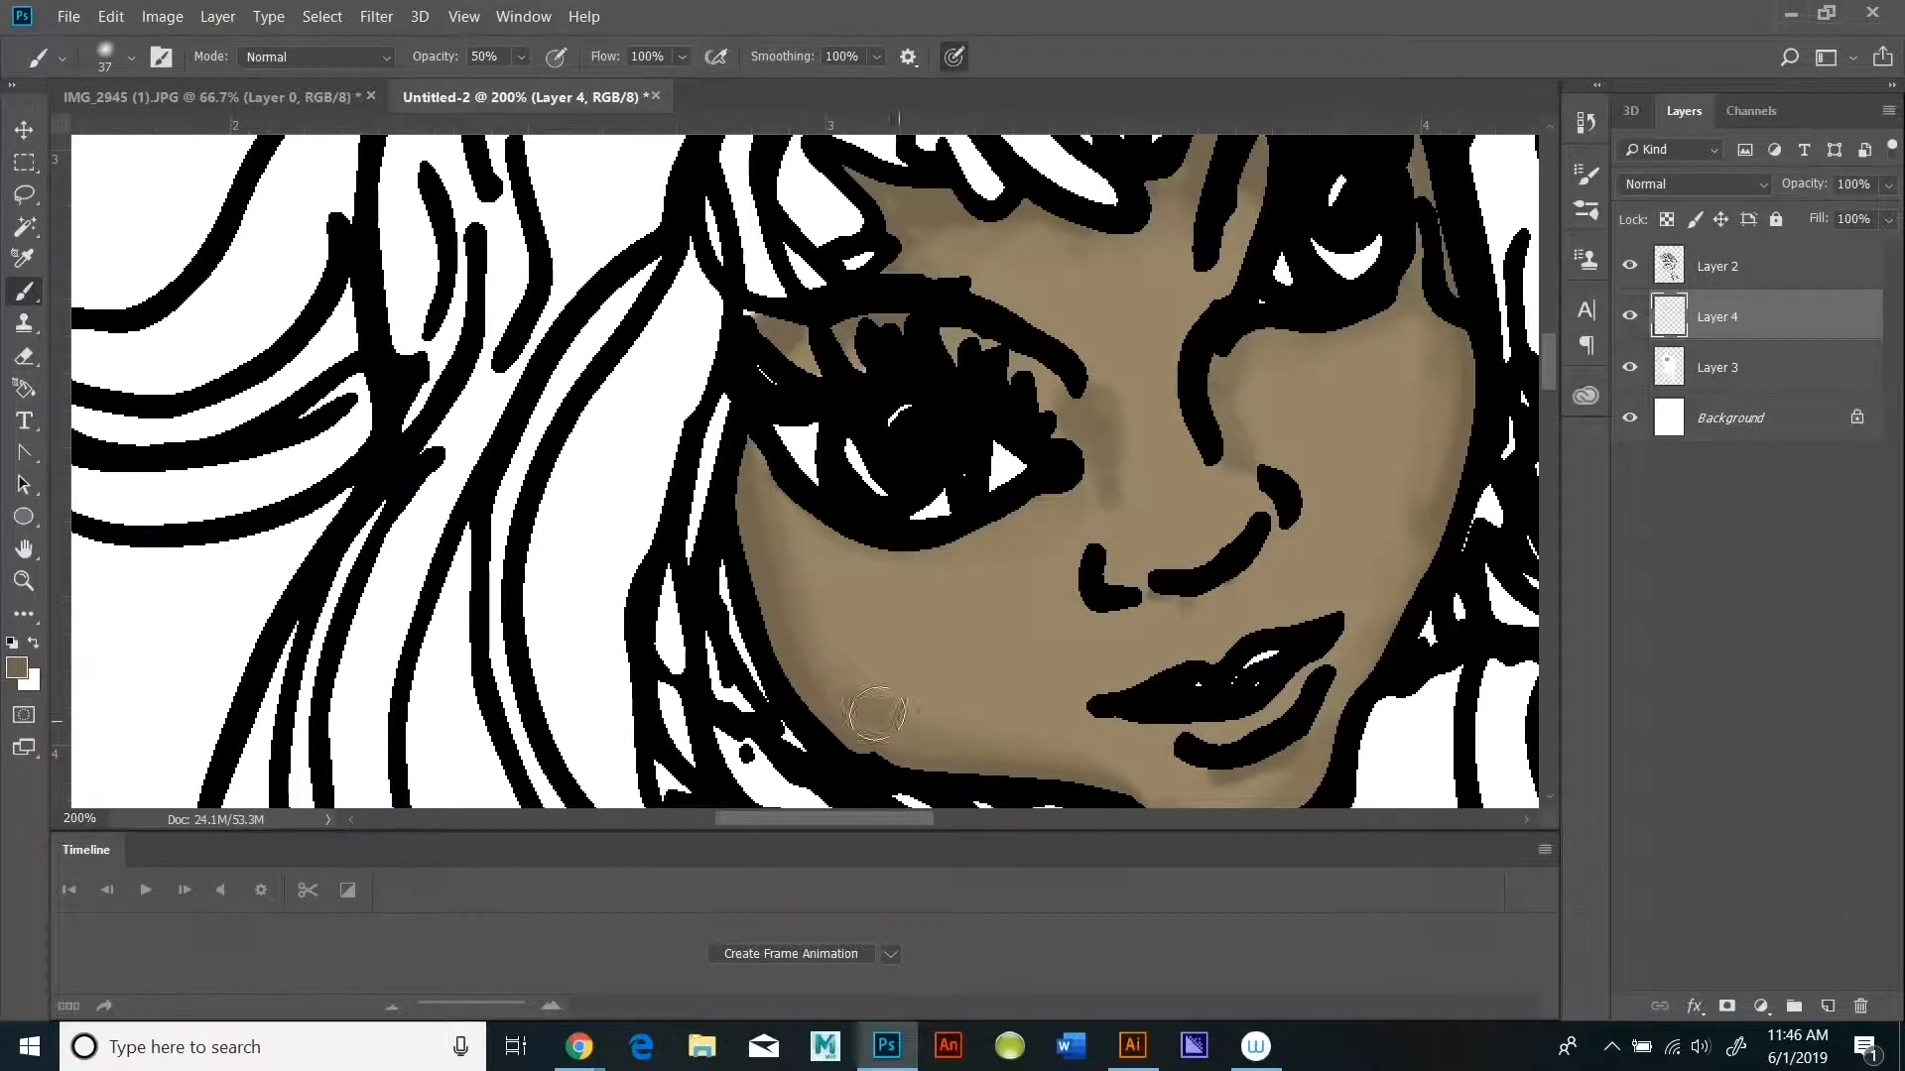
Step: Sample the lighter base brown and blend the shadow beside the nose bridge at 30% brush opacity
click(17, 669)
click(1220, 535)
click(1632, 397)
click(522, 58)
drag(536, 92, 515, 93)
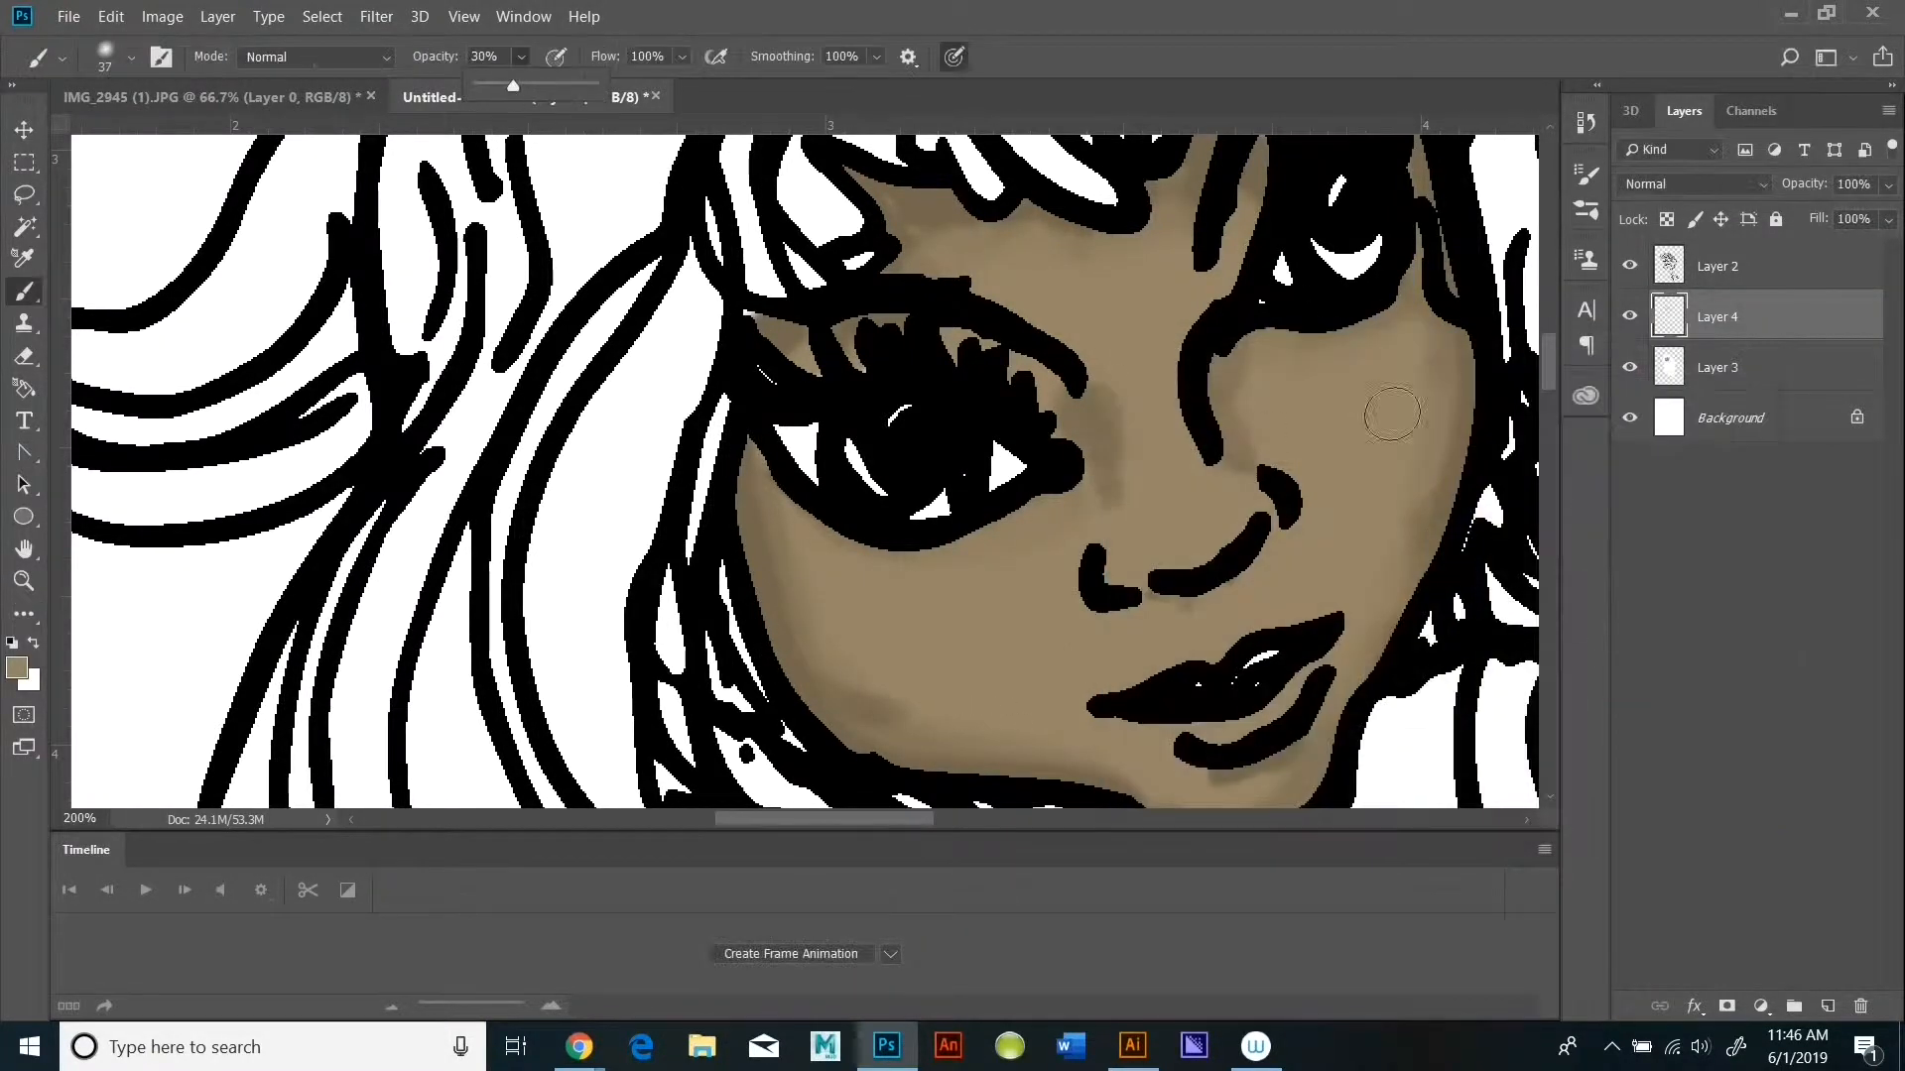
click(1427, 421)
drag(1104, 372, 1111, 498)
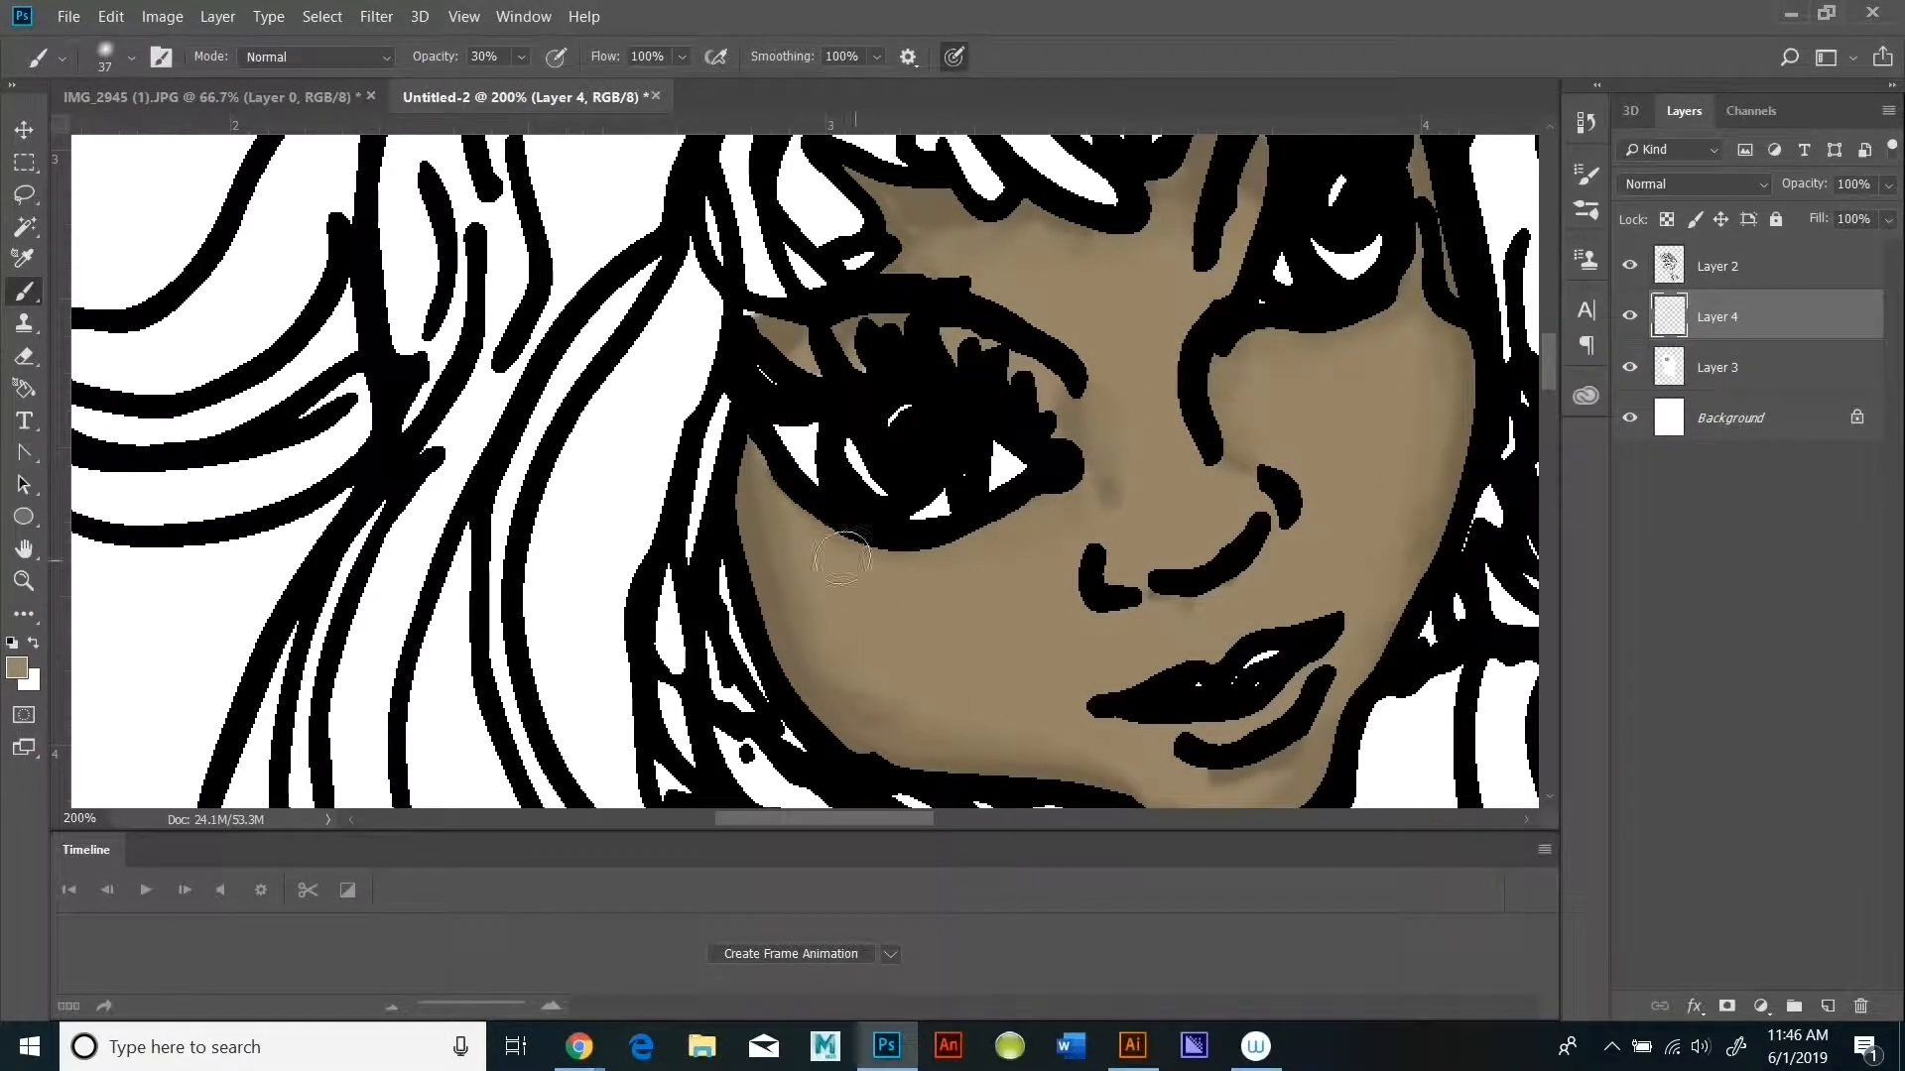
Step: Change the foreground colour back to the darker shading brown
click(17, 669)
click(1224, 578)
click(1632, 396)
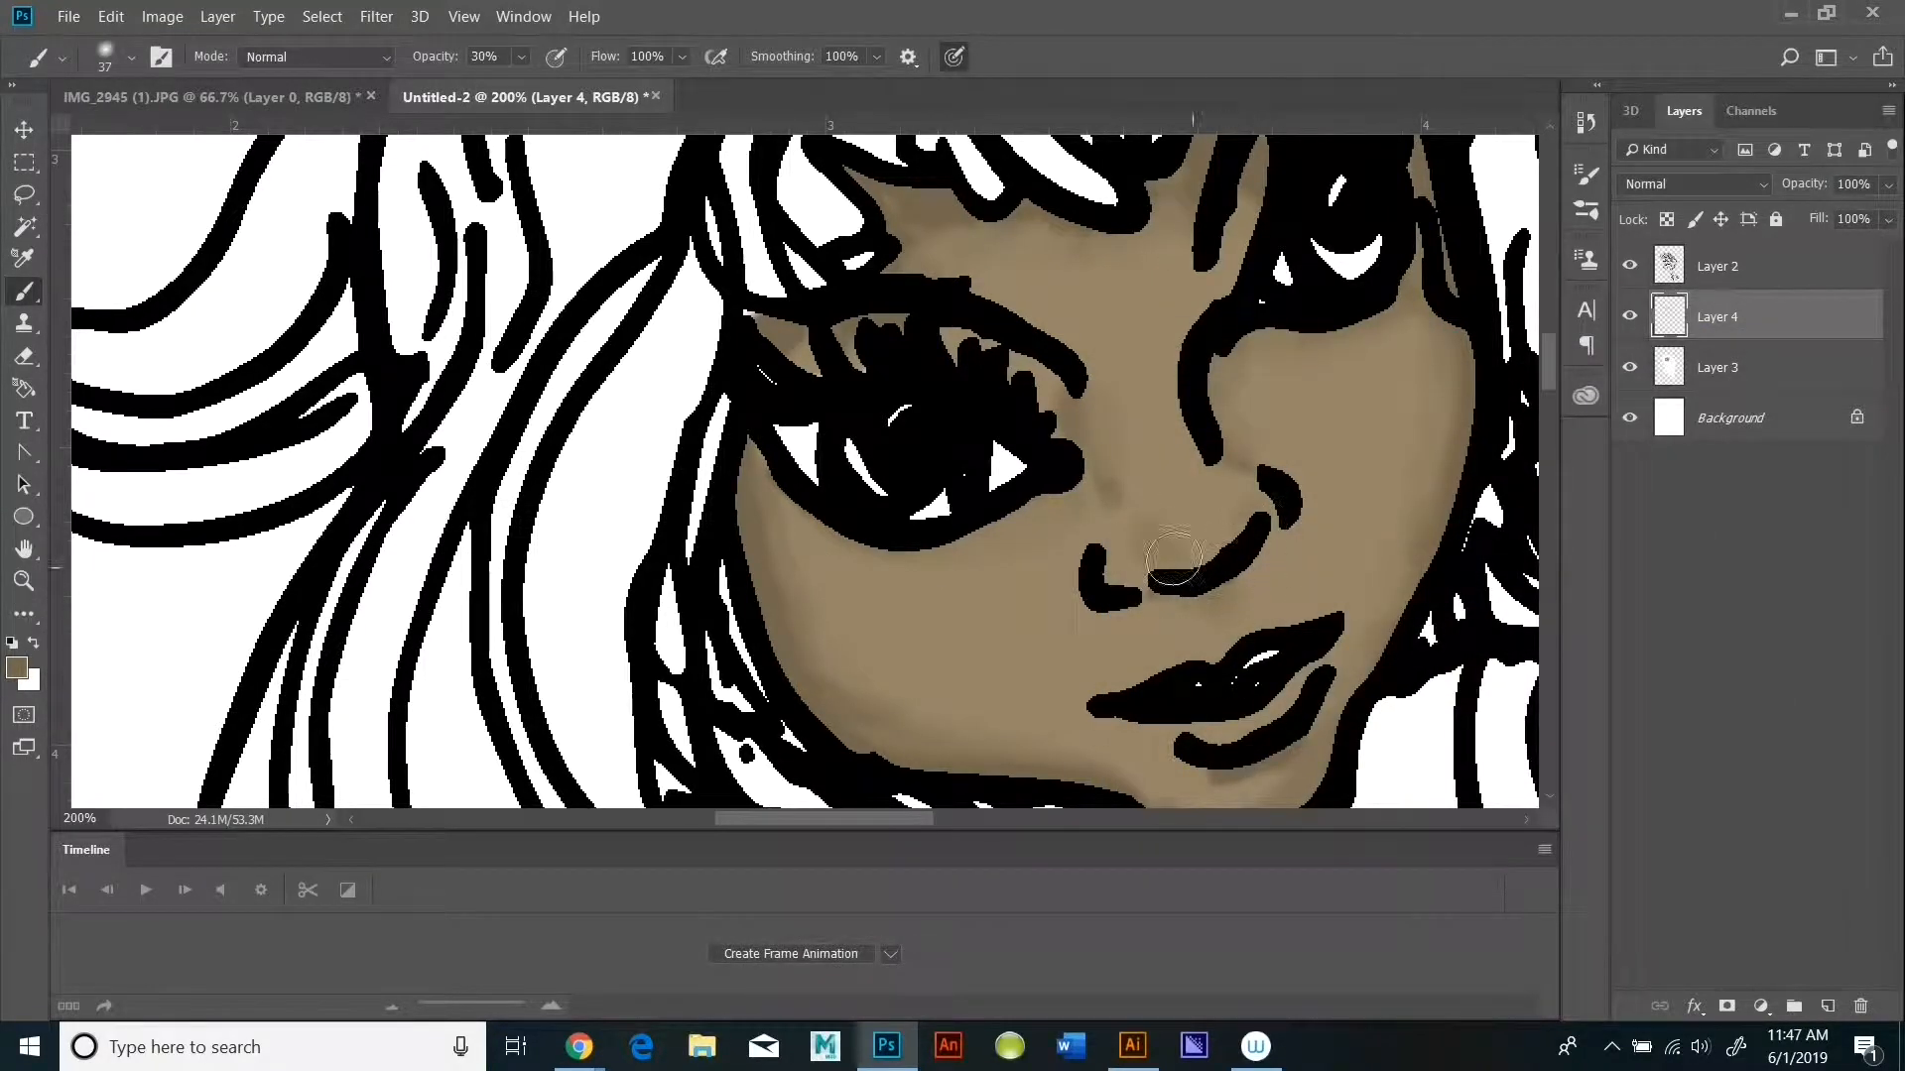
Step: Set the foreground colour to red af1e39 and paint the lips on Layer 4, raising the brush opacity to 100%
click(17, 669)
click(1464, 425)
click(1378, 506)
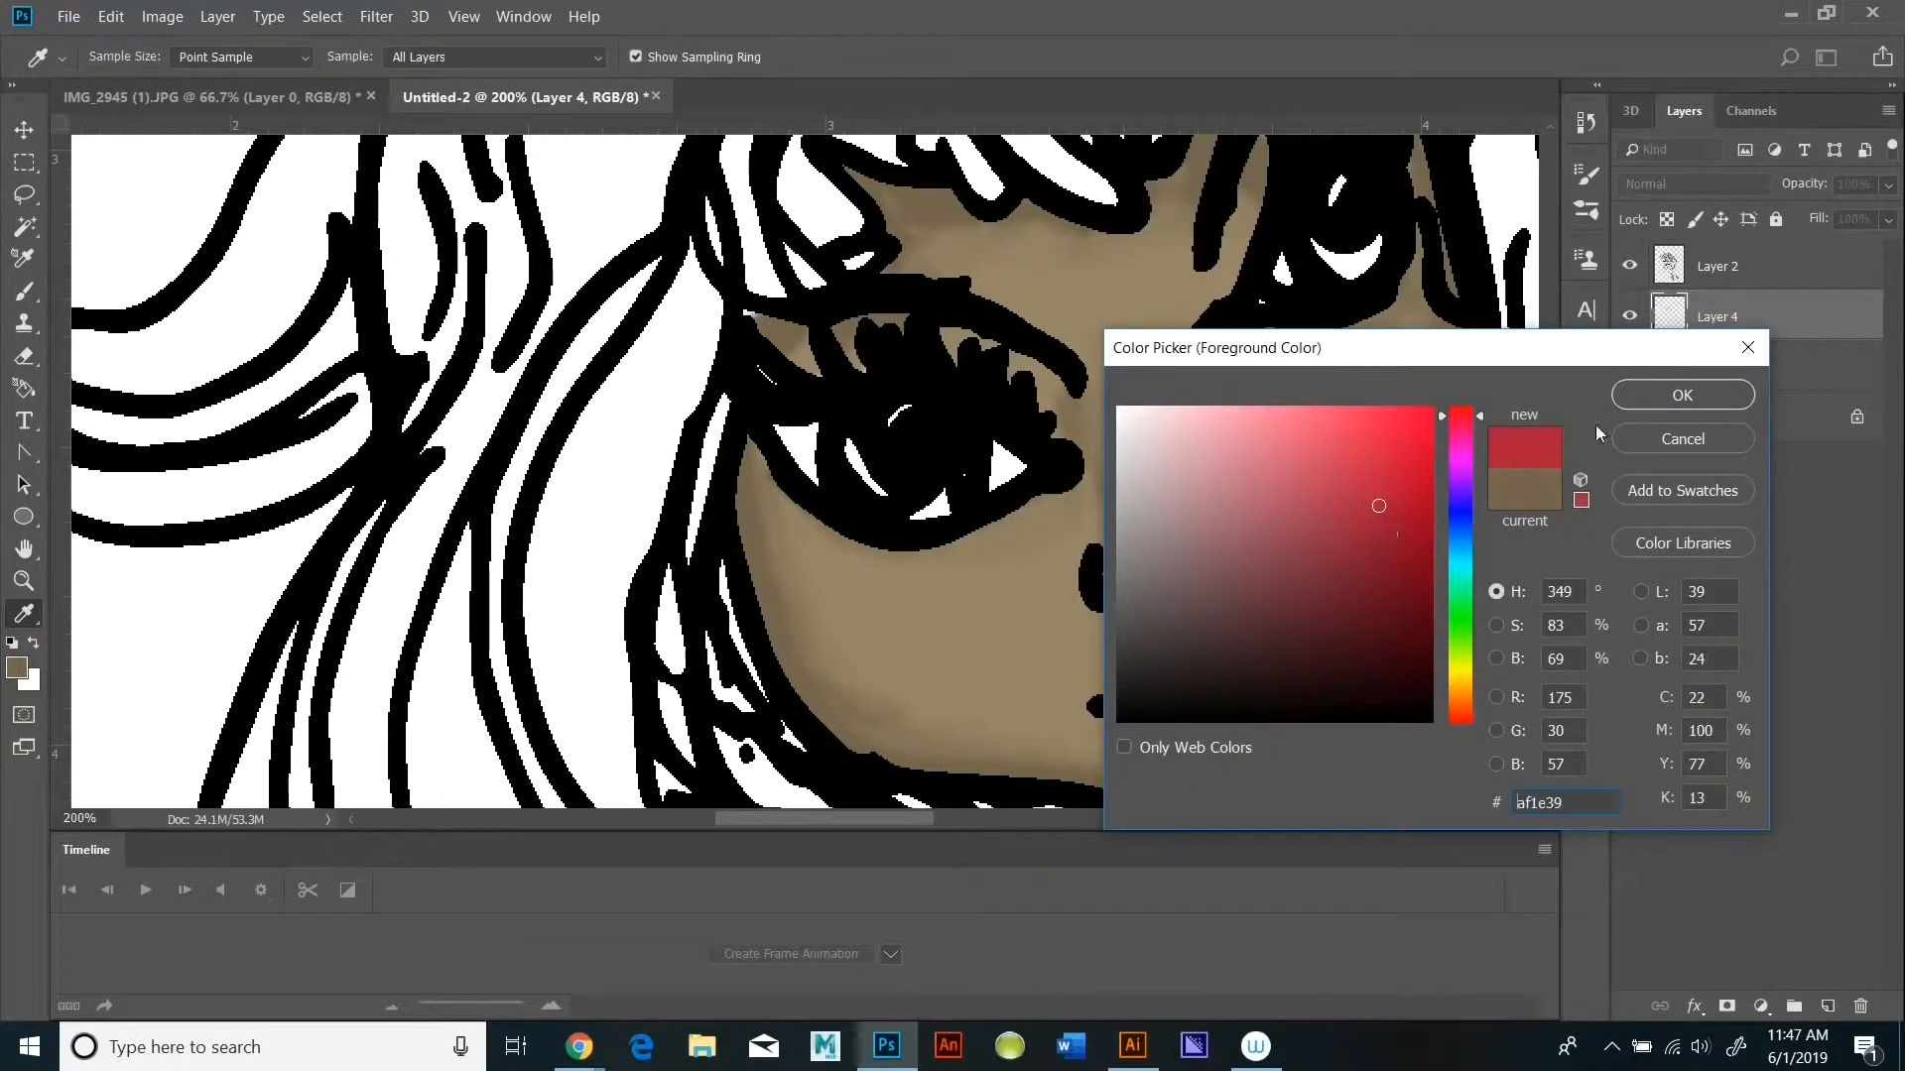
click(1647, 397)
drag(1288, 664, 1240, 681)
click(521, 56)
drag(533, 88, 629, 89)
mouse_move(1275, 670)
mouse_down()
mouse_move(1164, 698)
mouse_move(1239, 695)
mouse_move(1235, 650)
mouse_up()
Step: Try to repaint the lower lip with a colour sampled from the mouth, and undo the stroke
click(17, 669)
click(1042, 635)
click(1667, 396)
click(17, 669)
drag(1235, 361, 1447, 354)
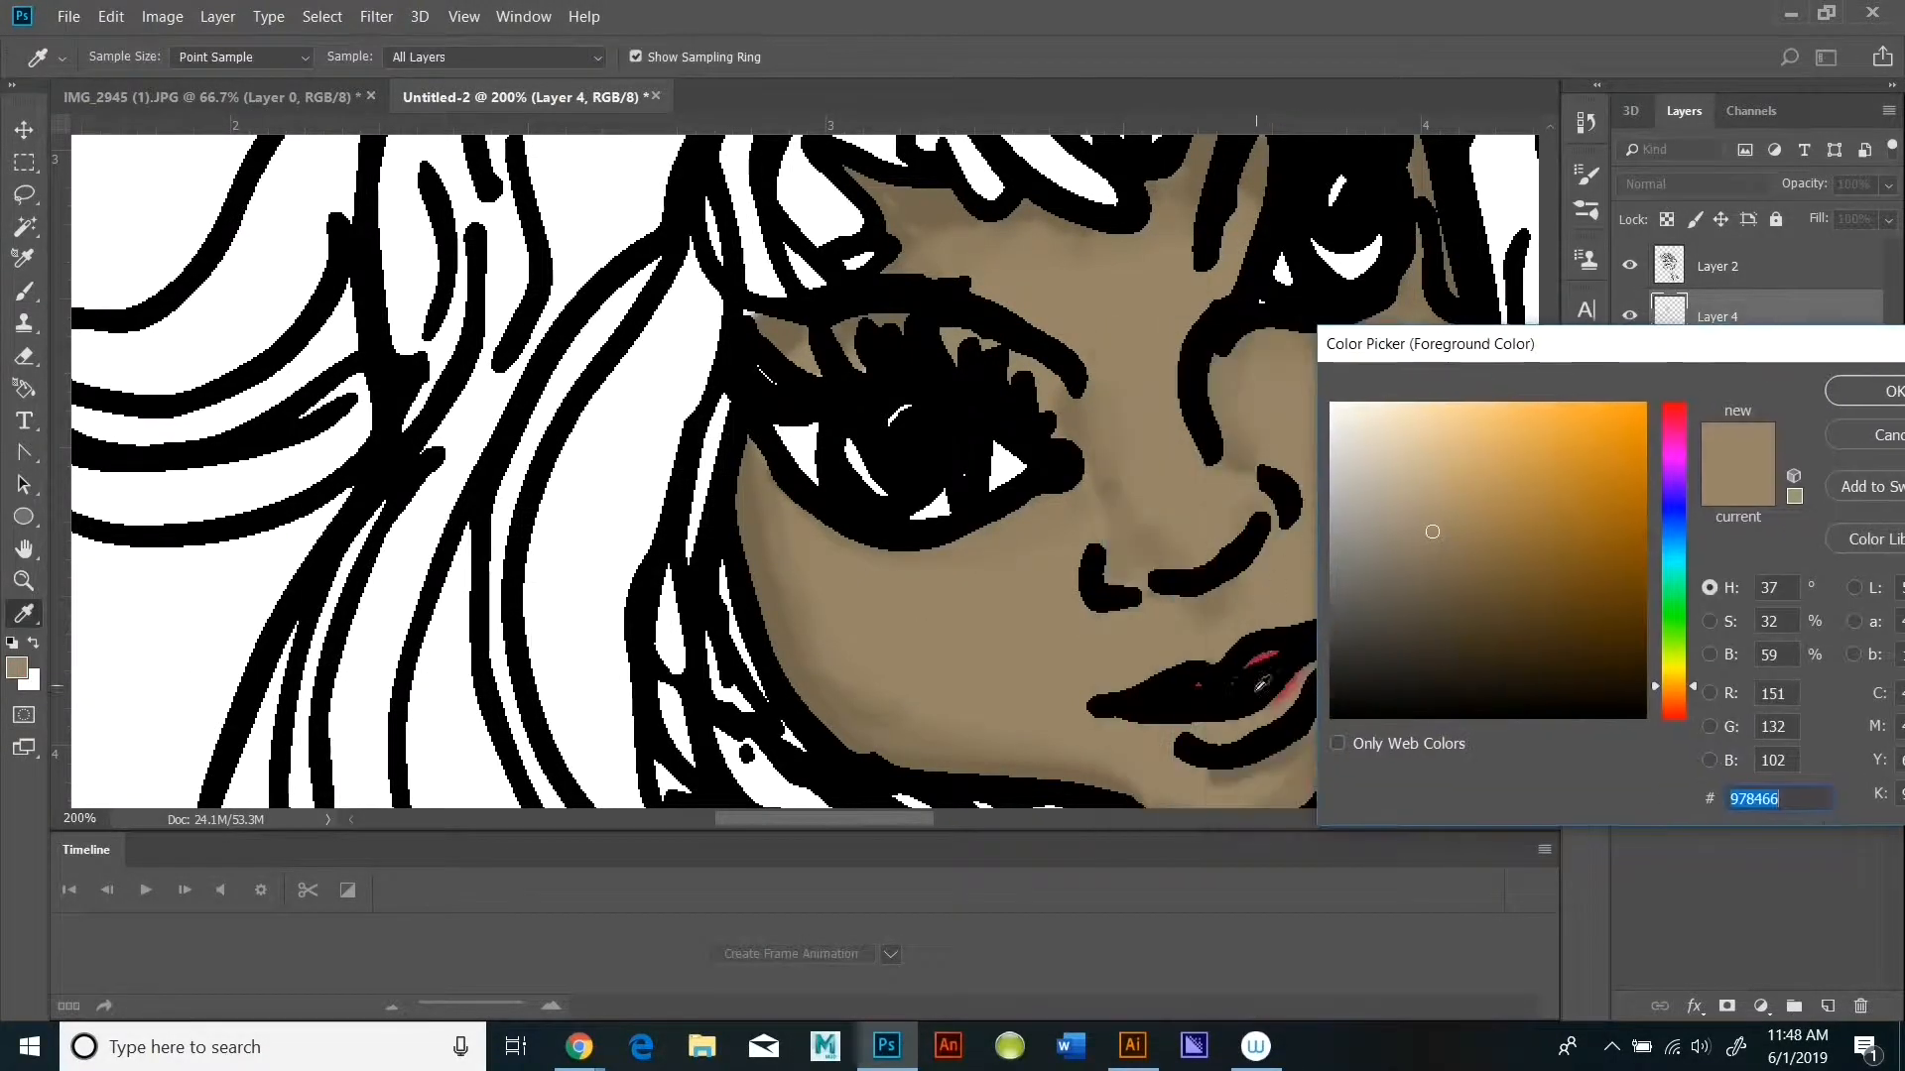
click(1181, 694)
click(1878, 389)
drag(1320, 666, 1180, 749)
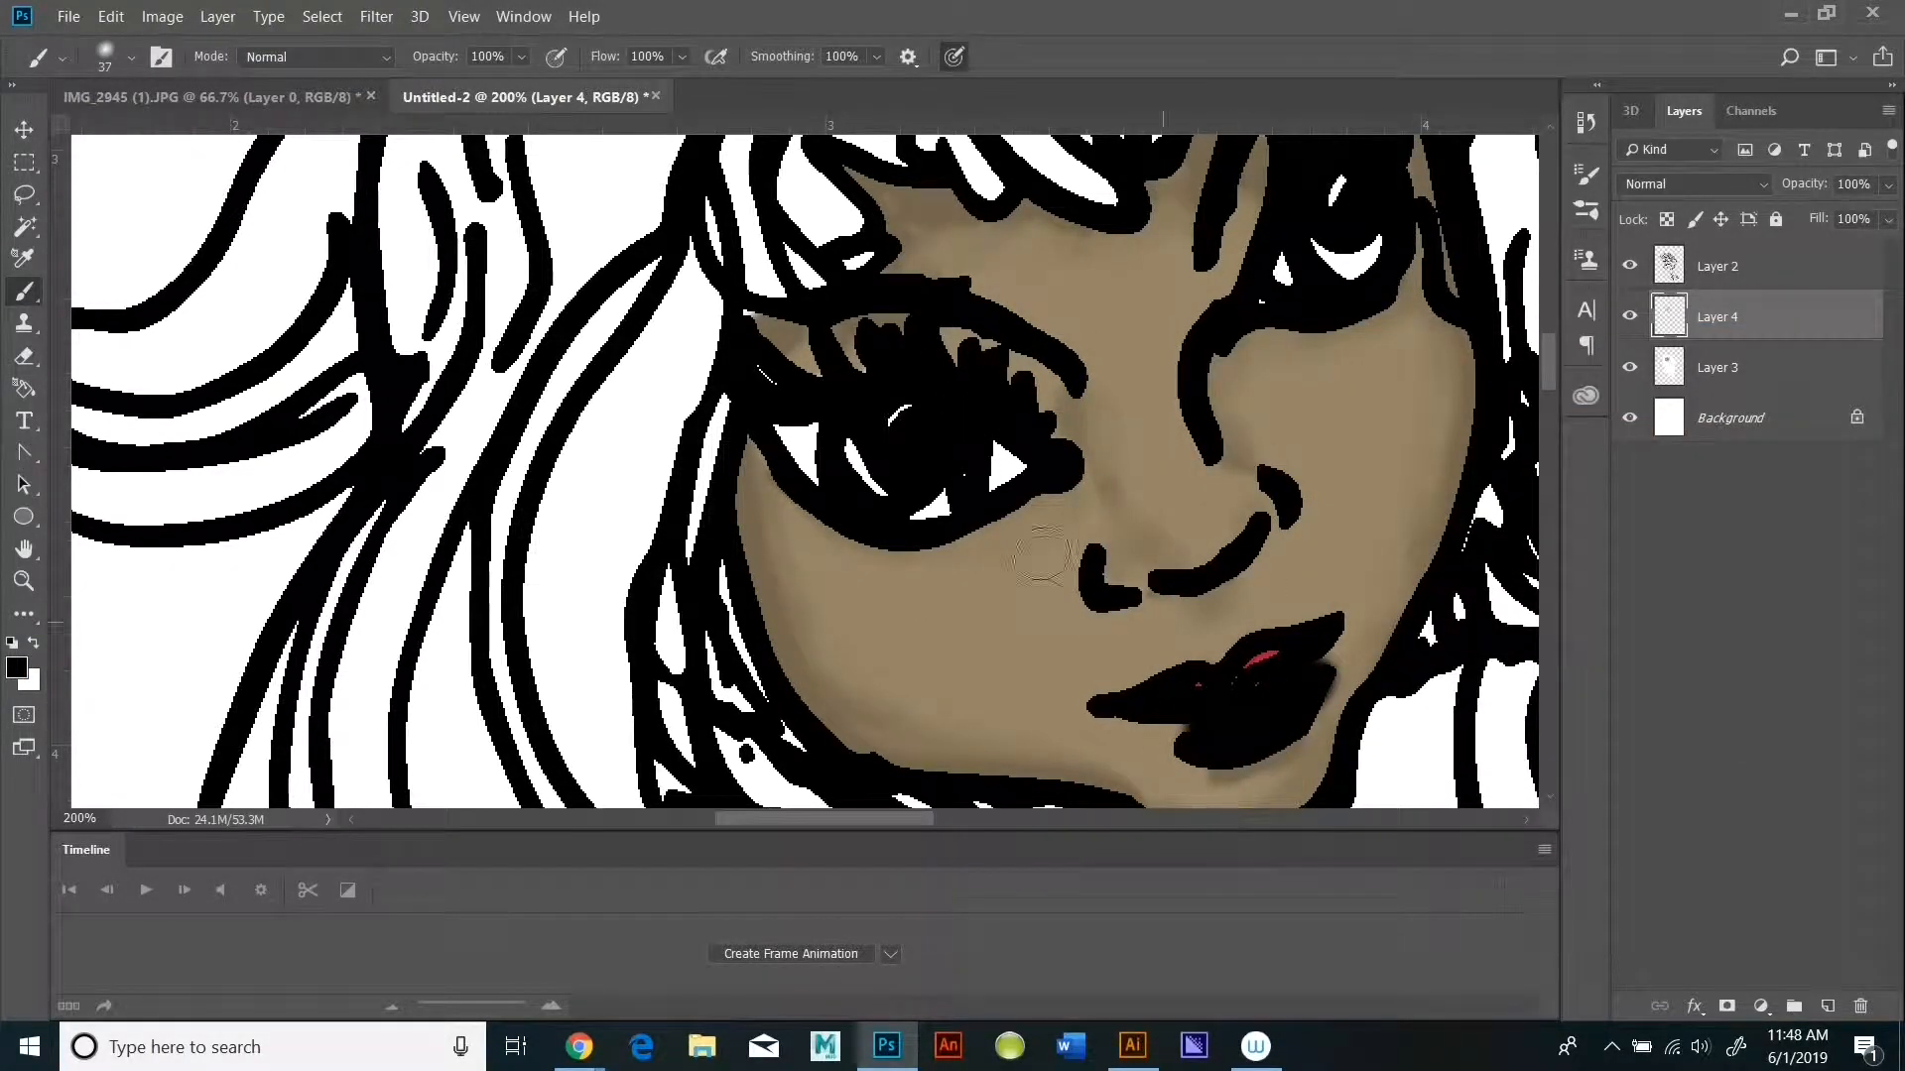
click(111, 17)
click(146, 40)
Step: Reduce the brush to 25 px, sample the lip's red af1e39 and paint the lower lip solid
click(109, 56)
click(1293, 690)
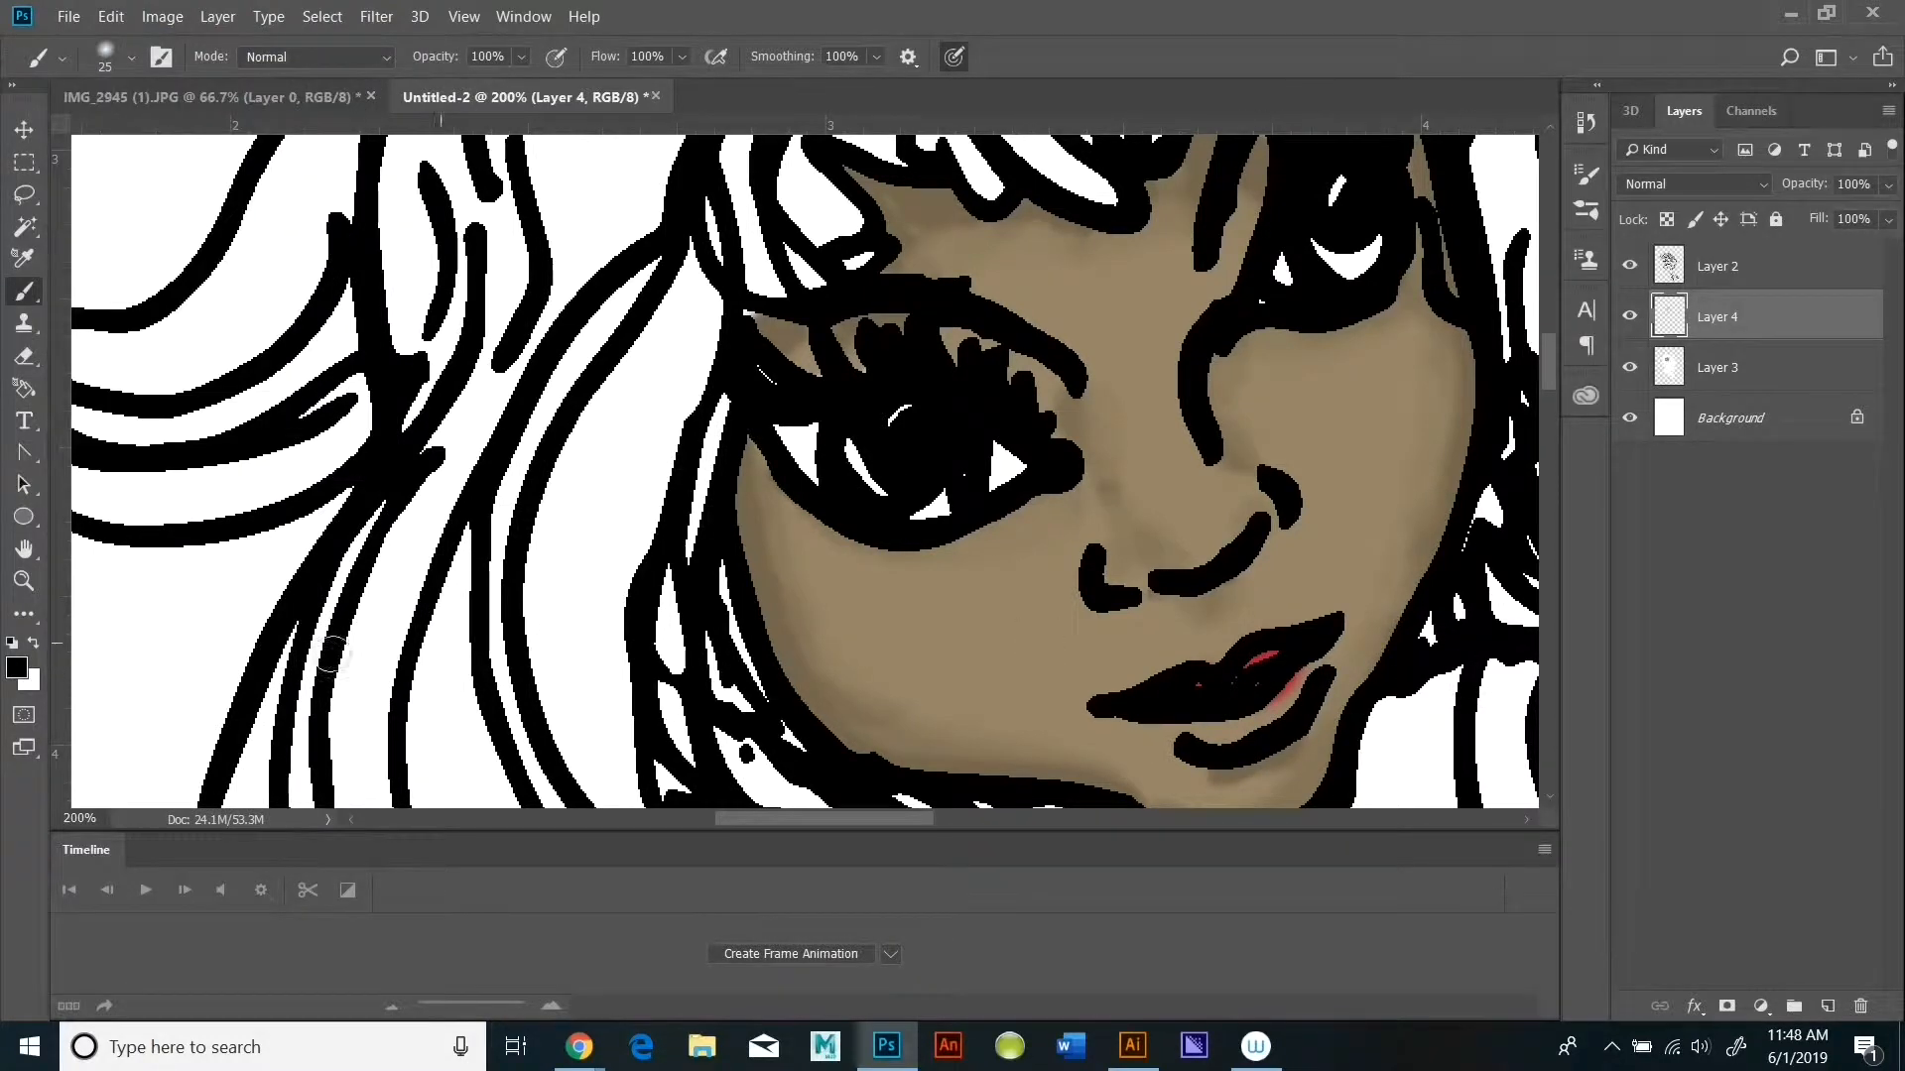
click(17, 668)
mouse_move(1460, 342)
mouse_down()
mouse_move(1701, 333)
mouse_move(1562, 350)
mouse_up()
click(1264, 656)
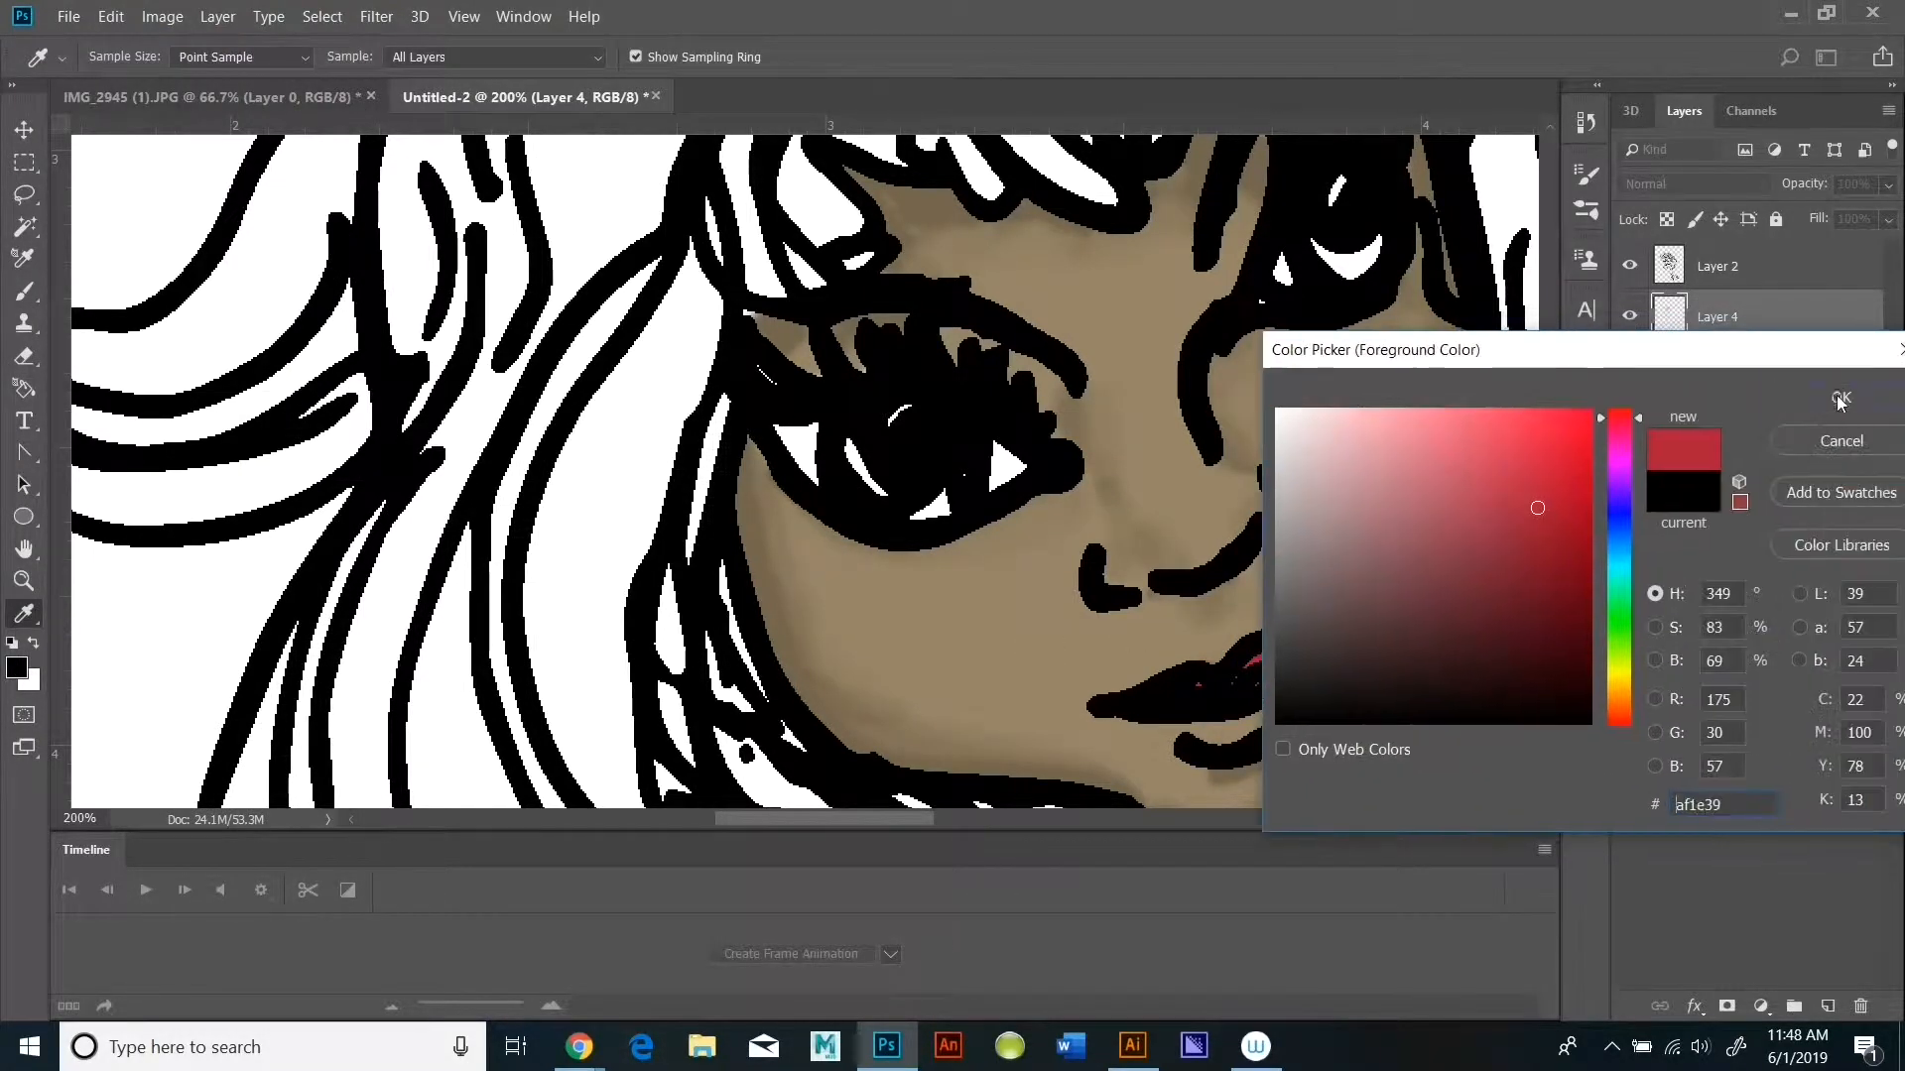
click(1841, 400)
mouse_move(1294, 687)
mouse_down()
mouse_move(1243, 738)
mouse_move(1204, 732)
mouse_up()
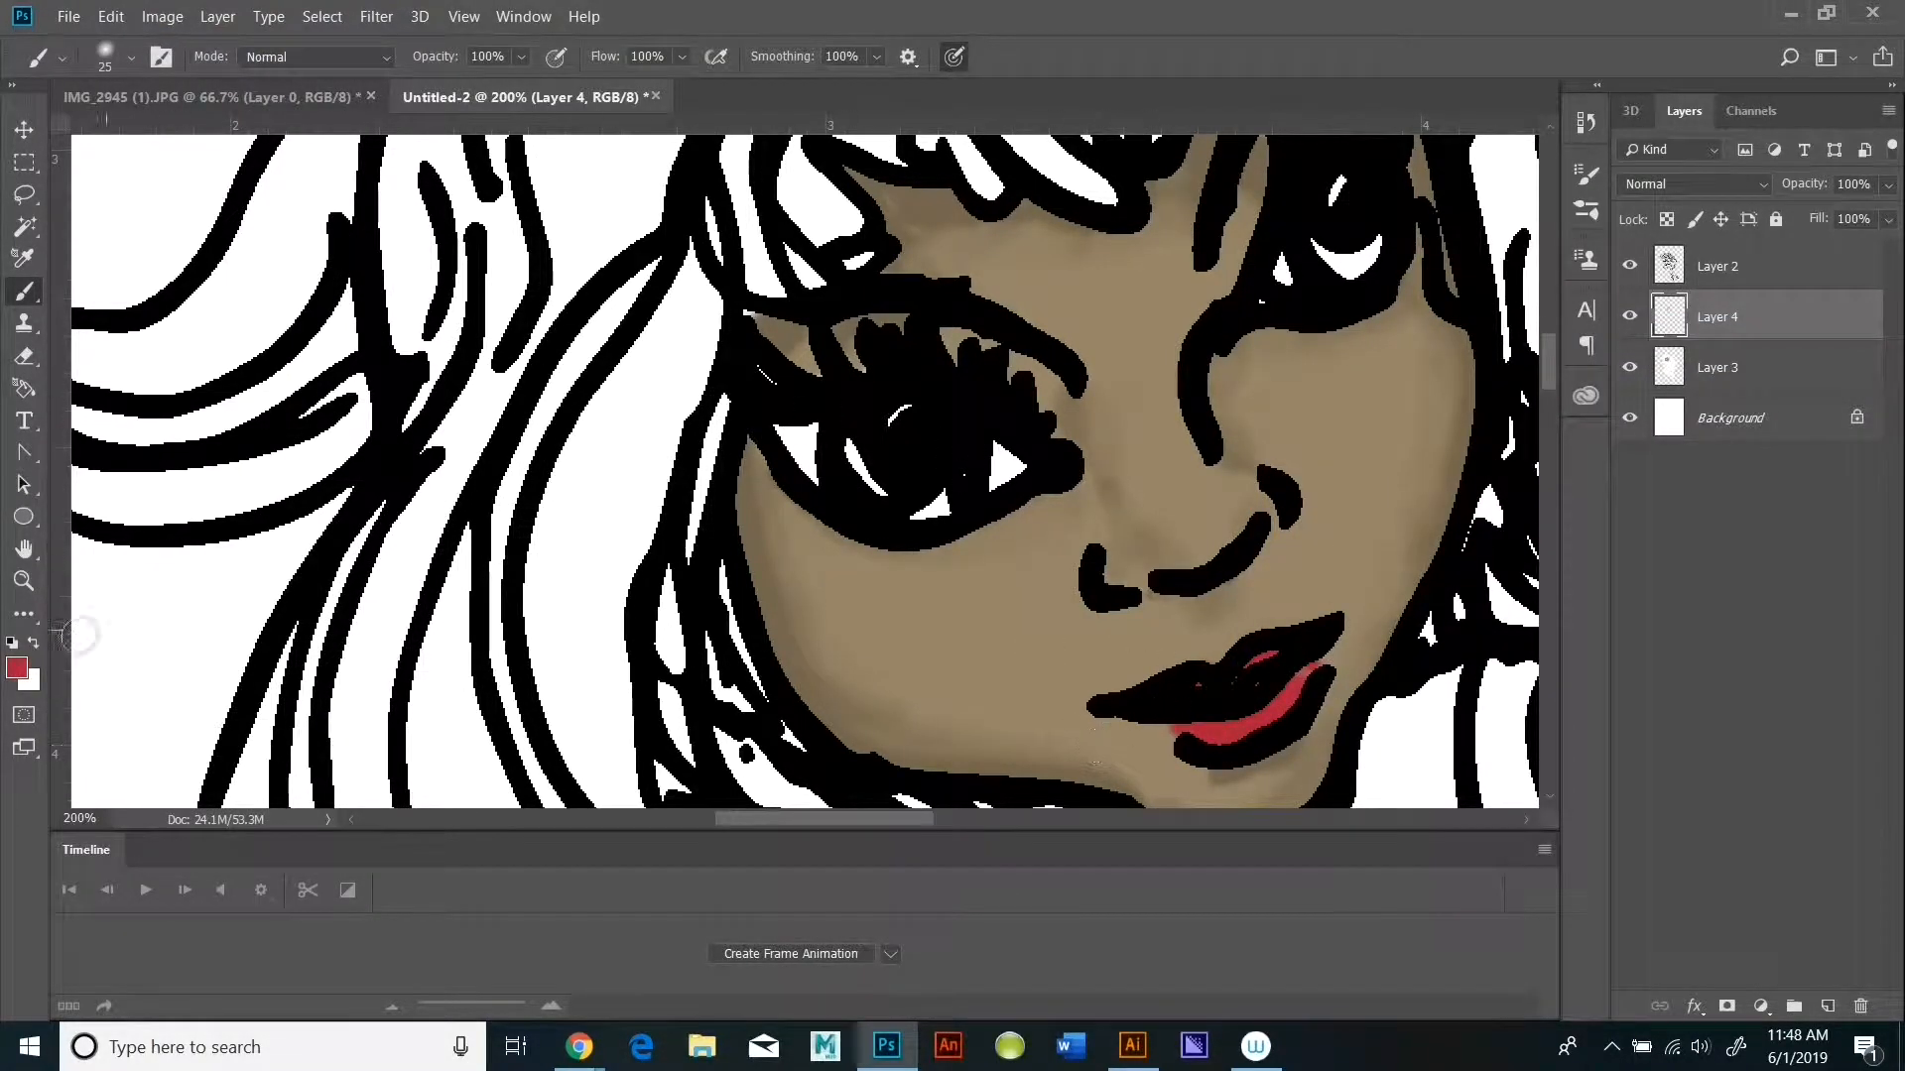
Step: Sample the face's base brown and blend it over the lower lip's red at 37% brush opacity
click(21, 670)
click(1126, 437)
click(1807, 396)
click(521, 58)
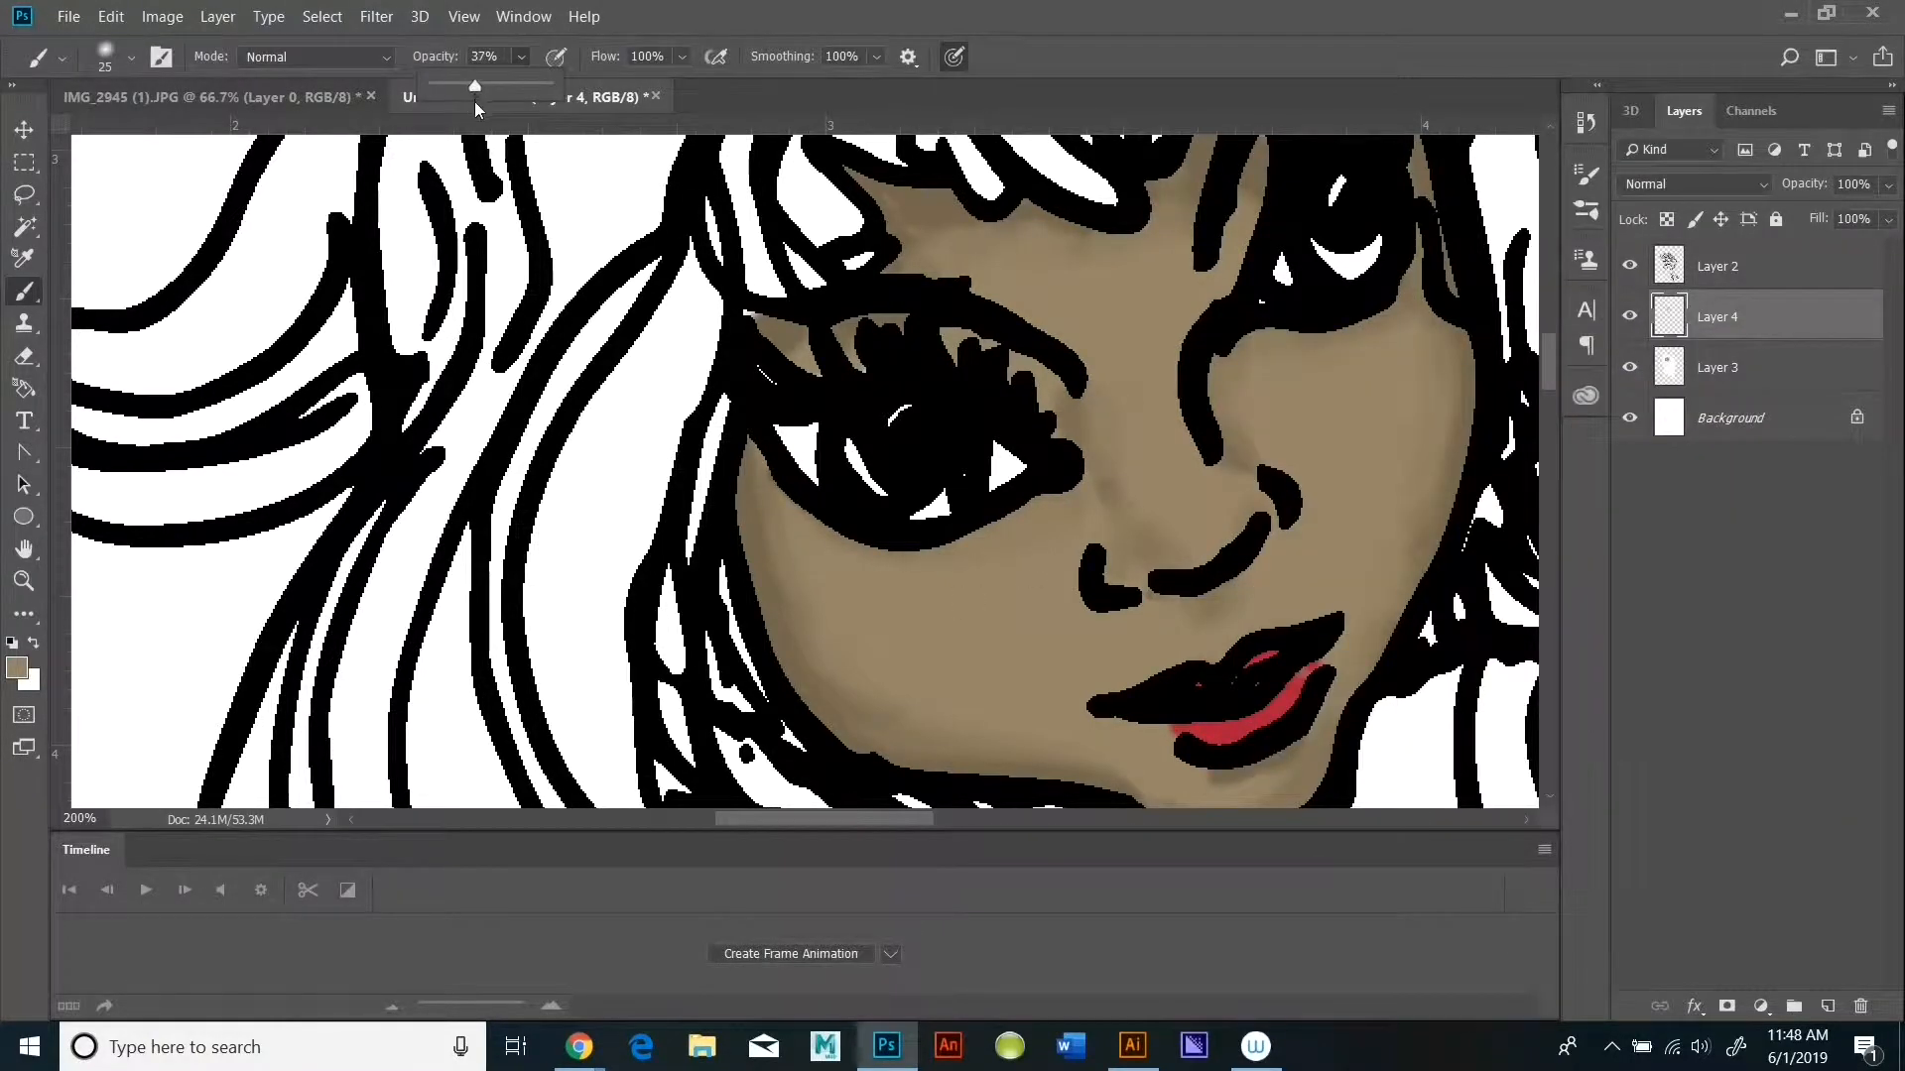
click(1493, 607)
drag(1281, 703, 1301, 685)
drag(1213, 735, 1187, 740)
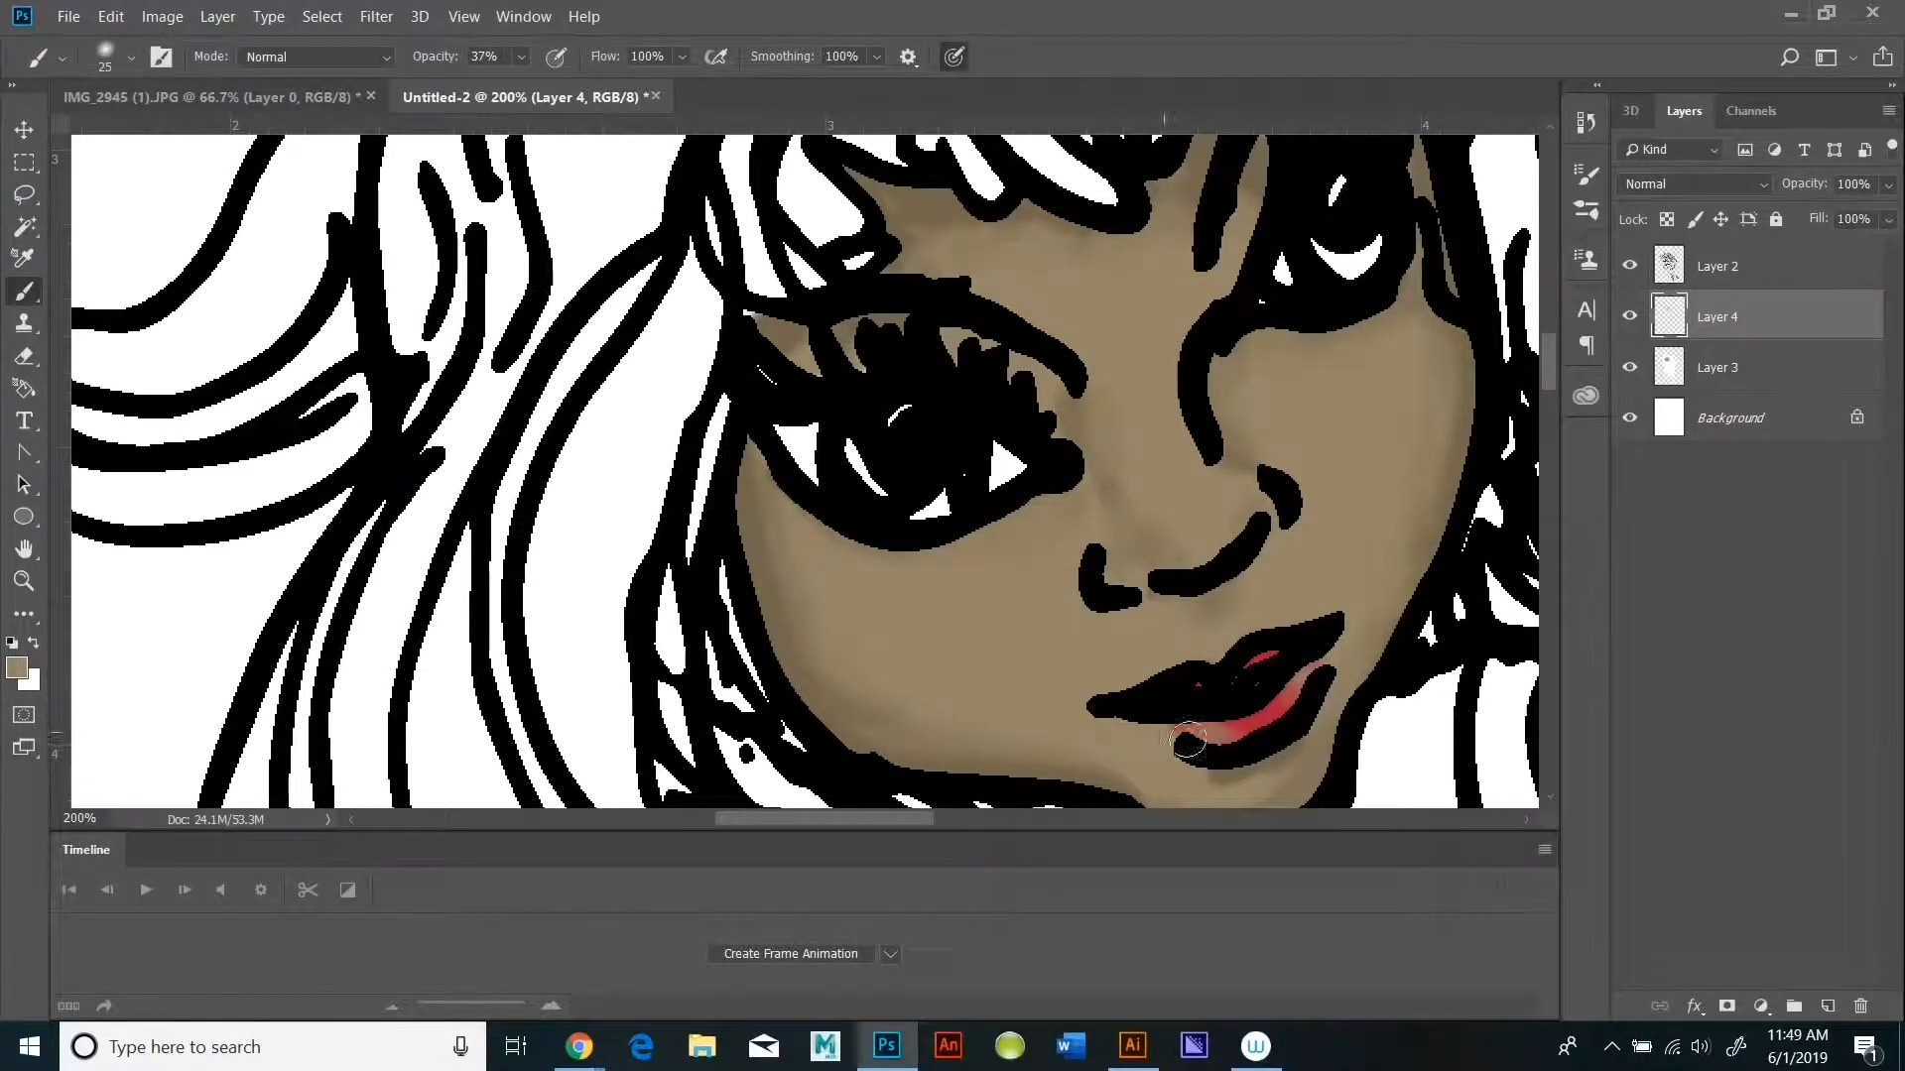
Step: Lower the brush opacity to 21% and mute the whole lower lip with more of the base brown
click(521, 58)
click(529, 83)
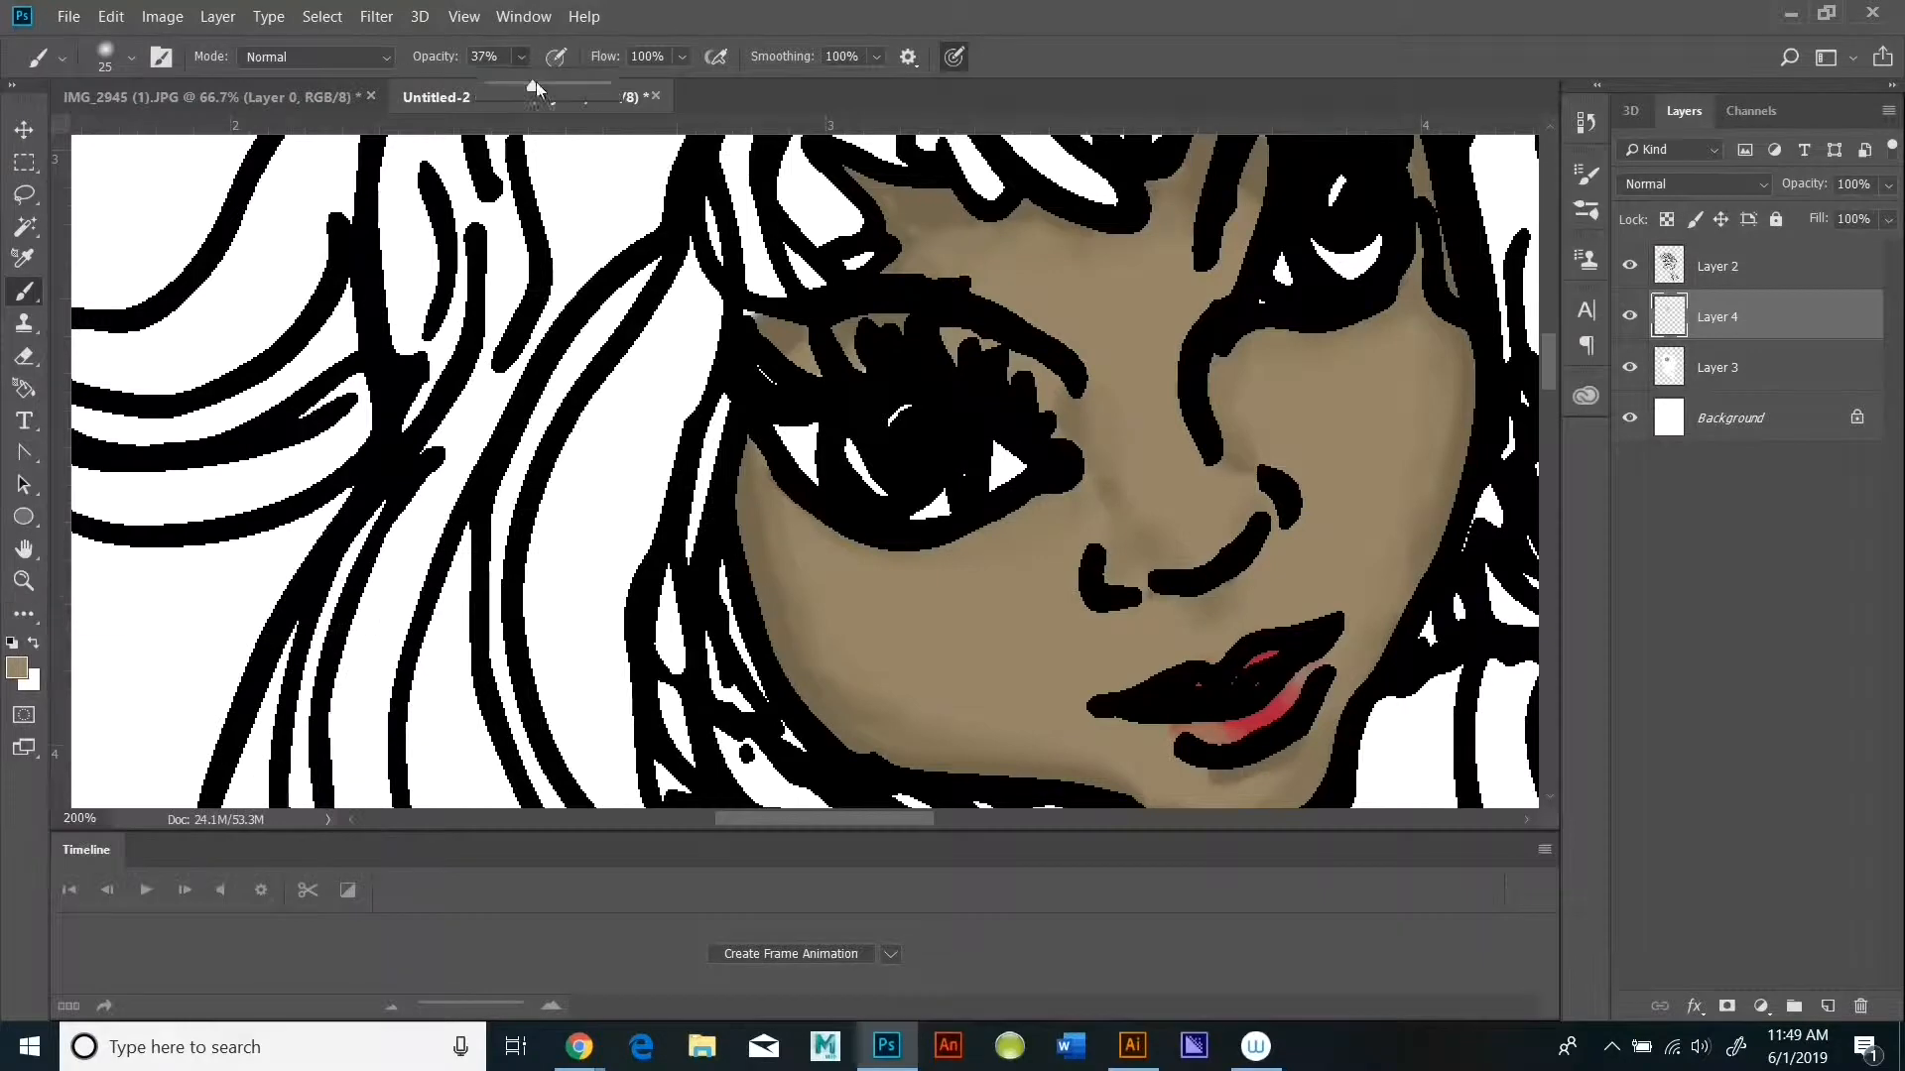
click(1299, 692)
drag(1298, 693, 1186, 716)
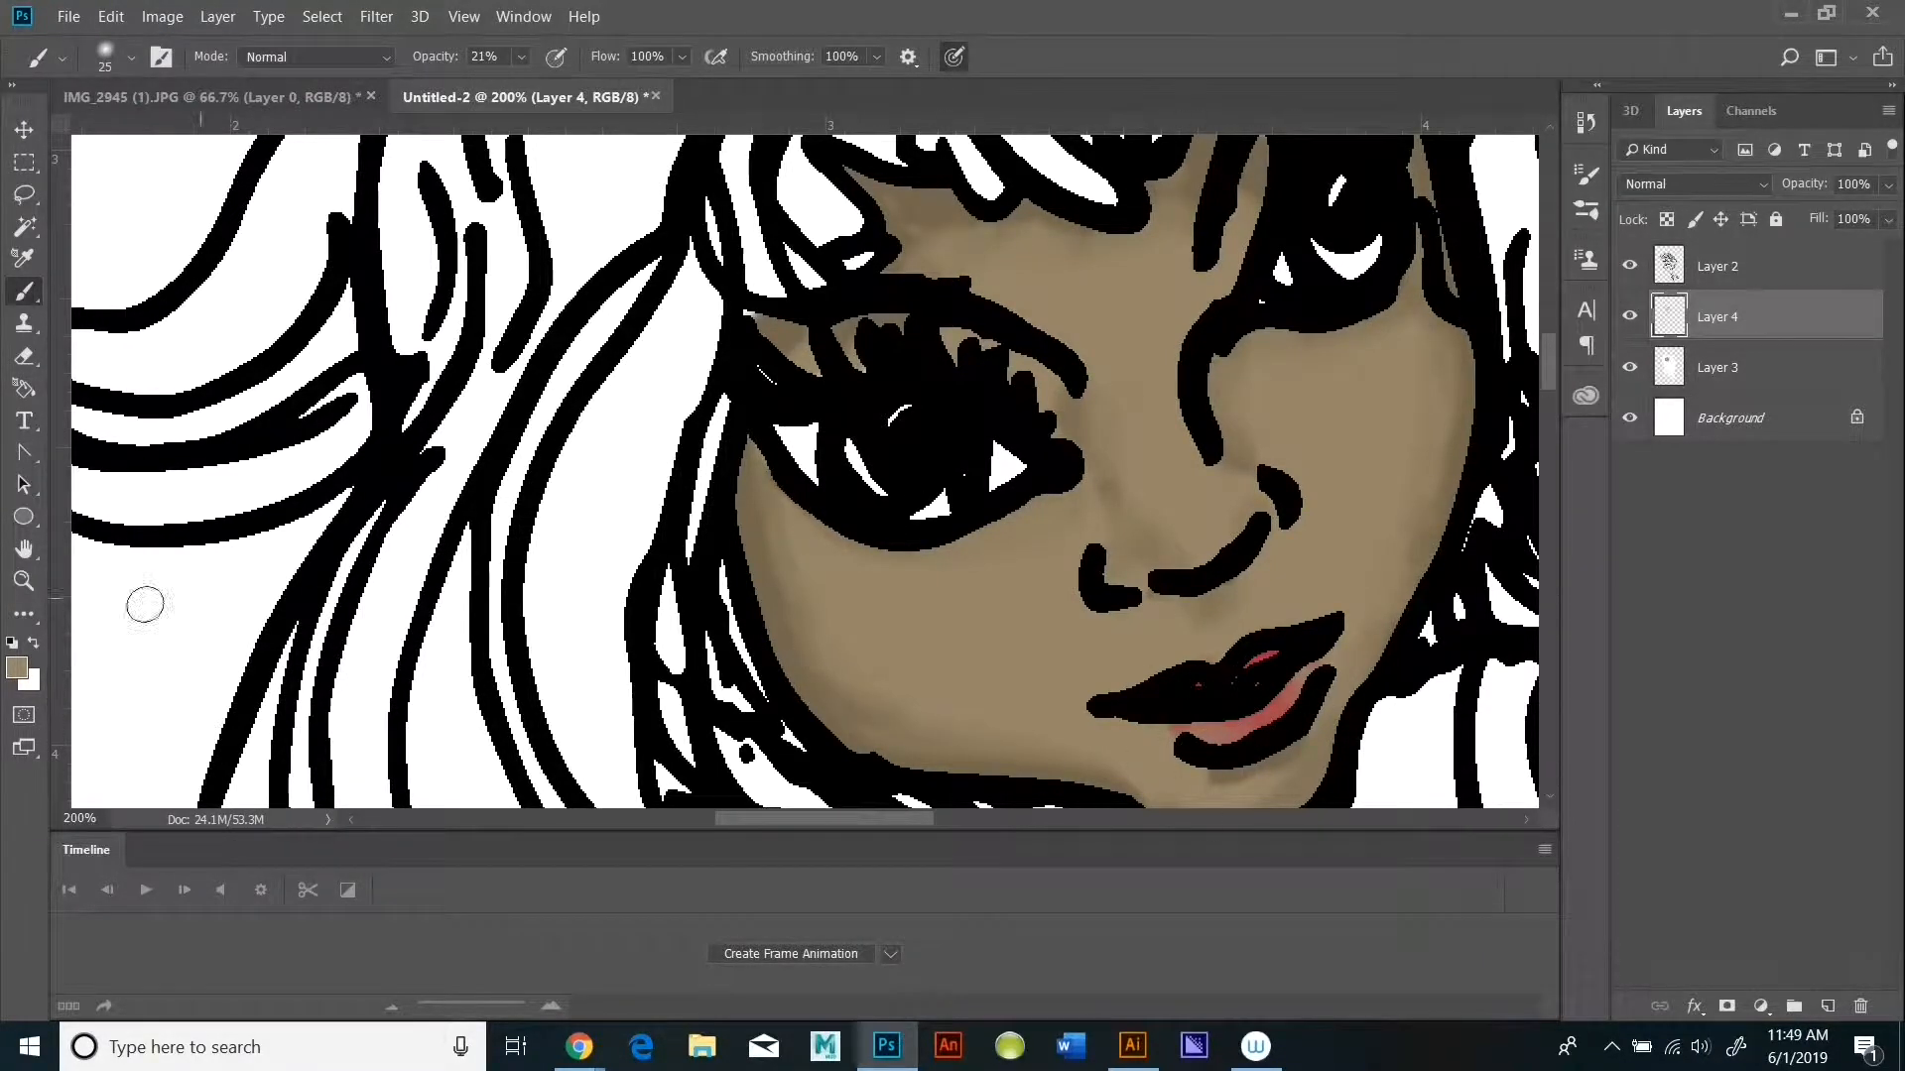
Step: Sample the shadow brown from the cheek edge and blend it over the lower lip
click(18, 669)
click(764, 531)
click(1807, 396)
drag(1305, 678, 1277, 674)
Step: Raise the brush opacity to 39%, pick a bright red and repaint the lower lip with it
key(3)
key(9)
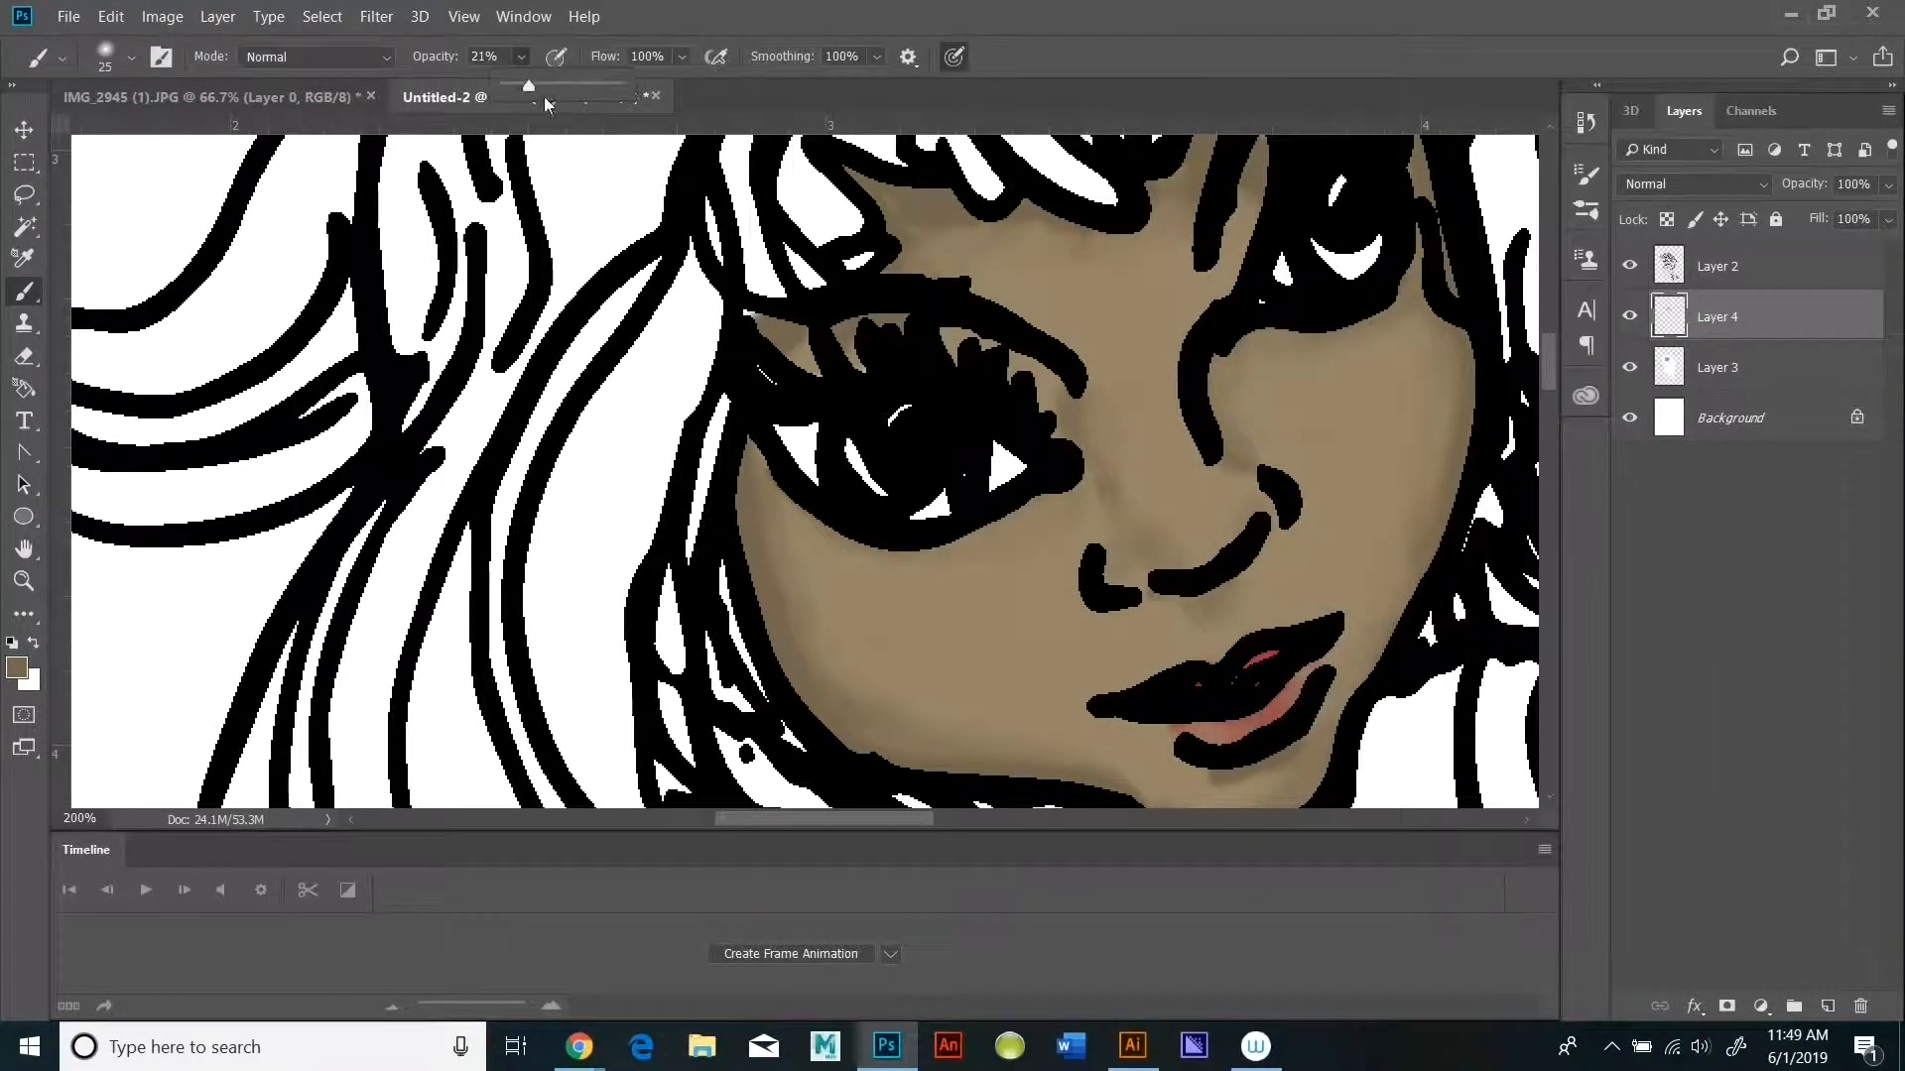
click(17, 668)
click(1592, 423)
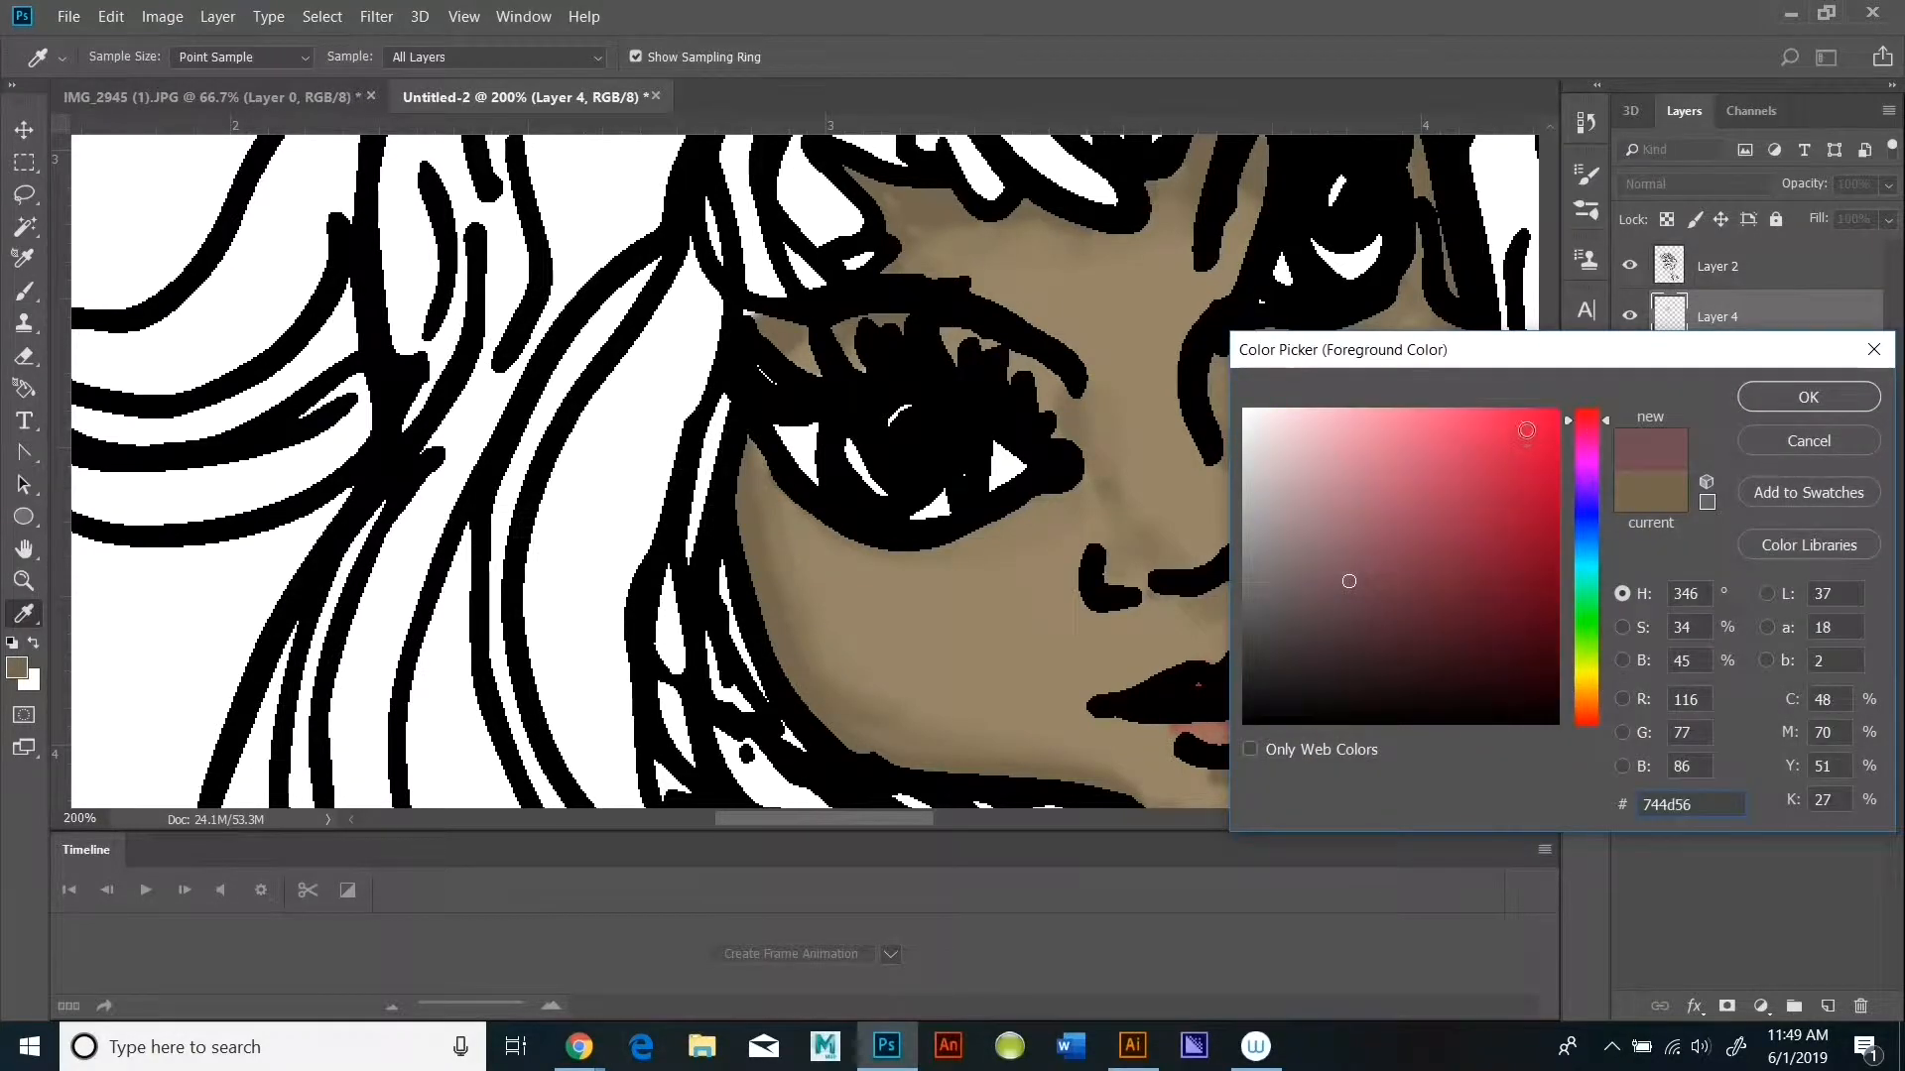
click(1807, 397)
drag(1255, 734, 1286, 707)
Step: Switch to white and set the brush to 62% opacity, 12 px size and 100% hardness
key(x)
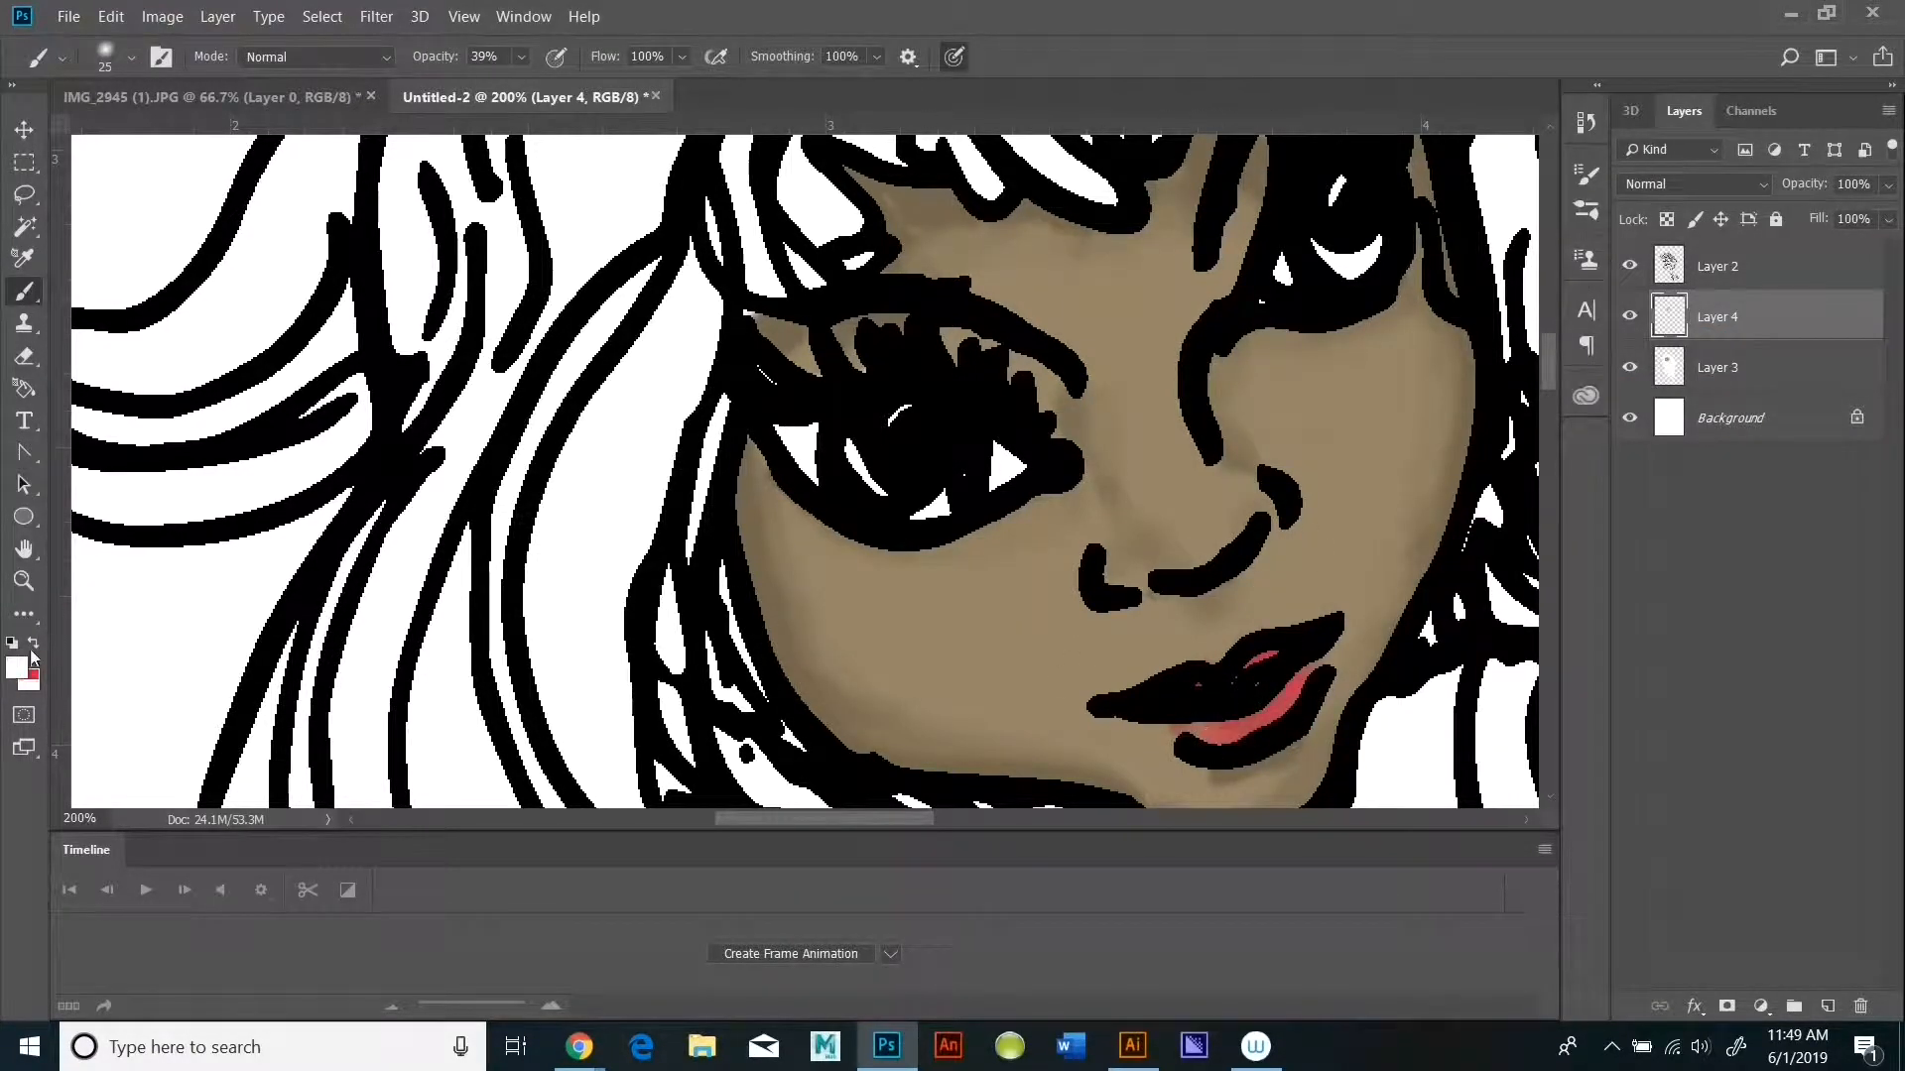
click(521, 57)
click(131, 56)
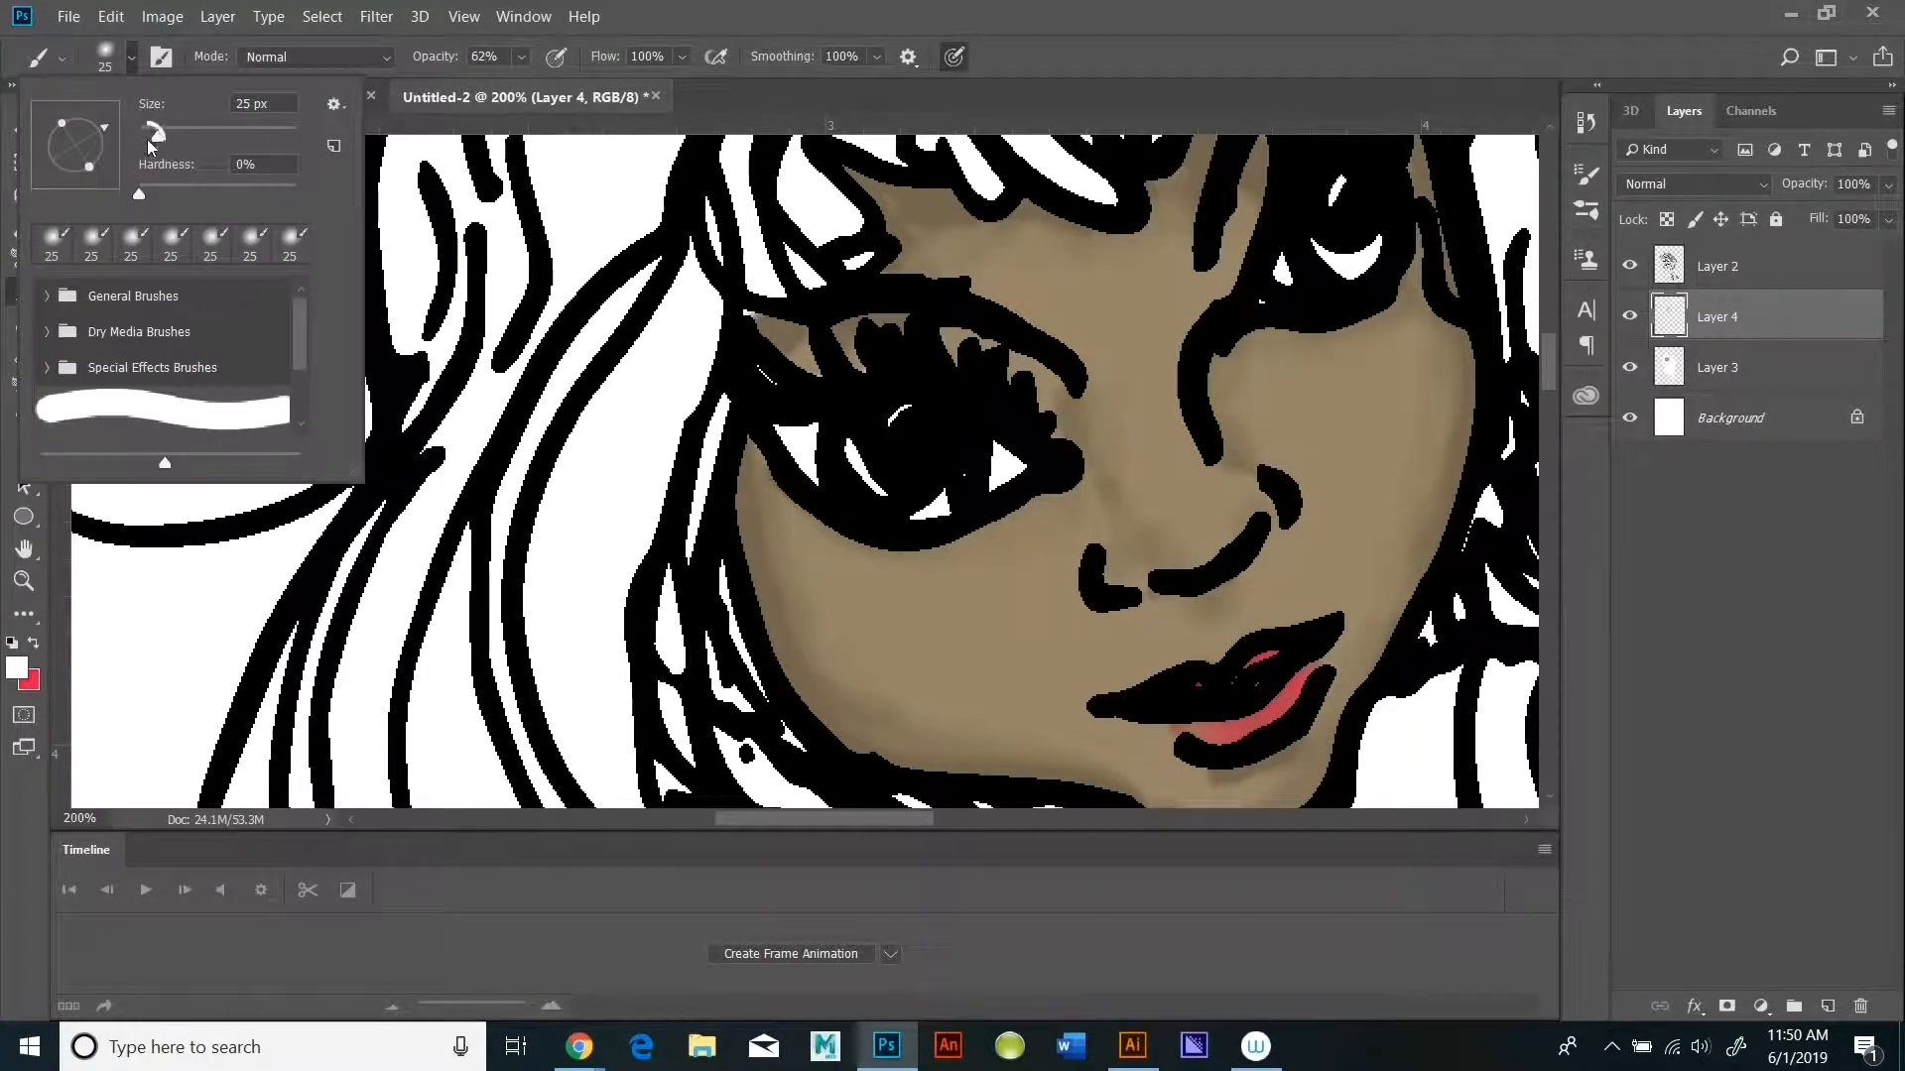
click(148, 136)
drag(139, 194, 297, 195)
Step: Try a white highlight dab on the lower lip on Layer 4, and undo it
click(1676, 635)
click(1284, 700)
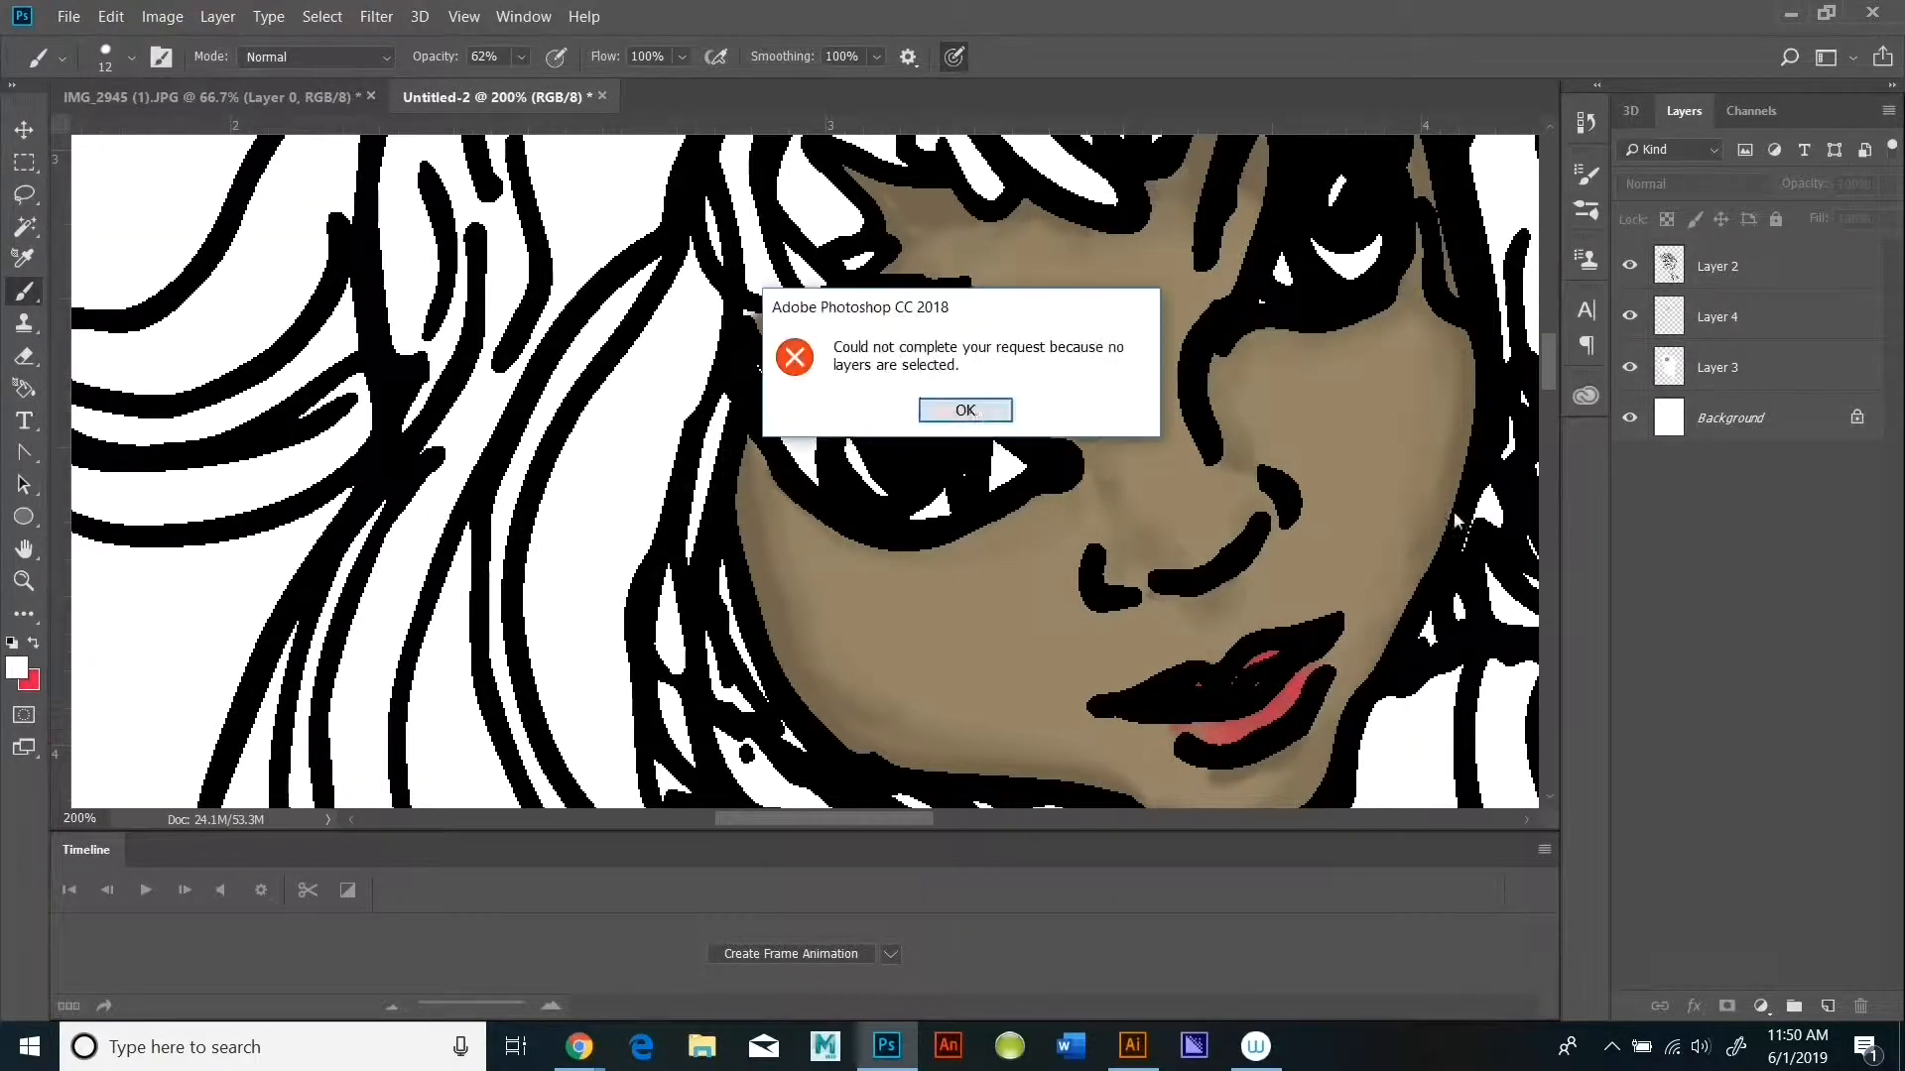
click(968, 410)
click(1726, 316)
click(111, 16)
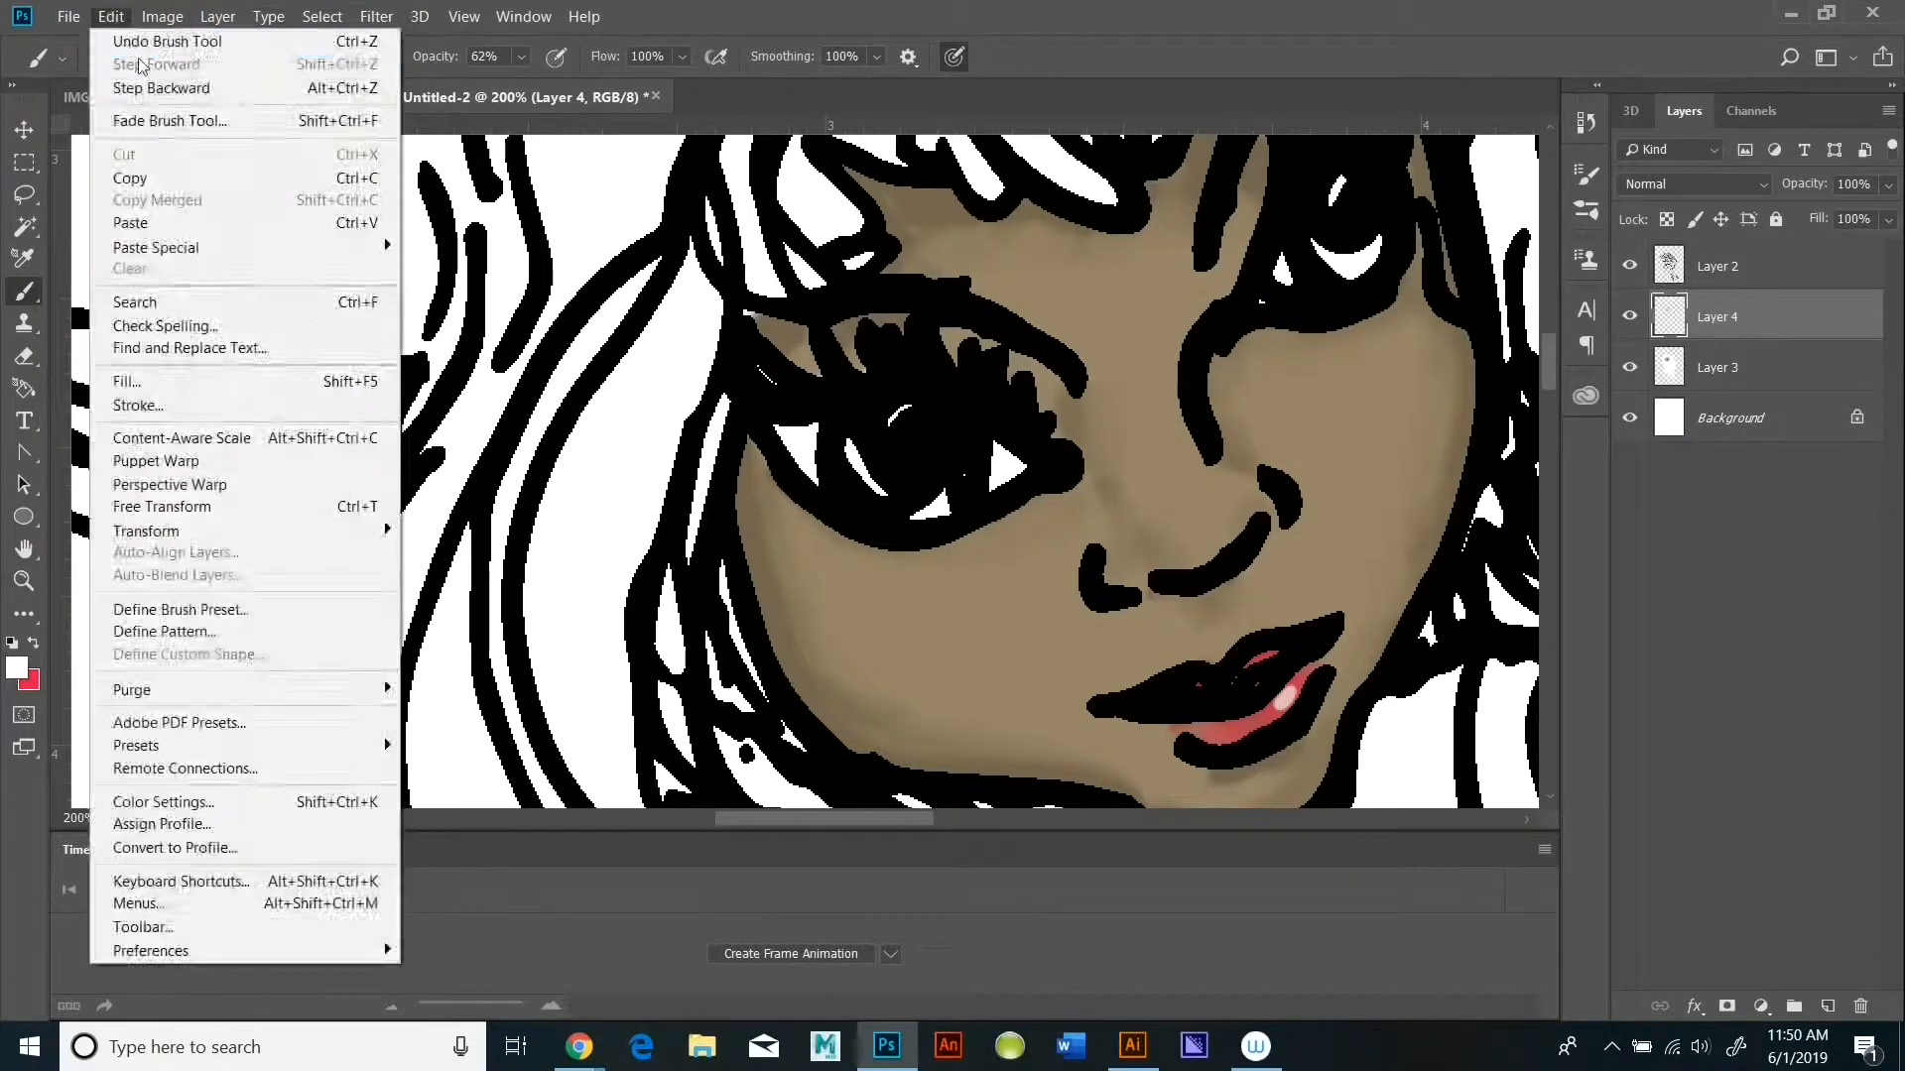
Step: Reduce the brush to 6 px and paint a thin white highlight on the lower lip
click(131, 56)
click(144, 134)
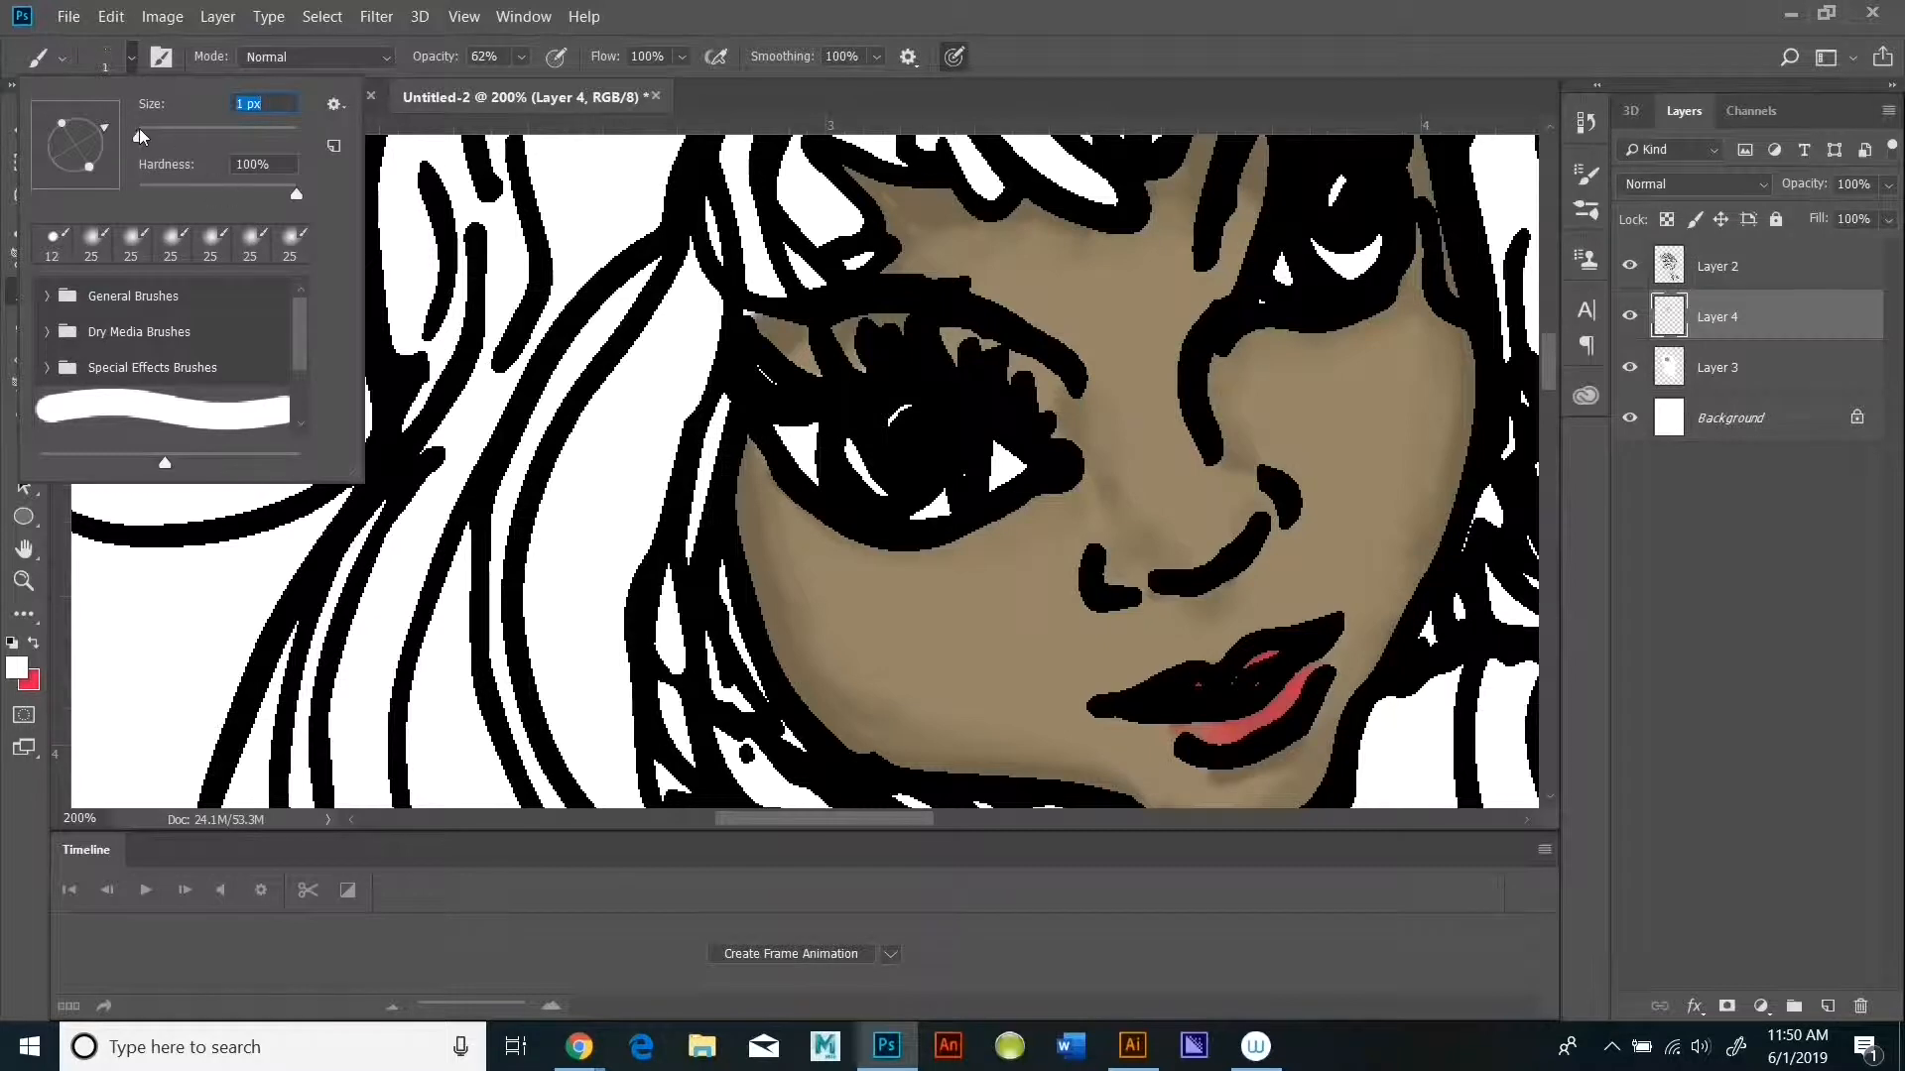
click(1609, 672)
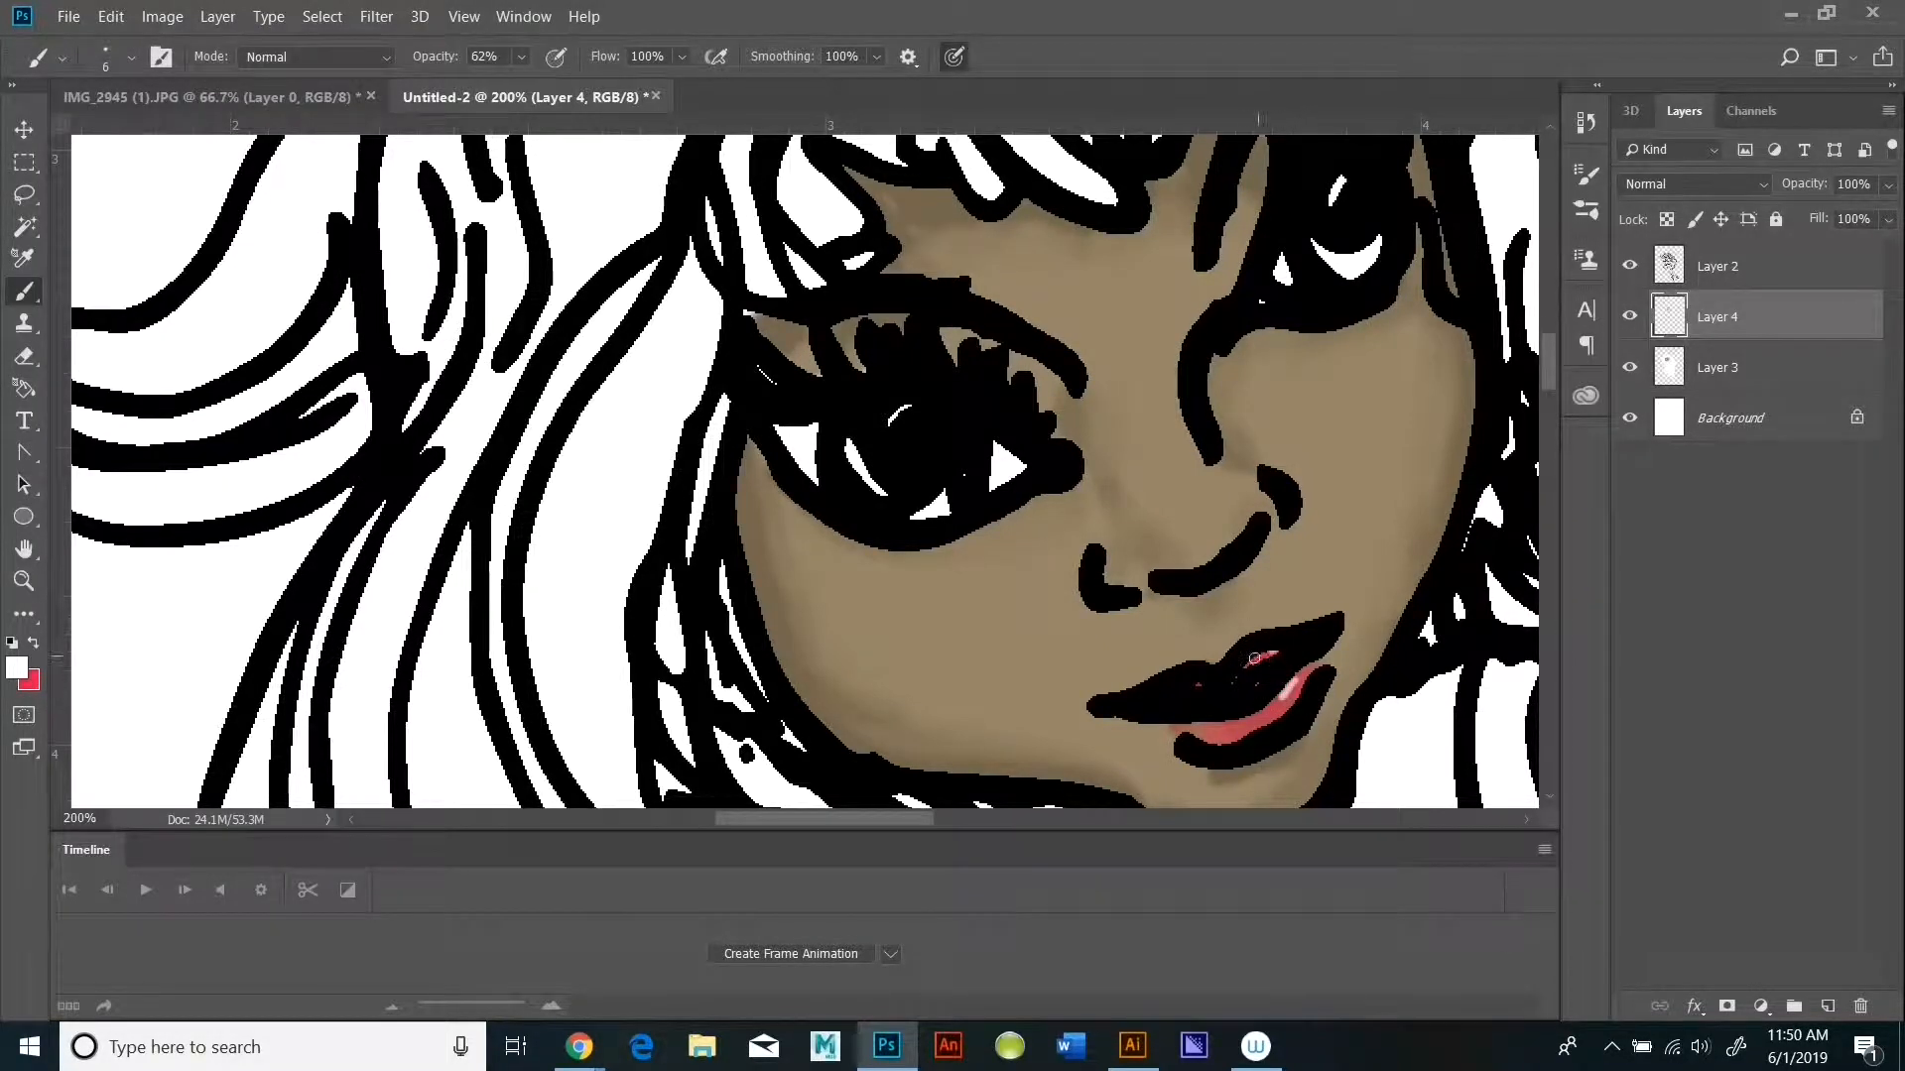
Step: Create a new layer above Layer 2 and restore the brush opacity to 100%
click(1691, 271)
click(217, 16)
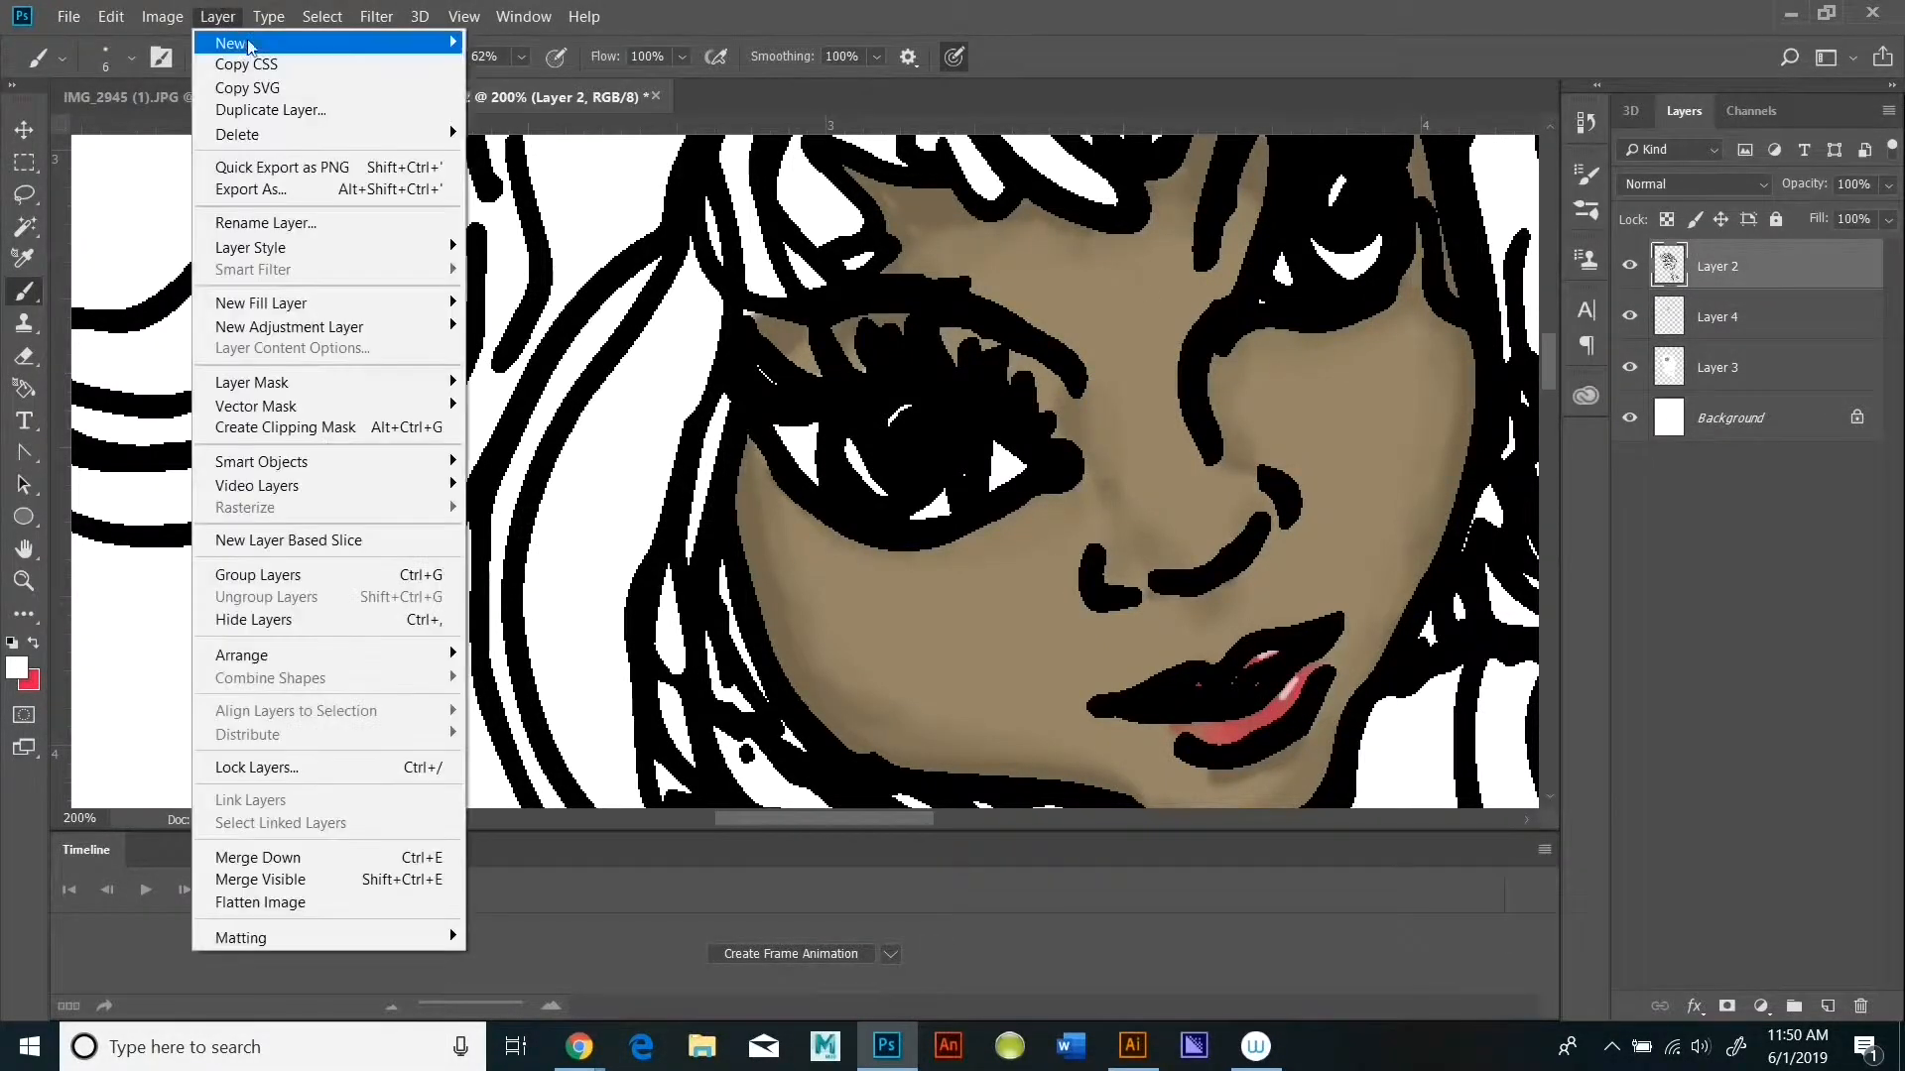
click(521, 44)
click(1146, 297)
click(34, 644)
click(521, 58)
drag(538, 89, 584, 89)
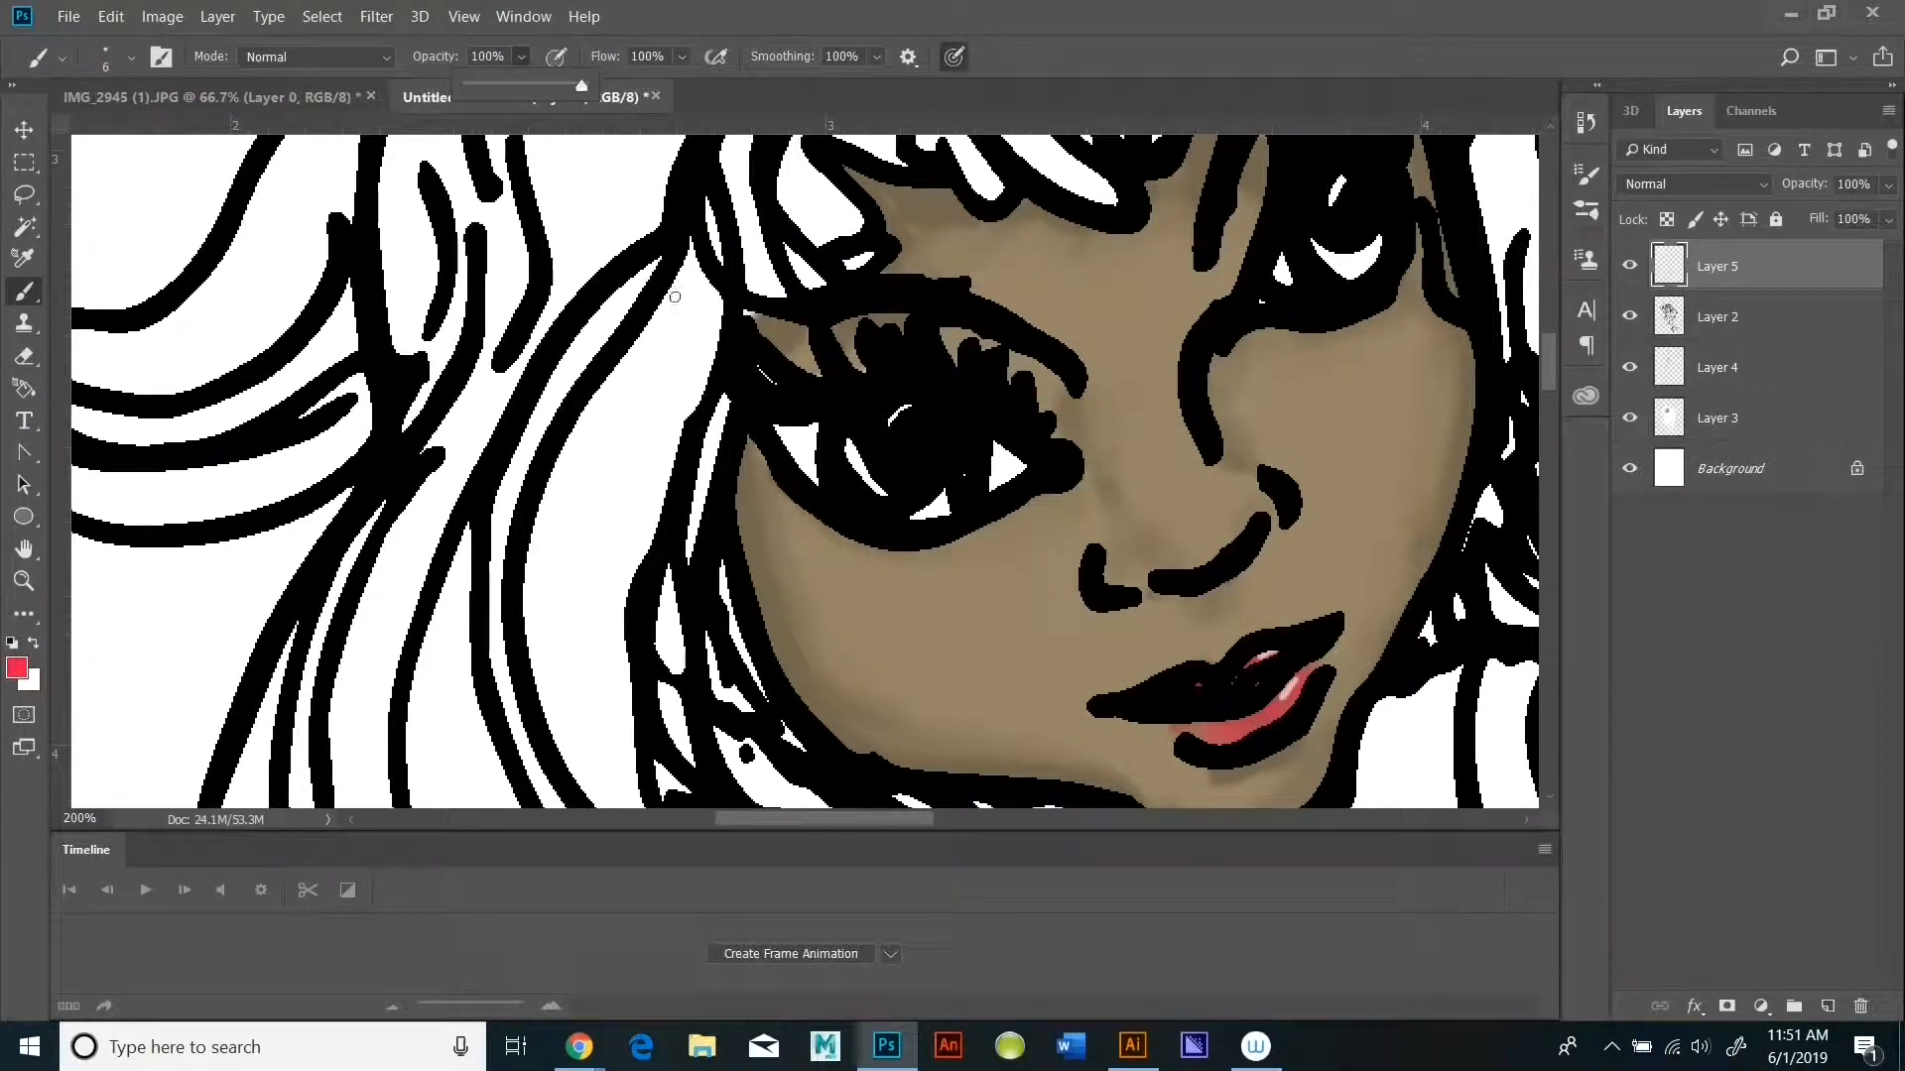
Step: Sample the face's base brown and paint gaps between the nearer eye's upper lashes to separate them
click(16, 669)
click(1012, 615)
click(1751, 397)
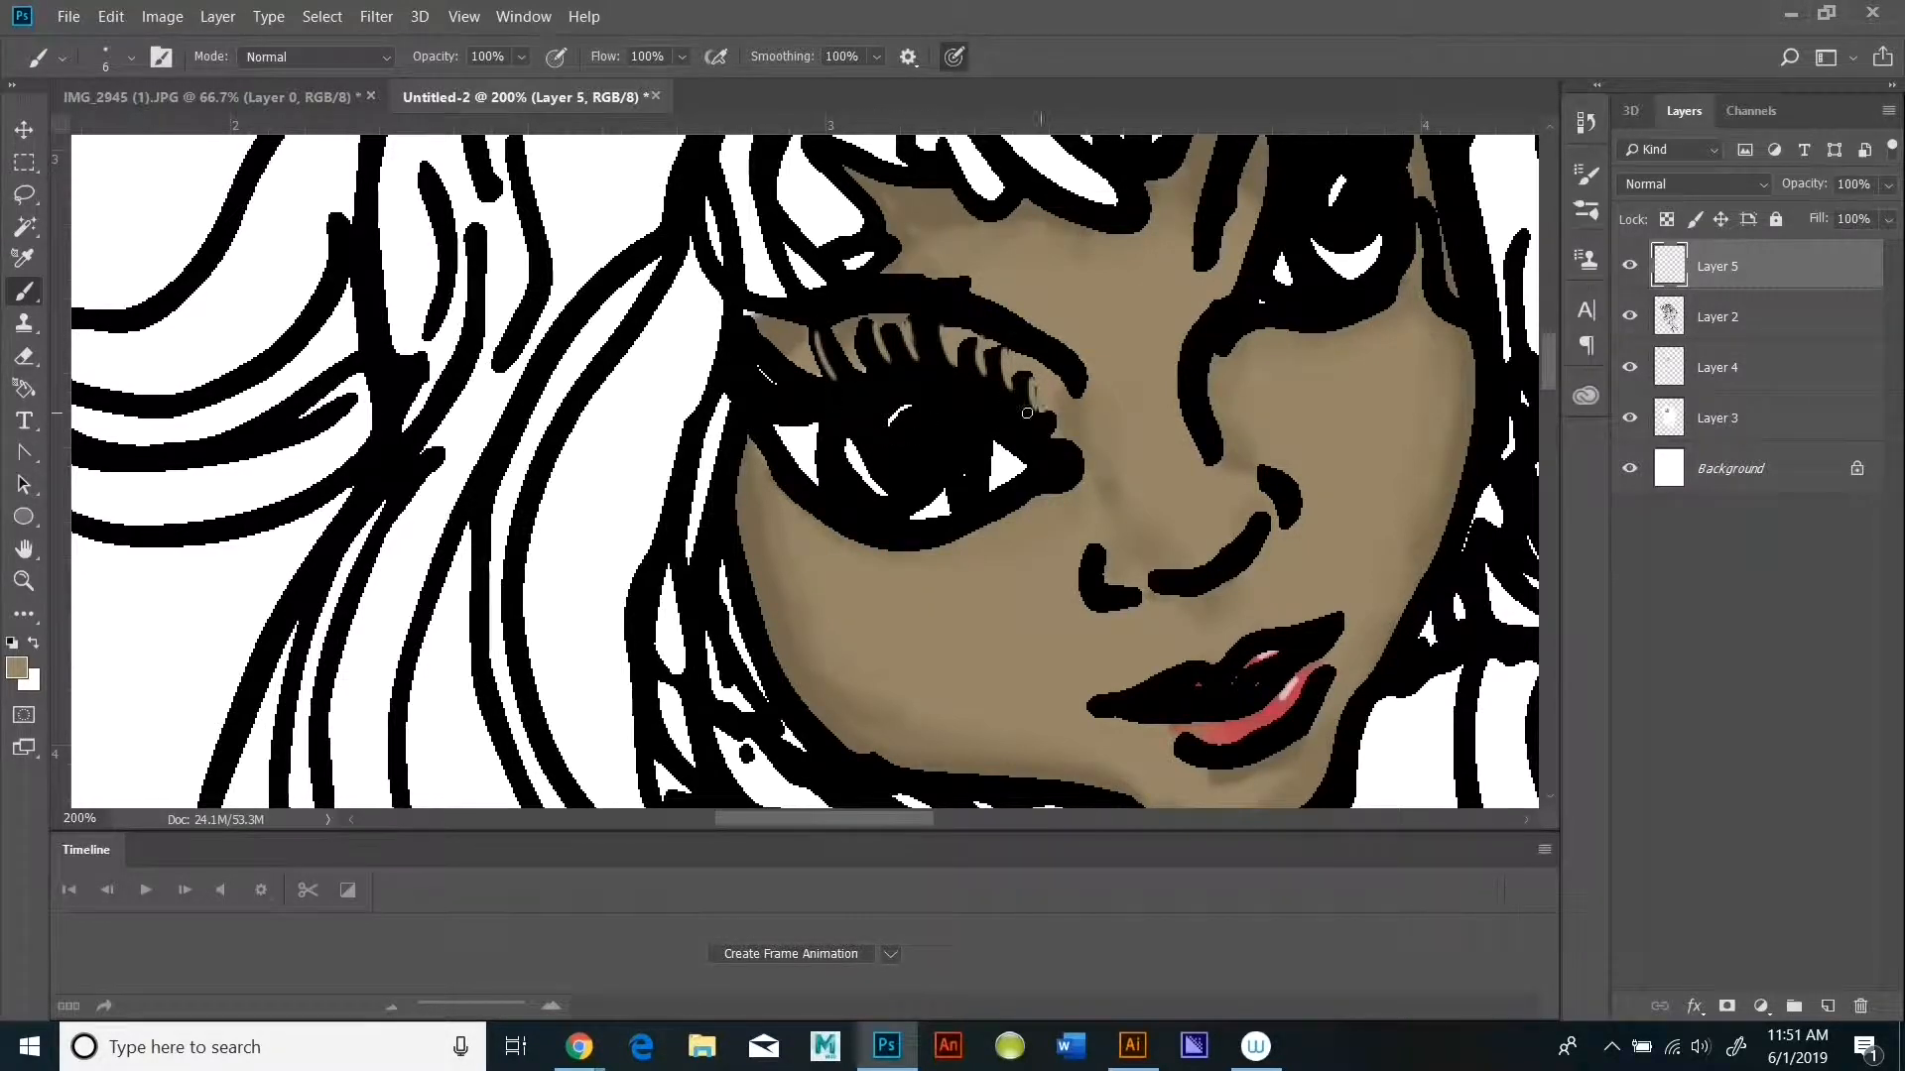
Step: Pick the skin's shadow brown and draw a thin eyelid line above each eye
click(17, 669)
click(1774, 408)
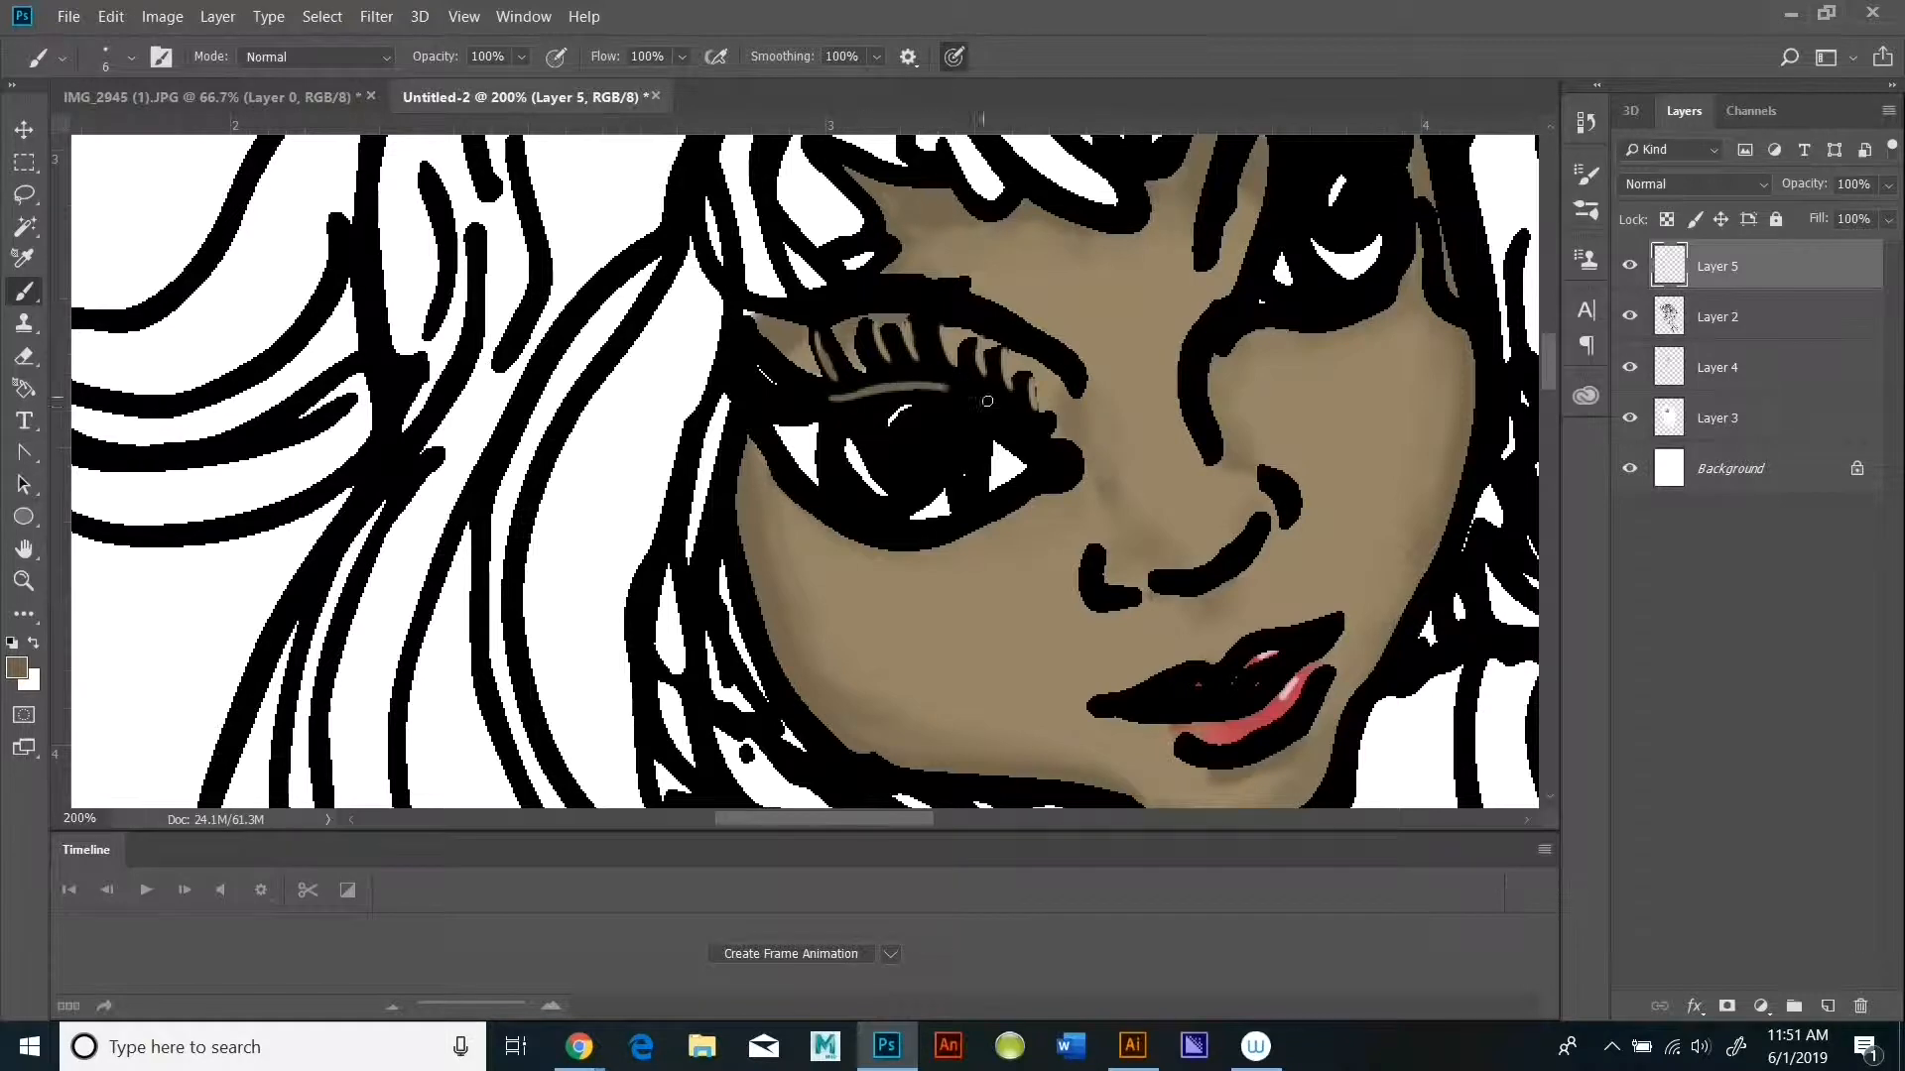
scroll(1350, 358, up, 3)
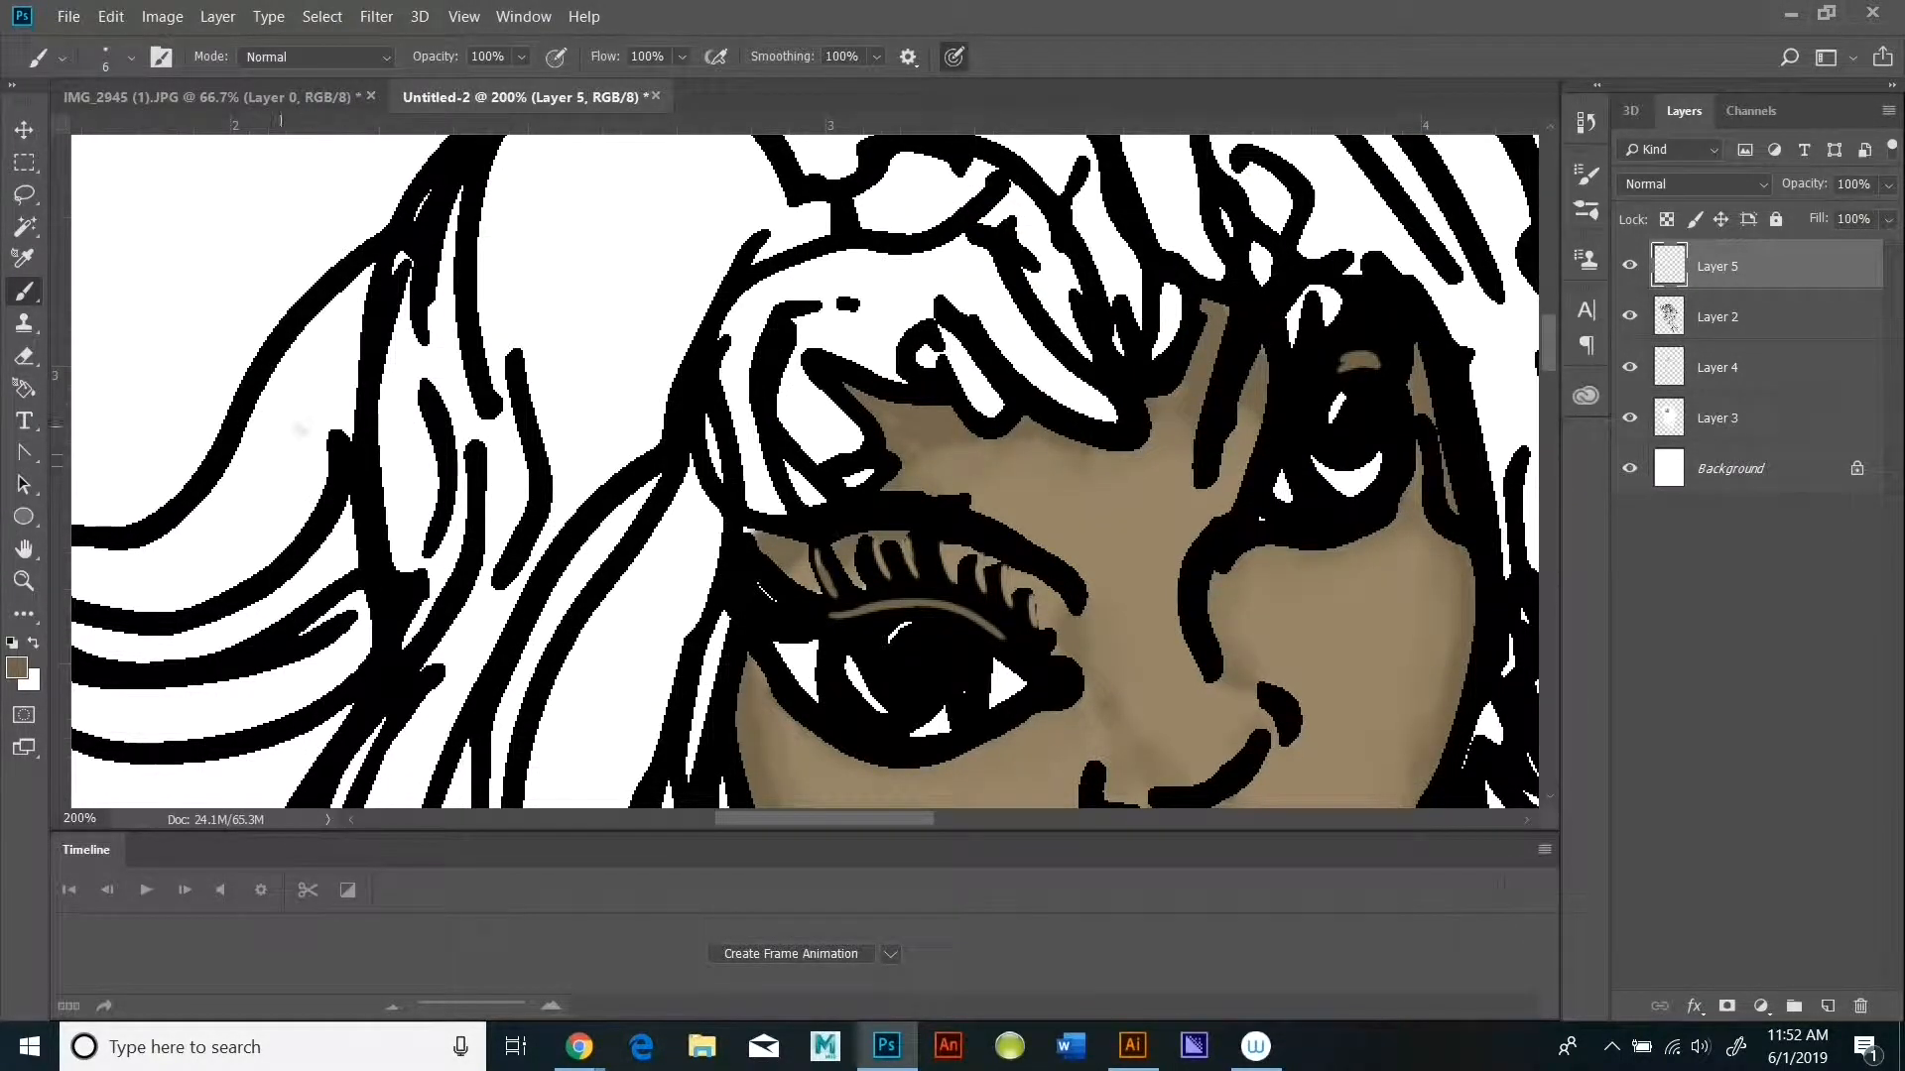
Step: Choose black and round out the irises of both eyes
click(34, 645)
click(16, 671)
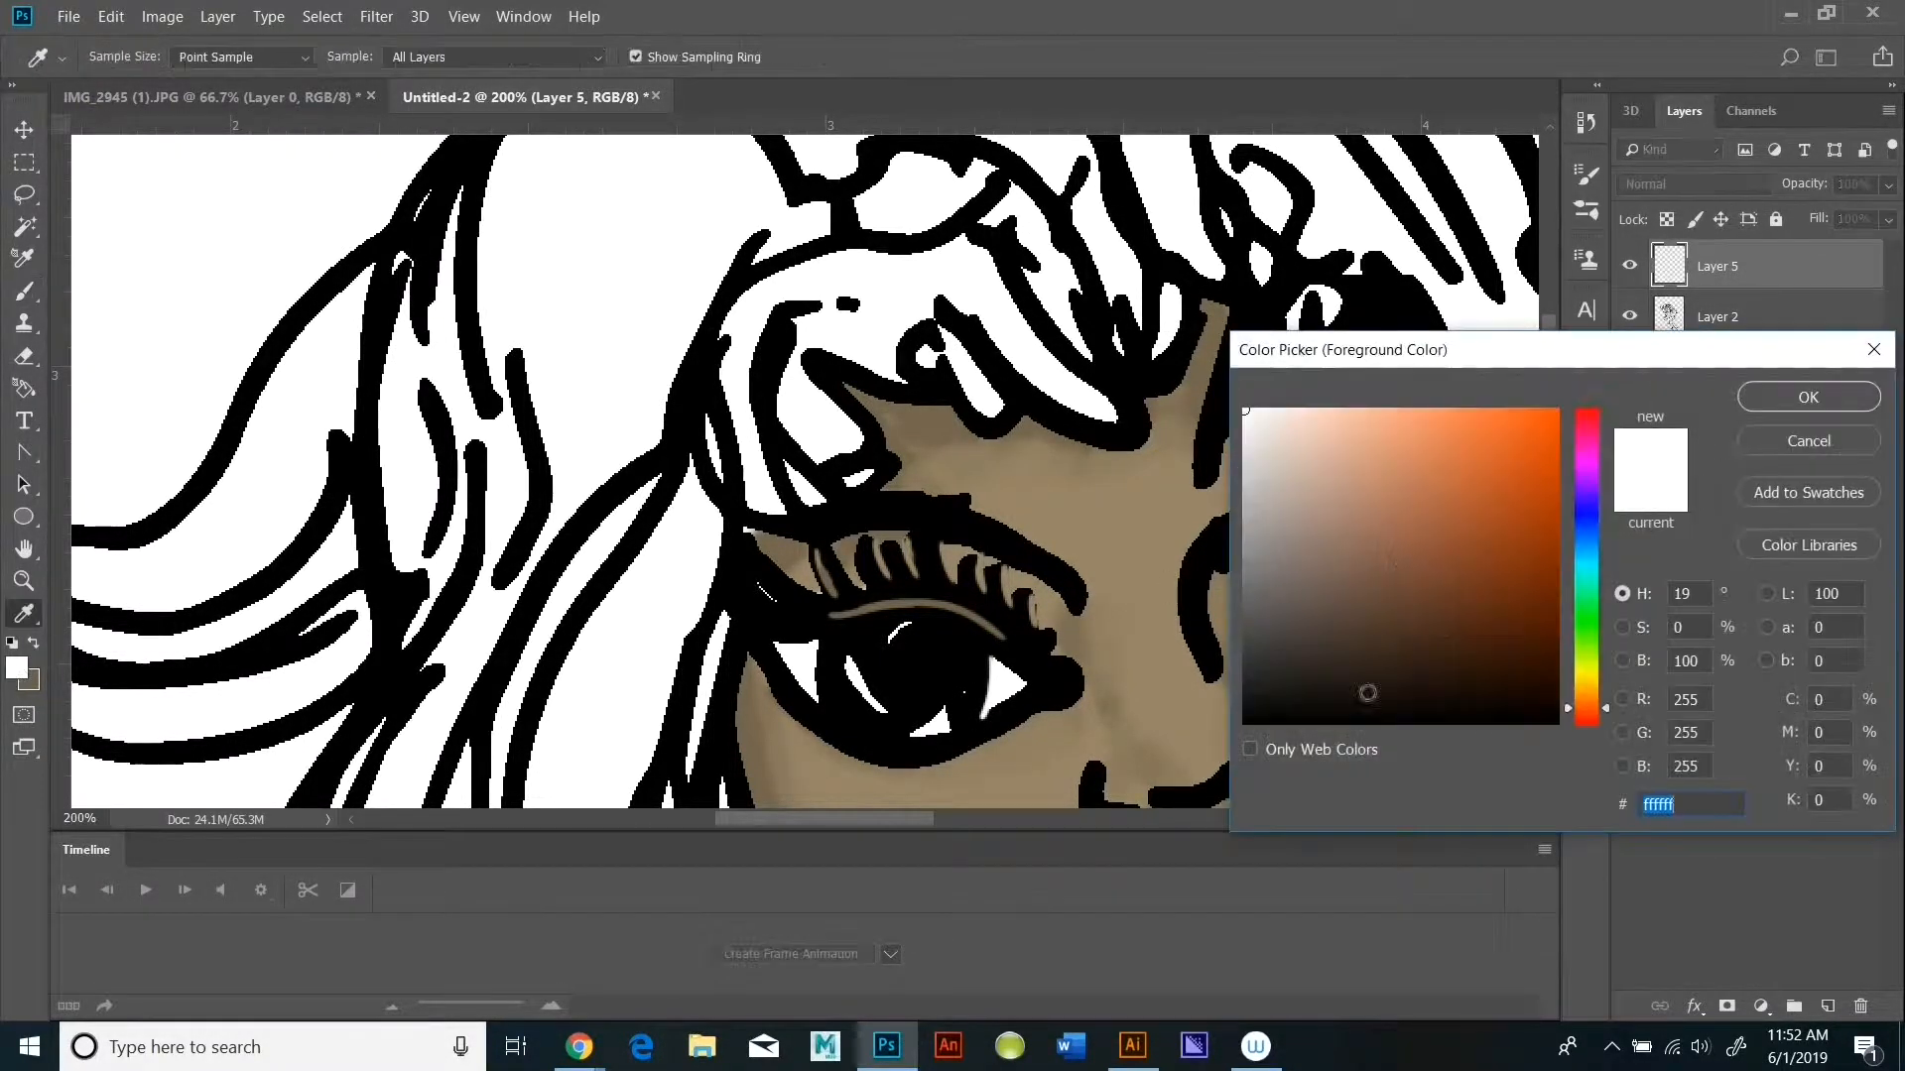
click(1363, 724)
click(1807, 397)
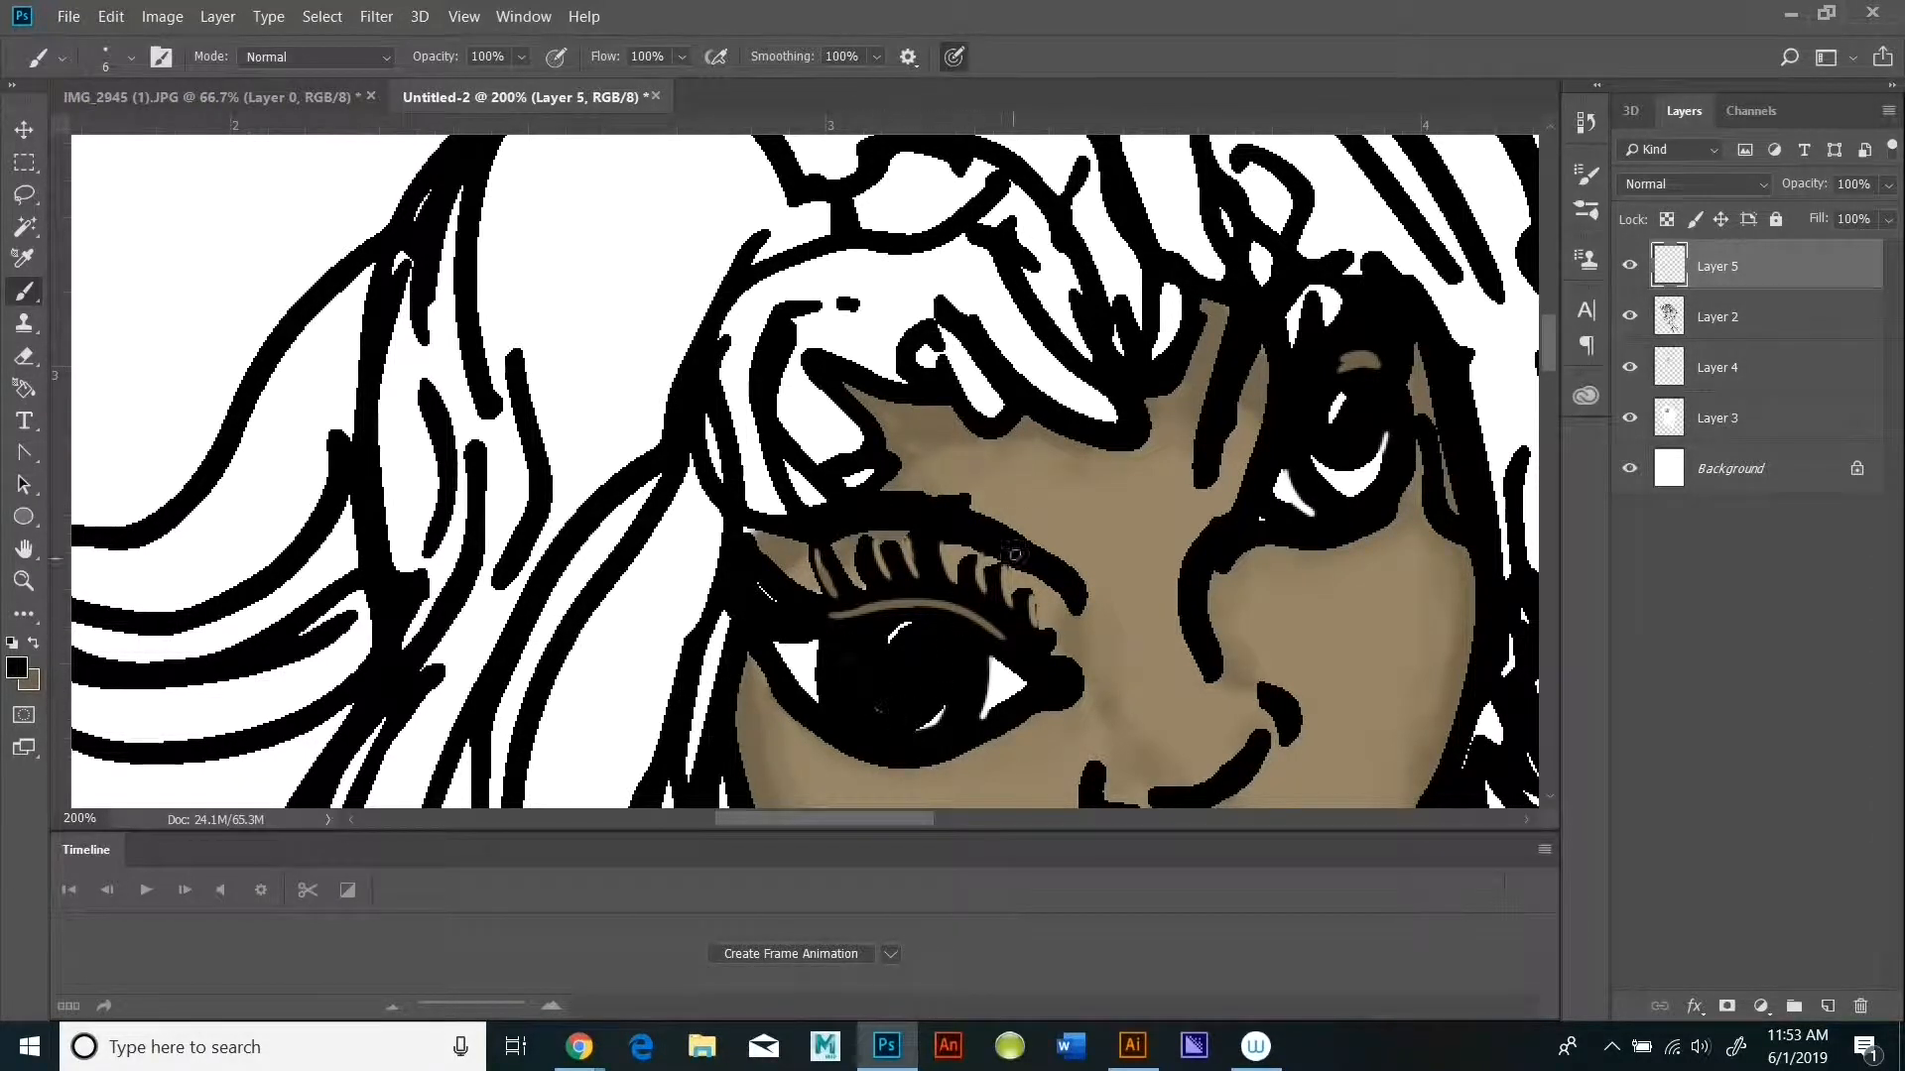
mouse_move(1338, 458)
mouse_down()
mouse_move(1387, 464)
mouse_move(1397, 411)
mouse_move(1358, 468)
mouse_up()
Step: Sample the face's base and shadow browns and paint over the line beneath the far eye to thin it
click(17, 667)
click(1131, 536)
click(1806, 397)
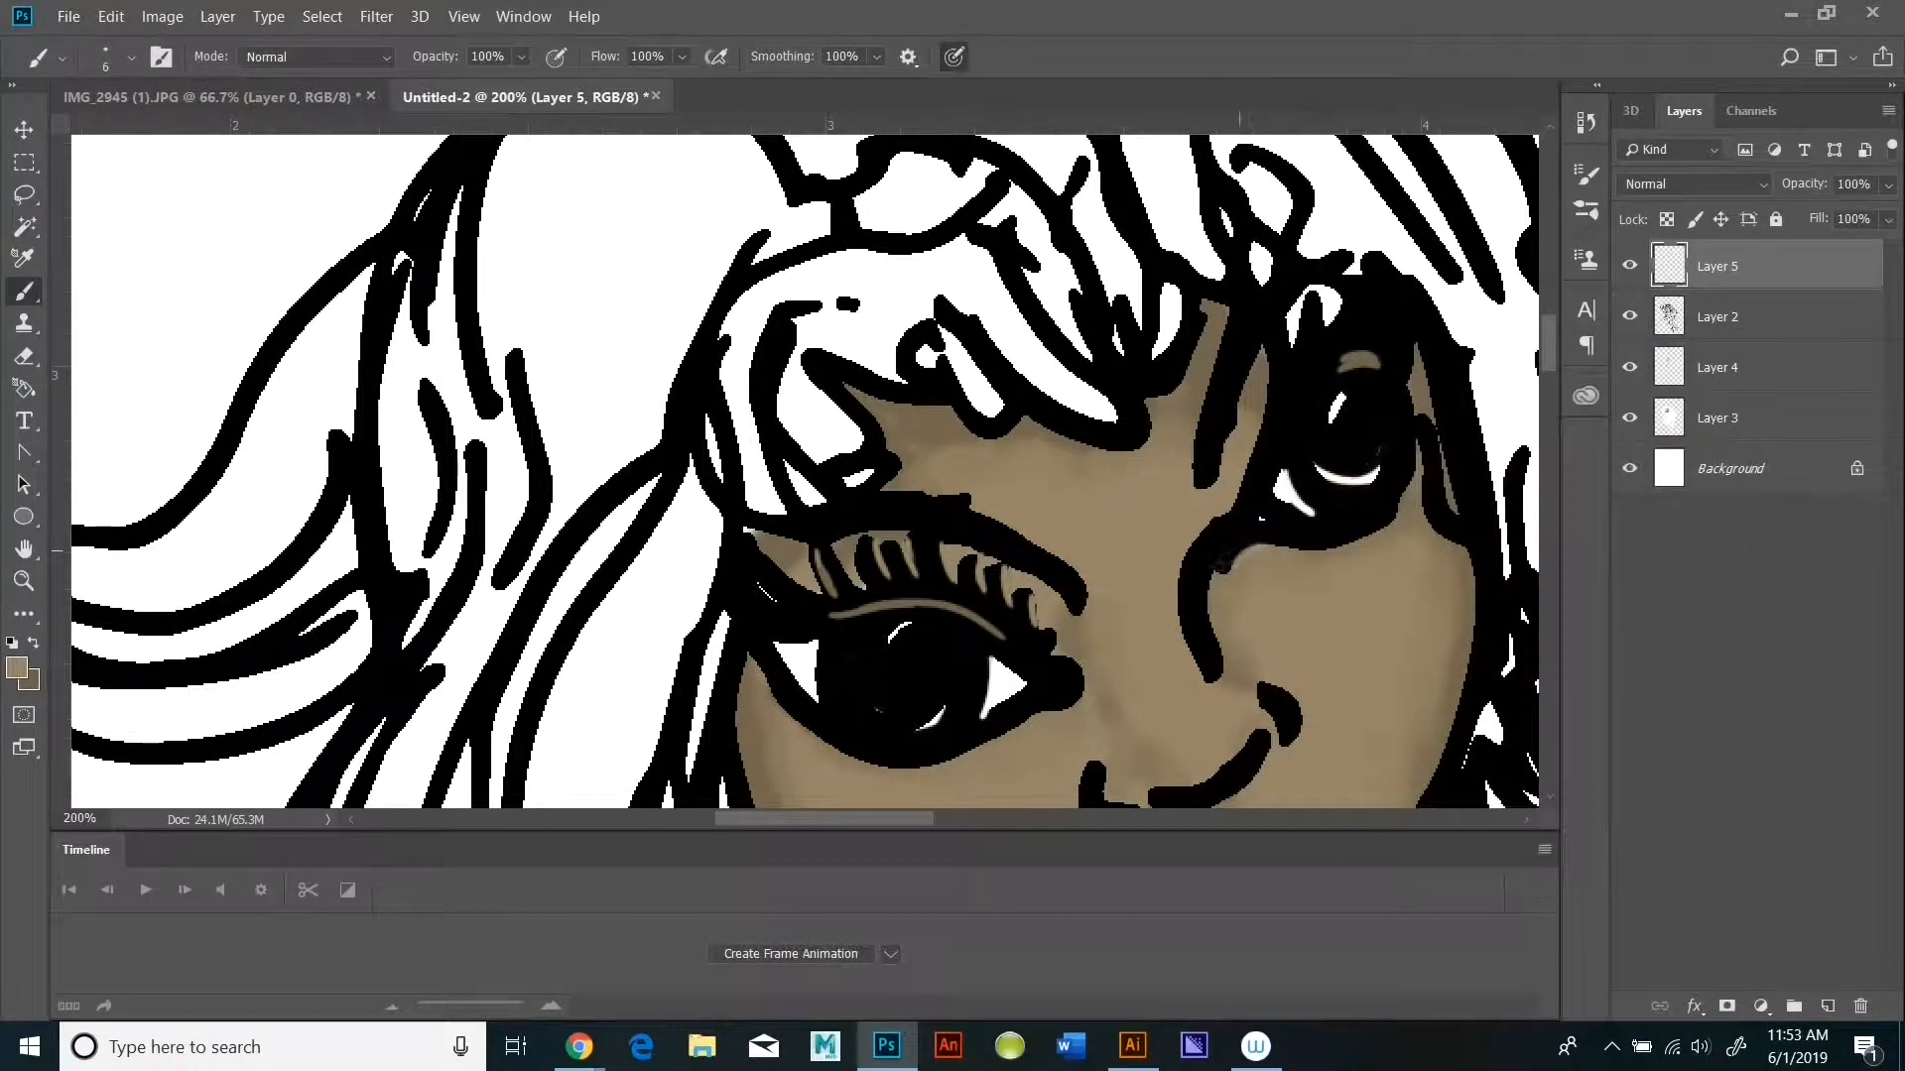
mouse_move(1256, 545)
mouse_down()
mouse_move(1206, 585)
mouse_move(1333, 562)
mouse_up()
click(17, 668)
click(1806, 389)
drag(1260, 542, 1215, 585)
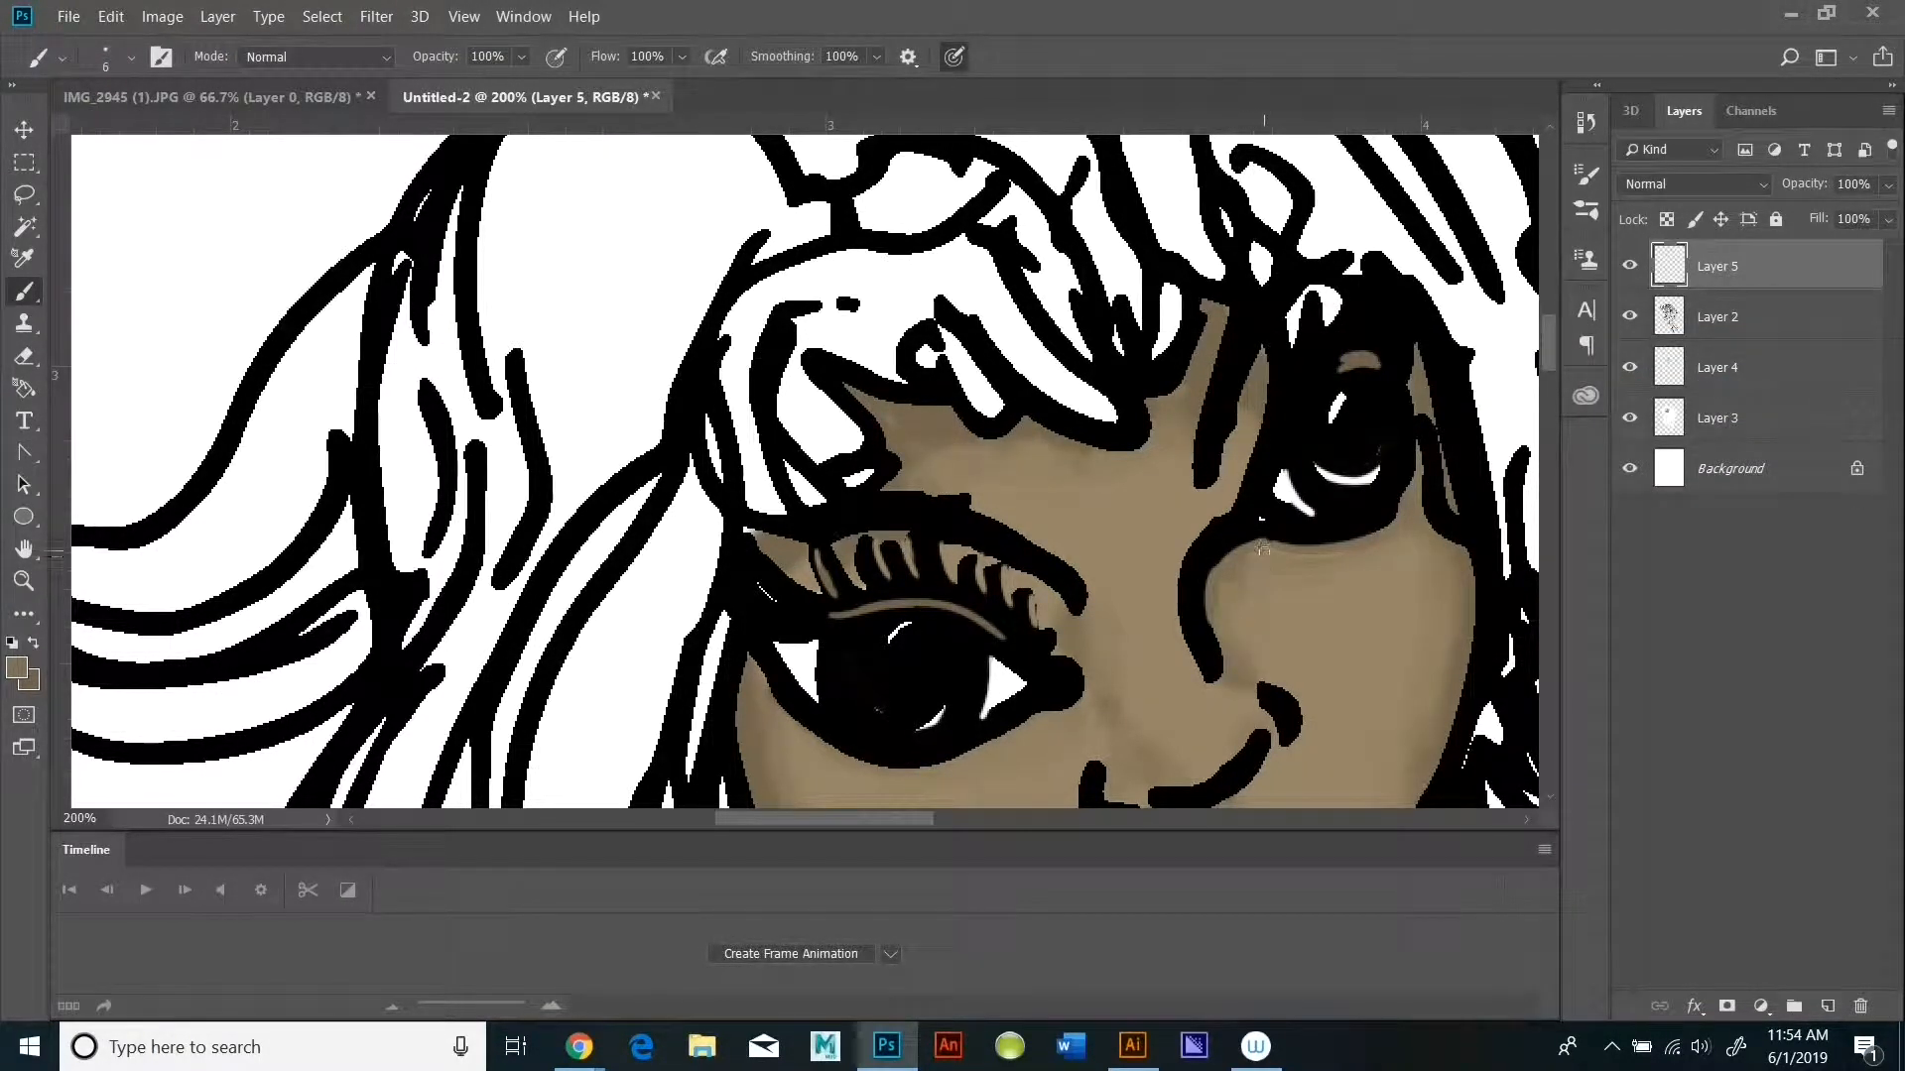
Step: Sample white and repaint the lower white of the far eye
click(20, 663)
click(1361, 484)
key(Return)
drag(1301, 502, 1382, 523)
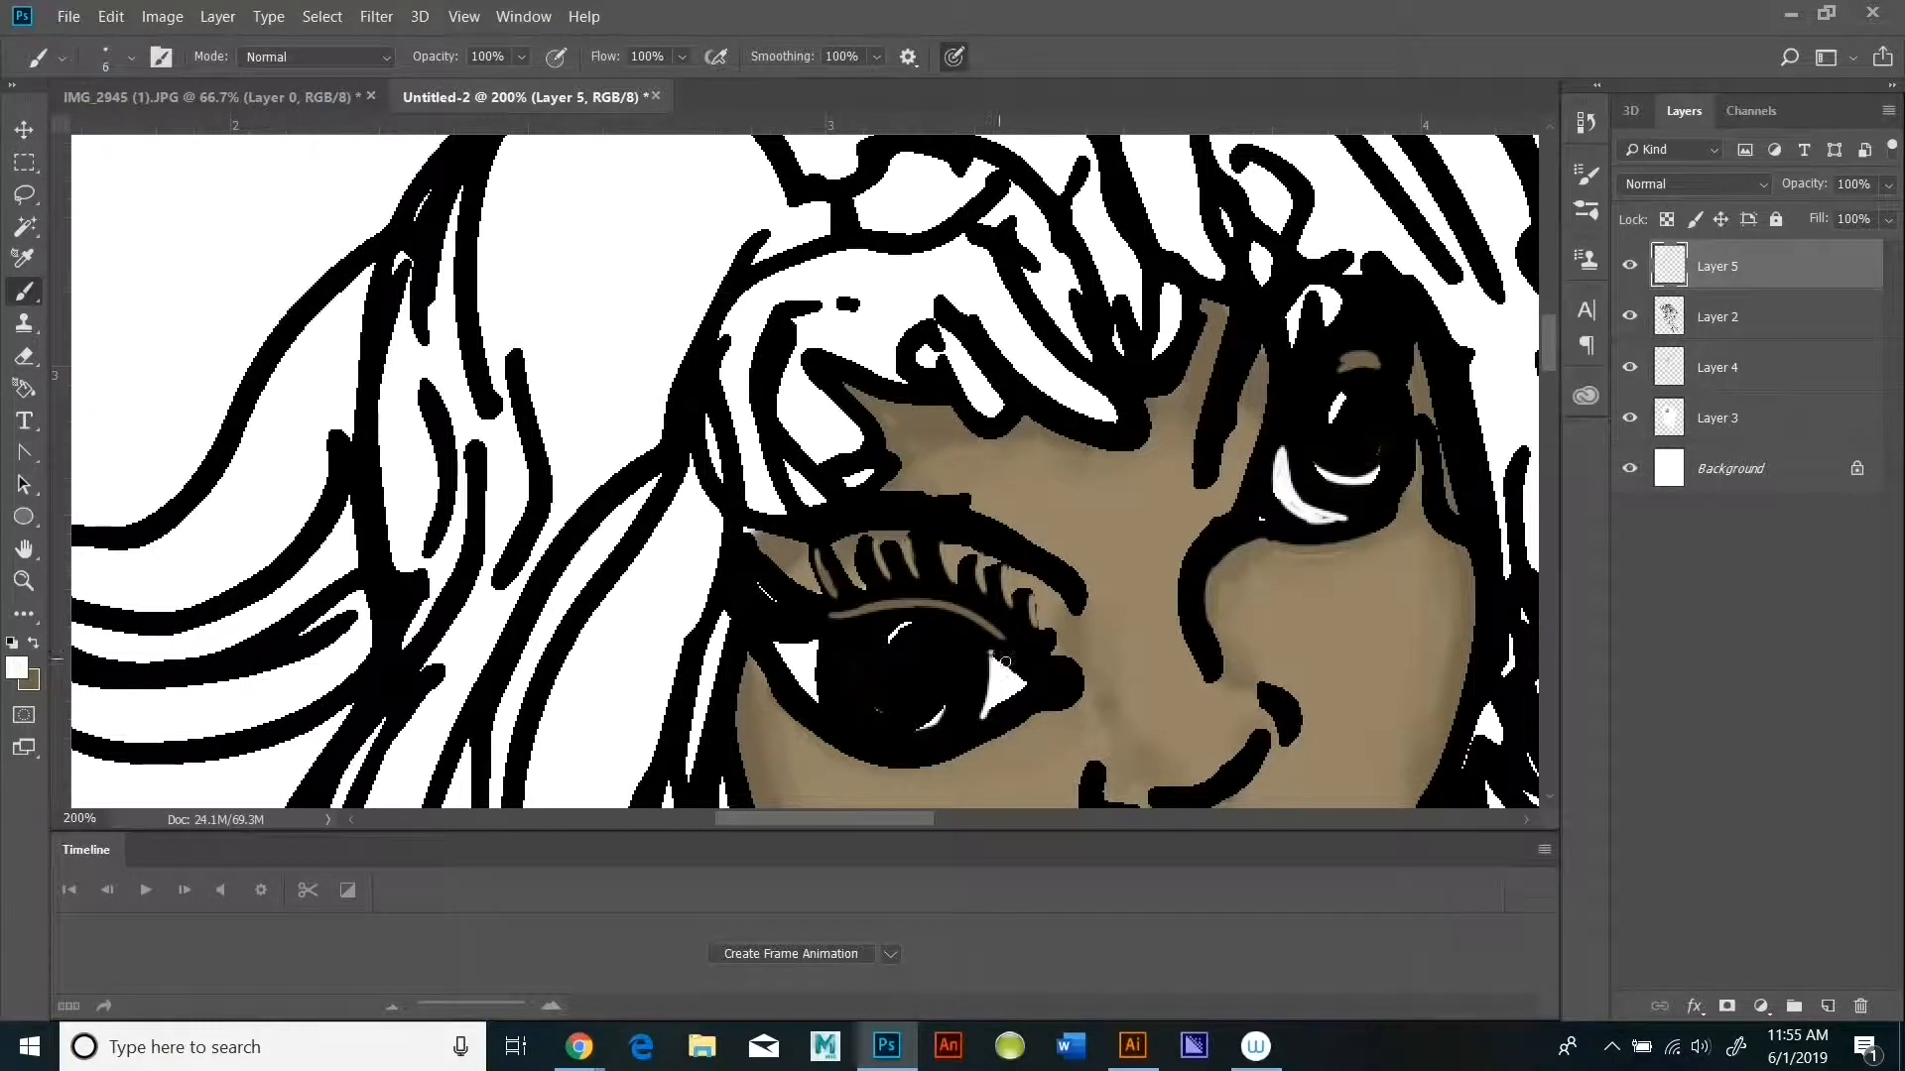
Step: Enlarge the whites of both eyes and paint white highlights in their irises
mouse_move(809, 637)
mouse_down()
mouse_move(846, 624)
mouse_move(819, 688)
mouse_move(820, 646)
mouse_move(816, 695)
mouse_move(815, 656)
mouse_move(827, 707)
mouse_move(854, 608)
mouse_move(990, 646)
mouse_move(888, 638)
mouse_move(881, 671)
mouse_move(917, 627)
mouse_up()
click(879, 708)
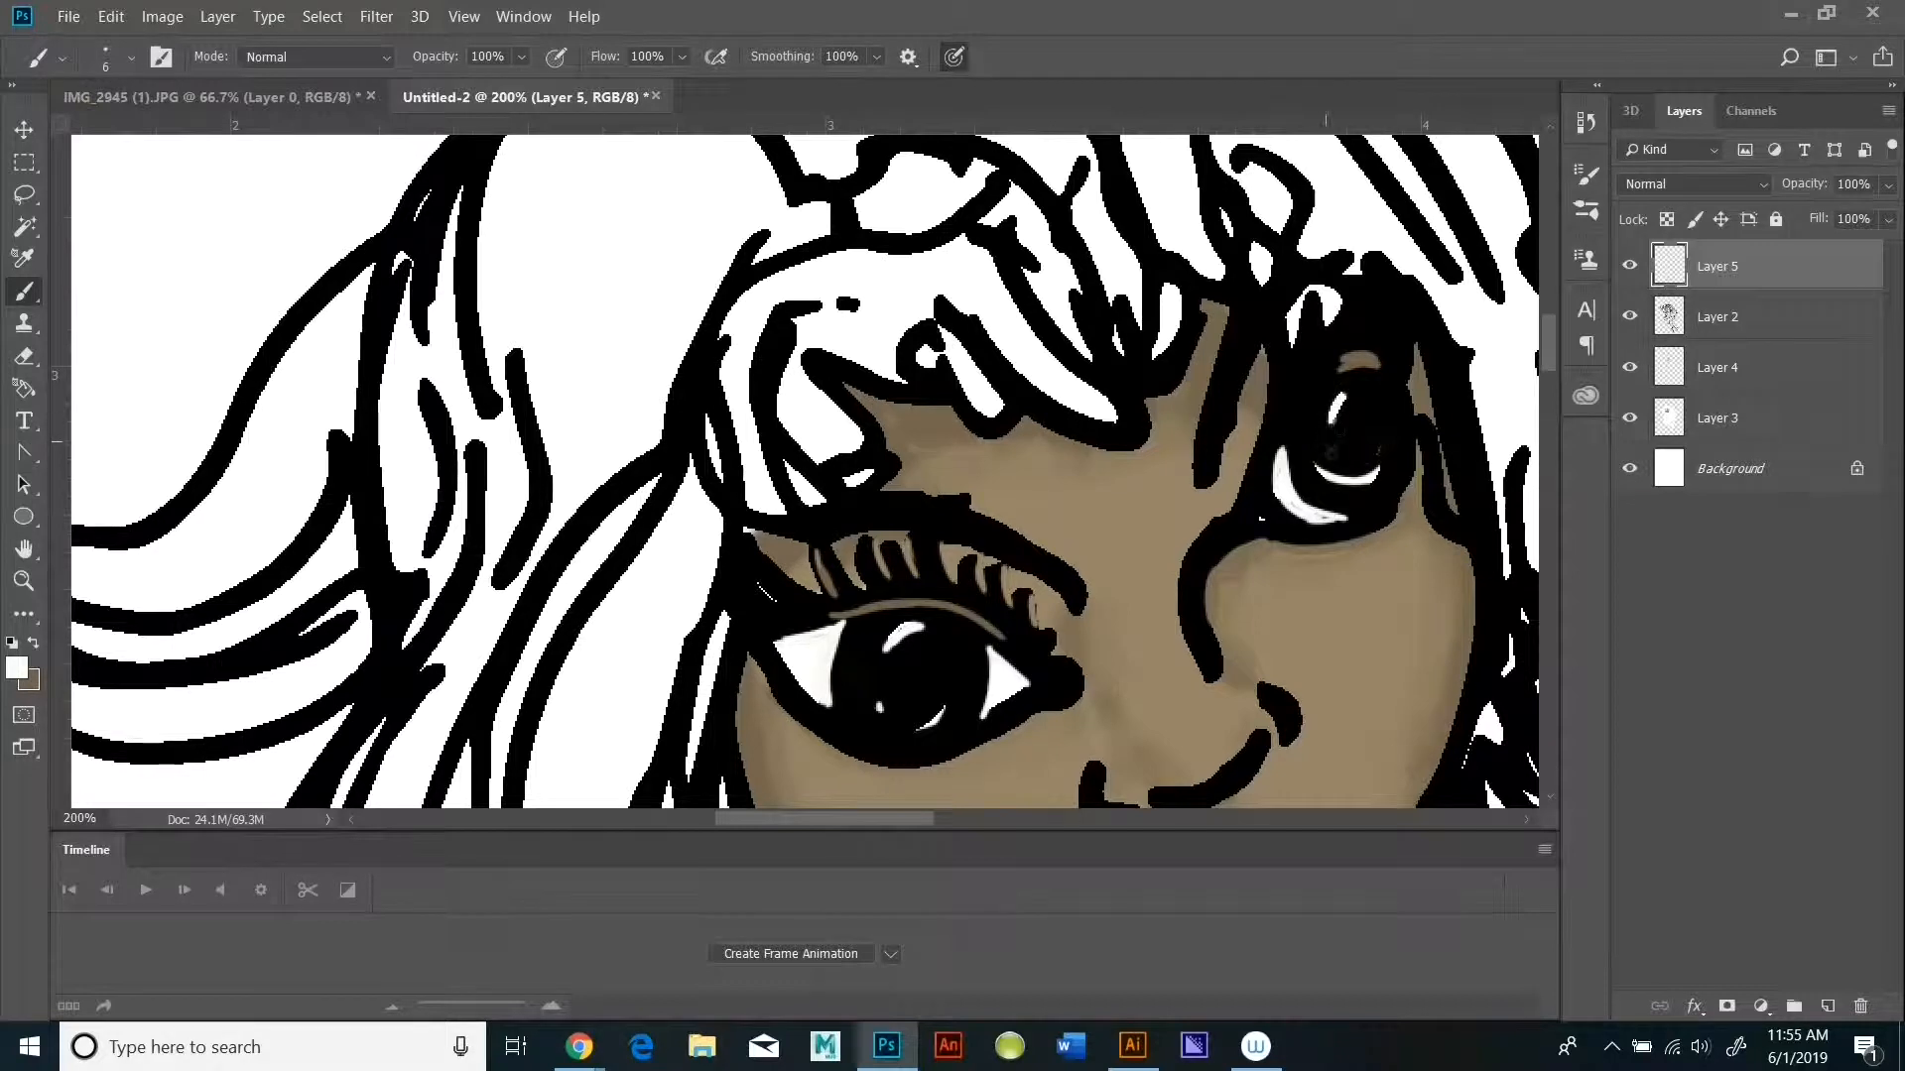
mouse_move(1294, 422)
mouse_down()
mouse_move(1265, 492)
mouse_move(1277, 457)
mouse_move(1335, 522)
mouse_up()
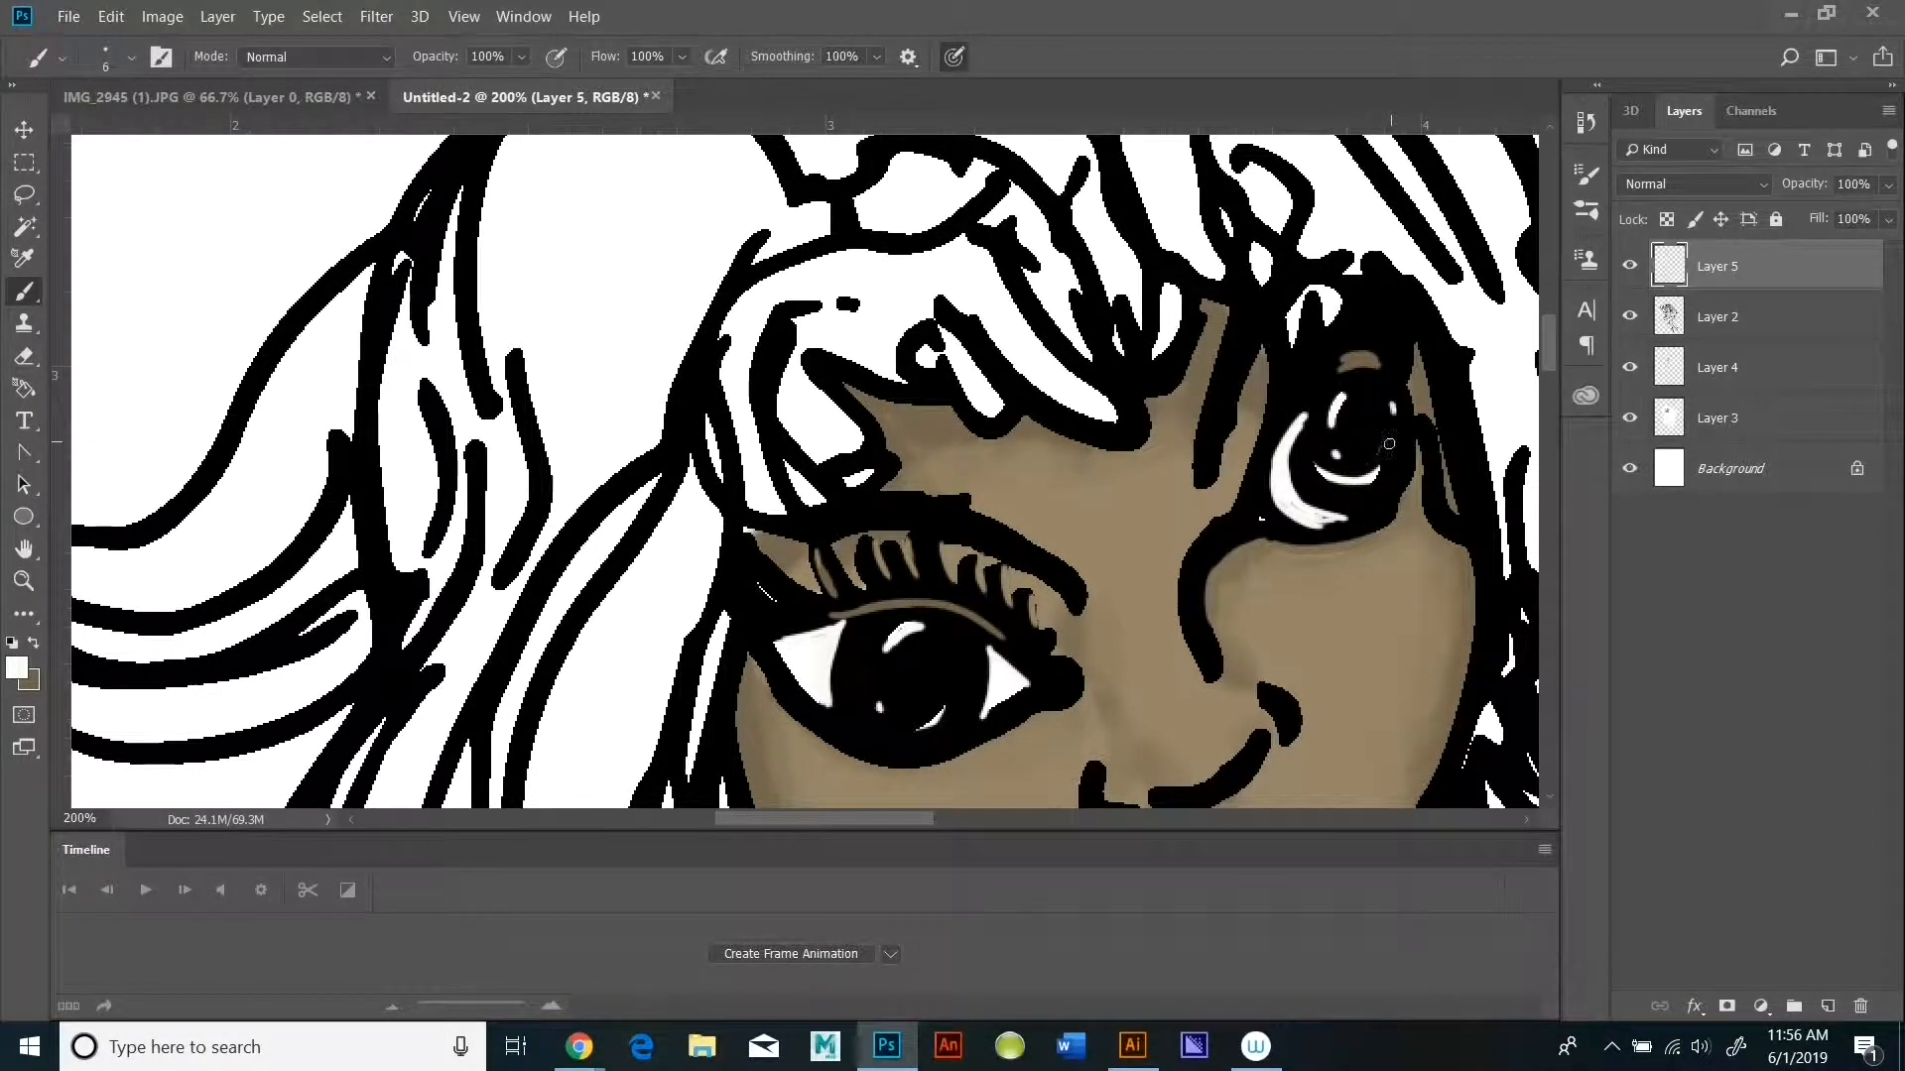
Step: Choose black and extend the lip outline at both corners of the mouth
scroll(1554, 385, down, 5)
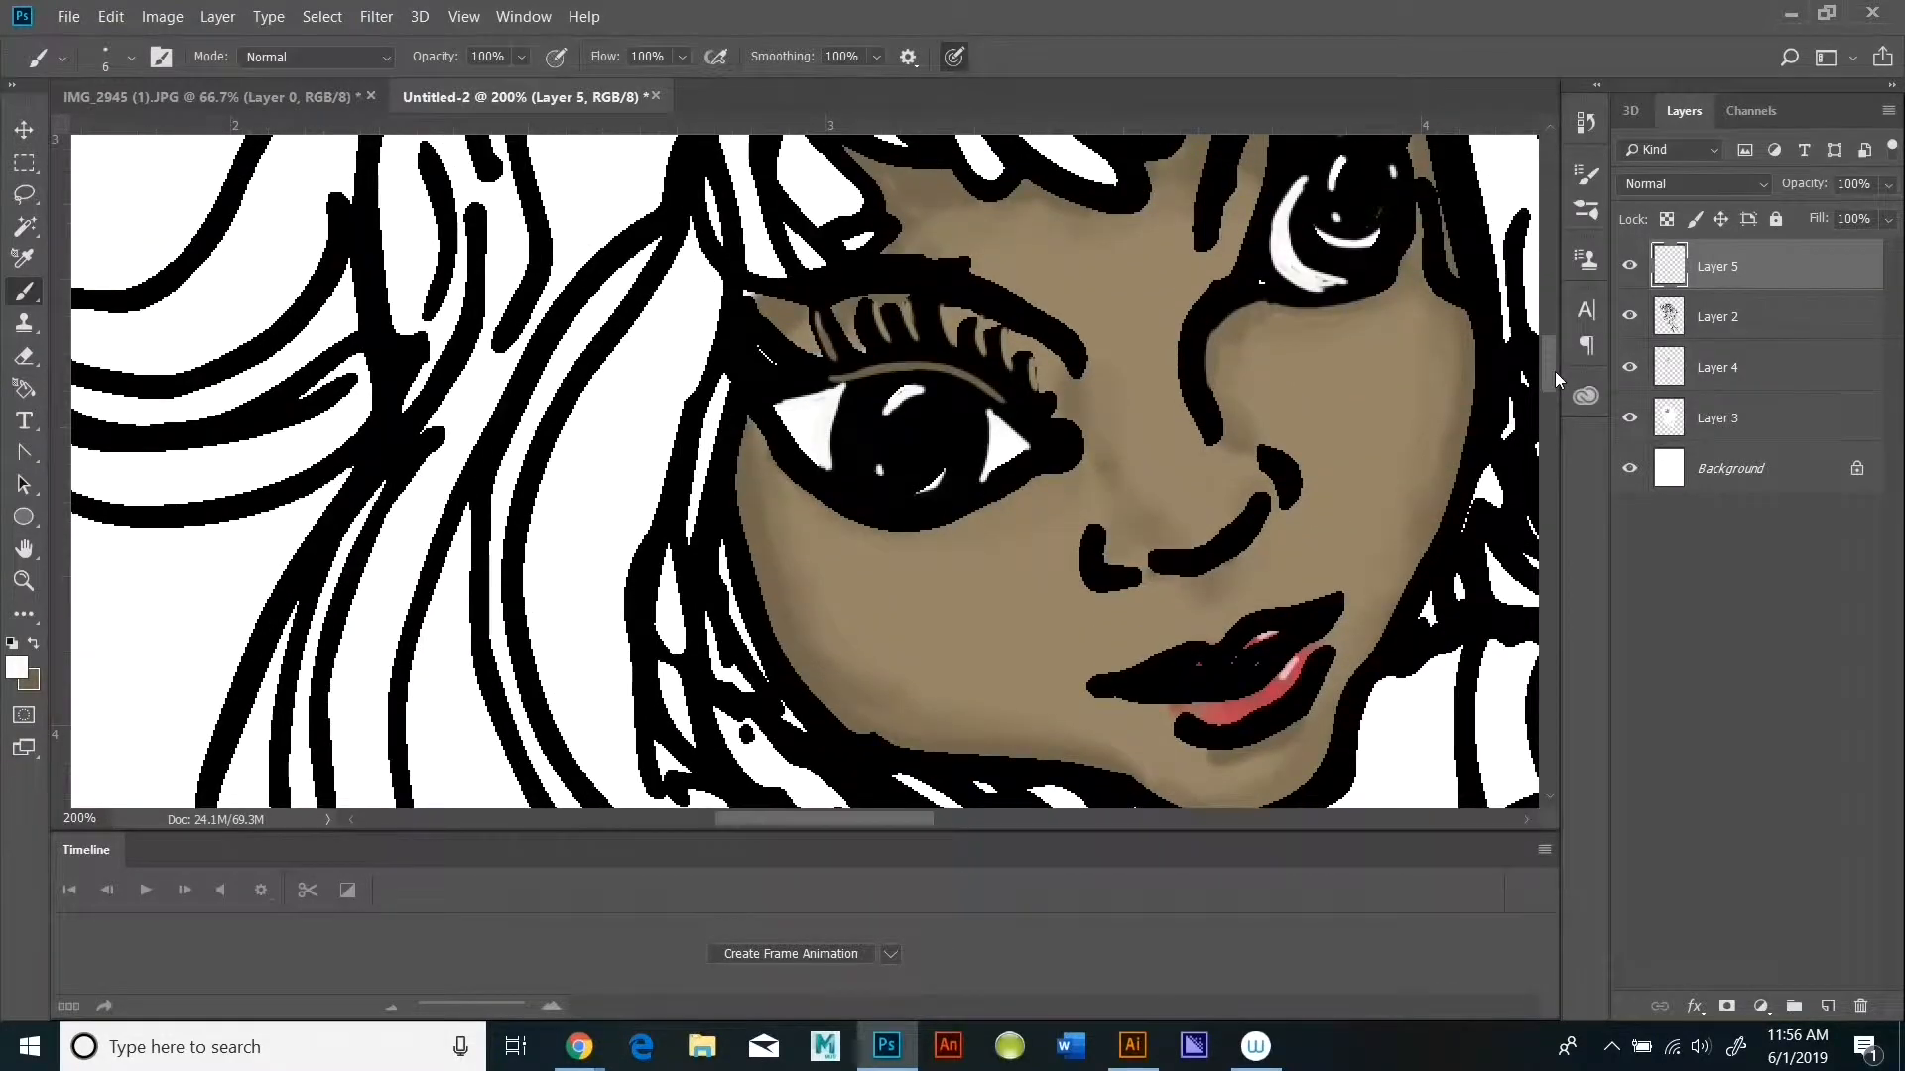
click(17, 668)
click(1248, 720)
click(1806, 397)
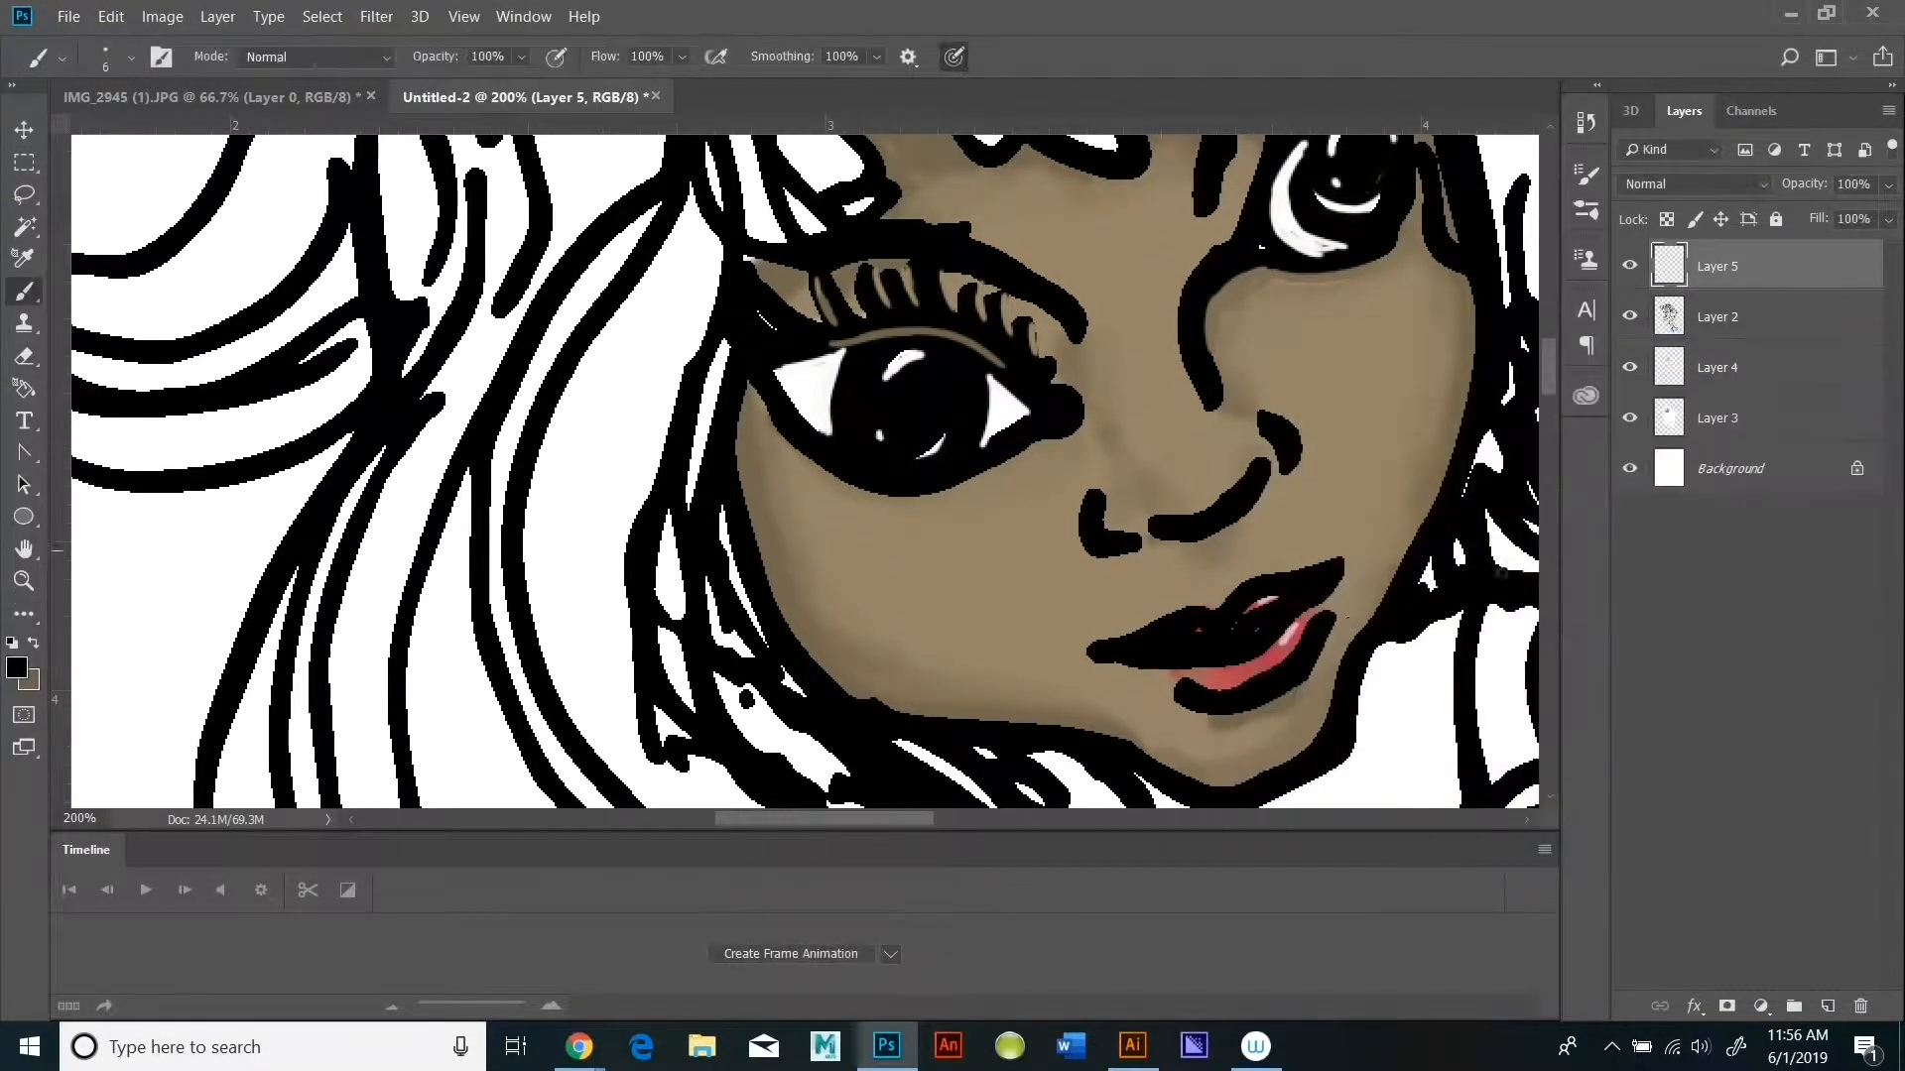
drag(1341, 585, 1327, 607)
mouse_move(1118, 662)
mouse_down()
mouse_move(1219, 720)
mouse_move(1180, 687)
mouse_up()
Step: Pick the near-white fefefd and paint small highlights on the lower and upper lips
click(19, 668)
click(1248, 412)
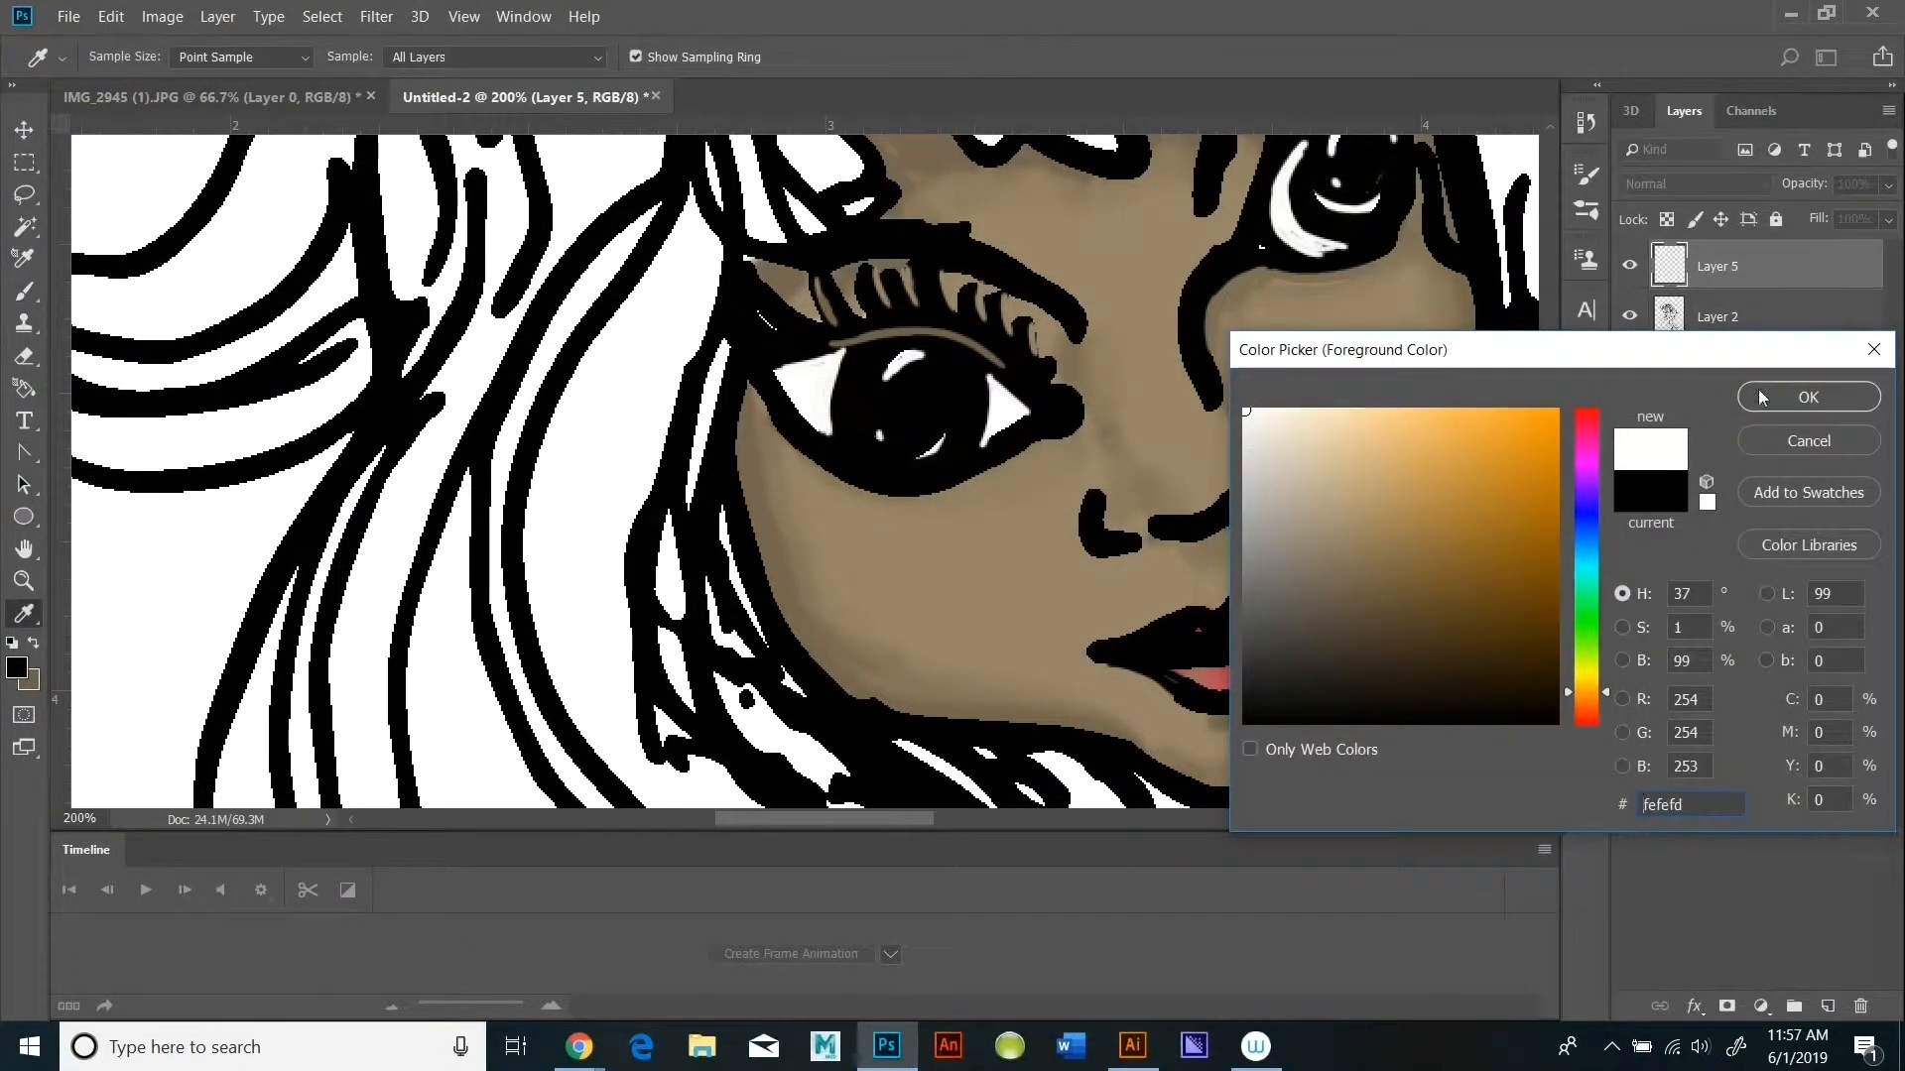
click(1807, 396)
drag(1233, 676, 1256, 671)
drag(1201, 628, 1208, 630)
Step: Pick the near-black 030200, lower the brush opacity to 52% and tone down the upper lip's highlight
click(17, 668)
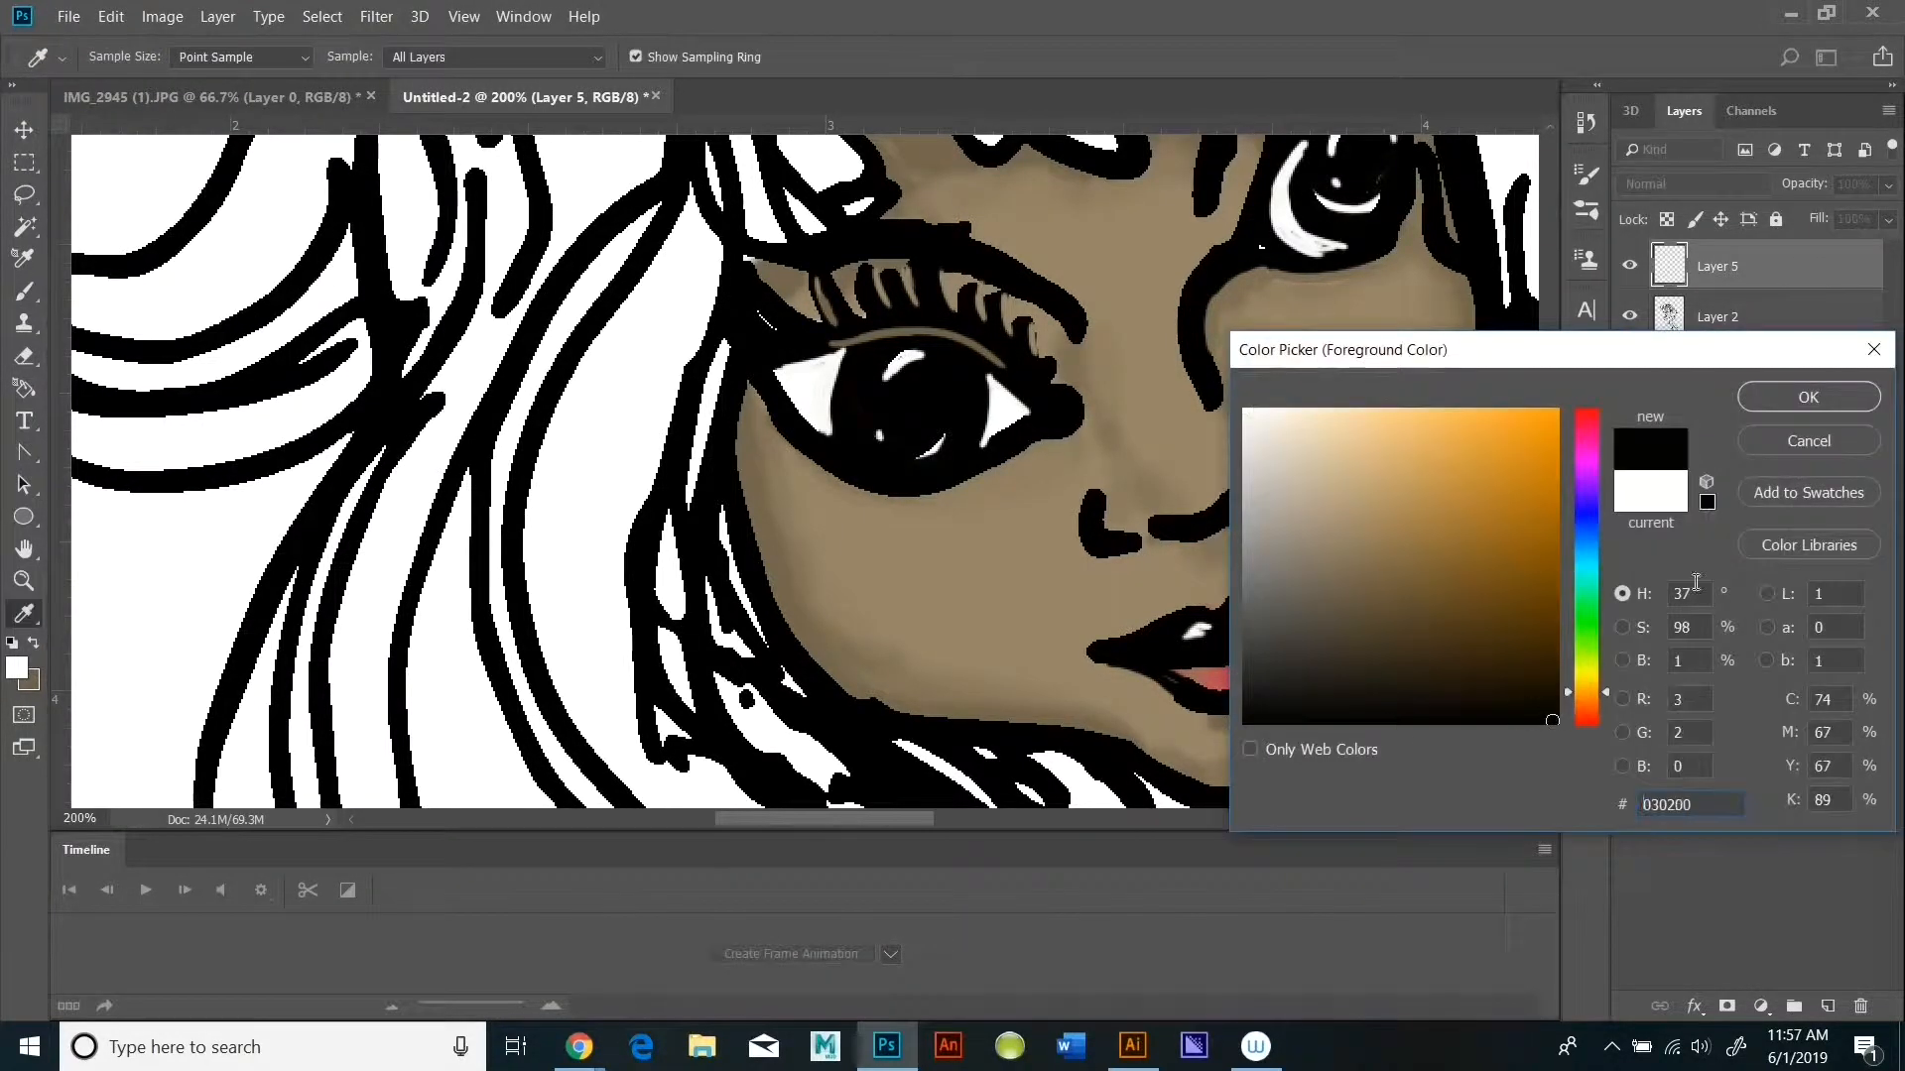
click(1805, 394)
drag(436, 62, 389, 62)
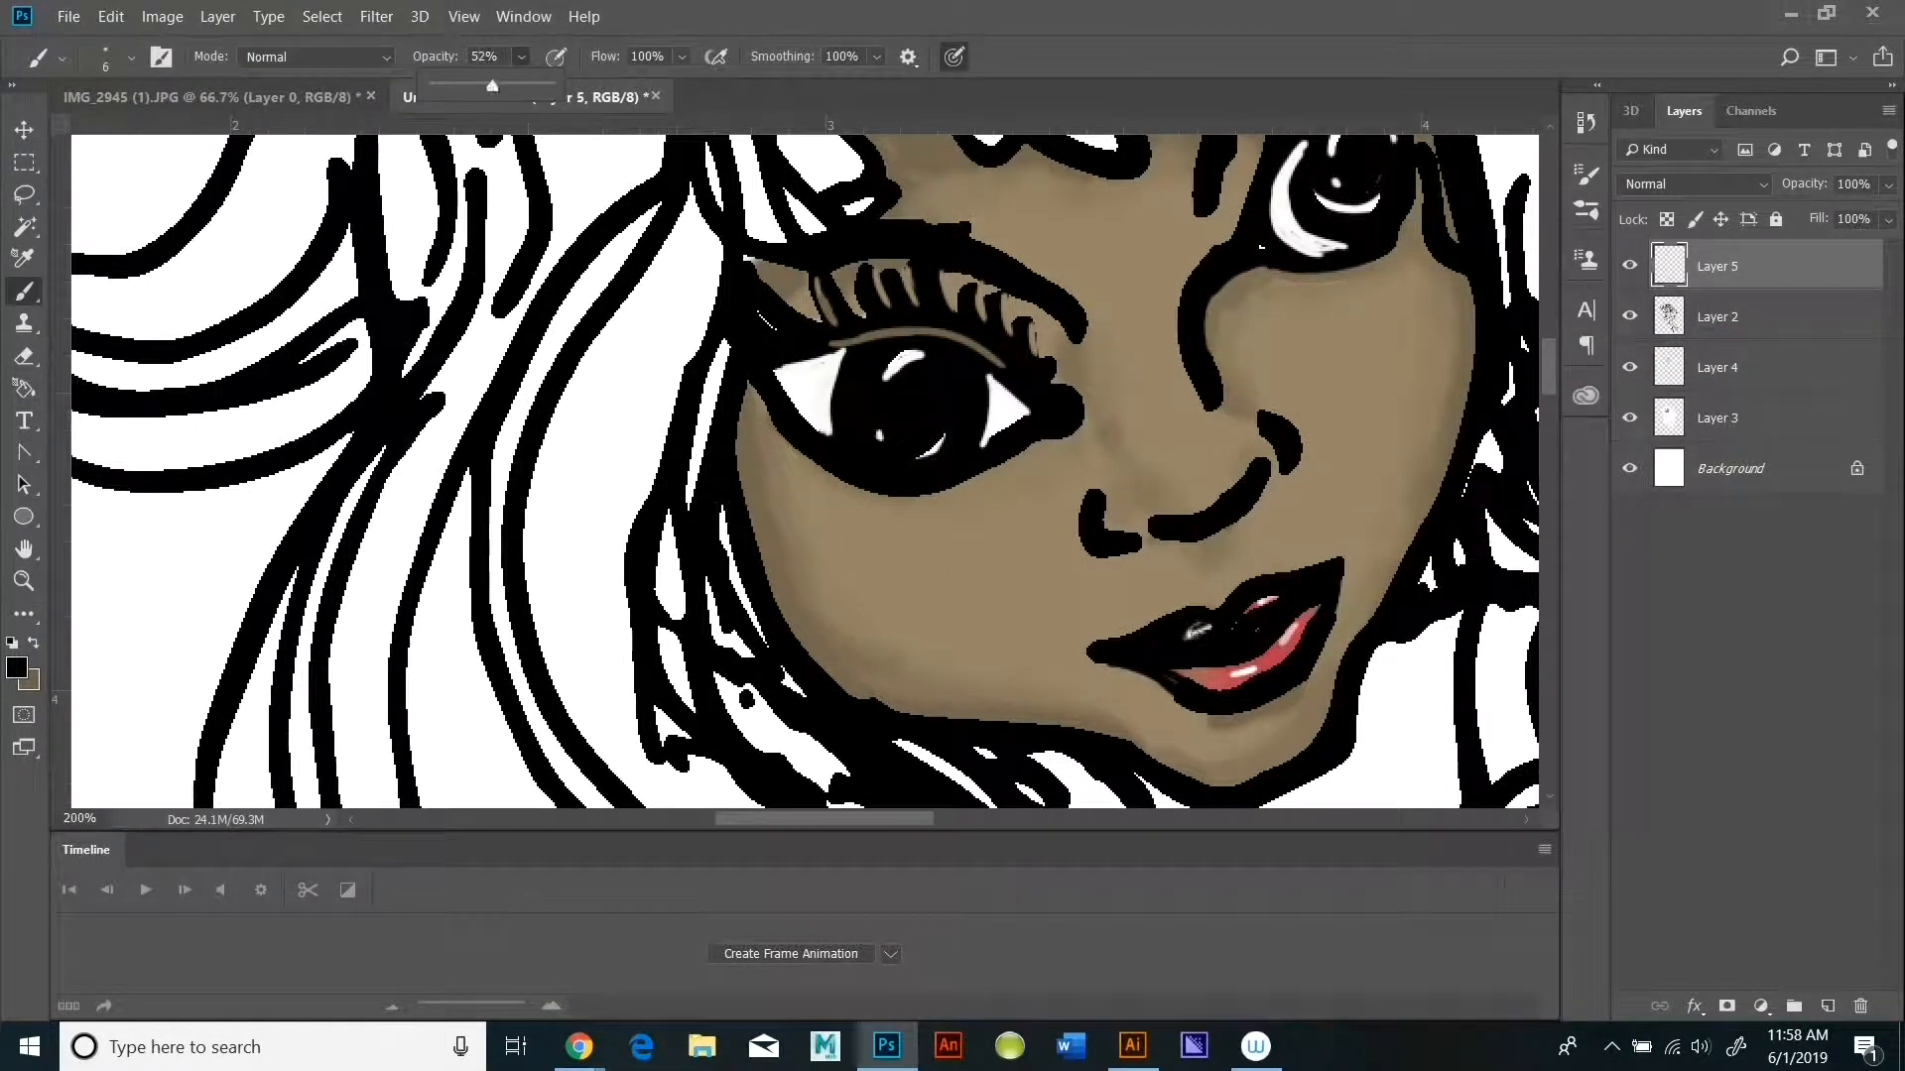
drag(1189, 636, 1212, 625)
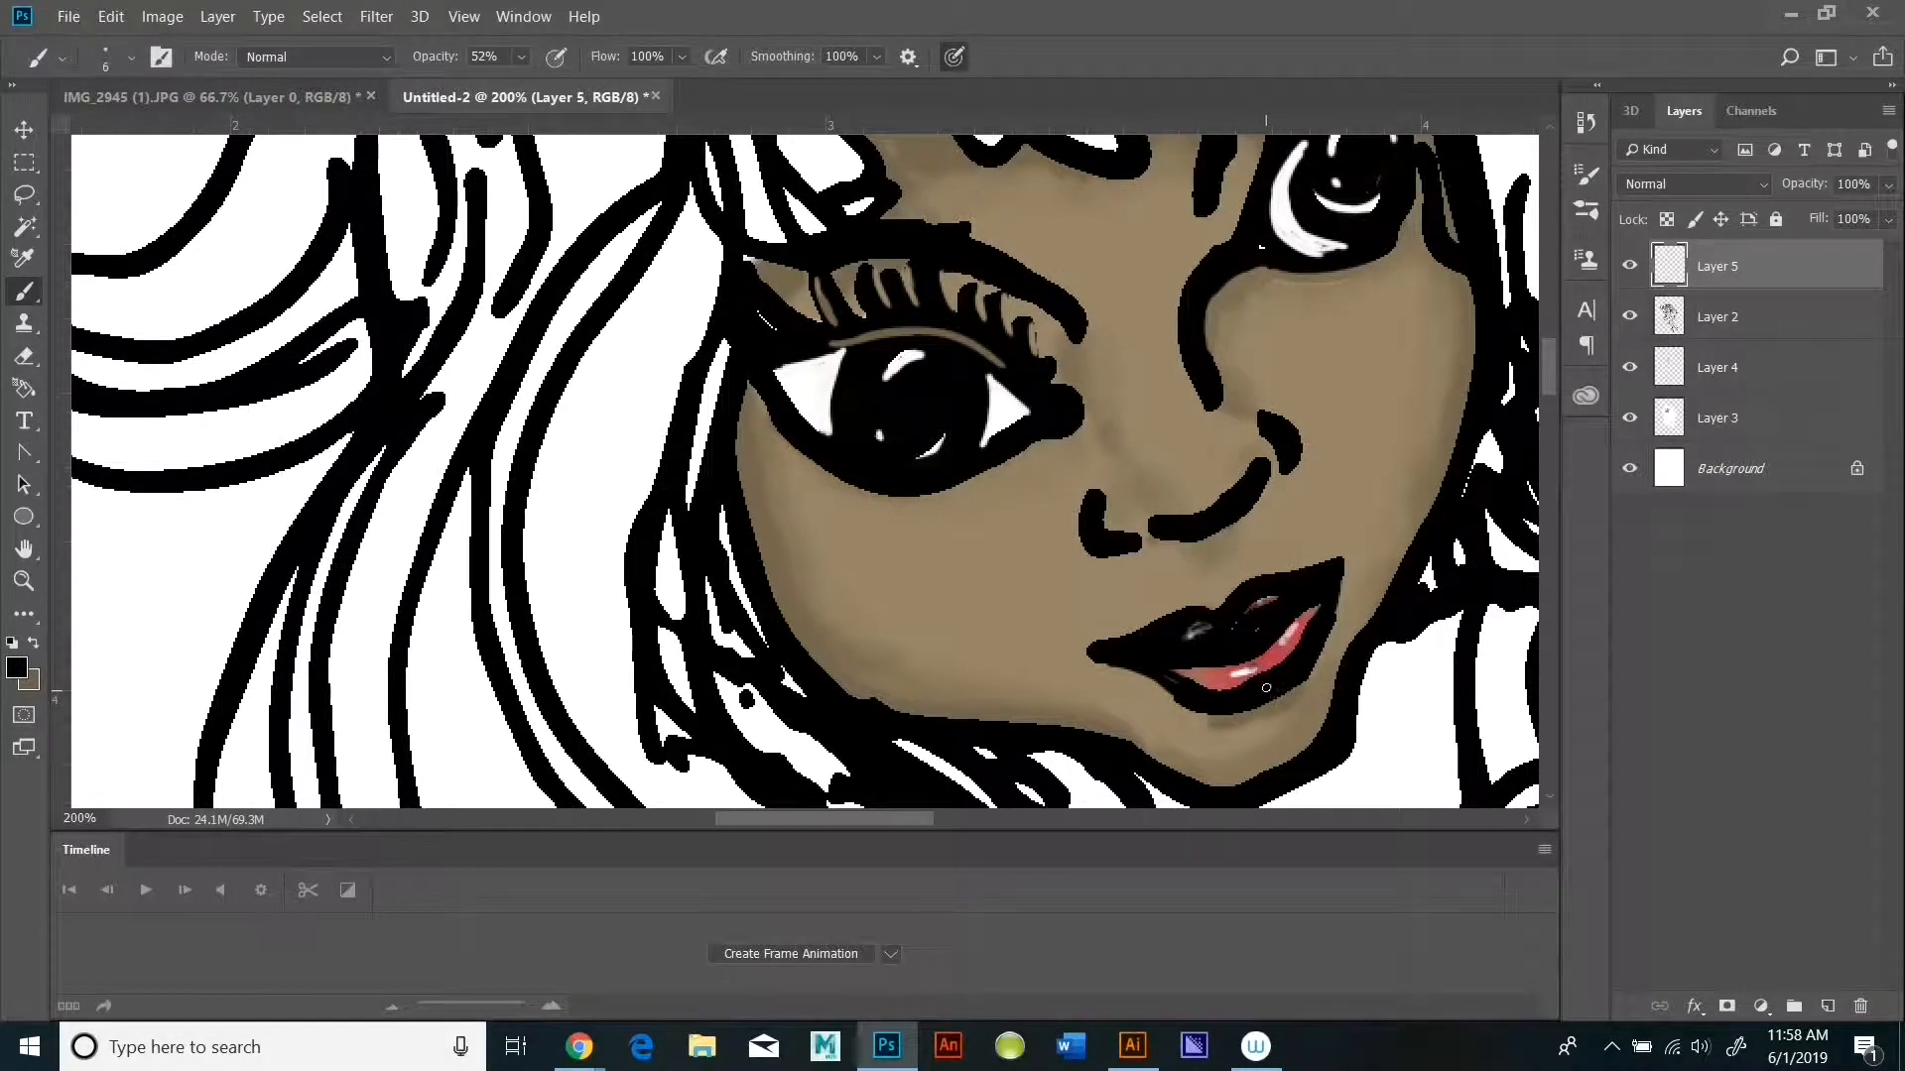
Step: Sample the lower lip's red, set the brush to 23 px with 0% hardness and colour the upper lip
click(17, 668)
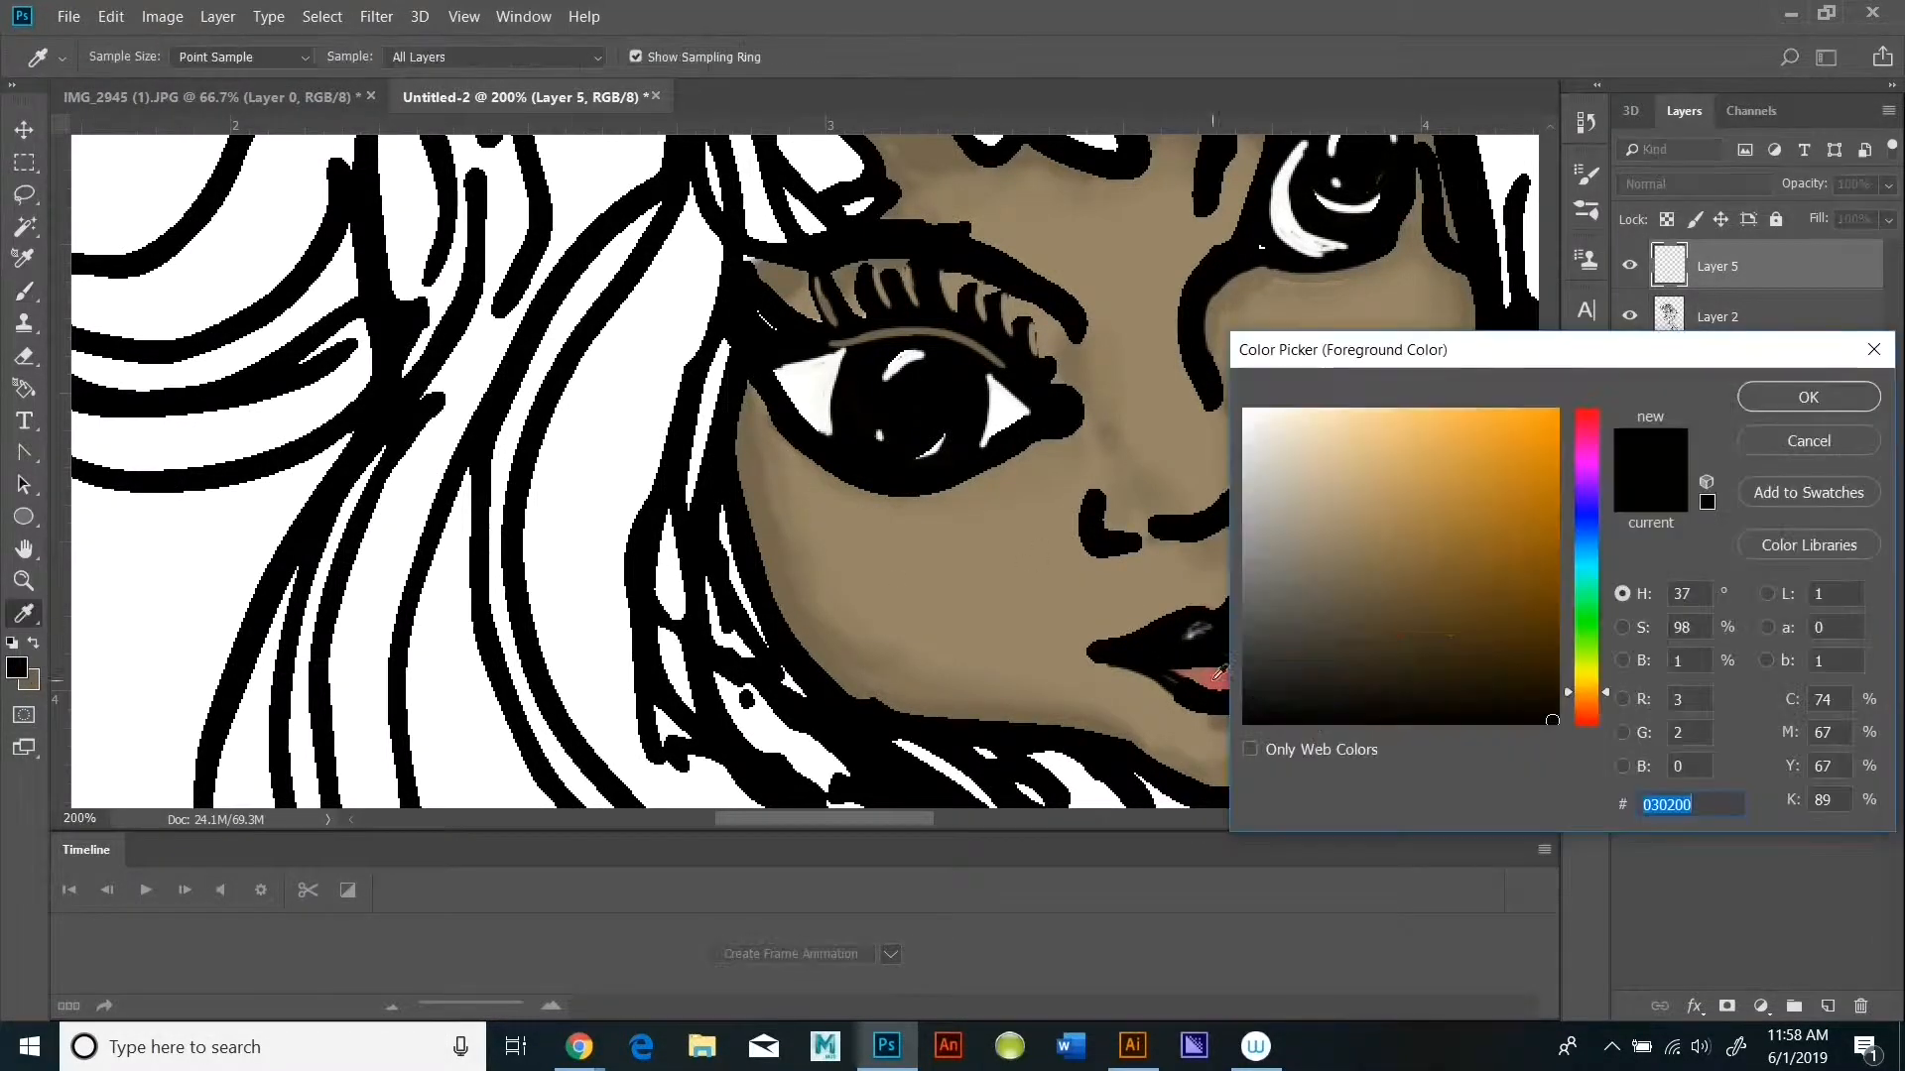
click(1216, 681)
click(1805, 394)
drag(1187, 639, 1204, 633)
click(131, 58)
mouse_move(146, 137)
mouse_down()
mouse_move(208, 138)
mouse_move(159, 140)
mouse_up()
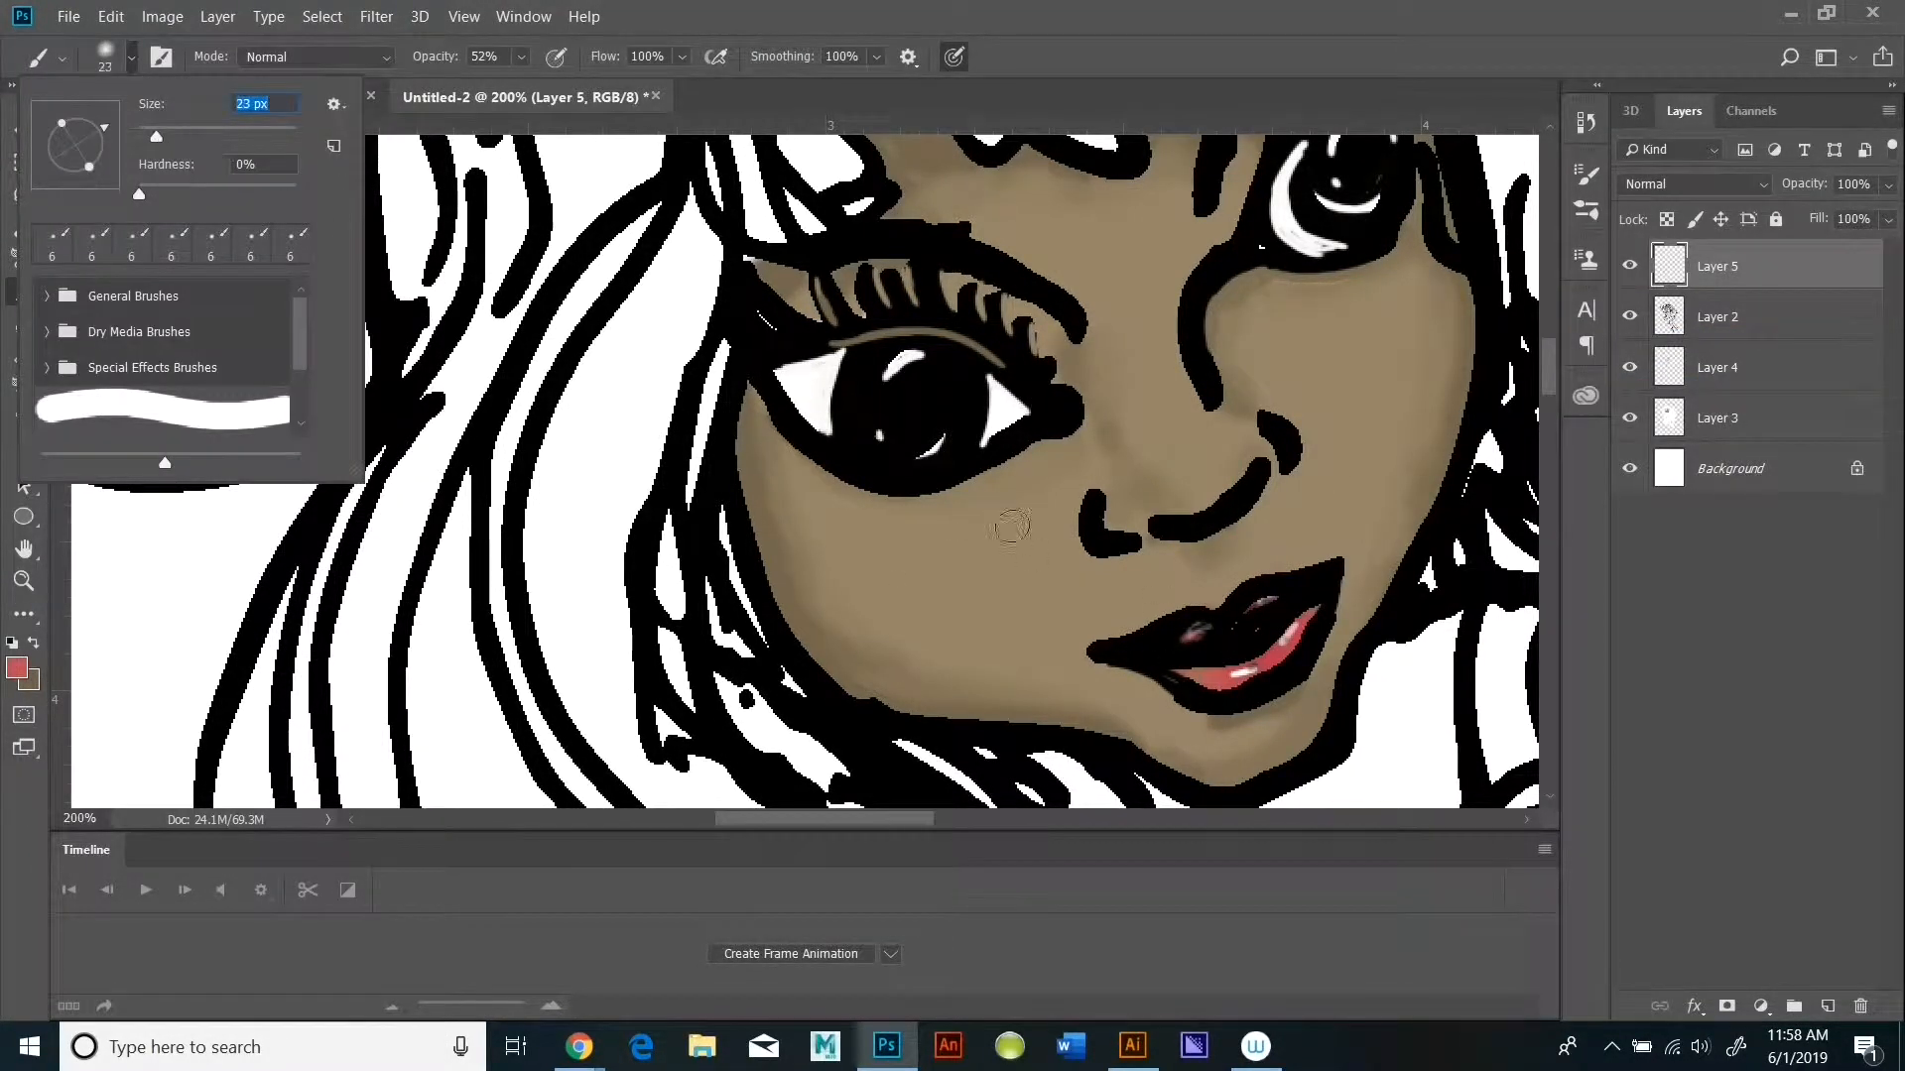
mouse_move(1181, 639)
mouse_down()
mouse_move(1276, 613)
mouse_move(1175, 640)
mouse_move(1260, 619)
mouse_up()
Step: Switch to near-white, set the brush to 34% opacity and 36 px, and dab a soft highlight on the upper lip
key(x)
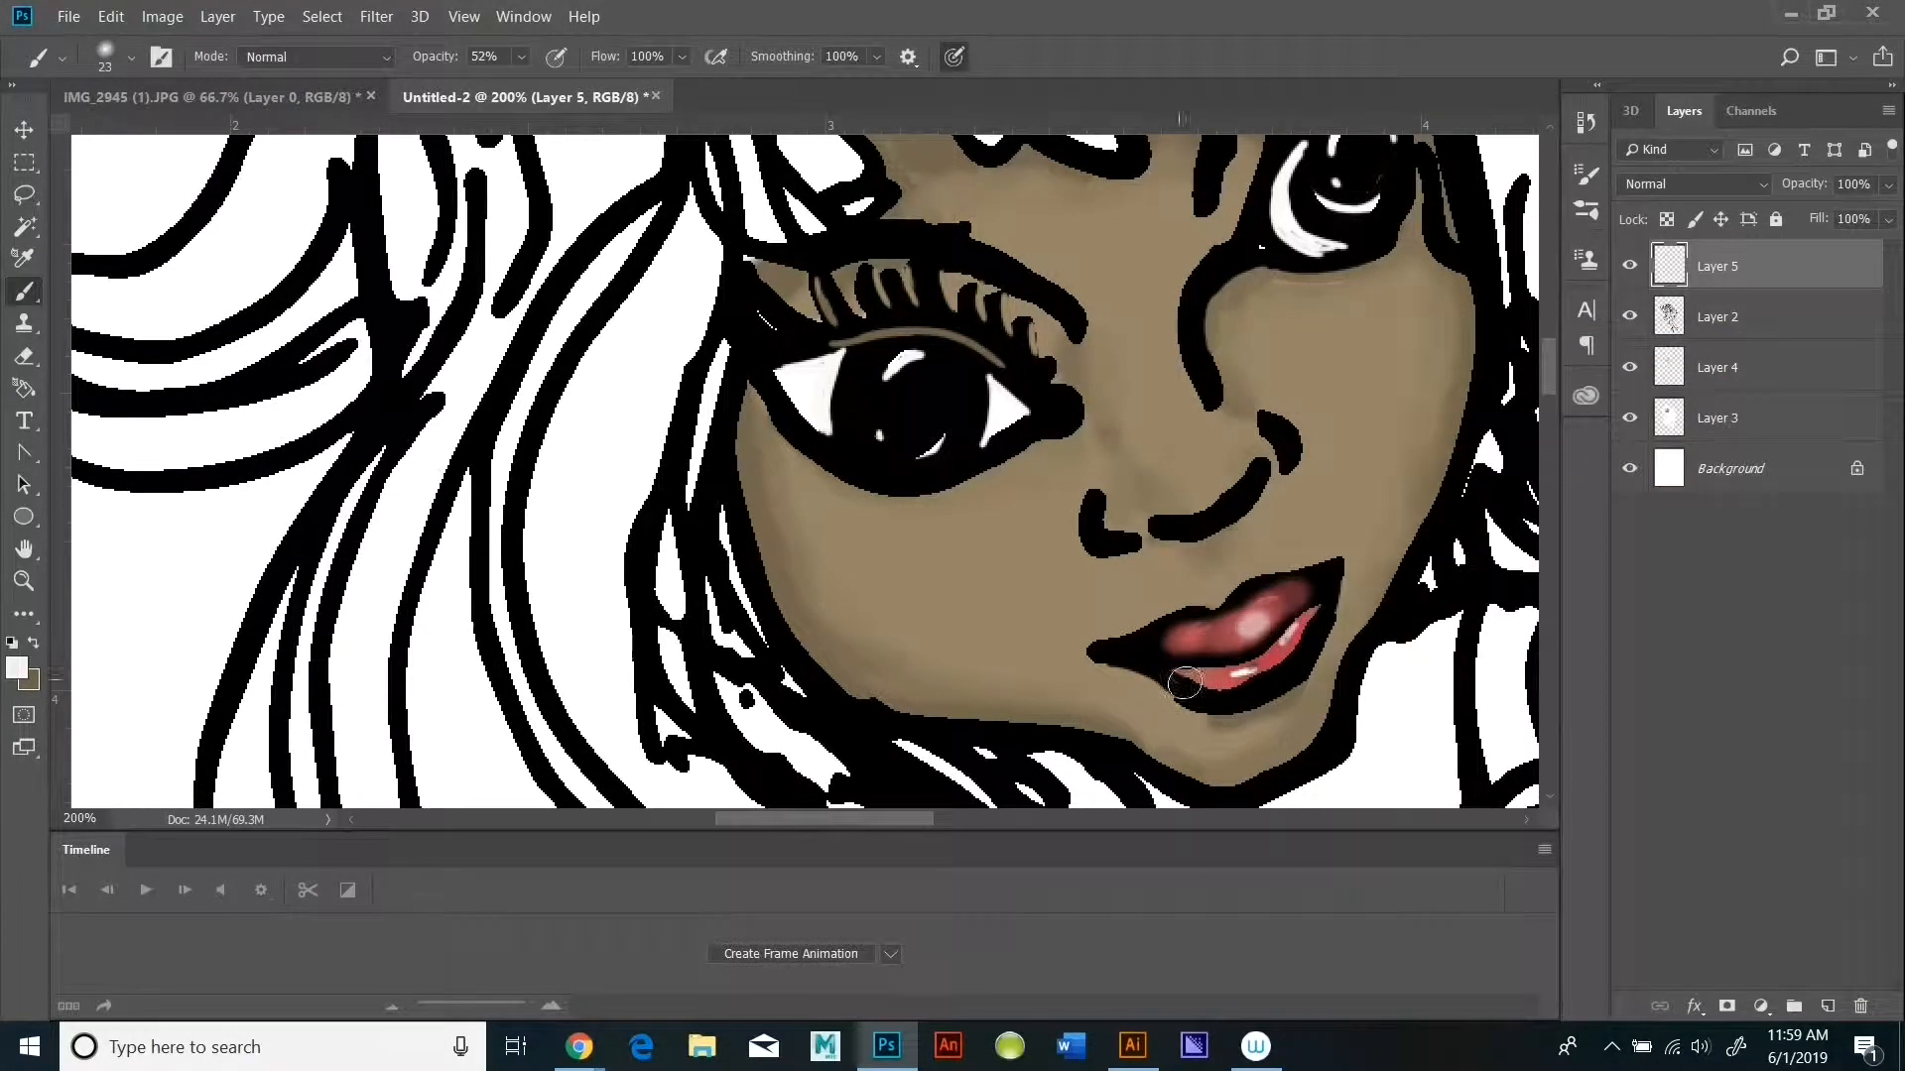
click(521, 58)
drag(536, 85, 513, 86)
click(131, 58)
drag(159, 137, 166, 137)
click(1244, 621)
Step: Raise the brush opacity to 48% and spread the soft white highlight along the upper lip
click(520, 57)
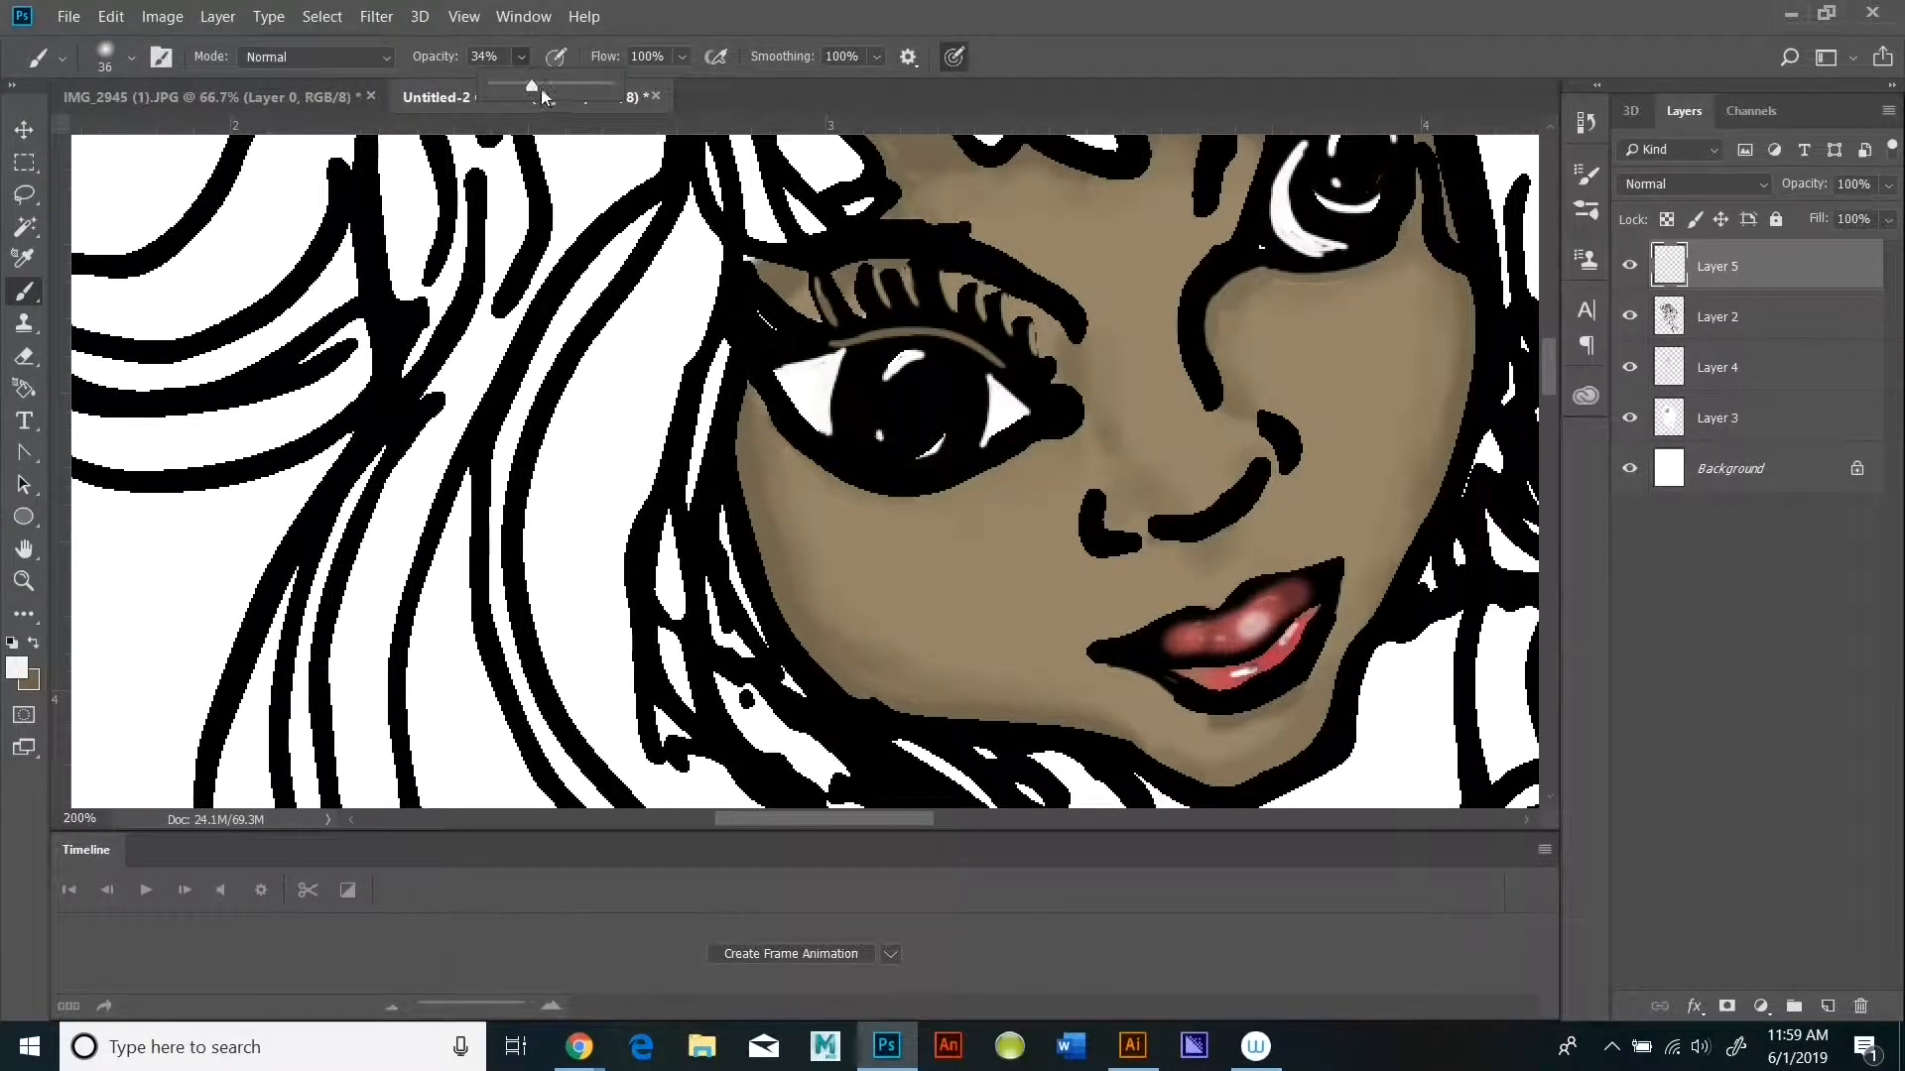
drag(538, 90, 549, 89)
right_click(1214, 637)
drag(1214, 638, 1254, 626)
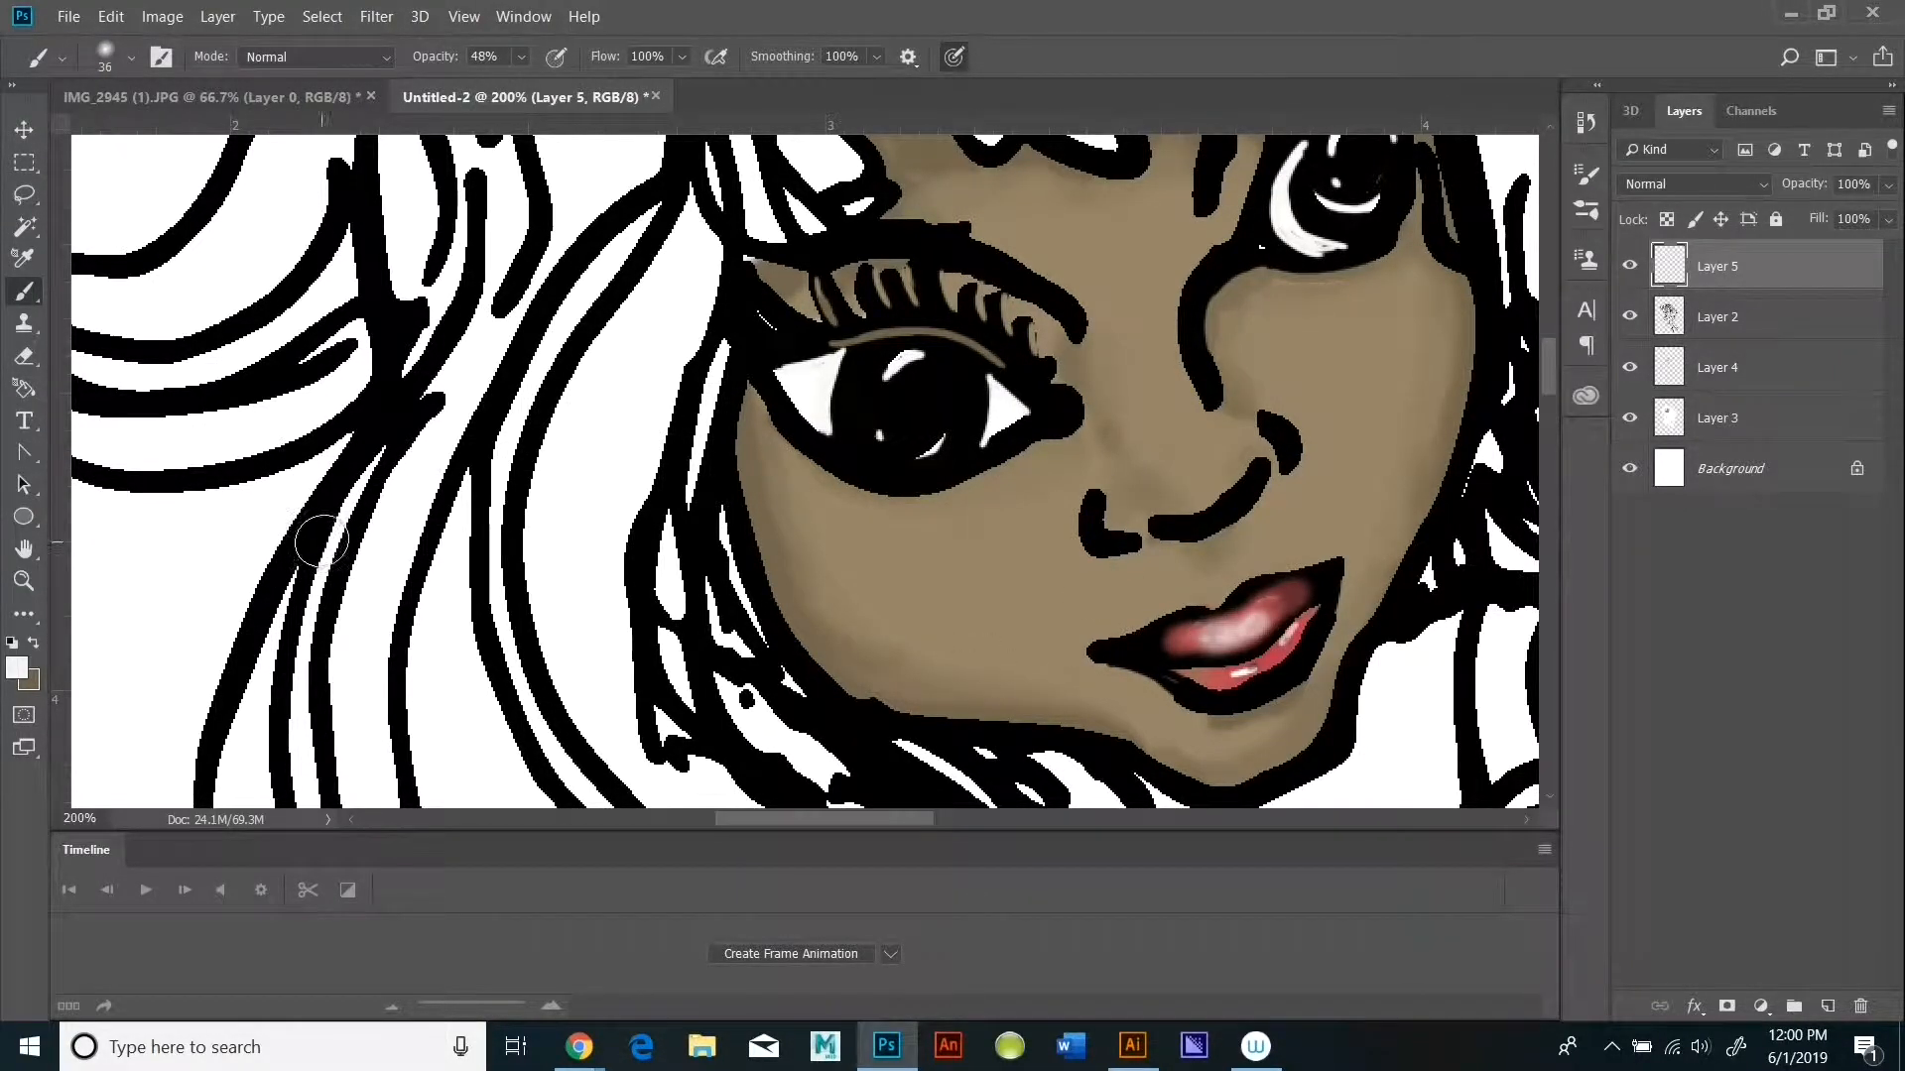
Step: Pick the light pink f6979e, lower the brush opacity to 18% and blend it over the upper lip's highlight
click(16, 668)
click(1360, 423)
click(1693, 395)
click(521, 57)
drag(533, 88, 504, 90)
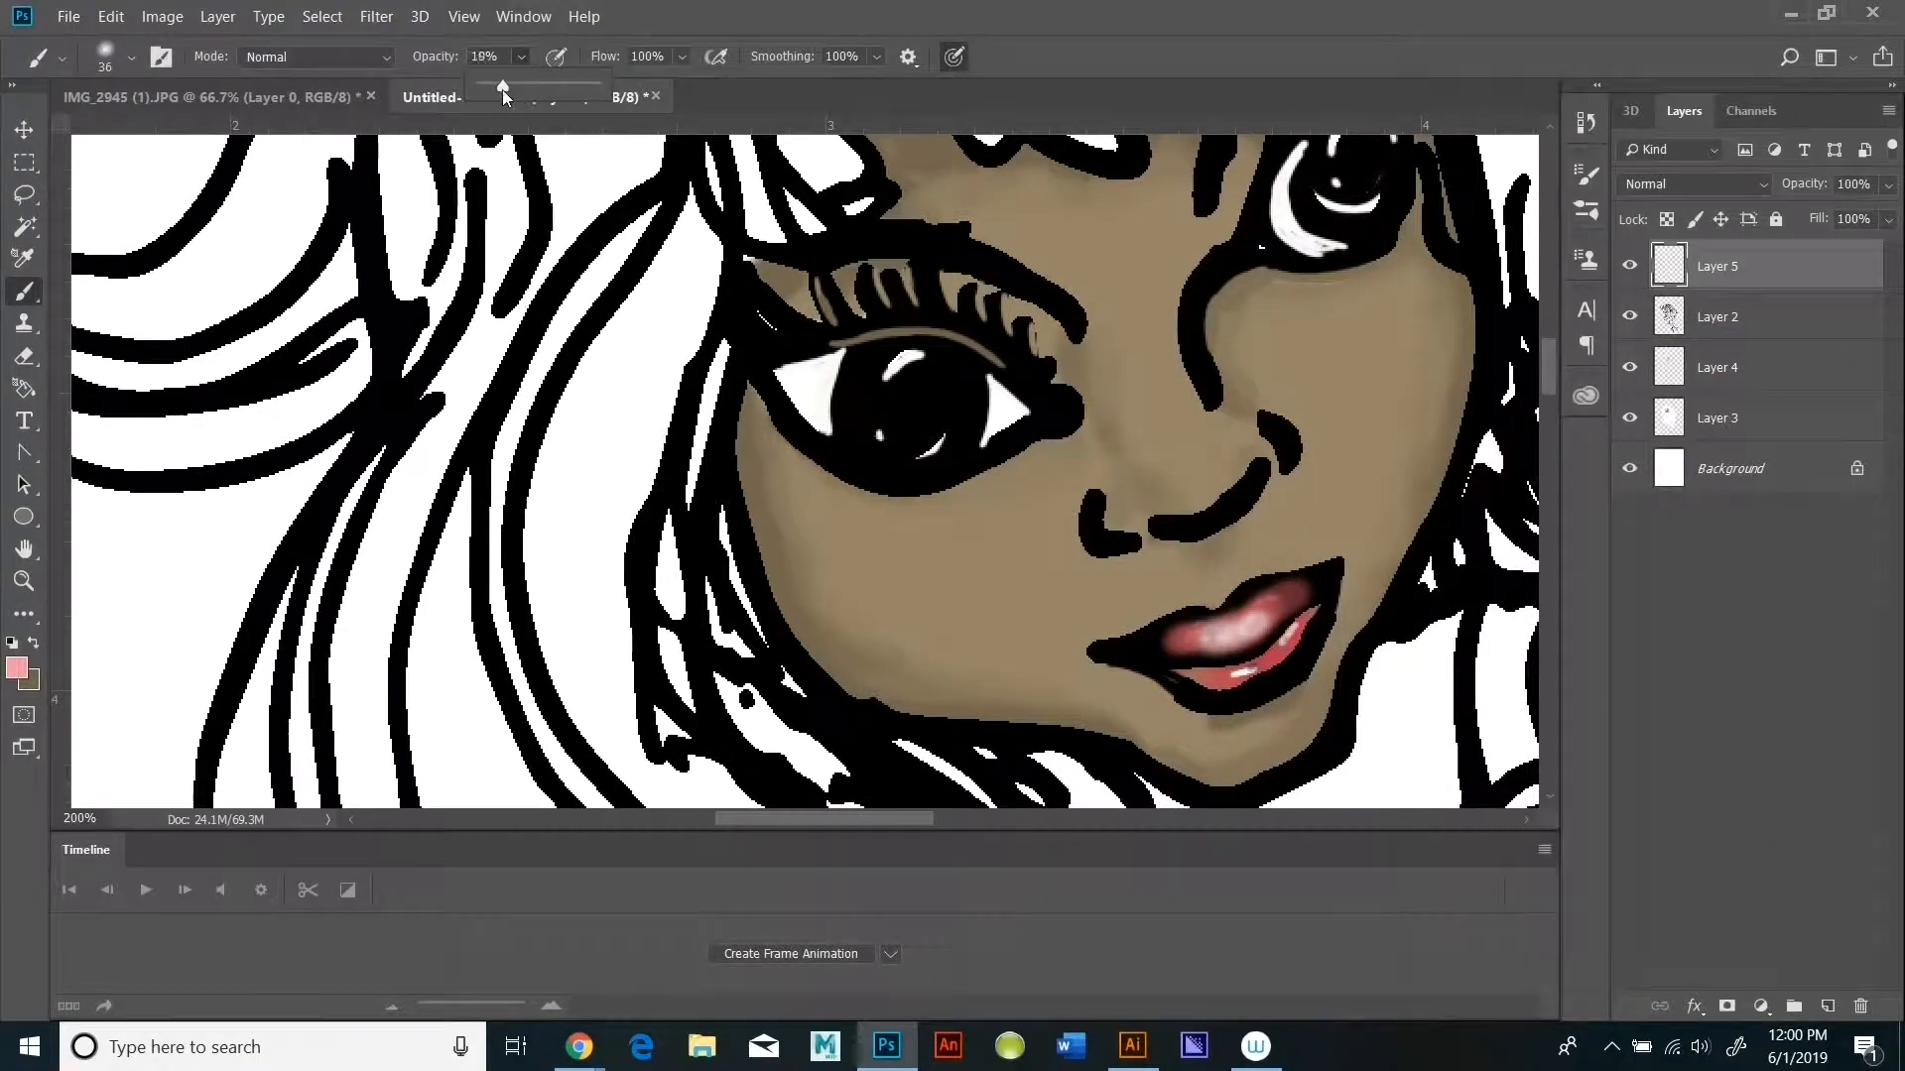
click(1233, 638)
drag(1233, 638, 1206, 644)
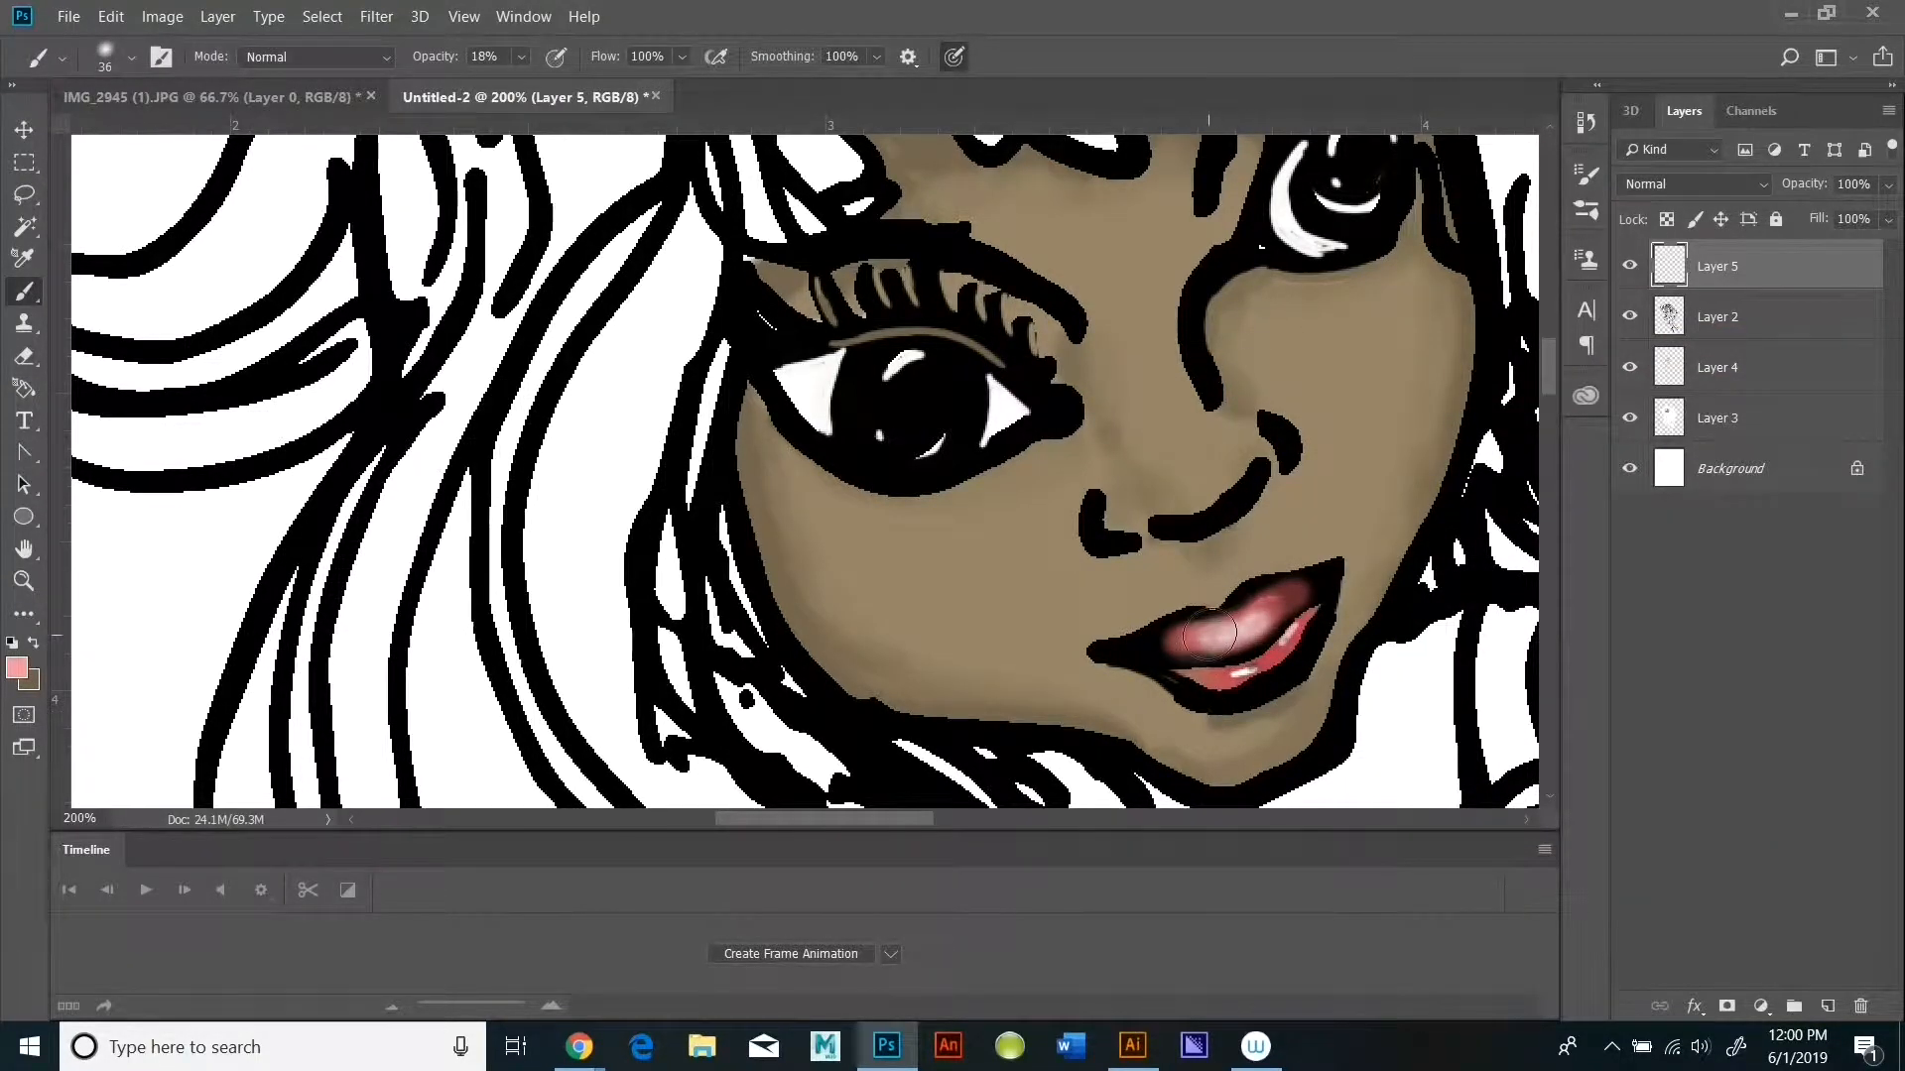
Step: Choose a deeper pink and softly blend it along the corner of the mouth and between the lips
click(17, 668)
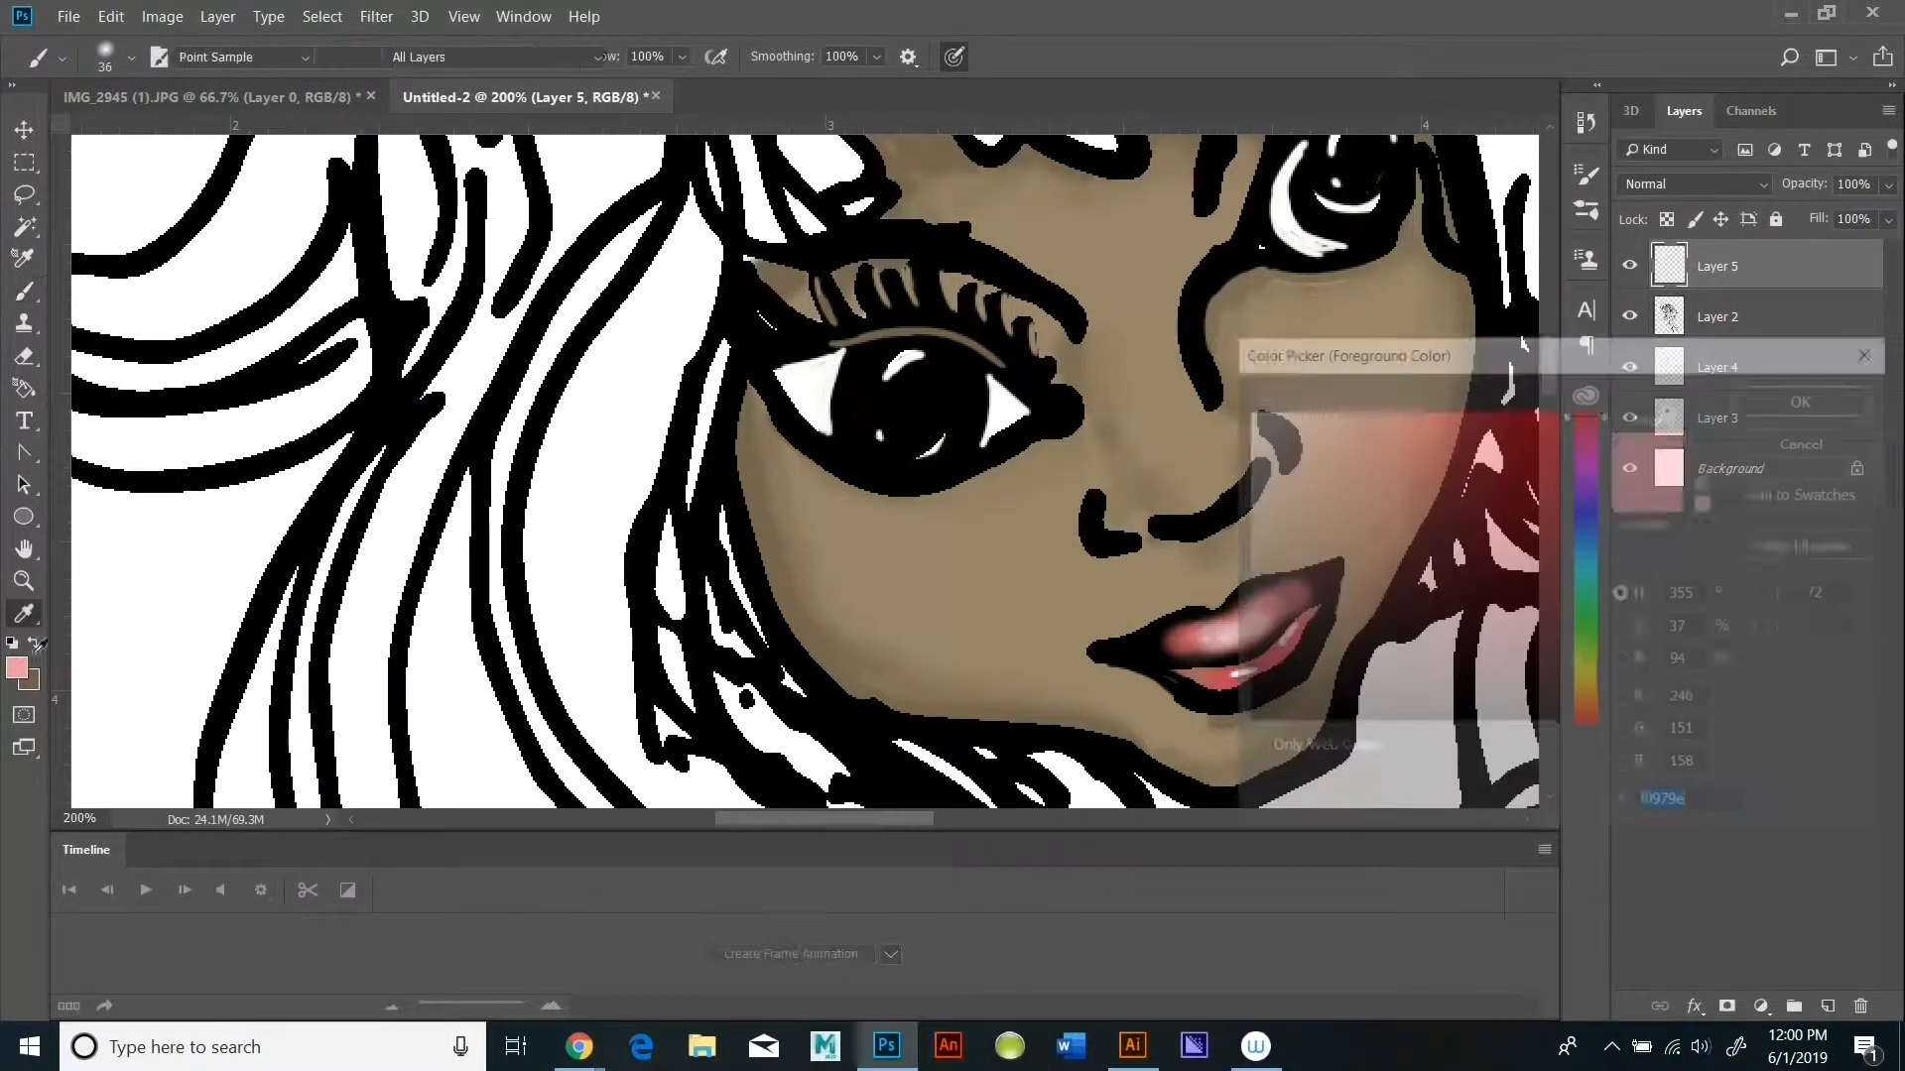
click(1399, 446)
click(1776, 399)
drag(1135, 667, 1215, 675)
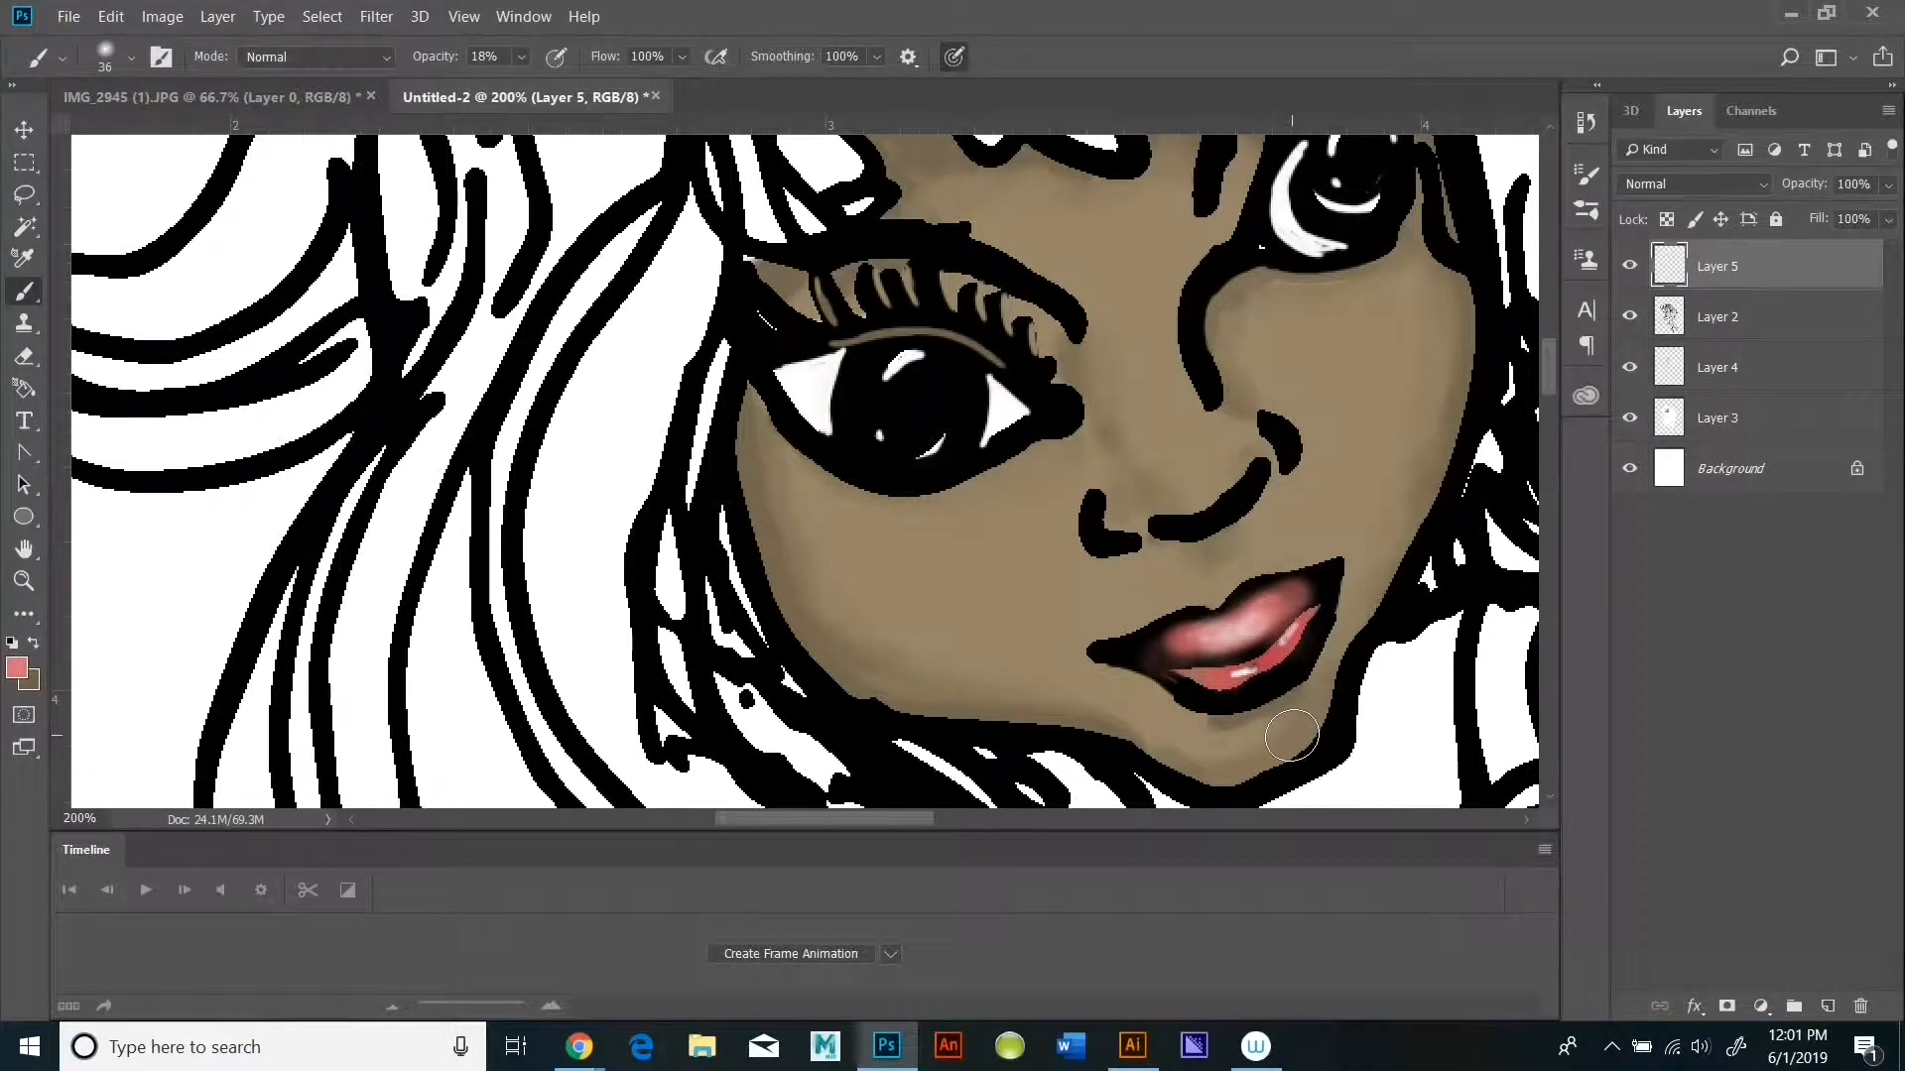
Step: Pick a deeper red, set the brush to 12 px and 83% opacity, and stroke along the line between the lips
click(17, 668)
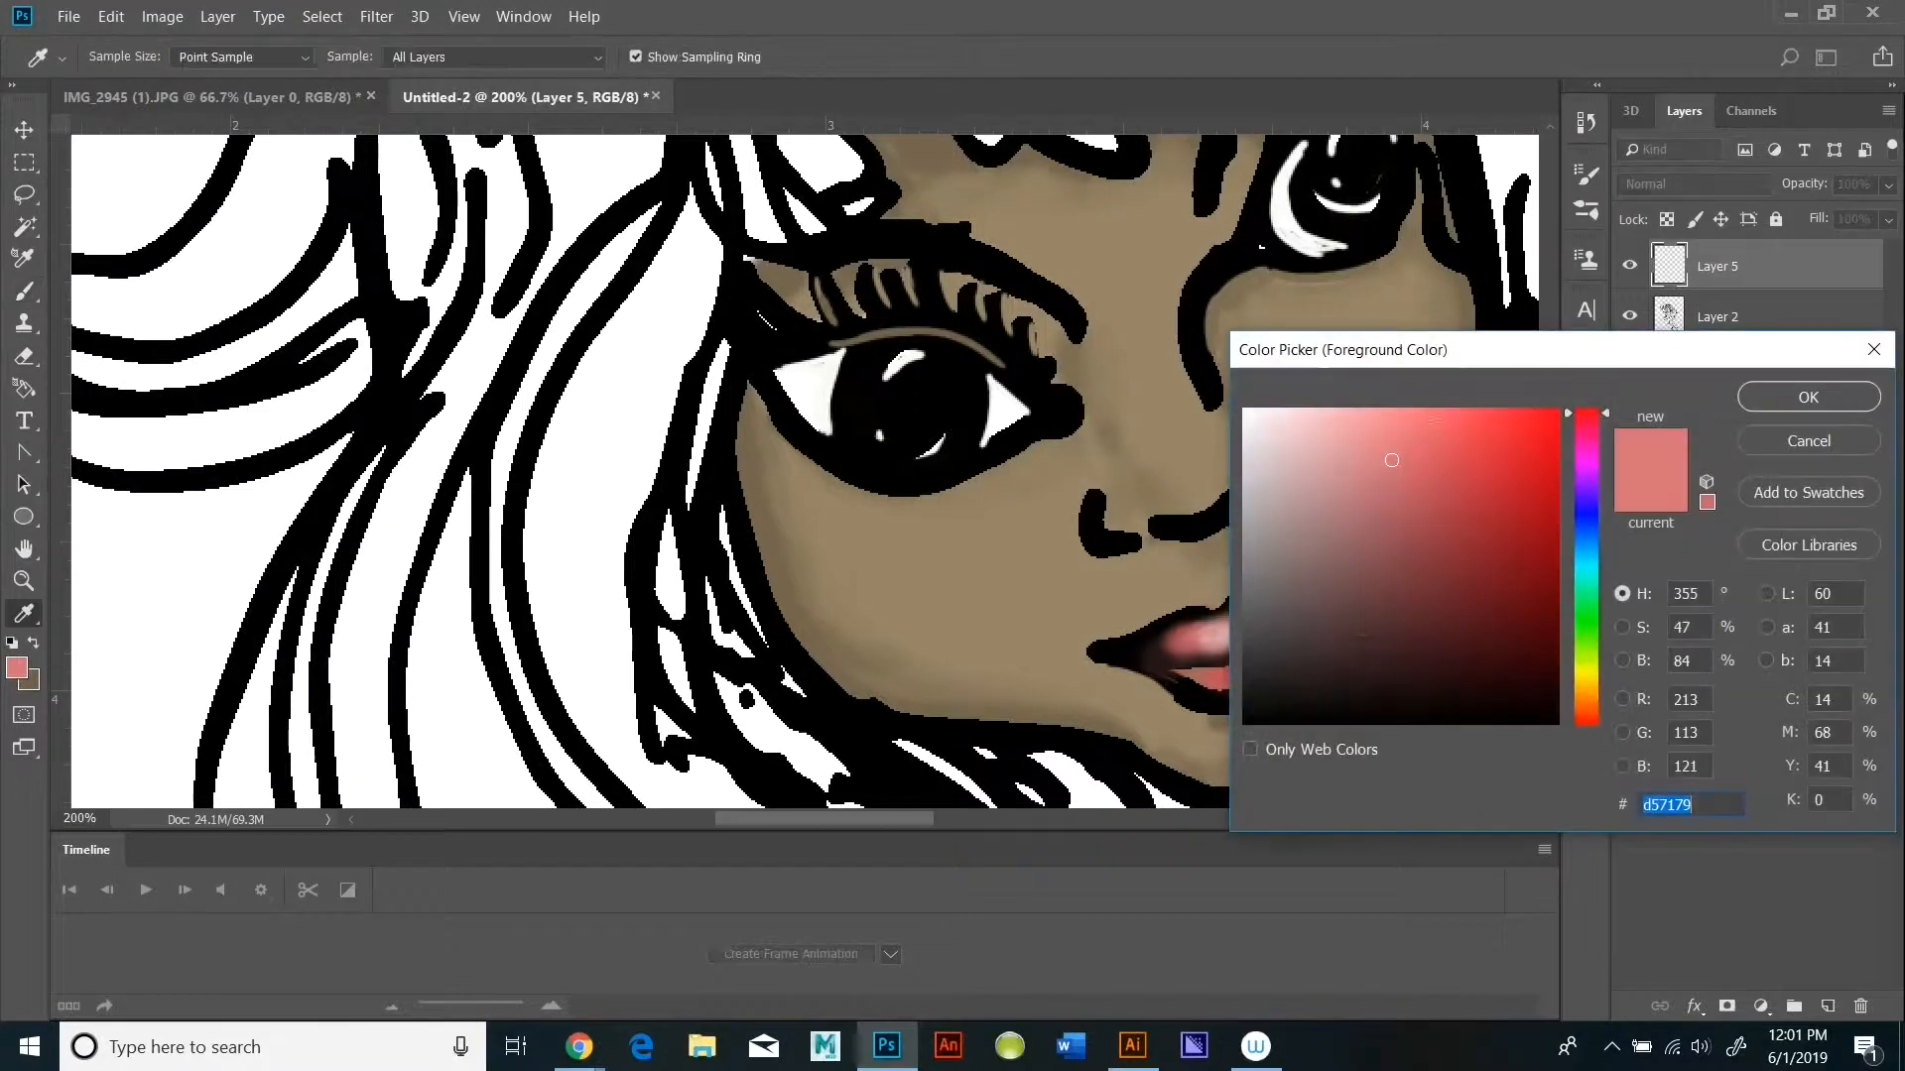
key(Return)
click(130, 56)
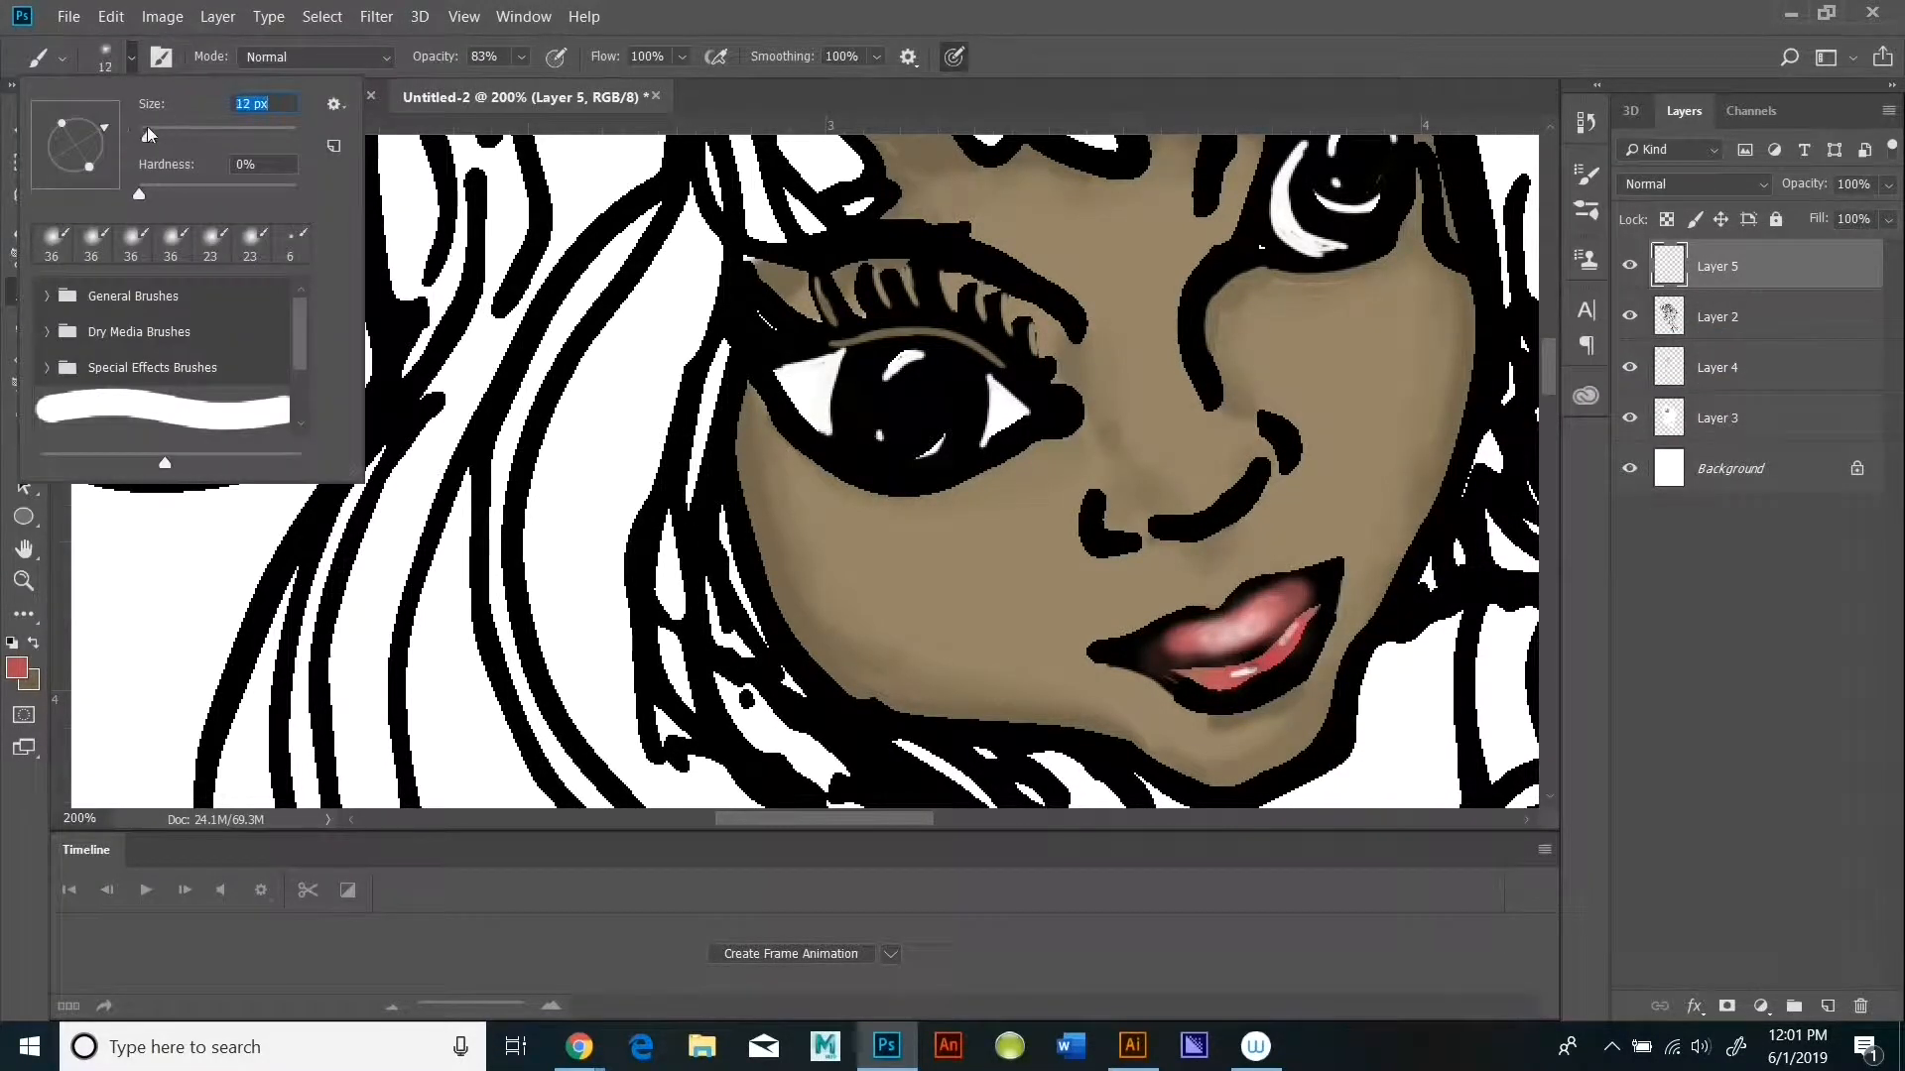
key(Return)
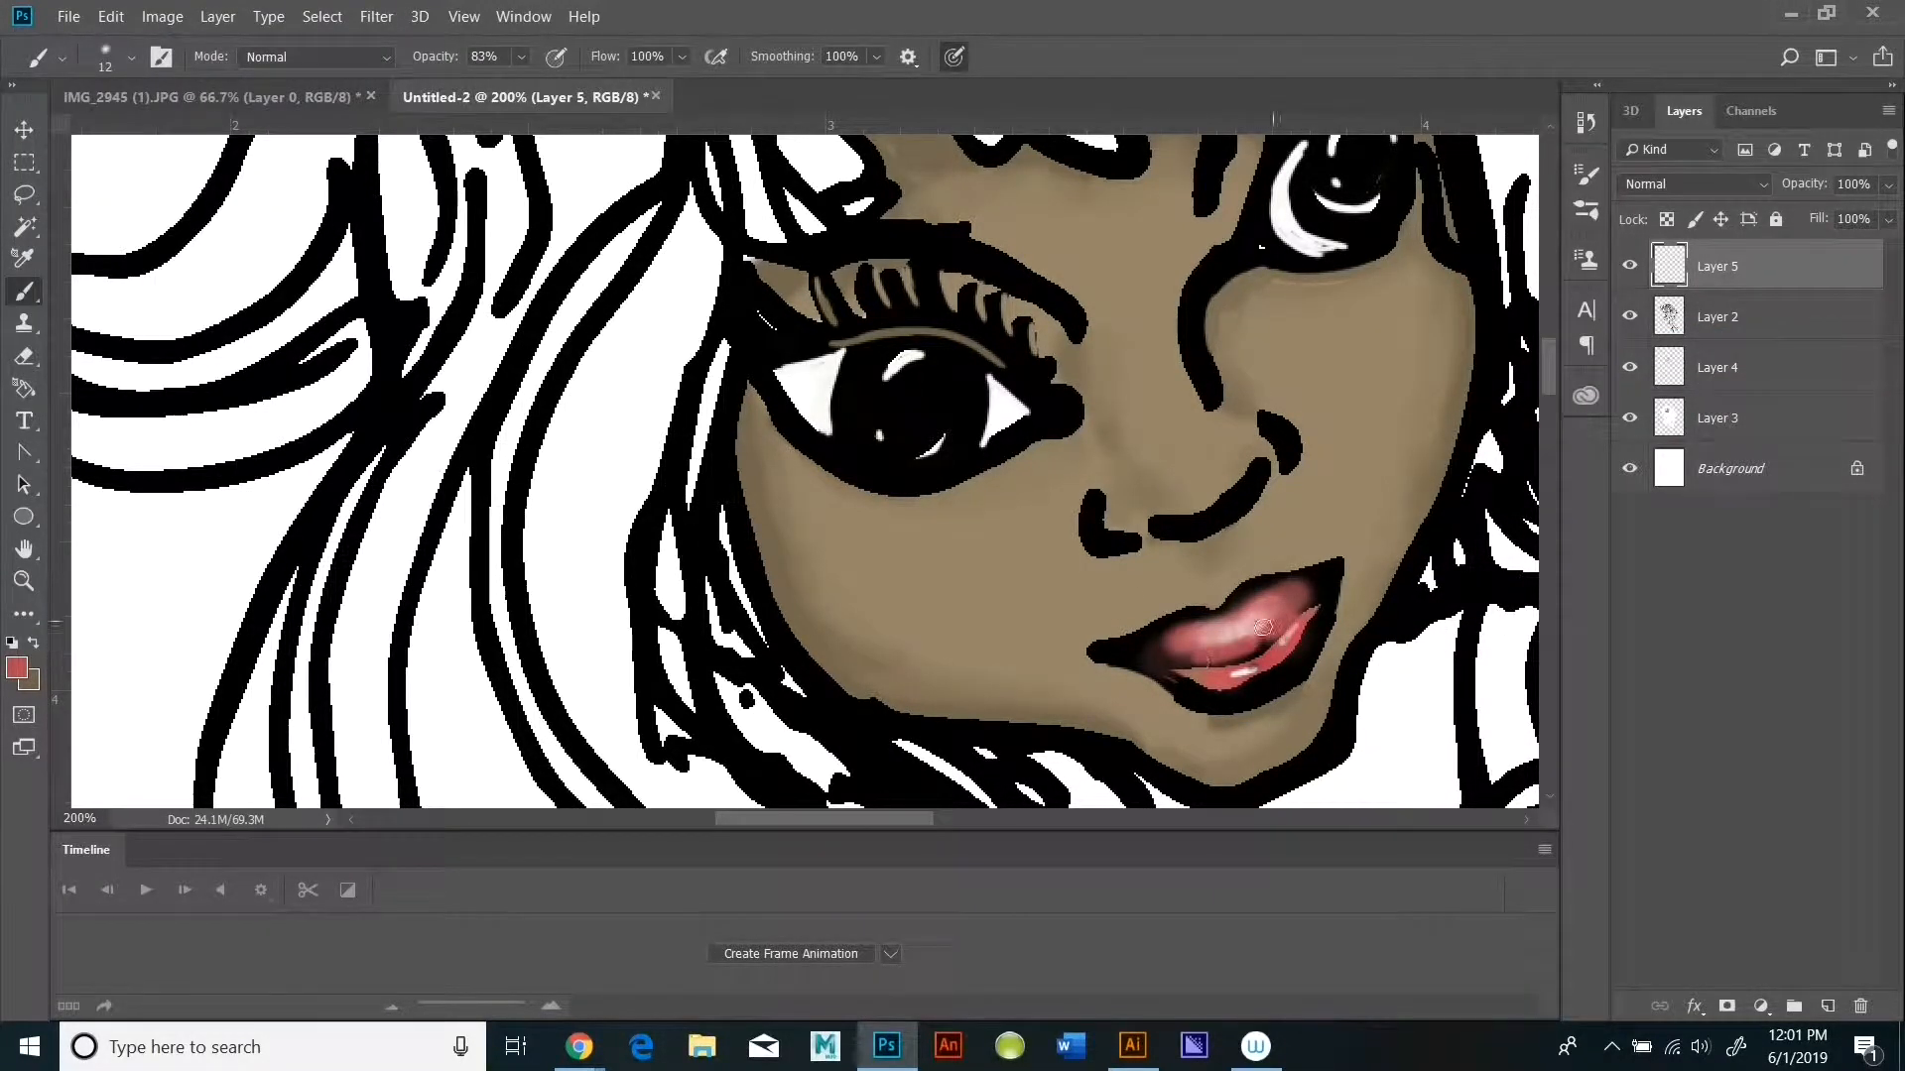
Step: Undo the last few brush strokes on the lips
click(117, 17)
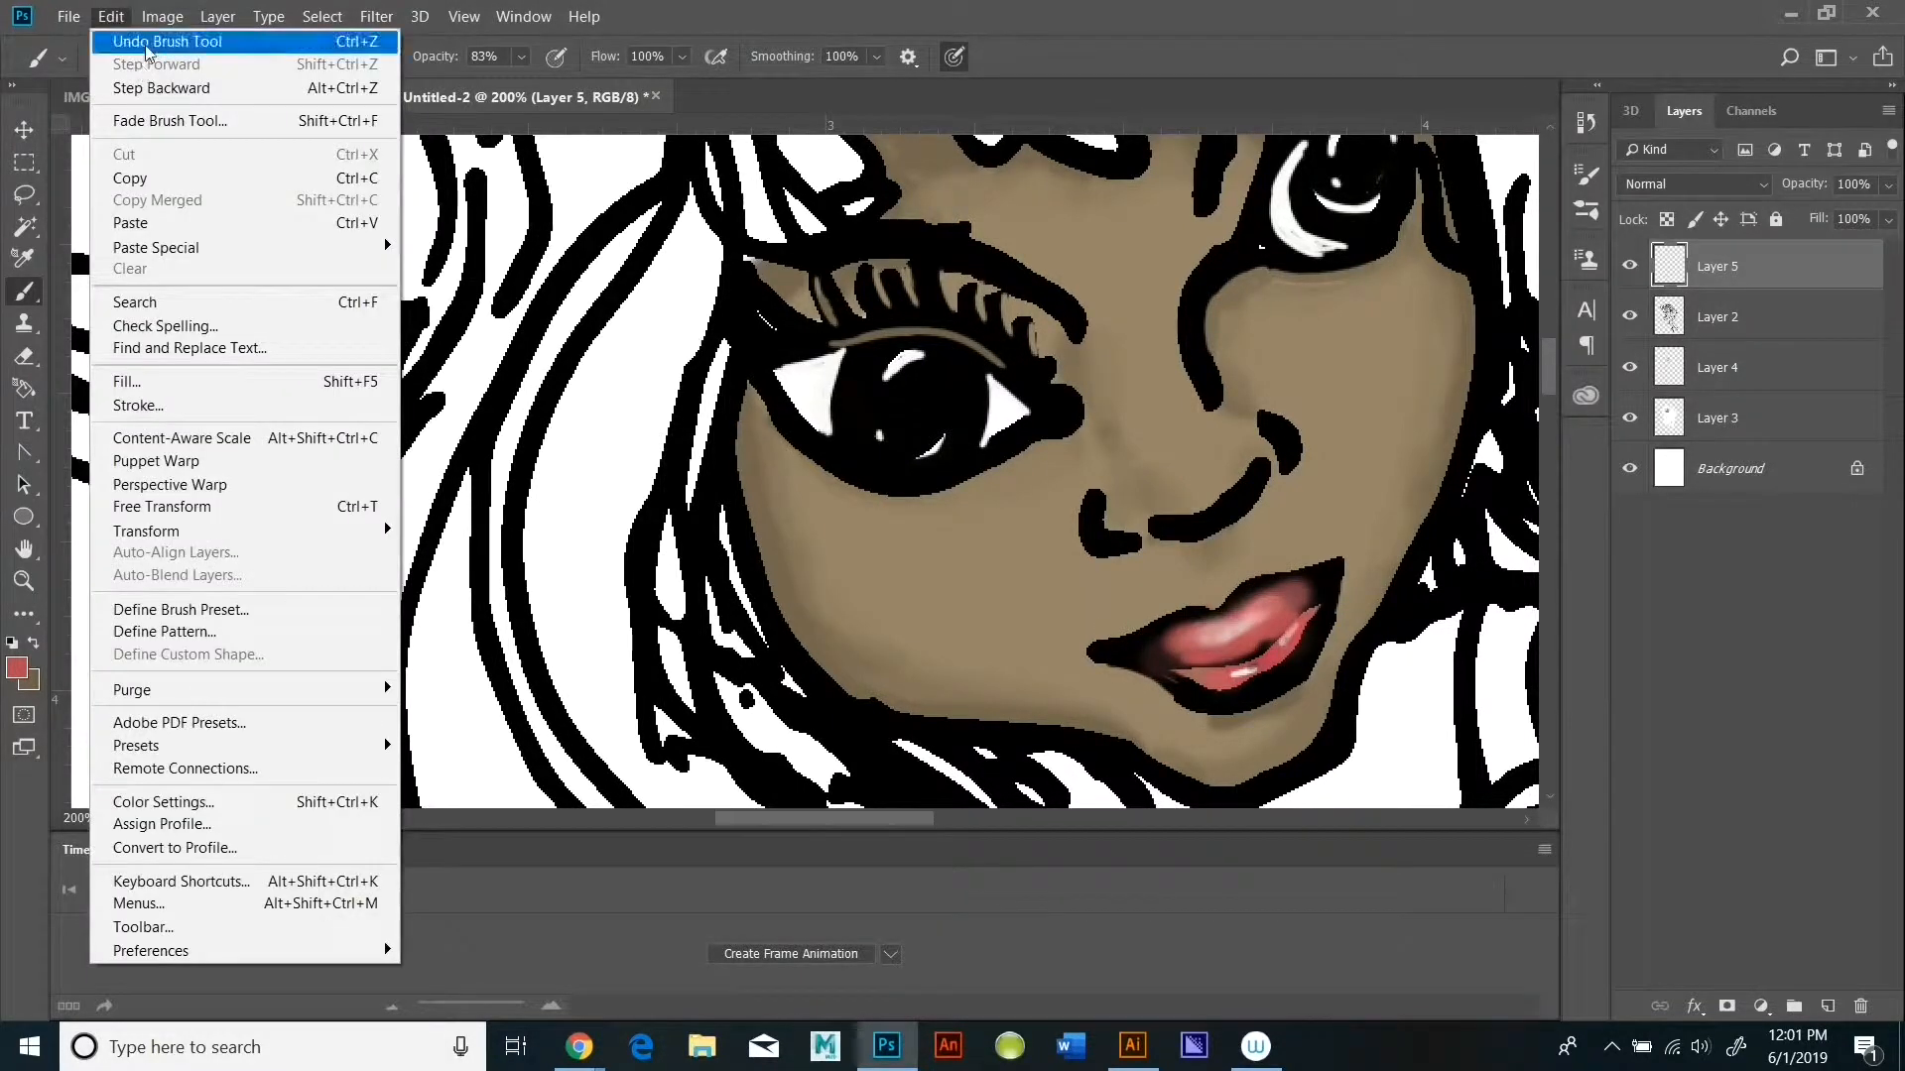
click(137, 44)
click(117, 17)
click(139, 87)
click(117, 17)
click(132, 87)
click(117, 17)
click(133, 87)
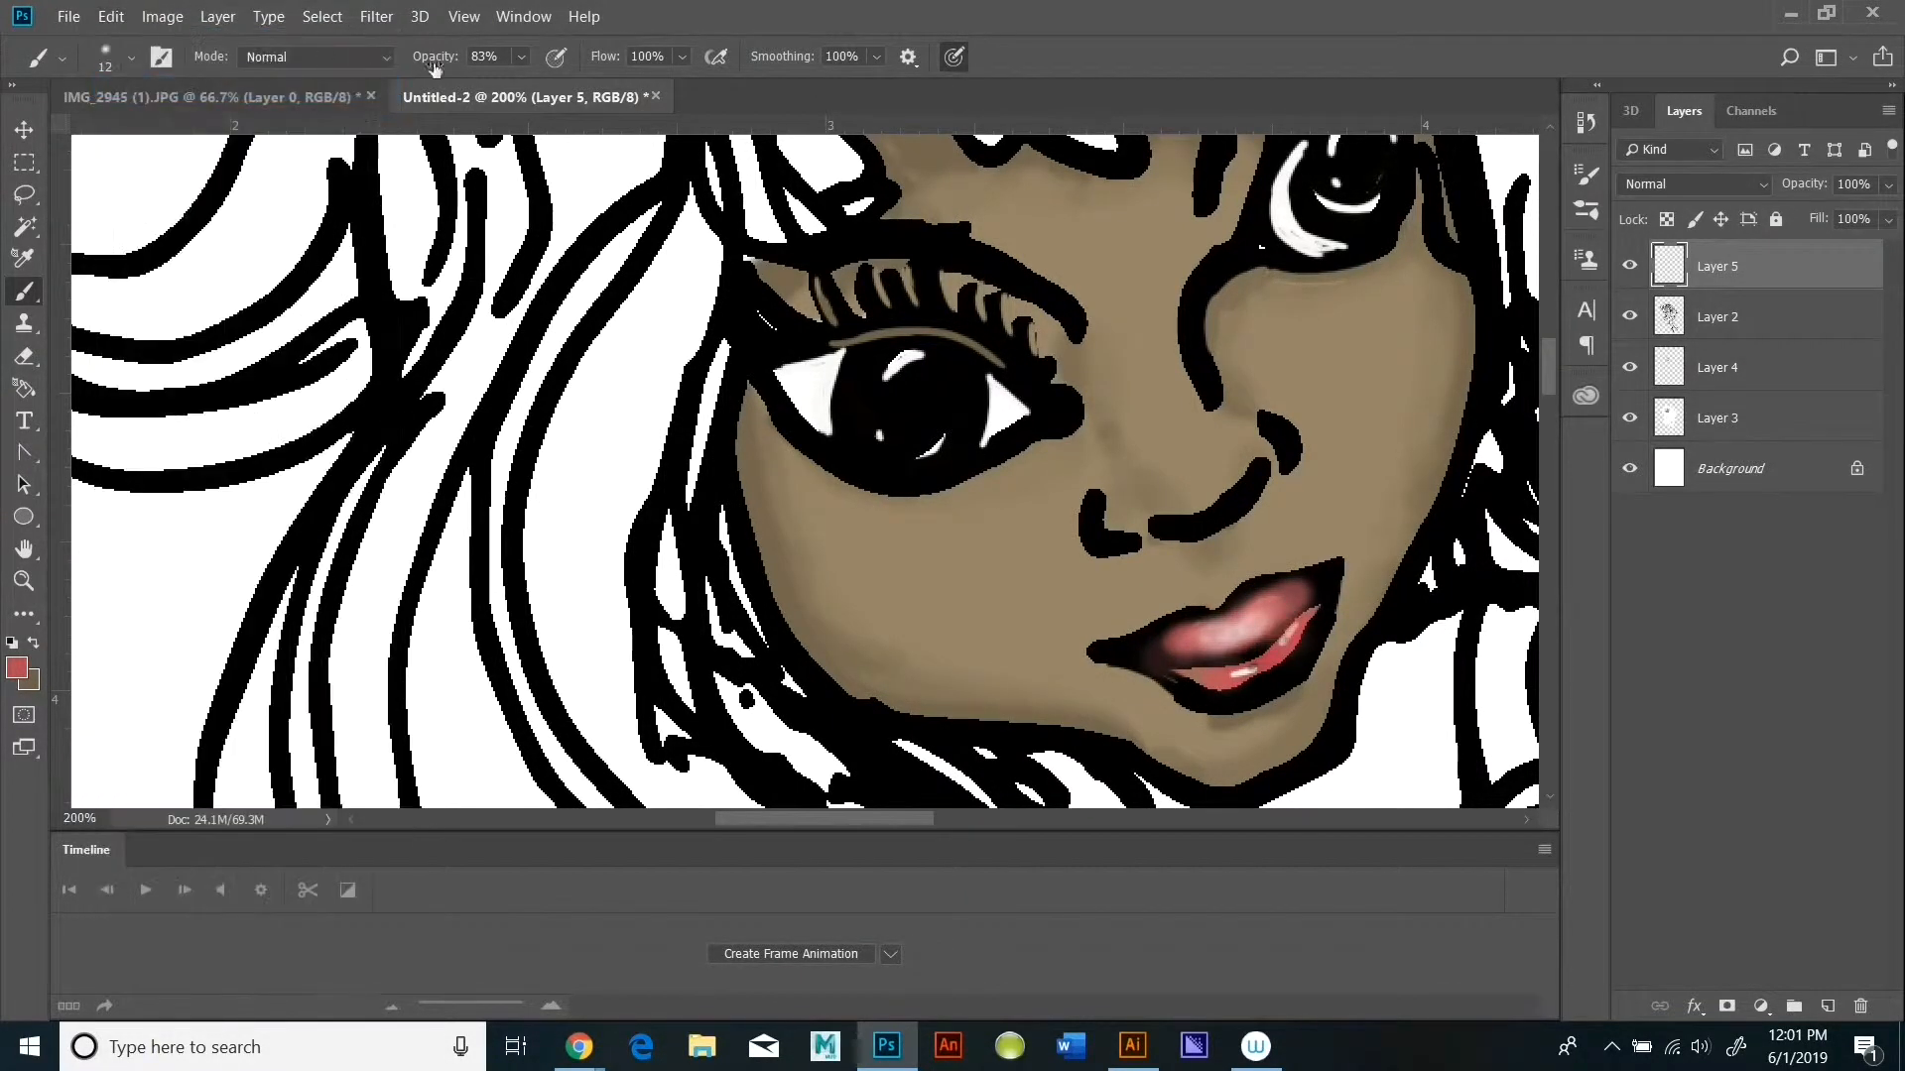
Step: Lower the brush opacity to 43% and paint the red into both lip corners and along the lower lip
click(520, 57)
mouse_move(1308, 607)
mouse_down()
mouse_move(1214, 664)
mouse_move(1148, 656)
mouse_move(1320, 579)
mouse_up()
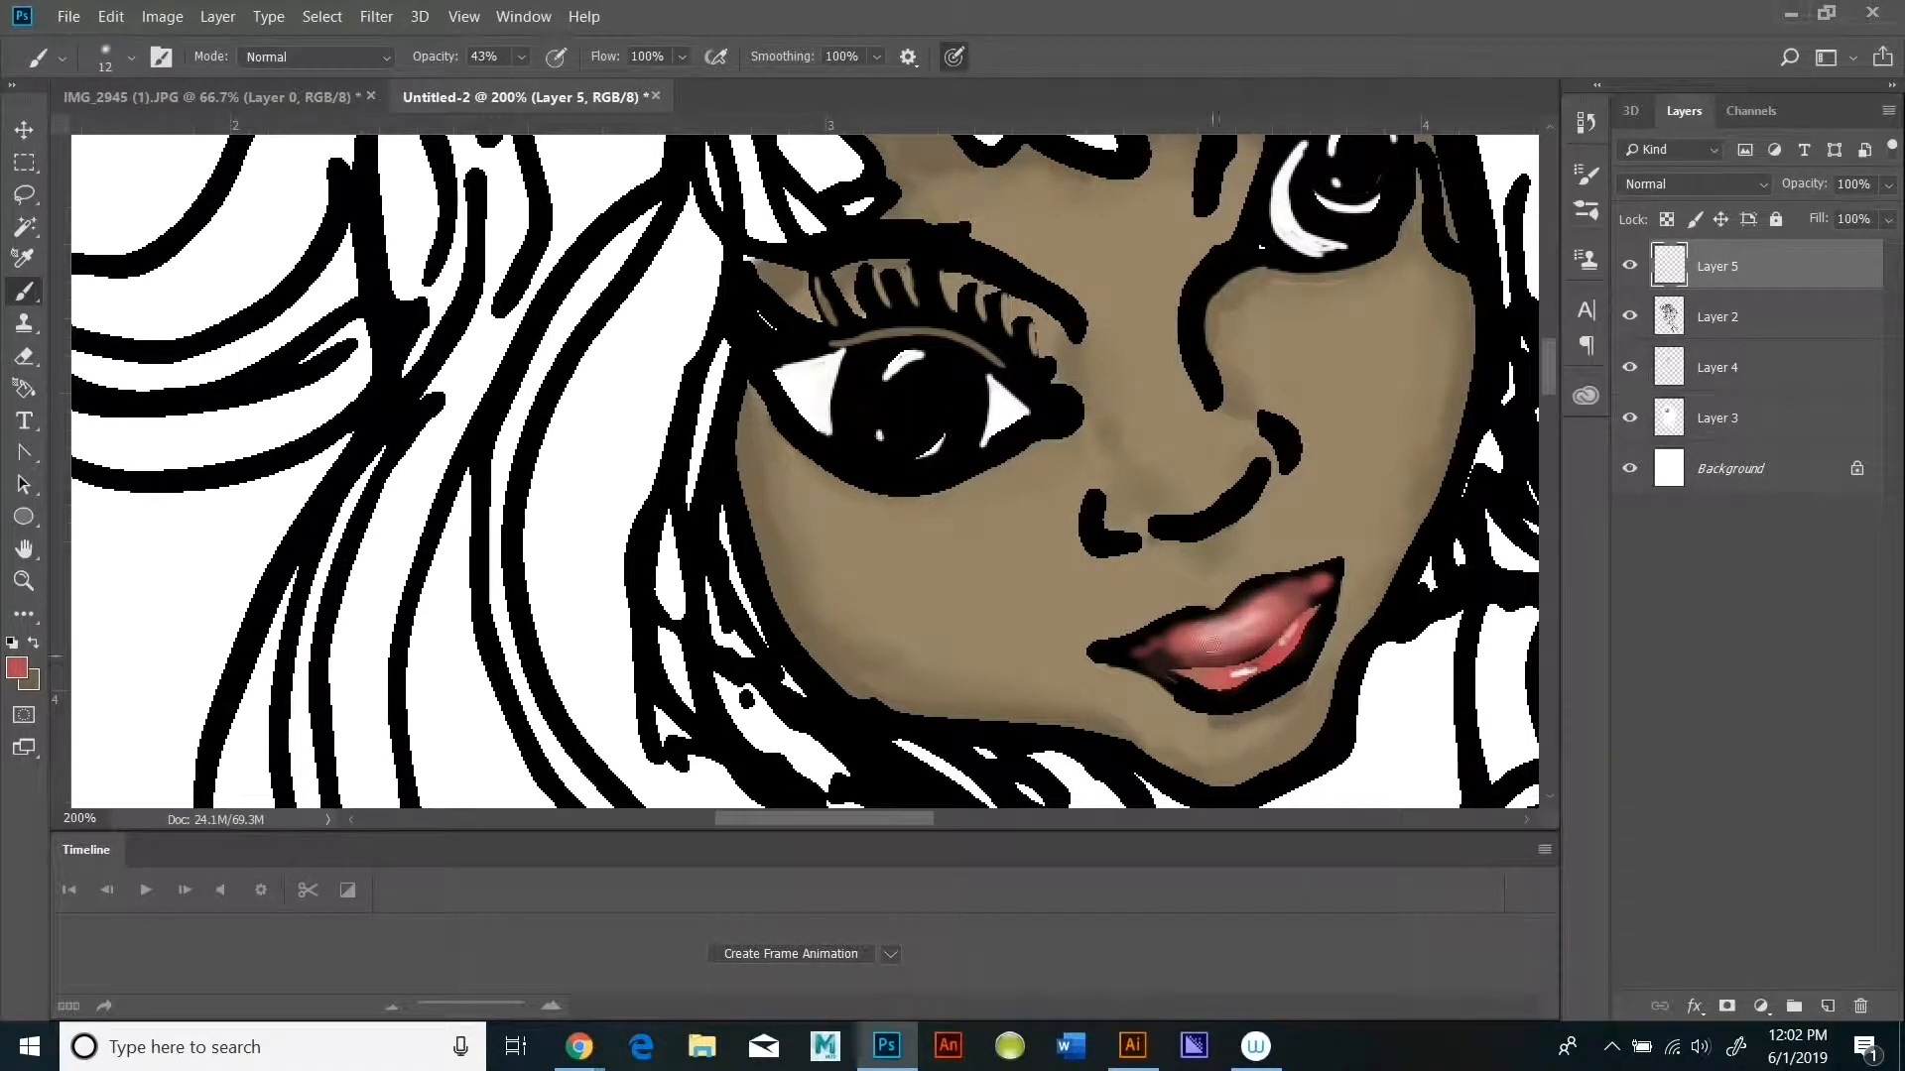
mouse_move(1210, 645)
mouse_down()
mouse_move(1323, 578)
mouse_move(1286, 673)
mouse_move(1291, 645)
mouse_move(1232, 697)
mouse_move(1250, 691)
mouse_move(1161, 684)
mouse_move(1226, 678)
mouse_move(1218, 698)
mouse_move(1140, 658)
mouse_move(1177, 681)
mouse_move(1158, 653)
mouse_move(1319, 640)
mouse_move(1239, 612)
mouse_move(1327, 618)
mouse_up()
drag(1151, 631, 1116, 649)
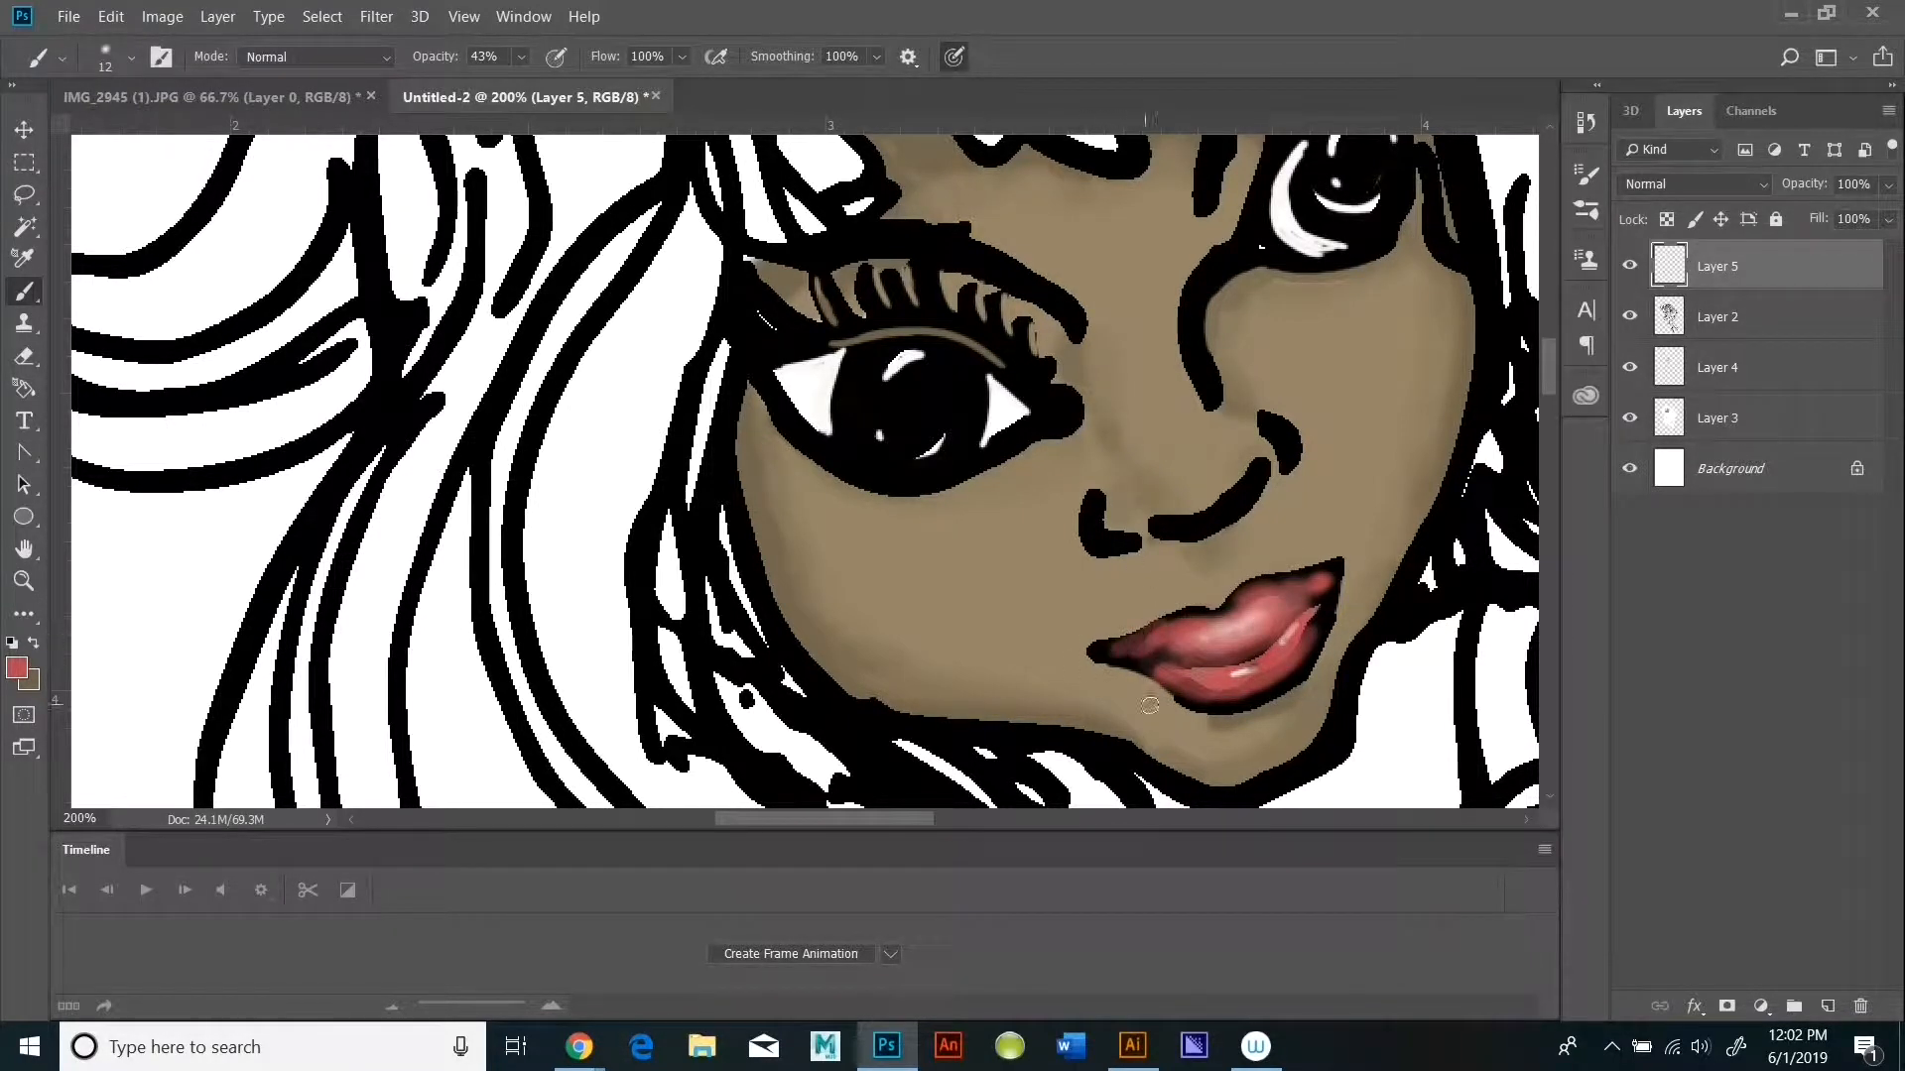
Step: Lasso the painted lips, cut them out and paste them onto their own layer
click(1888, 185)
mouse_move(1884, 214)
mouse_down()
mouse_move(1862, 220)
mouse_move(1895, 226)
mouse_up()
key(l)
mouse_move(1358, 540)
mouse_down()
mouse_move(1138, 581)
mouse_move(1198, 733)
mouse_move(1355, 544)
mouse_up()
click(111, 17)
click(124, 153)
click(111, 17)
click(130, 222)
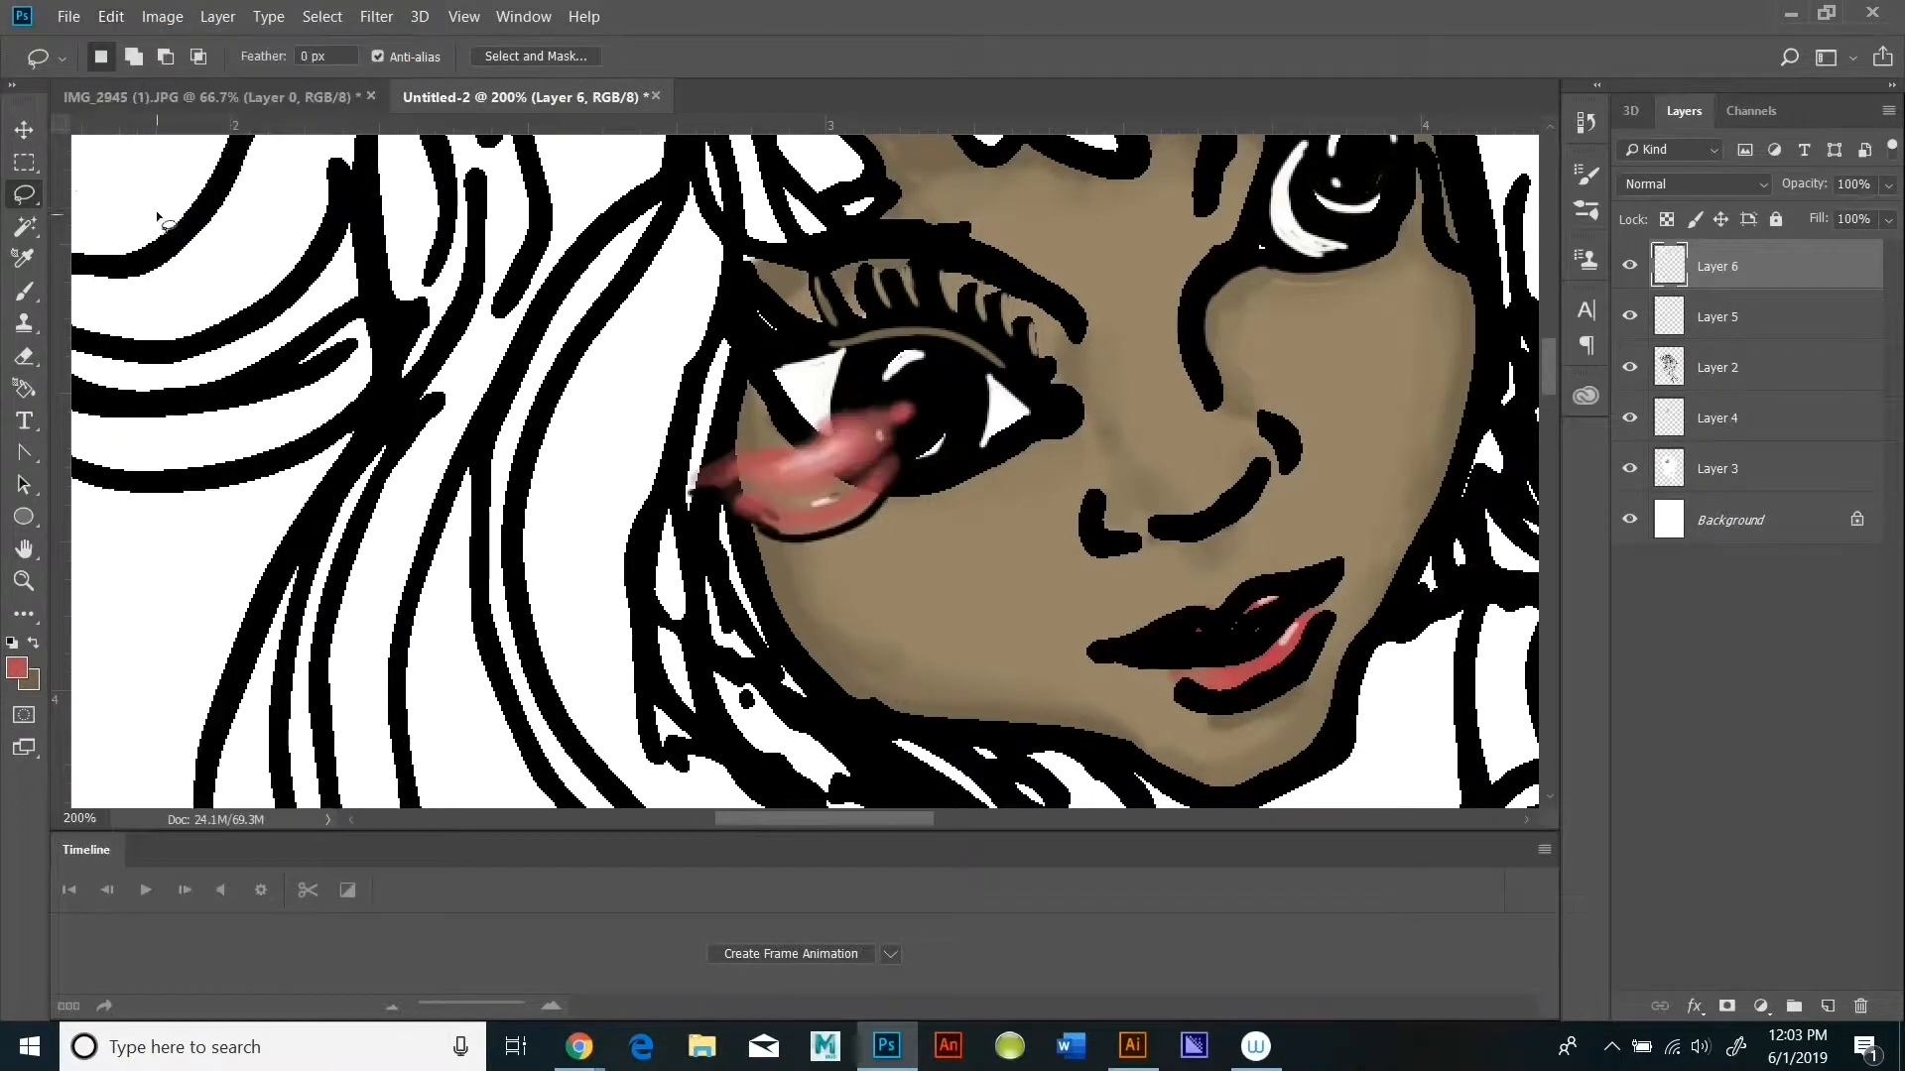
Step: Move the pasted lips back over the mouth and set their layer's opacity to 78%
key(v)
drag(829, 485, 1229, 644)
click(1888, 185)
drag(1881, 203, 1862, 221)
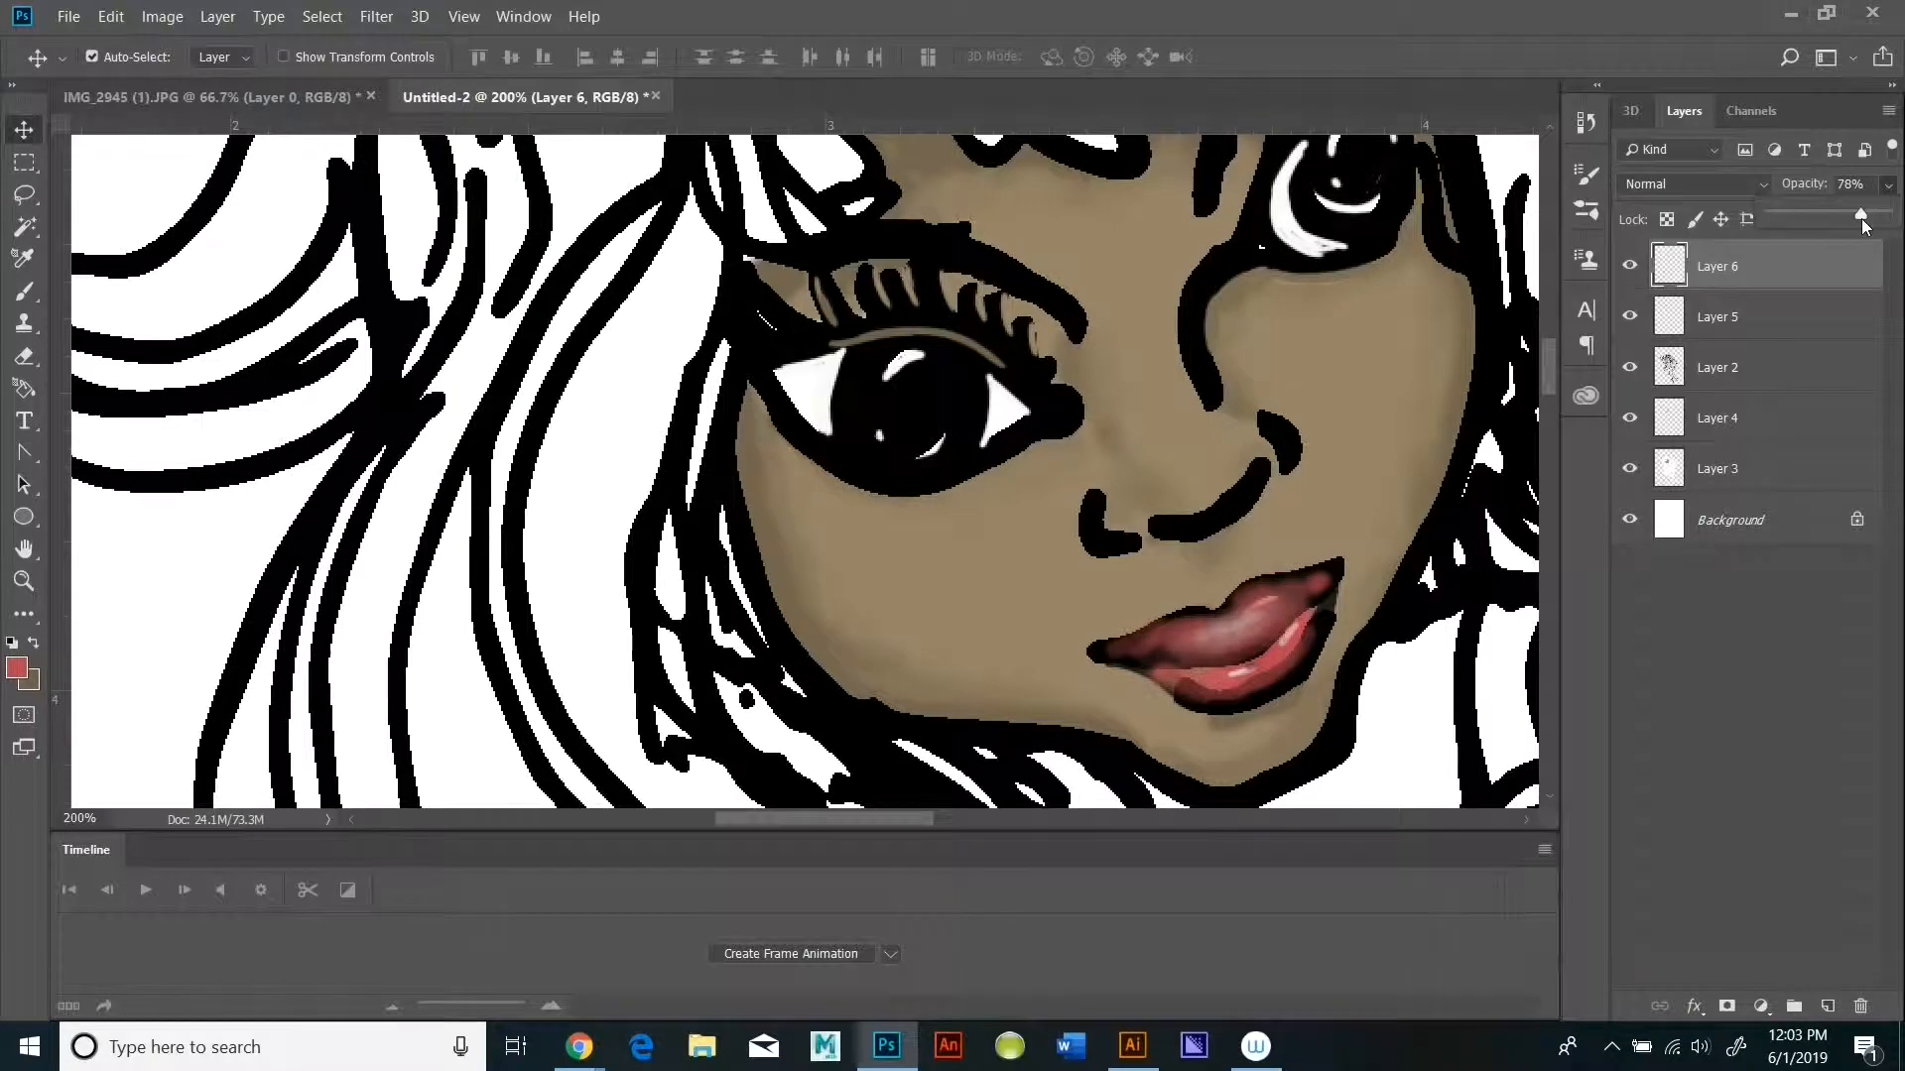
click(1630, 265)
click(1630, 266)
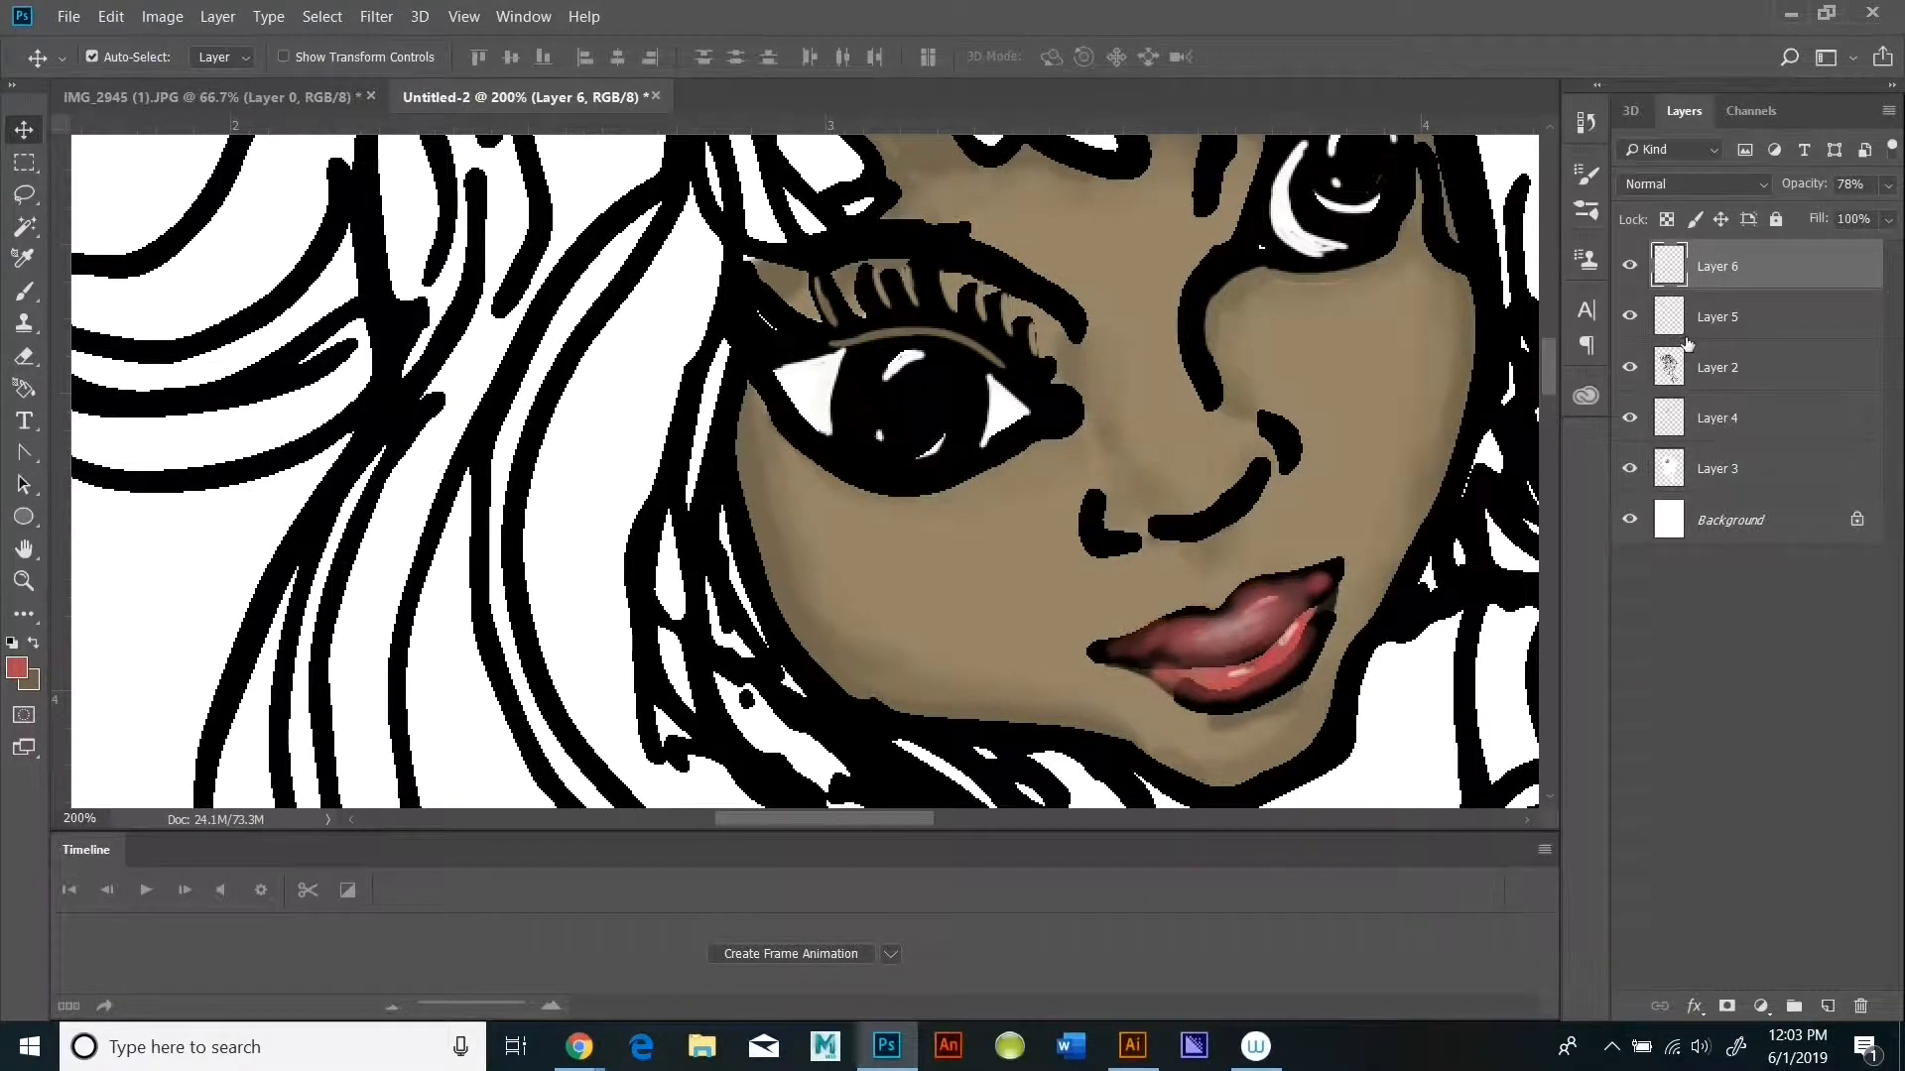
Step: Pick a dark teal blue as the foreground colour for the eyes
mouse_move(1633, 527)
mouse_down()
mouse_move(1632, 320)
mouse_move(1635, 480)
mouse_move(1667, 521)
mouse_up()
click(23, 582)
click(427, 416)
click(419, 441)
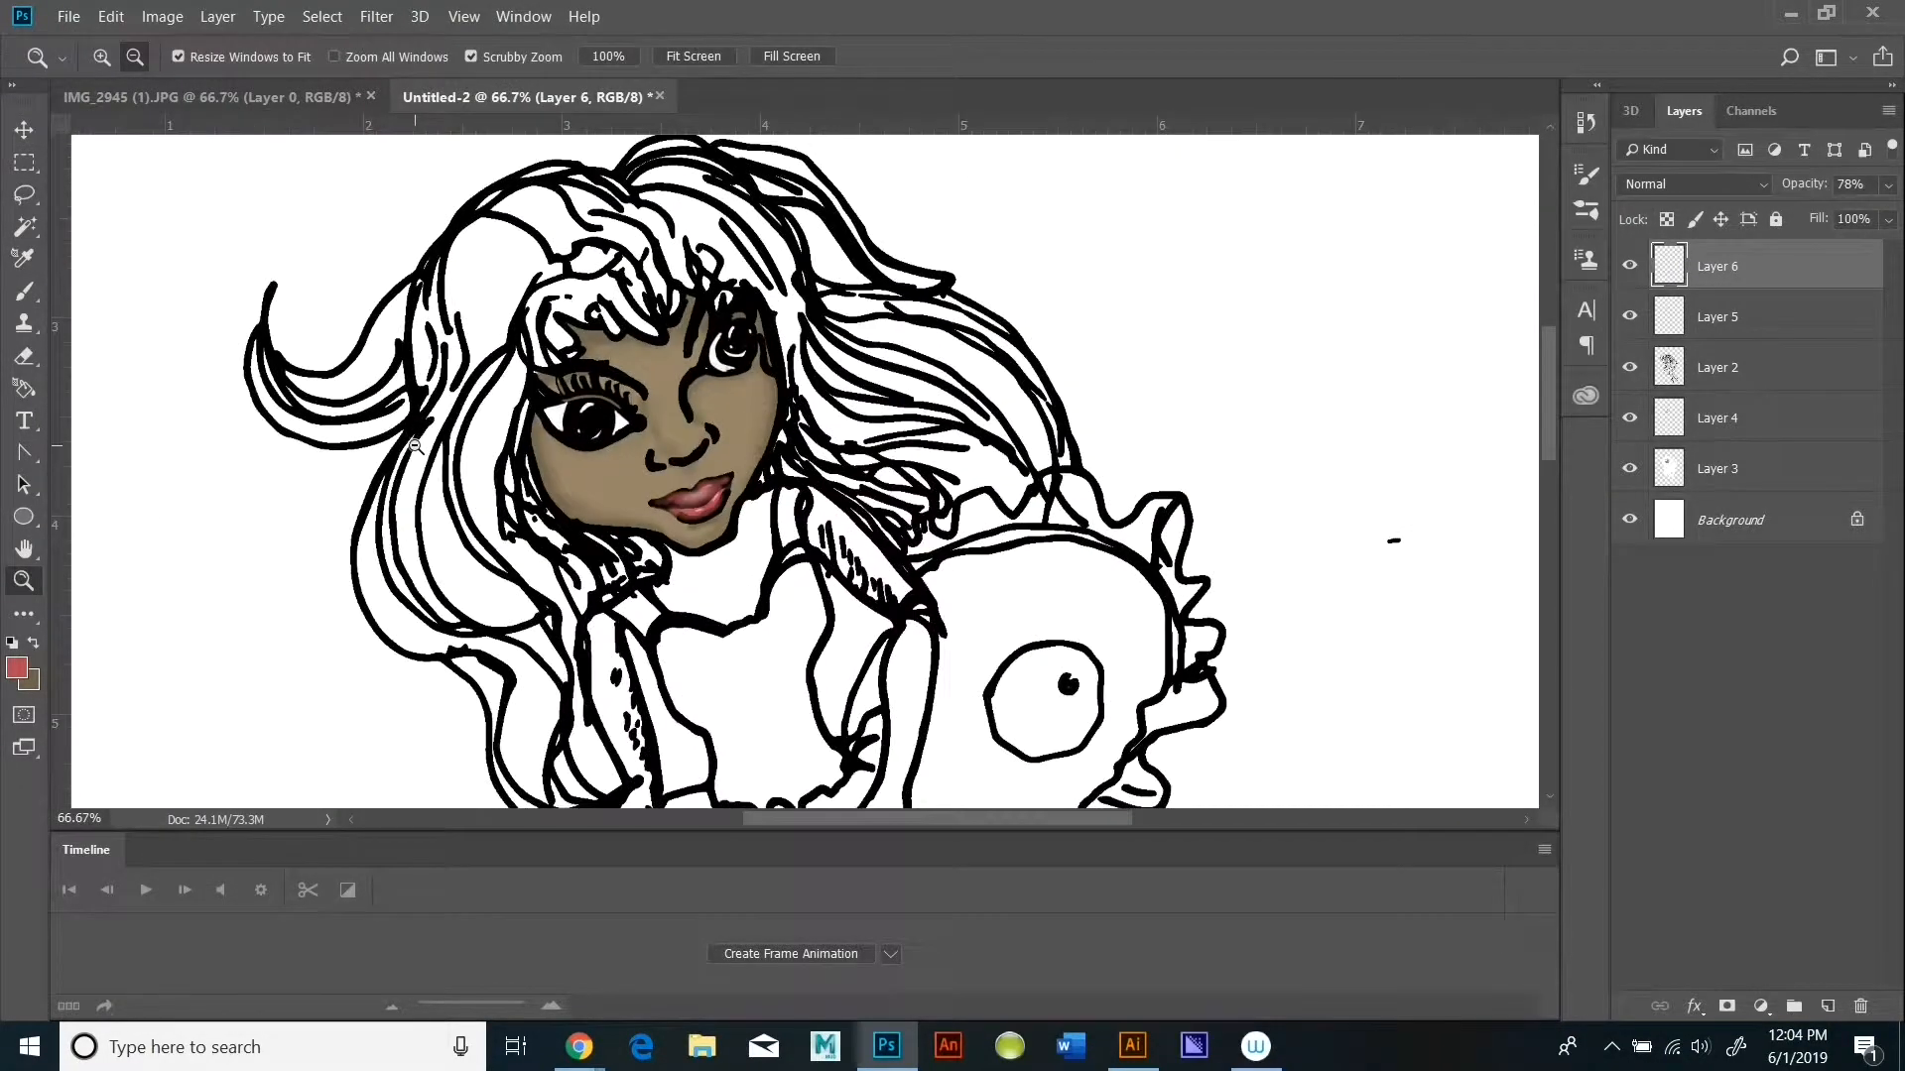
click(506, 436)
click(102, 57)
click(536, 440)
double_click(536, 441)
drag(1551, 369, 1550, 351)
click(15, 669)
click(1587, 551)
click(1524, 565)
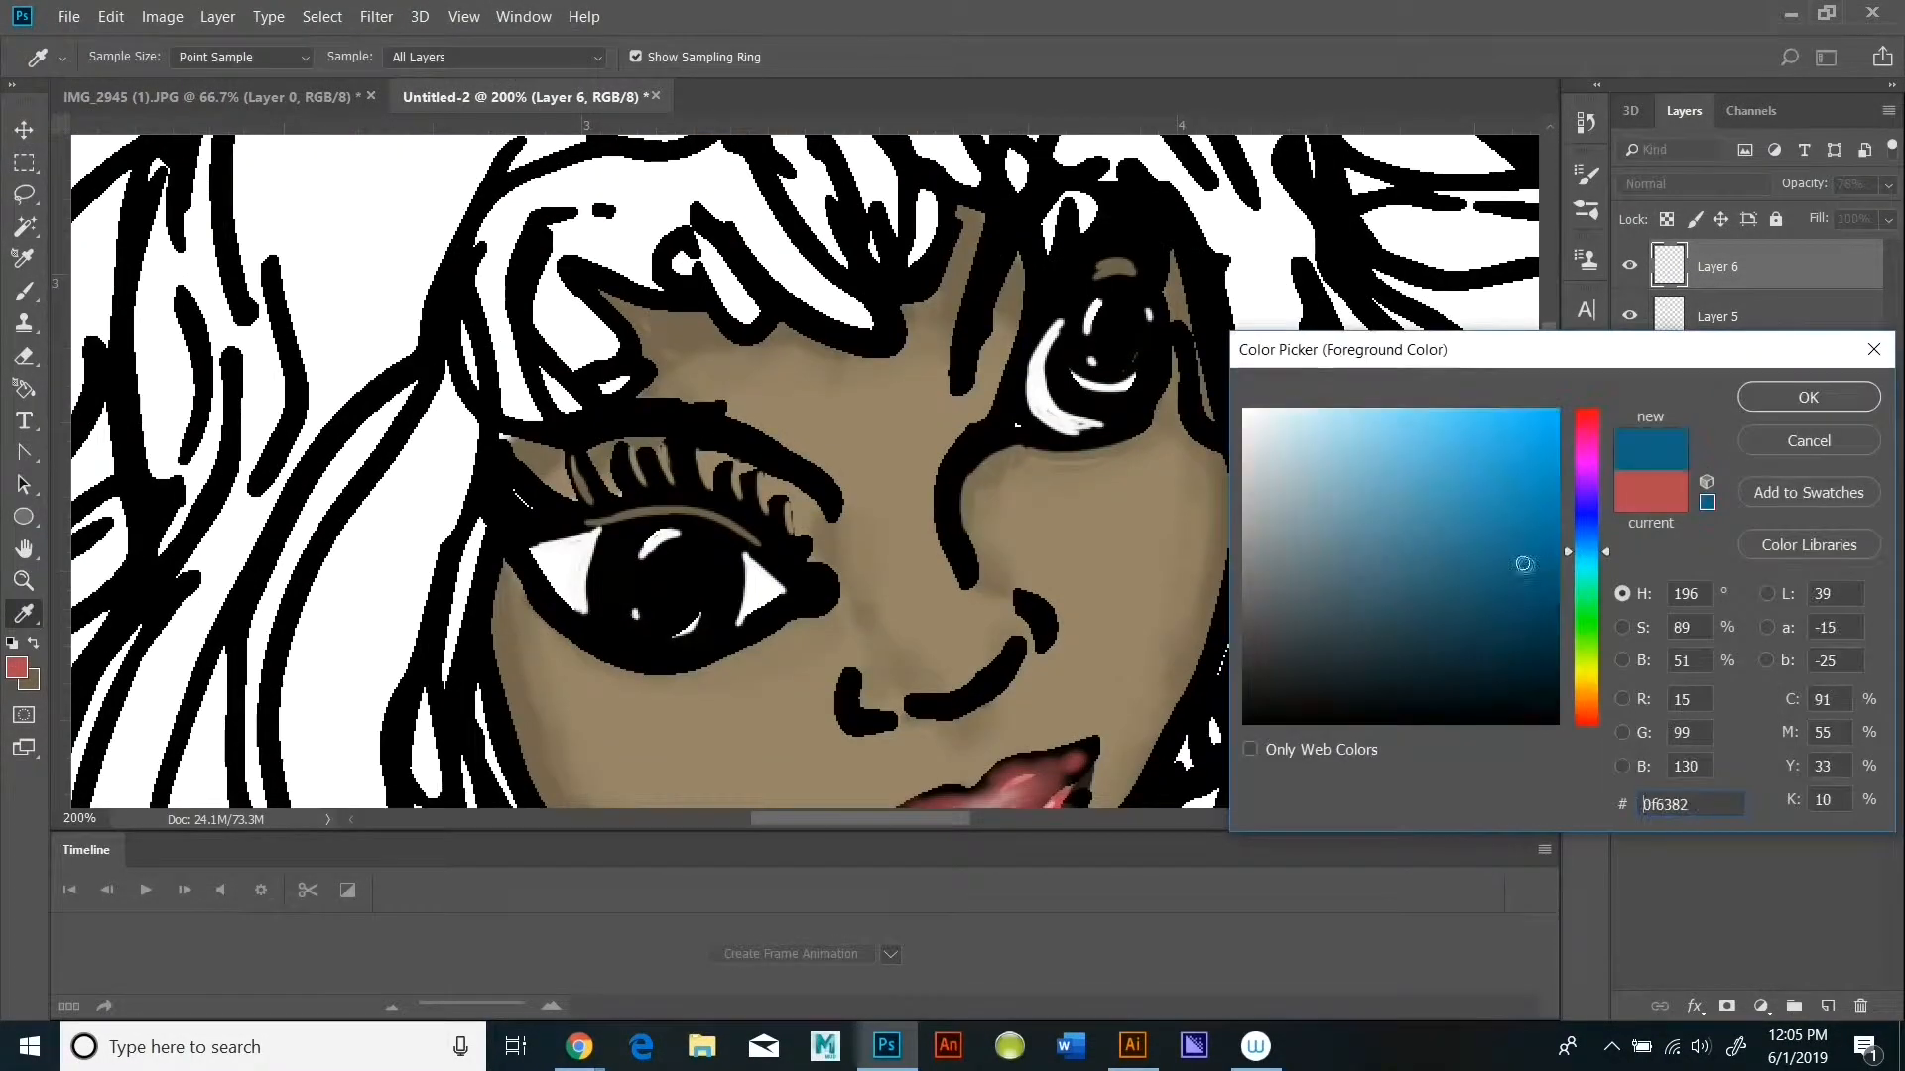
click(1475, 576)
click(1808, 397)
Step: Add a new layer and place it directly below the line art on Layer 2
click(220, 18)
mouse_move(238, 42)
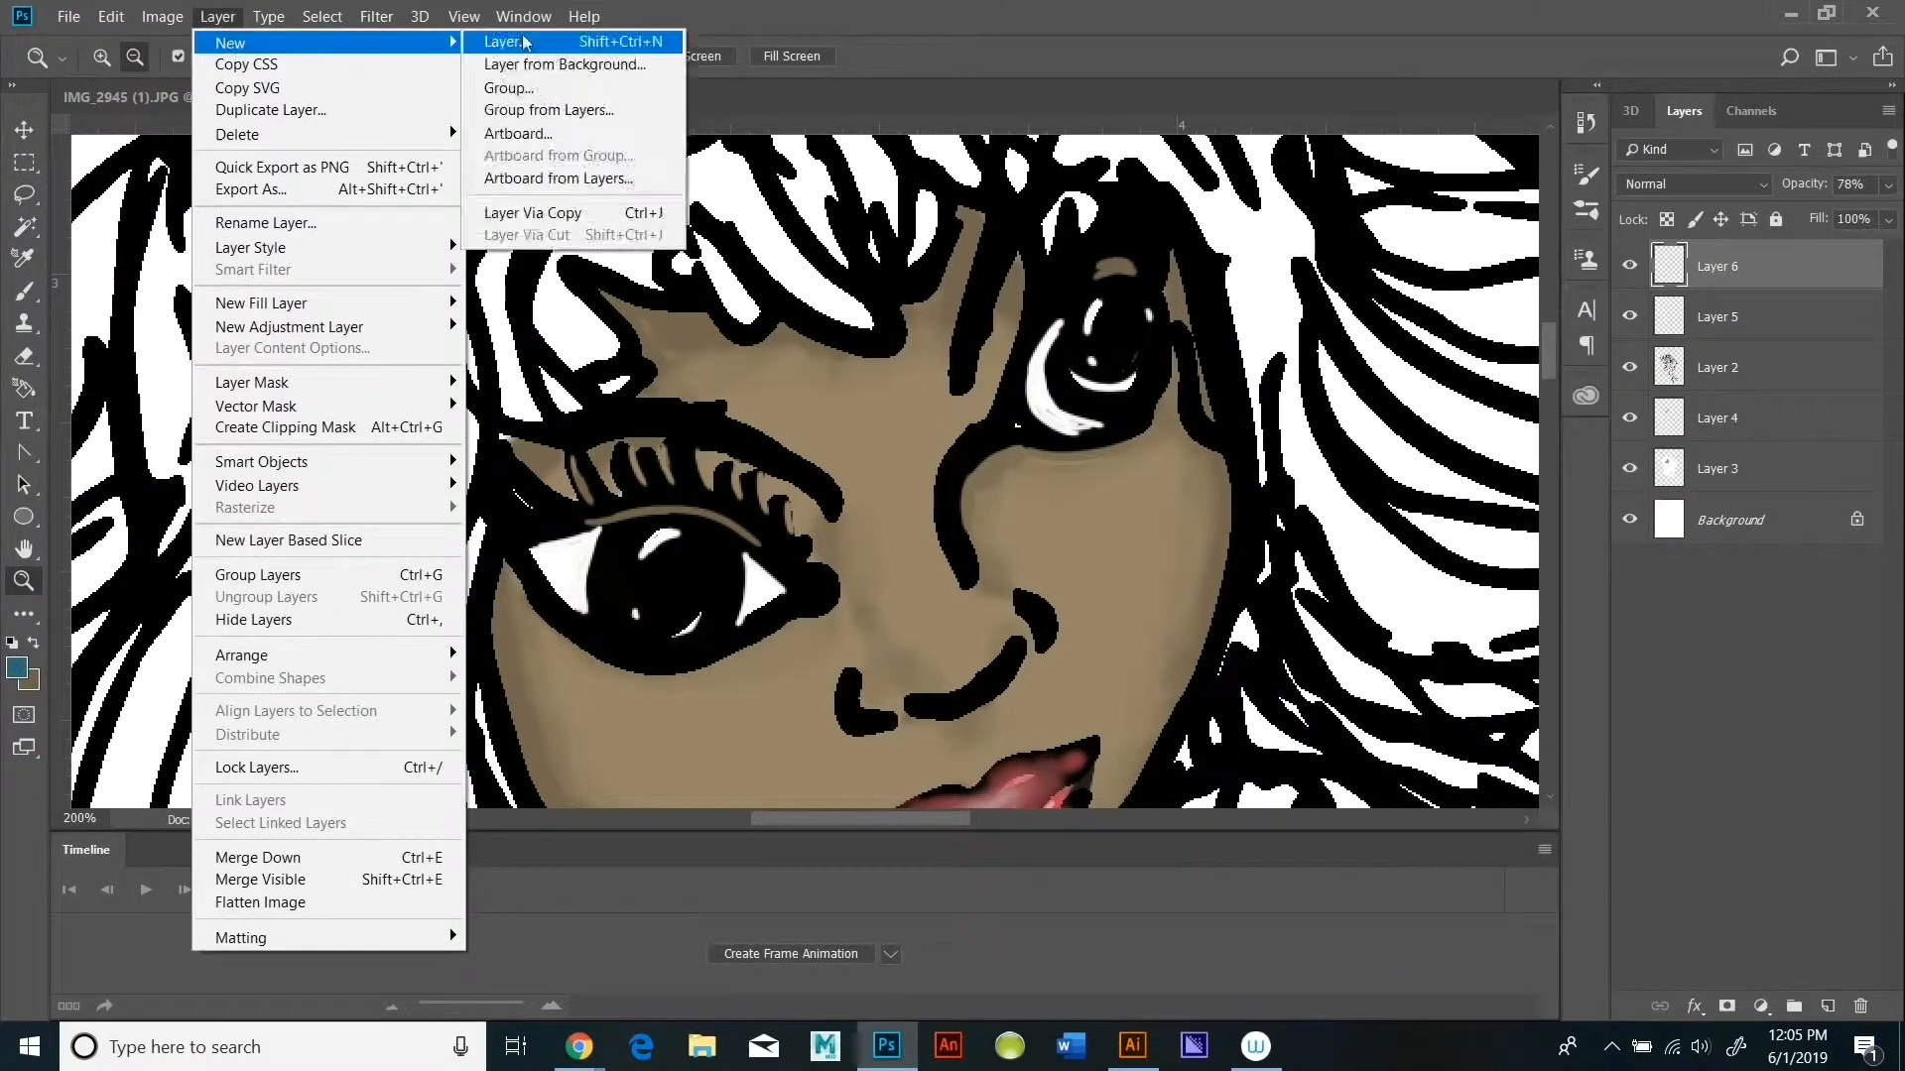
click(521, 41)
click(1147, 289)
drag(1748, 268, 1734, 439)
click(1630, 266)
click(1630, 317)
click(1630, 368)
click(1630, 368)
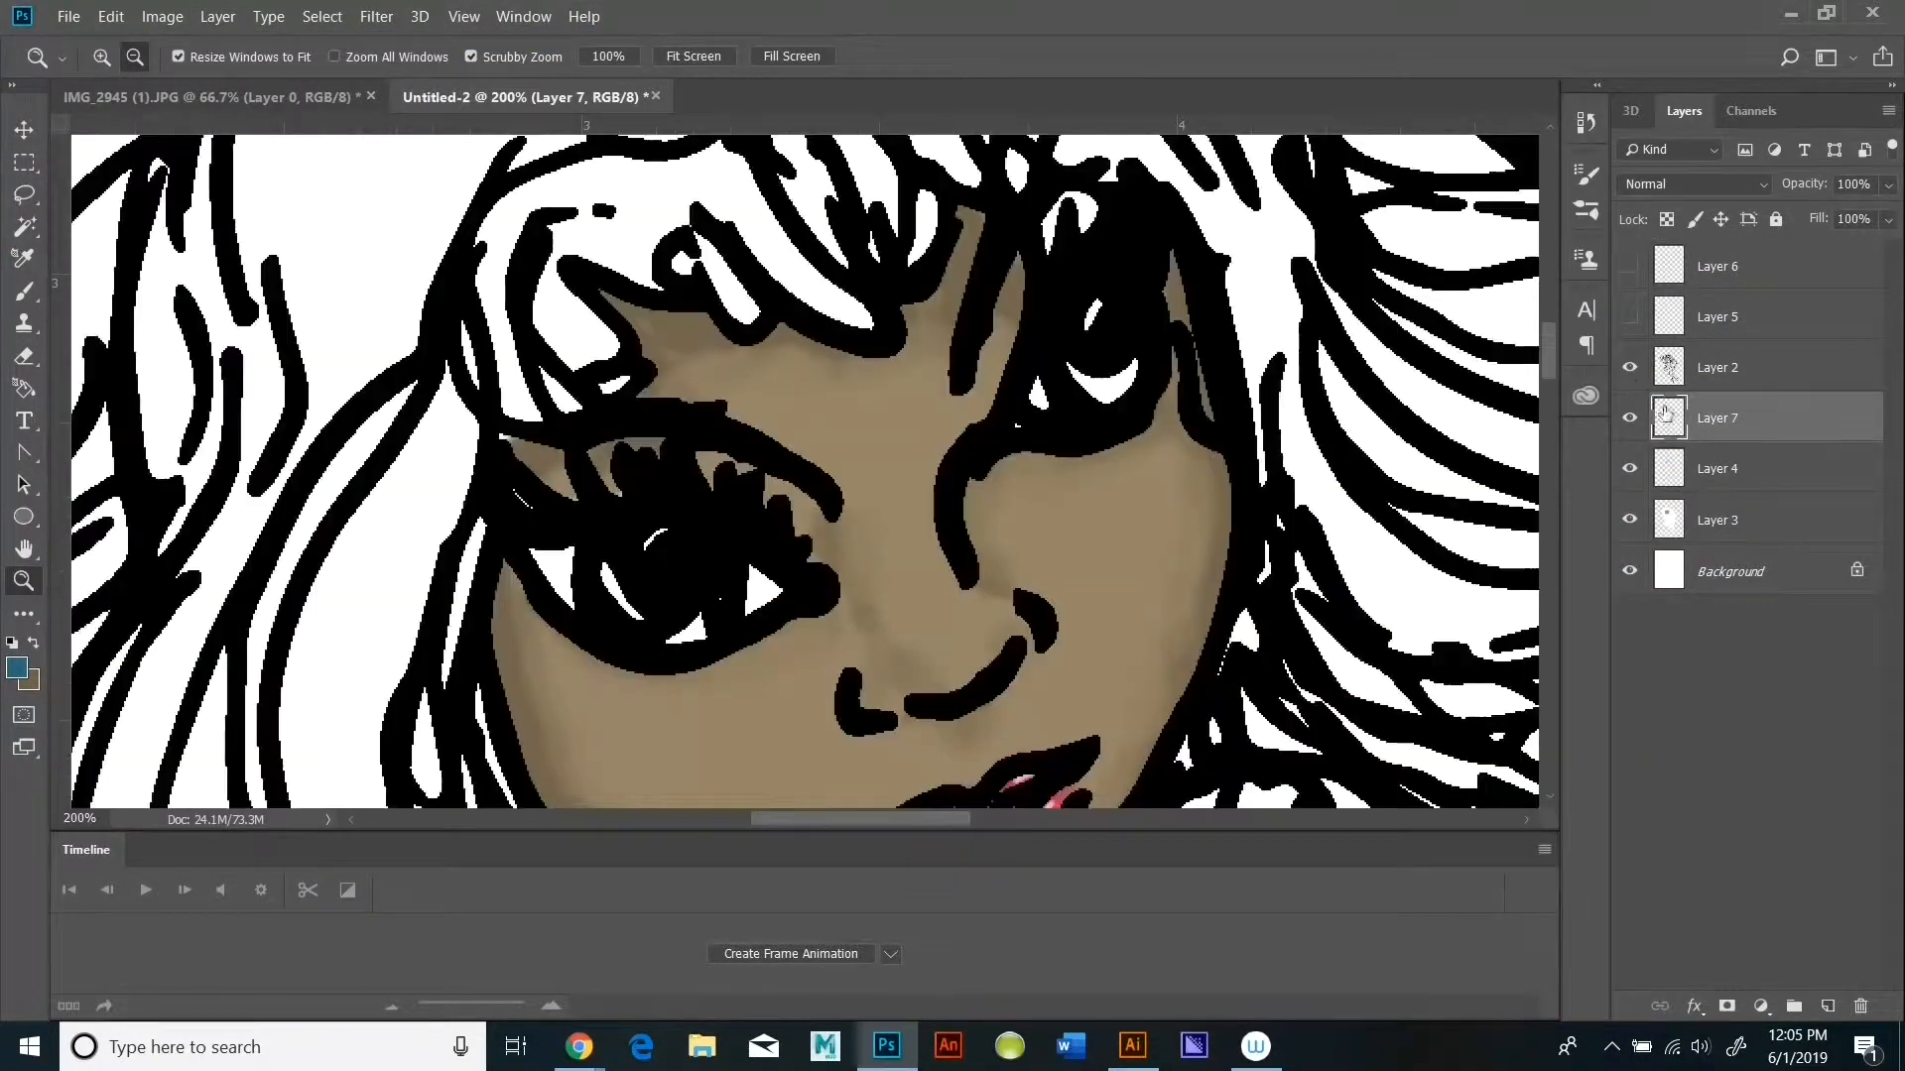
click(1630, 316)
click(1630, 266)
Step: Set the brush to 18 px and paint the lower crescent of the smaller eye's iris blue at 43% opacity
click(23, 291)
click(131, 58)
drag(147, 137, 153, 137)
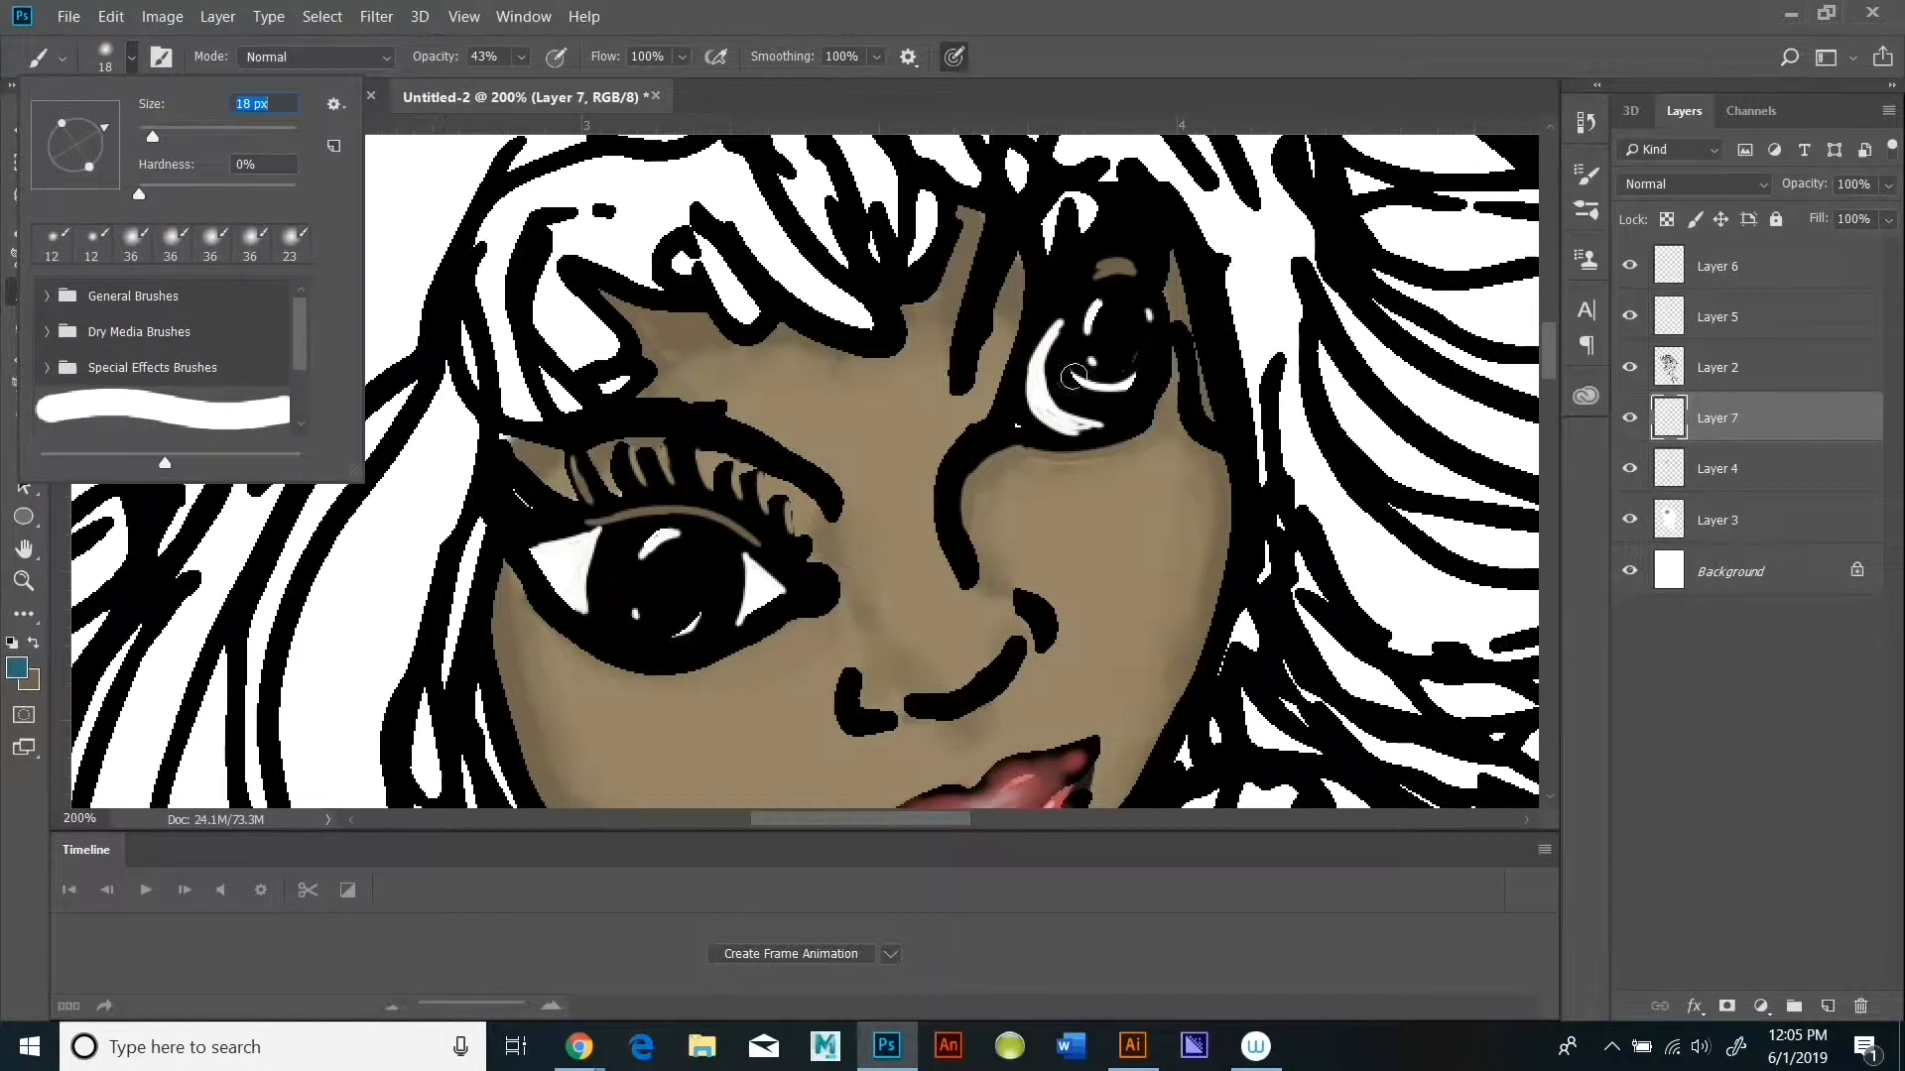
drag(1074, 377, 1136, 381)
Step: Raise the brush opacity to 100% and try blue over the larger eye's upper highlight on Layer 5
drag(520, 57, 633, 106)
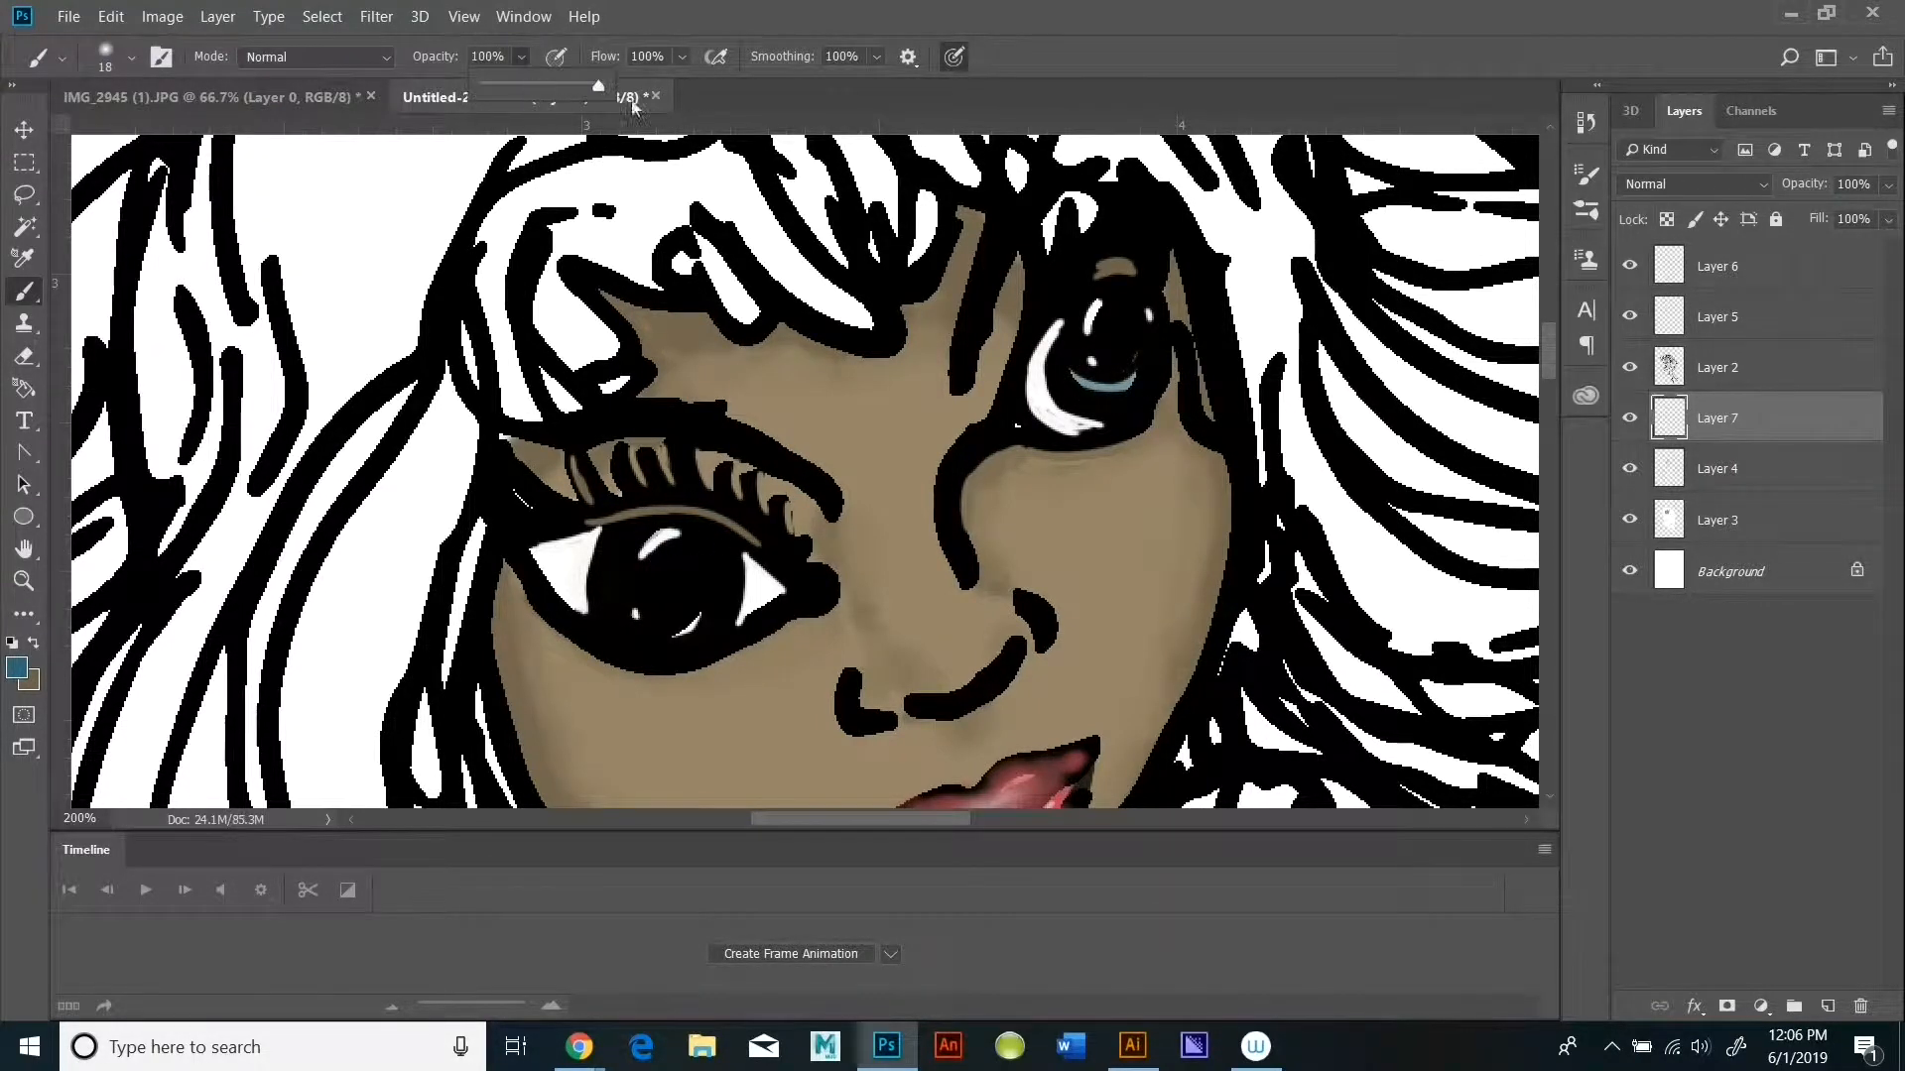
click(1677, 305)
drag(643, 544, 679, 536)
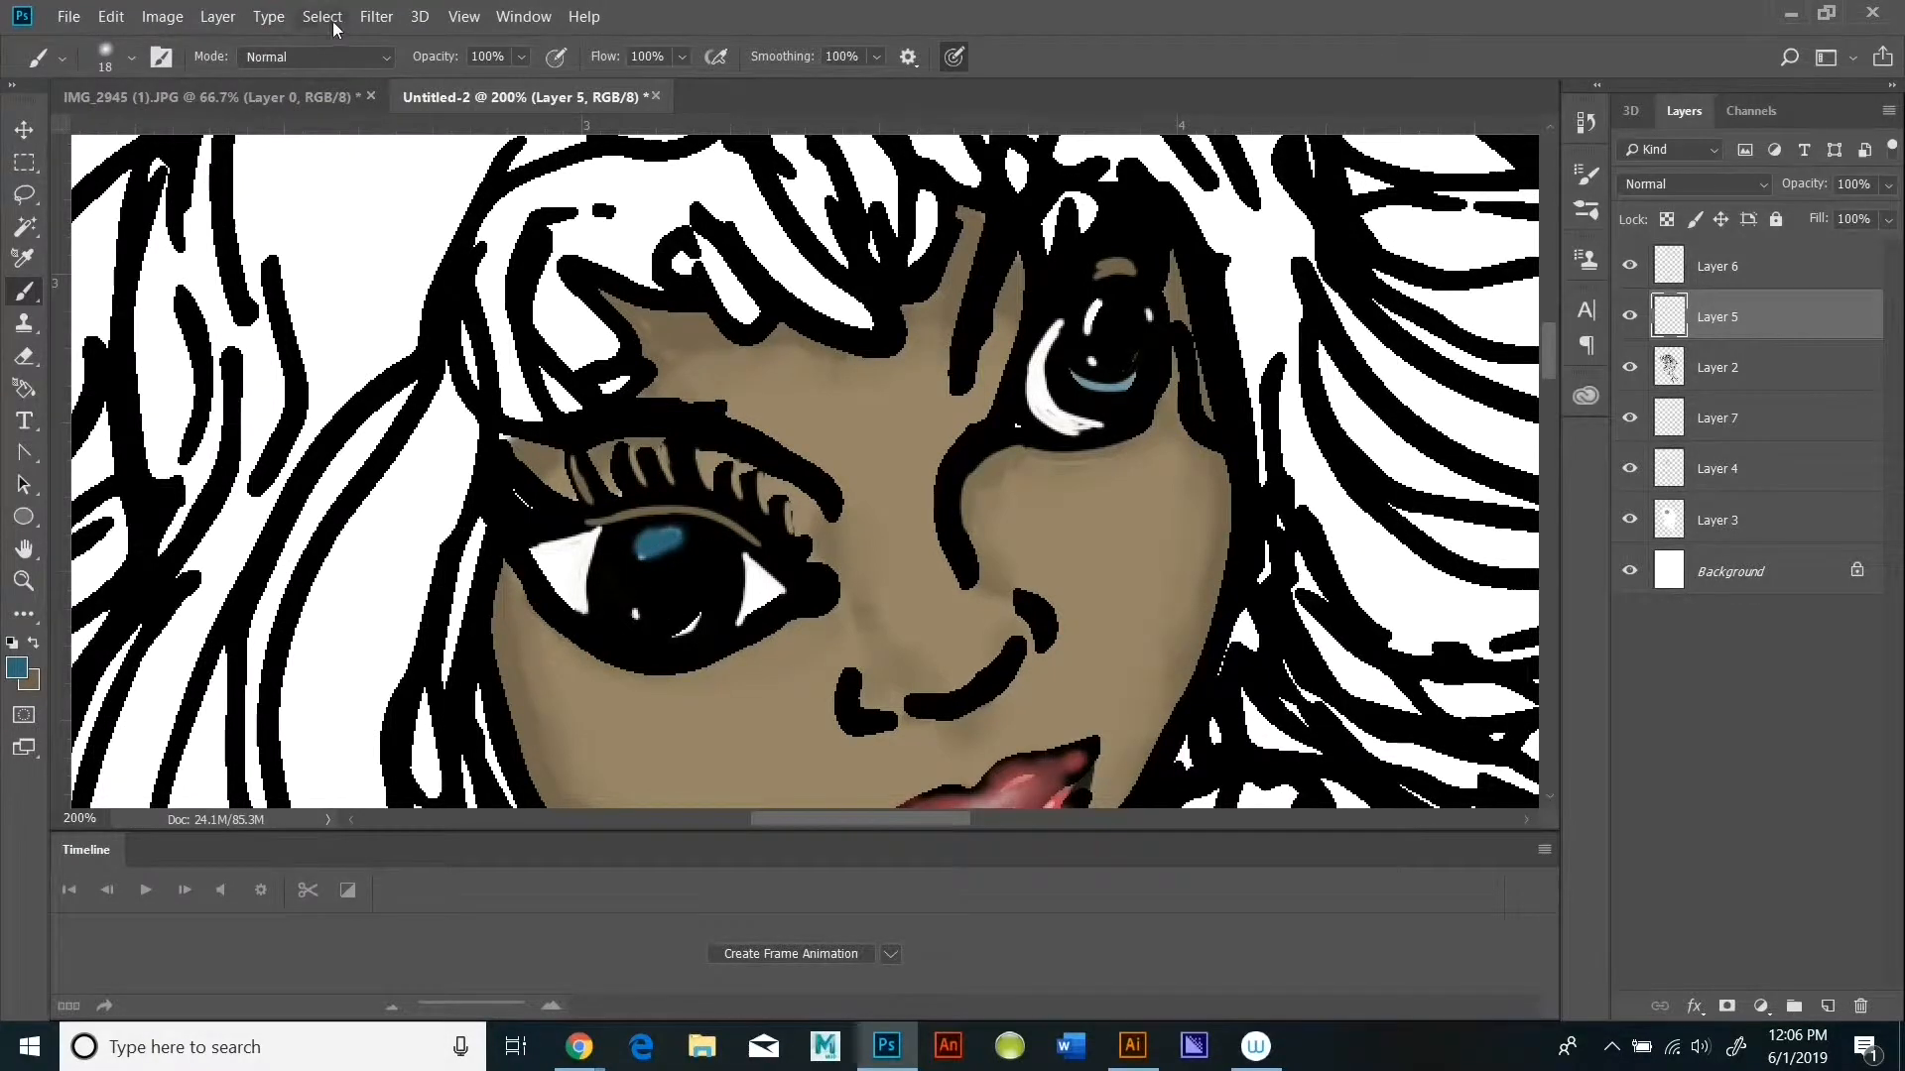
Step: Undo the blue strokes on the larger eye's highlight
click(113, 18)
click(159, 87)
click(121, 18)
click(164, 90)
click(117, 18)
click(158, 88)
Step: Set the brush to 100% hardness and 10 px and paint the larger eye's iris reflections blue
click(130, 58)
drag(141, 195, 305, 209)
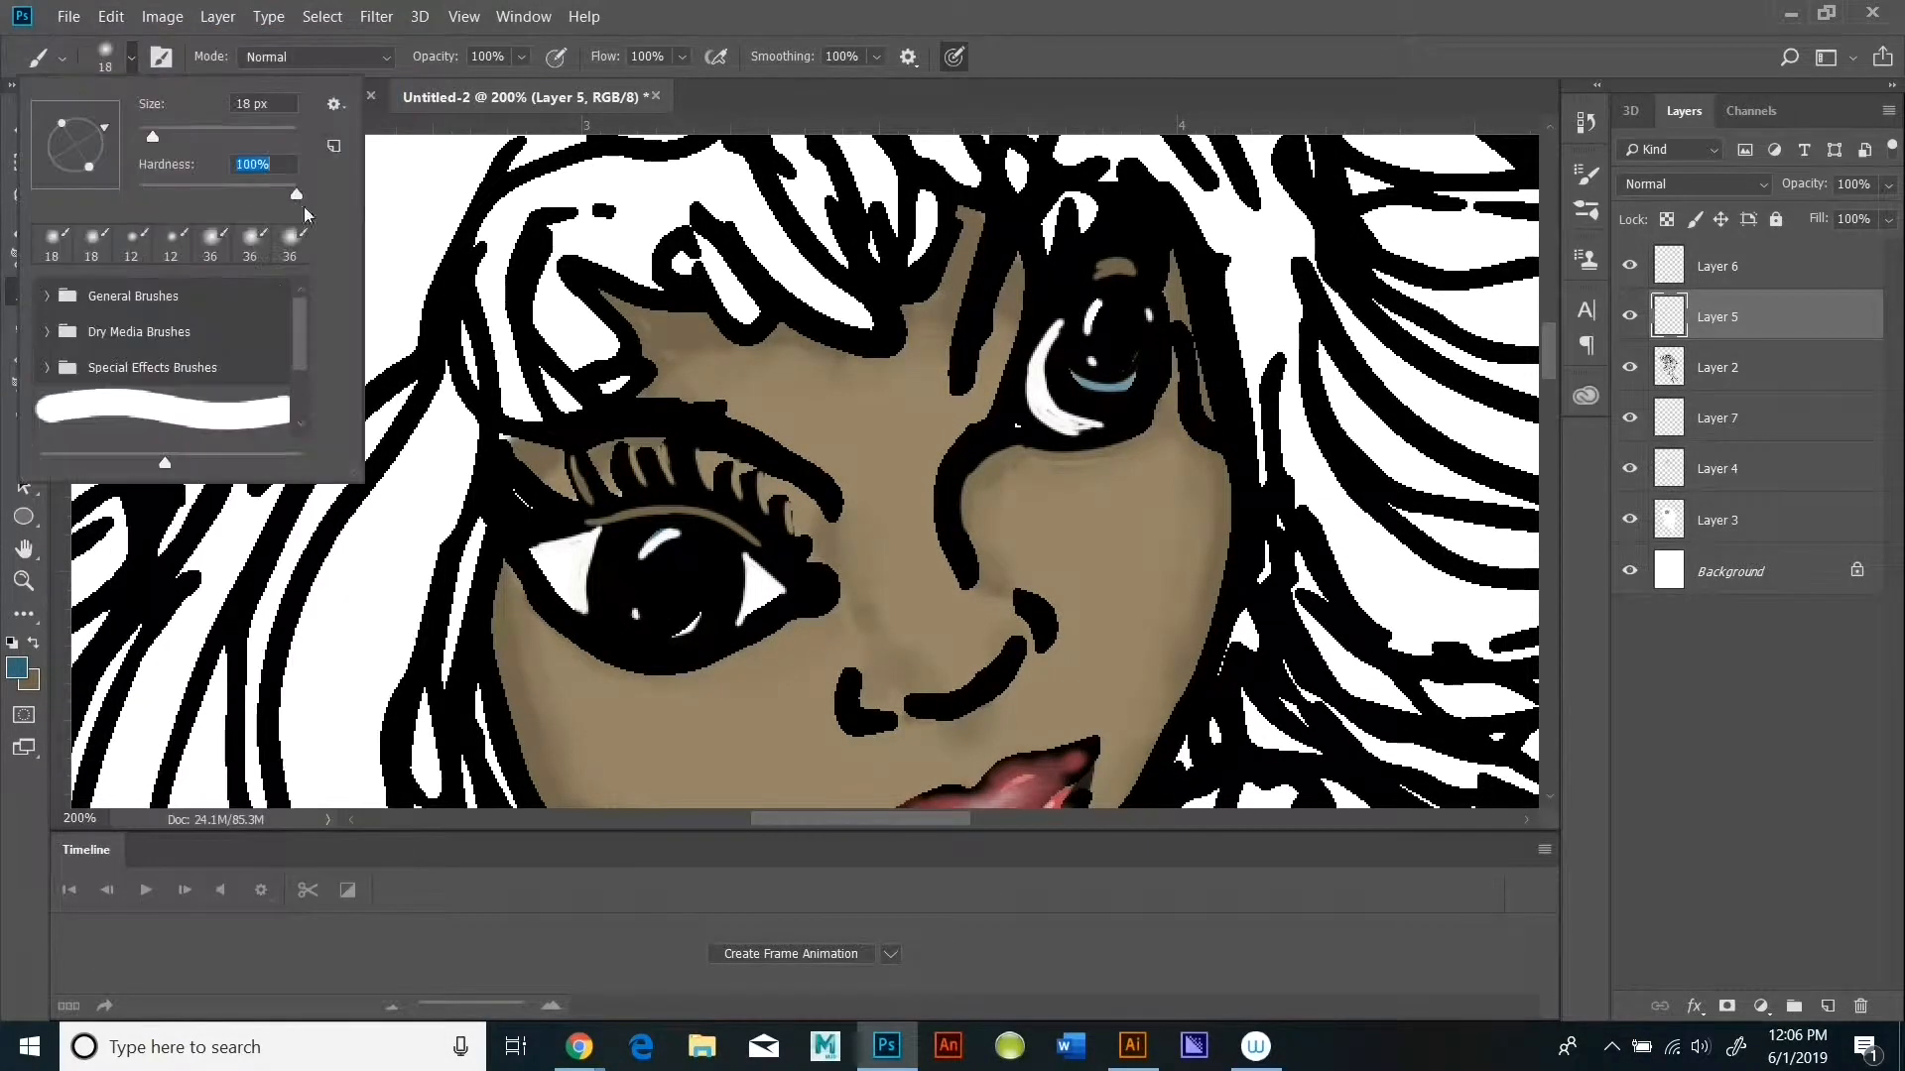
drag(152, 137, 147, 139)
click(634, 458)
mouse_move(674, 537)
mouse_down()
mouse_move(643, 555)
mouse_move(643, 619)
mouse_up()
drag(700, 615, 684, 630)
Step: Switch to black and trim the larger eye's blue reflections down to thin curved lines
click(17, 668)
click(1254, 724)
click(1807, 397)
drag(645, 559, 685, 548)
mouse_move(680, 532)
mouse_down()
mouse_move(638, 547)
mouse_move(654, 543)
mouse_up()
drag(633, 610, 643, 619)
drag(698, 613, 691, 623)
Step: Sample the white of the eye and dab small white highlights onto the larger eye's iris
click(17, 668)
click(573, 550)
click(1806, 396)
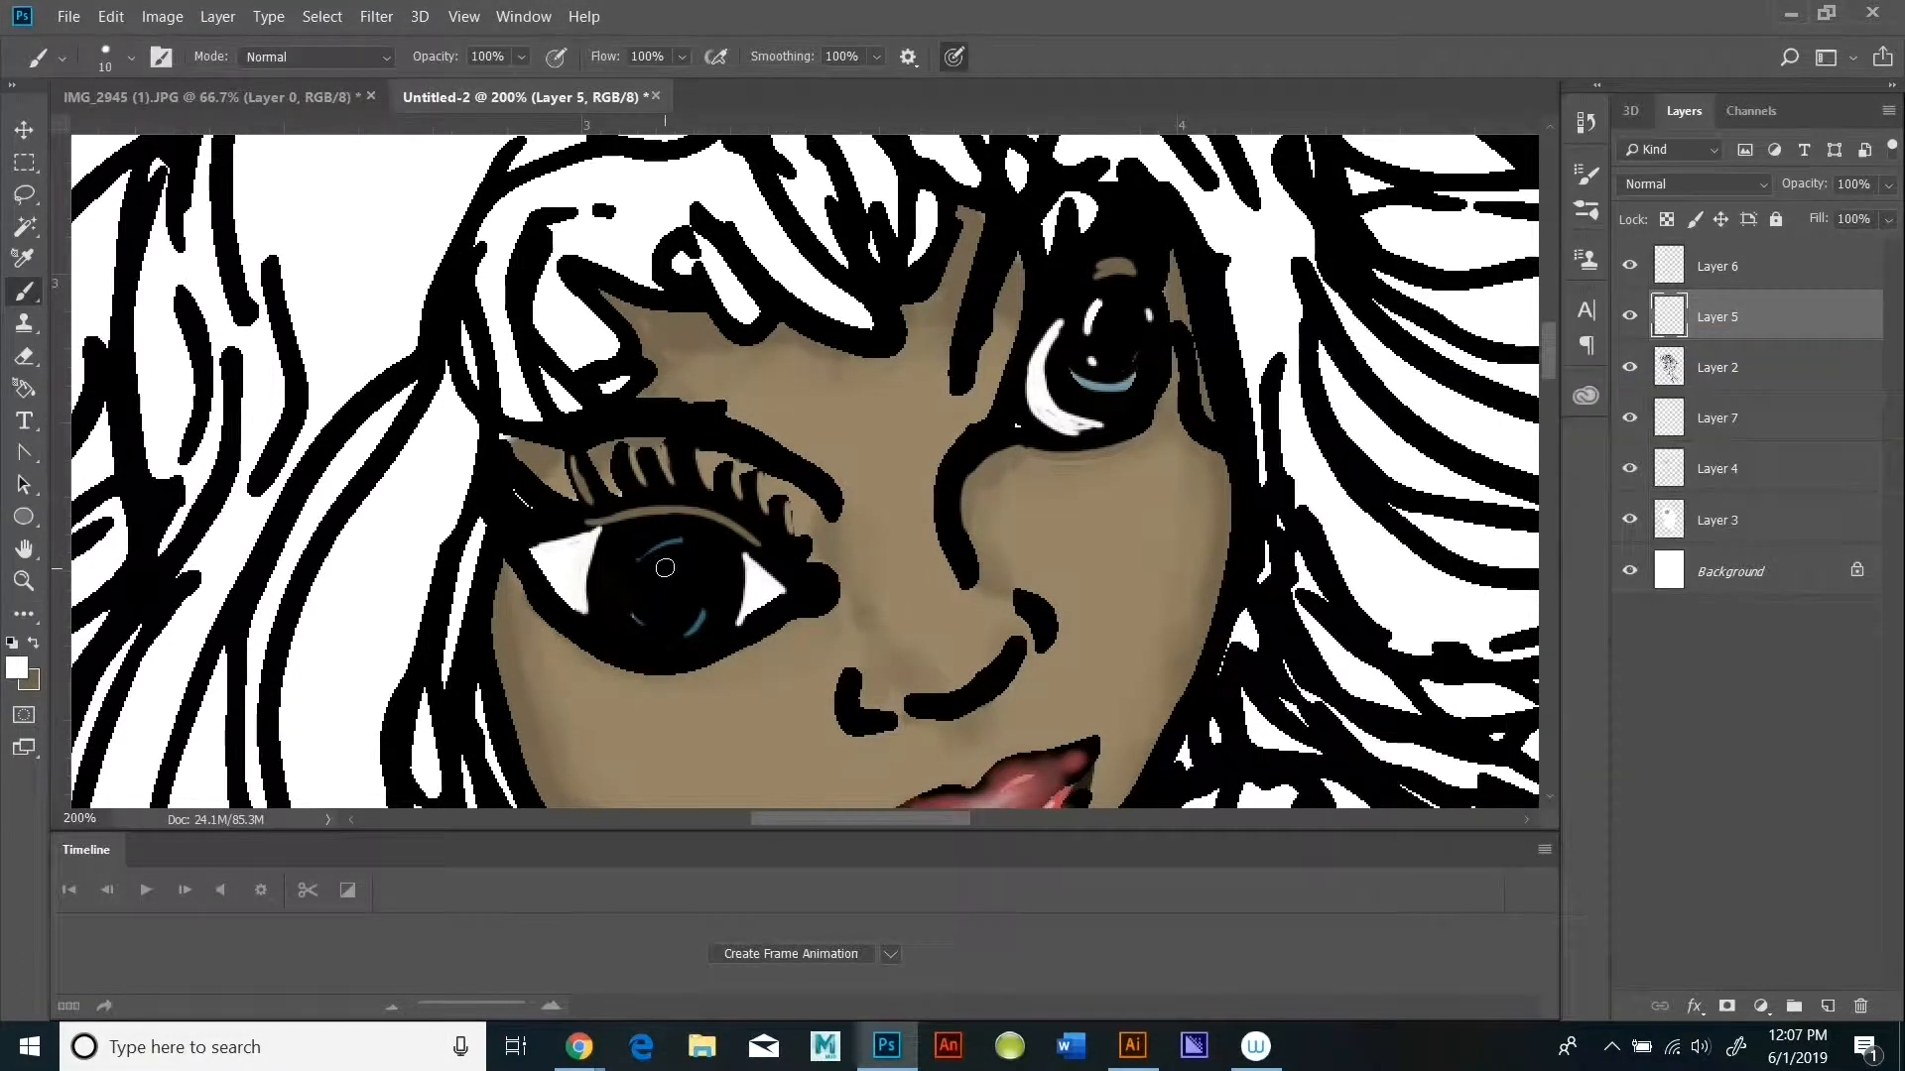
click(658, 613)
Step: Sample the blue from the larger eye and paint it over the smaller eye's crescent and side highlight
click(17, 668)
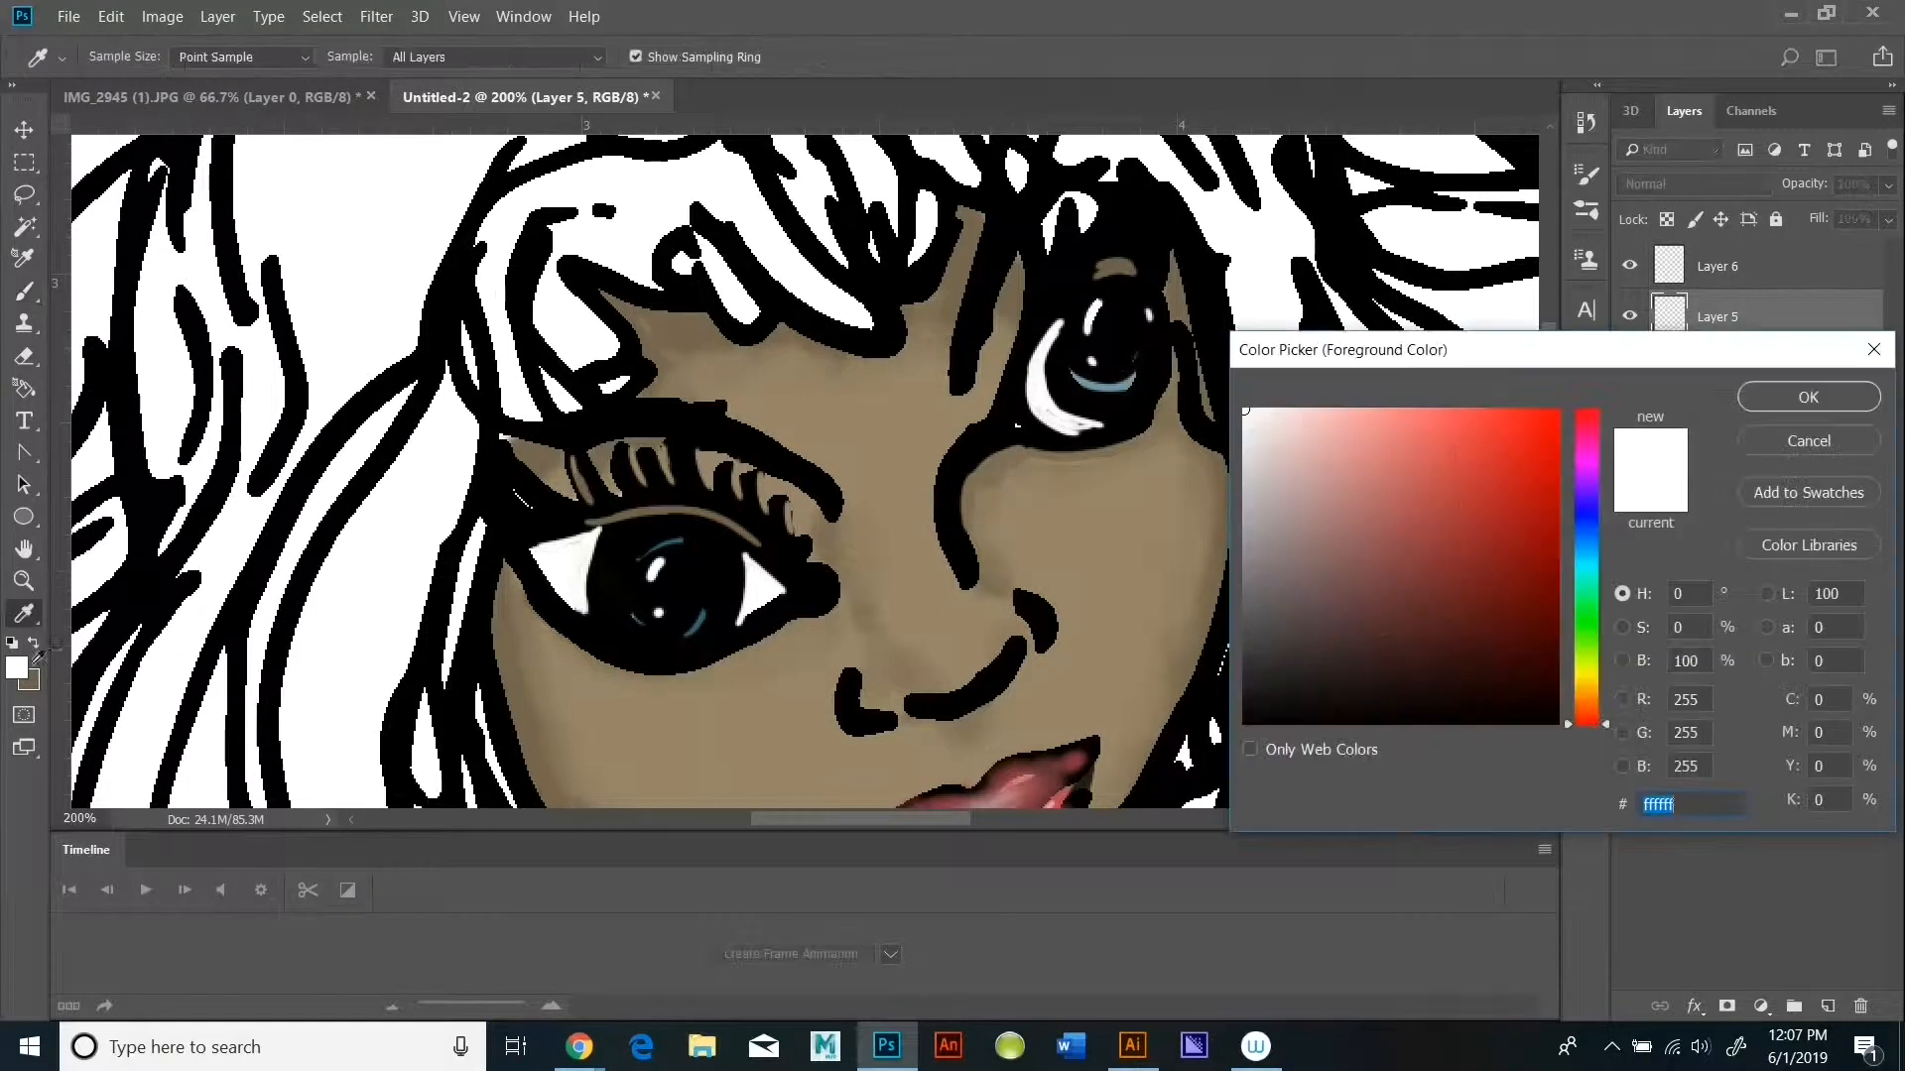
click(697, 622)
click(1806, 397)
drag(1076, 372, 1133, 384)
mouse_move(1151, 318)
mouse_down()
mouse_move(1146, 339)
mouse_move(1138, 323)
mouse_up()
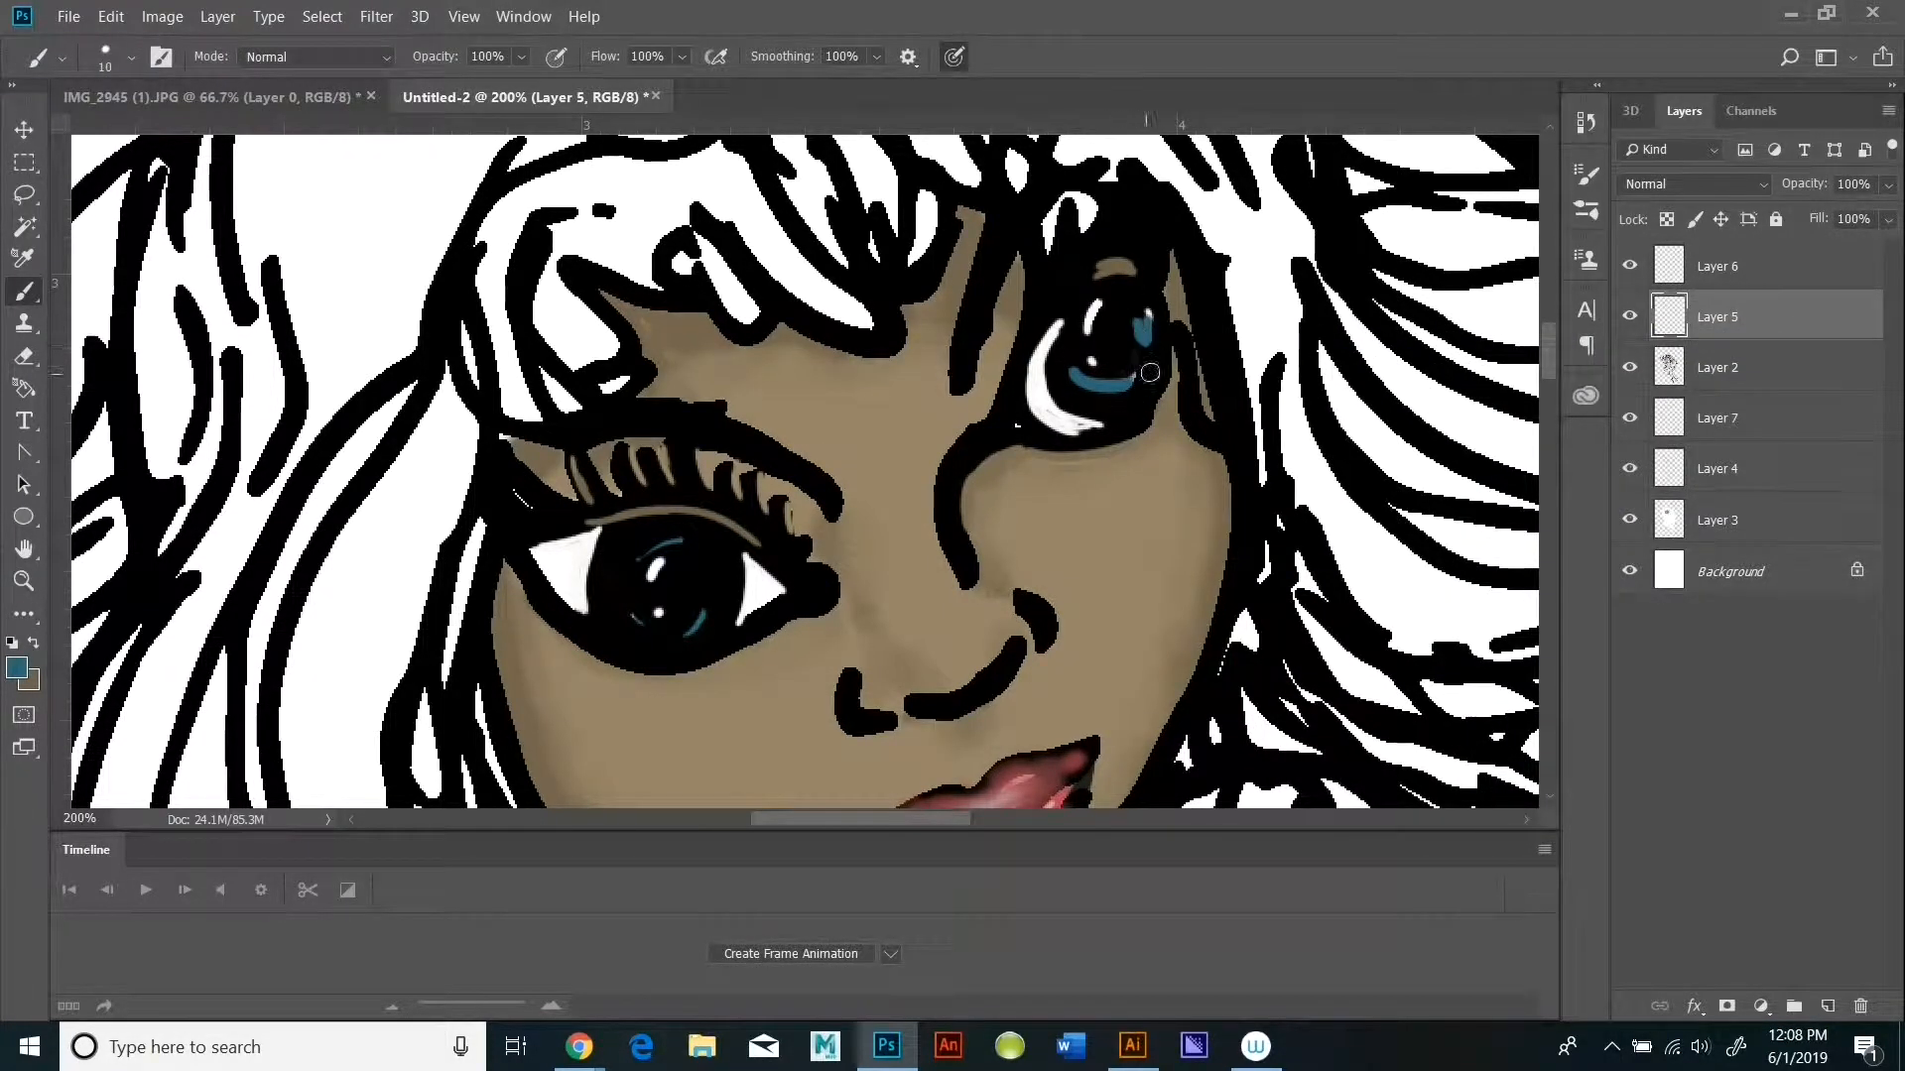
Step: Slim down the smaller eye's blue accents and add near-white highlights to its iris
click(17, 668)
click(1249, 416)
click(1772, 394)
key(b)
drag(1139, 363, 1086, 369)
click(17, 668)
click(1245, 415)
click(1806, 396)
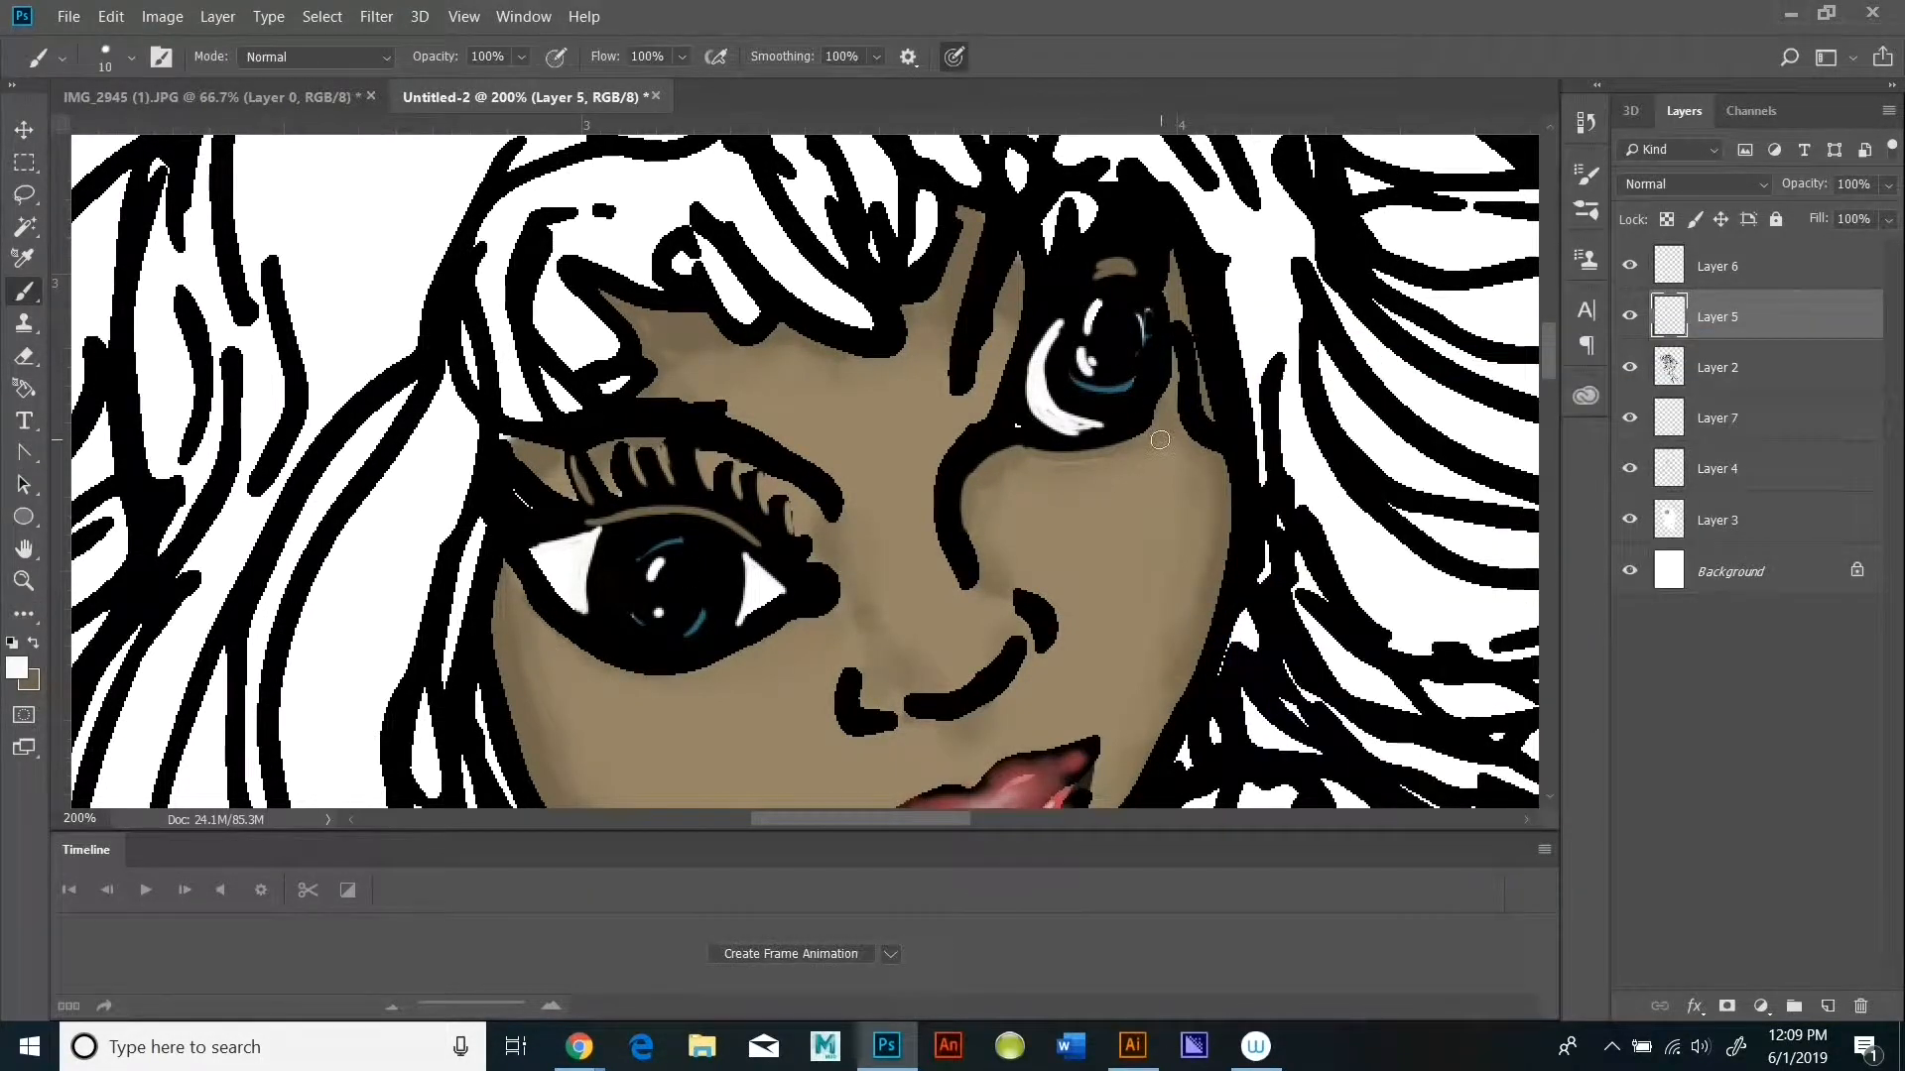
Step: Sample the skin tones on either side of the nose bridge line and paint over its edges to thin it
click(17, 665)
click(898, 466)
click(1806, 395)
drag(948, 449, 958, 589)
click(18, 666)
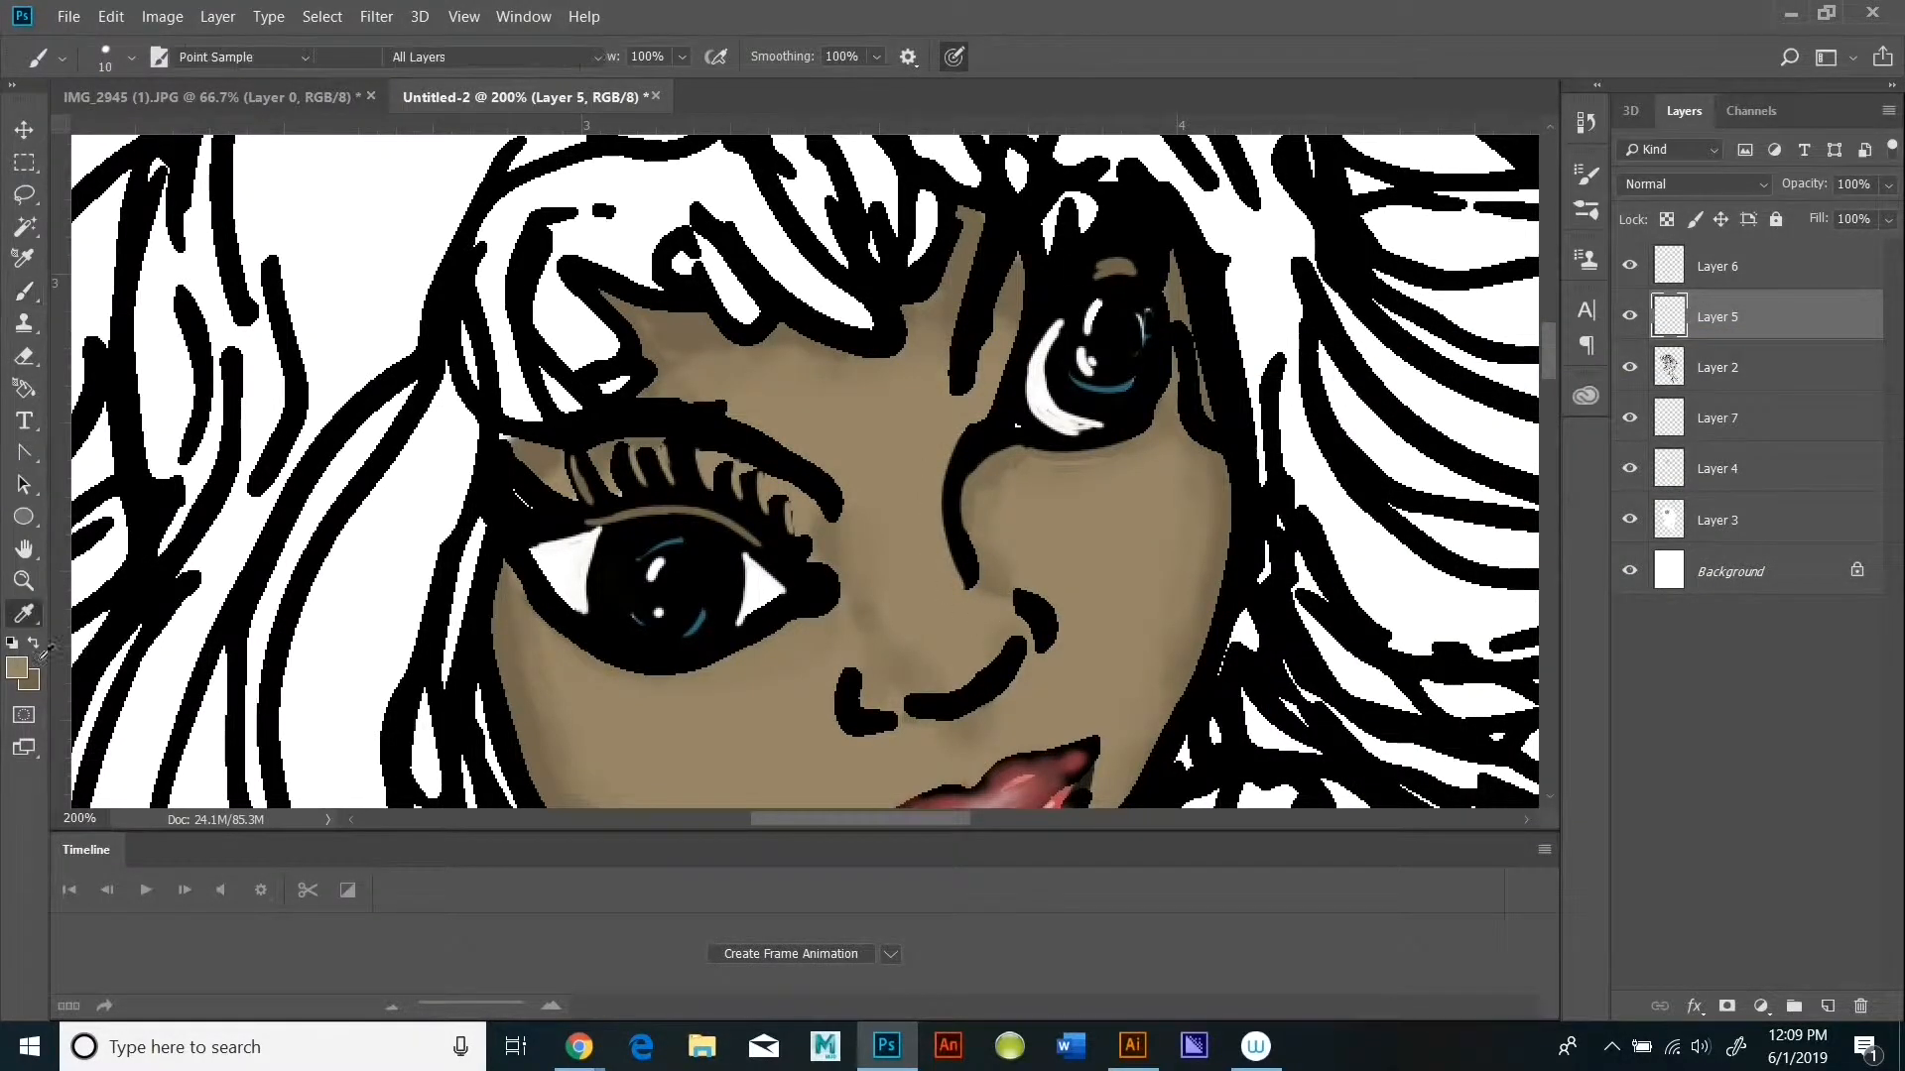
click(992, 515)
click(1806, 396)
mouse_move(965, 496)
mouse_down()
mouse_move(988, 588)
mouse_move(949, 681)
mouse_up()
Step: Pick a lighter tan, set the brush hardness to 0% and paint a soft highlight on the nose tip
click(17, 668)
click(864, 392)
click(1805, 396)
click(17, 668)
click(1332, 486)
click(1806, 396)
click(22, 672)
click(1321, 441)
click(1806, 396)
click(131, 58)
drag(322, 191, 131, 206)
click(358, 652)
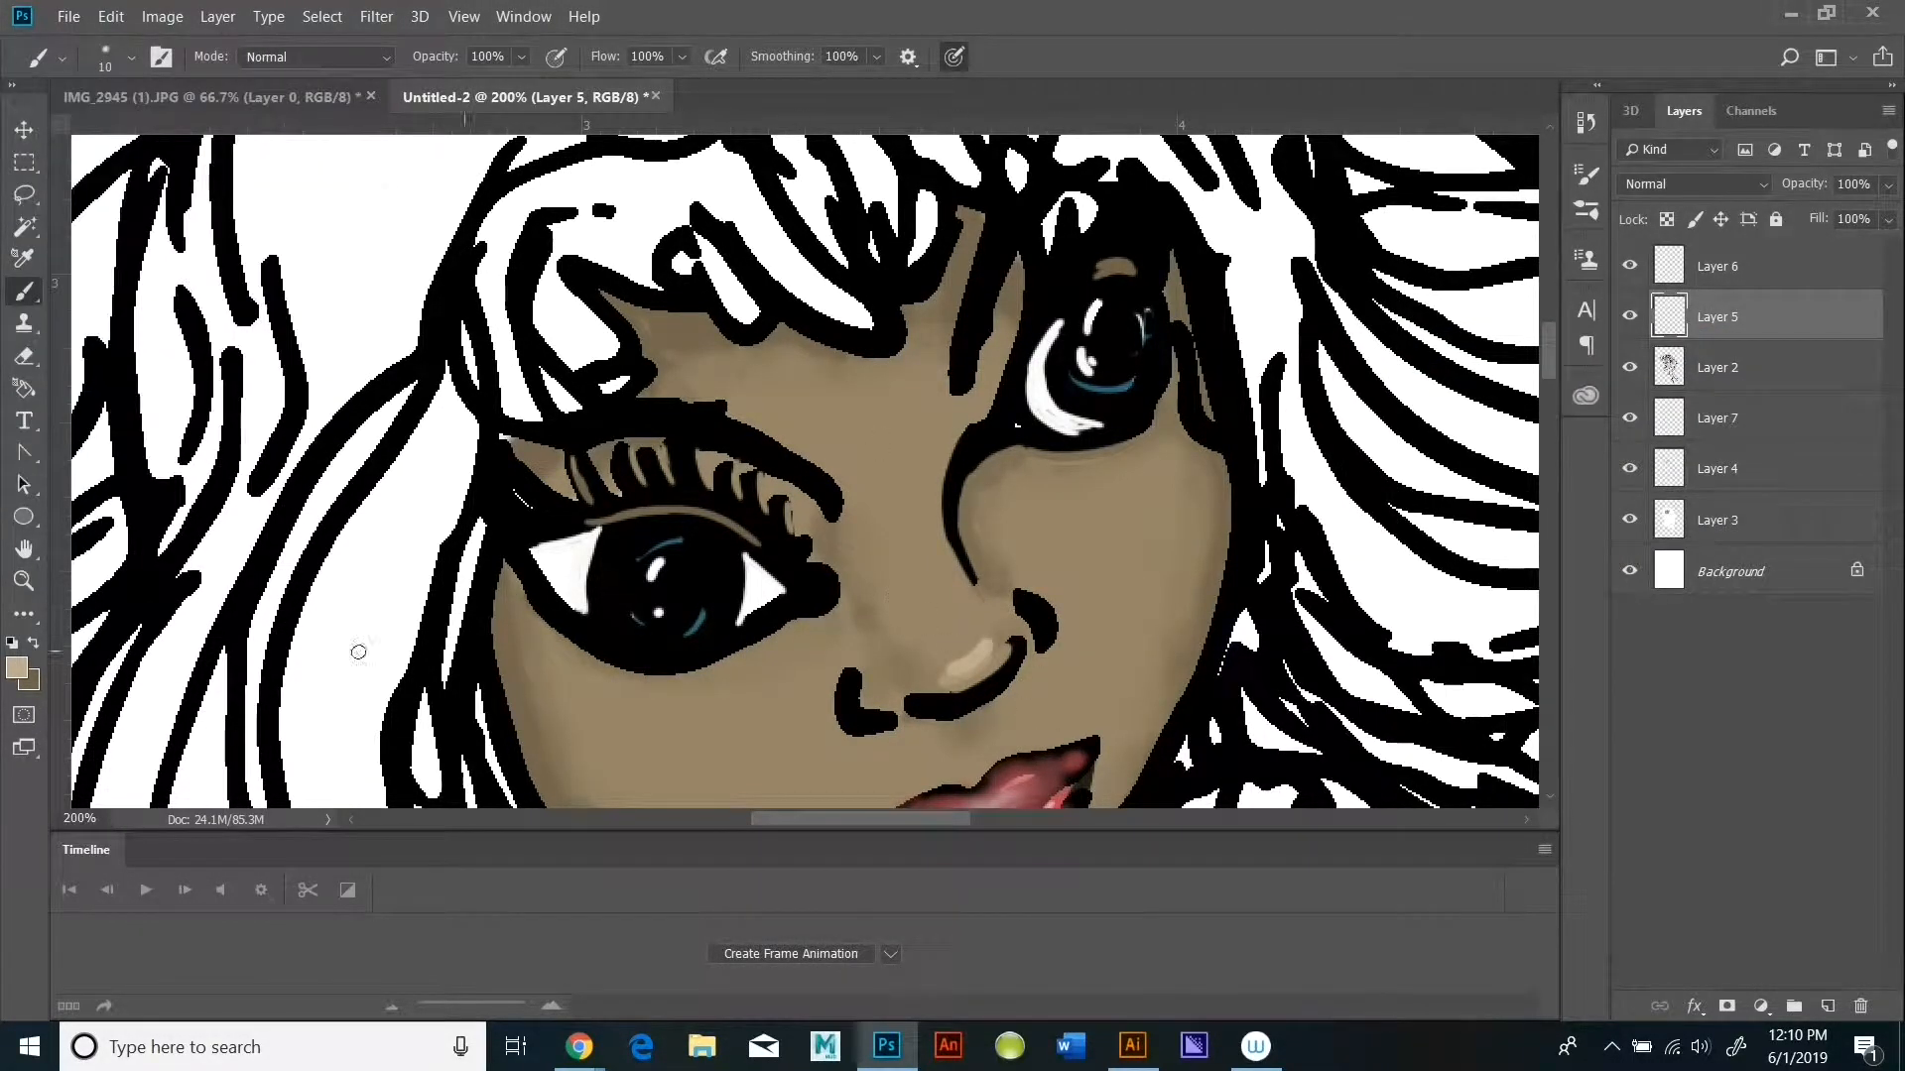
Step: Choose a darker tan, soften the nose tip highlight and stroke lightly down the nose bridge
click(17, 668)
click(1806, 395)
drag(982, 652, 949, 676)
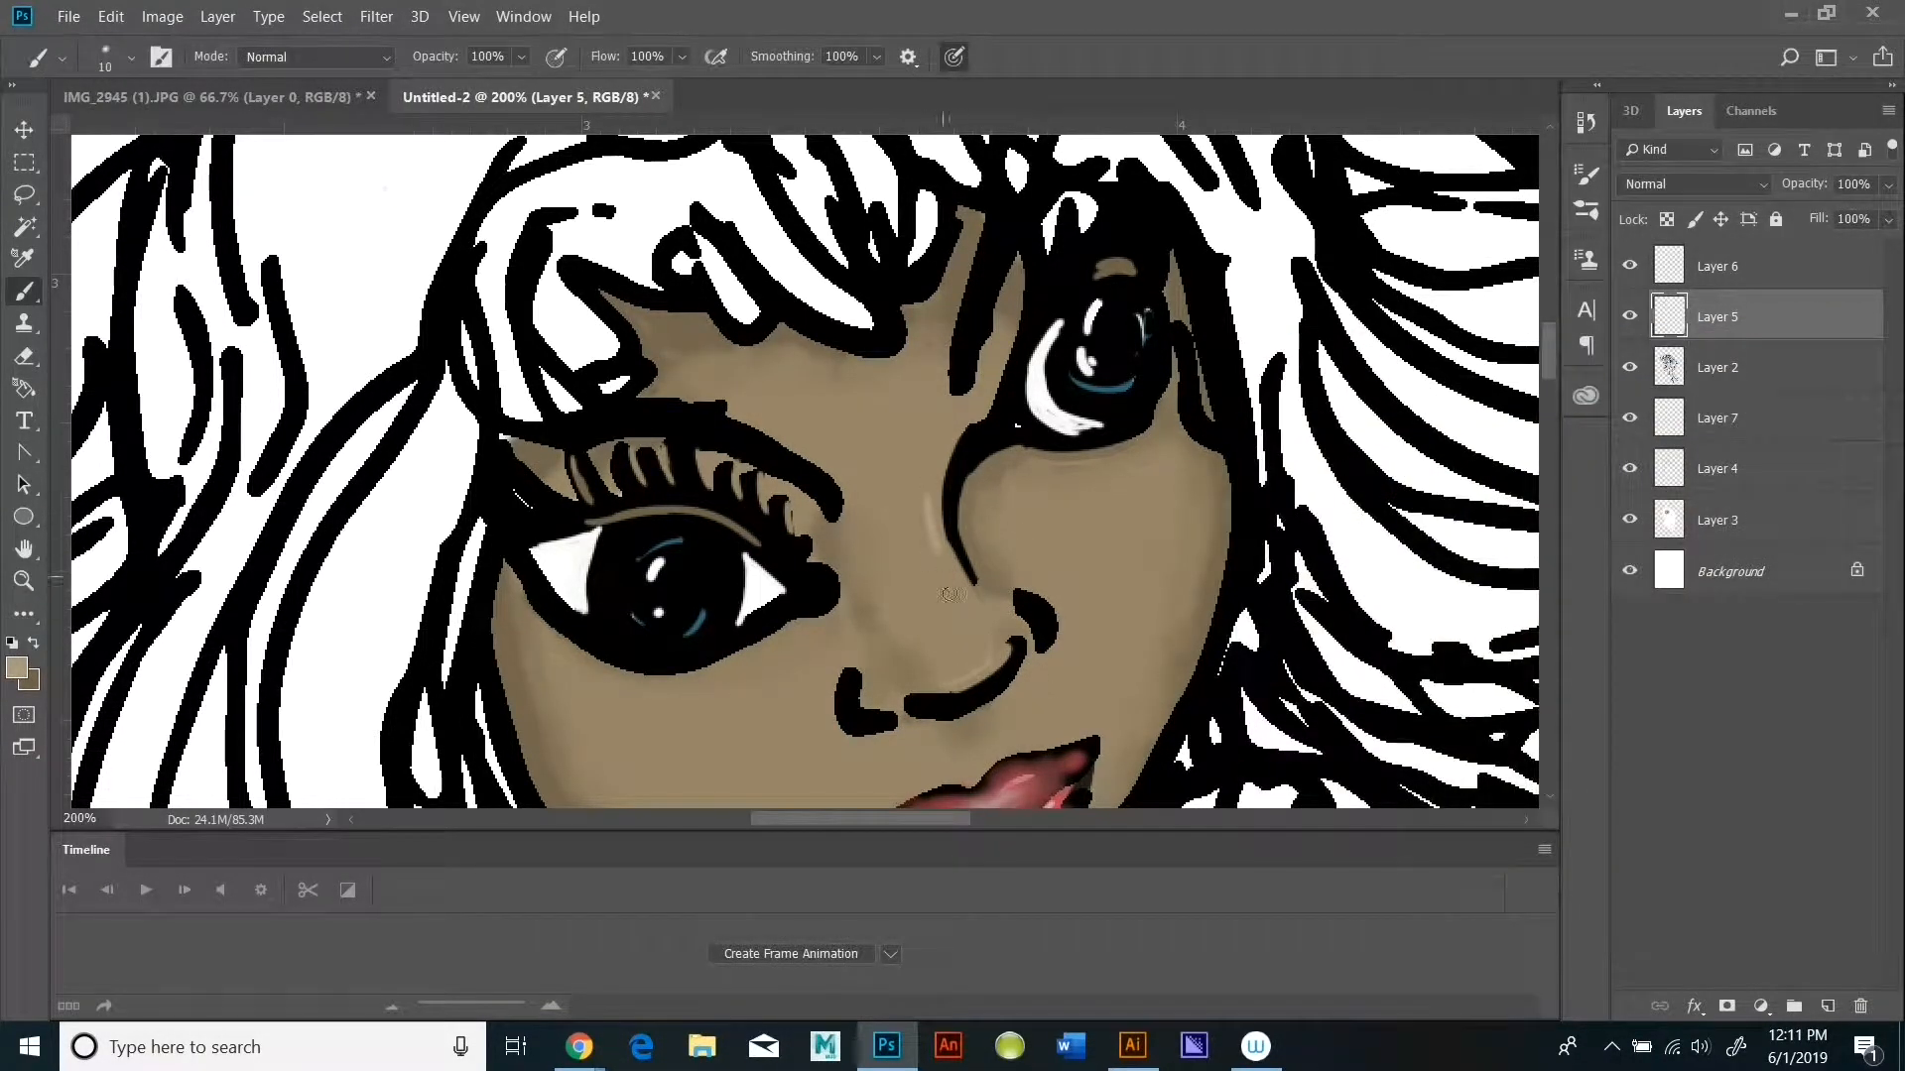
drag(951, 596, 948, 599)
Step: Paint a lighter tan streak down the nose bridge, then pick a darker tan and lower the brush opacity to 33%
click(17, 667)
click(1332, 493)
click(1805, 395)
click(17, 668)
click(1352, 524)
click(1806, 396)
key(3)
key(3)
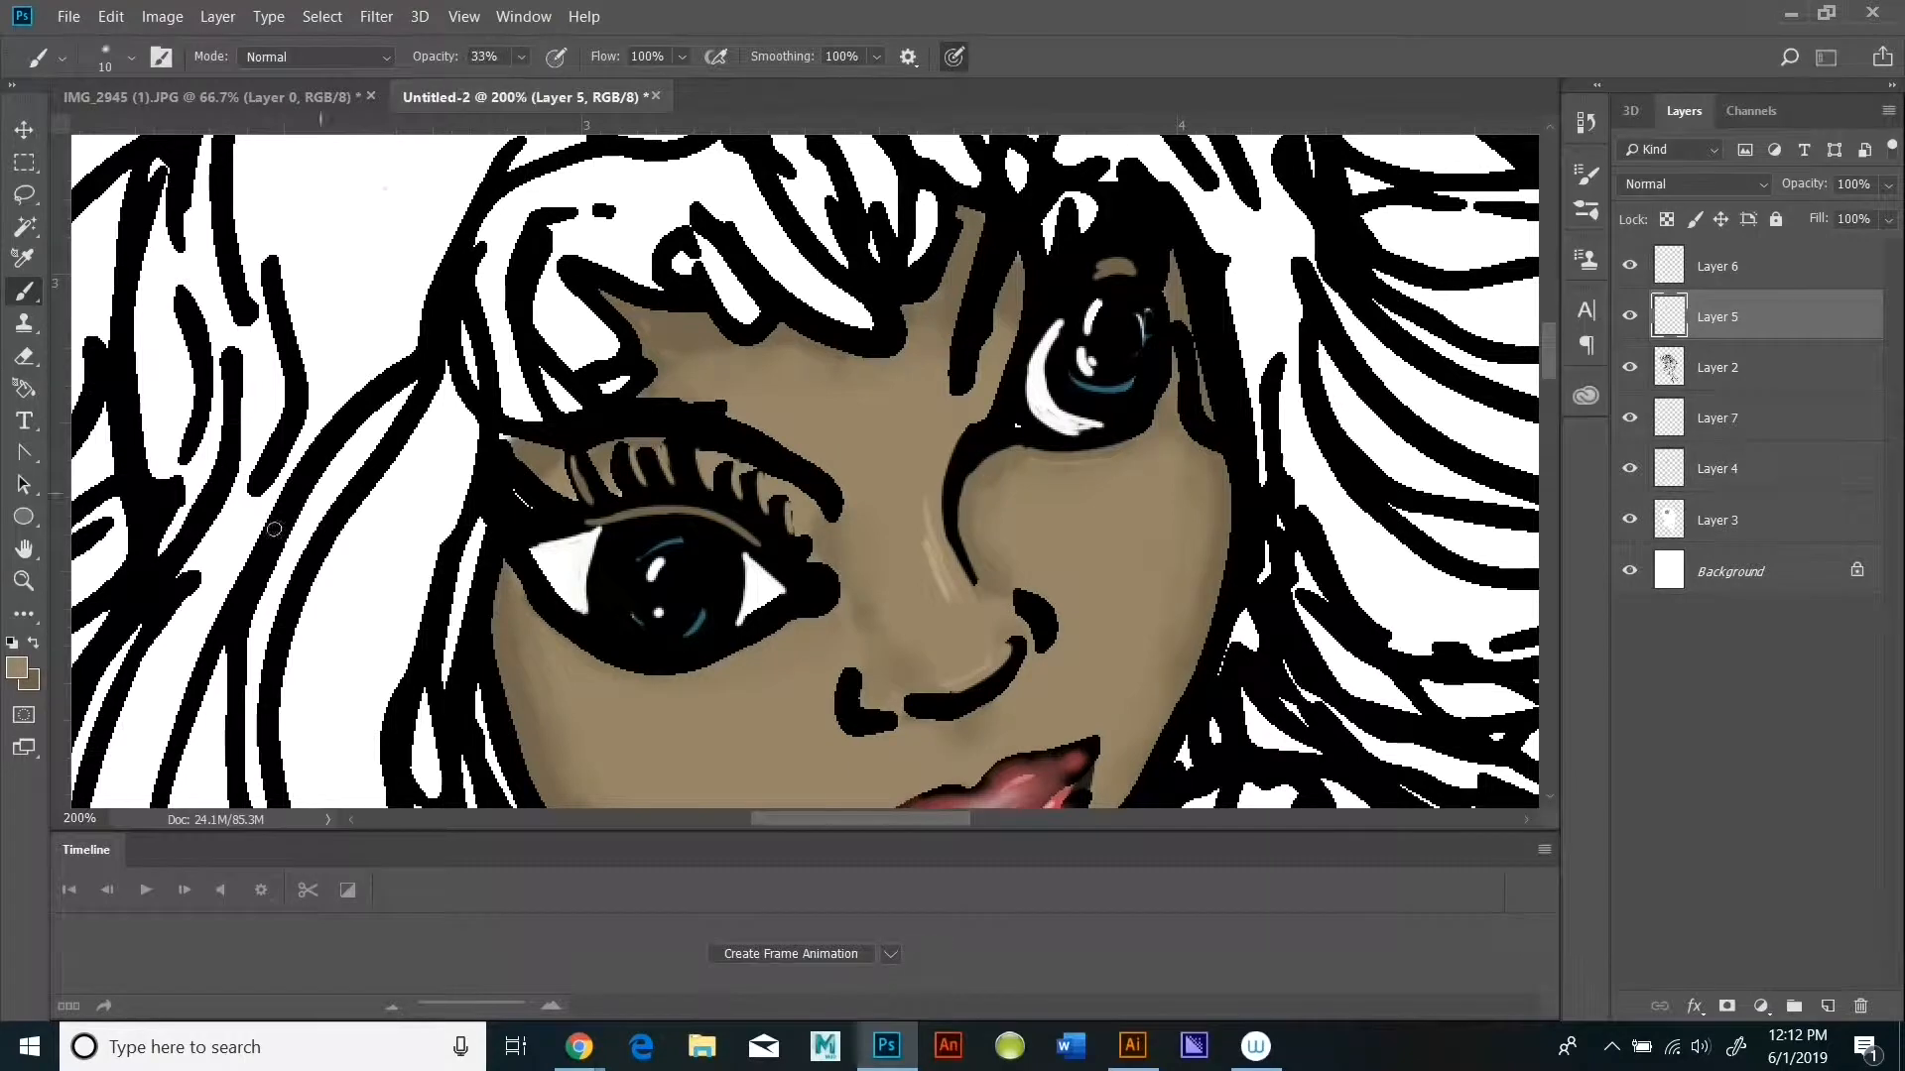
Step: Pick a lighter tan and softly build up the nose tip highlight, lowering the brush opacity to 22%
click(17, 667)
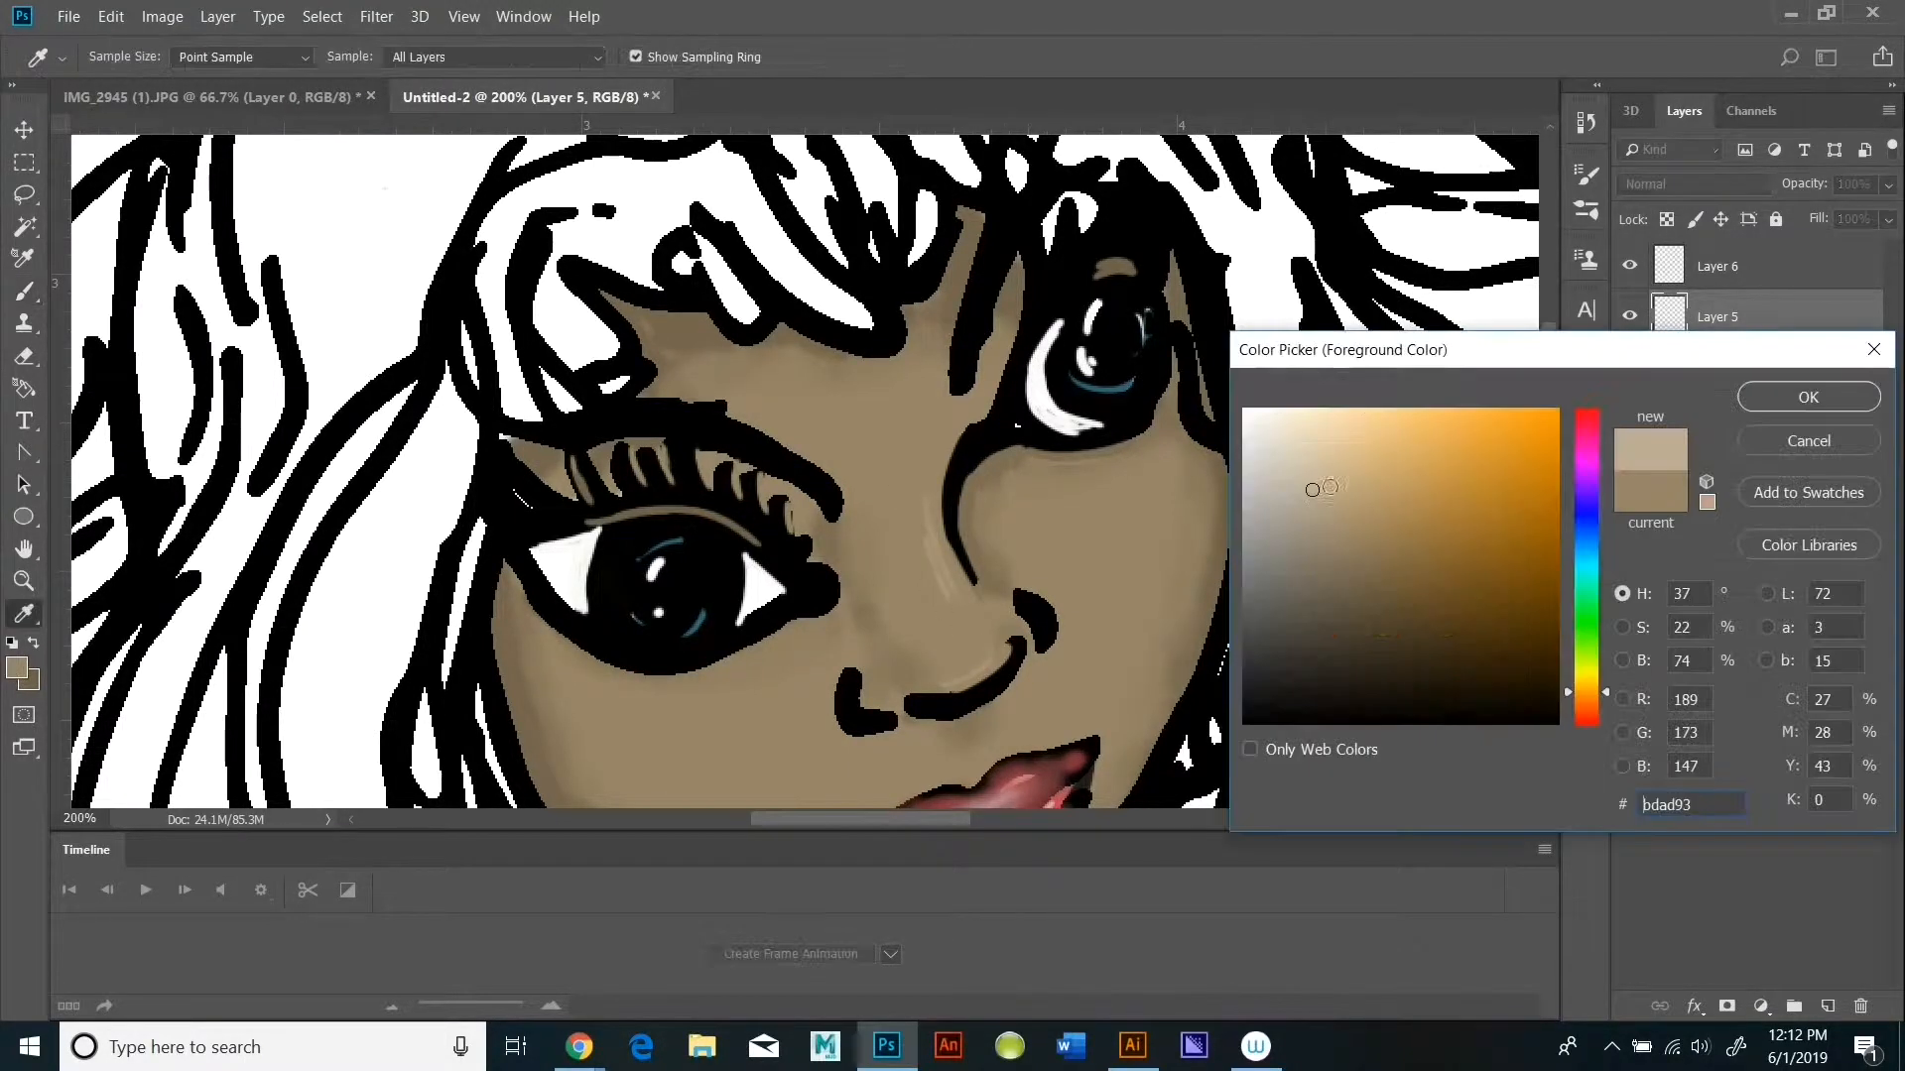
click(1340, 490)
click(1808, 392)
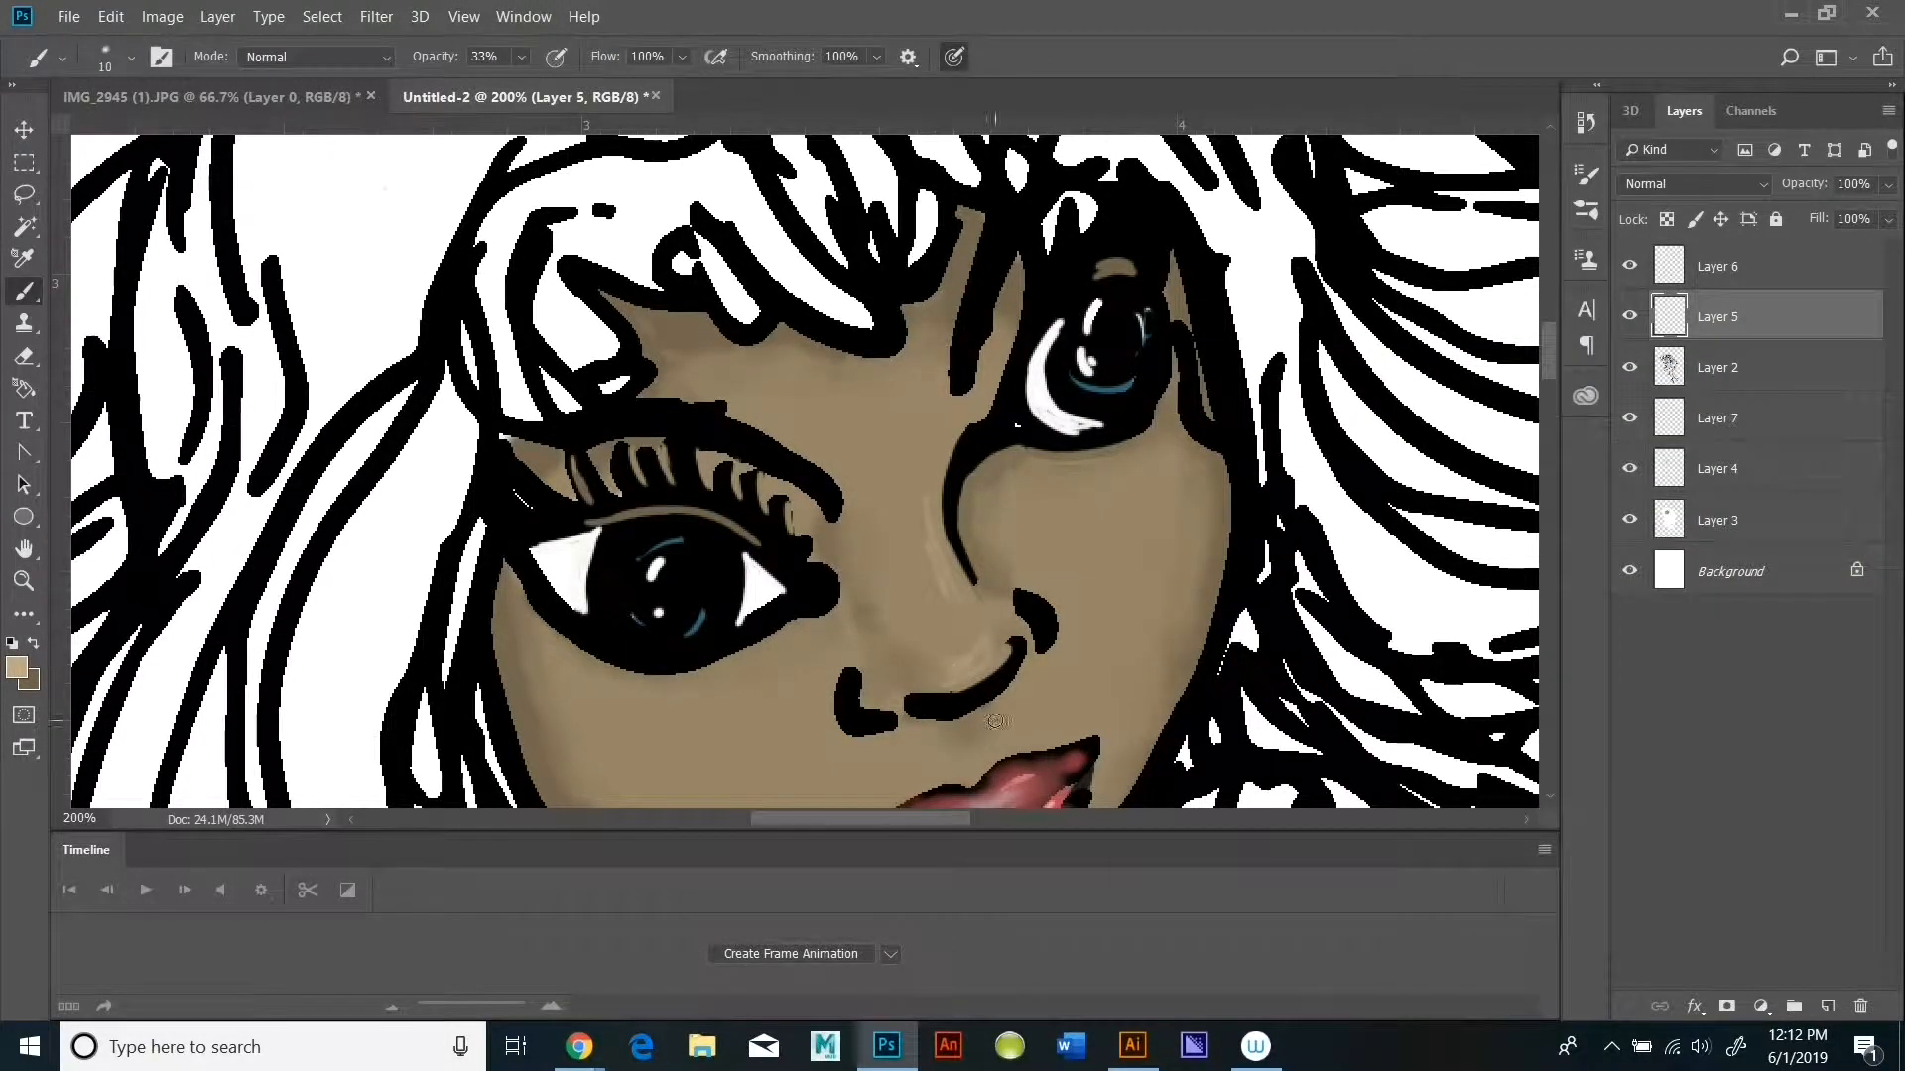
key(2)
key(2)
Step: Raise the brush opacity to 100%, pick 978466 and paint over the larger eye's inner corner and between its upper lashes
click(521, 57)
drag(531, 85, 616, 85)
click(17, 667)
click(1344, 536)
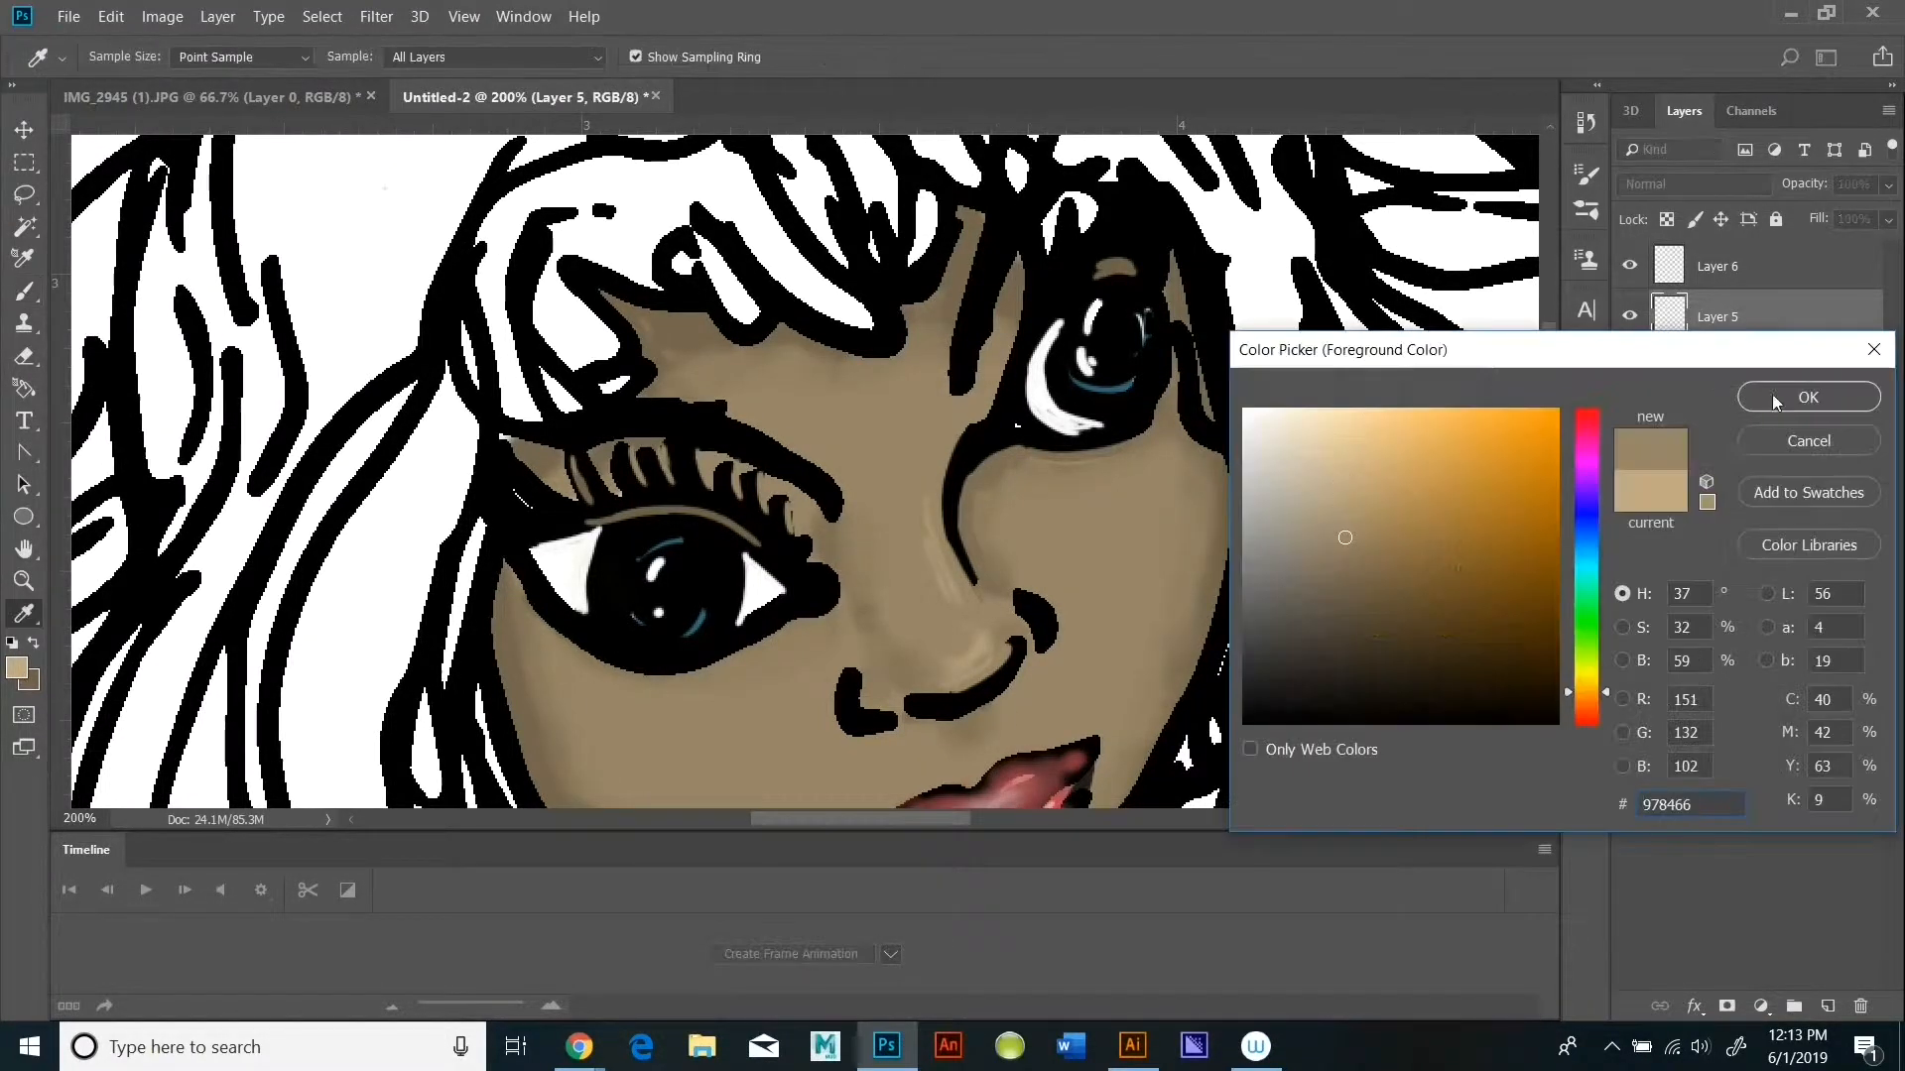
click(1785, 398)
drag(837, 610, 761, 658)
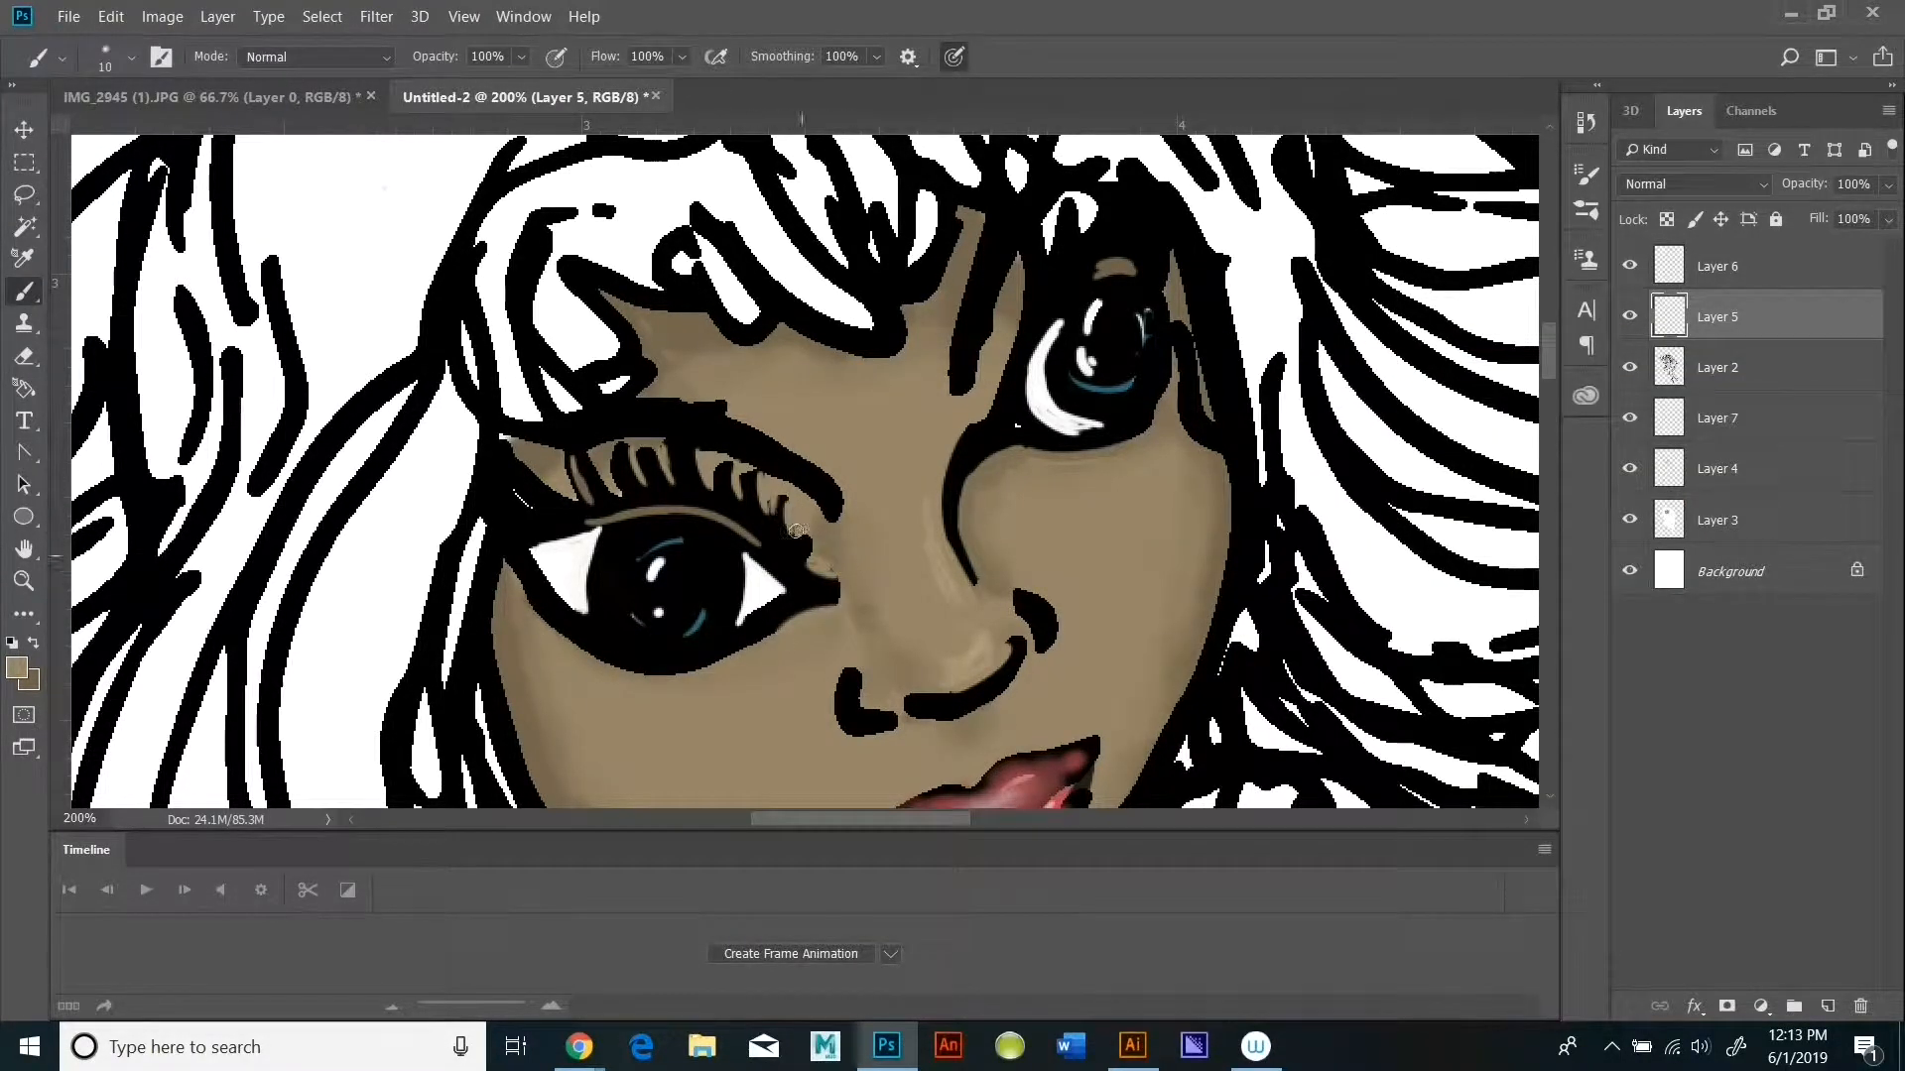
drag(749, 467, 759, 500)
mouse_move(718, 463)
mouse_down()
mouse_move(730, 490)
mouse_move(696, 480)
mouse_up()
Step: Switch to black 000000 and redraw the larger eye's inner corner and its thin upper lashes
click(17, 668)
click(1290, 734)
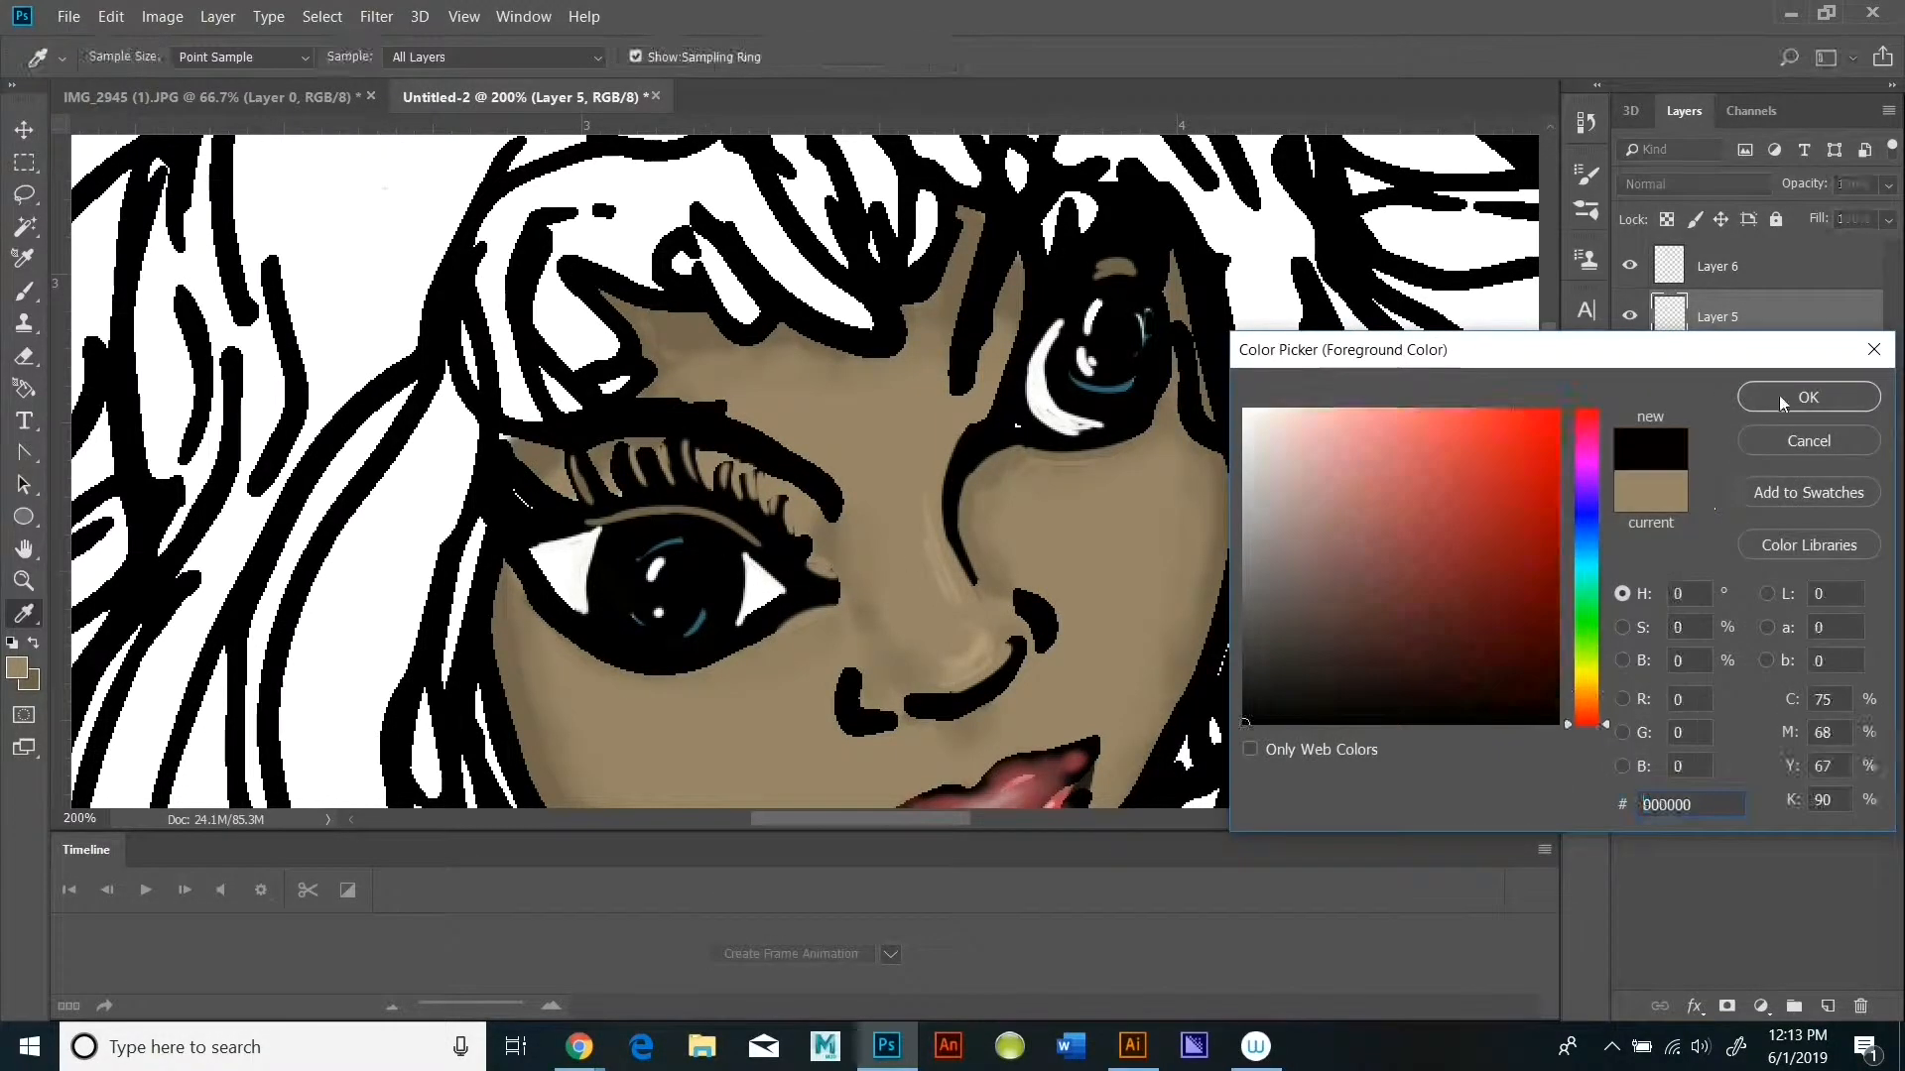
click(1793, 395)
drag(797, 561, 848, 594)
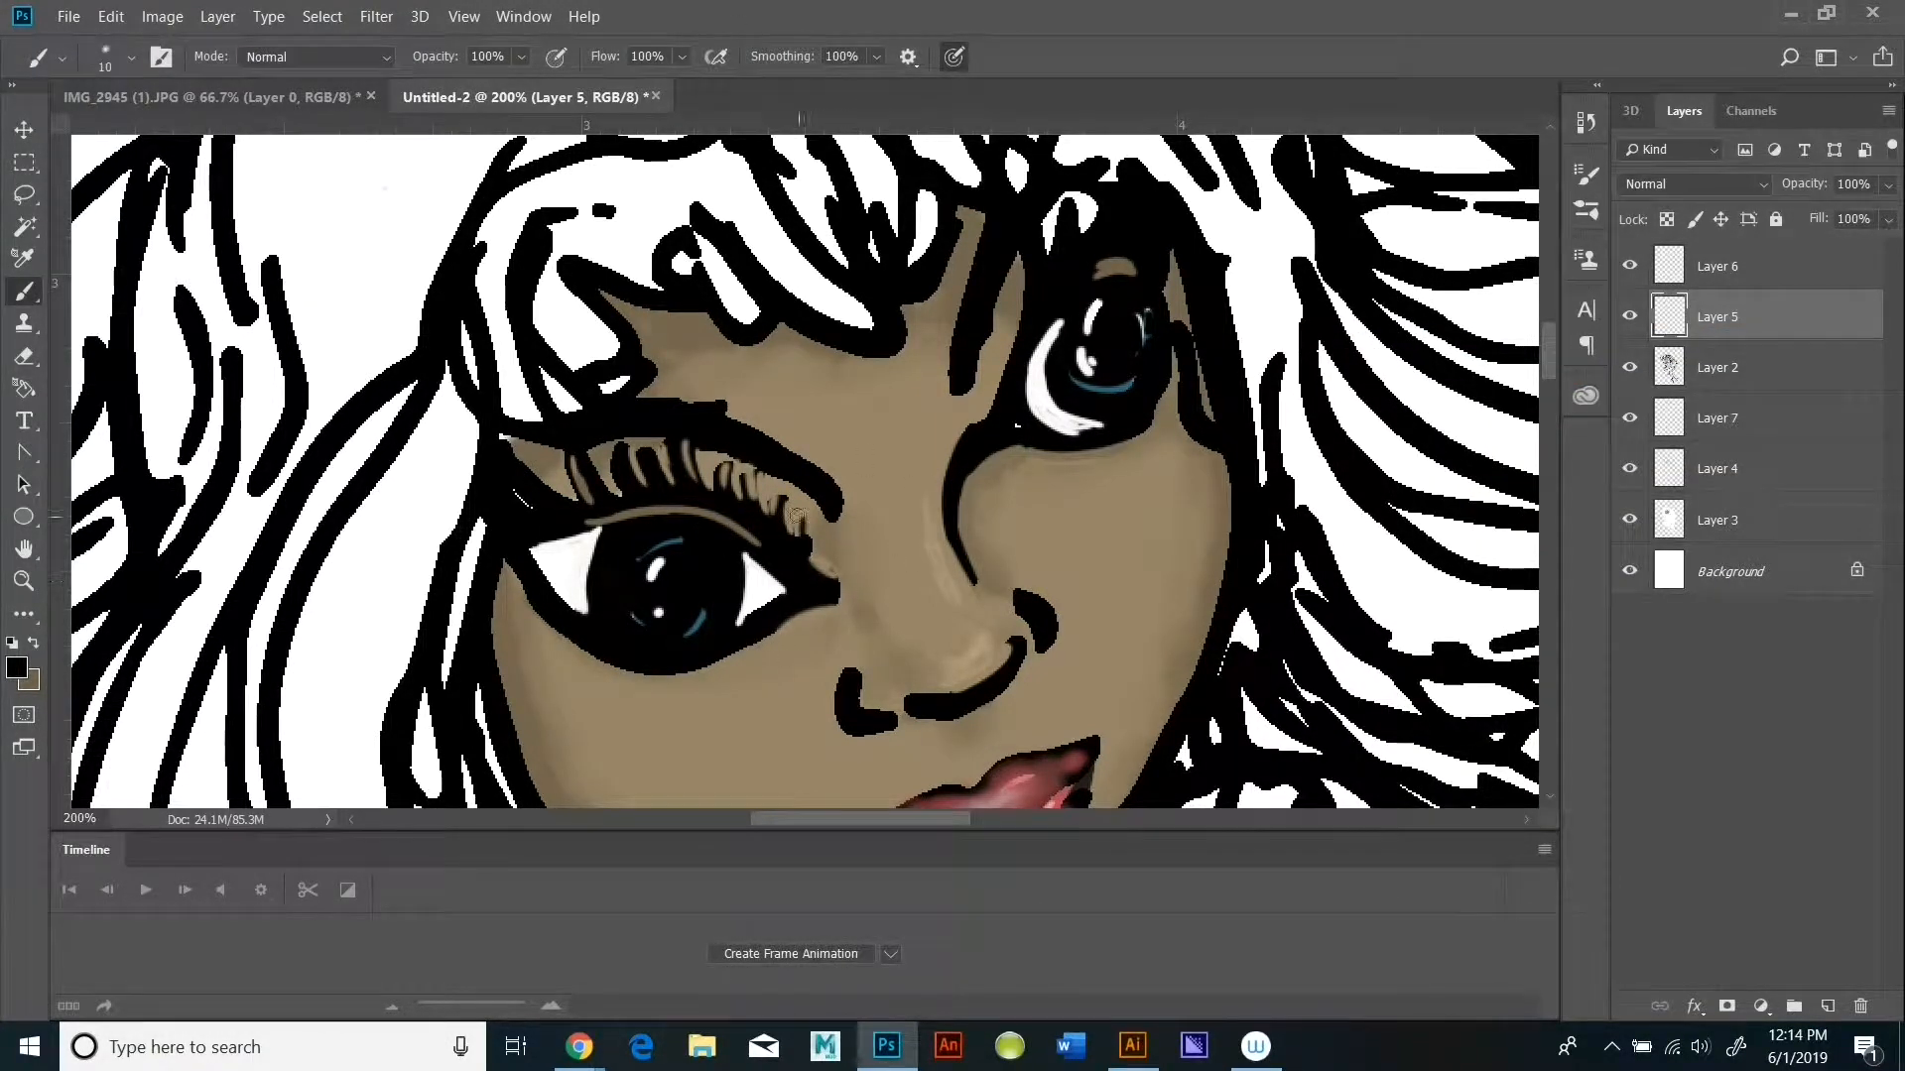
drag(796, 536, 803, 508)
drag(710, 490, 695, 451)
drag(766, 516, 749, 478)
drag(735, 502, 723, 484)
drag(582, 518, 552, 481)
drag(615, 492, 593, 448)
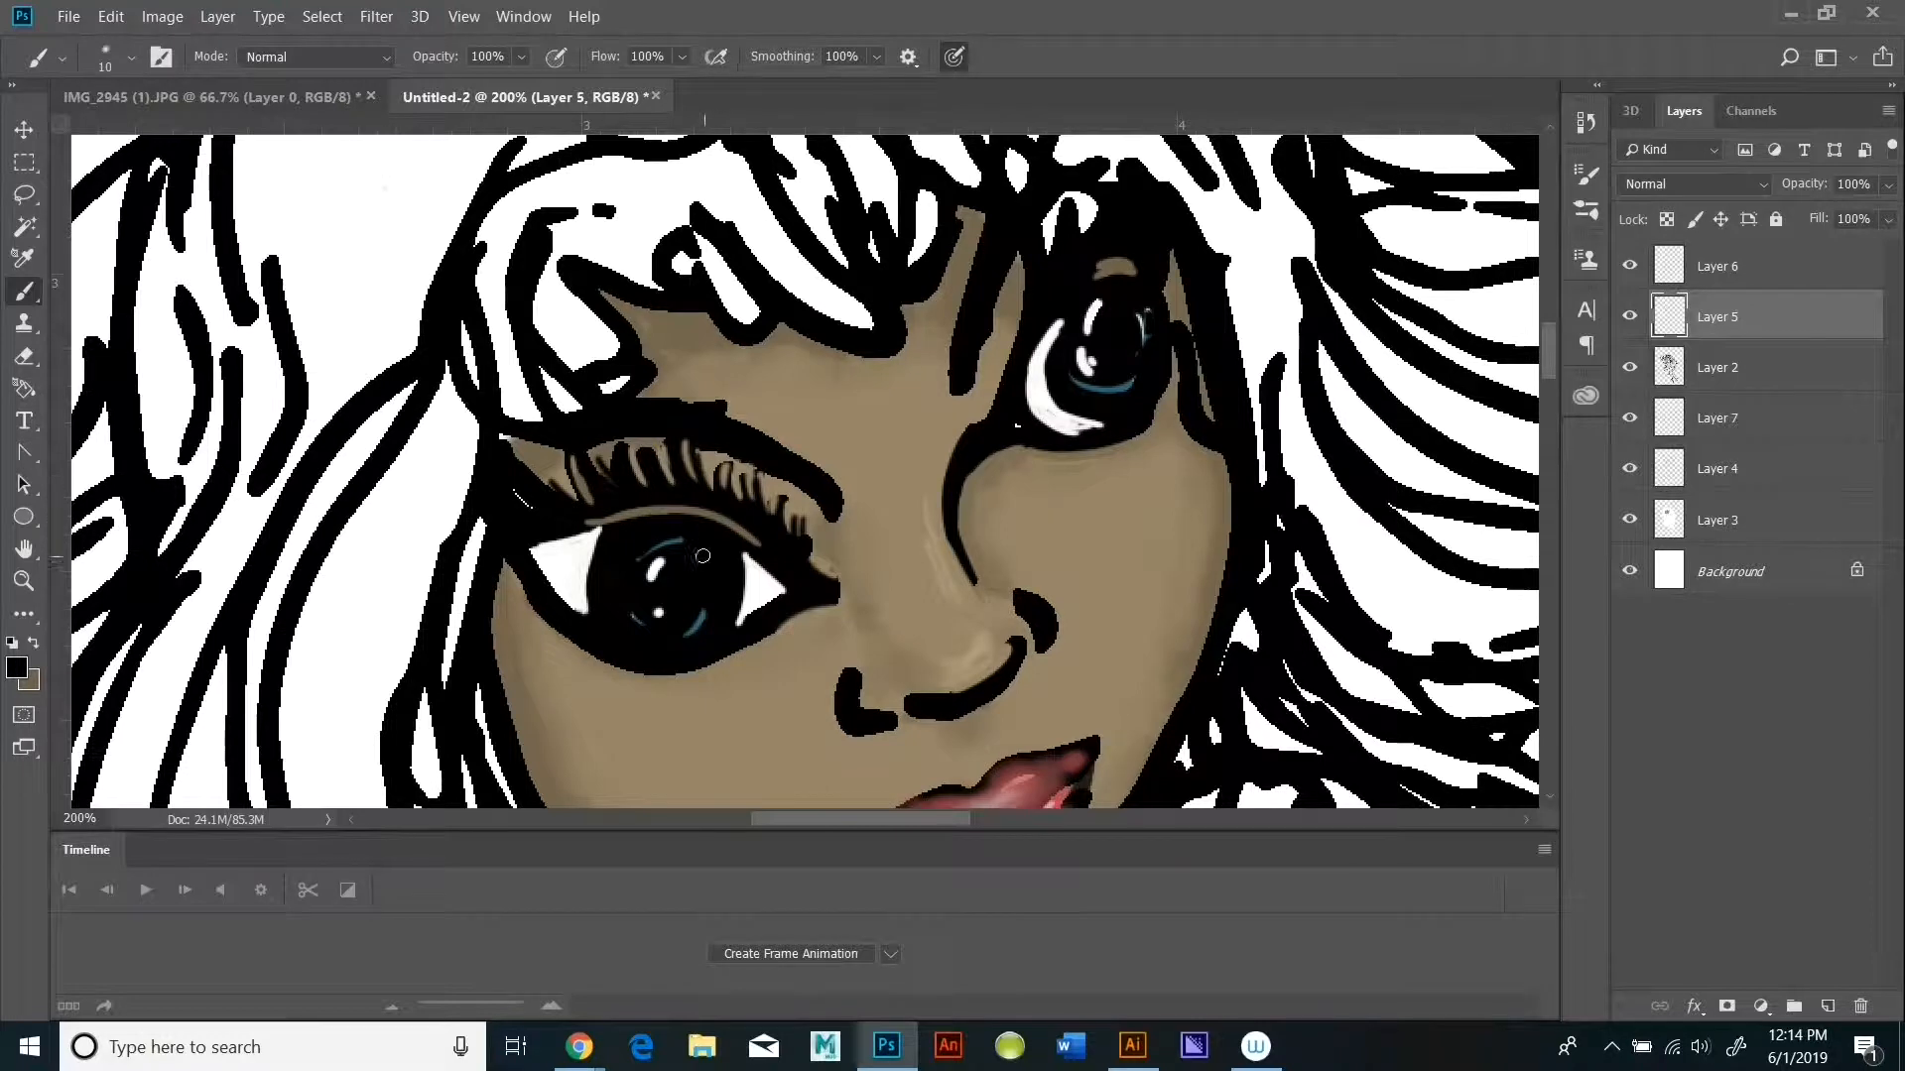
Step: Paint short black upper lashes on the smaller eye, raising the brush hardness to its maximum partway through
drag(1112, 289, 1102, 266)
mouse_move(1126, 284)
mouse_down()
mouse_move(1125, 264)
mouse_move(1177, 274)
mouse_up()
click(131, 57)
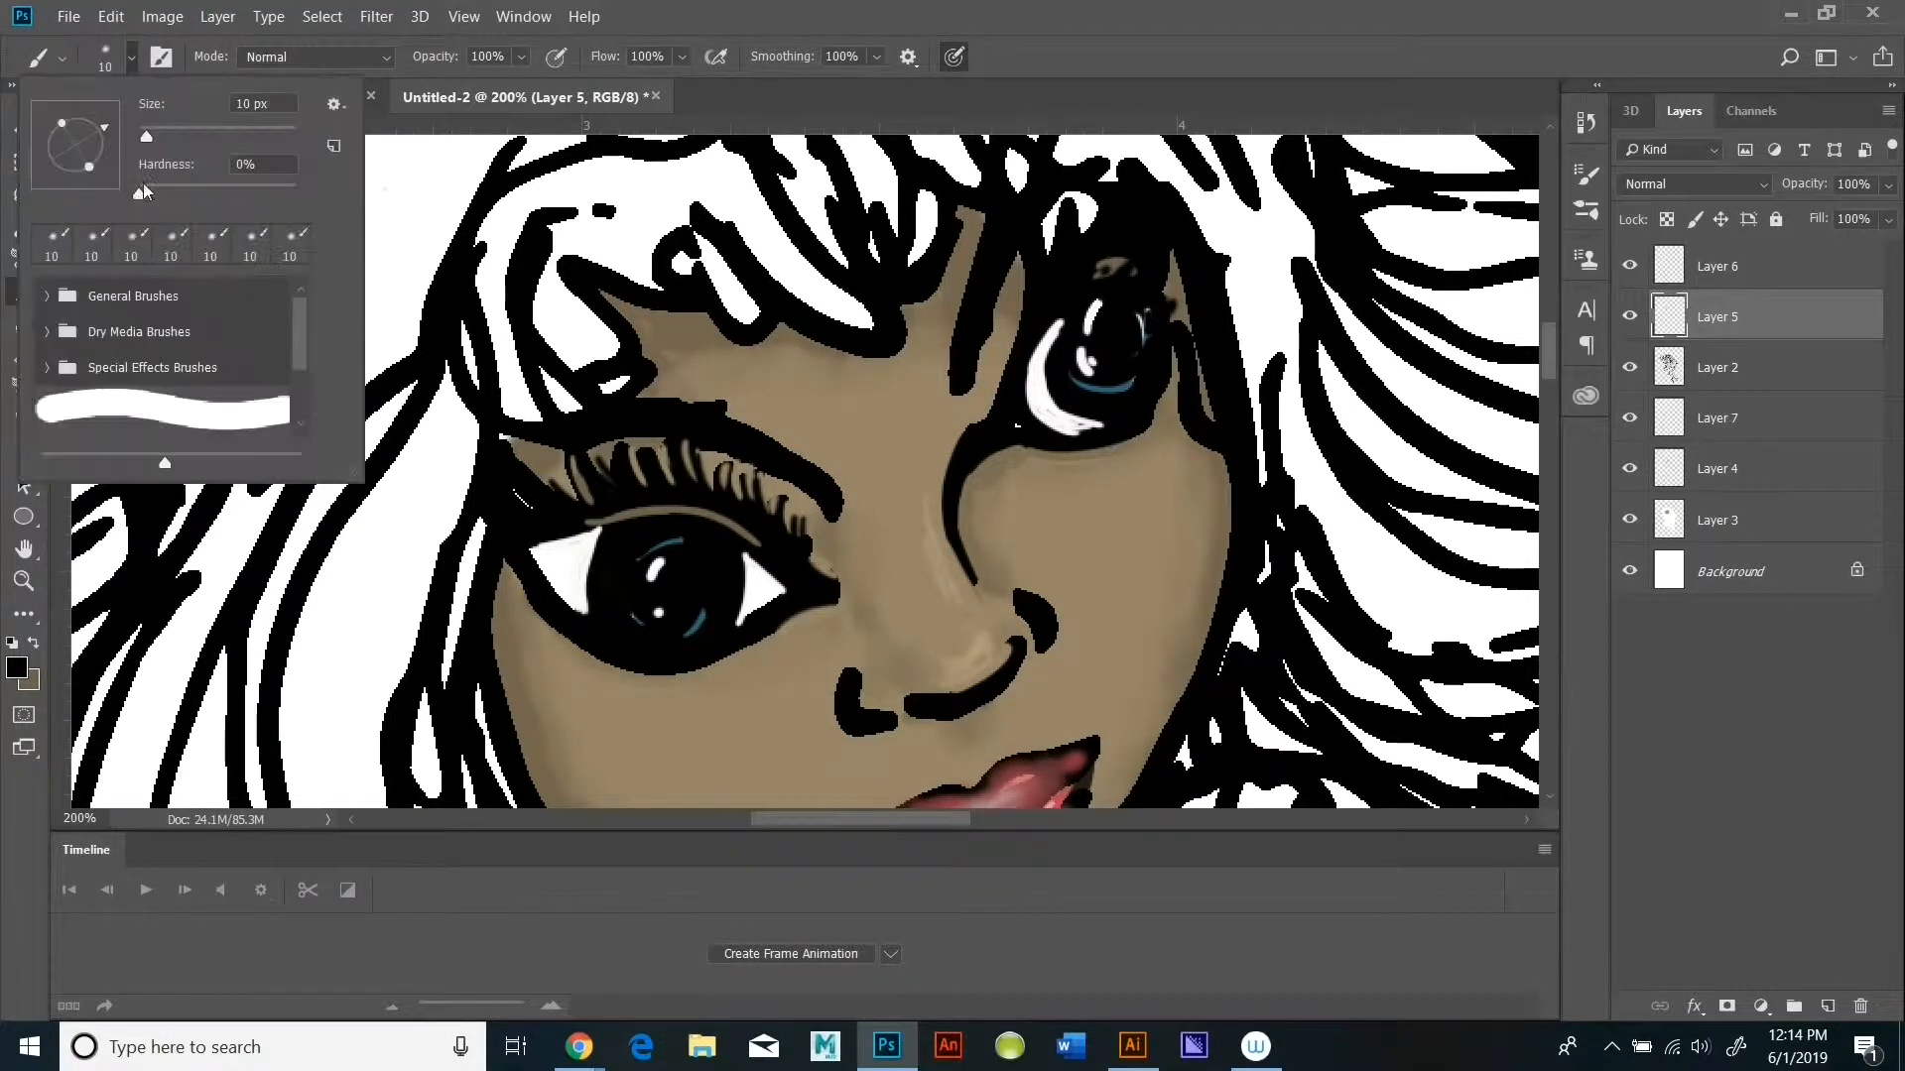
drag(143, 193, 515, 204)
click(1166, 309)
drag(1166, 310, 1178, 279)
drag(1550, 363, 1552, 383)
click(23, 581)
click(560, 456)
key(b)
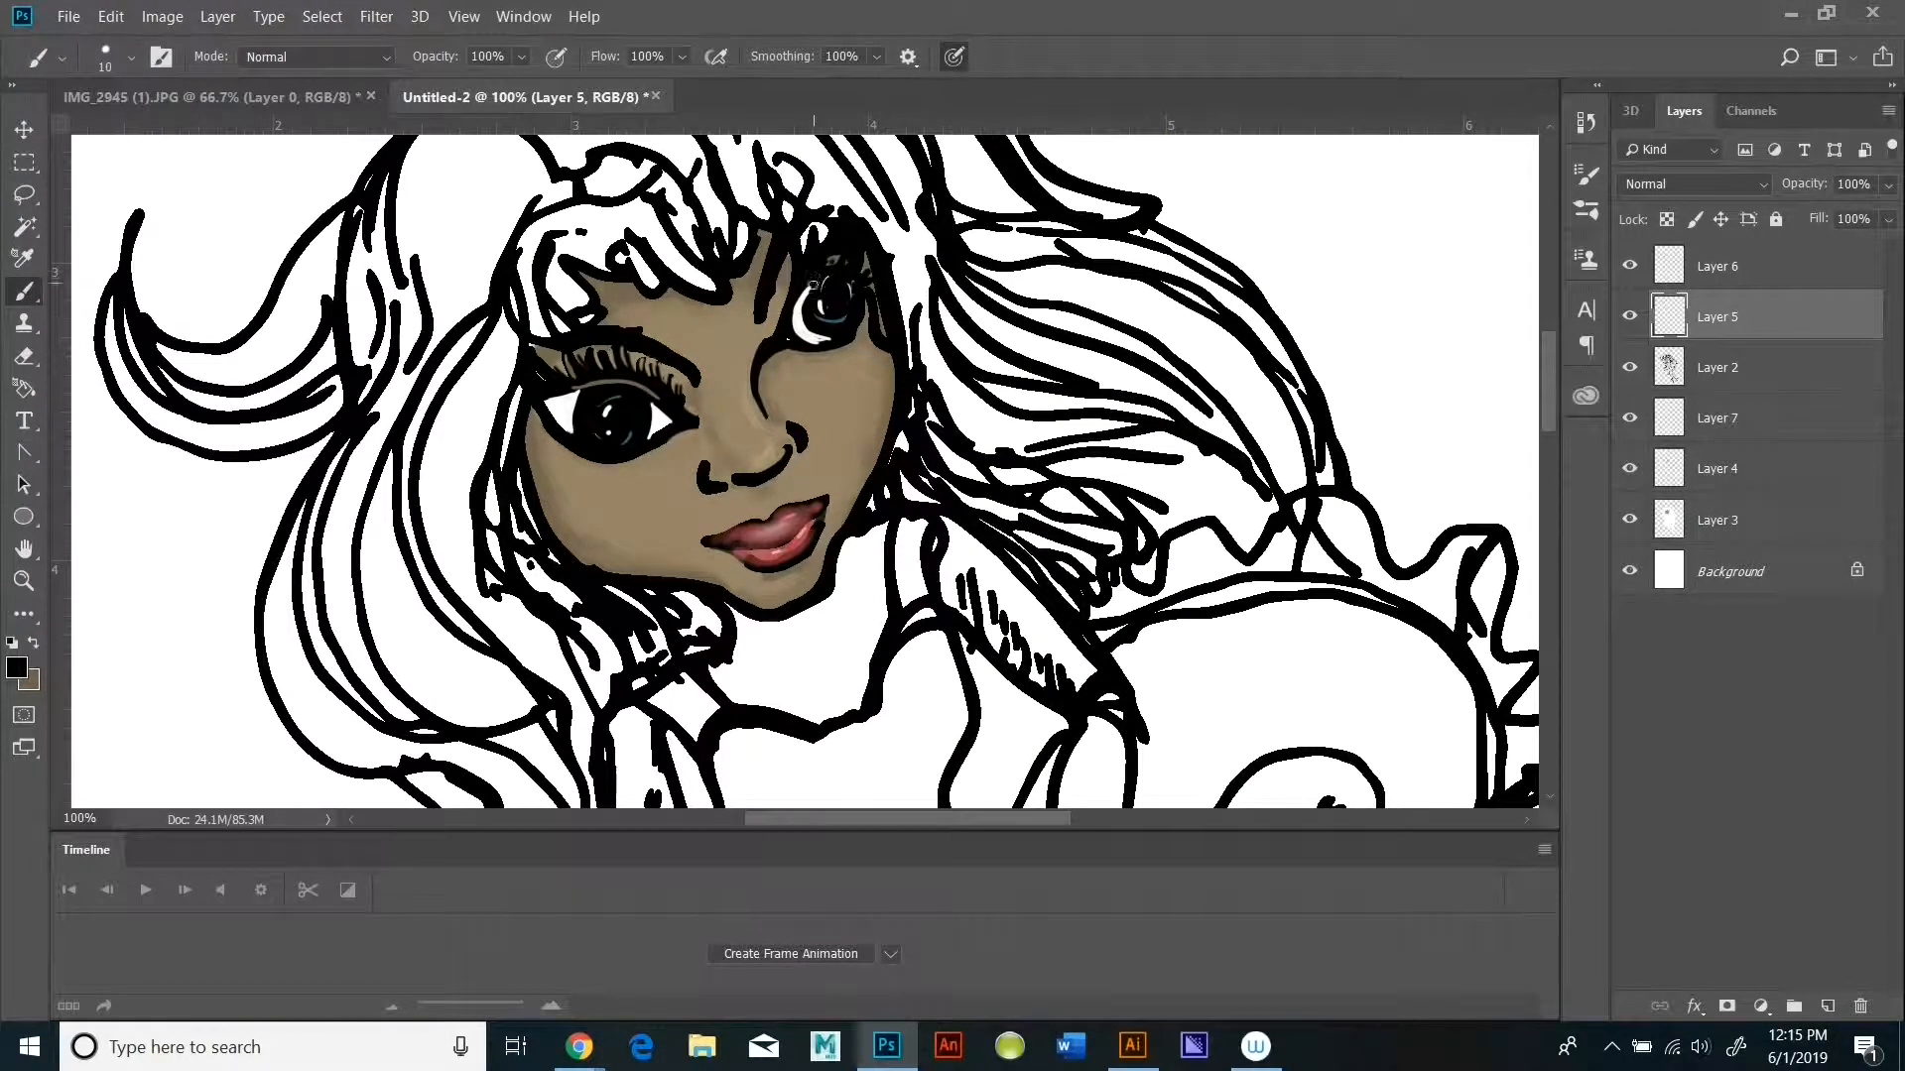
Step: Touch up the smaller eye's white and inner corner, alternating the foreground colour between white ffffff and black
click(17, 668)
click(1244, 411)
click(1818, 415)
click(17, 668)
click(1554, 723)
click(1749, 397)
click(24, 581)
click(869, 289)
click(23, 292)
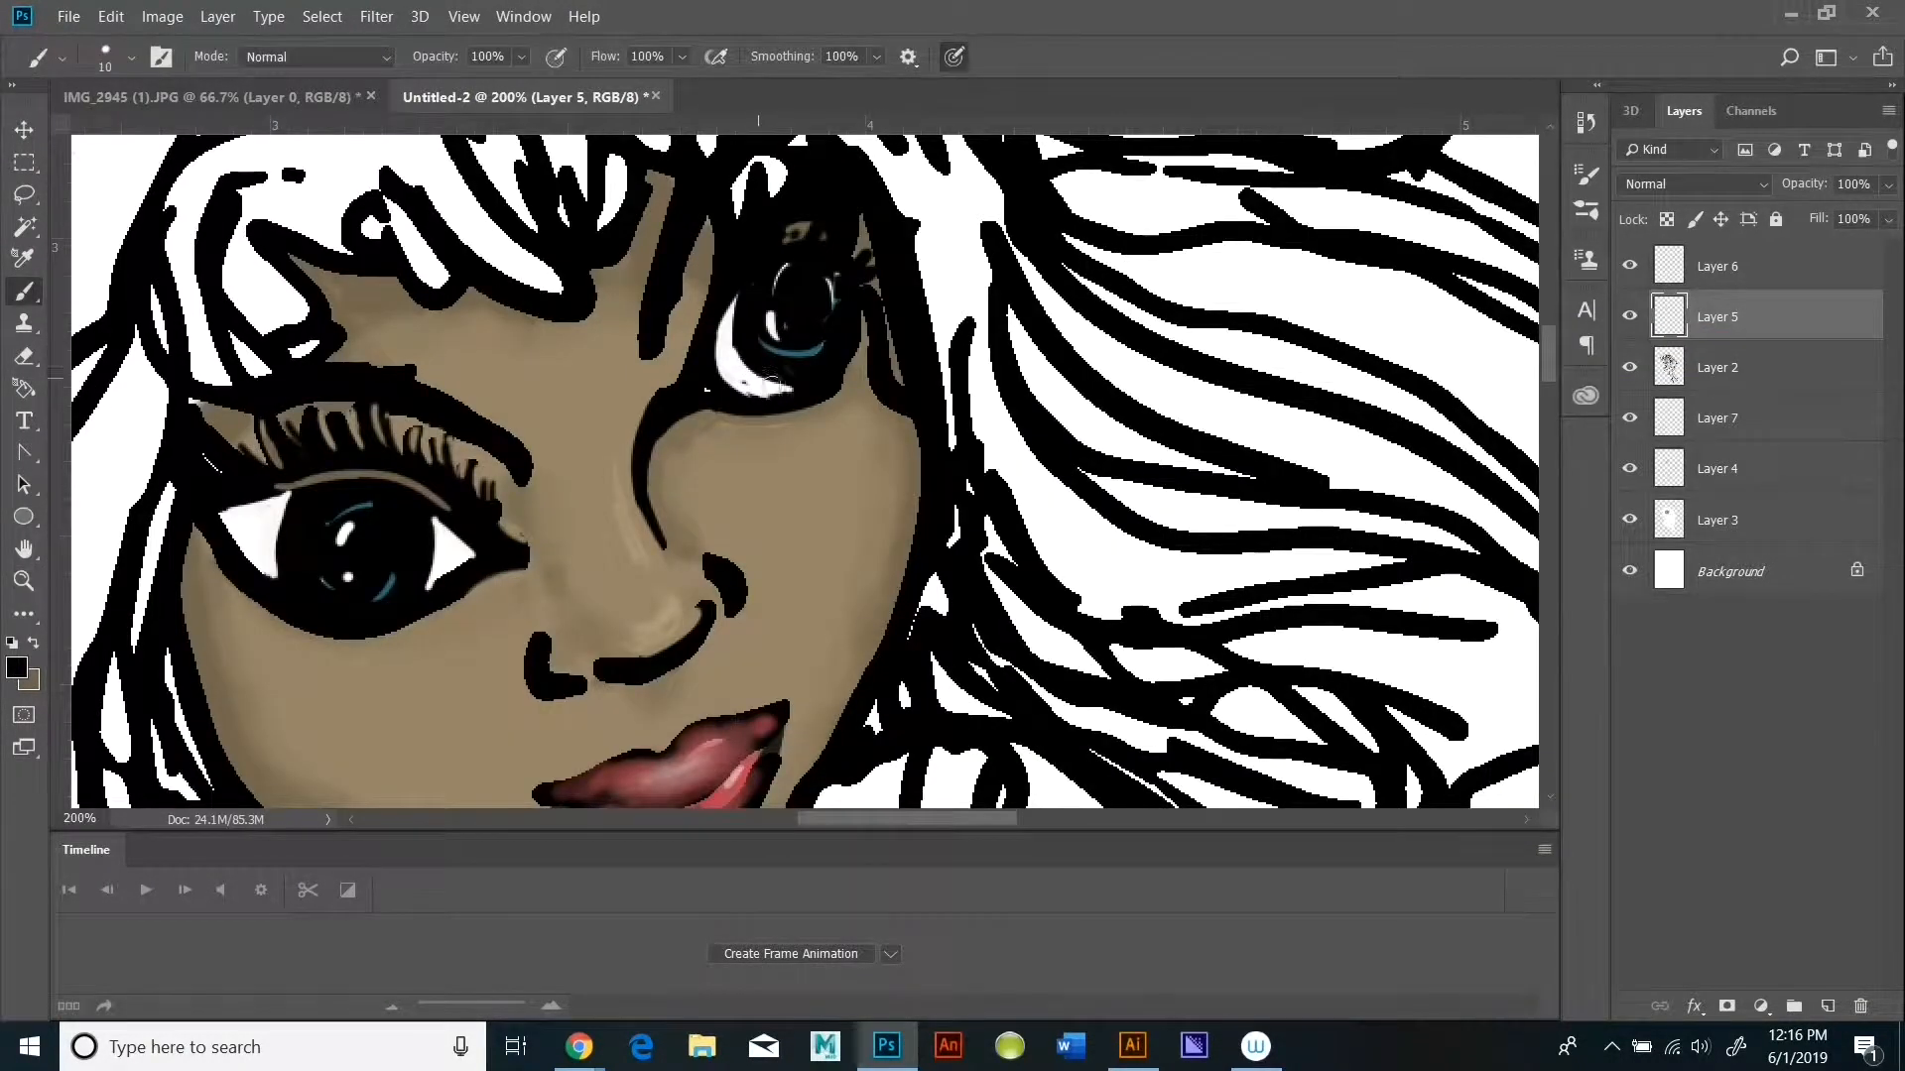
click(17, 668)
click(1244, 410)
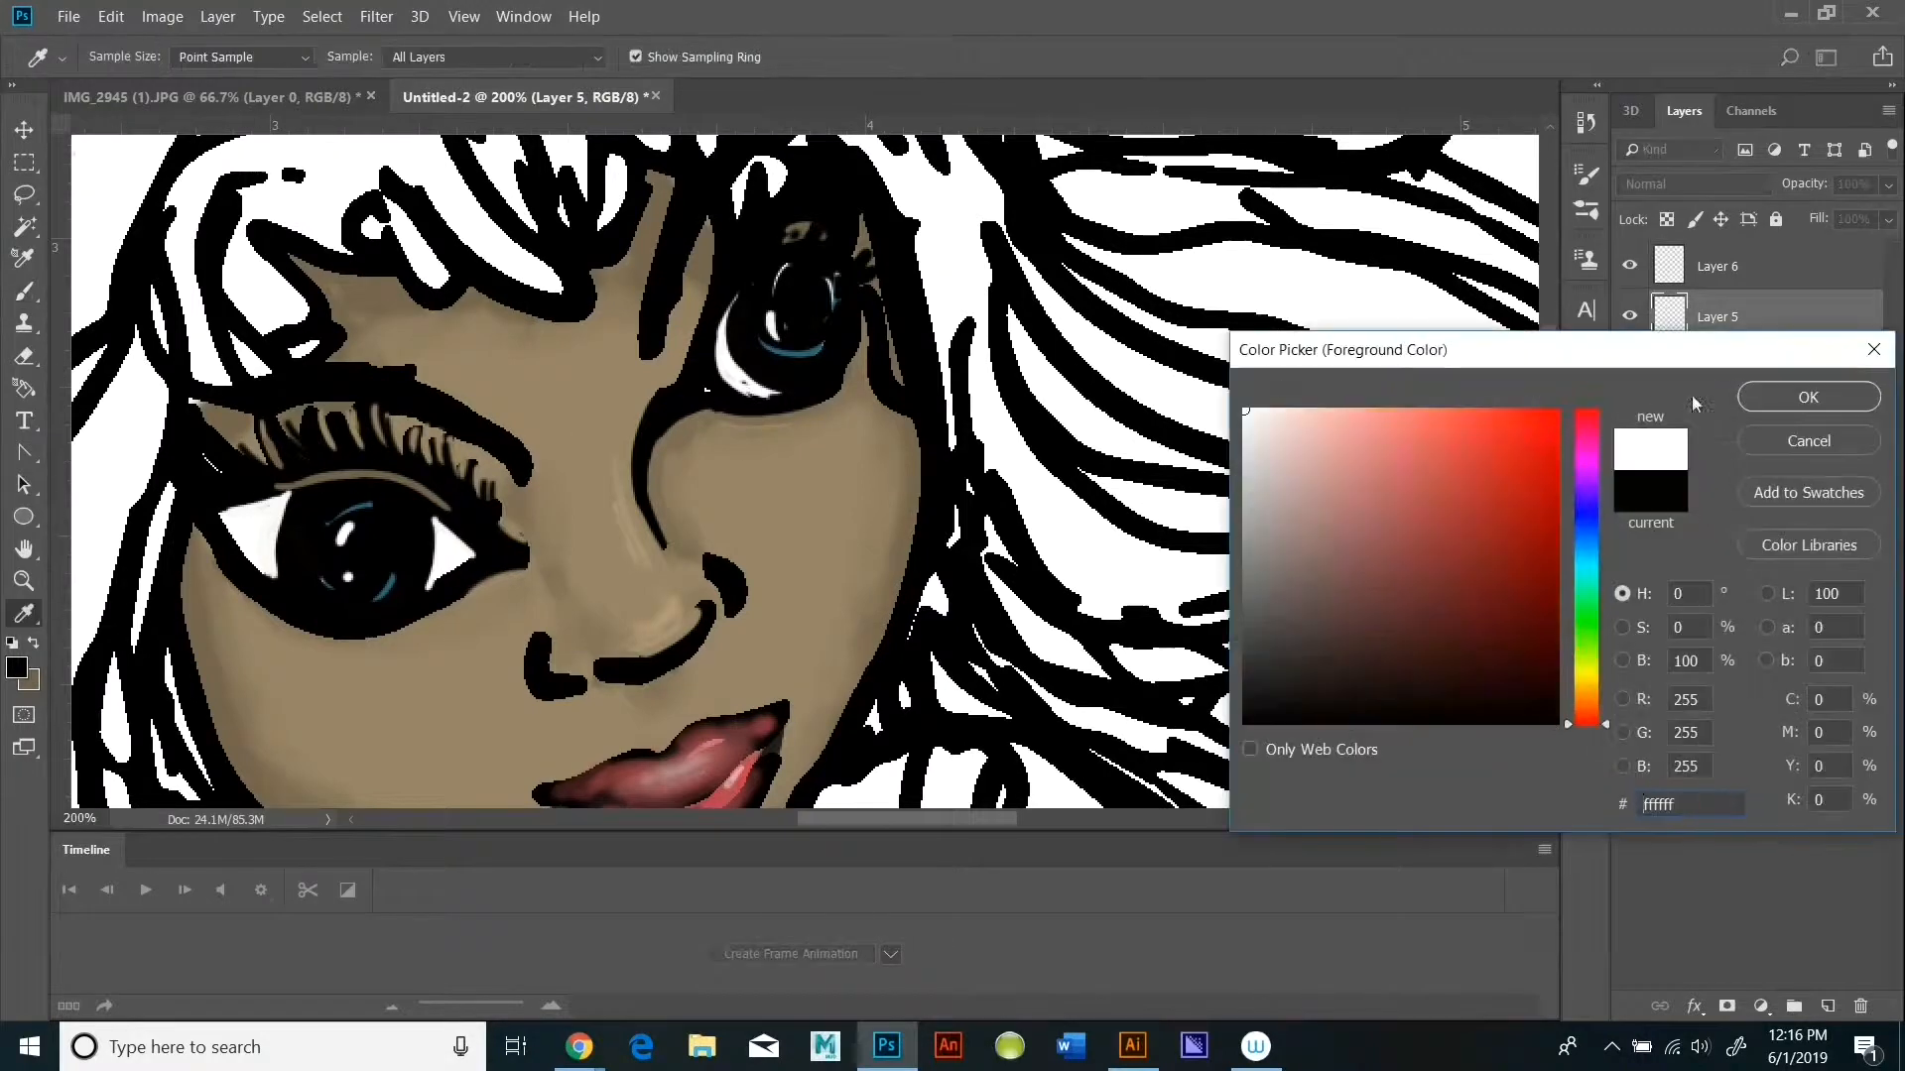
click(1807, 397)
click(708, 394)
click(16, 668)
click(1553, 723)
click(1807, 397)
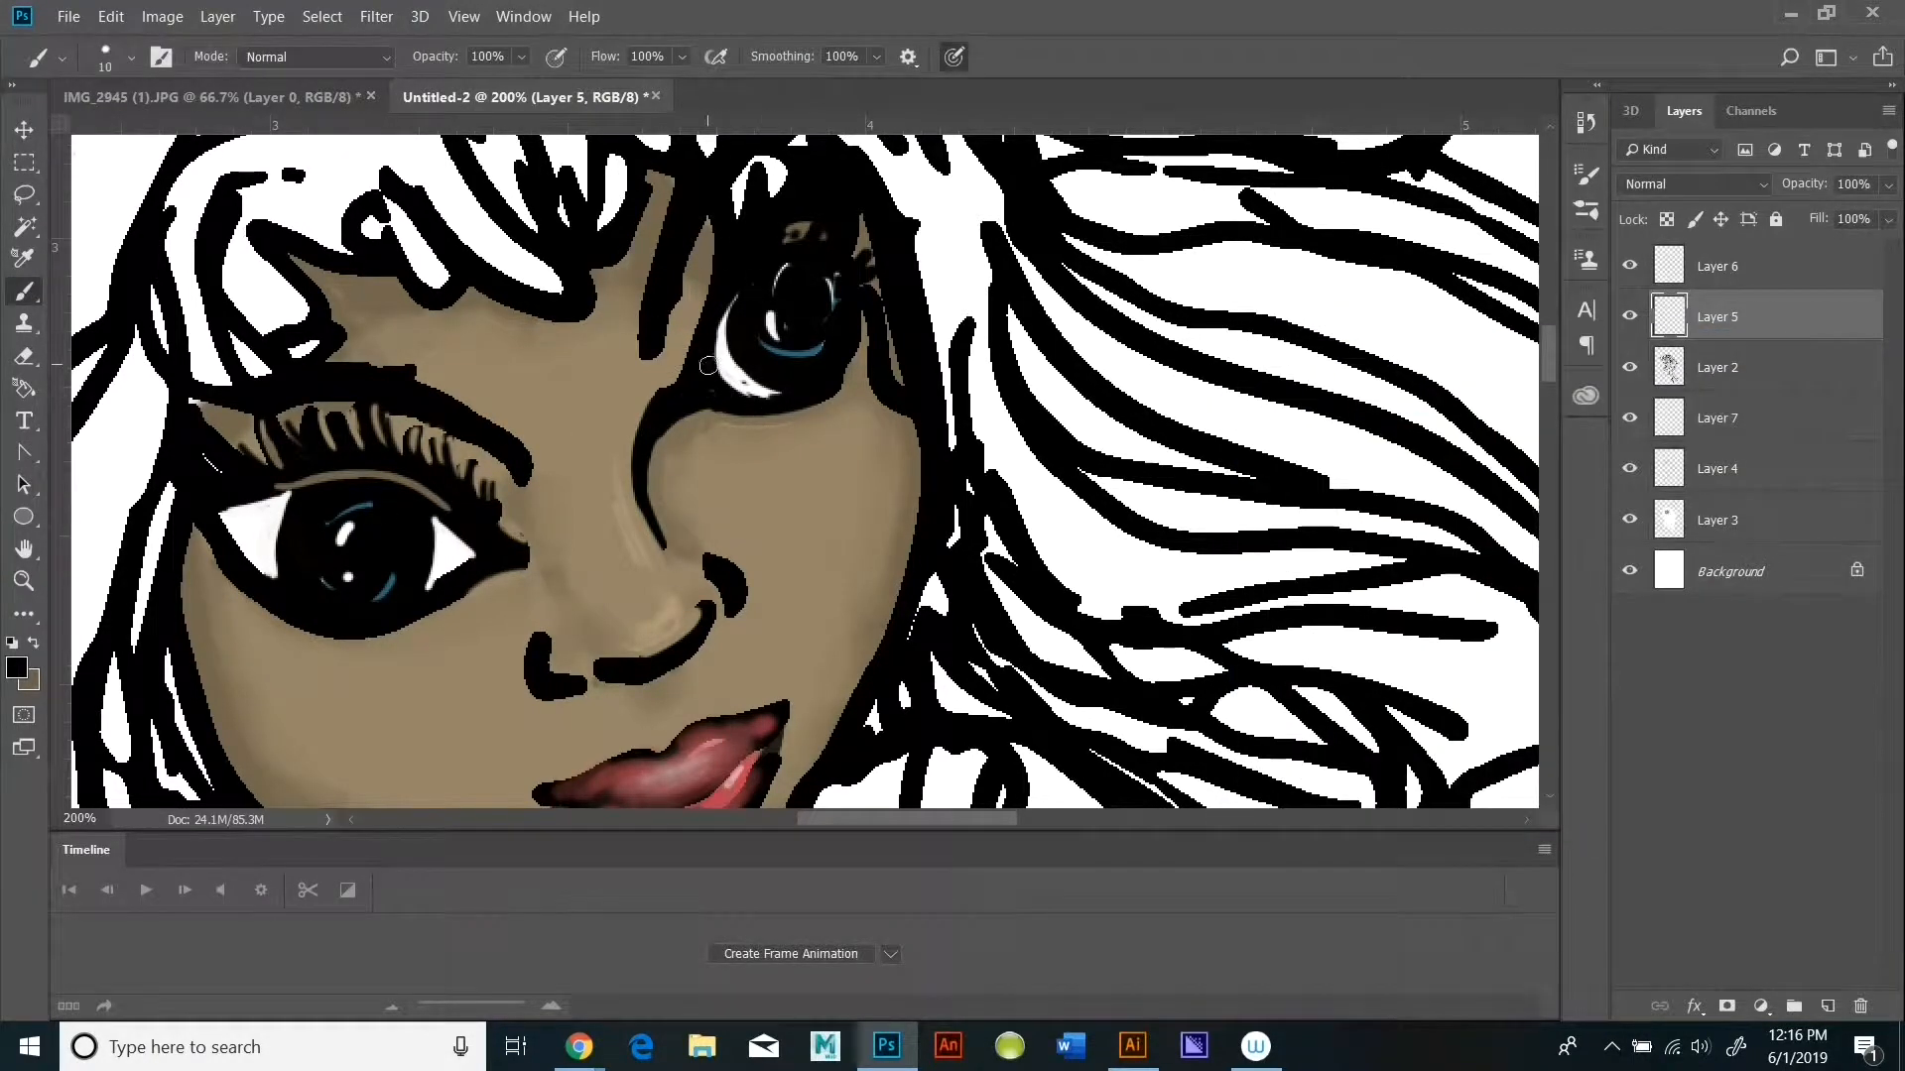
Step: Set the foreground colour back to white
click(17, 667)
click(1244, 410)
click(1806, 397)
click(24, 581)
click(310, 546)
click(311, 545)
drag(1548, 355, 1547, 379)
click(214, 526)
drag(1024, 821, 935, 823)
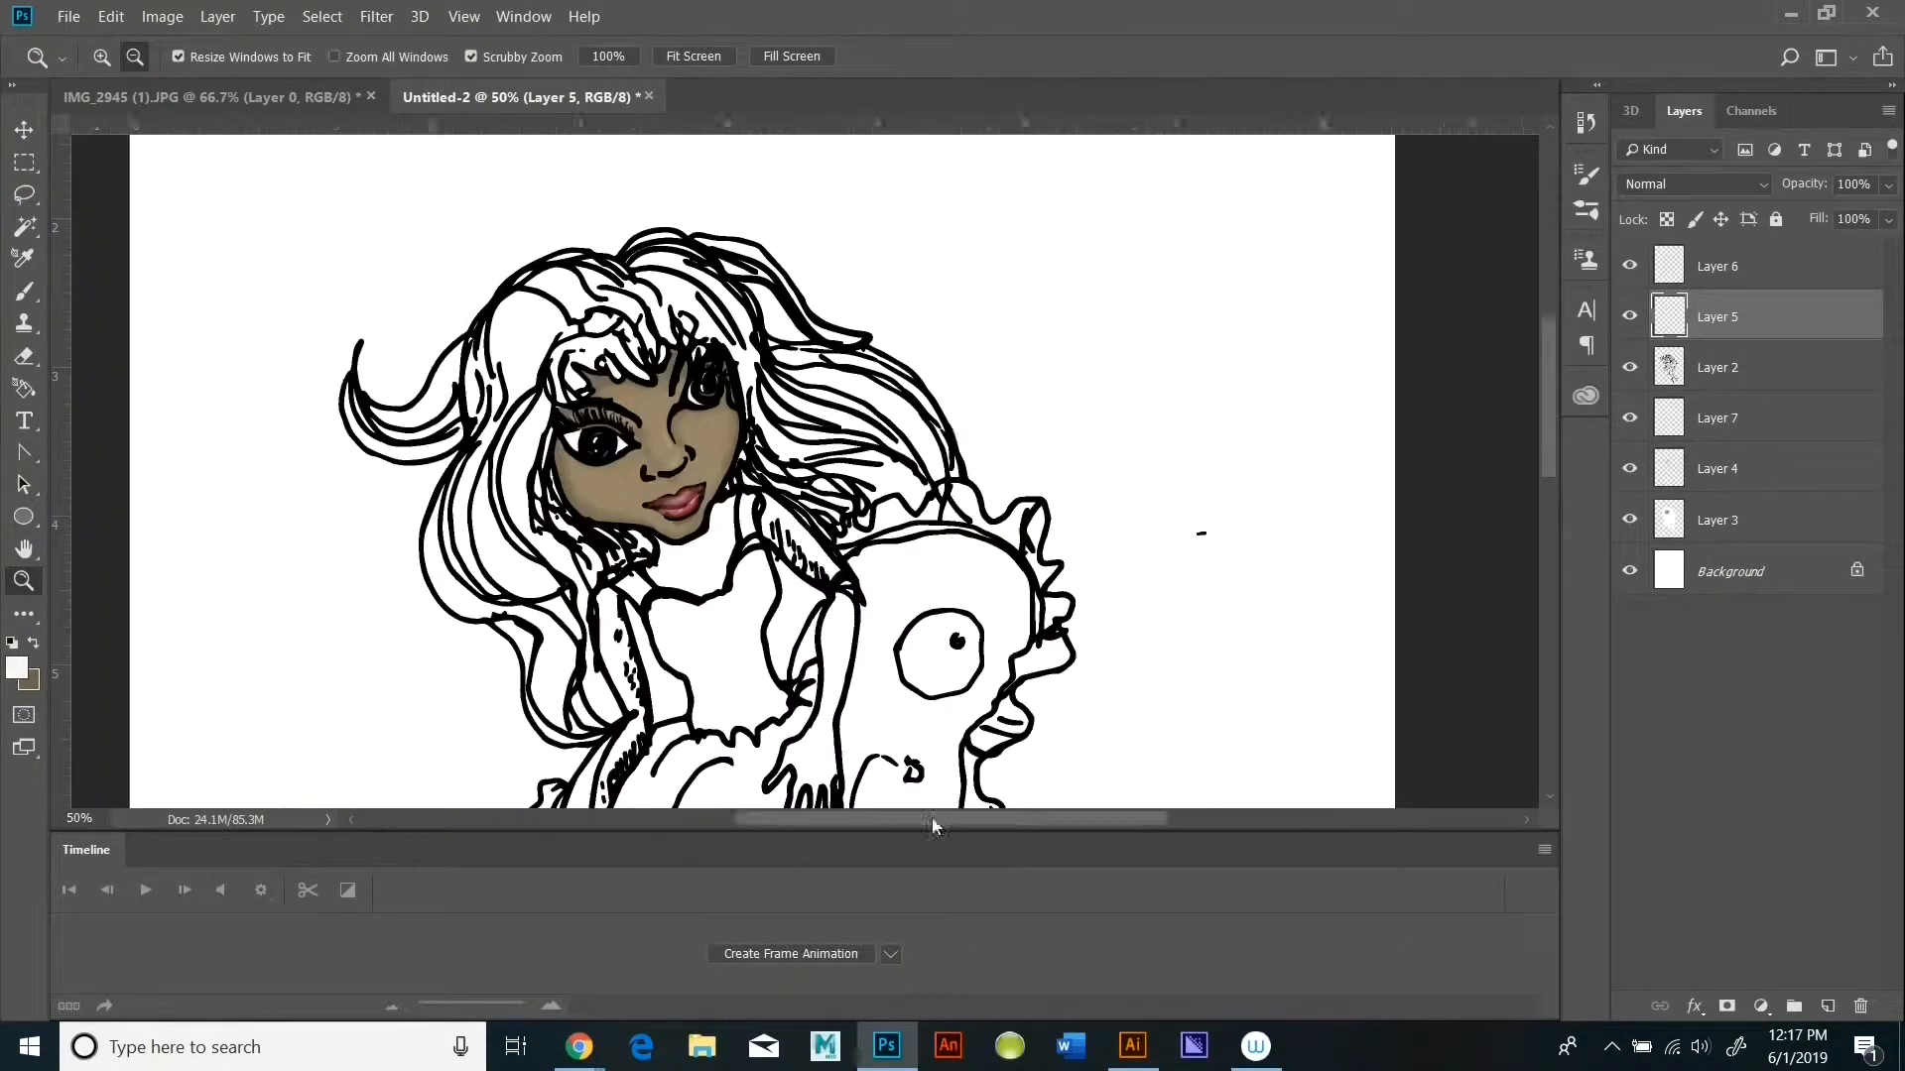
Step: Hide all layers, then show them again in turn to examine what each holds, ending with the Layer 2 line art
drag(1629, 571, 1669, 288)
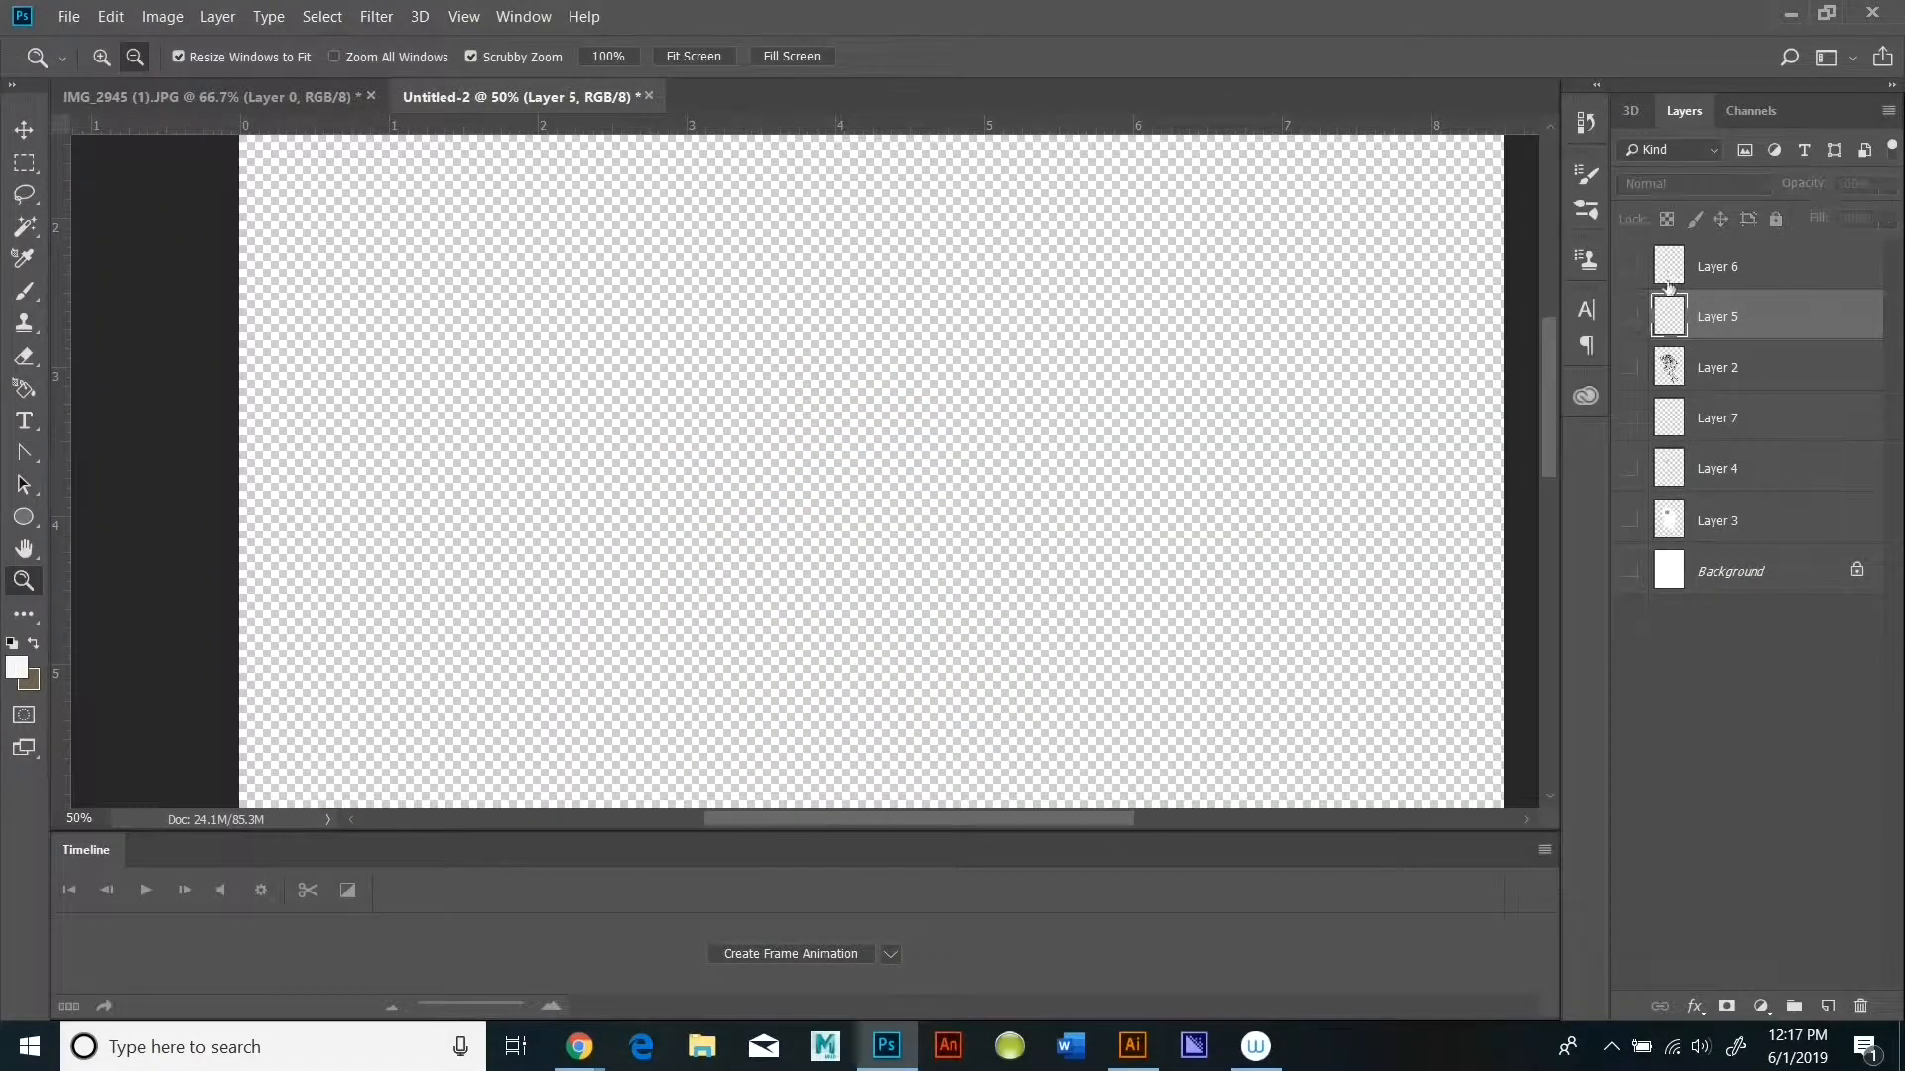
click(1632, 318)
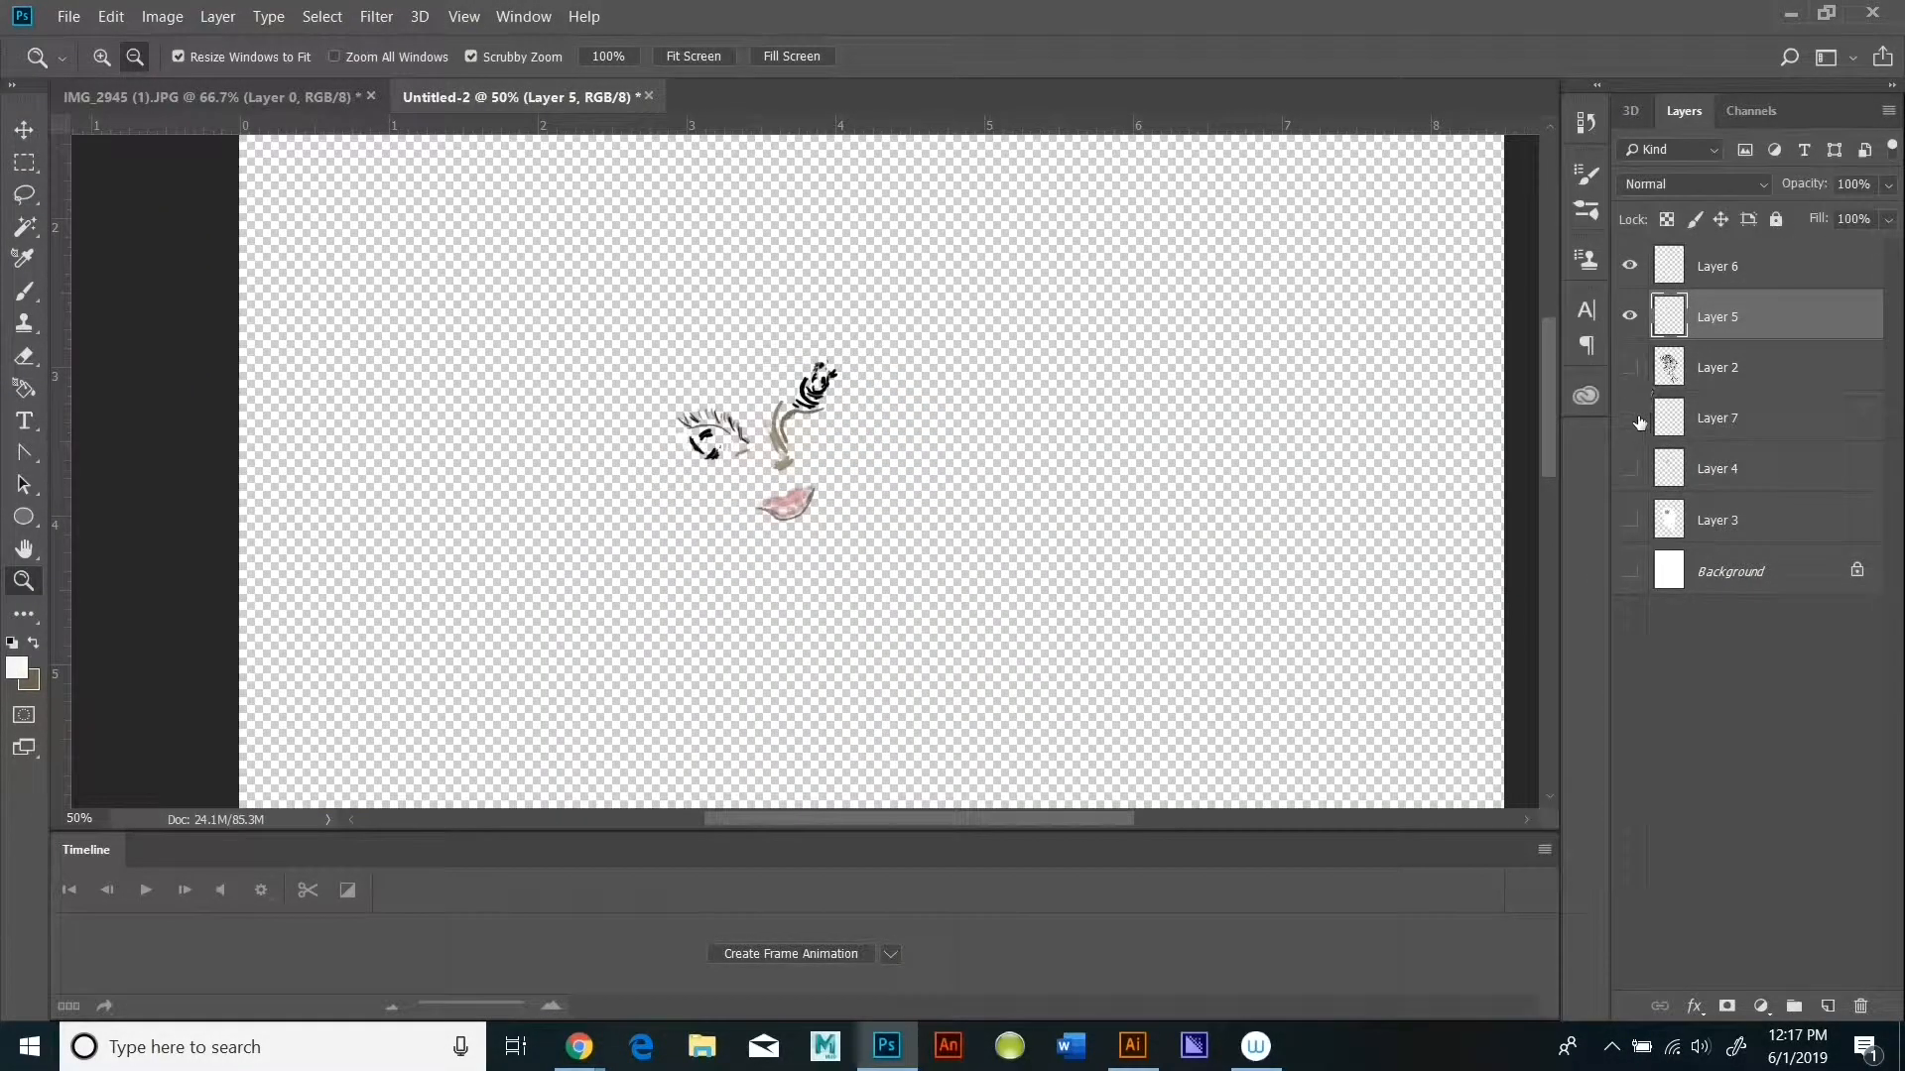
click(1630, 470)
click(1632, 520)
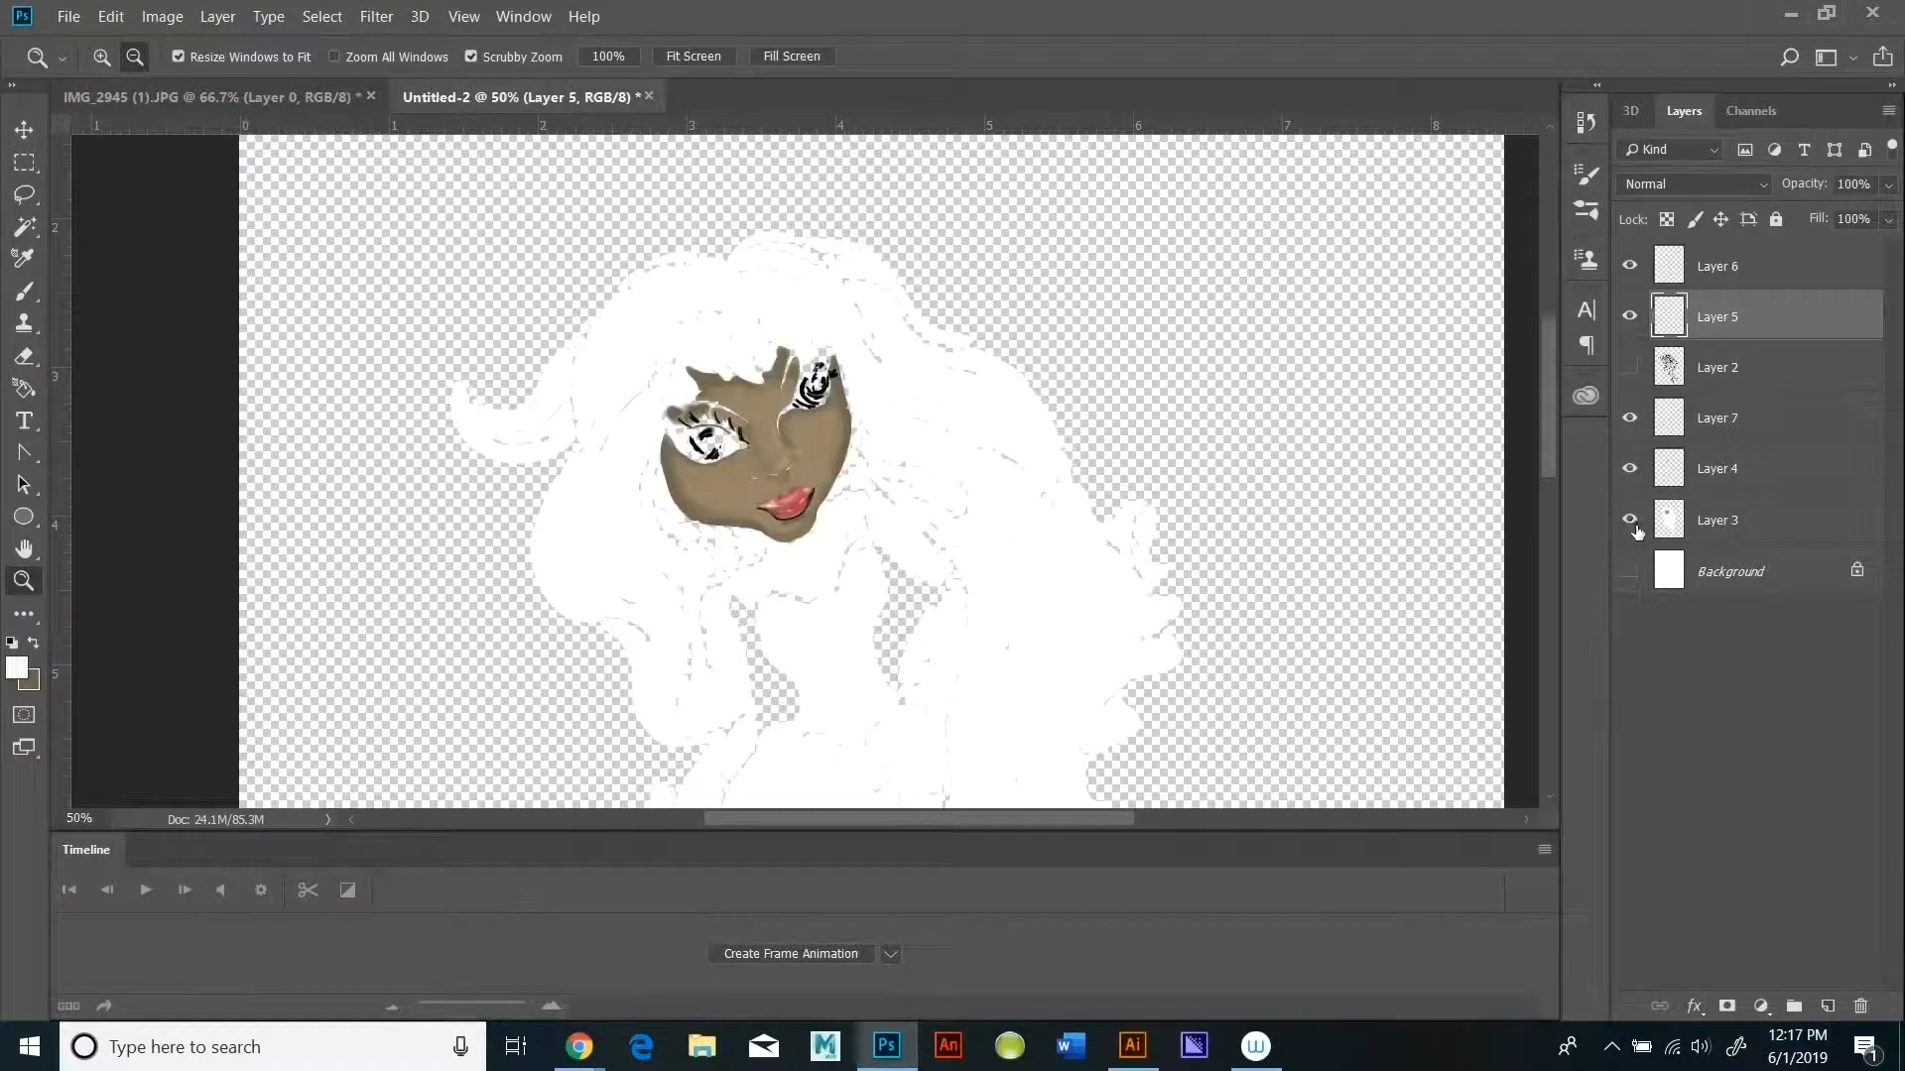
click(1630, 571)
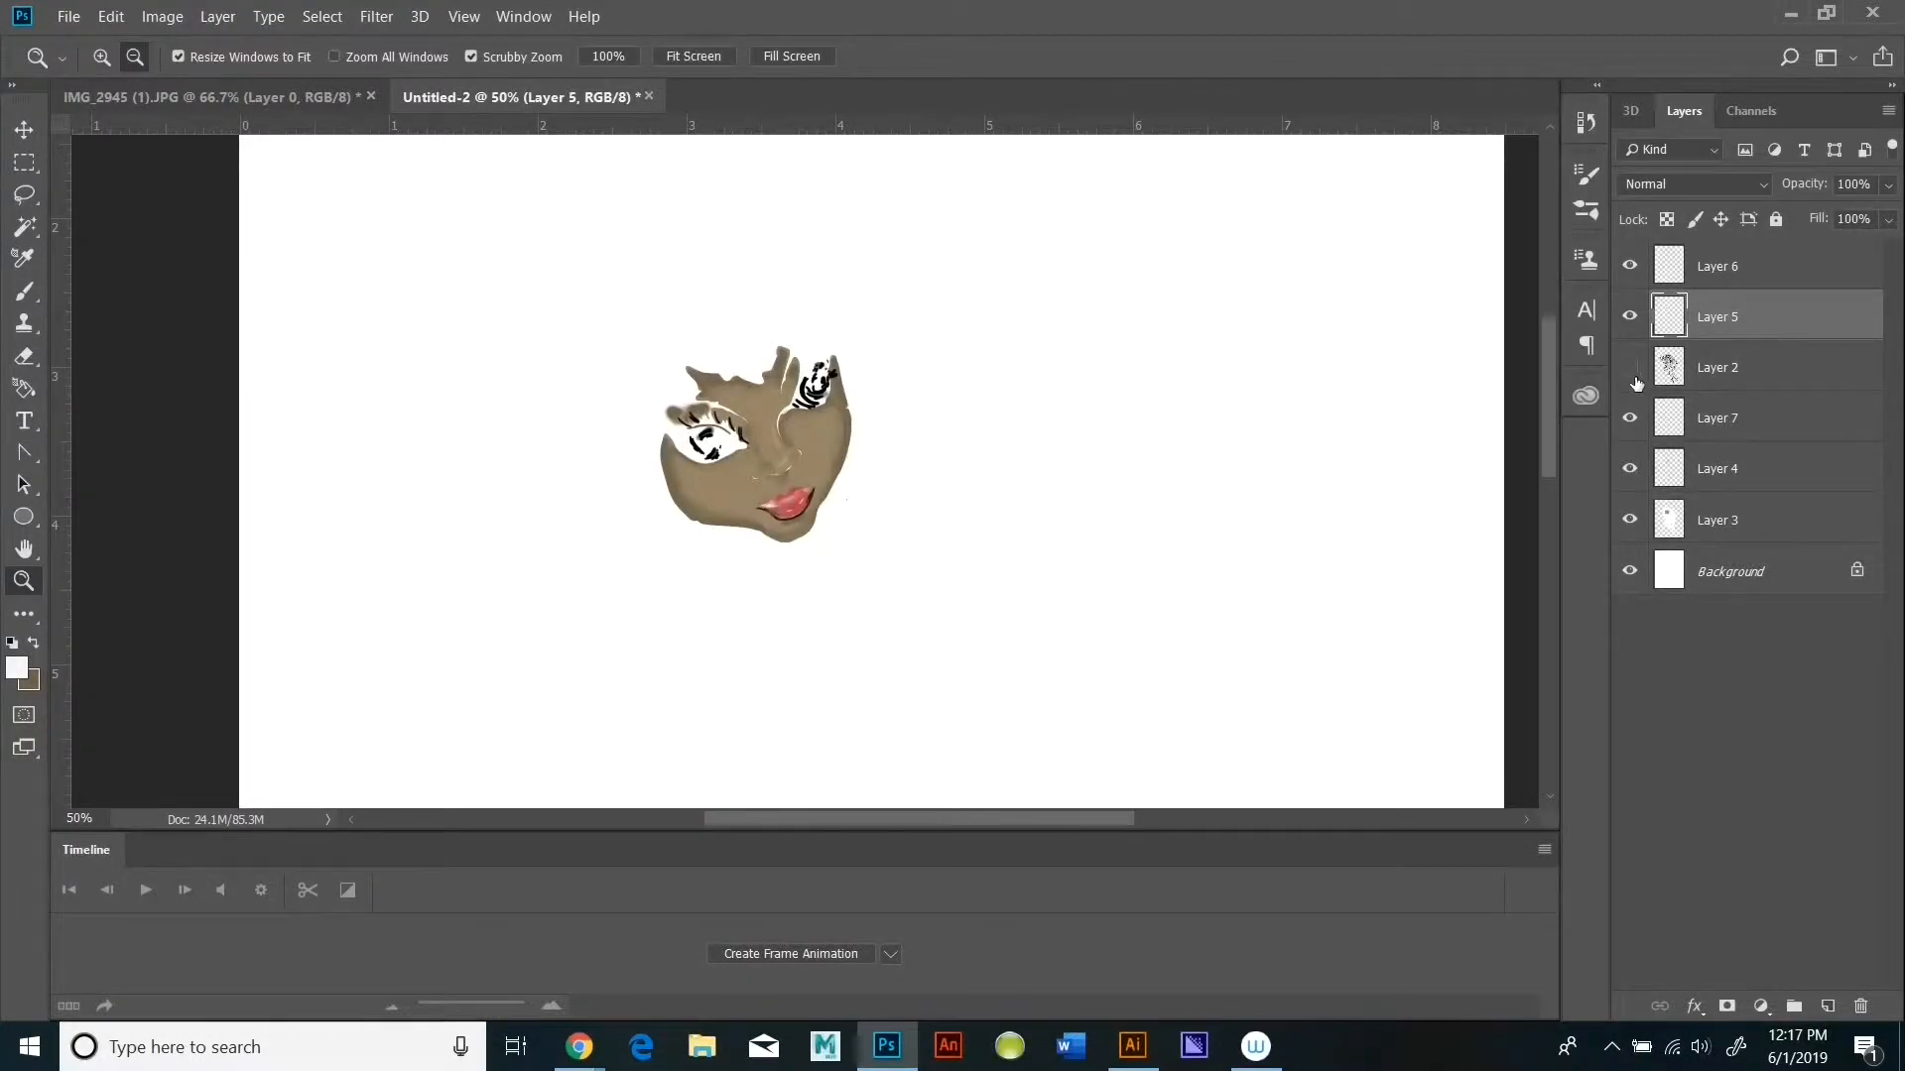
click(770, 448)
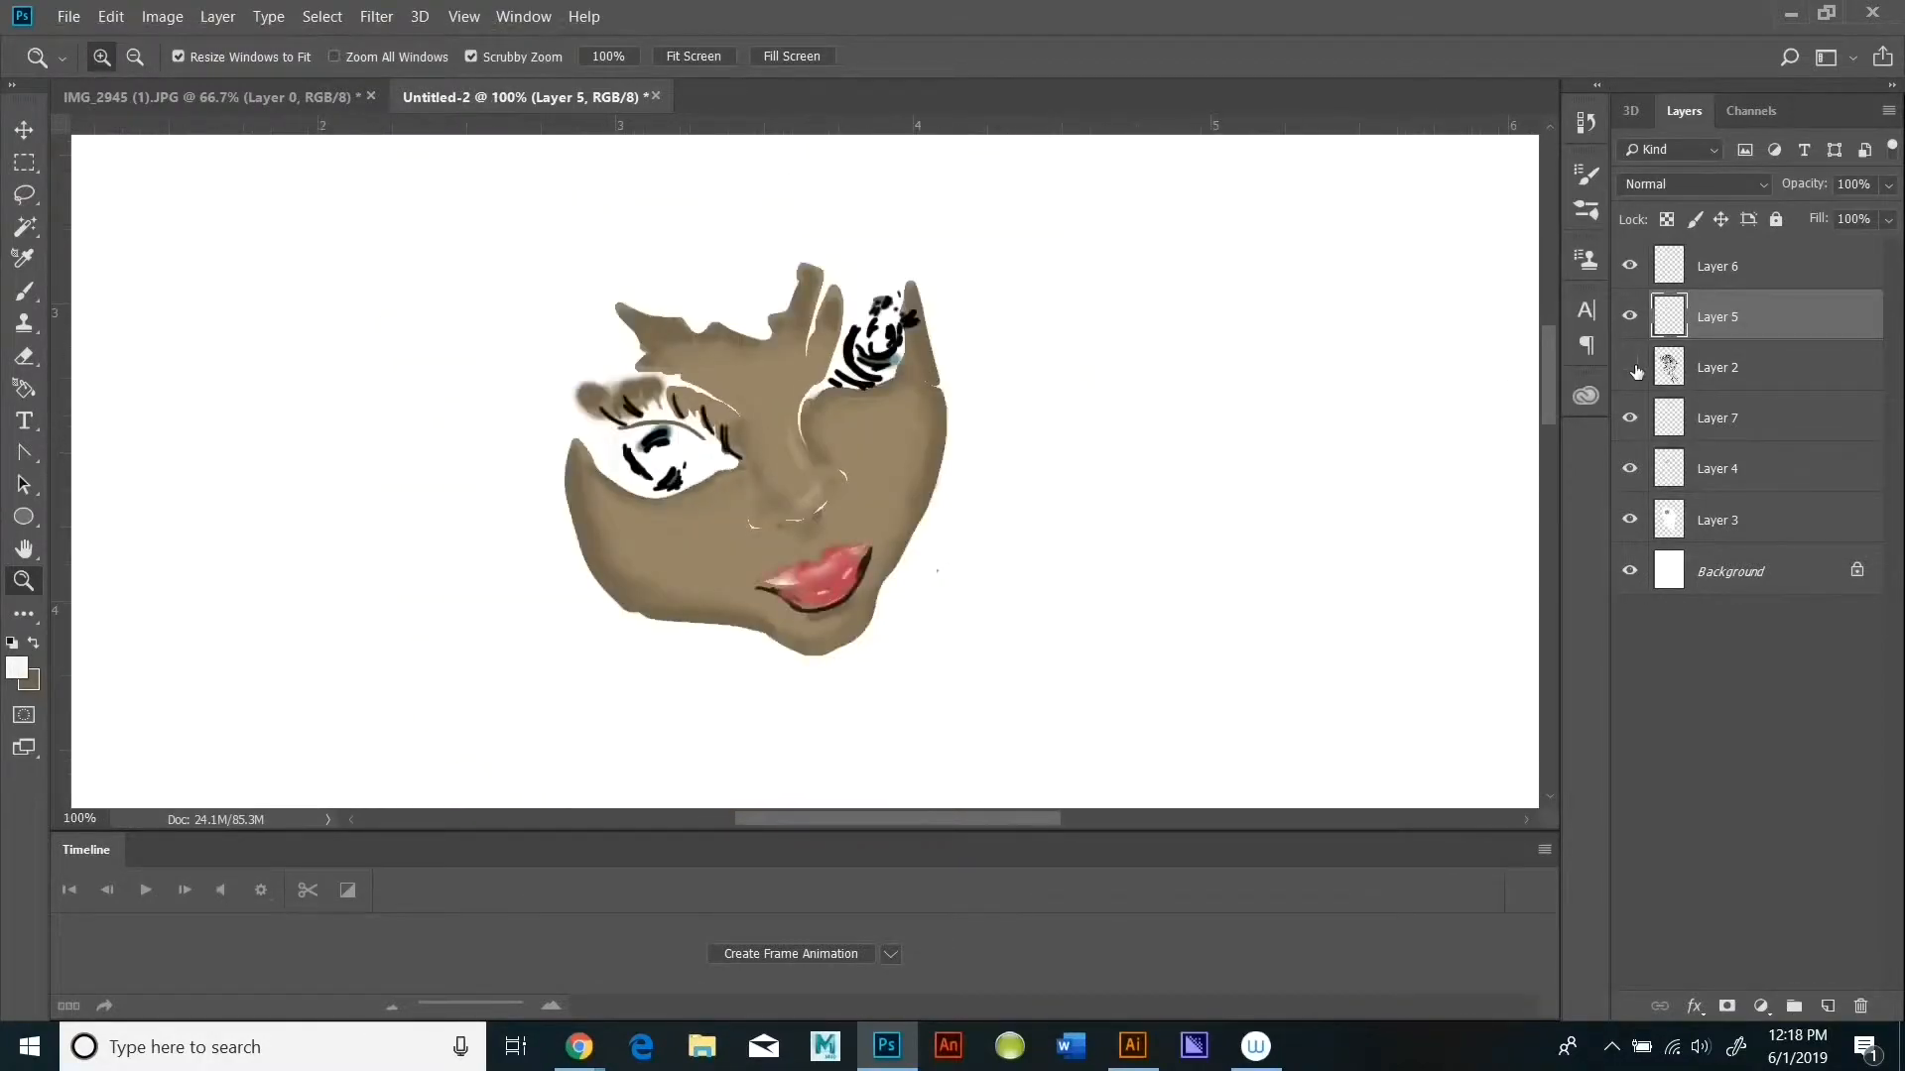
click(1630, 367)
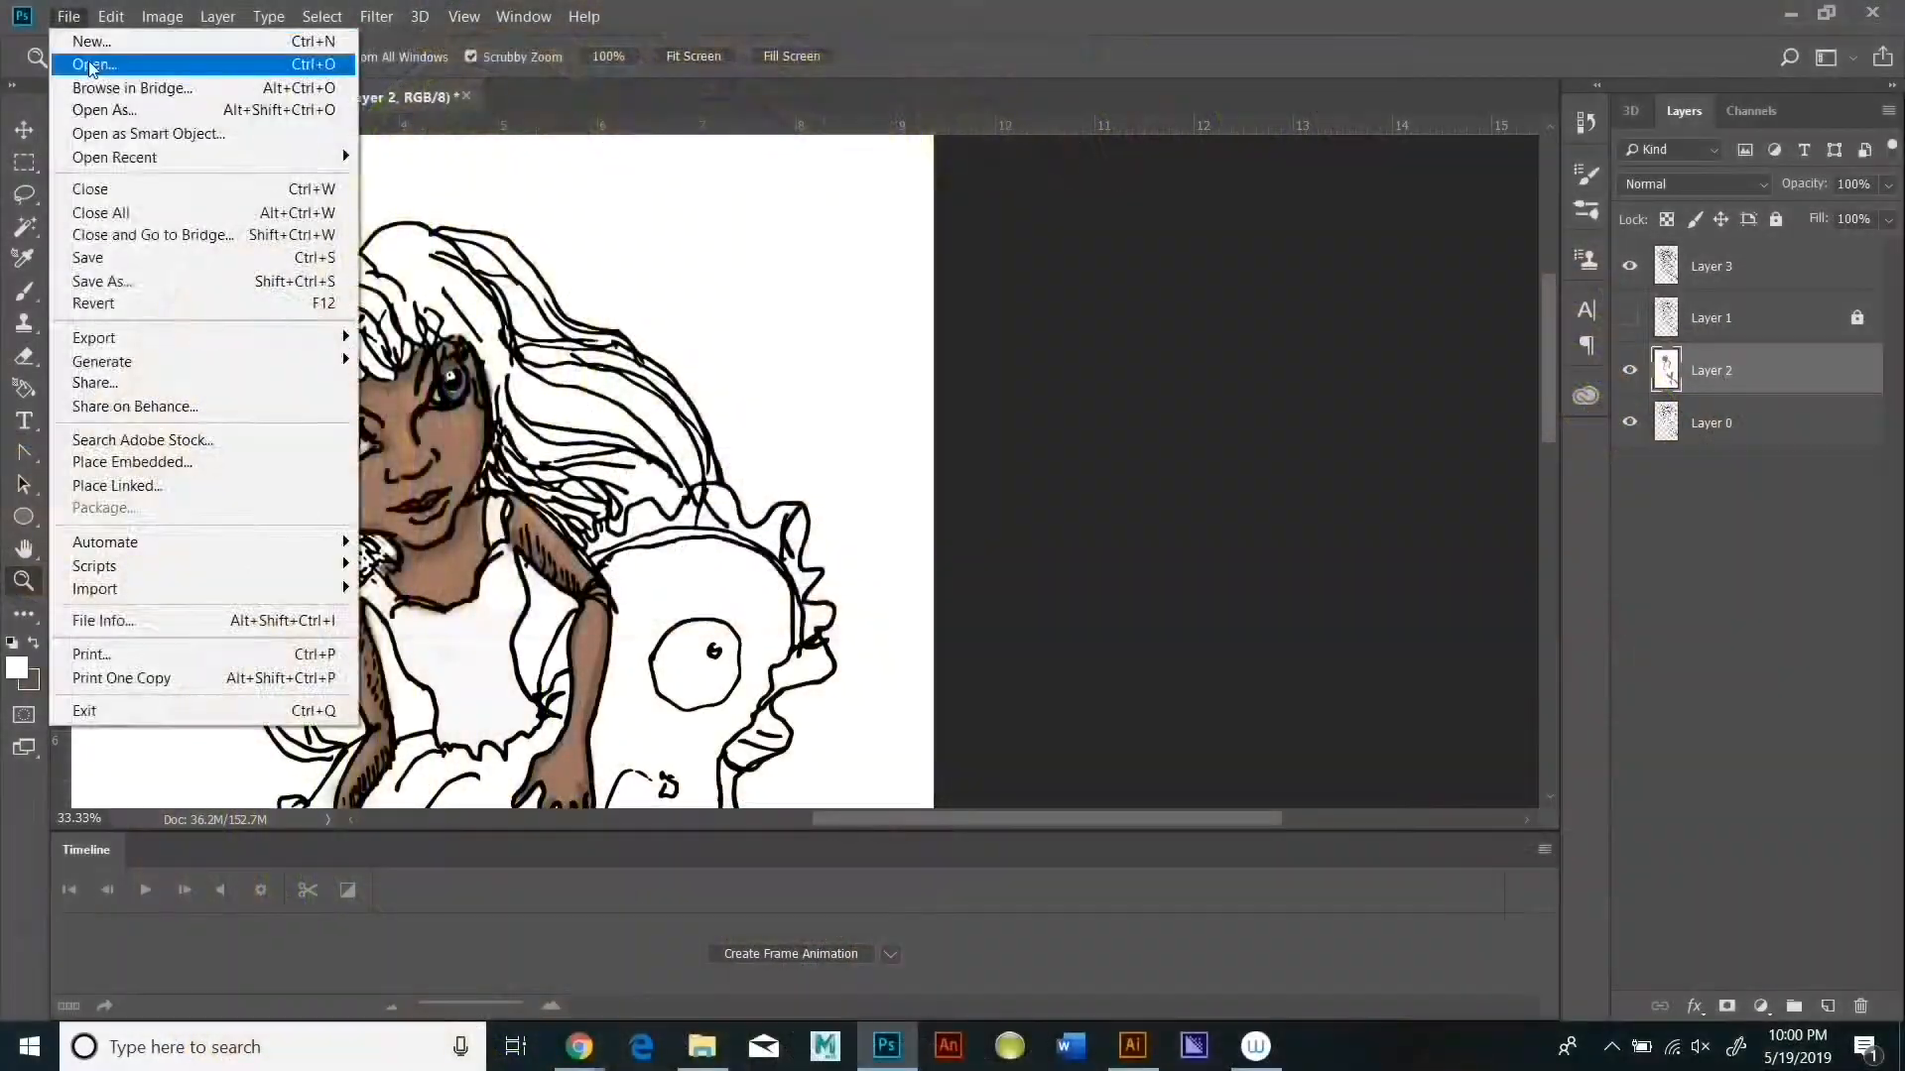
Step: Open the doll photo IMG_2941.jpg and sample the doll's black hair as the foreground colour
click(93, 110)
double_click(938, 447)
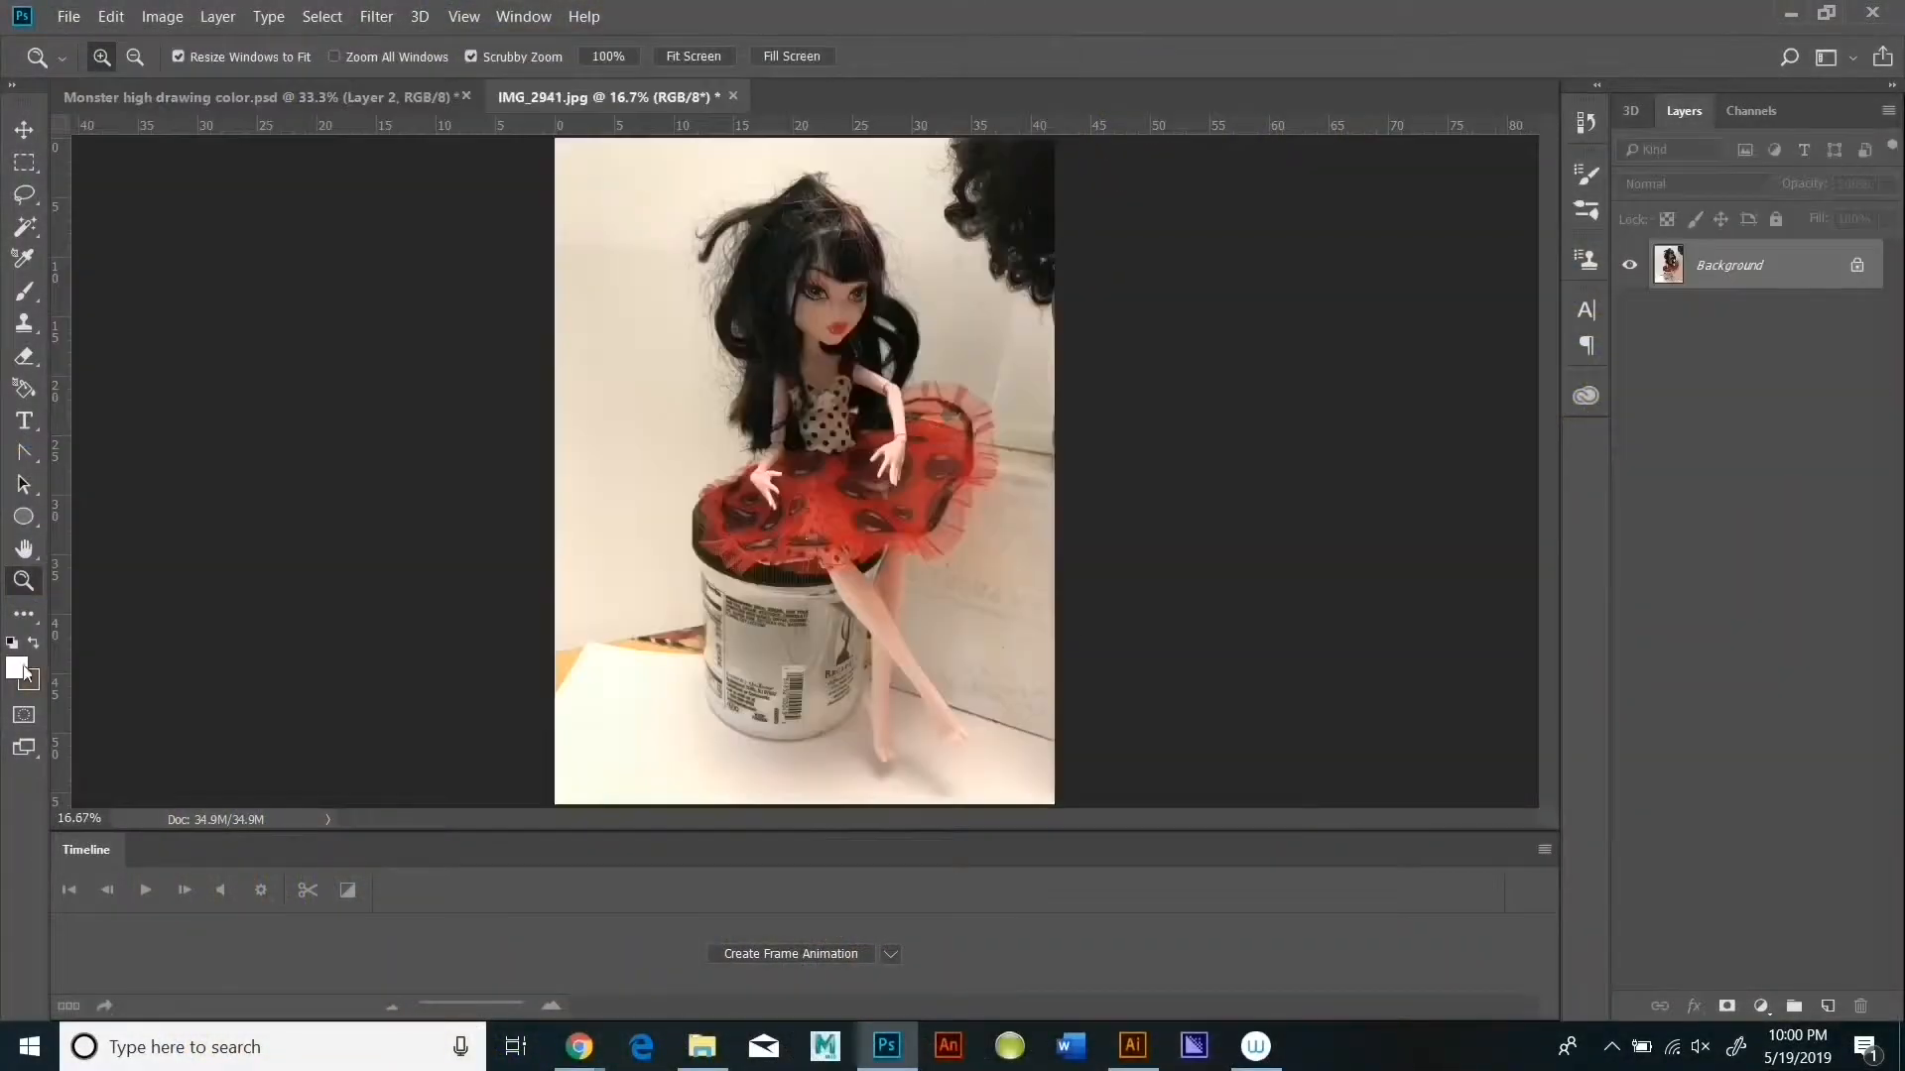
click(17, 668)
click(757, 255)
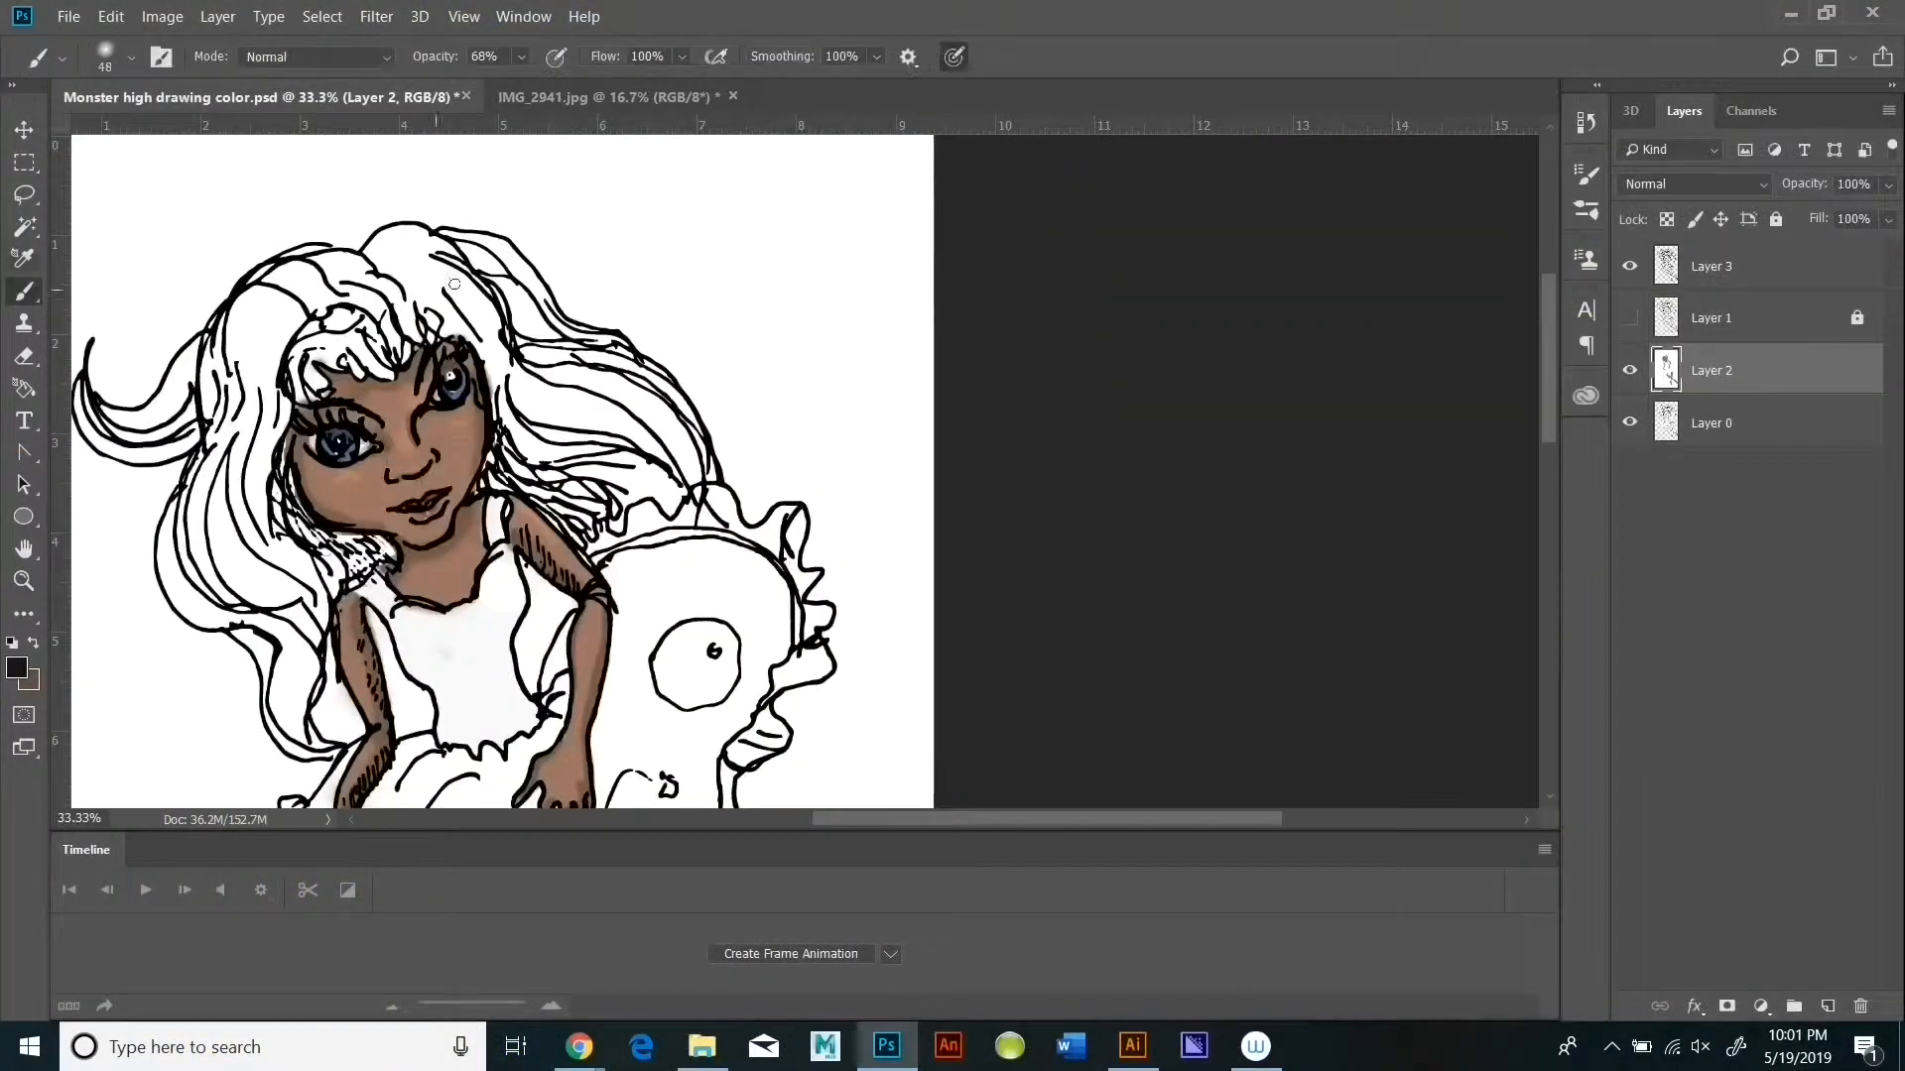
Step: Shade the hair at the crown with the sampled black on Layer 2, using 43% and then 65% brush opacity
mouse_move(374, 263)
mouse_down()
mouse_move(452, 256)
mouse_move(474, 298)
mouse_up()
drag(521, 58, 519, 89)
drag(397, 269, 504, 331)
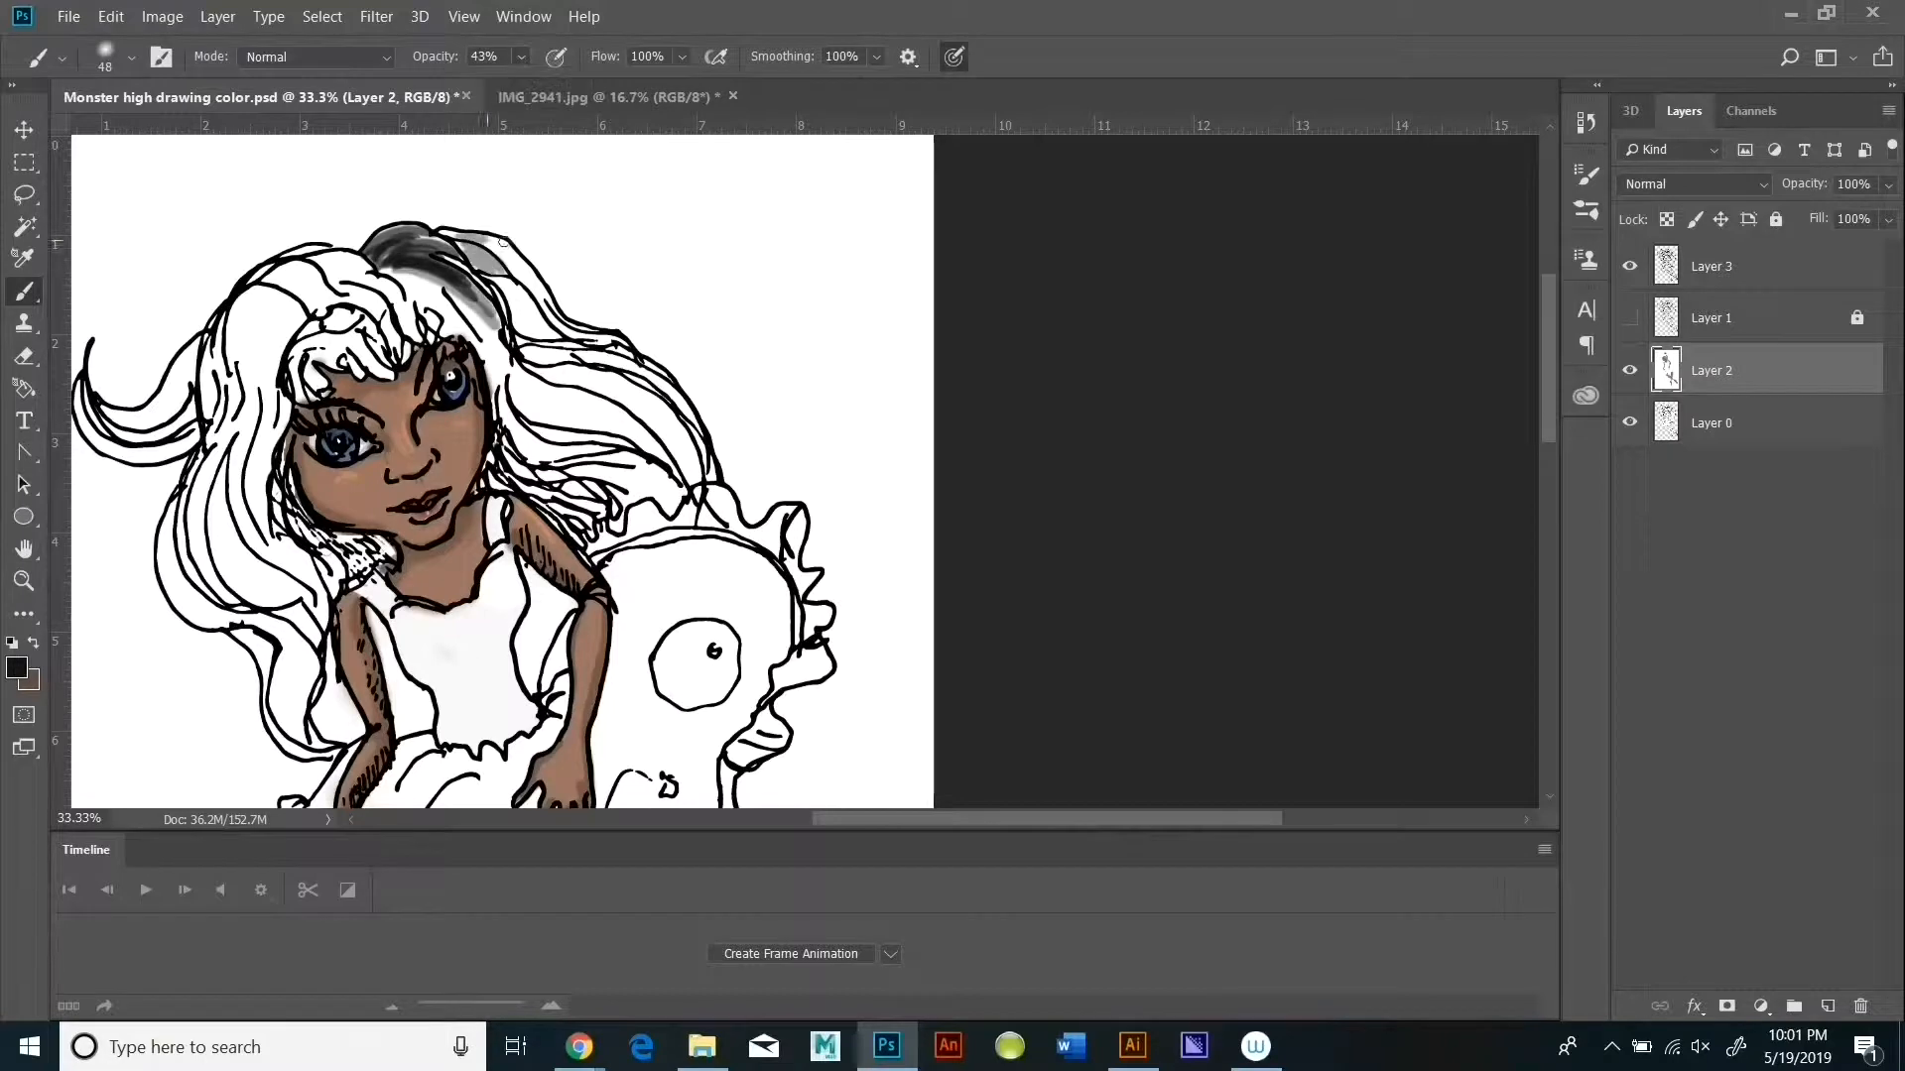
drag(479, 243, 536, 326)
mouse_move(521, 58)
mouse_down()
mouse_move(535, 89)
mouse_move(562, 89)
mouse_up()
mouse_move(479, 250)
mouse_down()
mouse_move(539, 325)
mouse_move(501, 363)
mouse_up()
drag(362, 278, 467, 337)
Step: Fill the long flowing locks behind the smaller eye with the sampled black at 65% opacity
drag(522, 349, 684, 443)
drag(577, 365, 687, 467)
drag(585, 349, 700, 461)
drag(511, 375, 650, 462)
mouse_move(531, 377)
mouse_down()
mouse_move(660, 445)
mouse_move(573, 476)
mouse_up()
drag(511, 422, 640, 469)
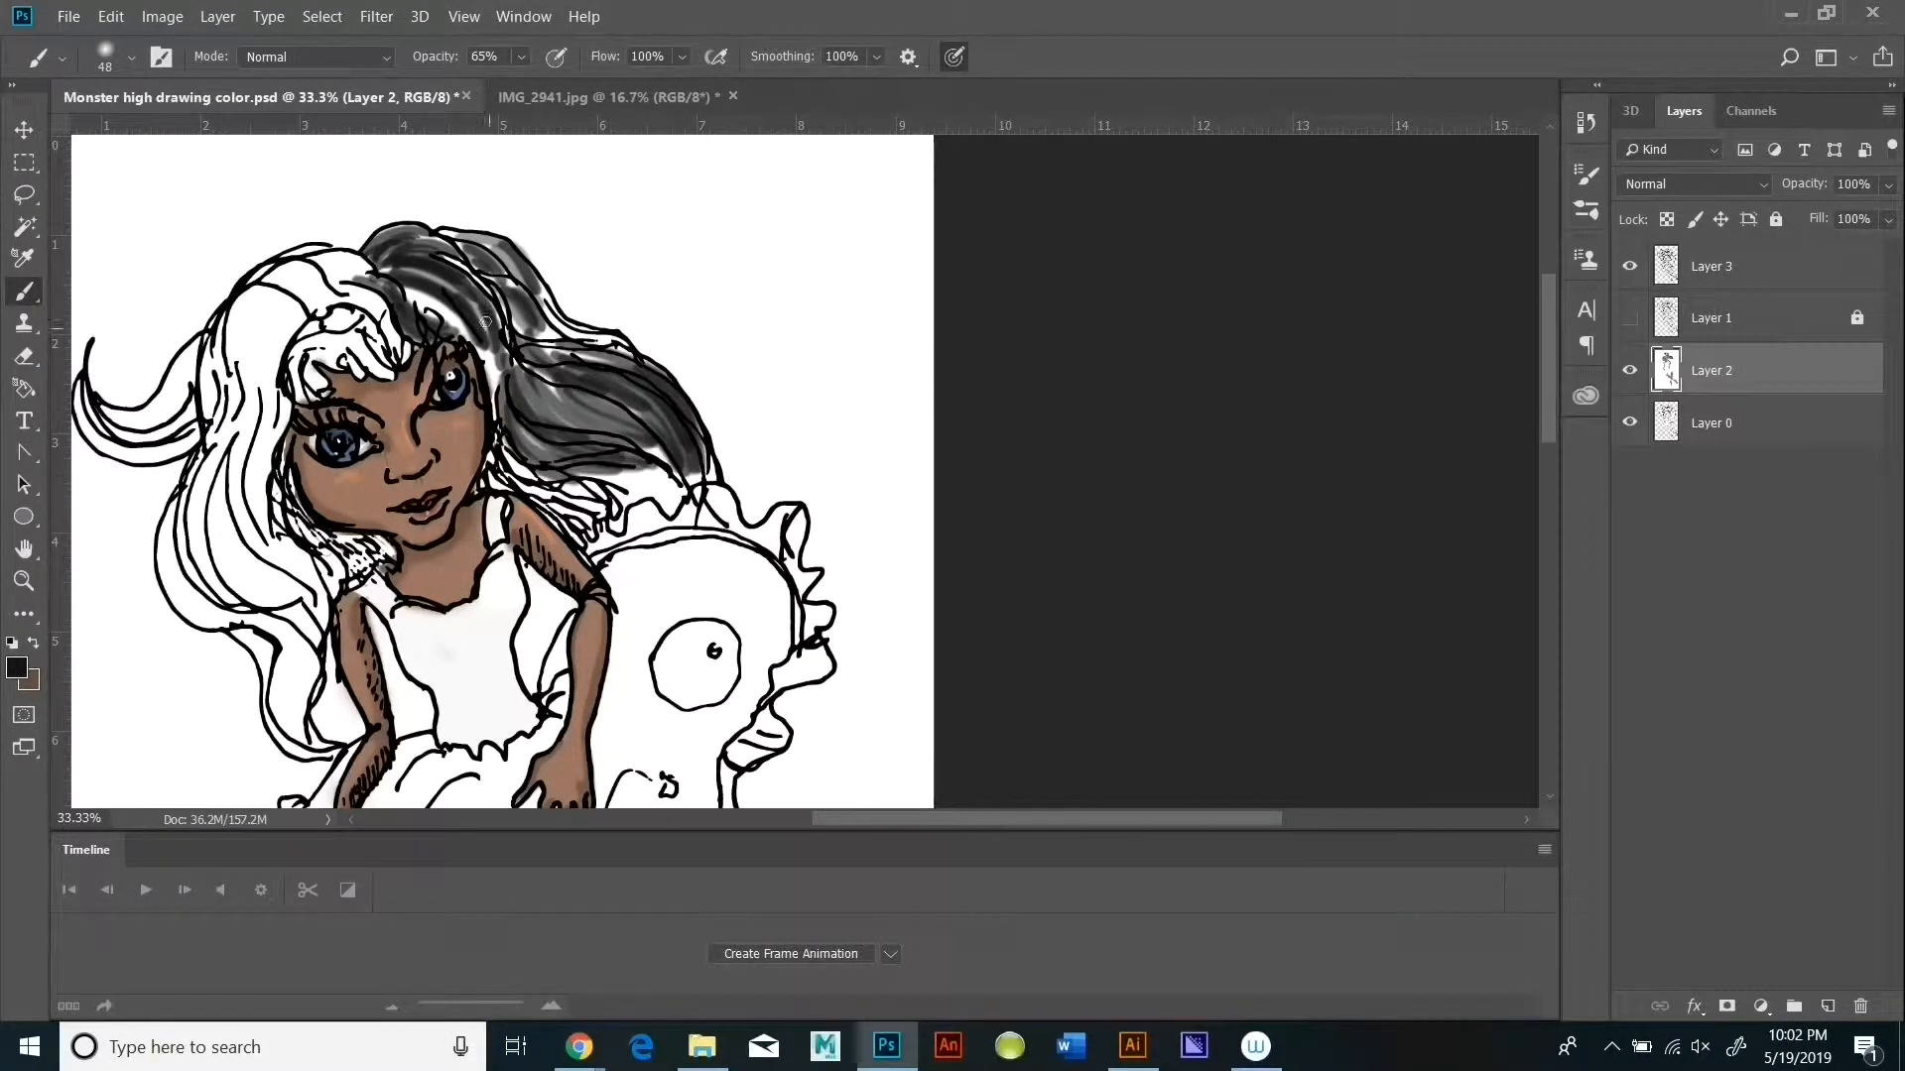
Step: Shade the strands above the smaller eye and the fringe with the sampled black, lowering the brush opacity to 43%
drag(417, 295, 486, 347)
click(521, 58)
drag(540, 89, 513, 89)
drag(363, 310, 325, 355)
mouse_move(375, 295)
mouse_down()
mouse_move(397, 365)
mouse_move(304, 385)
mouse_up()
drag(351, 336, 387, 379)
drag(311, 333, 293, 397)
drag(368, 325, 405, 369)
drag(296, 395, 319, 385)
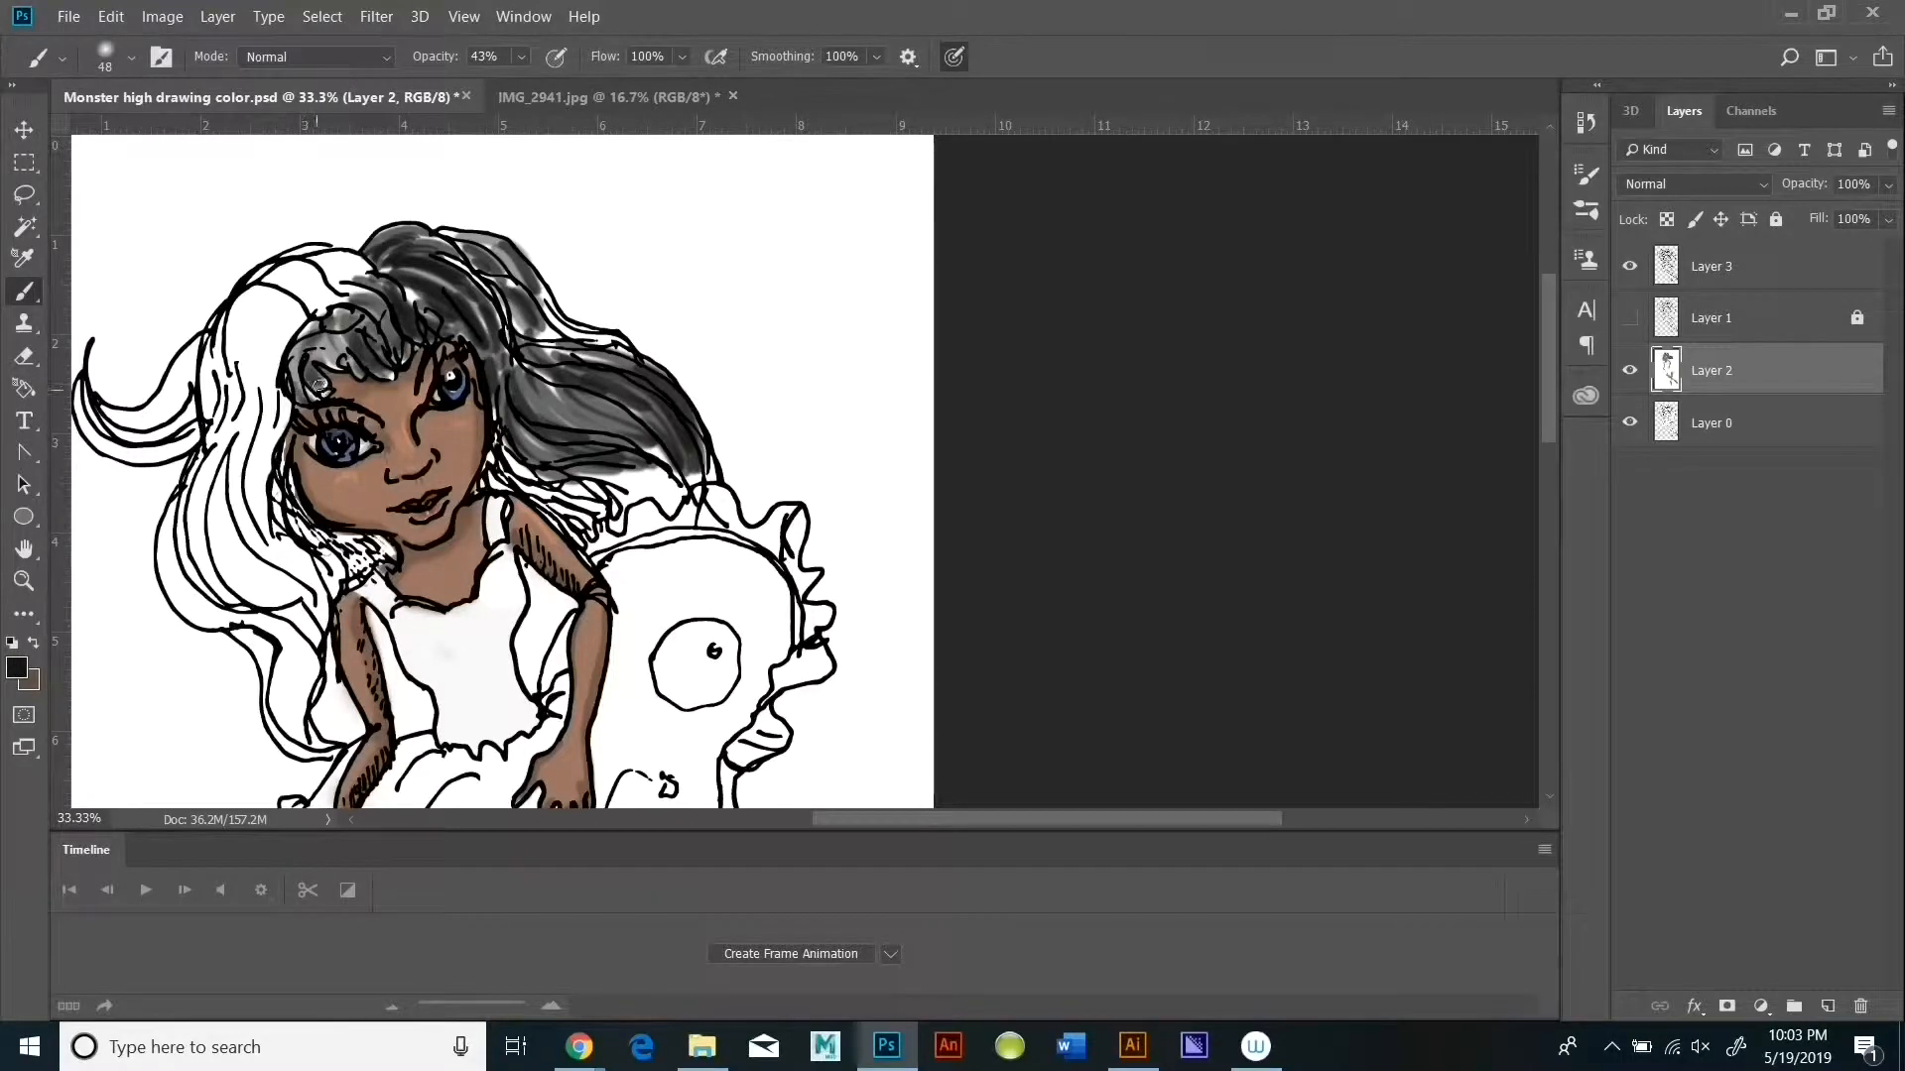
Step: Pick a yellow-green and glaze faint highlights over the fringe and the flowing locks at 19% opacity
click(16, 668)
click(1355, 441)
click(1698, 375)
click(521, 58)
drag(536, 89, 509, 90)
drag(350, 333, 364, 355)
drag(577, 371, 670, 428)
Step: Sample the brown skin colour, raise the brush opacity and paint brown over the flowing locks down to their lower ends
click(17, 667)
click(446, 581)
click(1680, 396)
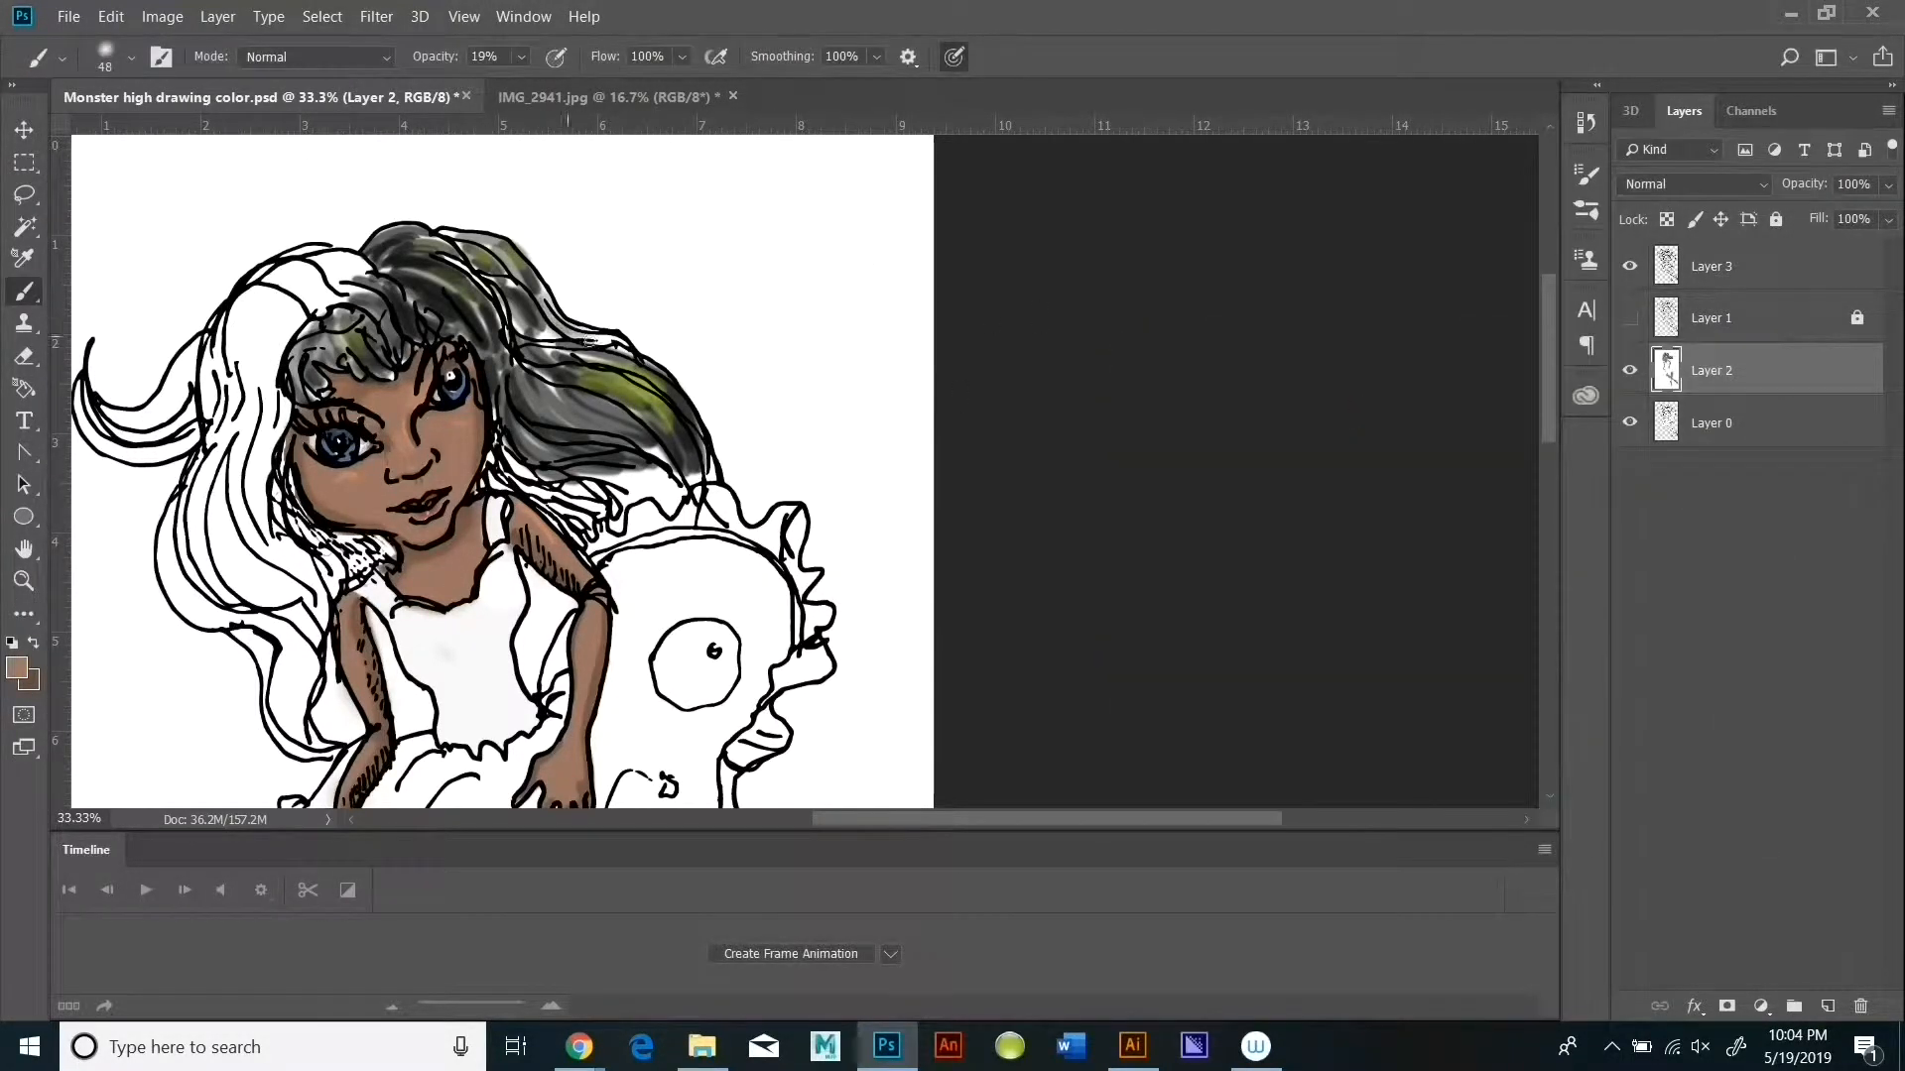
click(521, 58)
drag(522, 91, 582, 91)
drag(522, 309, 557, 343)
drag(496, 271, 605, 357)
drag(526, 361, 567, 397)
drag(415, 277, 496, 347)
mouse_move(518, 375)
mouse_down()
mouse_move(631, 421)
mouse_move(613, 444)
mouse_up()
drag(683, 448, 710, 484)
drag(597, 463, 678, 500)
Step: Pick successively darker browns, raise the brush opacity further and shade the lower ends of the flowing hair
click(17, 668)
click(1151, 619)
click(1687, 384)
mouse_move(607, 462)
mouse_down()
mouse_move(685, 508)
mouse_move(659, 494)
mouse_up()
click(16, 667)
click(1141, 655)
click(1687, 384)
click(521, 57)
drag(581, 91, 613, 92)
drag(703, 468, 677, 510)
mouse_move(617, 425)
mouse_down()
mouse_move(666, 453)
mouse_move(507, 482)
mouse_move(556, 463)
mouse_up()
Step: Blend the darker hair beside the neck at a lower opacity, then continue with foreground and background colours swapped
click(520, 58)
drag(550, 87, 486, 88)
drag(542, 476, 604, 496)
mouse_move(524, 486)
mouse_down()
mouse_move(628, 492)
mouse_move(589, 519)
mouse_move(672, 496)
mouse_move(602, 523)
mouse_up()
mouse_move(542, 455)
mouse_down()
mouse_move(580, 471)
mouse_move(671, 451)
mouse_up()
click(34, 643)
drag(539, 441, 640, 485)
drag(538, 459, 580, 483)
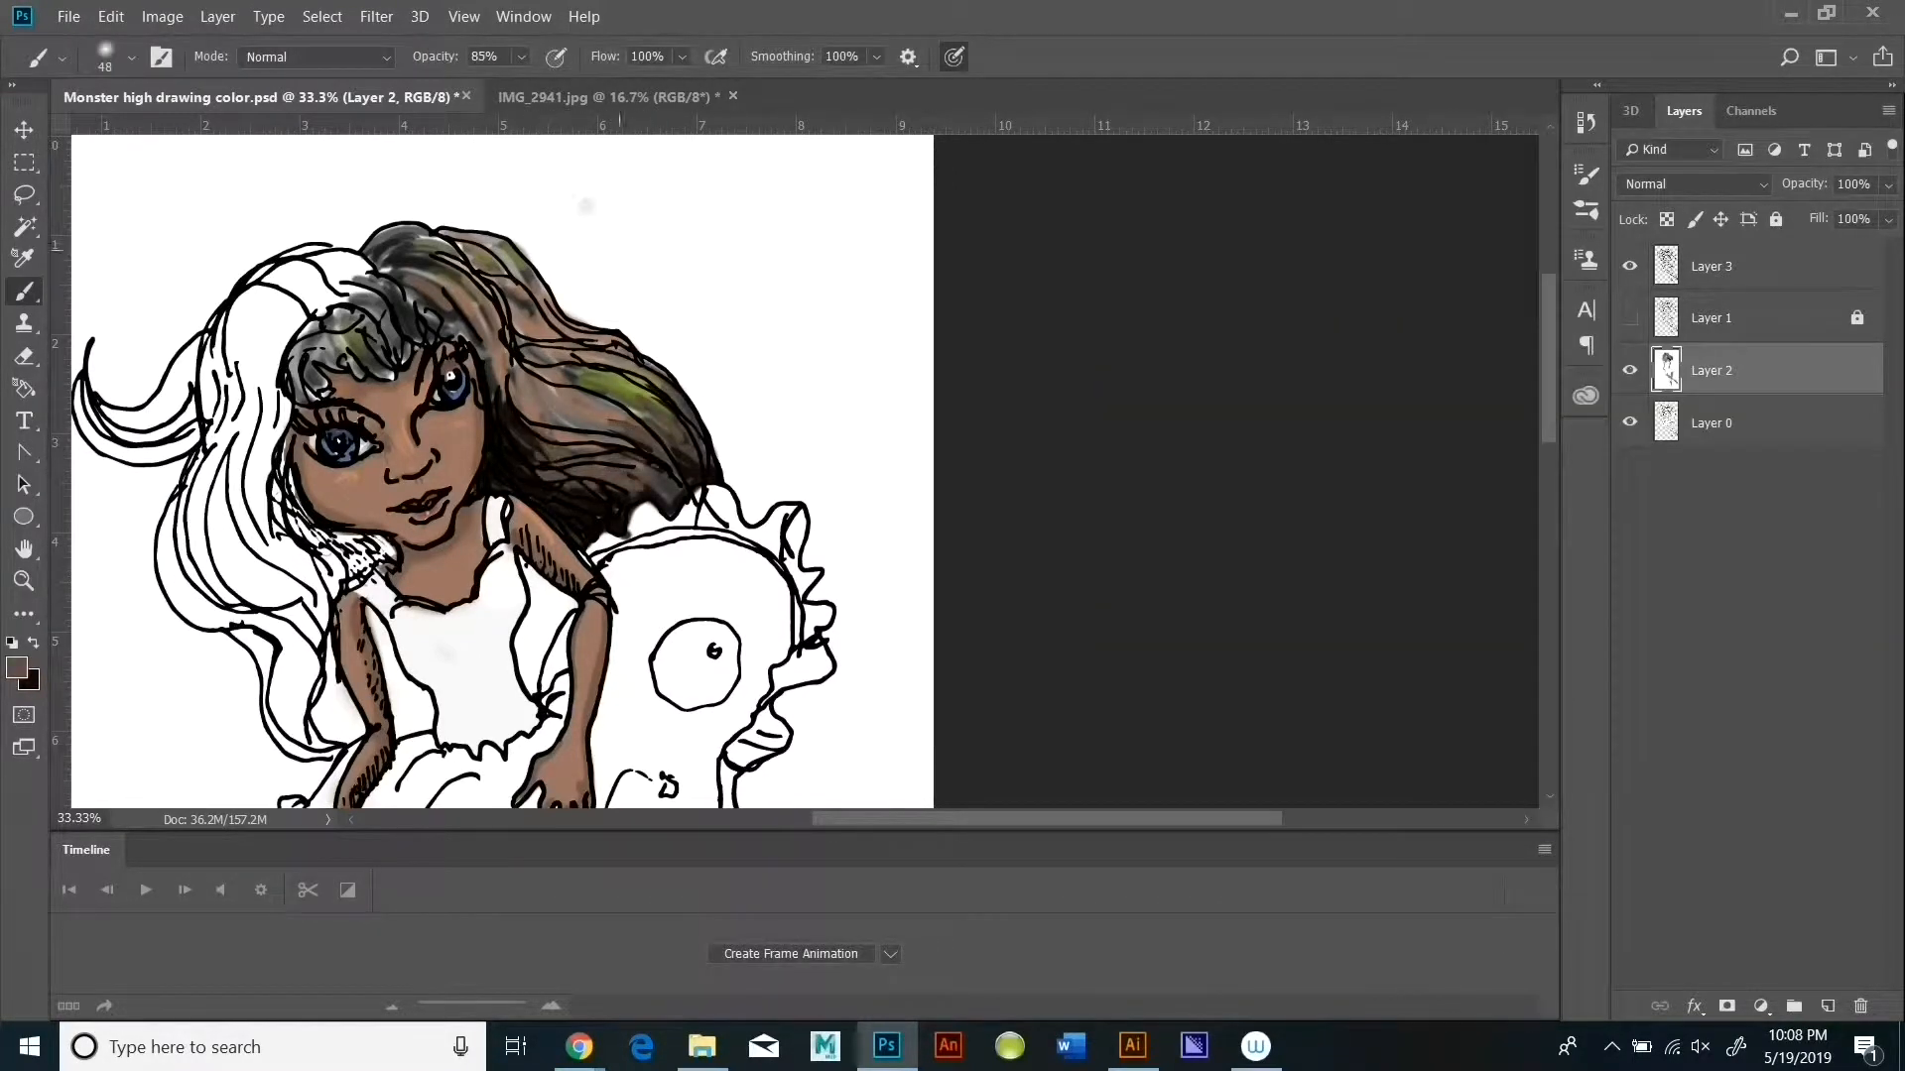
Step: Lower the brush opacity to 33% and pick a bright yellow foreground colour
click(521, 58)
drag(548, 87, 479, 87)
click(17, 667)
click(1462, 671)
click(1344, 451)
click(1680, 395)
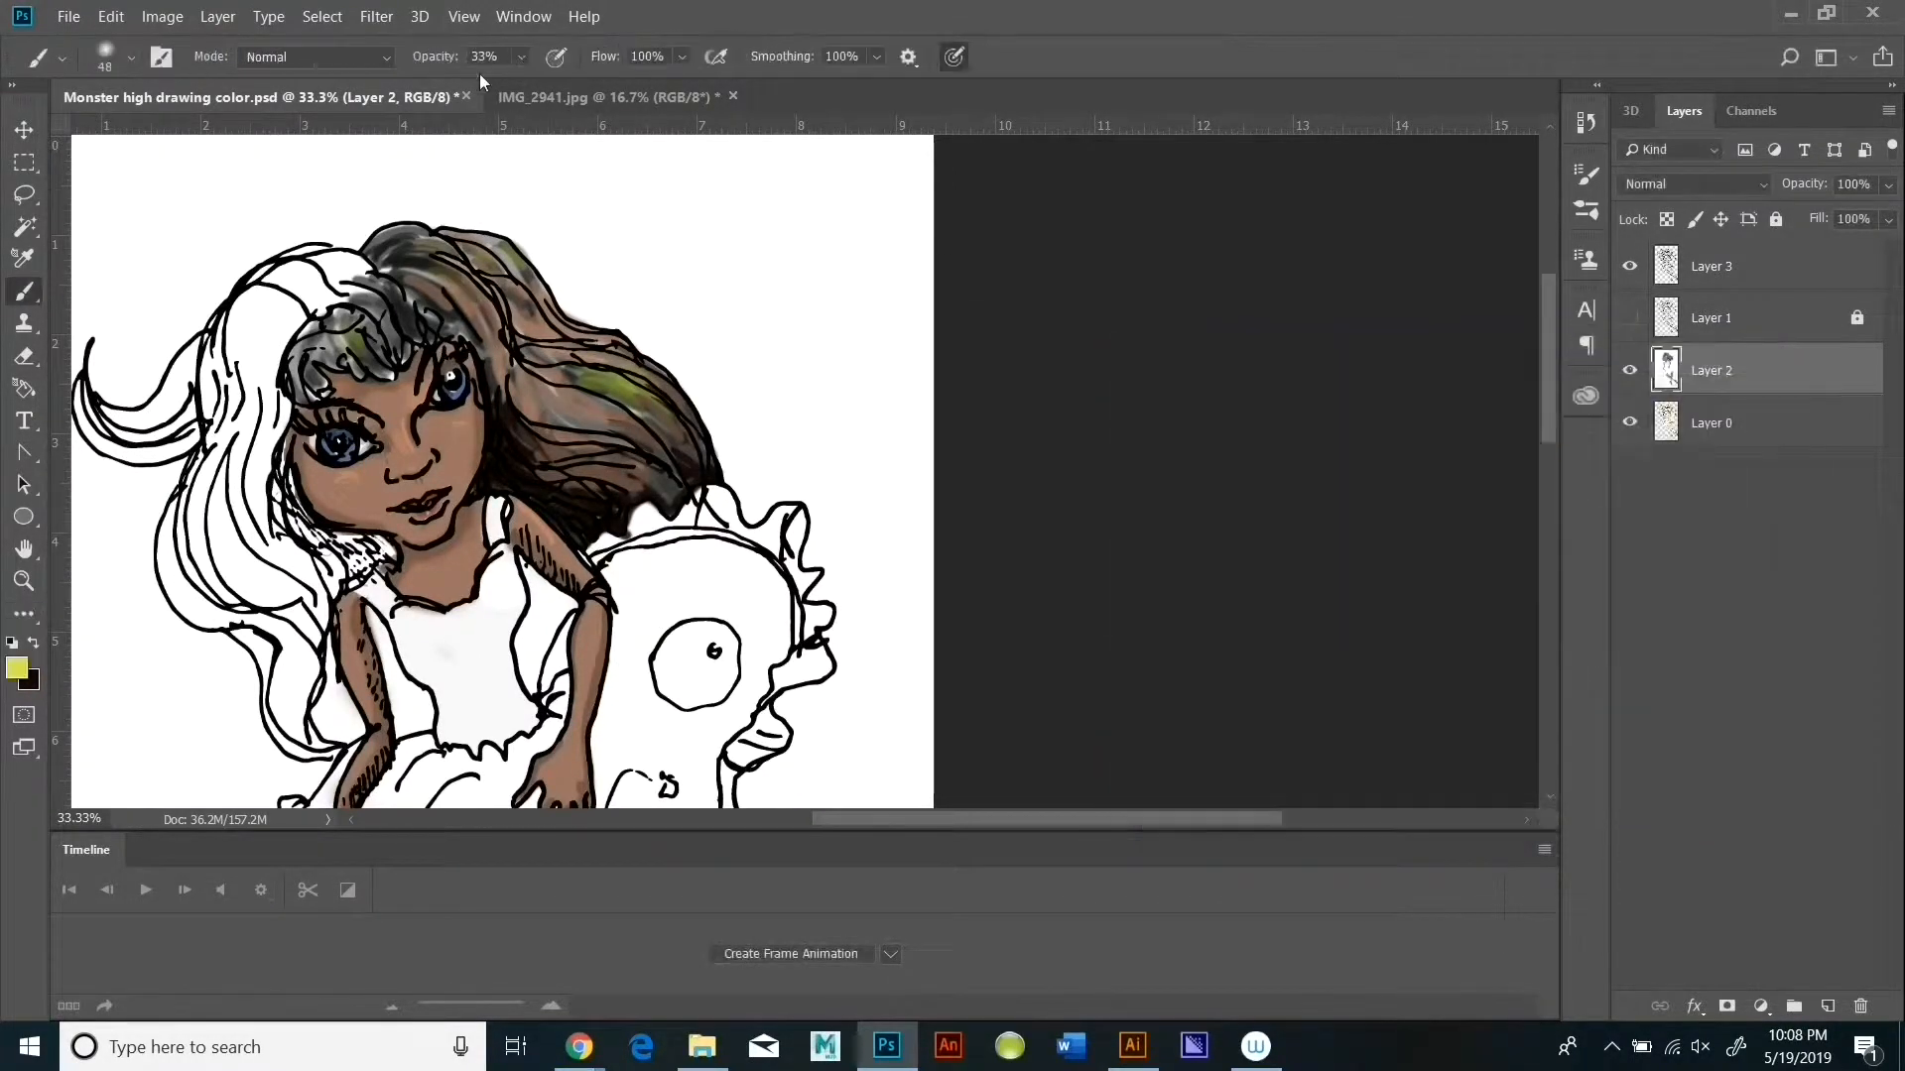
Step: Create a new layer above Layer 2 and paint faint yellow highlights over the upper flowing hair at 18% opacity
click(217, 17)
click(544, 41)
click(1151, 301)
drag(515, 289, 551, 337)
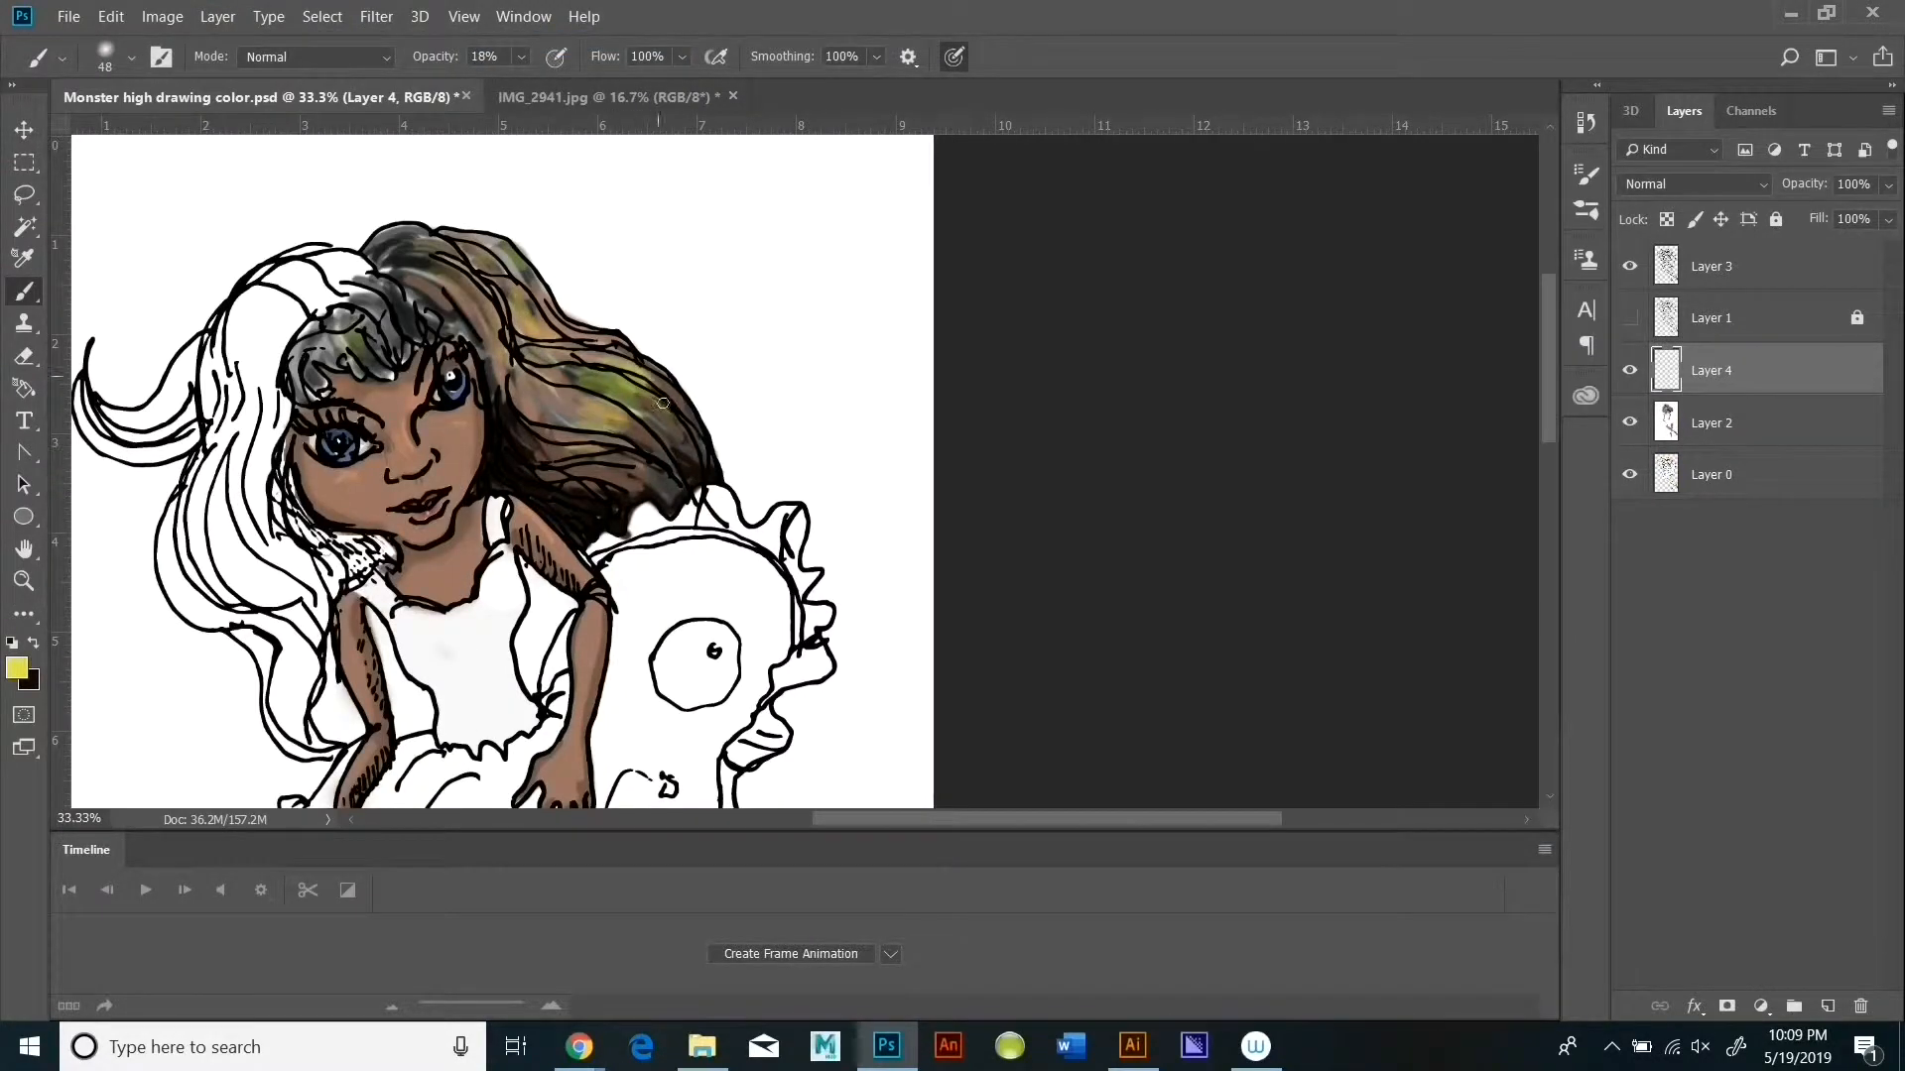
Step: Pick an orange foreground colour and streak it through the hair near the crown at 18% opacity
click(17, 668)
click(1344, 489)
click(1680, 395)
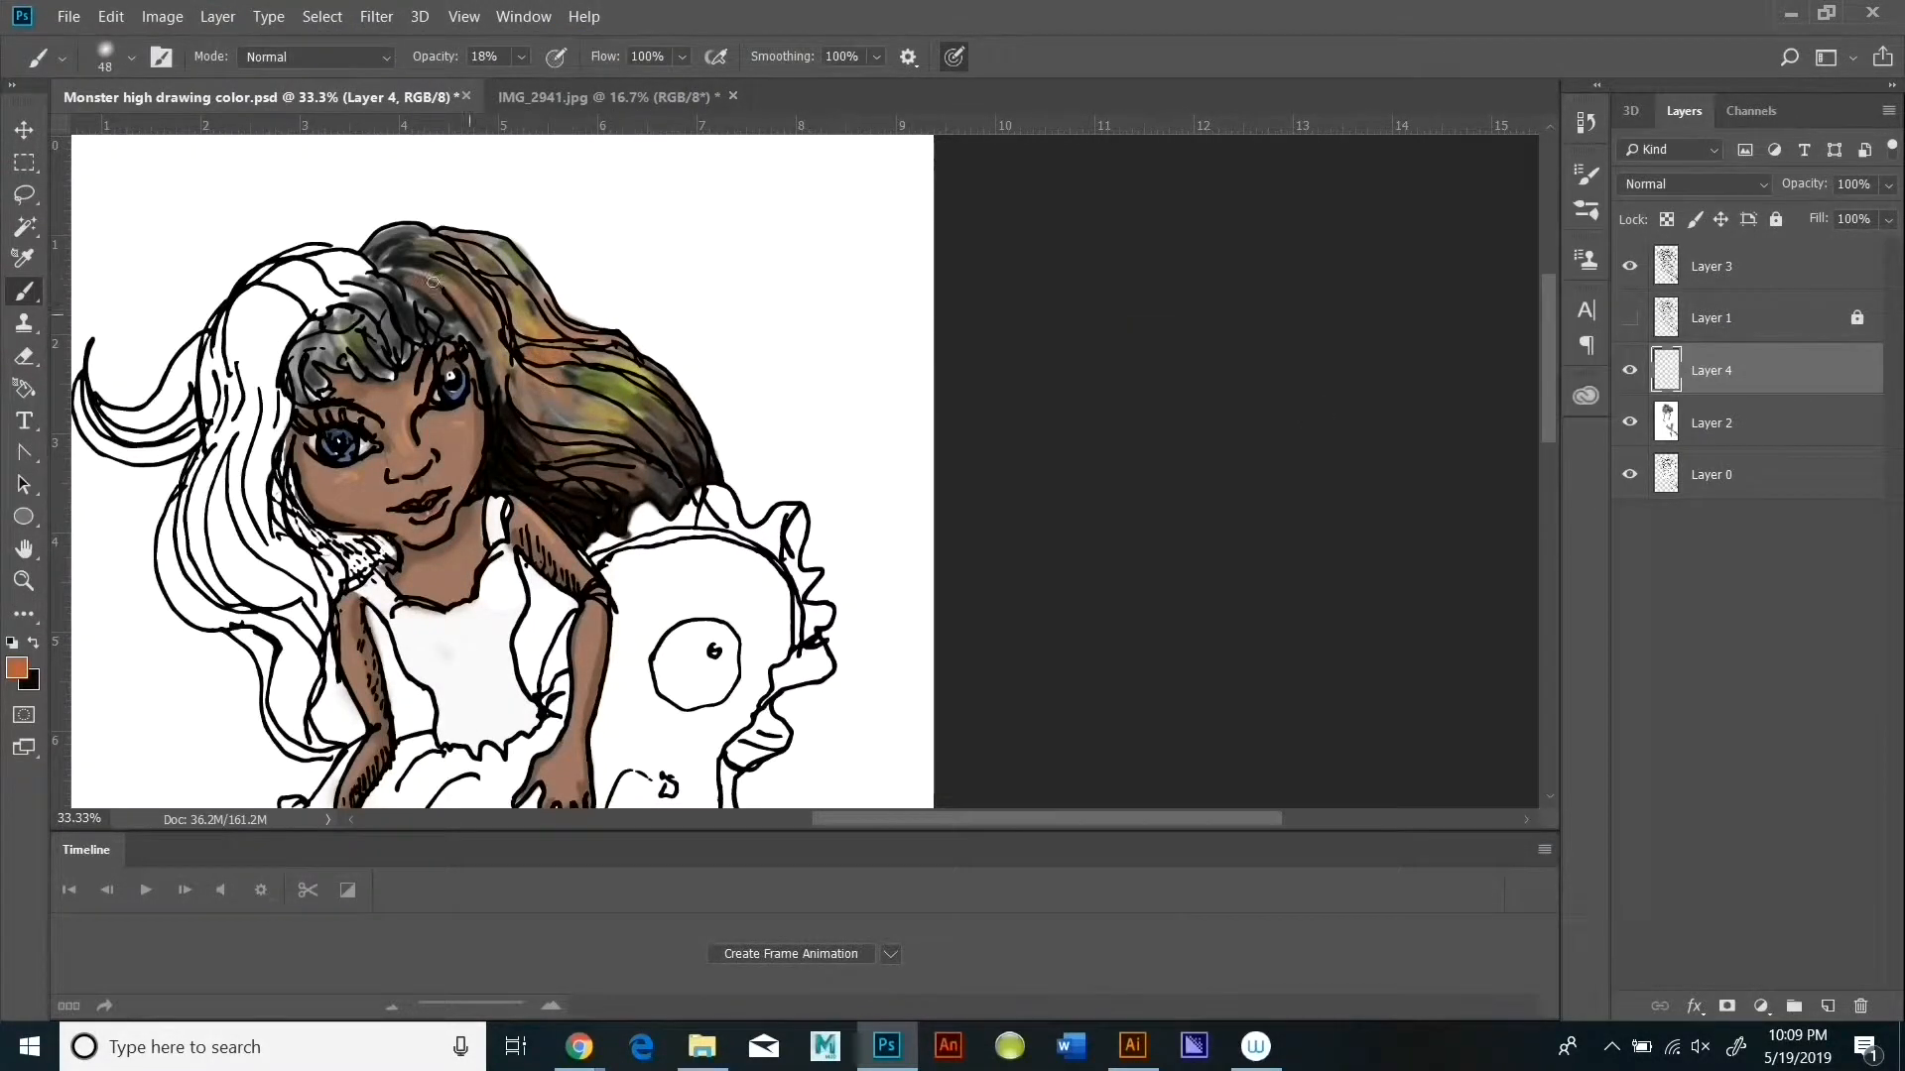
drag(433, 282, 469, 314)
Step: Redraw a dark strand line through the flowing hair at higher opacity, then return to the highlight colour for a fainter streak
click(17, 668)
click(1679, 395)
click(520, 58)
drag(525, 87, 602, 87)
click(31, 683)
click(1680, 395)
click(34, 643)
drag(521, 323, 585, 337)
click(521, 58)
drag(551, 87, 476, 87)
click(34, 643)
mouse_move(506, 340)
mouse_down()
mouse_move(543, 357)
mouse_move(522, 381)
mouse_move(594, 401)
mouse_move(546, 327)
mouse_move(524, 327)
mouse_up()
Step: Set the foreground colour to yellow-green e5f74d for the hair highlights
click(17, 668)
click(1459, 669)
click(1338, 439)
click(1680, 395)
Step: Pick a muted greyish brown and tone down the highlights across the flowing locks at 52% opacity
click(17, 668)
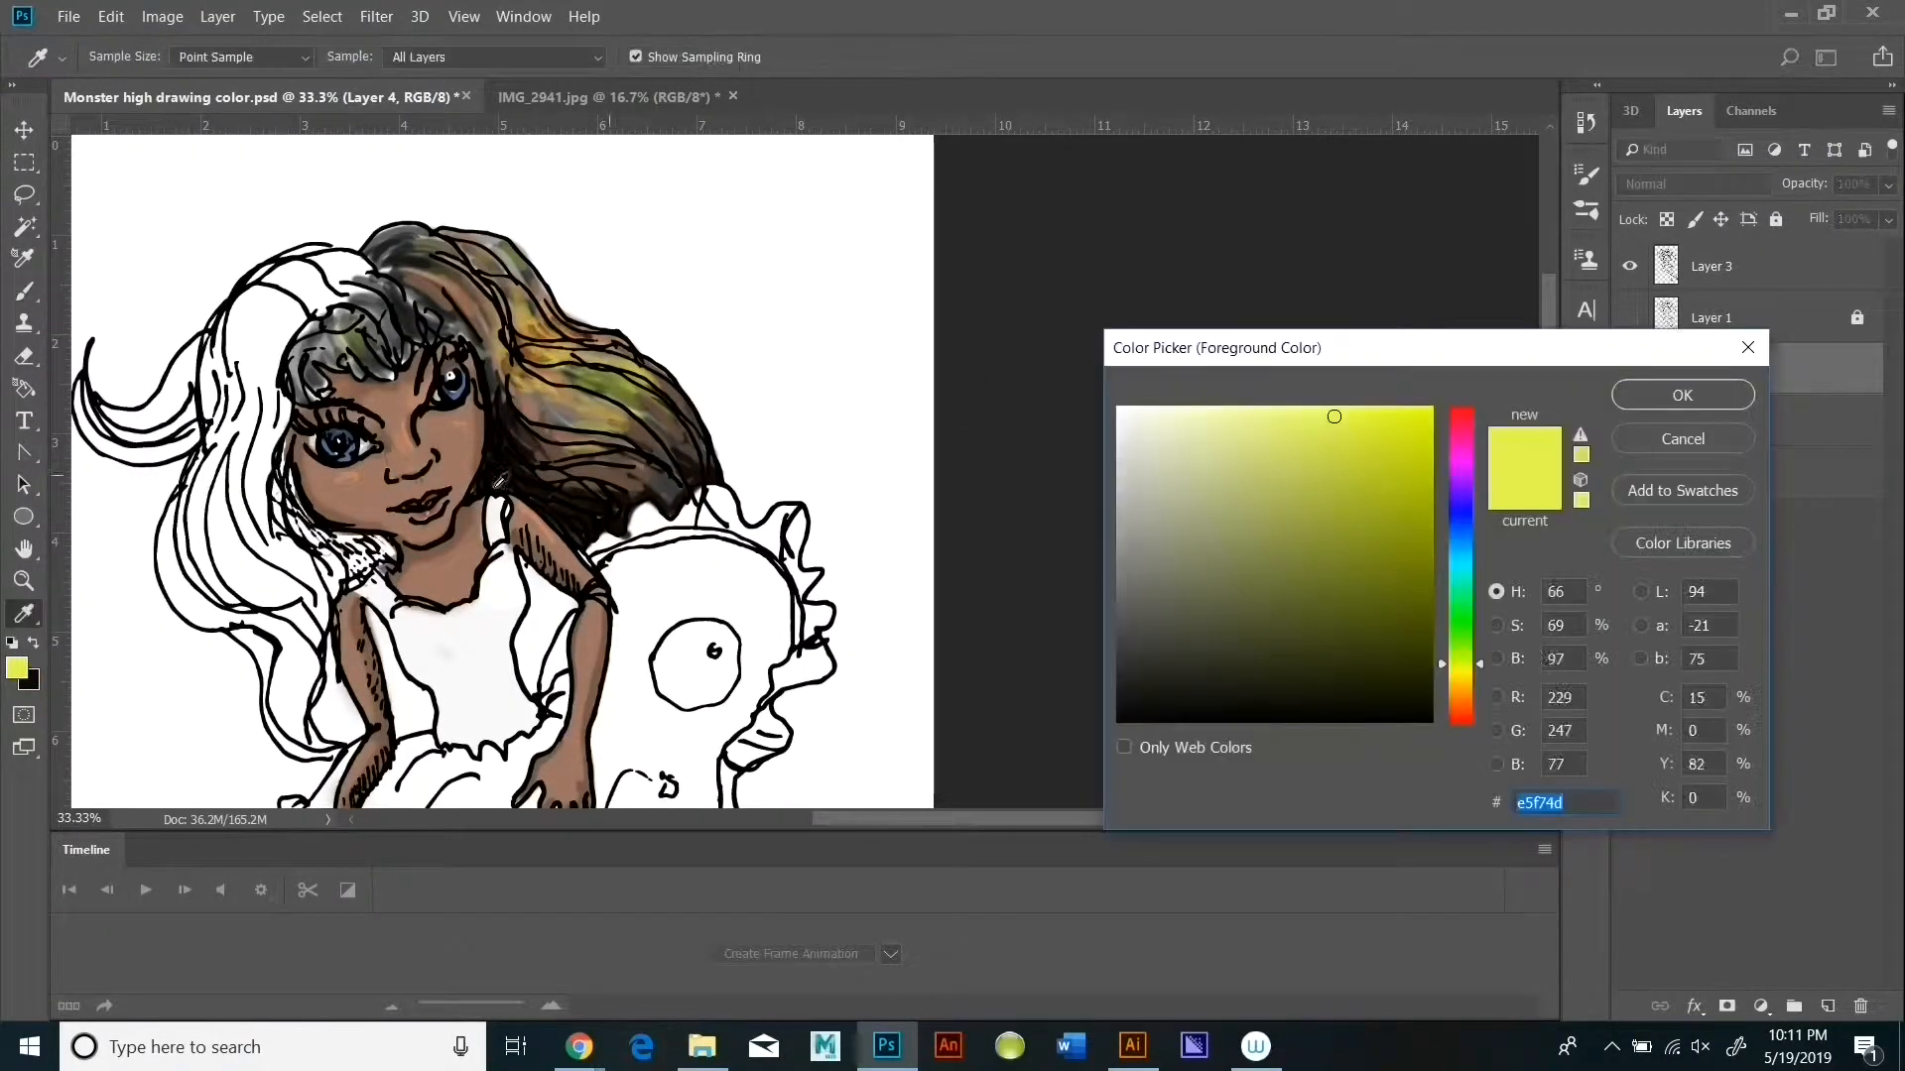
click(1460, 708)
click(1181, 605)
click(1680, 395)
click(521, 57)
drag(476, 87, 519, 87)
mouse_move(522, 314)
mouse_down()
mouse_move(589, 342)
mouse_move(536, 334)
mouse_up()
drag(512, 369, 530, 389)
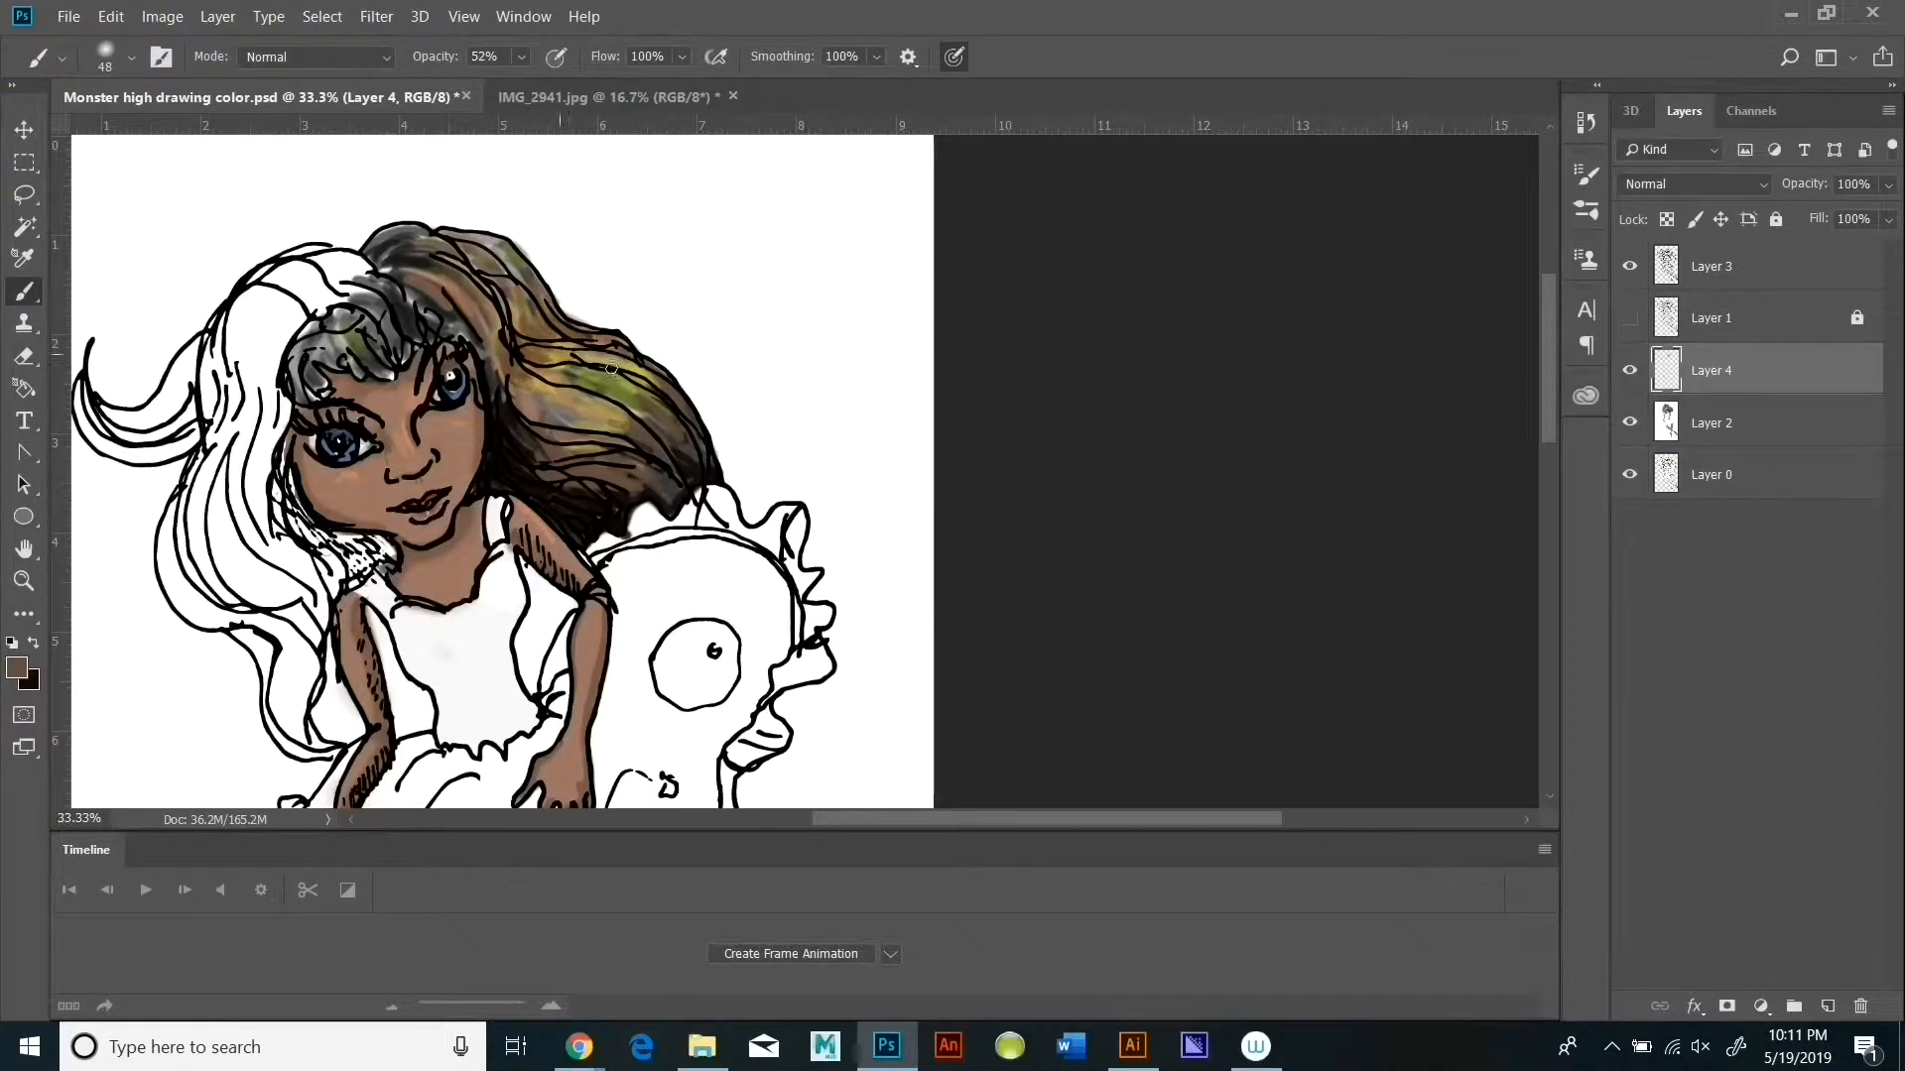
drag(494, 304, 496, 356)
drag(514, 369, 595, 426)
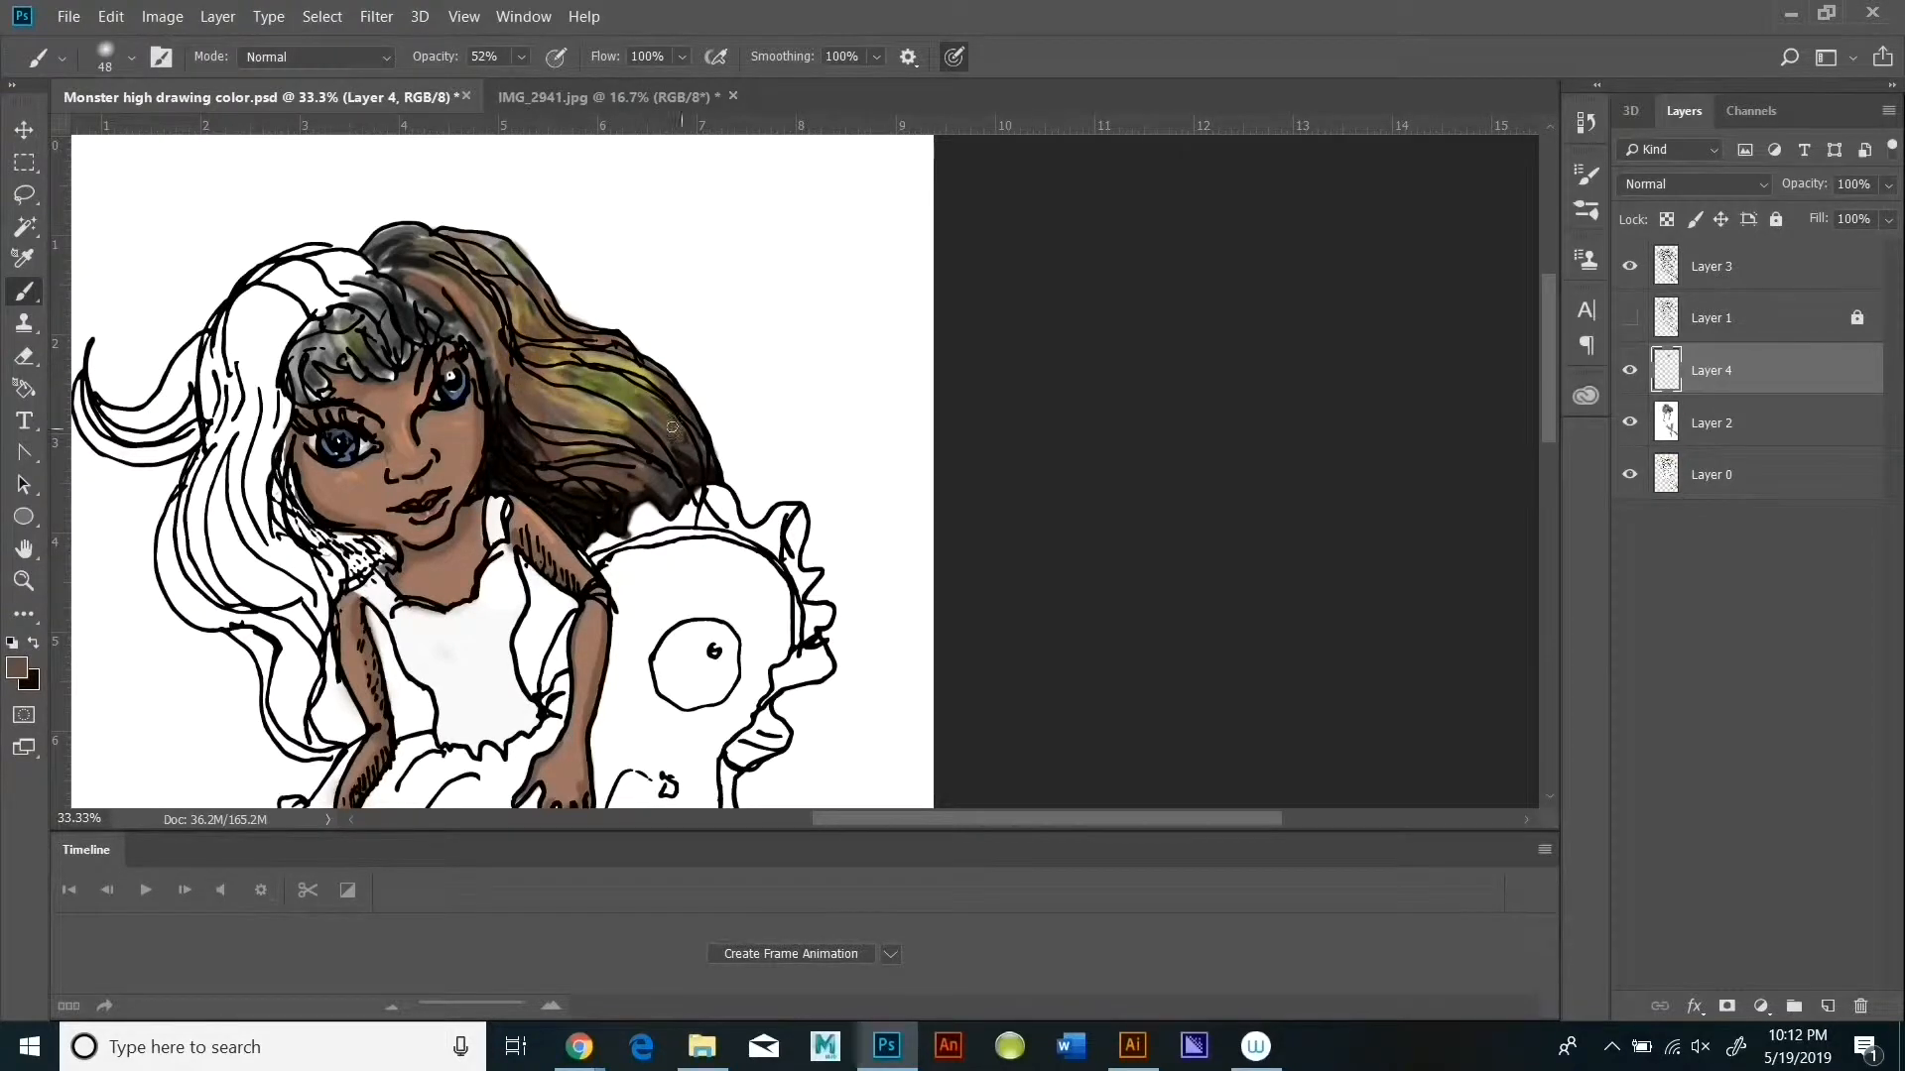
Step: Set up a 6 px brush with maximum hardness, 100% opacity and black as the painting colour
click(521, 57)
drag(519, 88, 589, 87)
click(131, 58)
drag(154, 136, 140, 136)
drag(140, 196, 296, 195)
click(847, 274)
click(30, 681)
click(1679, 395)
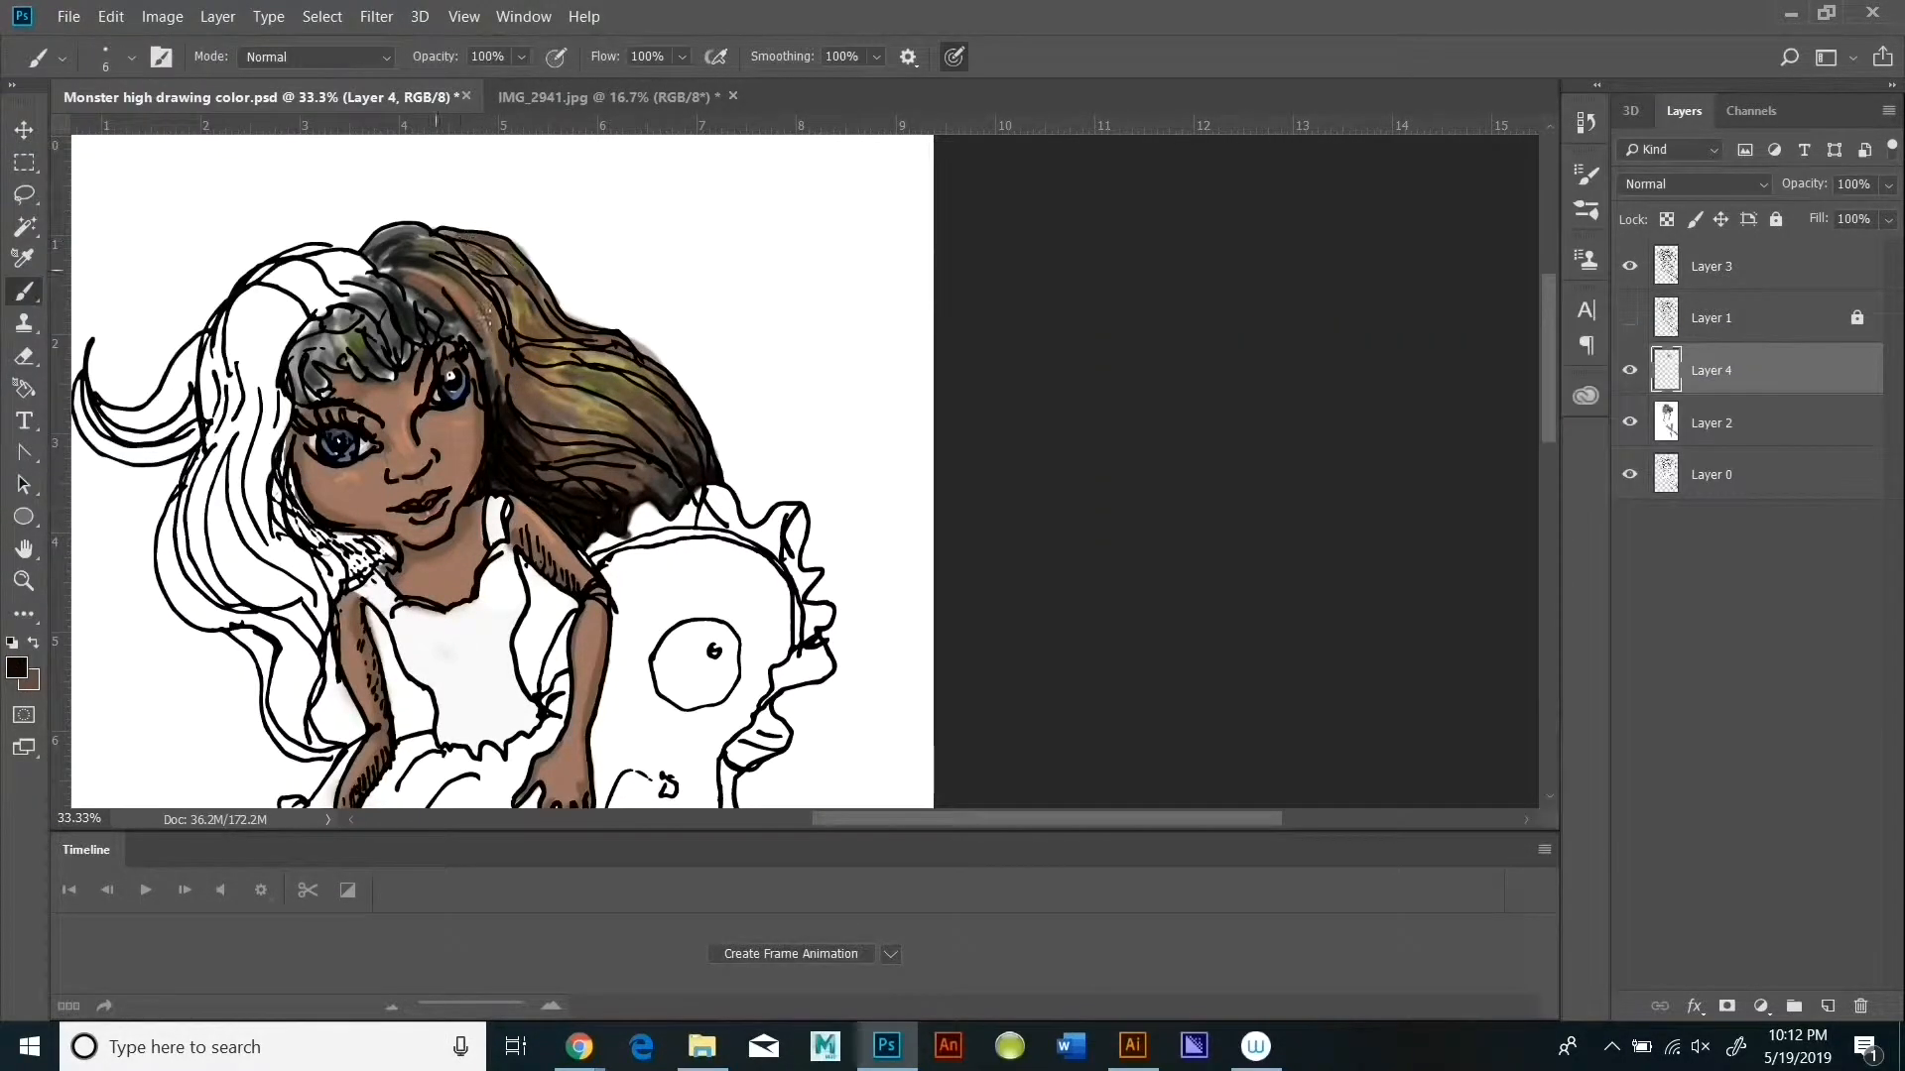
Step: Draw fine black strand lines through the crown and the flowing locks beside the face on Layer 4
drag(436, 270, 515, 287)
drag(512, 367, 545, 411)
drag(481, 298, 504, 351)
drag(498, 266, 540, 324)
mouse_move(475, 302)
mouse_down()
mouse_move(498, 353)
mouse_move(539, 334)
mouse_up()
drag(524, 349, 566, 378)
drag(524, 303, 554, 336)
mouse_move(521, 322)
mouse_down()
mouse_move(684, 437)
mouse_move(631, 466)
mouse_up()
Step: Pick a bright yellow-green and add thin highlight strands to the hair on Layer 4
click(33, 643)
click(17, 668)
click(1462, 672)
click(1385, 471)
click(1682, 395)
drag(538, 348, 568, 358)
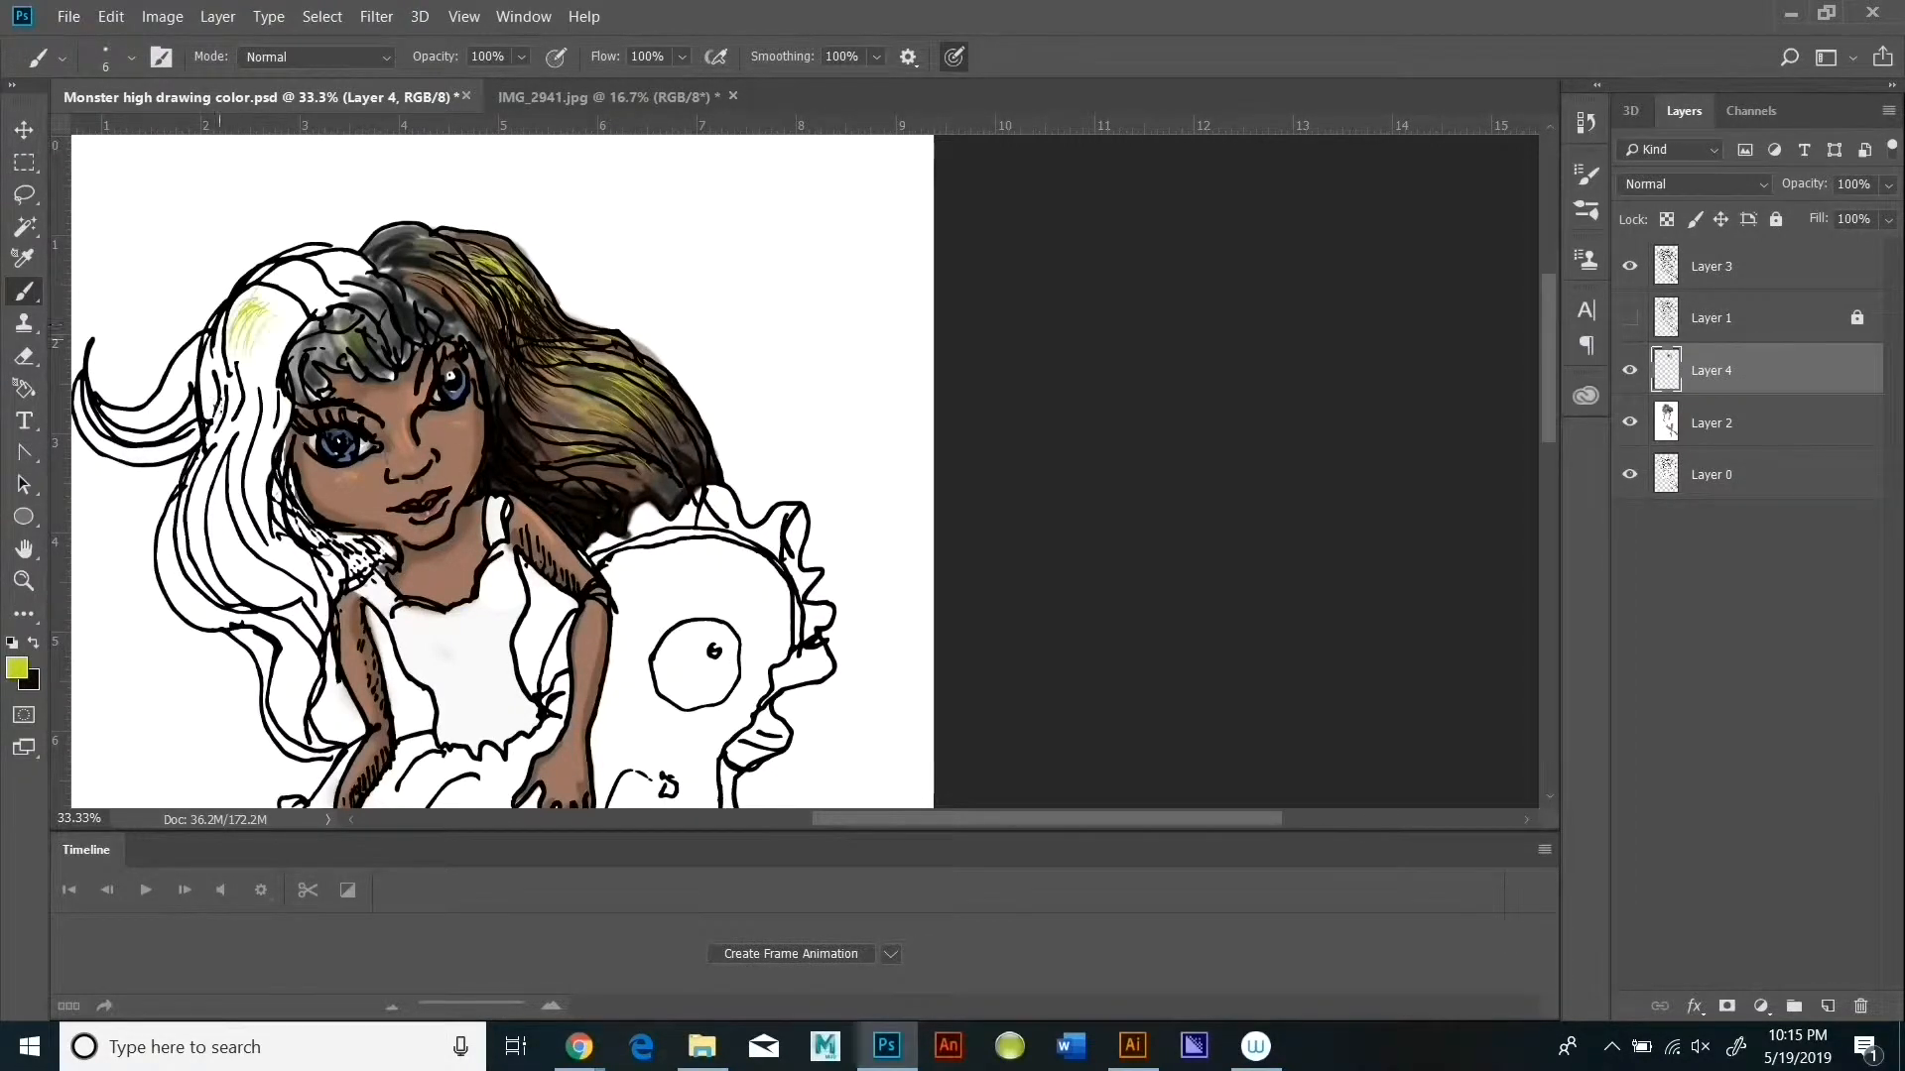
Step: On Layer 2, brush a brown base over the white crown section with a 75 px brush at reduced opacity
click(1712, 422)
click(17, 668)
click(1373, 625)
click(1677, 397)
click(131, 57)
click(520, 57)
drag(515, 86, 493, 87)
mouse_move(243, 308)
mouse_down()
mouse_move(278, 338)
mouse_move(266, 379)
mouse_up()
mouse_move(260, 299)
mouse_down()
mouse_move(305, 324)
mouse_move(227, 347)
mouse_up()
drag(295, 320, 270, 367)
Step: Raise the brush opacity and extend the base down the side locks, adding another brown along the outer hair edge
click(521, 56)
drag(493, 87, 536, 87)
drag(260, 361, 281, 425)
click(17, 667)
click(1240, 544)
click(1682, 394)
drag(210, 342, 230, 389)
Step: Pick yellow-green and glaze the crown highlight on Layer 2 at 29% opacity
click(17, 667)
click(1364, 472)
click(1682, 395)
click(521, 57)
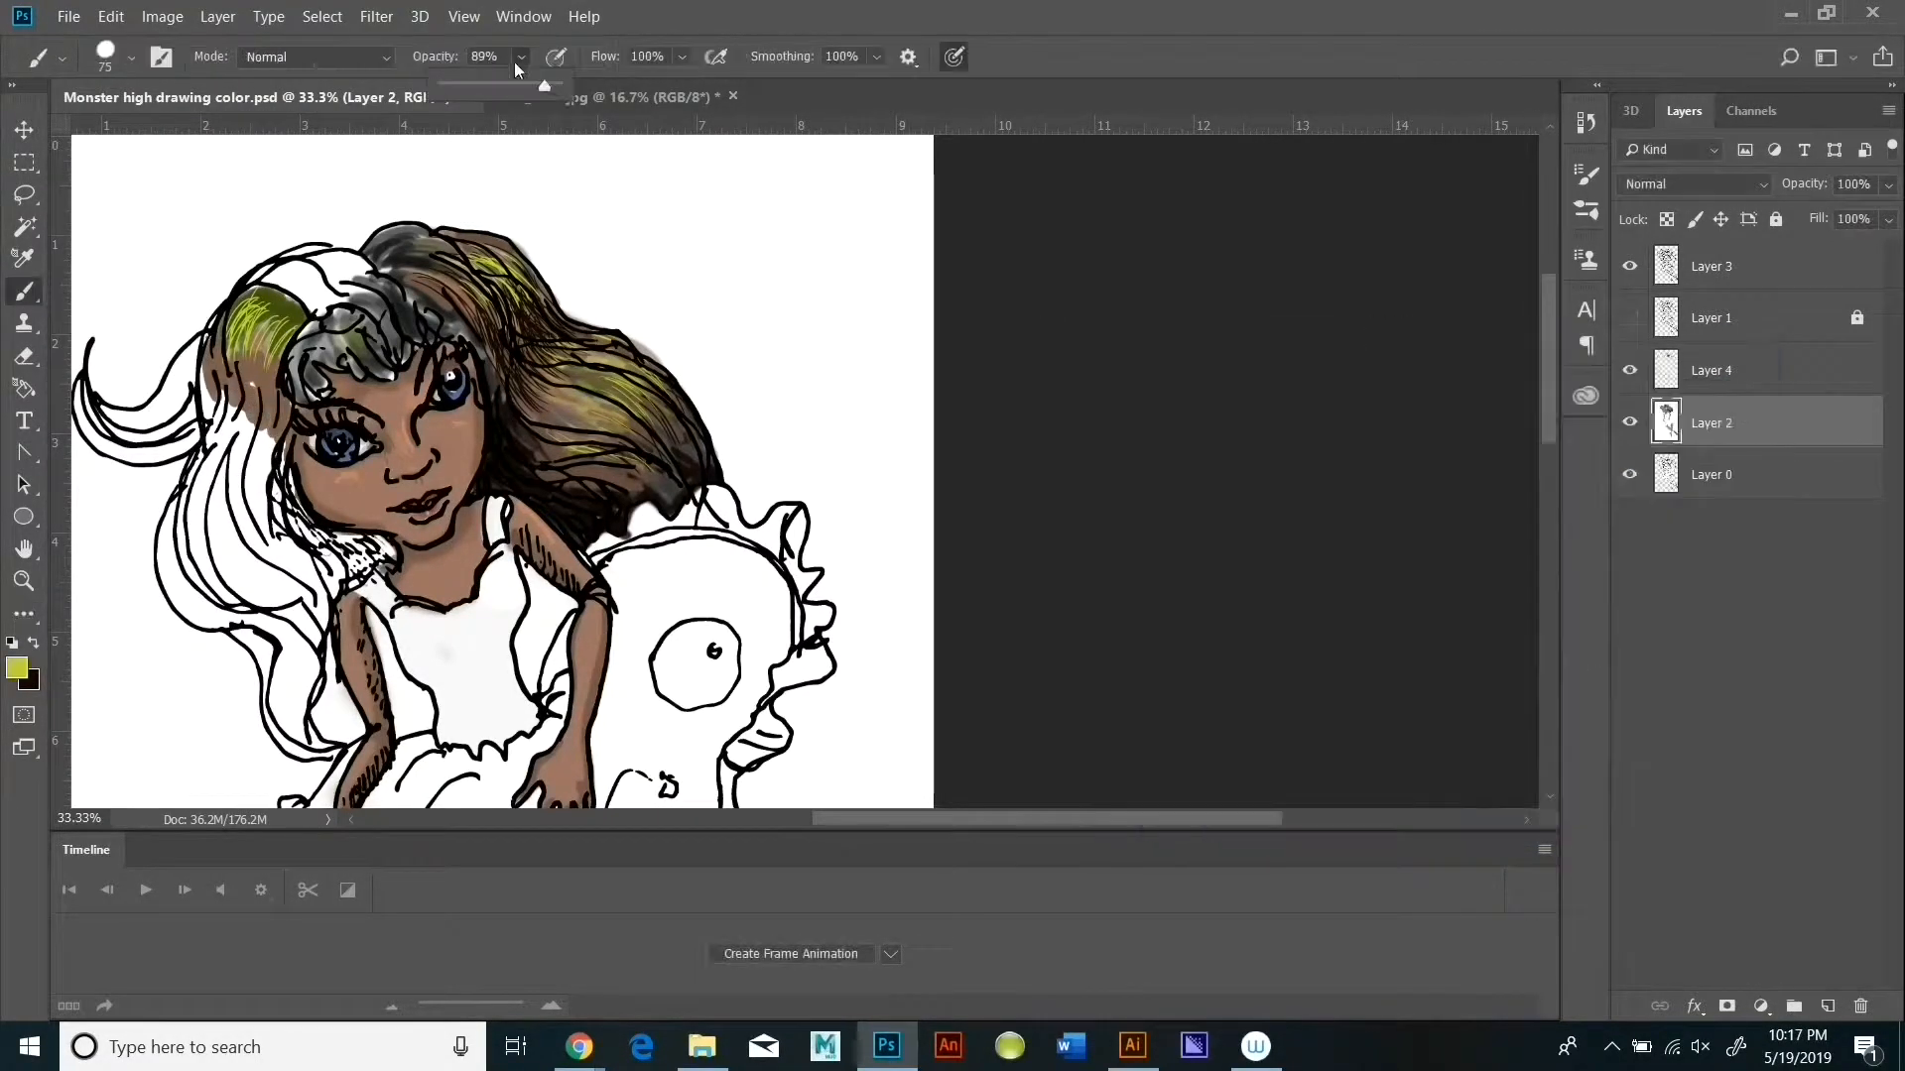
drag(545, 86, 476, 88)
drag(254, 300, 282, 359)
Step: Pick a muted greyish brown and brush it across the top of the head and the fringe at 29% opacity
click(17, 667)
click(1234, 650)
click(1461, 693)
click(1240, 568)
click(1681, 395)
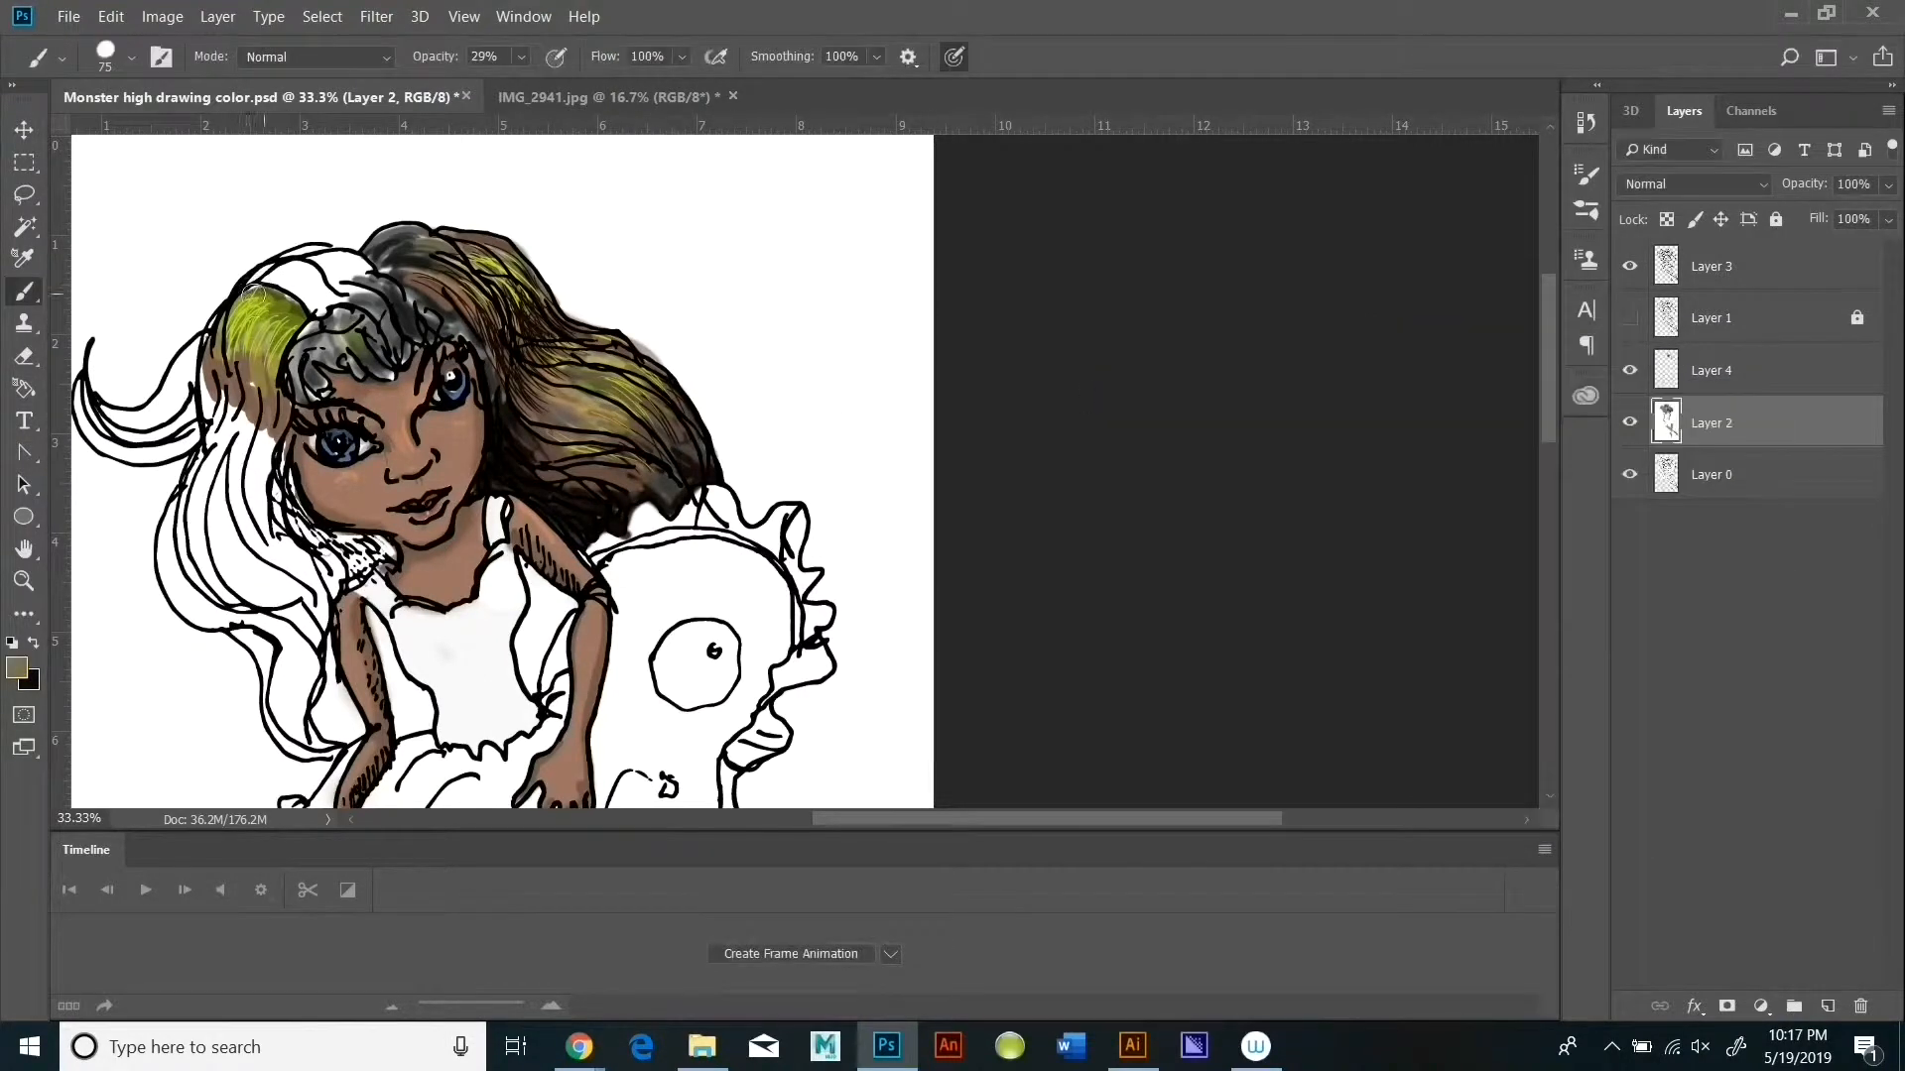
mouse_move(248, 295)
mouse_down()
mouse_move(312, 282)
mouse_move(345, 309)
mouse_up()
mouse_move(278, 264)
mouse_down()
mouse_move(359, 268)
mouse_move(373, 248)
mouse_move(466, 327)
mouse_up()
drag(383, 266, 437, 282)
Step: Pick yellow-green and tint the top of the hair and the fringe at 29% opacity
click(17, 668)
click(1364, 477)
click(1681, 395)
mouse_move(323, 262)
mouse_down()
mouse_move(385, 307)
mouse_move(464, 298)
mouse_up()
drag(388, 260, 486, 256)
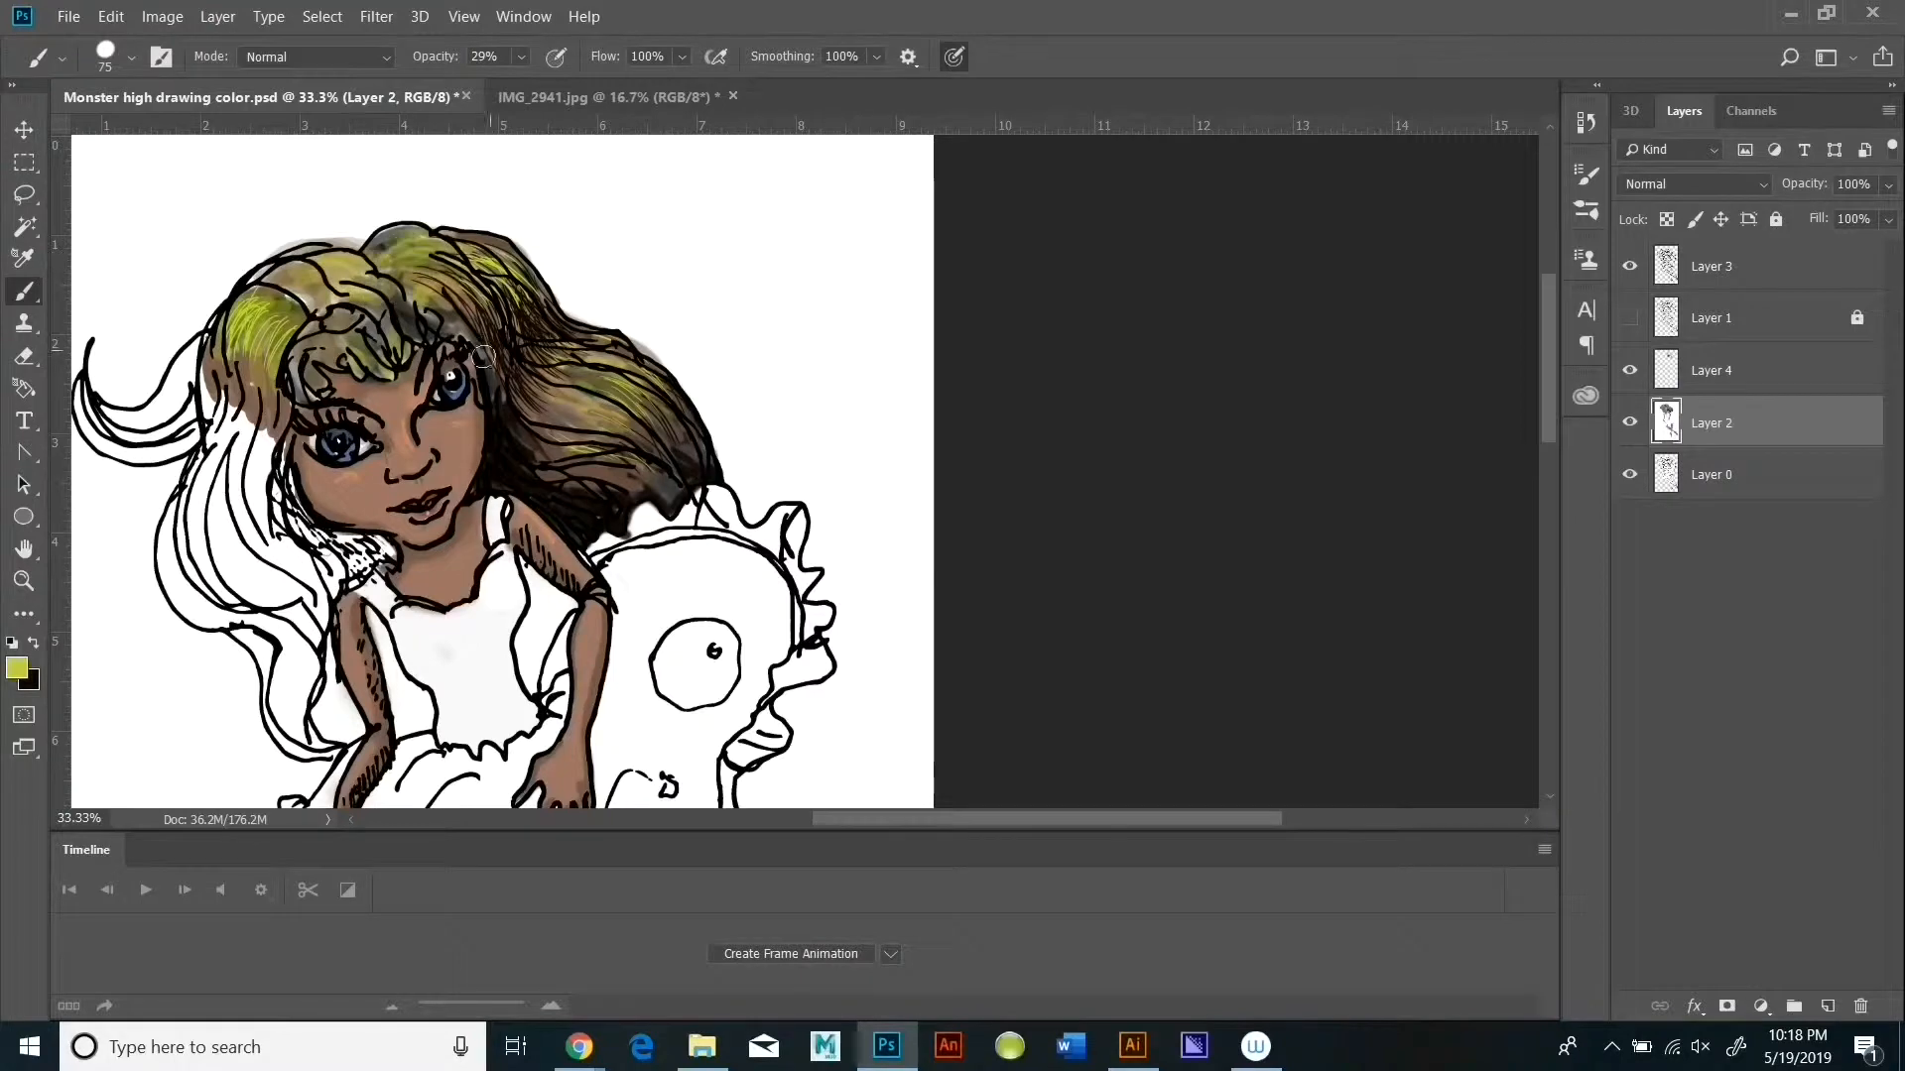
Step: Pick a light reddish brown and brush it down the uncoloured side locks at 29% opacity
click(17, 668)
click(1344, 446)
click(1682, 394)
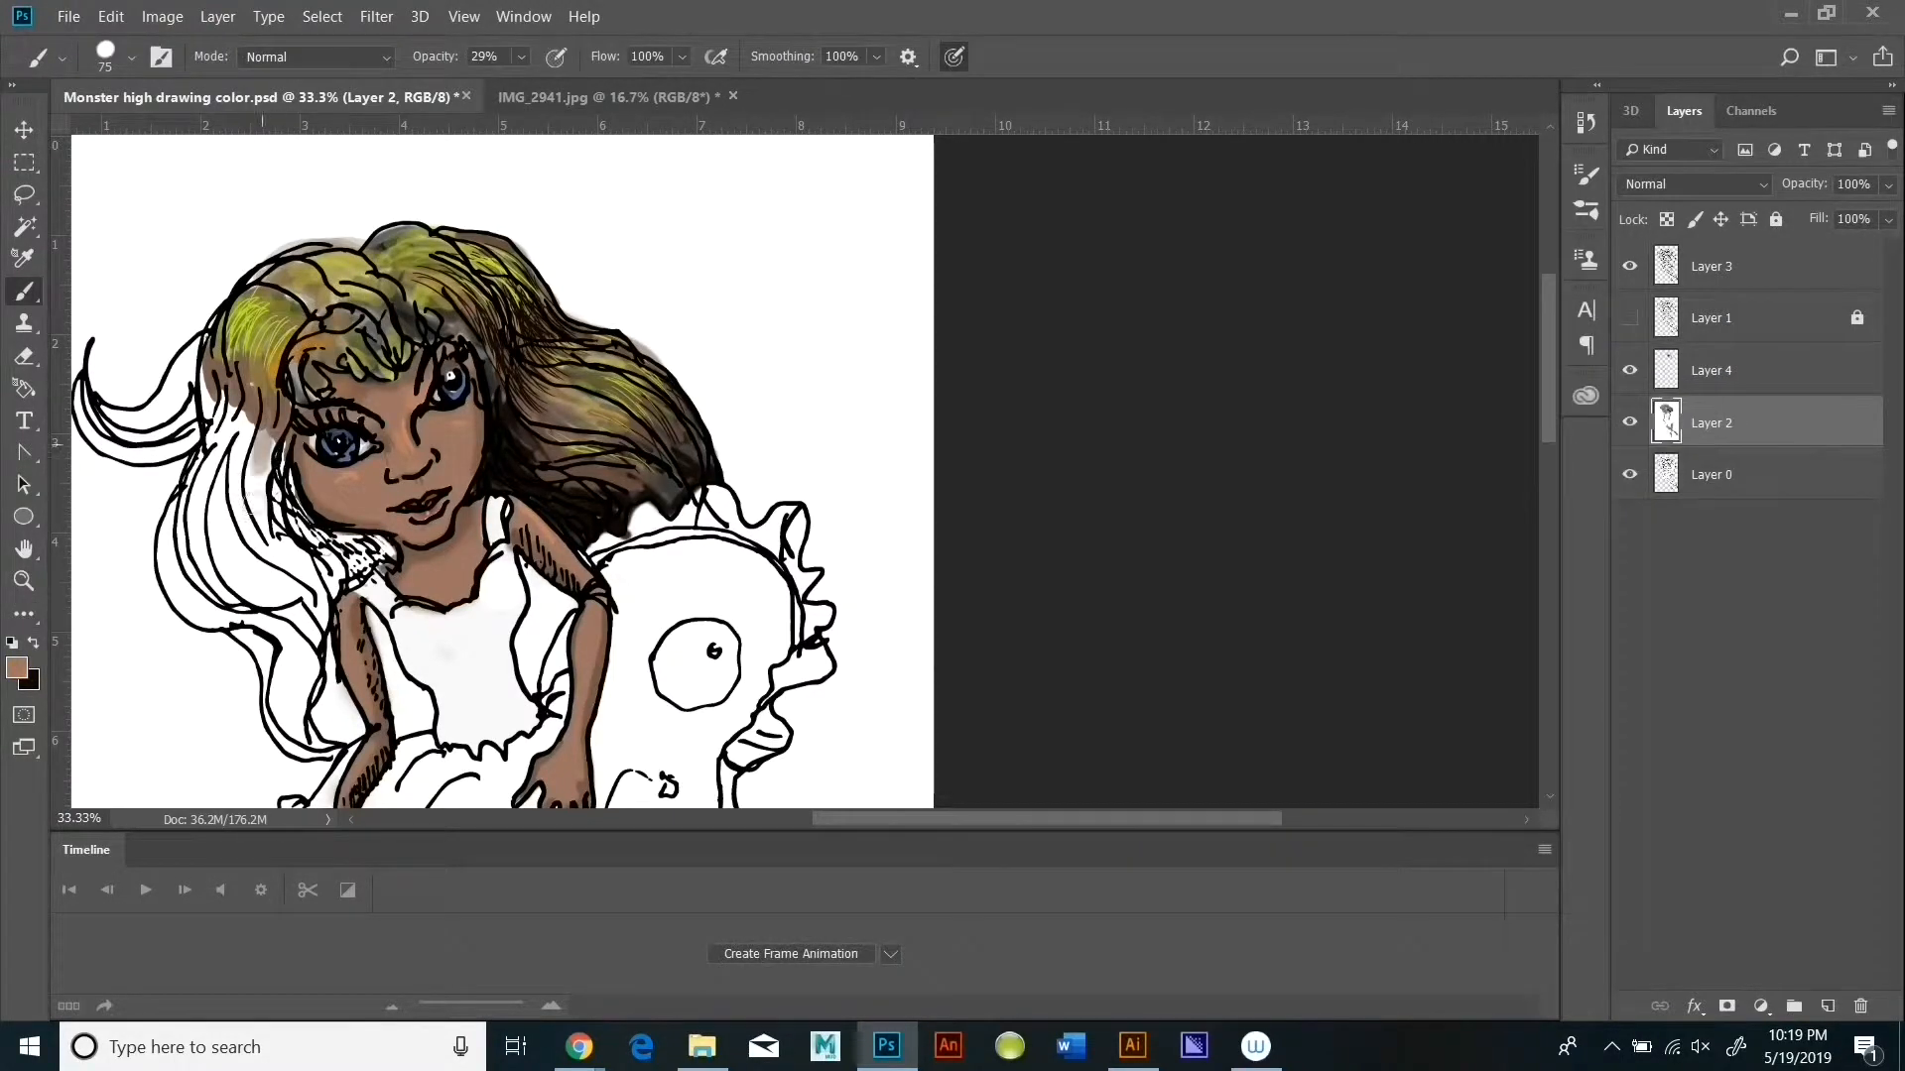
mouse_move(262, 445)
mouse_down()
mouse_move(243, 496)
mouse_move(260, 575)
mouse_up()
Step: Pick a stronger orange-brown and build up the colour along the long side locks on Layer 2
click(17, 667)
click(1349, 496)
click(1682, 395)
mouse_move(207, 461)
mouse_down()
mouse_move(189, 597)
mouse_move(238, 595)
mouse_up()
drag(238, 516, 286, 595)
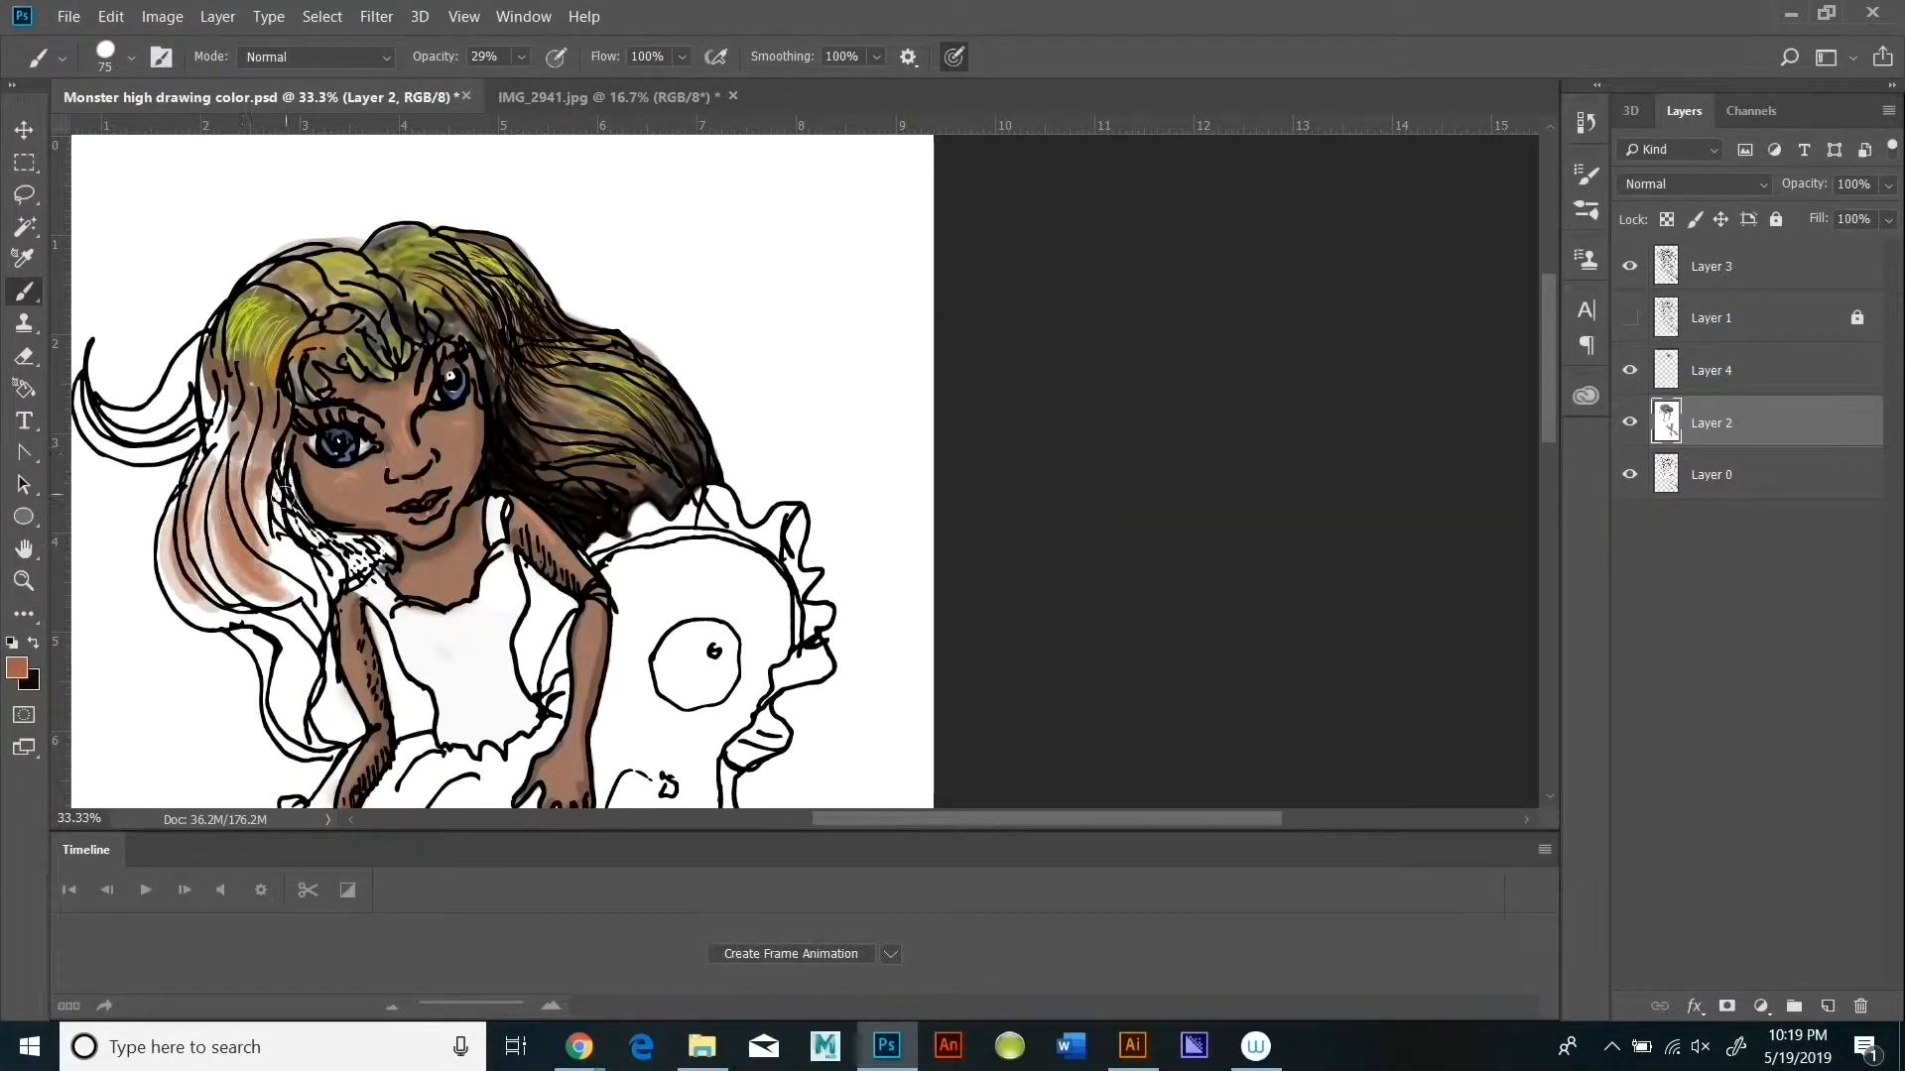
mouse_move(240, 445)
mouse_down()
mouse_move(264, 586)
mouse_move(242, 597)
mouse_up()
drag(189, 506, 234, 617)
Step: Add a new empty layer directly above Layer 0
click(1711, 474)
click(217, 16)
mouse_move(230, 40)
click(516, 40)
click(1141, 485)
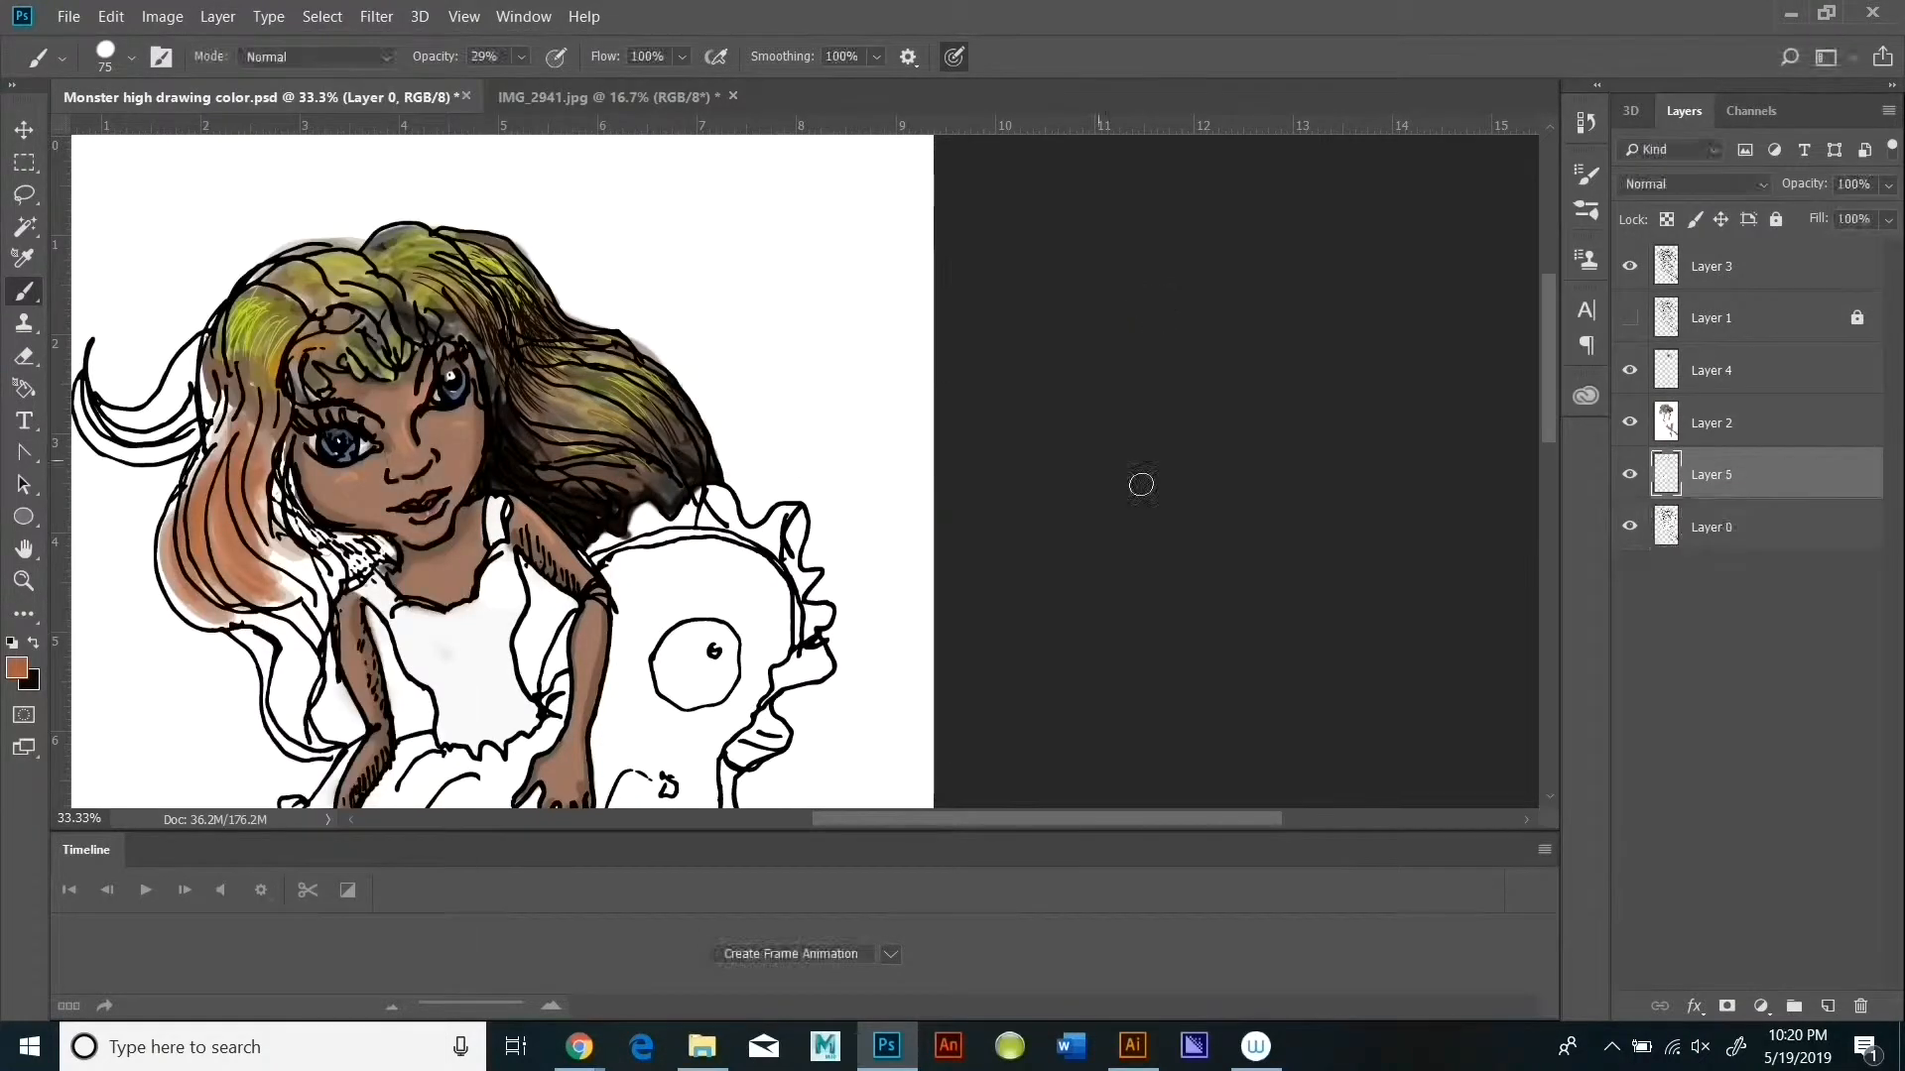
Step: Move Layer 5 above Layer 2 and paint bright green streaks through the side locks with an adjusted brush opacity
click(17, 668)
click(1453, 633)
click(1682, 395)
click(522, 57)
drag(528, 86, 577, 86)
click(1025, 285)
click(522, 57)
drag(1712, 474, 1712, 399)
drag(232, 486, 296, 574)
Step: On Layer 4, pick a dark olive green and shade the green side locks at 34% opacity
click(1712, 370)
click(17, 667)
click(1377, 621)
click(1684, 396)
click(522, 56)
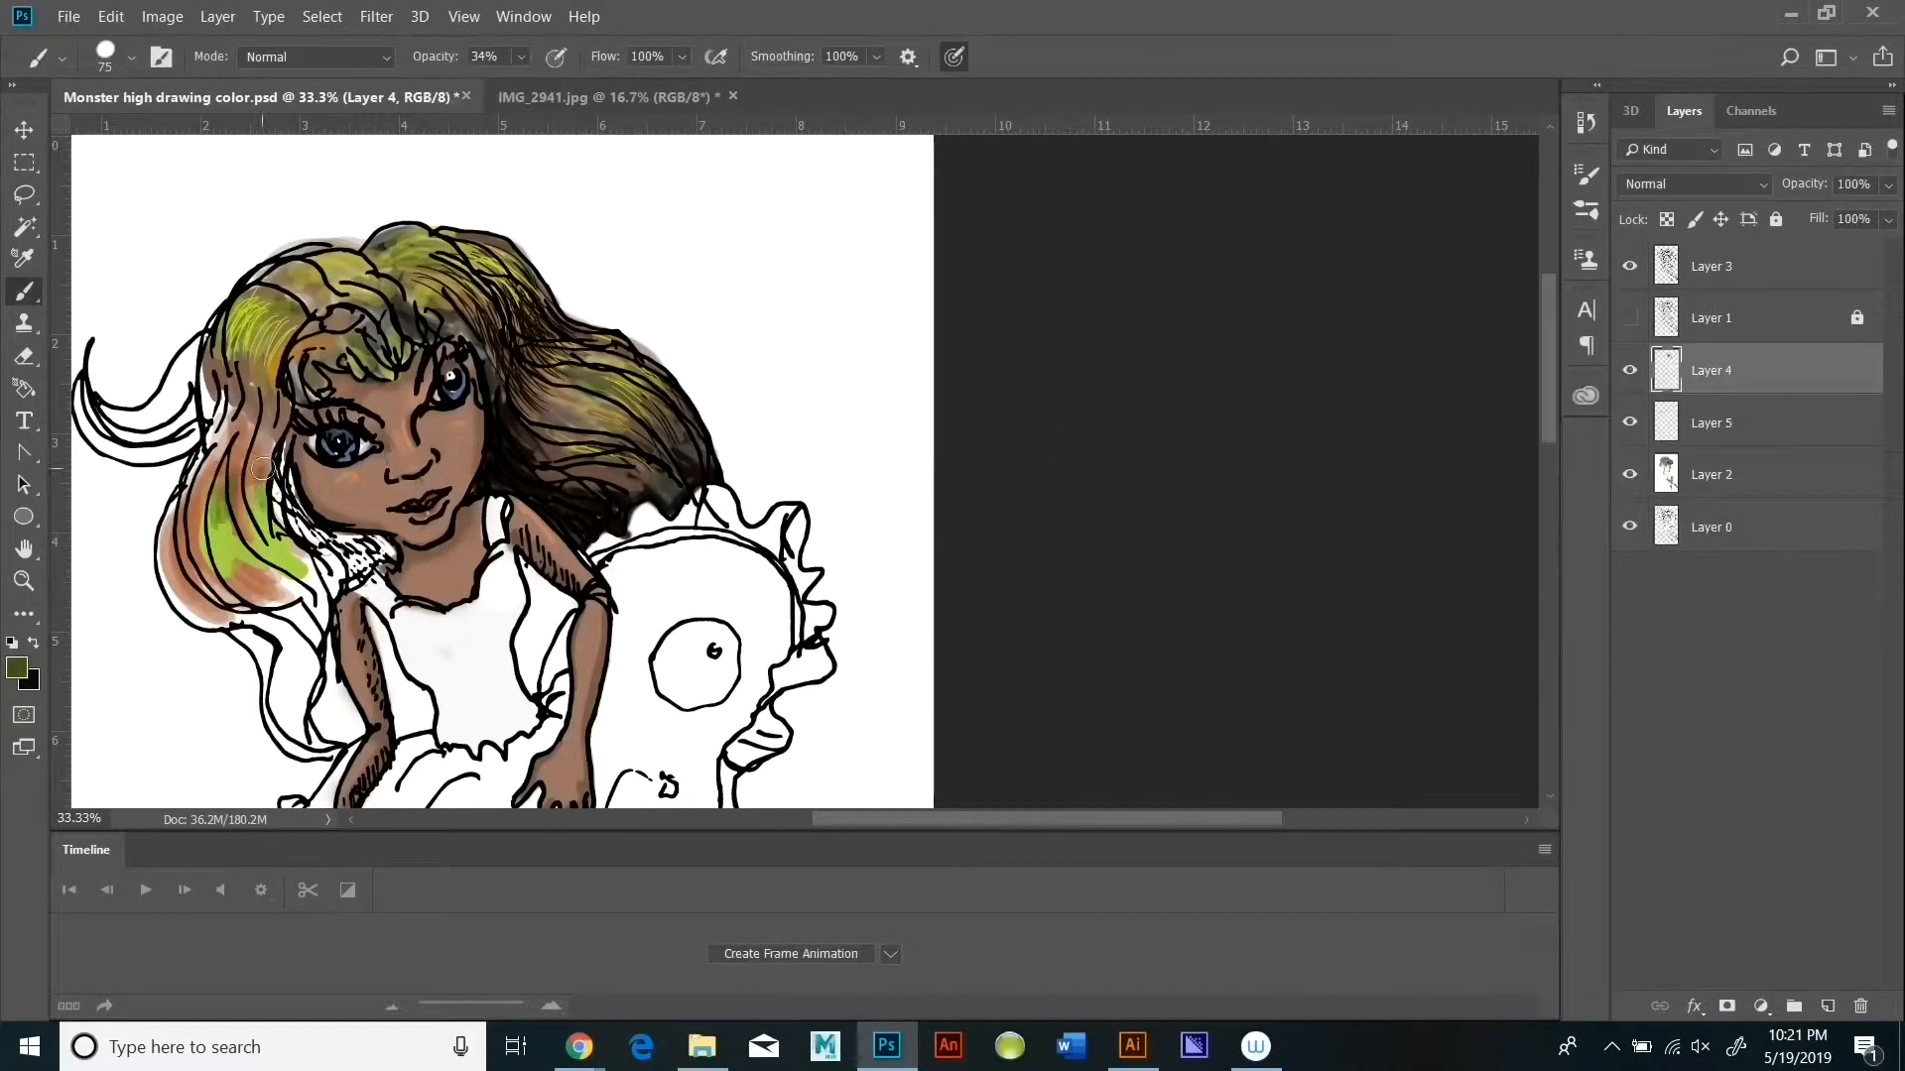
mouse_move(262, 460)
mouse_down()
mouse_move(263, 541)
mouse_move(315, 597)
mouse_up()
drag(226, 548, 302, 595)
Step: Switch to black at 100% opacity and fill the hair between the face, neck and side locks
click(17, 668)
click(1684, 396)
click(33, 642)
click(522, 57)
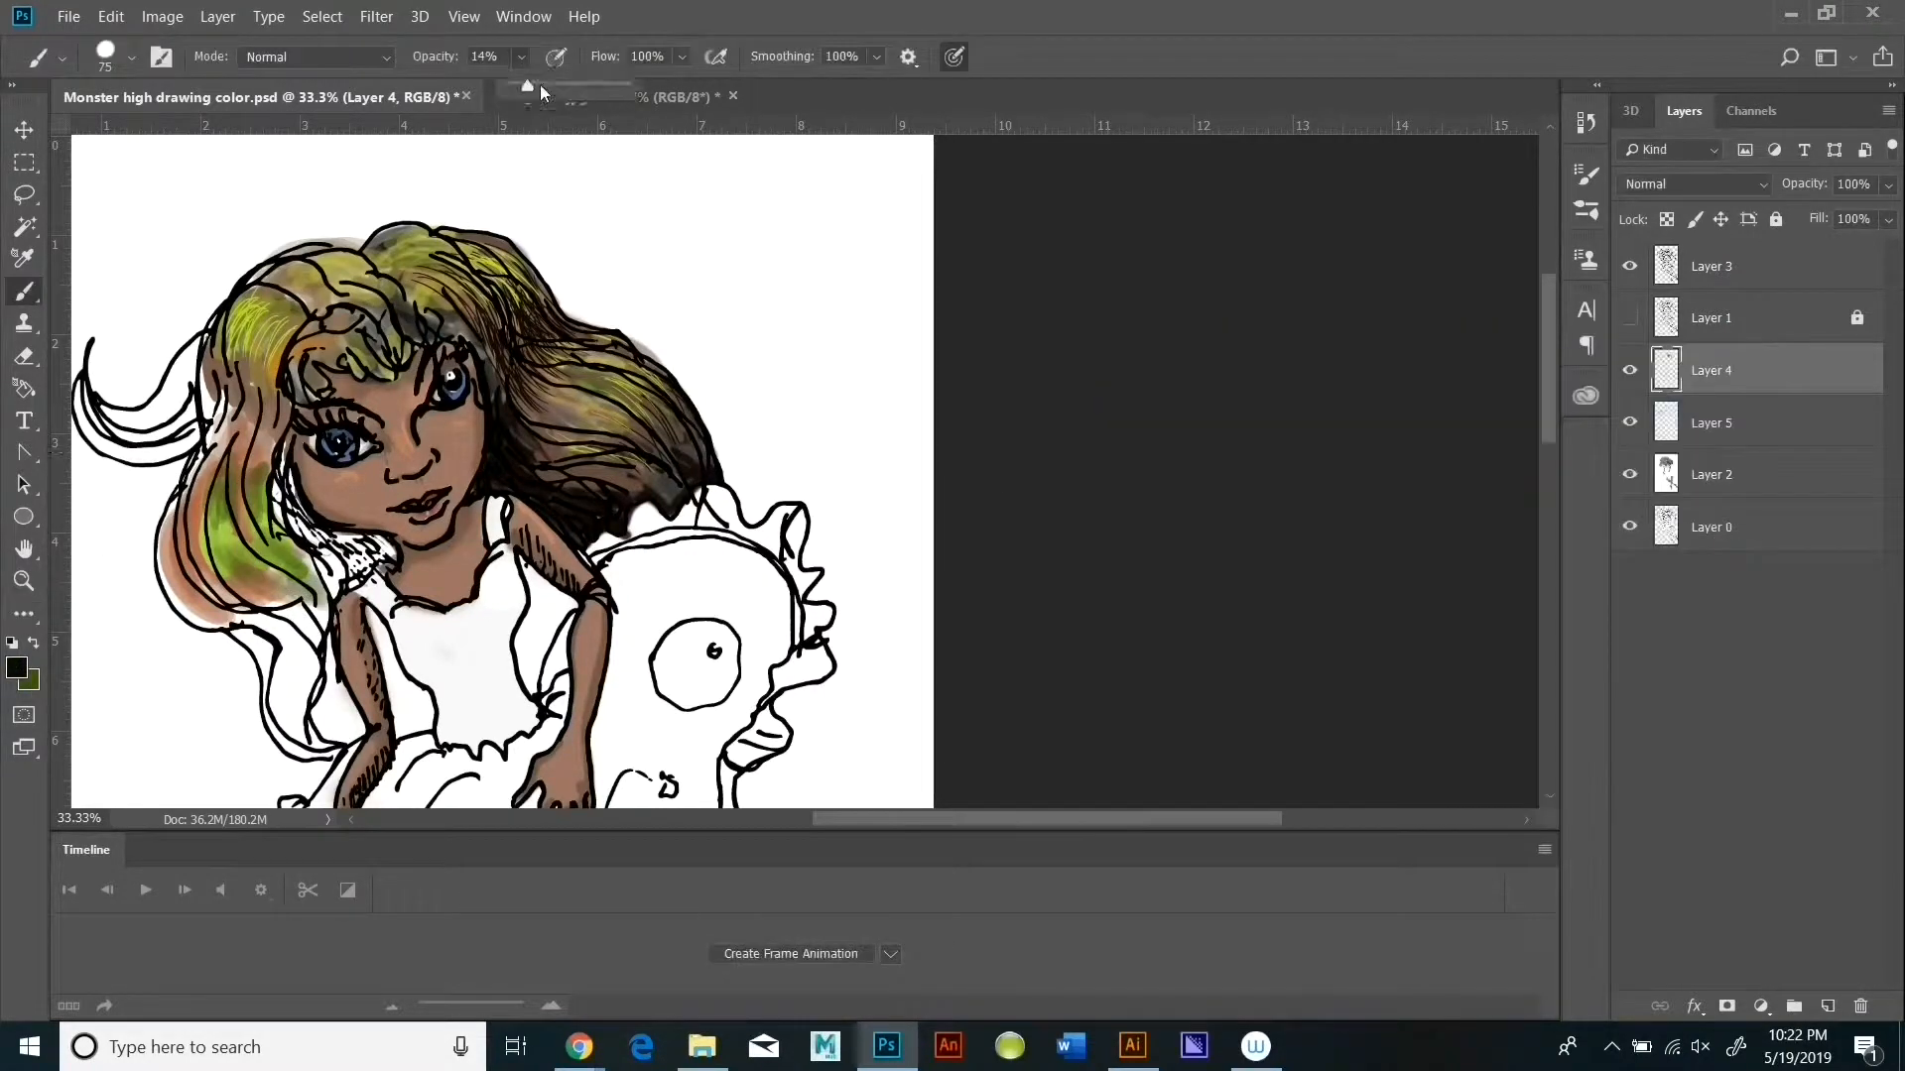
drag(528, 85, 635, 86)
drag(338, 551, 279, 445)
mouse_move(334, 541)
mouse_down()
mouse_move(332, 588)
mouse_move(381, 562)
mouse_up()
Step: Pick yellow-green, reduce the brush to 9 px, and draw fine strands over the black hair beside the cheek
click(17, 668)
click(1458, 662)
click(1401, 467)
click(1684, 396)
click(131, 58)
drag(156, 119, 117, 119)
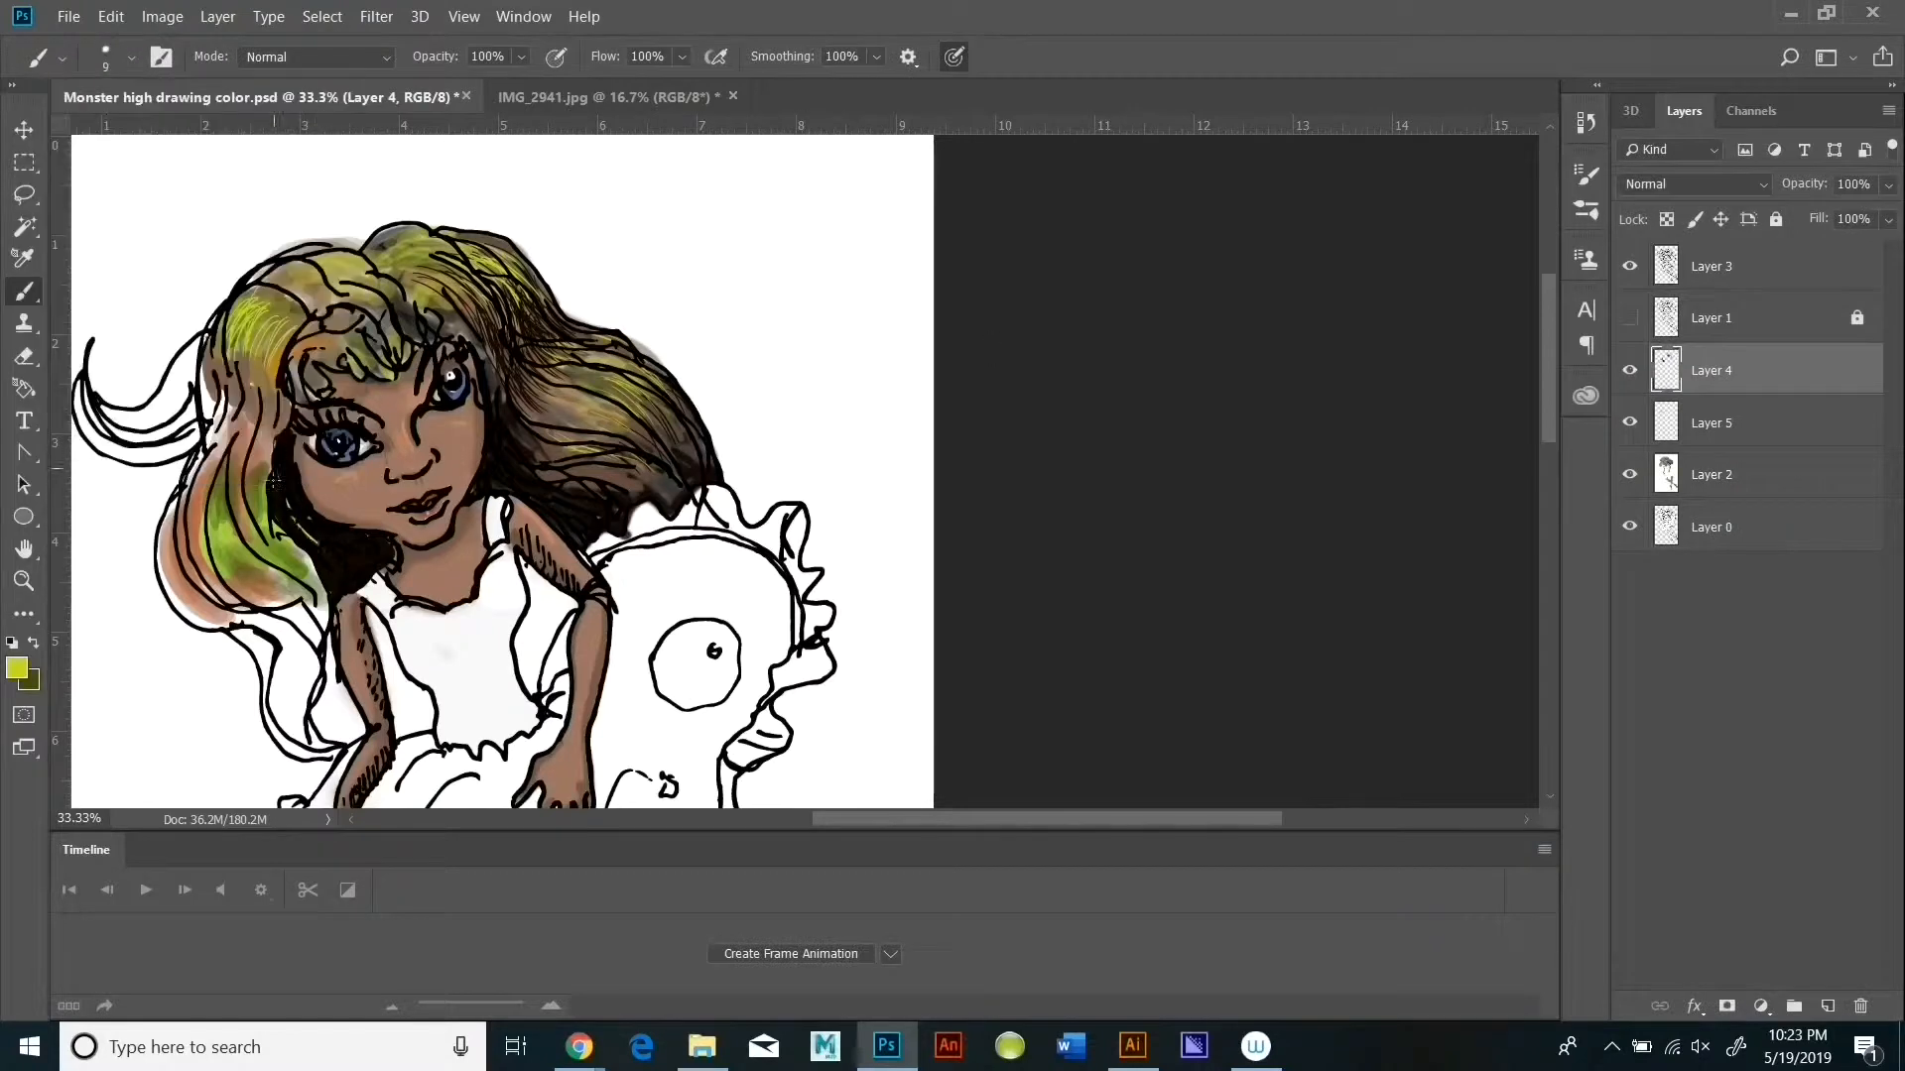
drag(277, 480, 316, 545)
drag(277, 486, 300, 534)
Step: Swap to the dark olive green and draw strand lines through the crown section and the lower side locks
click(33, 643)
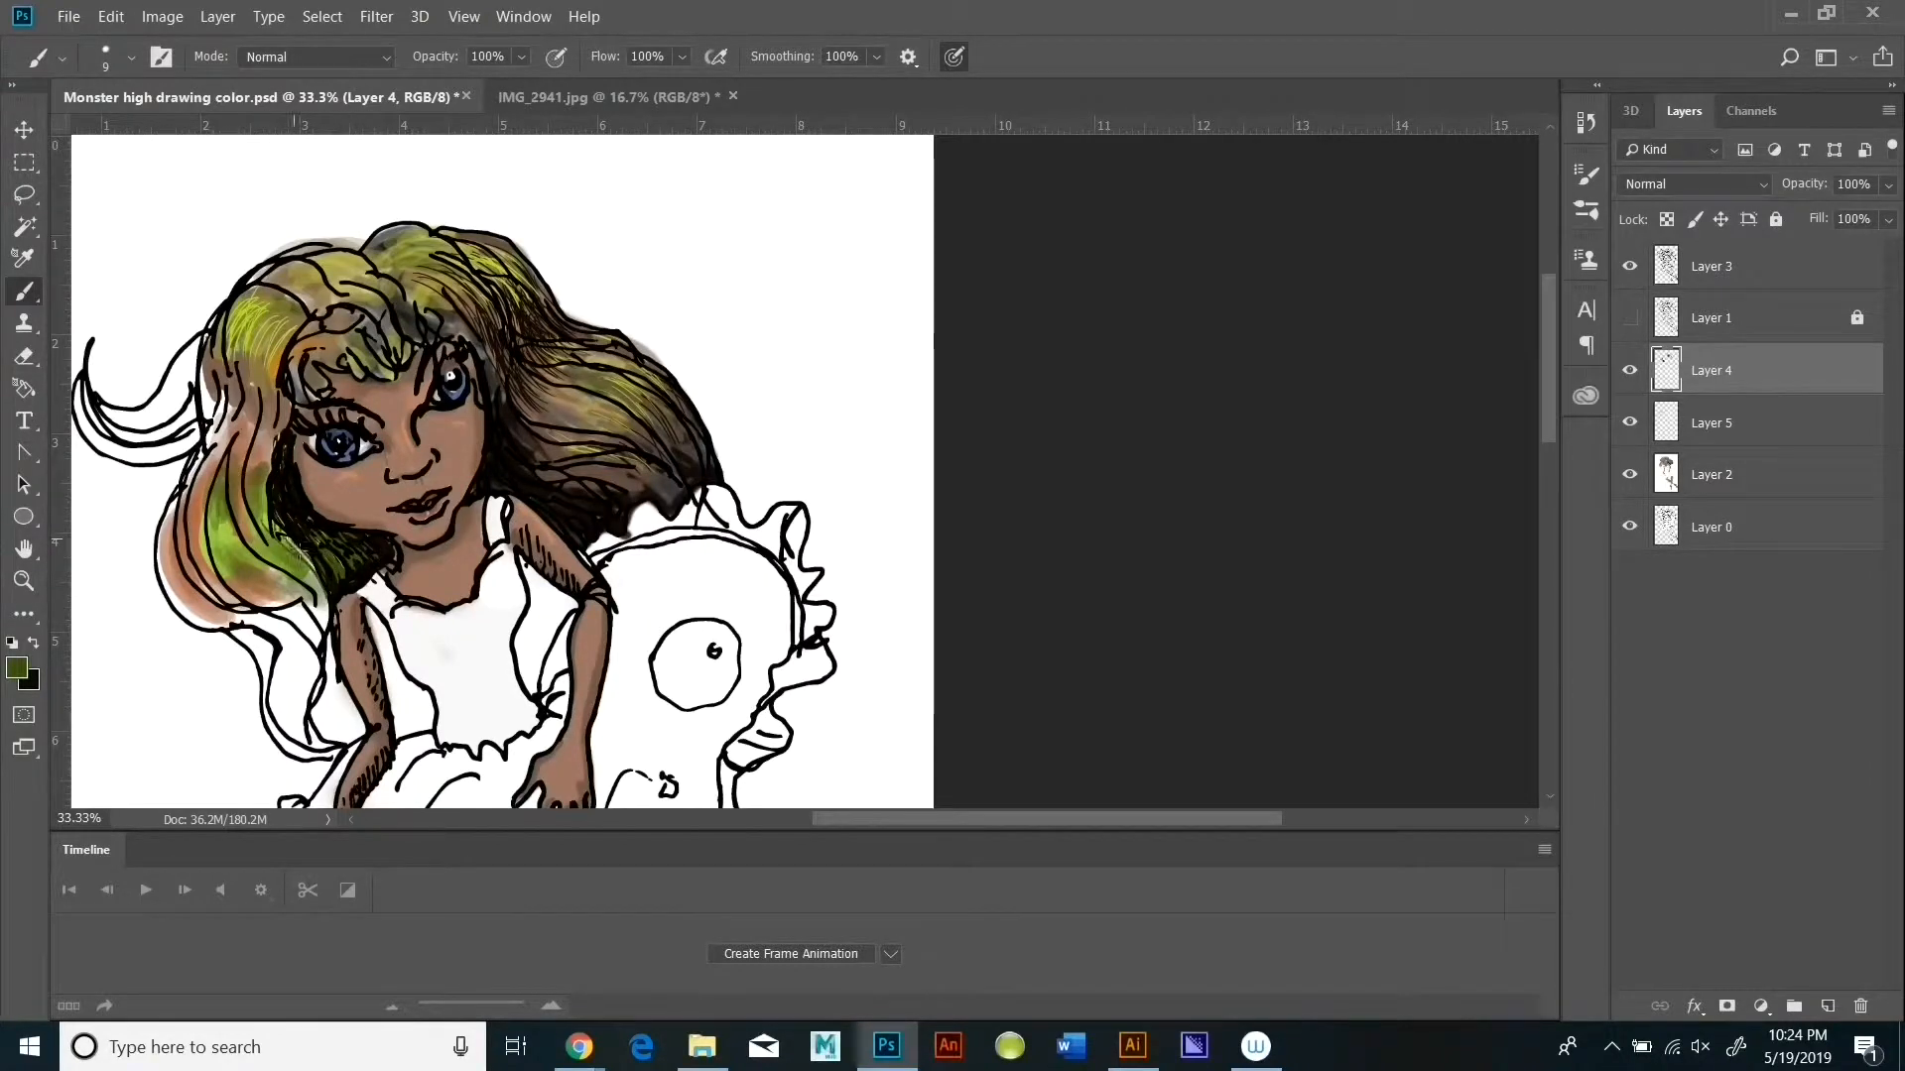
drag(264, 489, 275, 521)
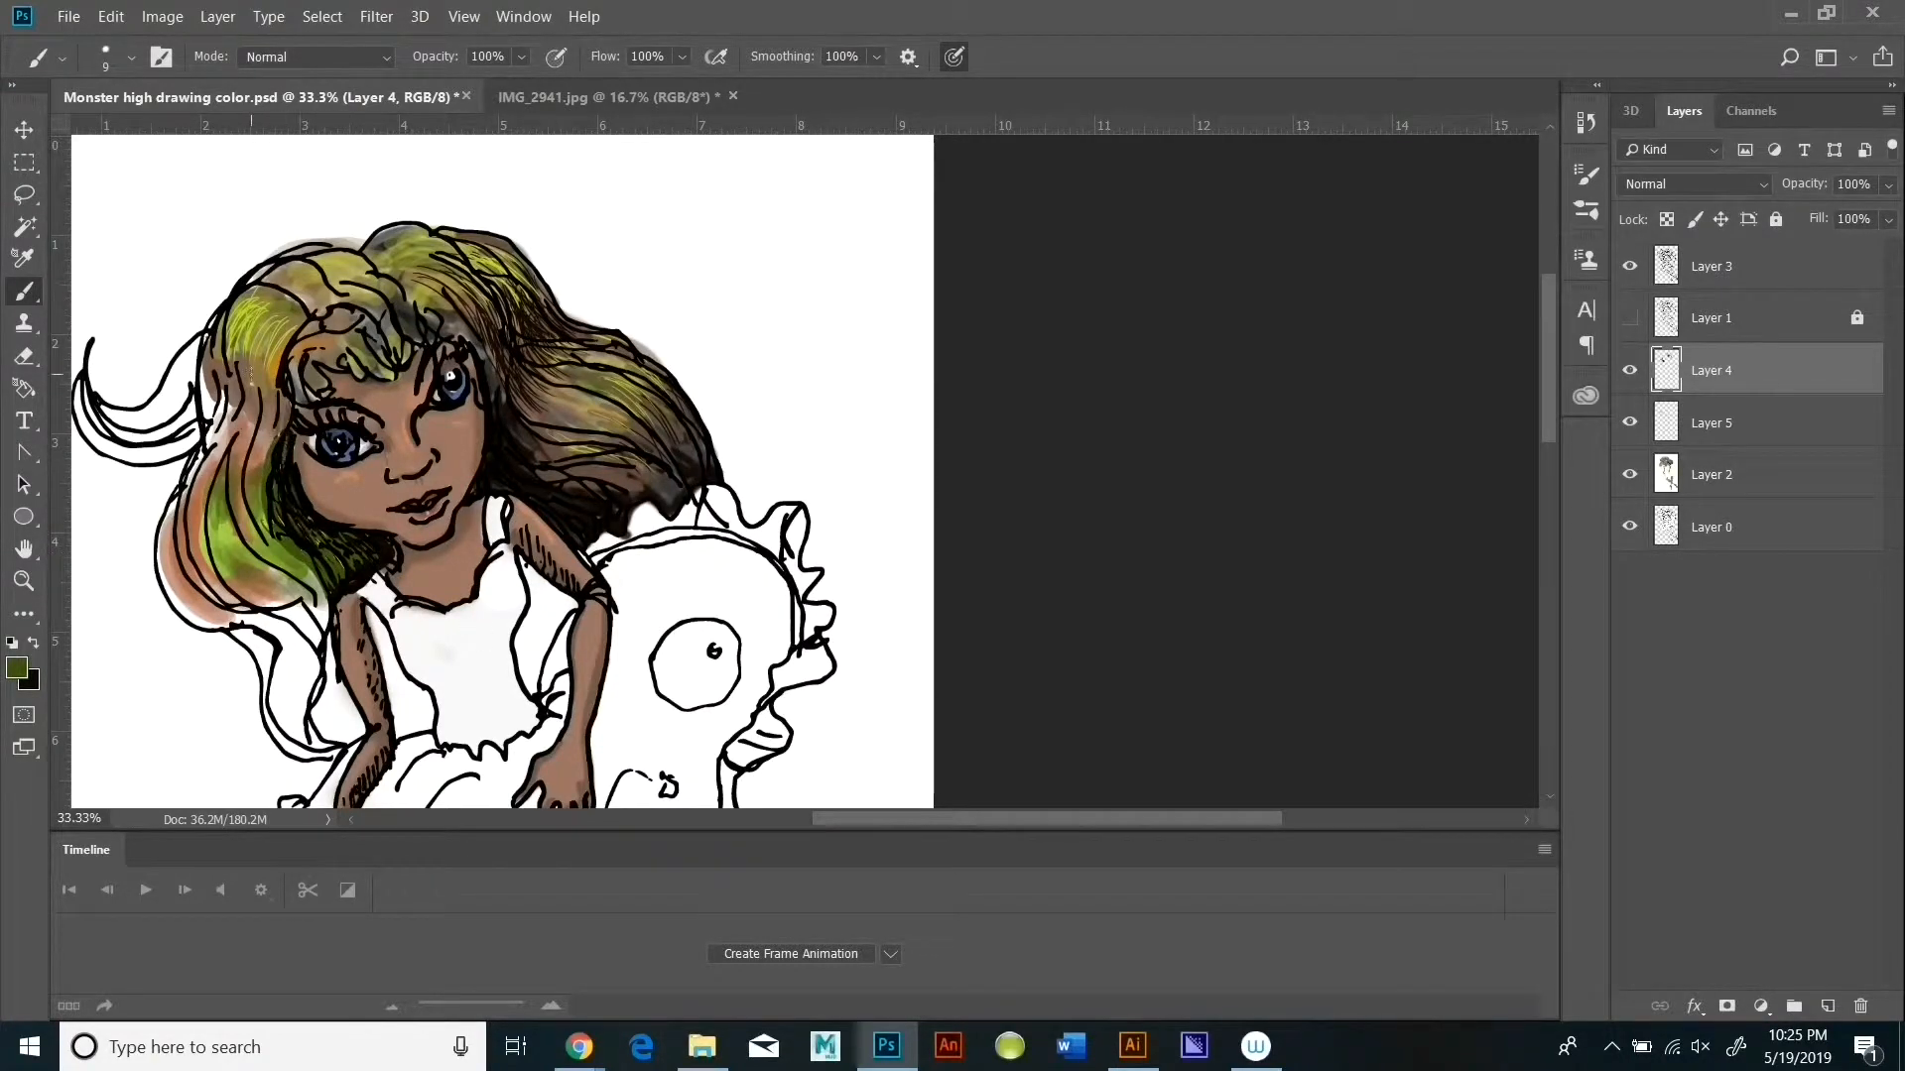
drag(240, 342, 248, 375)
drag(218, 526, 227, 560)
mouse_move(204, 503)
mouse_down()
mouse_move(214, 556)
mouse_move(250, 537)
mouse_up()
mouse_move(235, 538)
mouse_down()
mouse_move(299, 573)
mouse_move(326, 617)
mouse_up()
mouse_move(263, 587)
mouse_down()
mouse_move(313, 601)
mouse_move(294, 597)
mouse_up()
Step: Pick a brighter green and add fine highlight strands to the hair on Layer 4
click(17, 668)
click(1366, 469)
click(1682, 396)
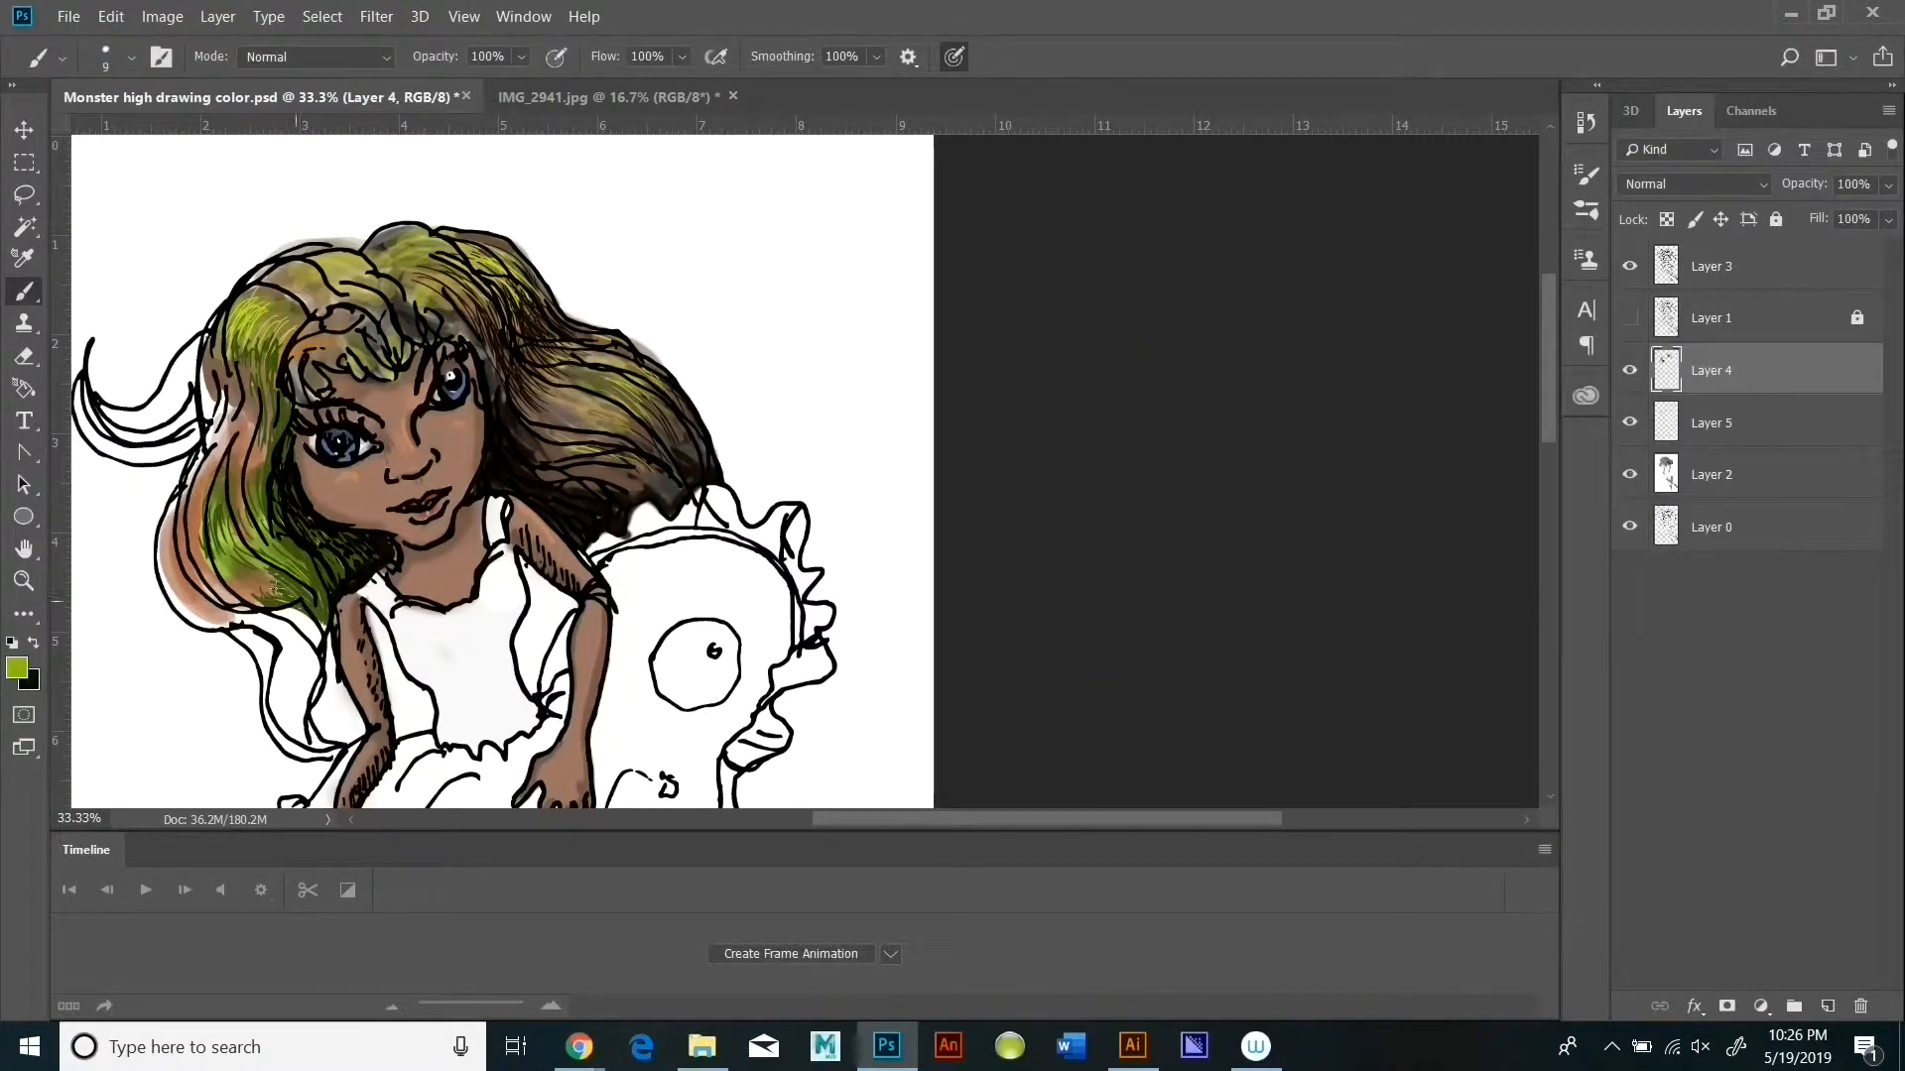
drag(504, 278, 544, 324)
Step: Try to choose a new painting colour in Quick Mask mode, first on Layer 4 and again on Layer 2
click(23, 714)
click(17, 669)
click(1386, 429)
click(1685, 439)
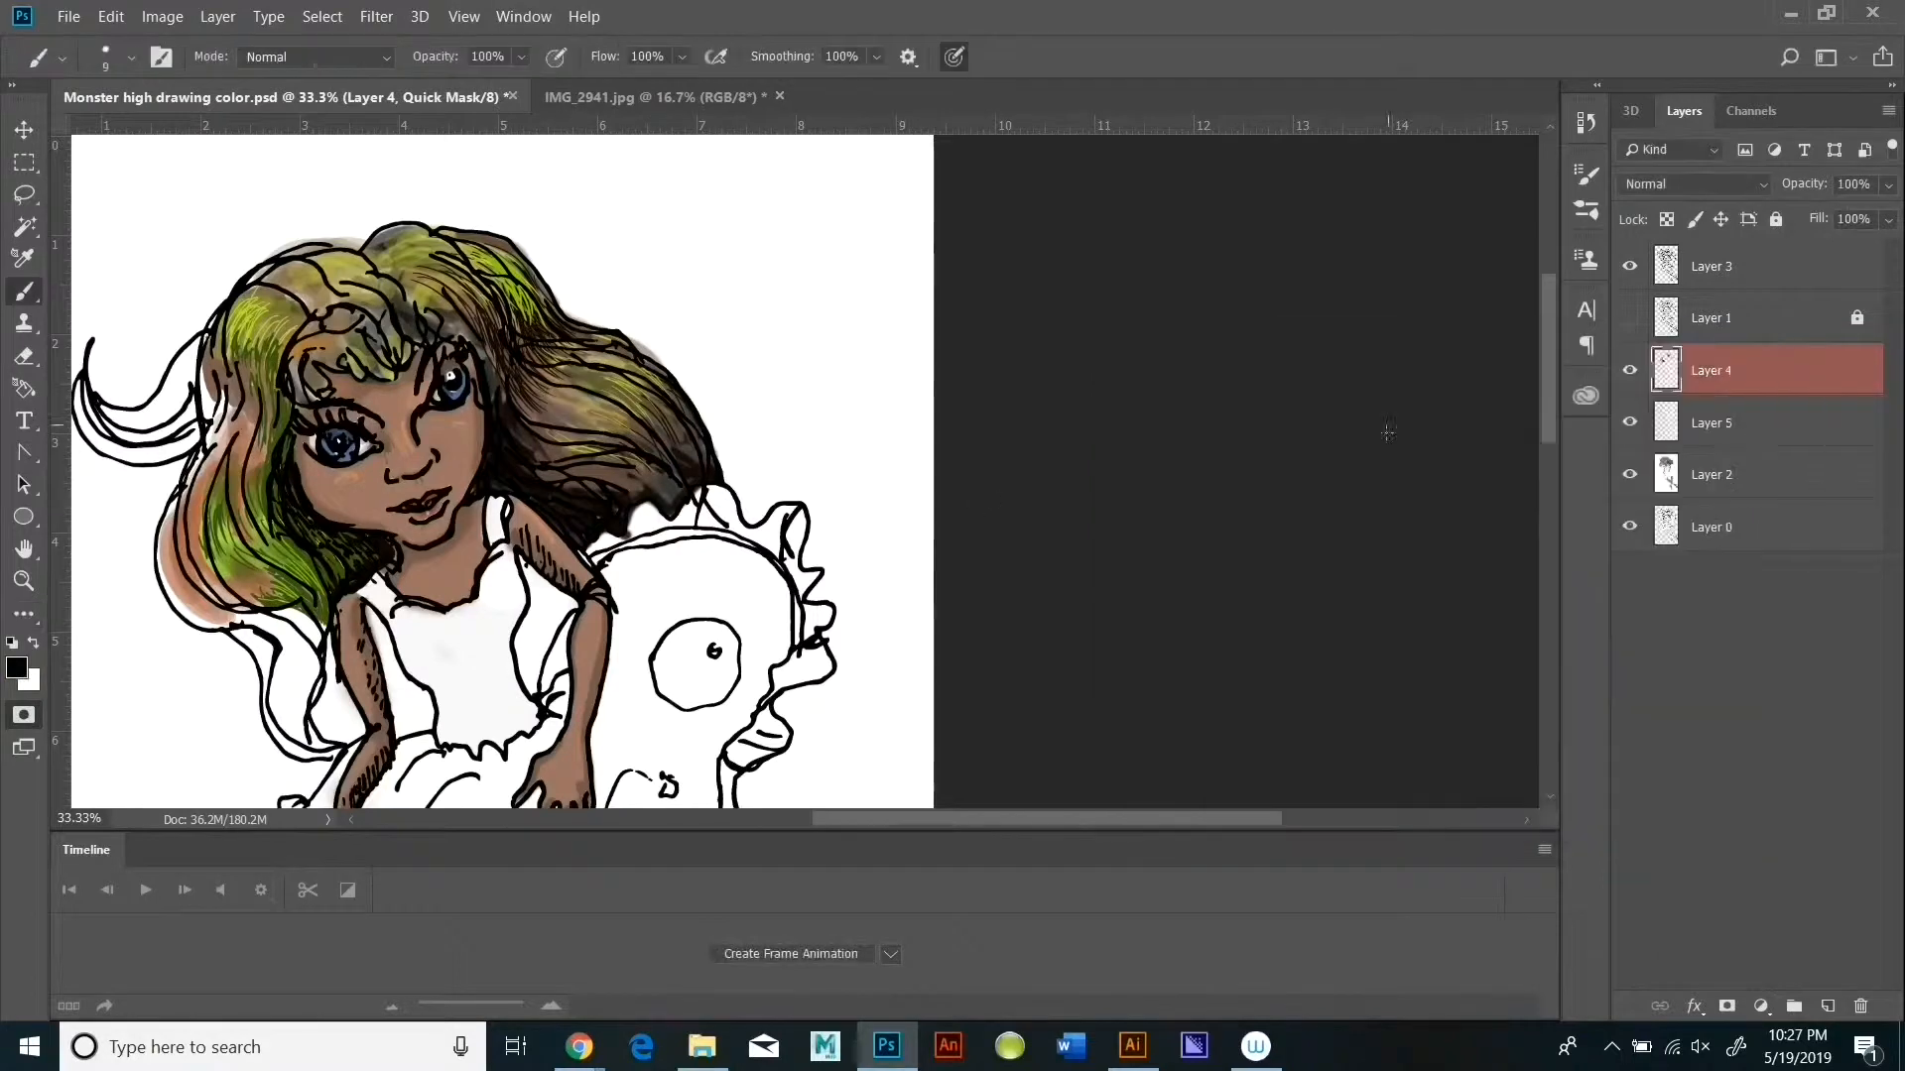
click(17, 669)
click(1685, 439)
click(1711, 474)
click(17, 669)
click(1118, 410)
click(1686, 439)
click(16, 669)
click(1685, 439)
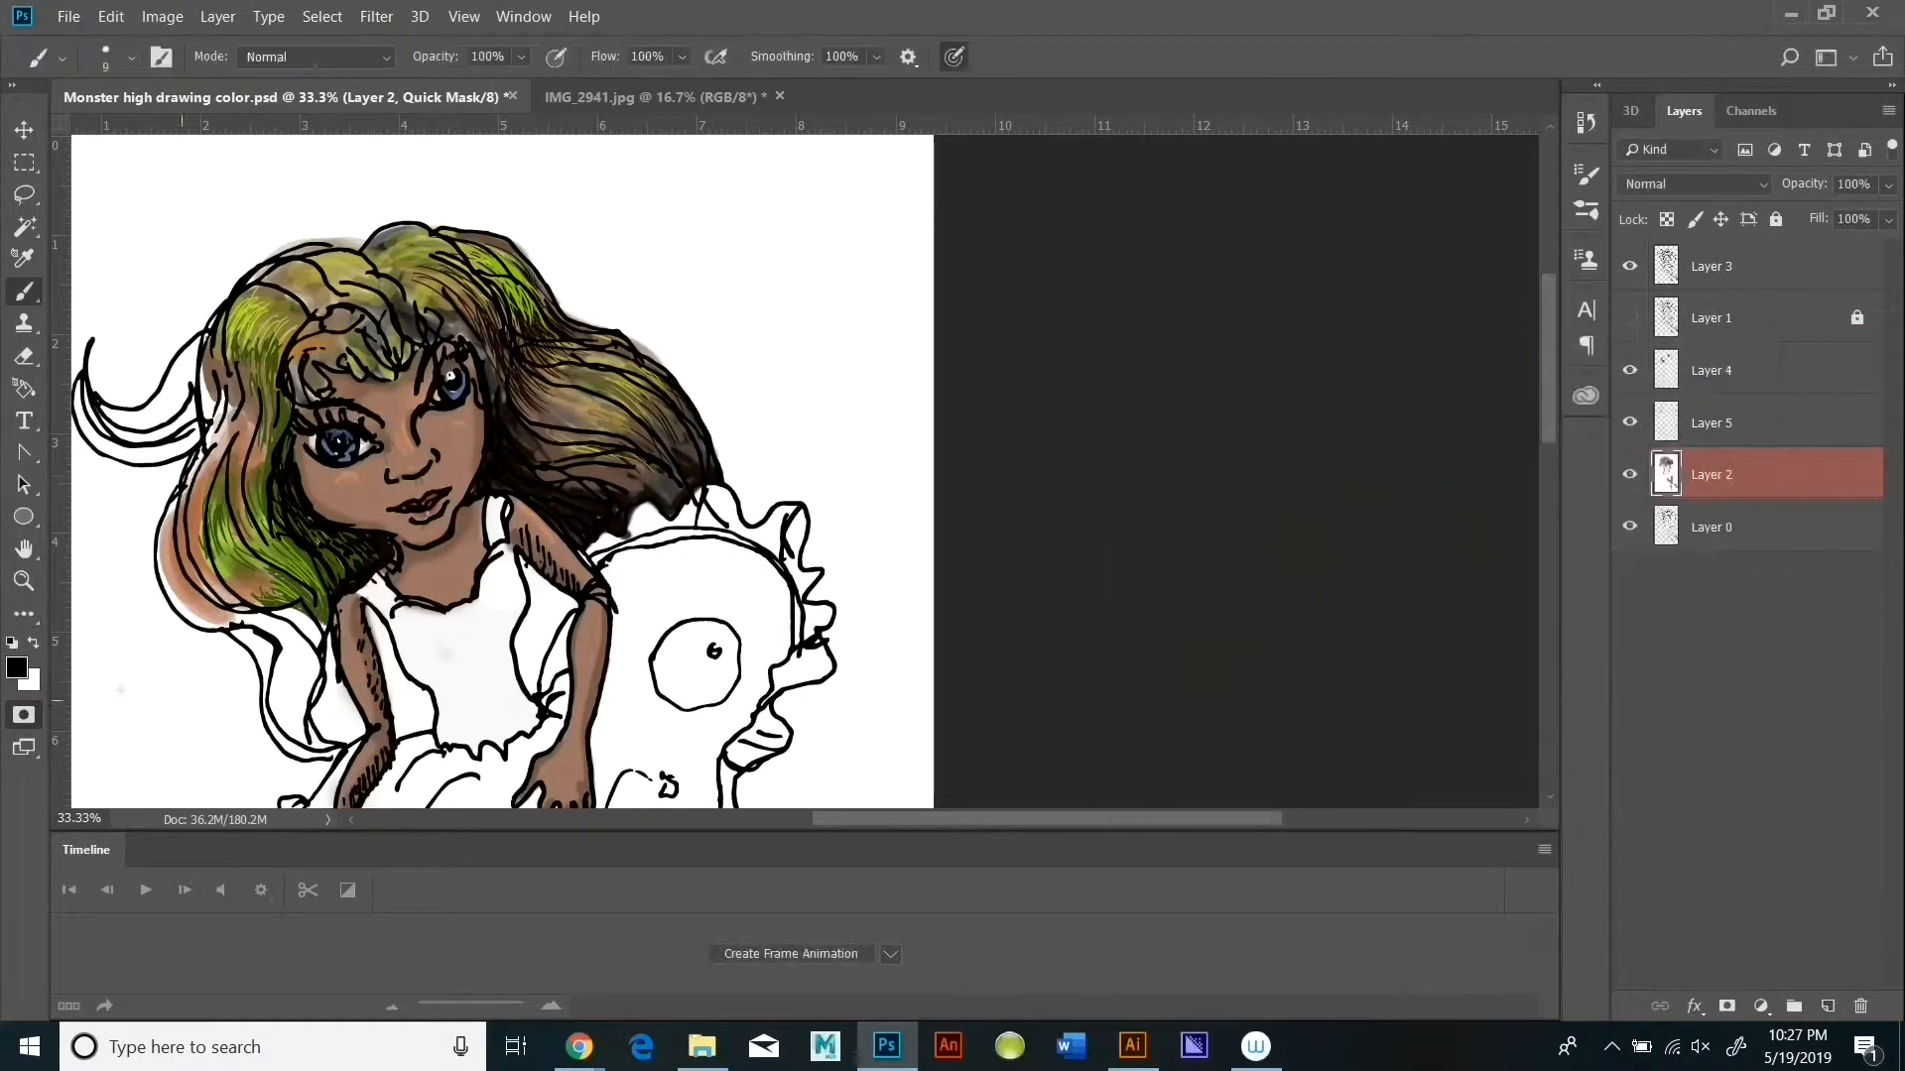
Step: Pick a grey painting colour and enlarge the brush to 44 px
click(17, 668)
click(1385, 430)
click(1682, 396)
click(131, 57)
drag(140, 138, 156, 138)
Step: Try brushing over the flowing hair, side locks and outer curl in Quick Mask mode on Layer 4 and Layer 1
click(335, 549)
click(1677, 381)
drag(509, 286, 537, 326)
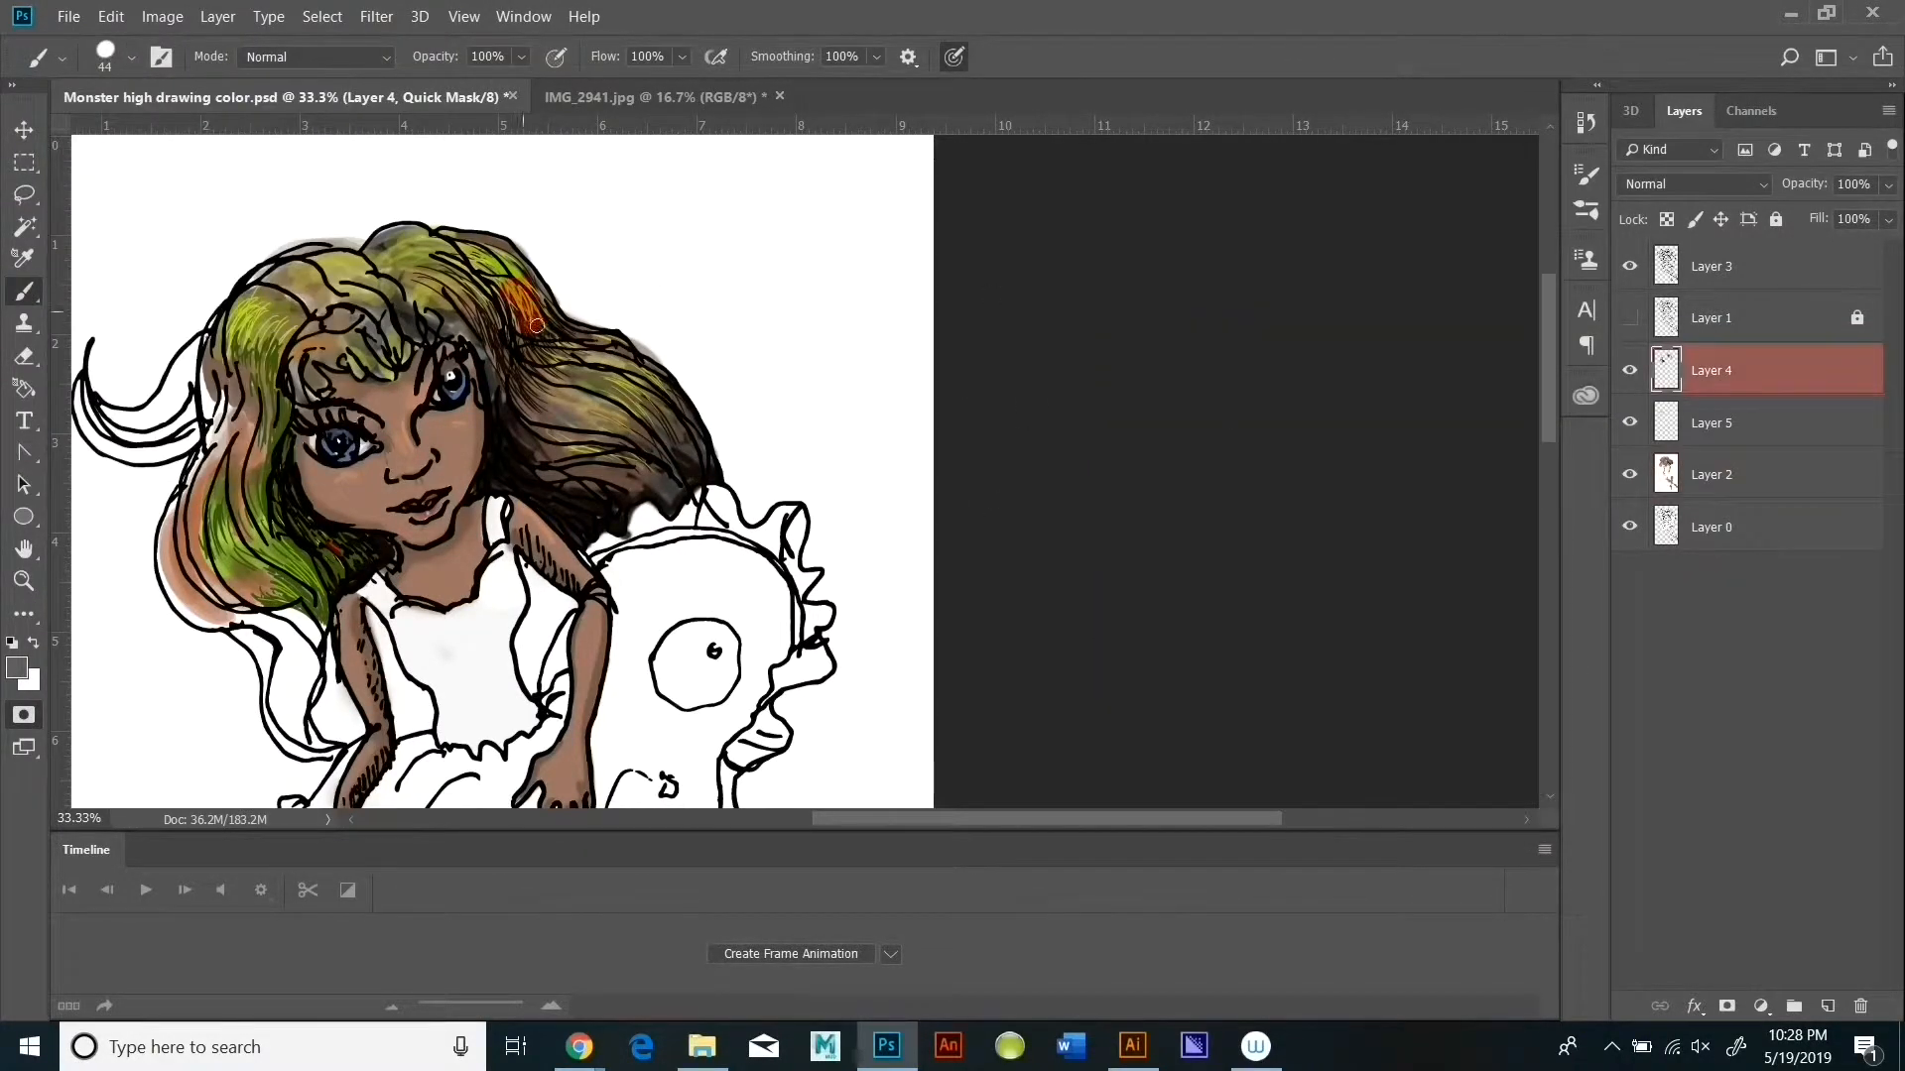
click(1712, 318)
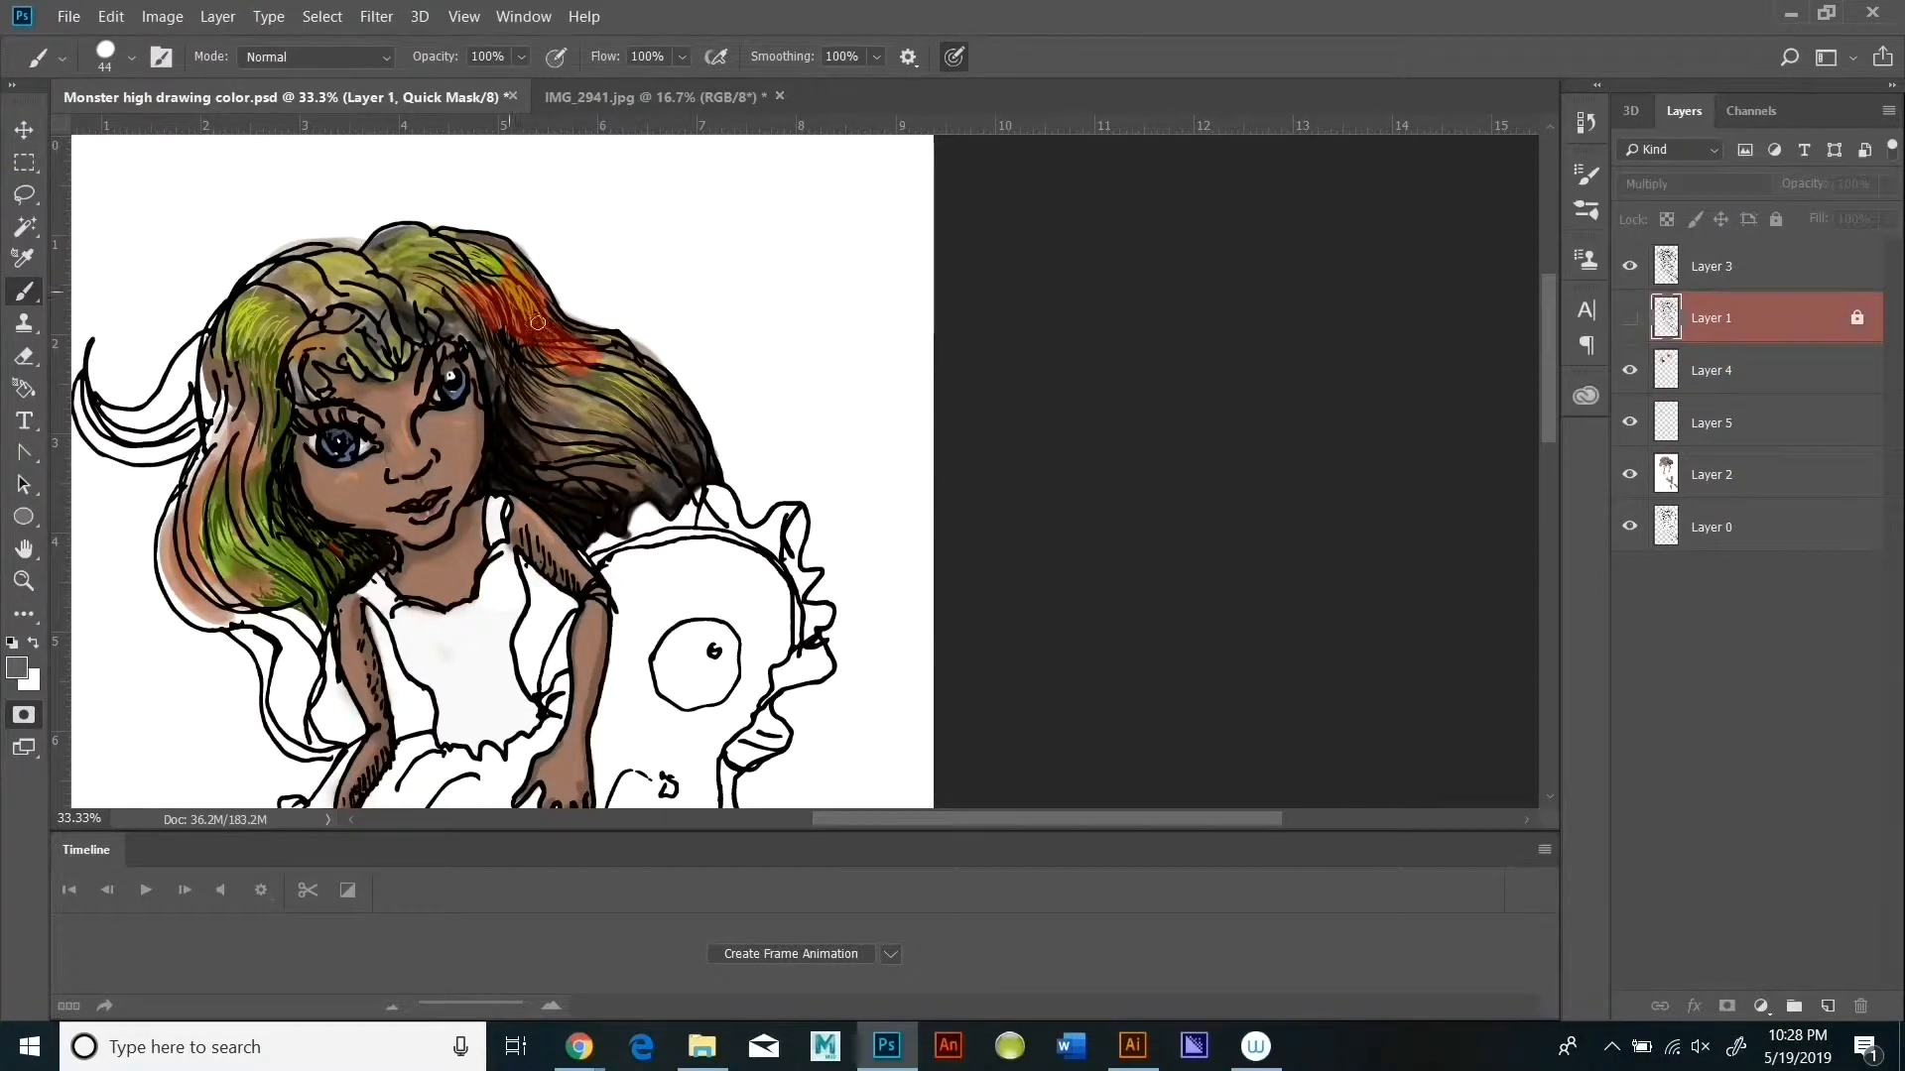
drag(451, 332, 502, 417)
mouse_move(508, 372)
mouse_down()
mouse_move(568, 441)
mouse_move(625, 426)
mouse_up()
drag(238, 295, 296, 332)
drag(212, 430, 260, 631)
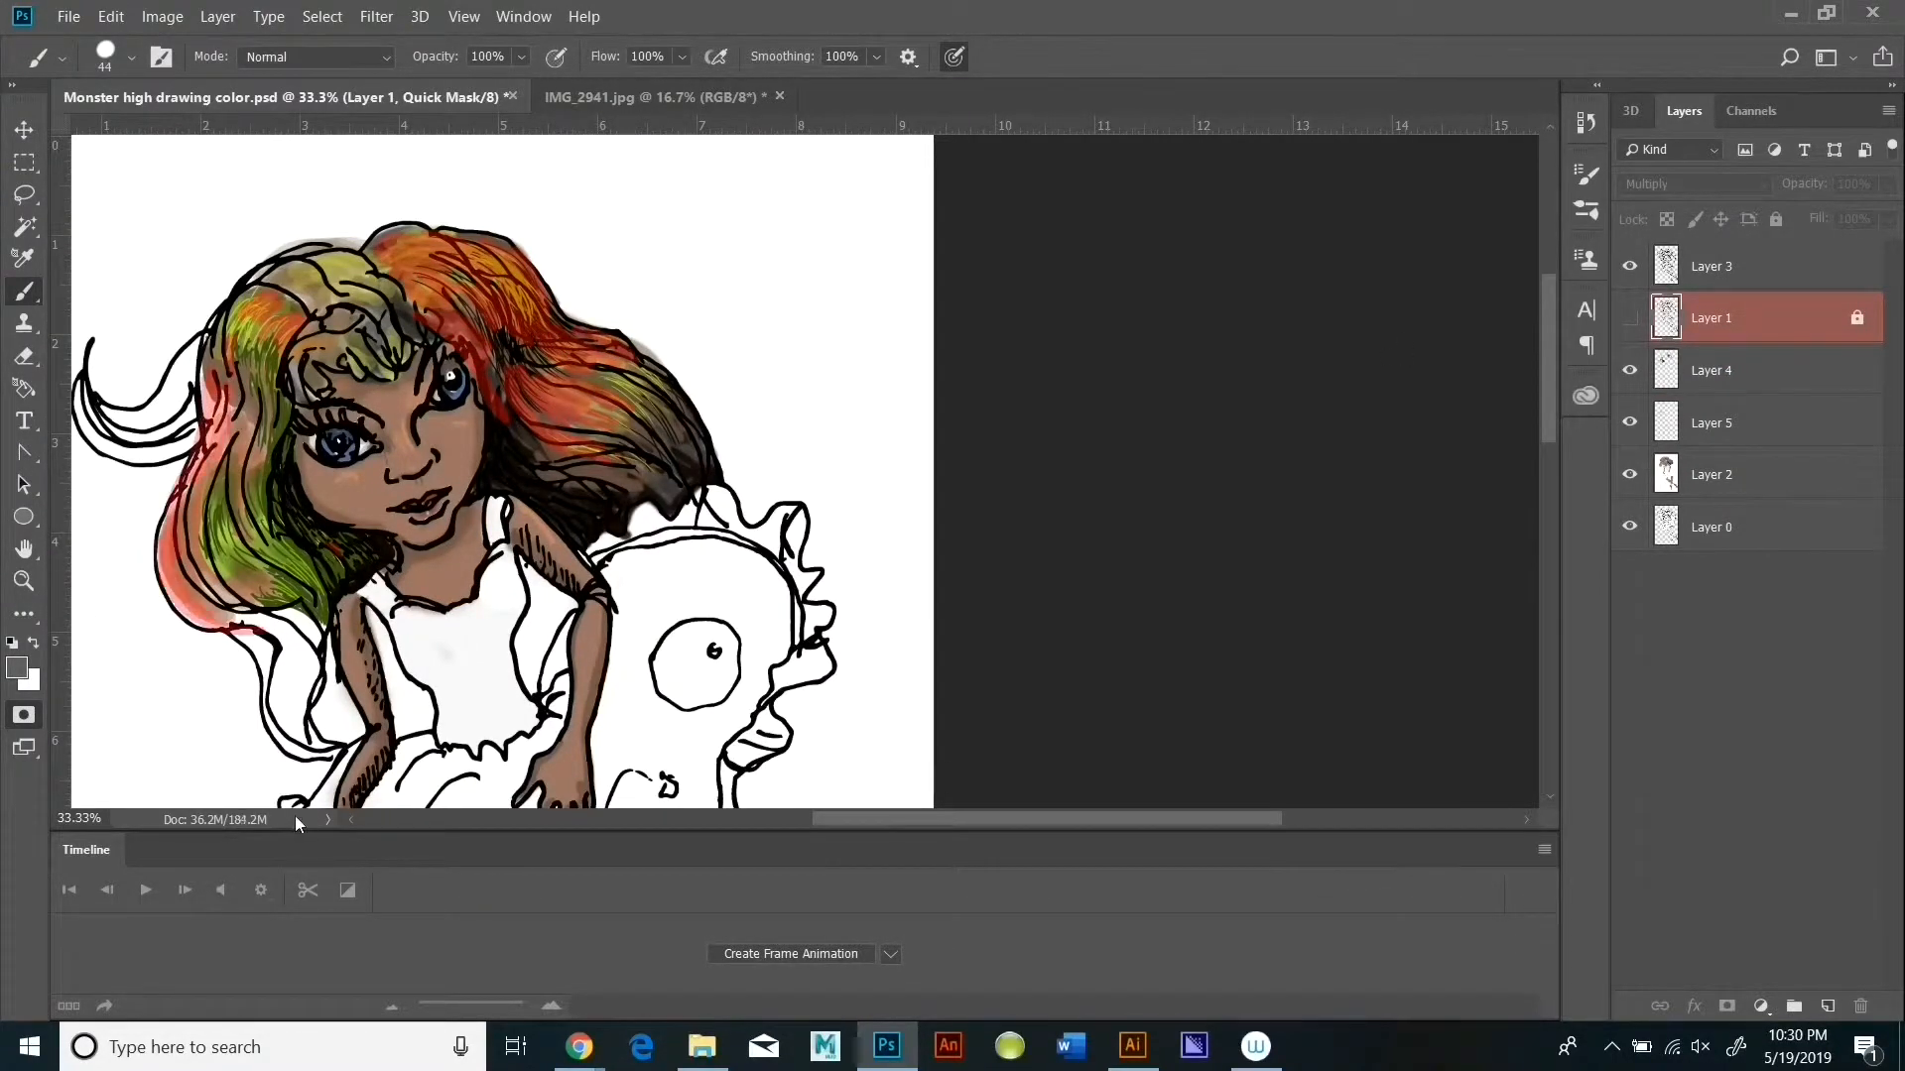
drag(205, 343, 196, 370)
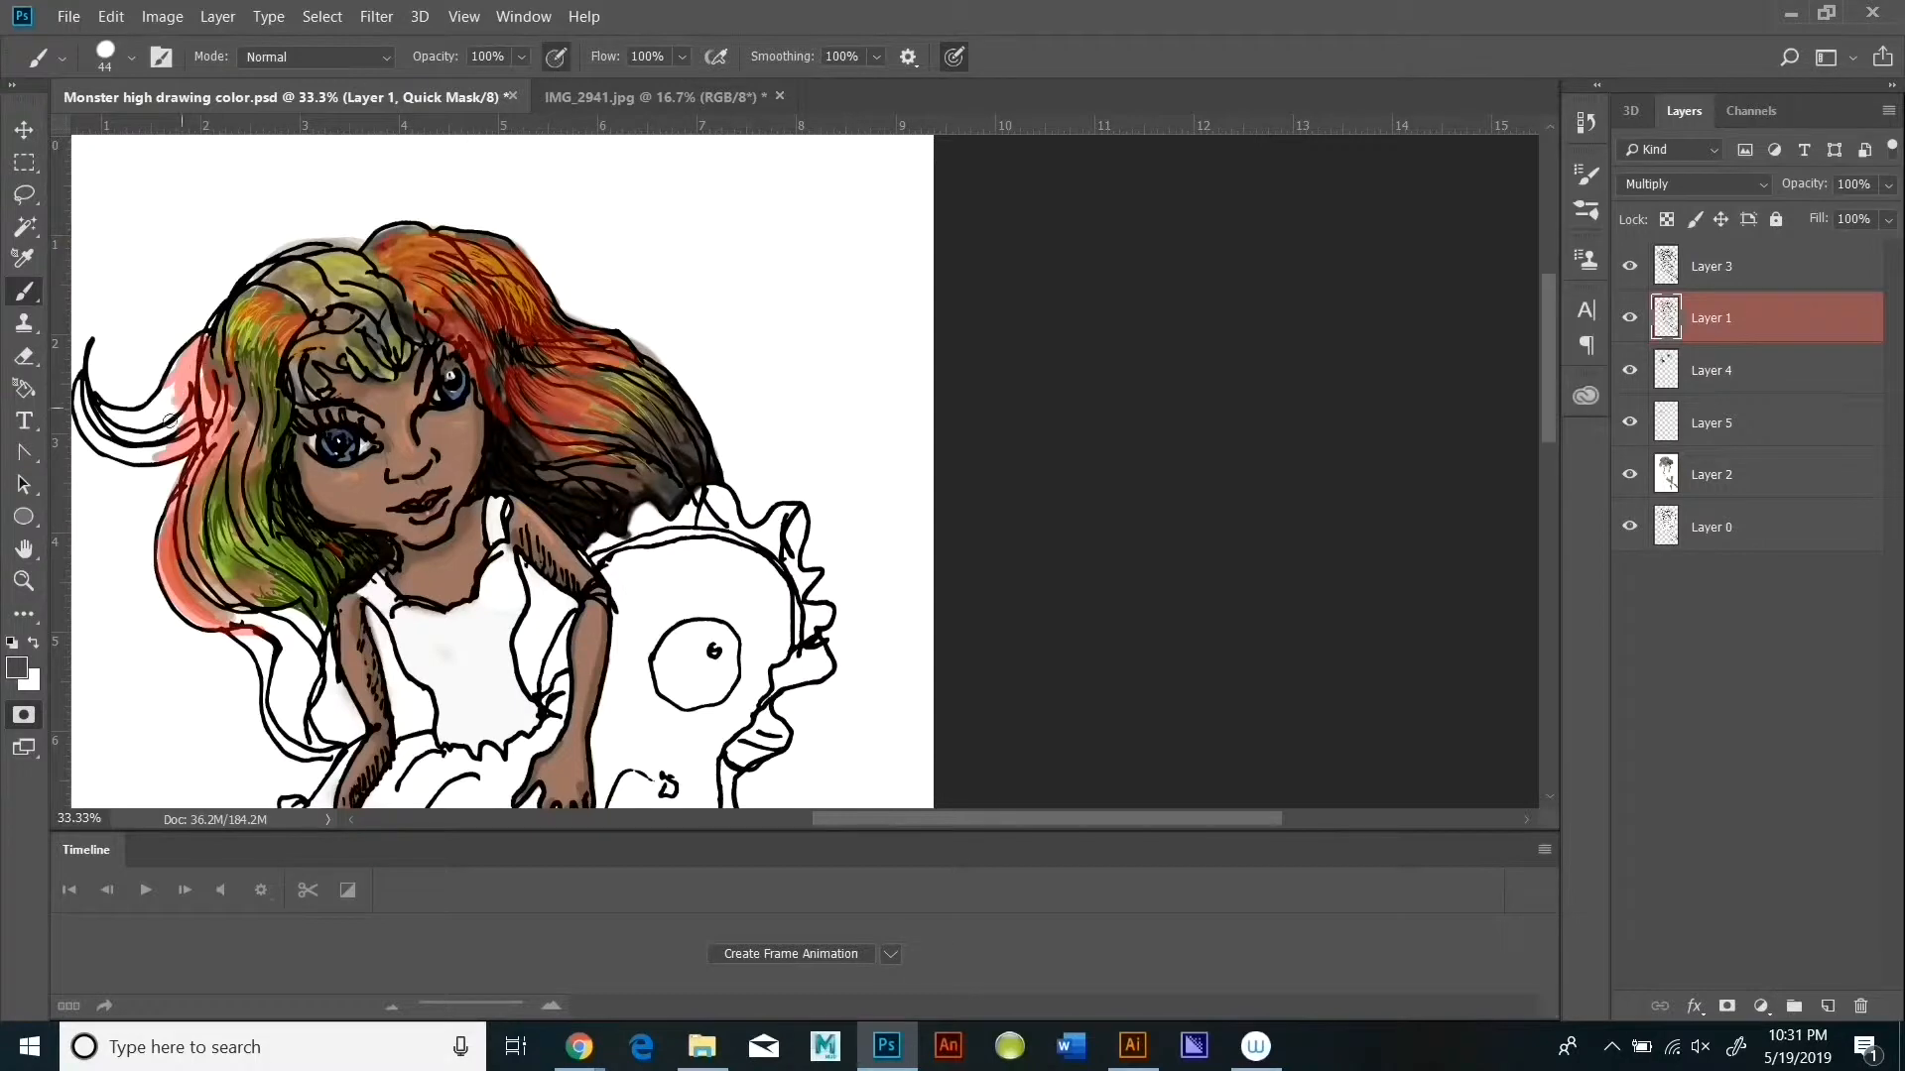
Step: Leave Quick Mask mode and shade the base of the outer curl in black on a new layer above Layer 1
key(q)
key(ctrl+shift+alt+n)
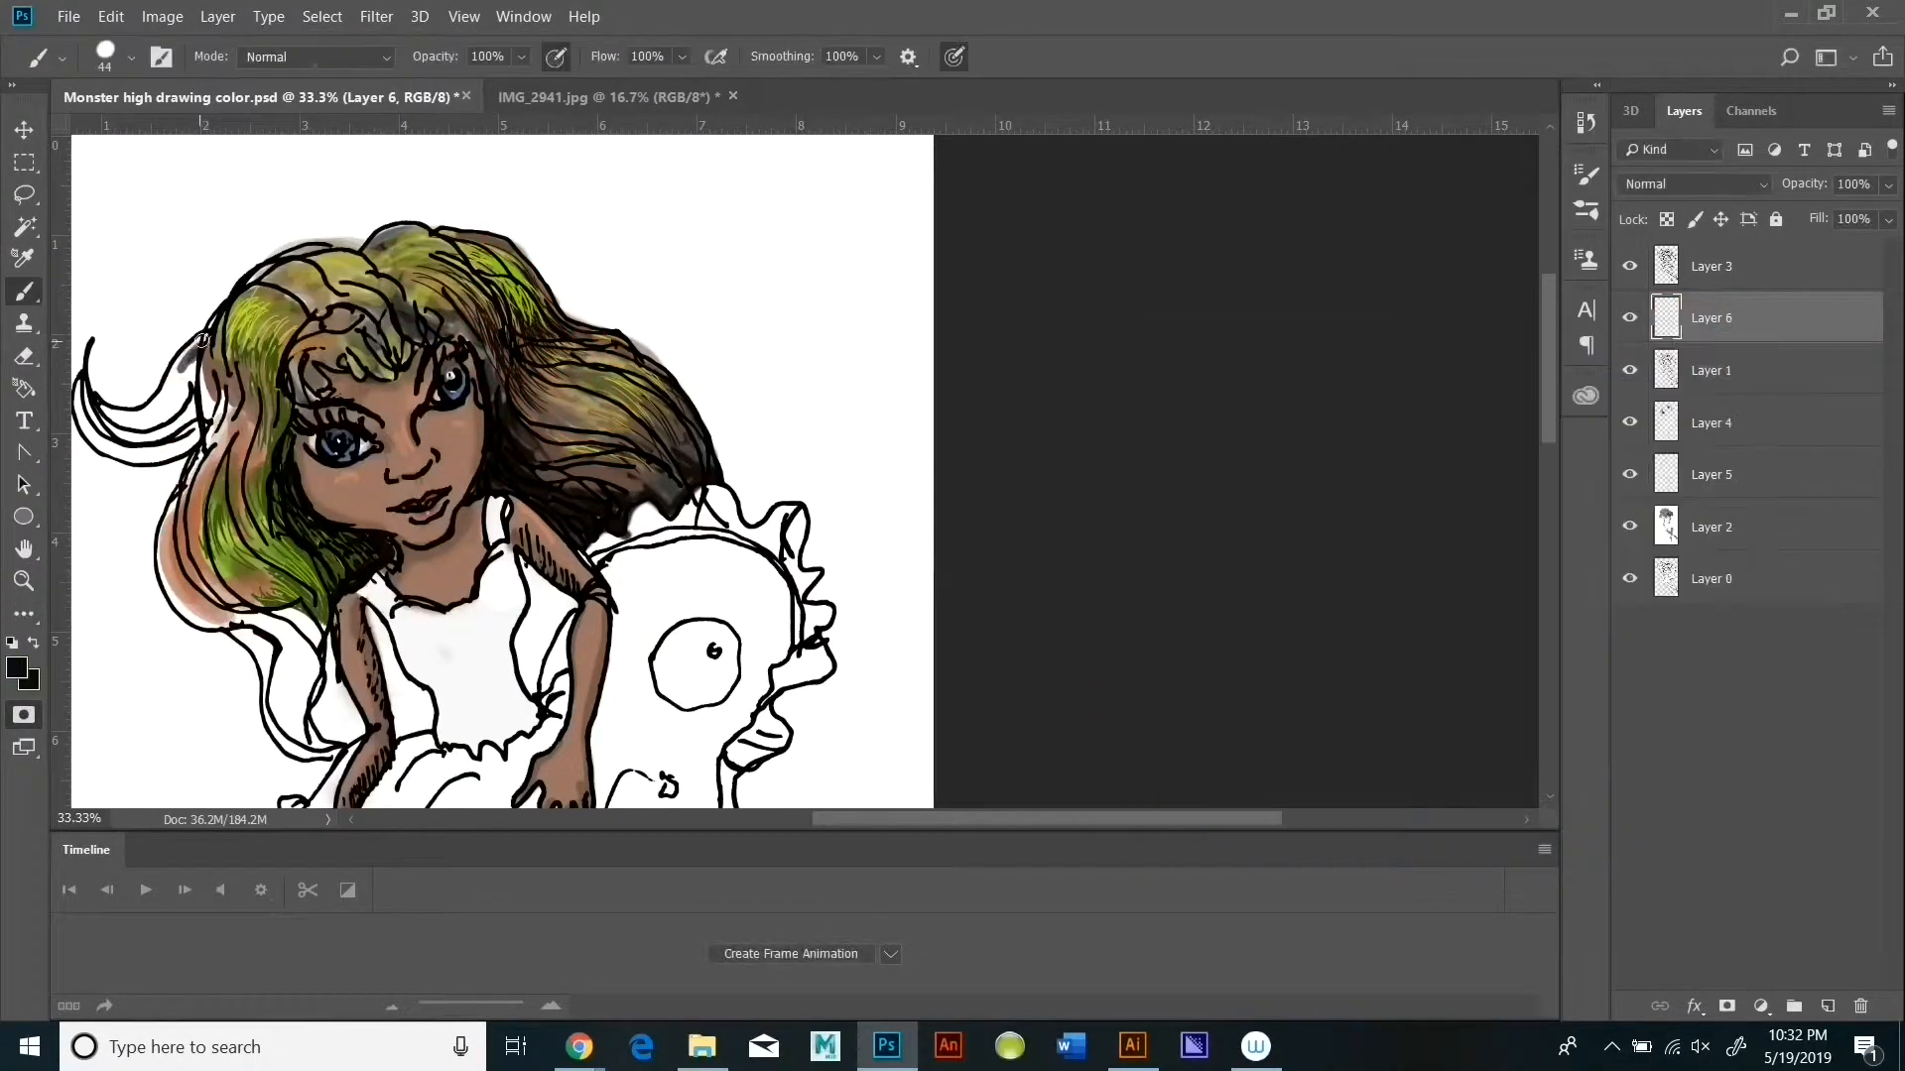
drag(188, 349, 213, 437)
Step: Pick a brown and paint it over the base of the outer curl on Layer 6
click(17, 667)
click(1460, 667)
click(1336, 485)
click(1684, 395)
drag(182, 369, 155, 452)
Step: Pick an olive yellow and fill the outer curl and the outer edge of the side locks on Layer 6
click(17, 668)
click(1373, 612)
click(1460, 677)
click(1684, 394)
mouse_move(81, 385)
mouse_down()
mouse_move(99, 445)
mouse_move(207, 445)
mouse_up()
mouse_move(203, 446)
mouse_down()
mouse_move(167, 545)
mouse_move(214, 631)
mouse_up()
Step: Set the foreground colour to a muted golden yellow
click(16, 668)
click(1375, 477)
click(1683, 395)
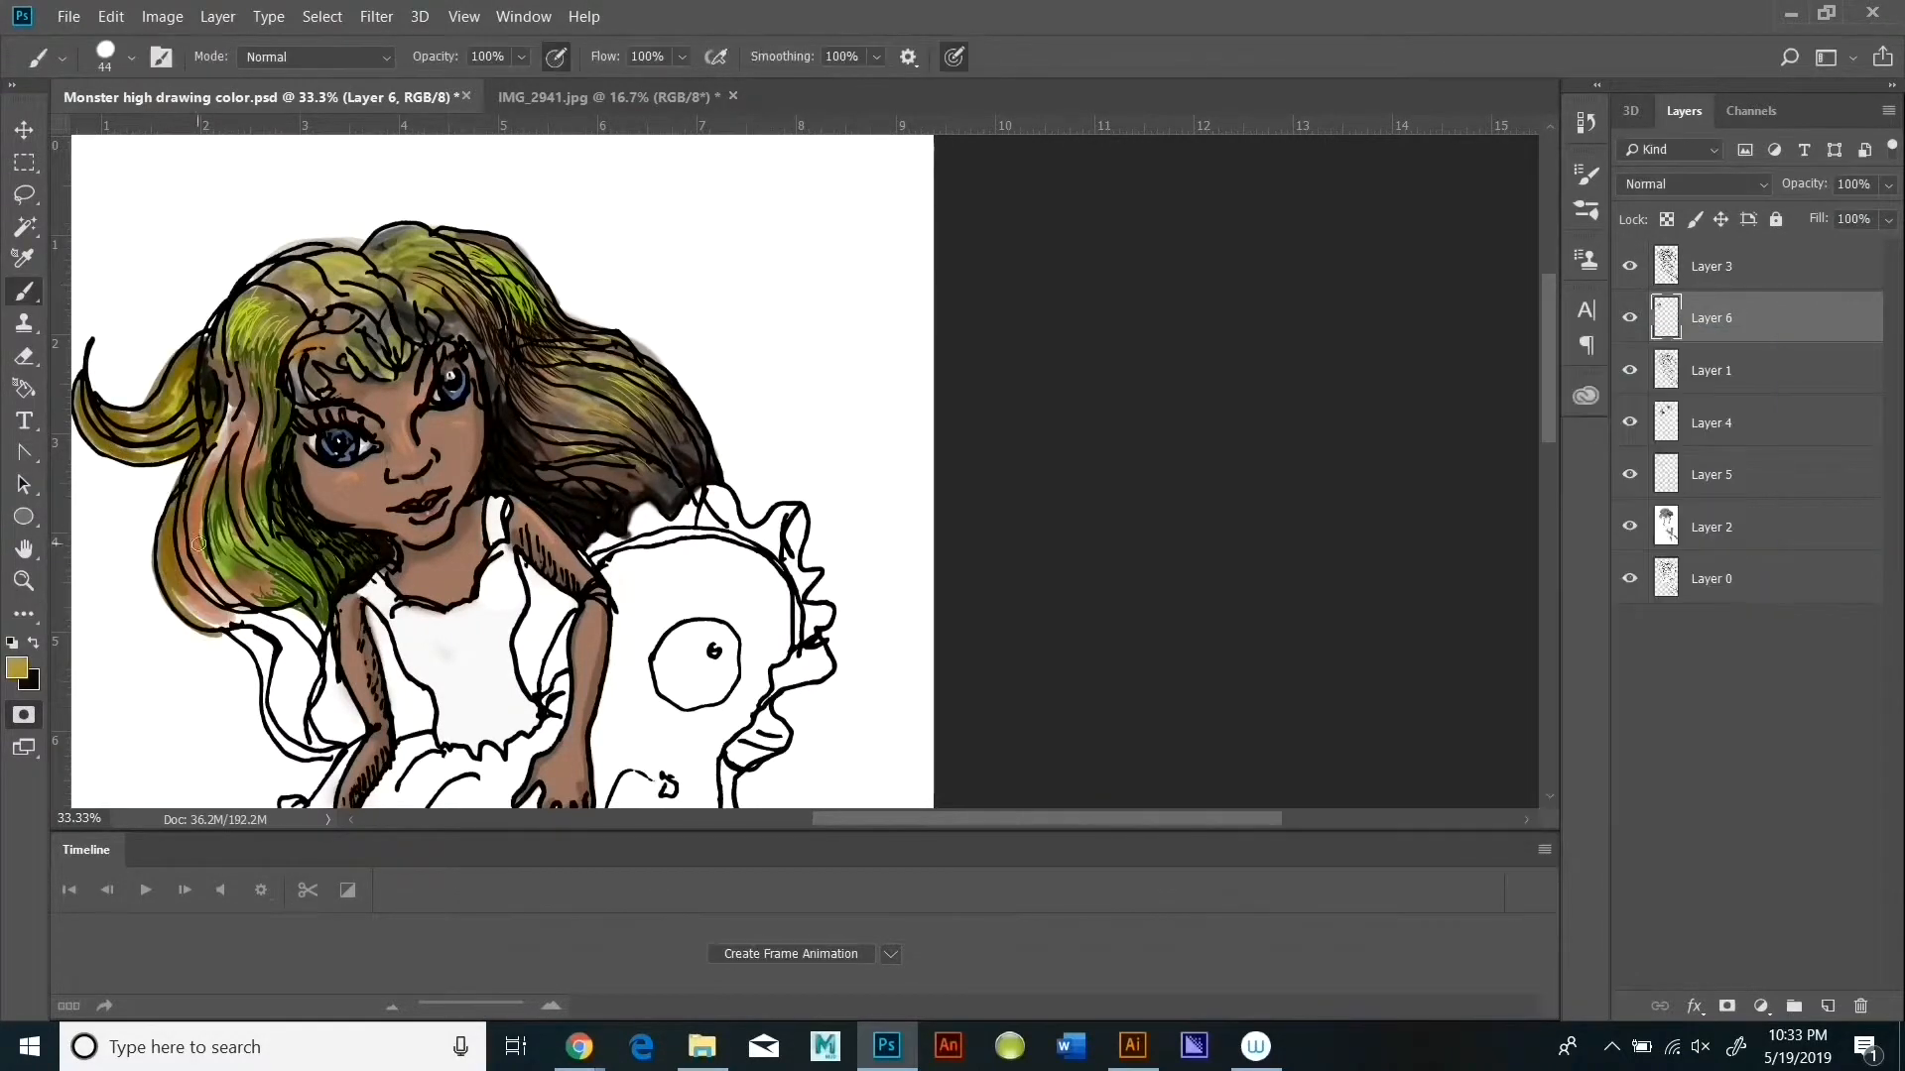
Step: Paint the golden yellow over the side locks, pick another hair tone and brush it across the top of the hair on Layer 6
mouse_move(243, 404)
mouse_down()
mouse_move(260, 470)
mouse_move(213, 496)
mouse_up()
click(17, 668)
mouse_move(290, 366)
mouse_down()
mouse_move(260, 340)
mouse_move(347, 245)
mouse_move(373, 297)
mouse_move(297, 388)
mouse_up()
click(1383, 548)
click(1684, 395)
key(x)
drag(387, 262, 492, 303)
drag(442, 247, 555, 336)
Step: Try to set the foreground colour to a bright green (8adf26) in Quick Mask mode with Layer 6 selected
click(1666, 372)
click(24, 714)
click(17, 668)
click(1683, 395)
click(1711, 318)
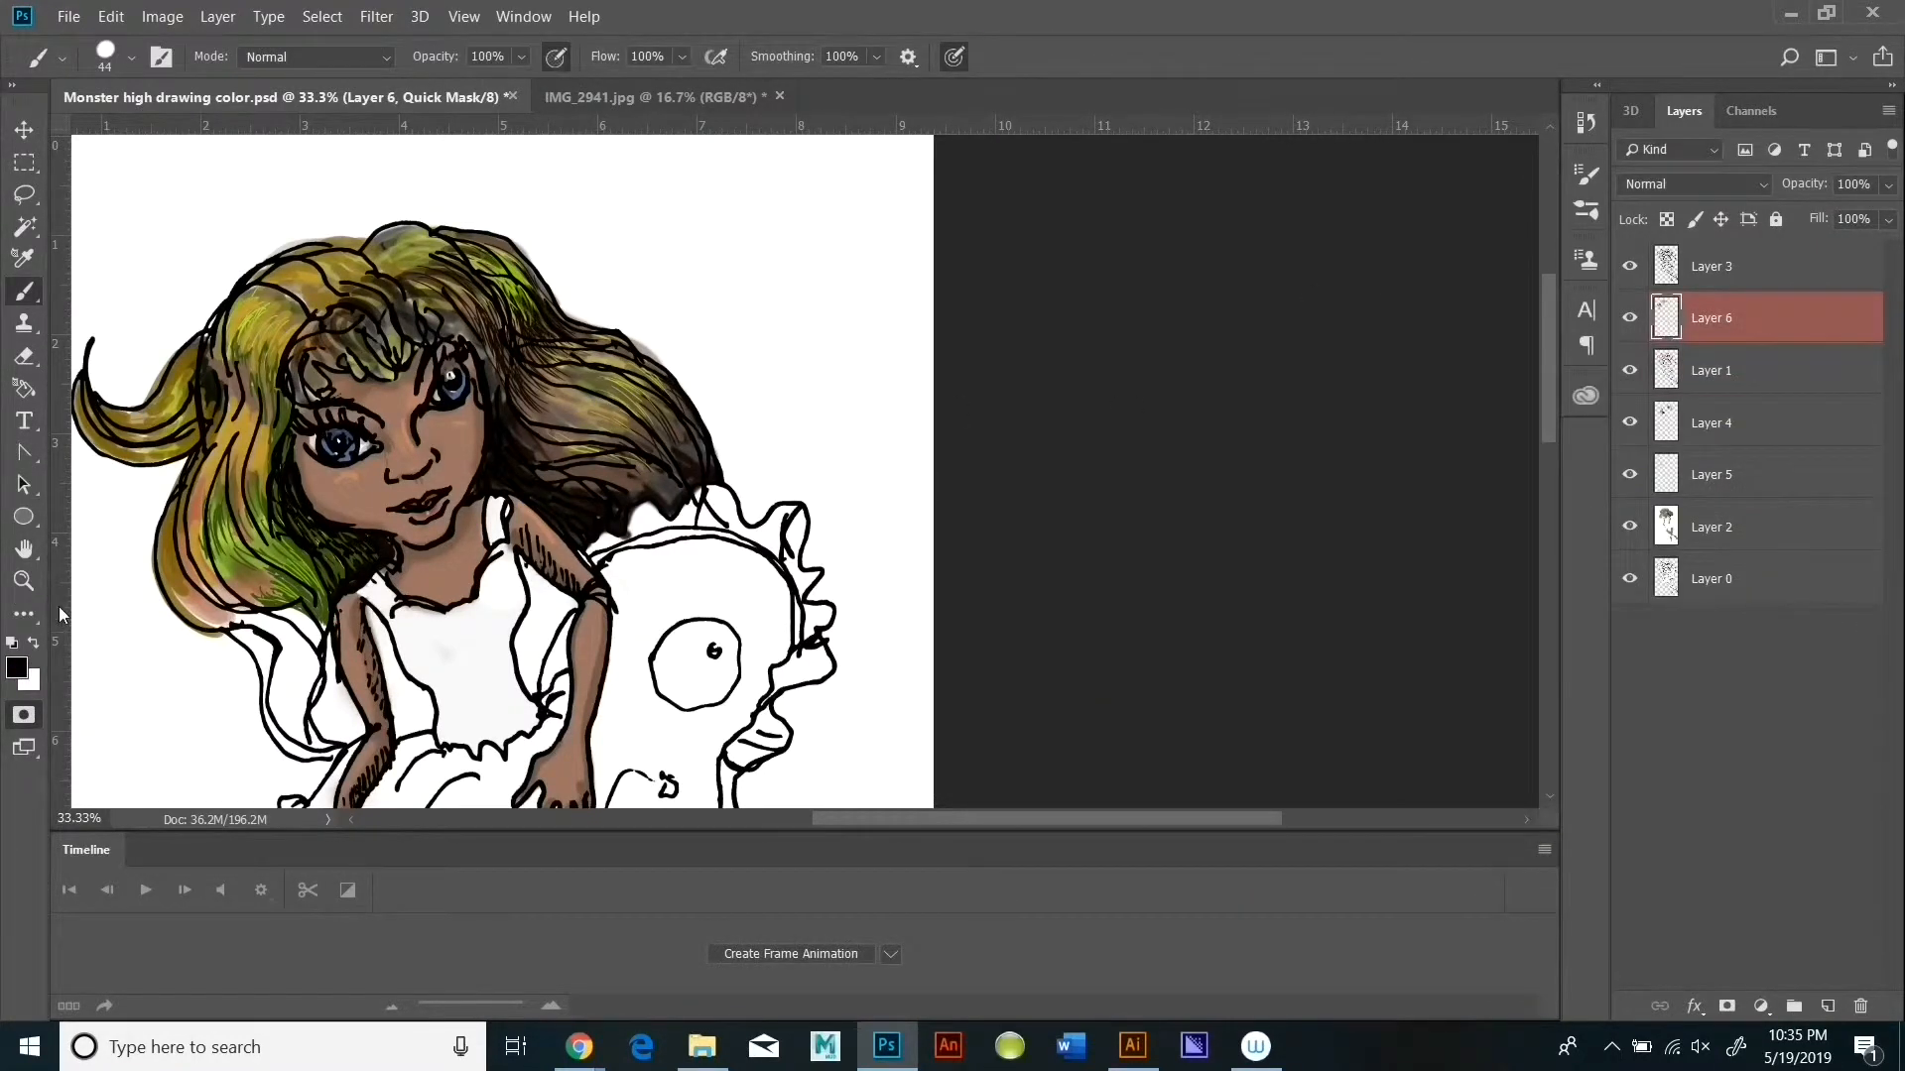
click(17, 668)
click(1684, 393)
click(17, 667)
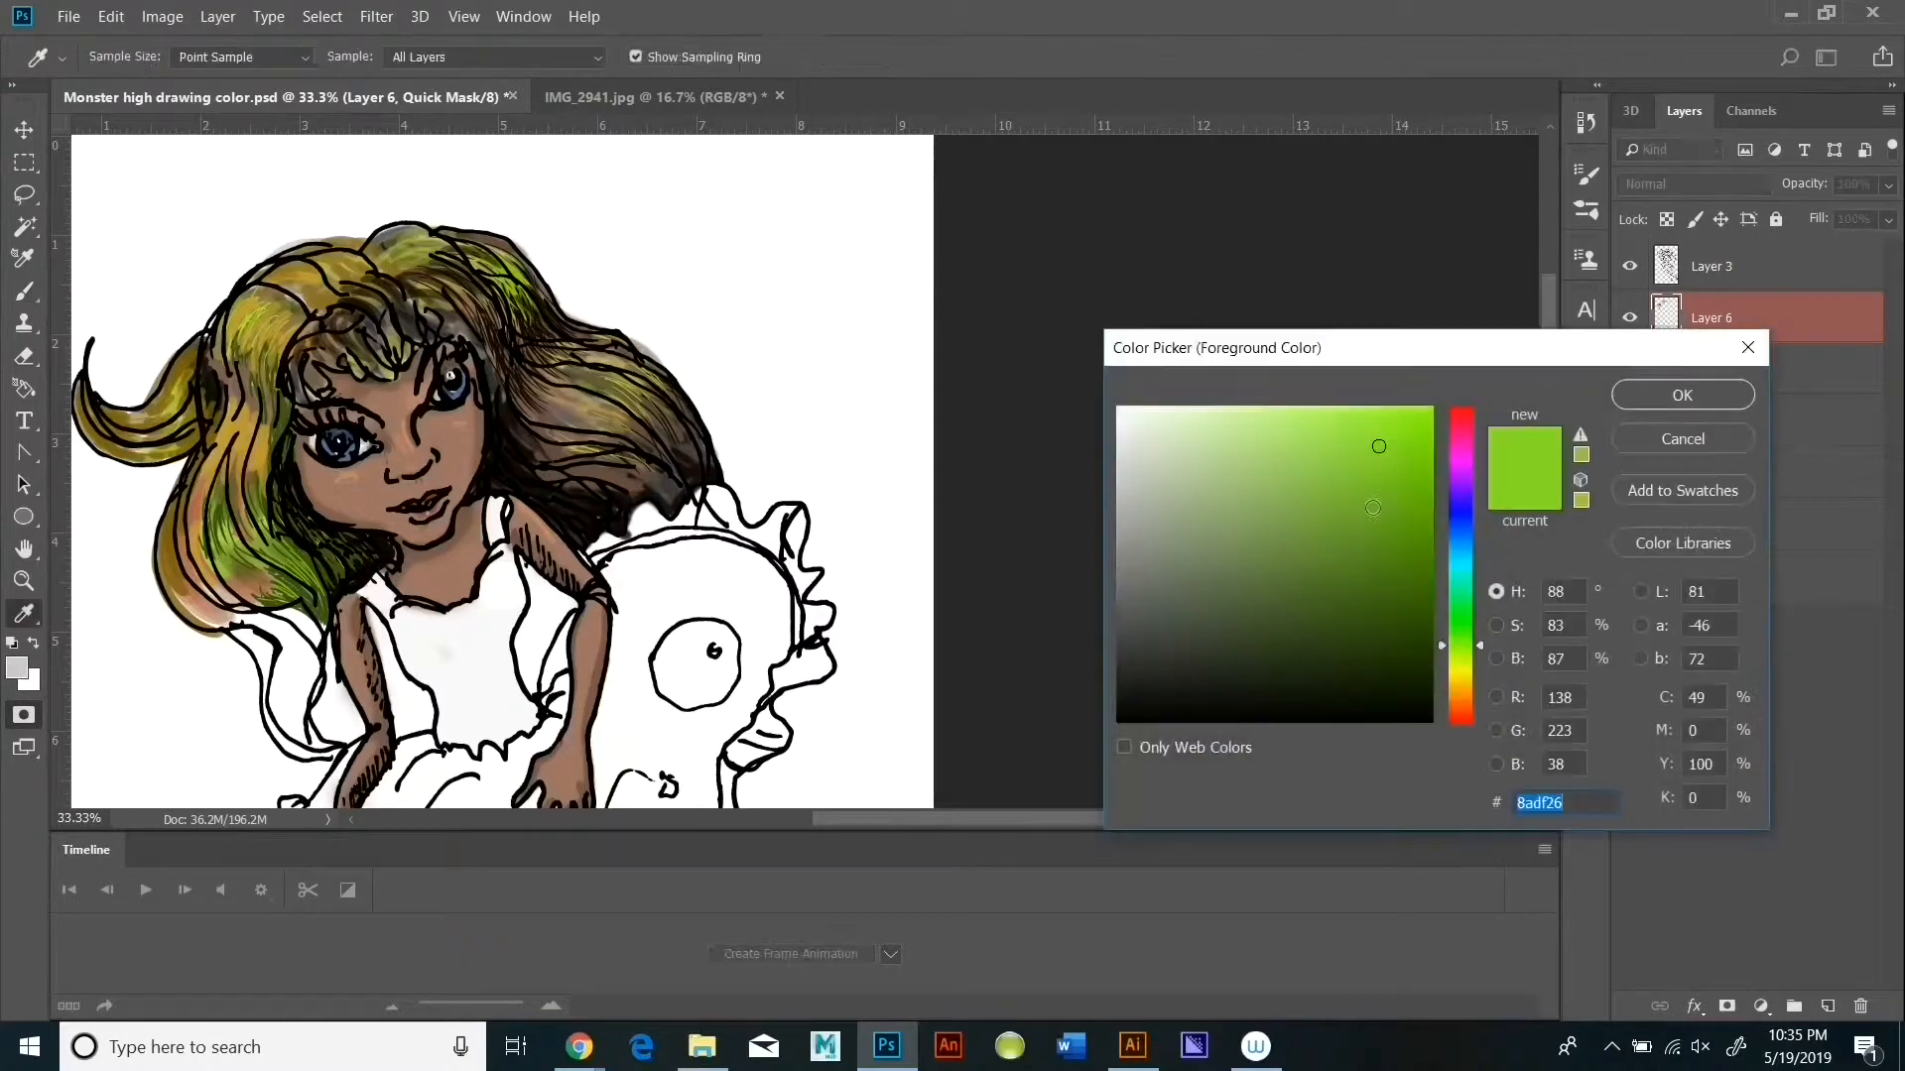
click(1683, 395)
Step: Add a new layer above Layer 6 and paint yellow-green highlights over the crown, fringe and side locks
click(217, 17)
mouse_move(397, 45)
click(504, 42)
key(Return)
click(16, 667)
click(1415, 469)
click(1682, 395)
drag(278, 313, 234, 357)
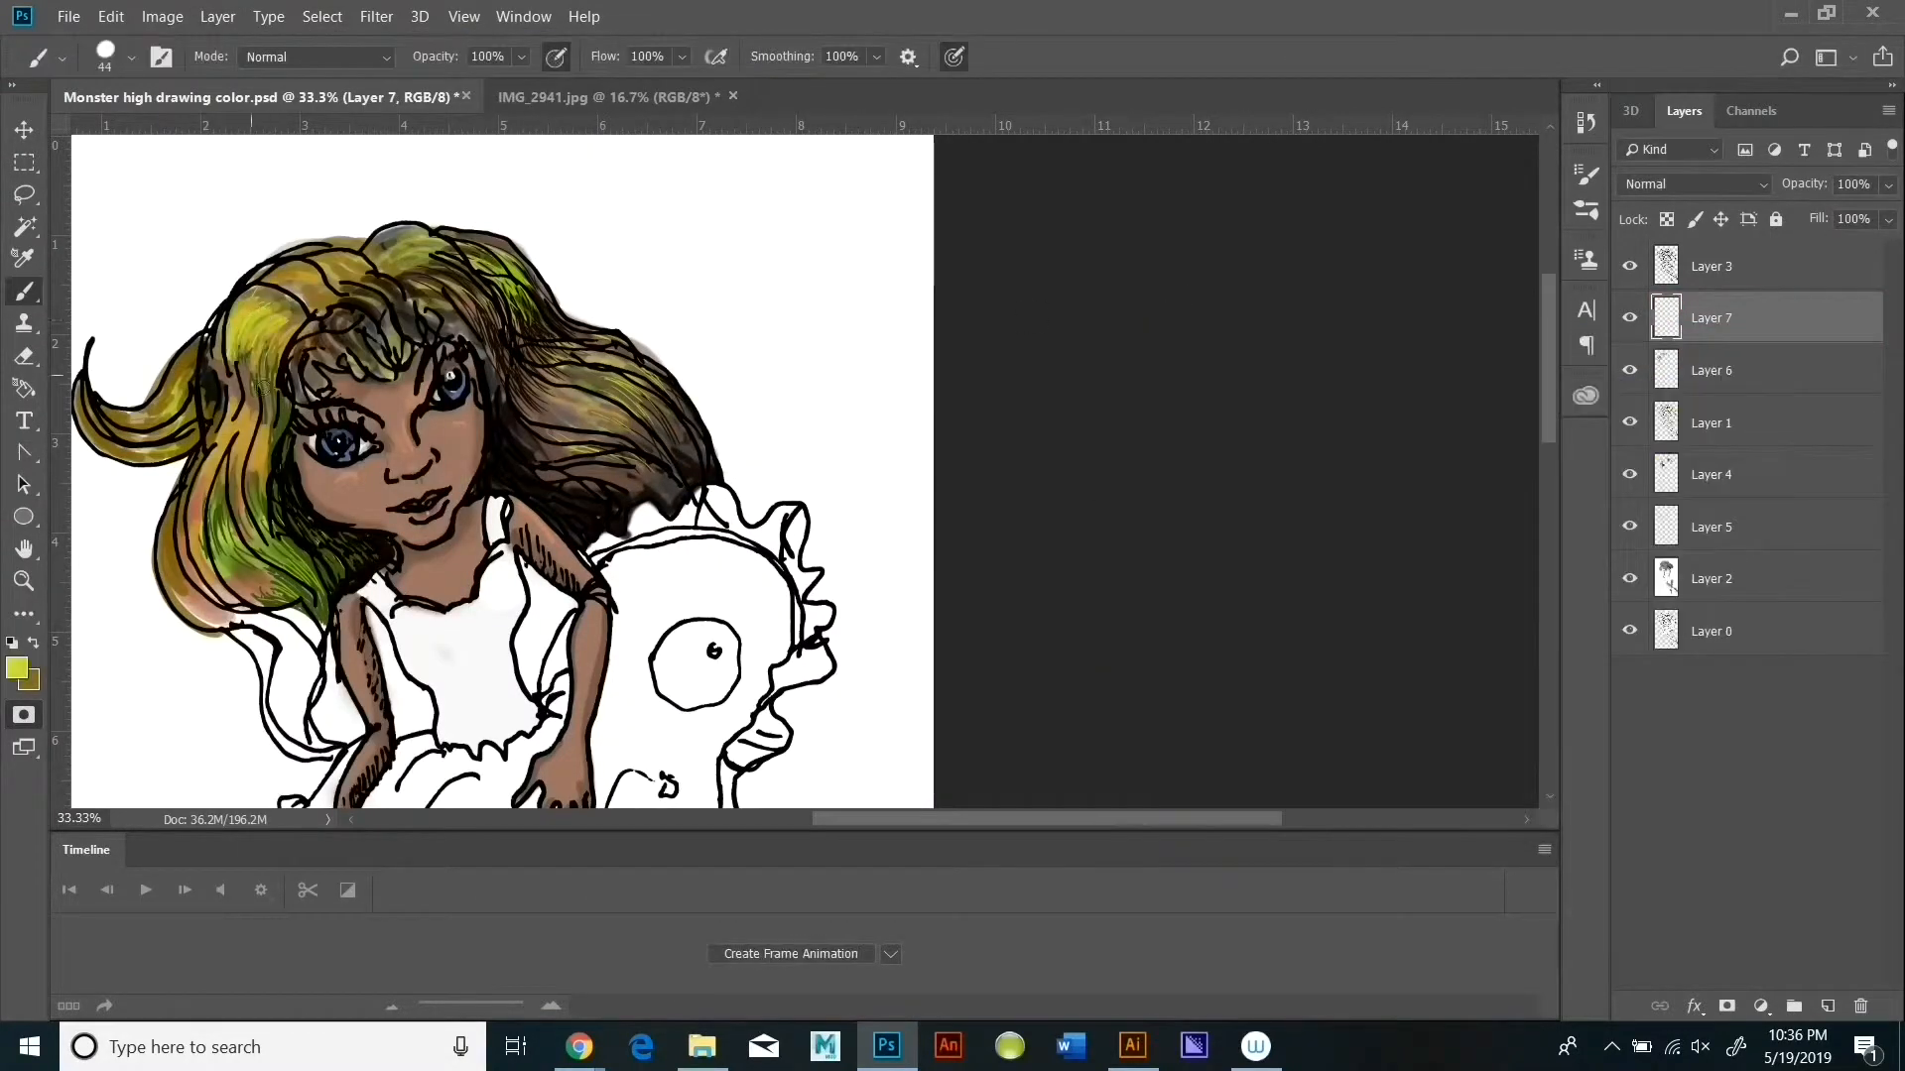
drag(347, 327, 407, 295)
mouse_move(387, 328)
mouse_down()
mouse_move(423, 287)
mouse_move(320, 353)
mouse_up()
mouse_move(420, 318)
mouse_down()
mouse_move(452, 294)
mouse_move(387, 233)
mouse_move(287, 268)
mouse_move(218, 342)
mouse_move(288, 396)
mouse_move(278, 296)
mouse_move(238, 437)
mouse_up()
Step: Pick a near-black colour and paint dark shading into the side locks on Layer 7
click(17, 668)
click(1290, 729)
click(1682, 395)
mouse_move(240, 505)
mouse_down()
mouse_move(212, 555)
mouse_move(285, 546)
mouse_move(247, 511)
mouse_move(189, 545)
mouse_up()
Step: Pick a bright yellow-green, enlarge the brush to 77 and paint highlights along the side locks on Layer 7
click(16, 668)
click(1381, 447)
click(1683, 395)
click(131, 58)
drag(179, 135, 197, 136)
drag(260, 472, 230, 526)
Step: Set the foreground colour to a dark olive brown
click(17, 668)
click(1416, 642)
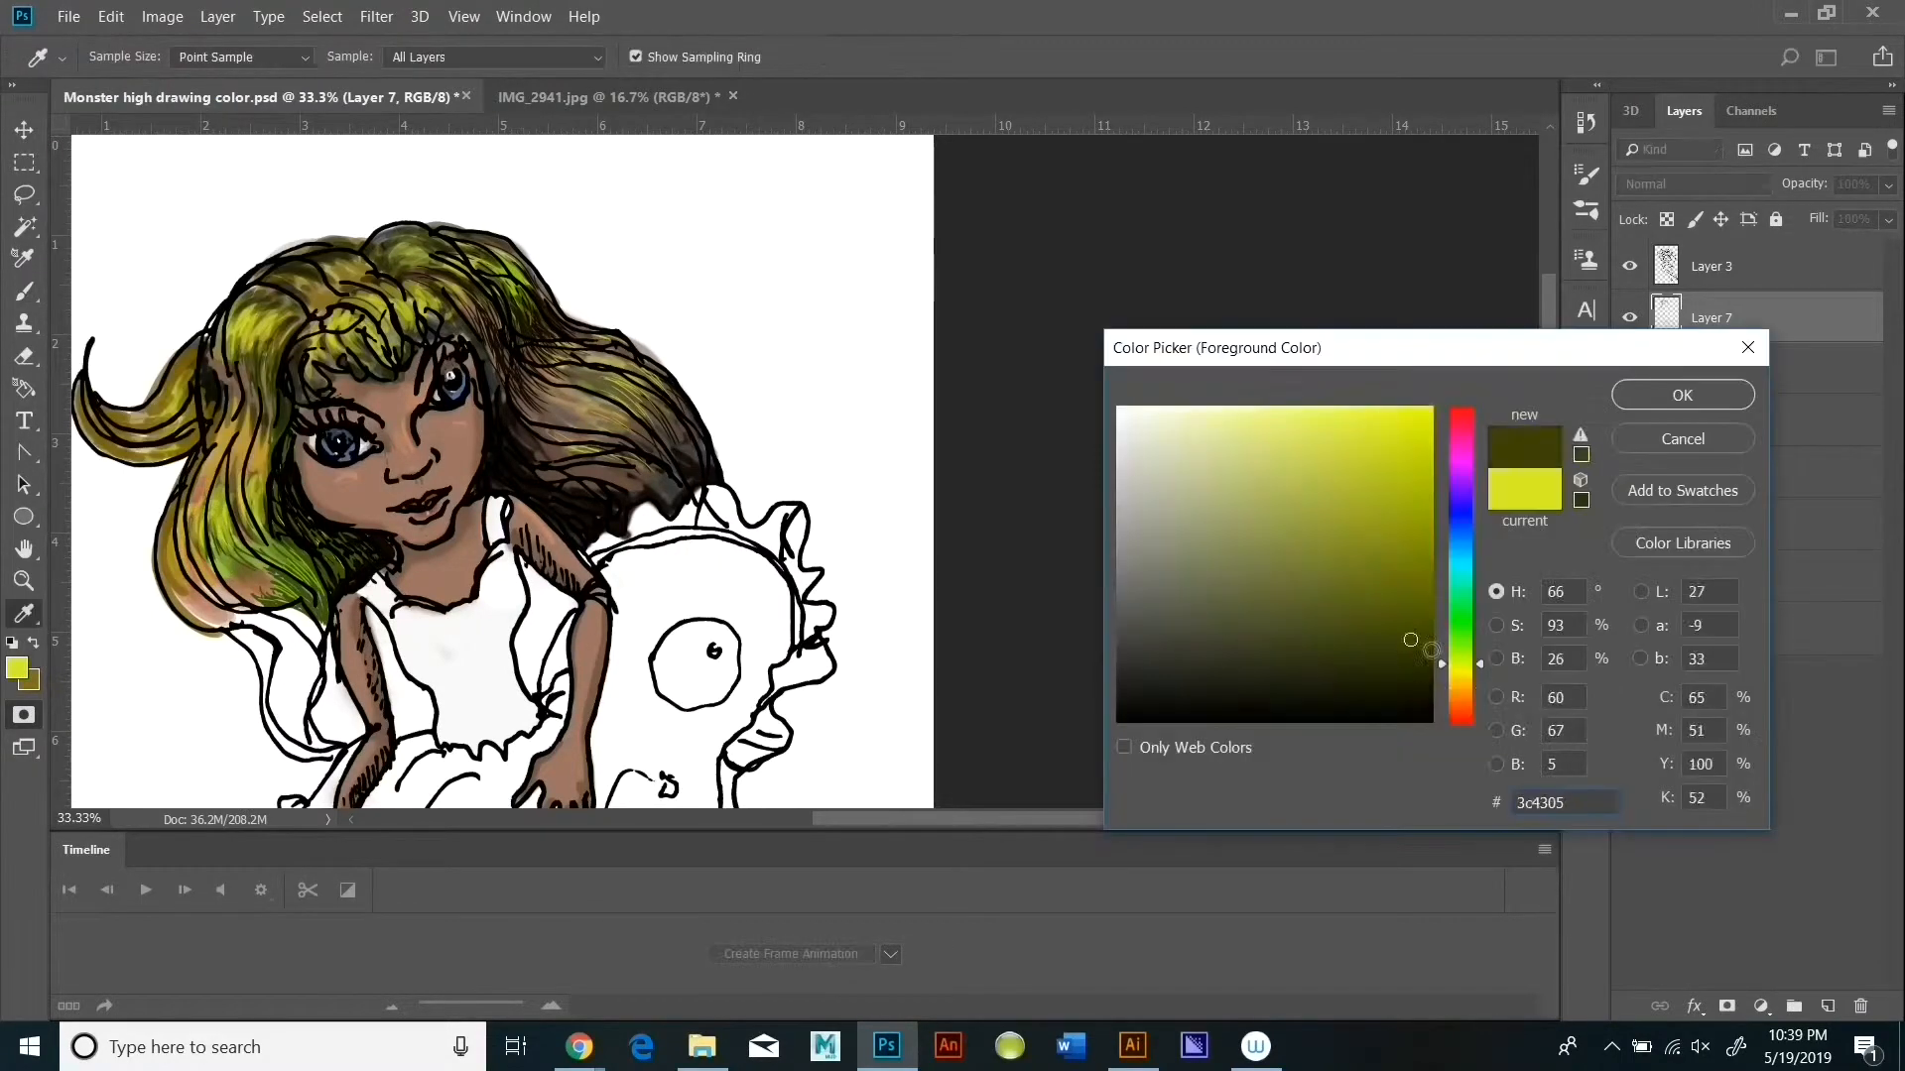
click(1458, 687)
click(1682, 395)
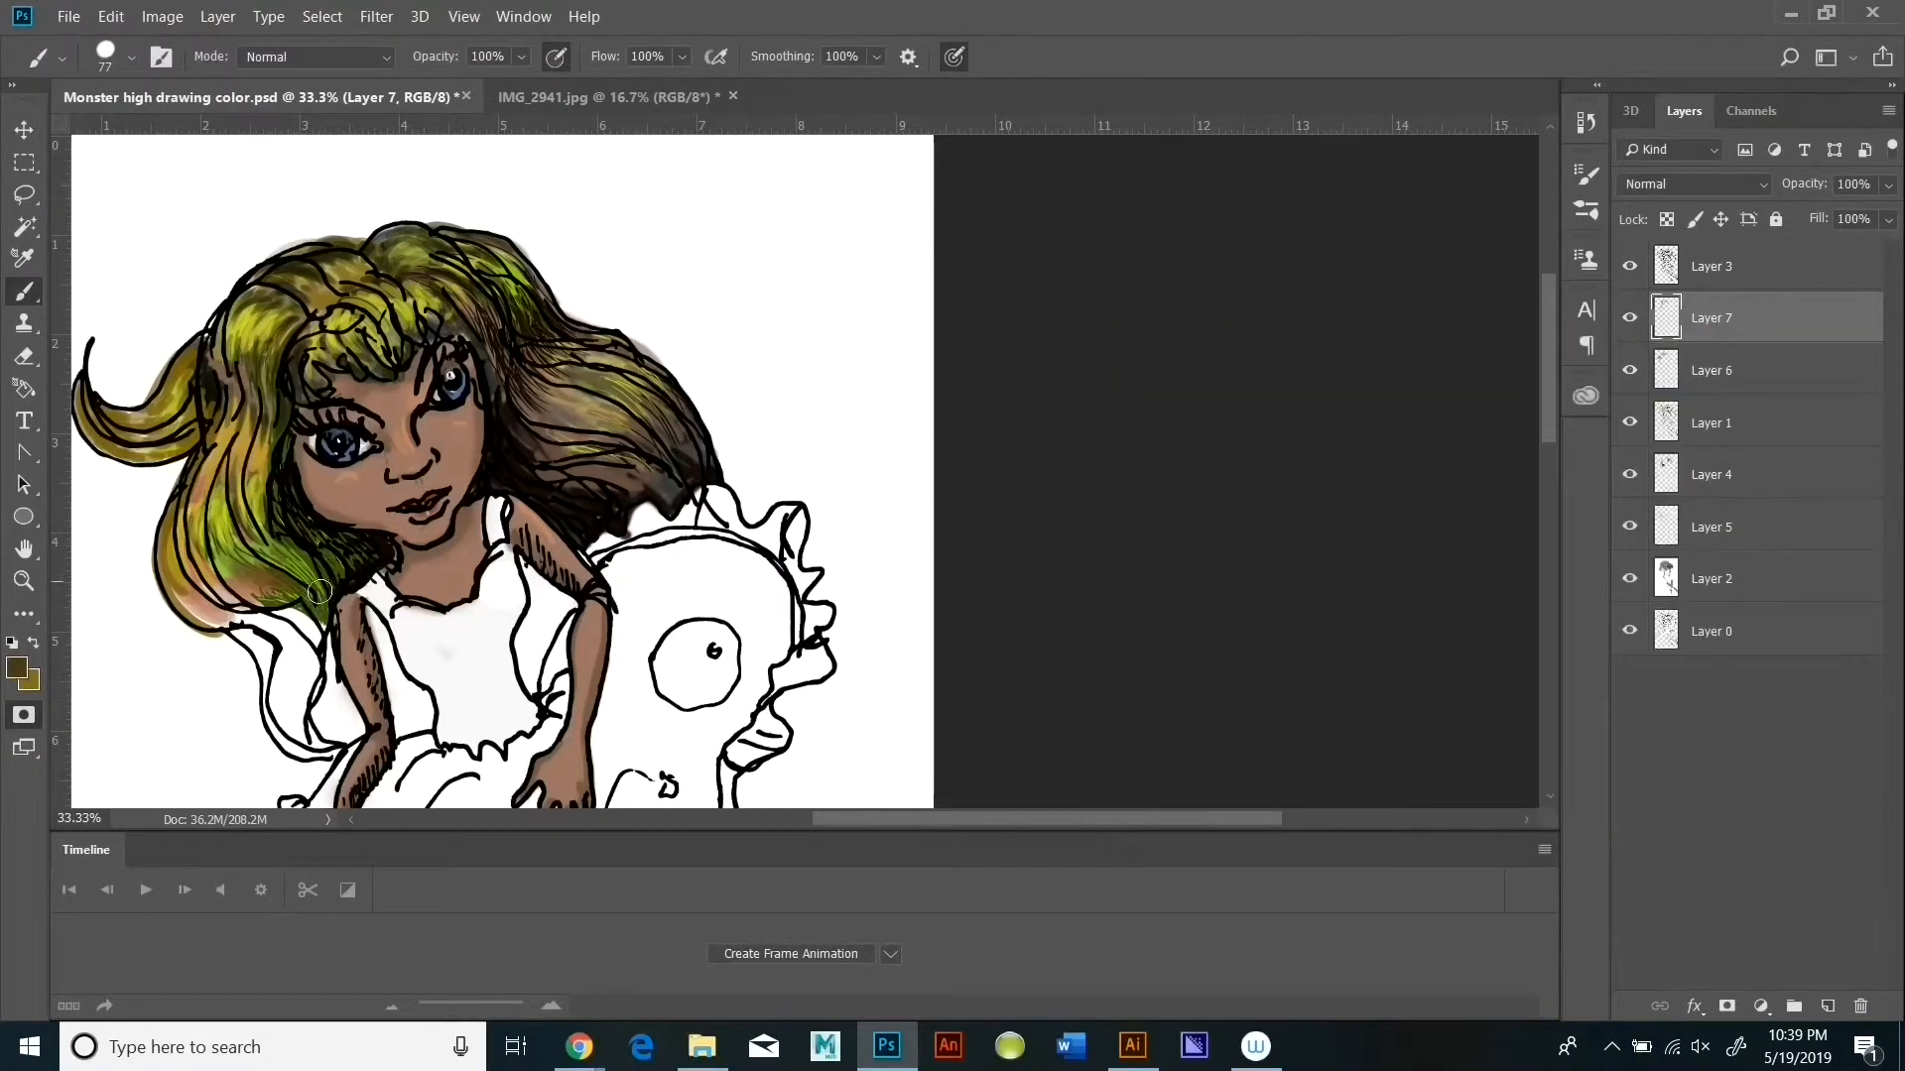
Step: Select Layer 3 and switch its visibility off and on to compare the drawing with and without its linework
click(1746, 270)
click(1630, 266)
click(1630, 266)
click(1630, 266)
click(1630, 266)
click(1630, 266)
Step: Hide the remaining colour layers one after another and show them all again to examine what each layer contributes
click(1630, 319)
click(1630, 371)
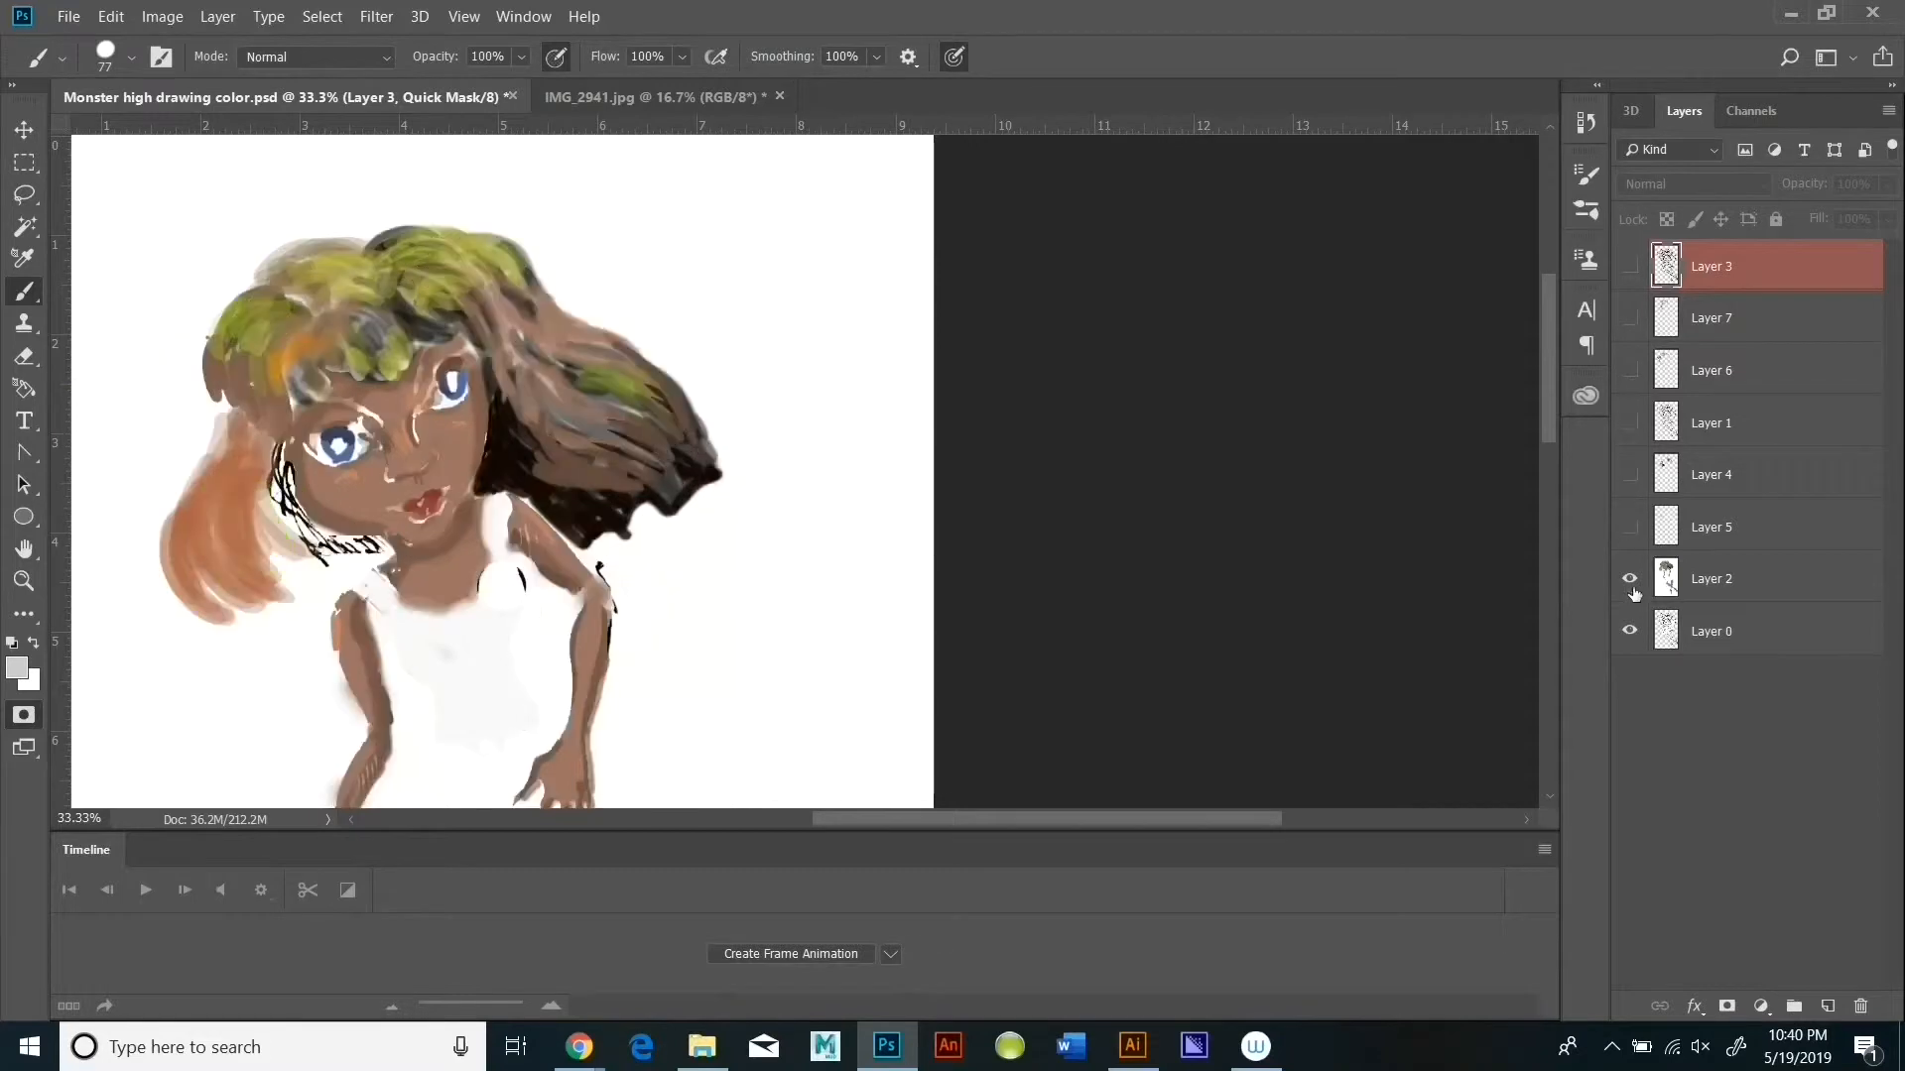
click(1632, 582)
click(1632, 580)
click(1631, 529)
click(1631, 476)
click(1631, 424)
click(1631, 372)
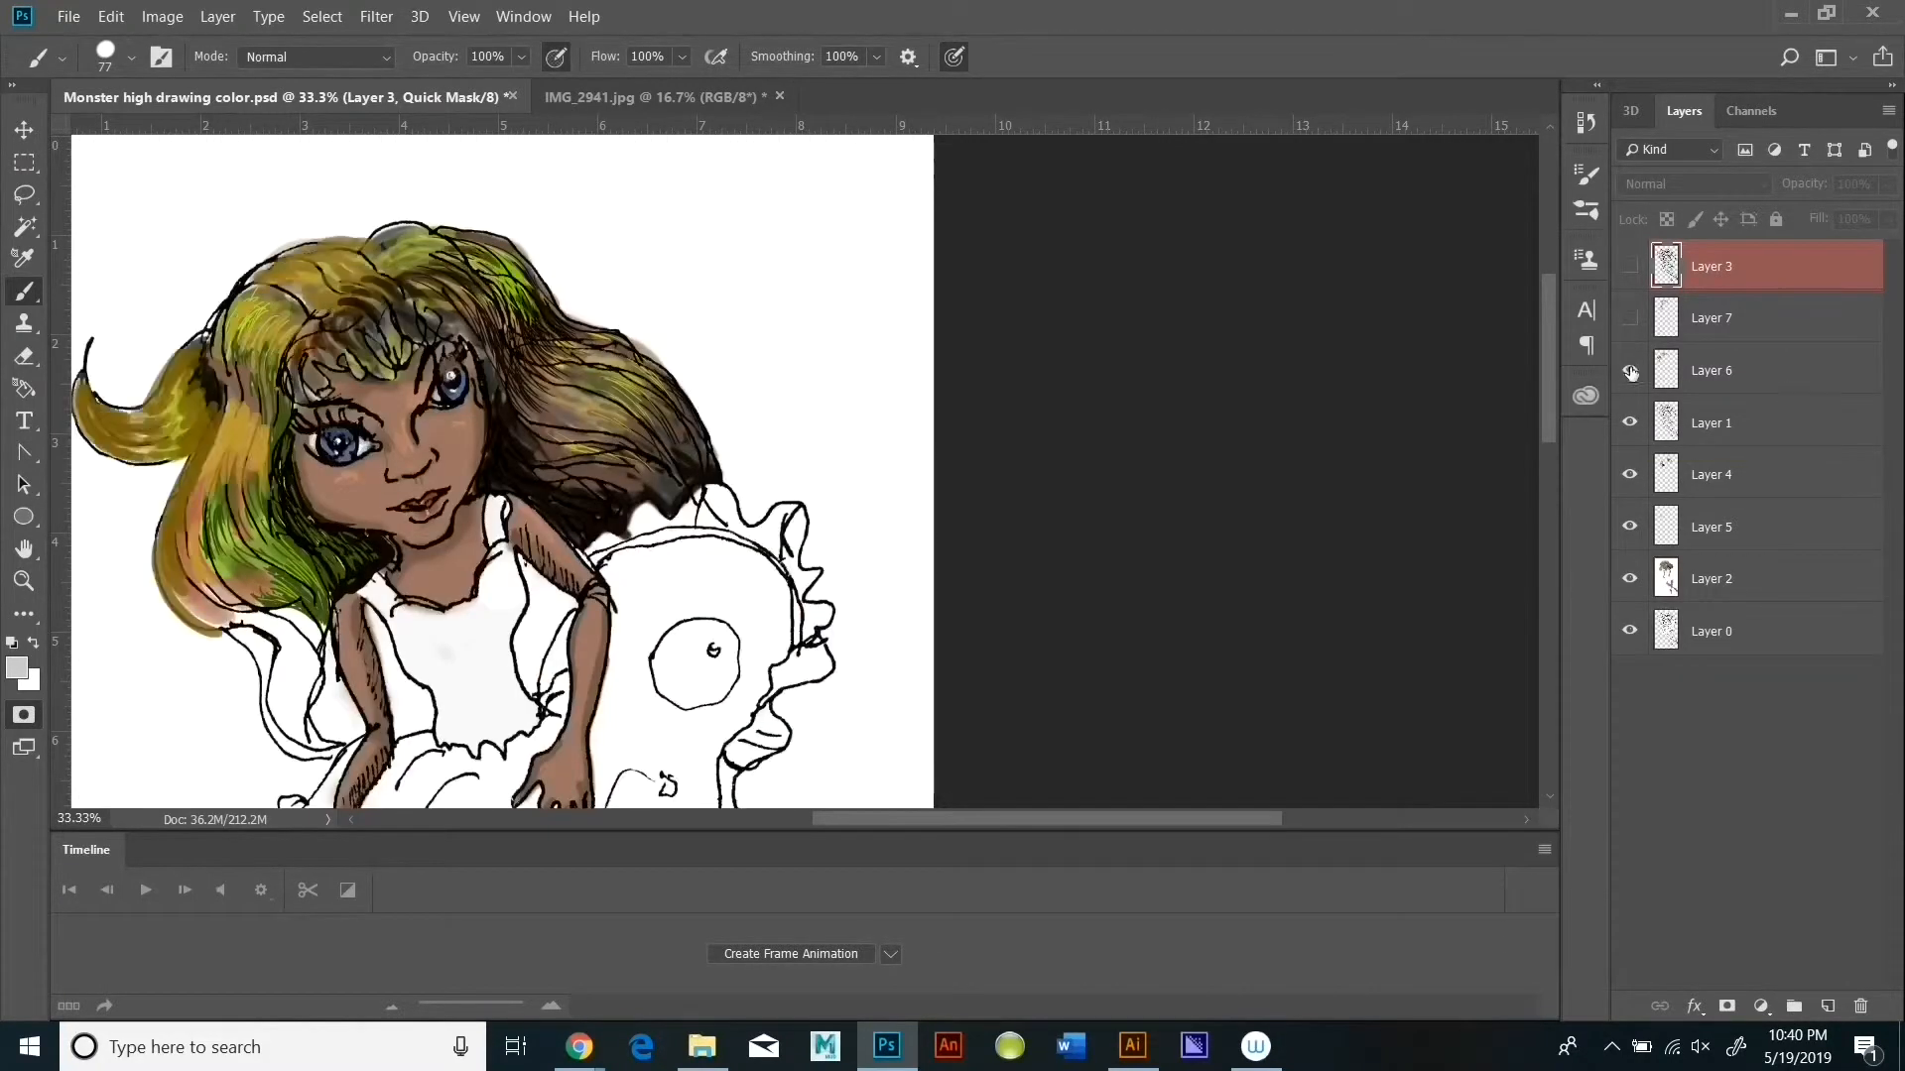
click(1631, 318)
click(1631, 269)
Step: Move Layer 3 directly below Layer 6 and keep Layer 7 at the top of the layer stack
drag(1792, 274, 1787, 340)
drag(1786, 323, 1781, 390)
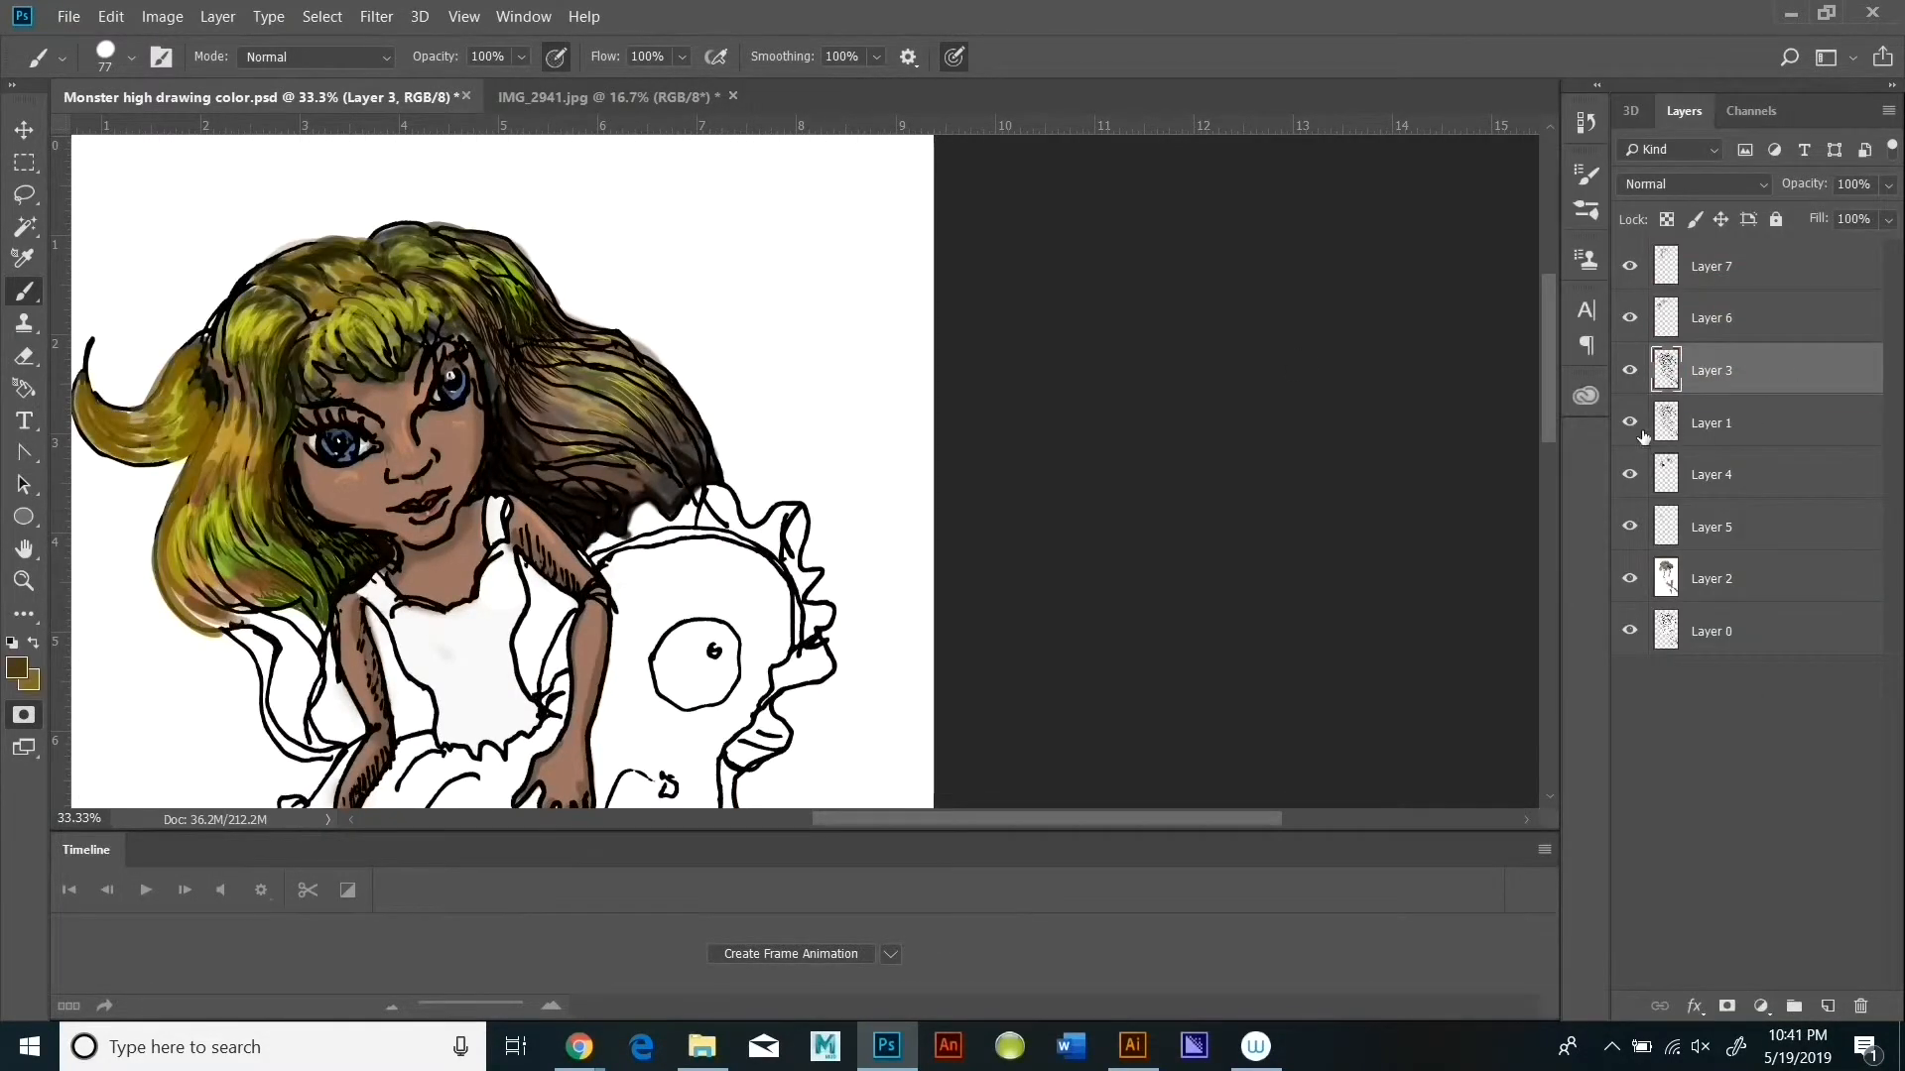
click(1631, 578)
click(1631, 579)
mouse_move(1630, 266)
mouse_down()
mouse_move(1635, 527)
mouse_move(1631, 266)
mouse_up()
drag(1766, 266, 1766, 343)
drag(1765, 319, 1765, 252)
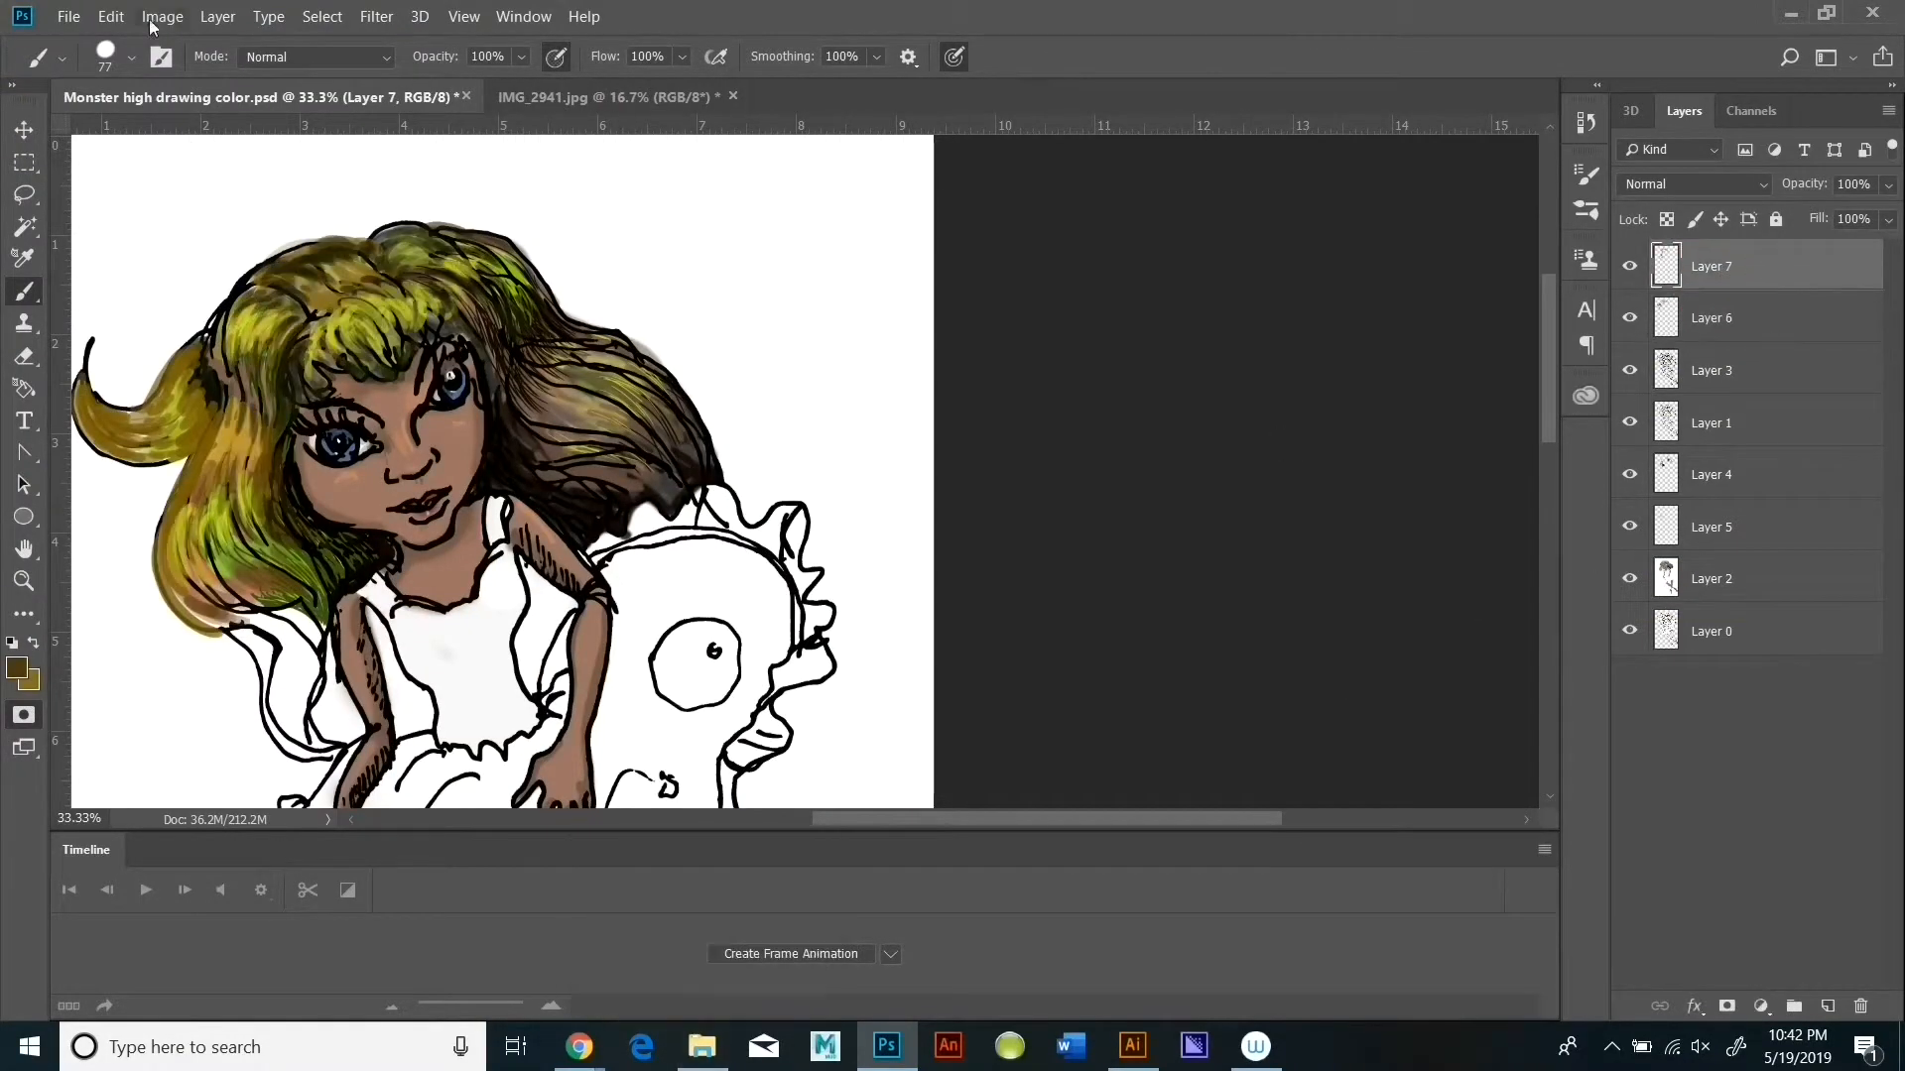
Step: Save the layered drawing as Monster high drawing color.psd
click(68, 17)
click(105, 316)
click(879, 758)
click(1011, 526)
Step: Save a JPEG copy of the drawing in Downloads as "Monster high drawing color ha"
click(68, 17)
click(104, 315)
click(635, 529)
click(493, 731)
click(512, 496)
text(ha)
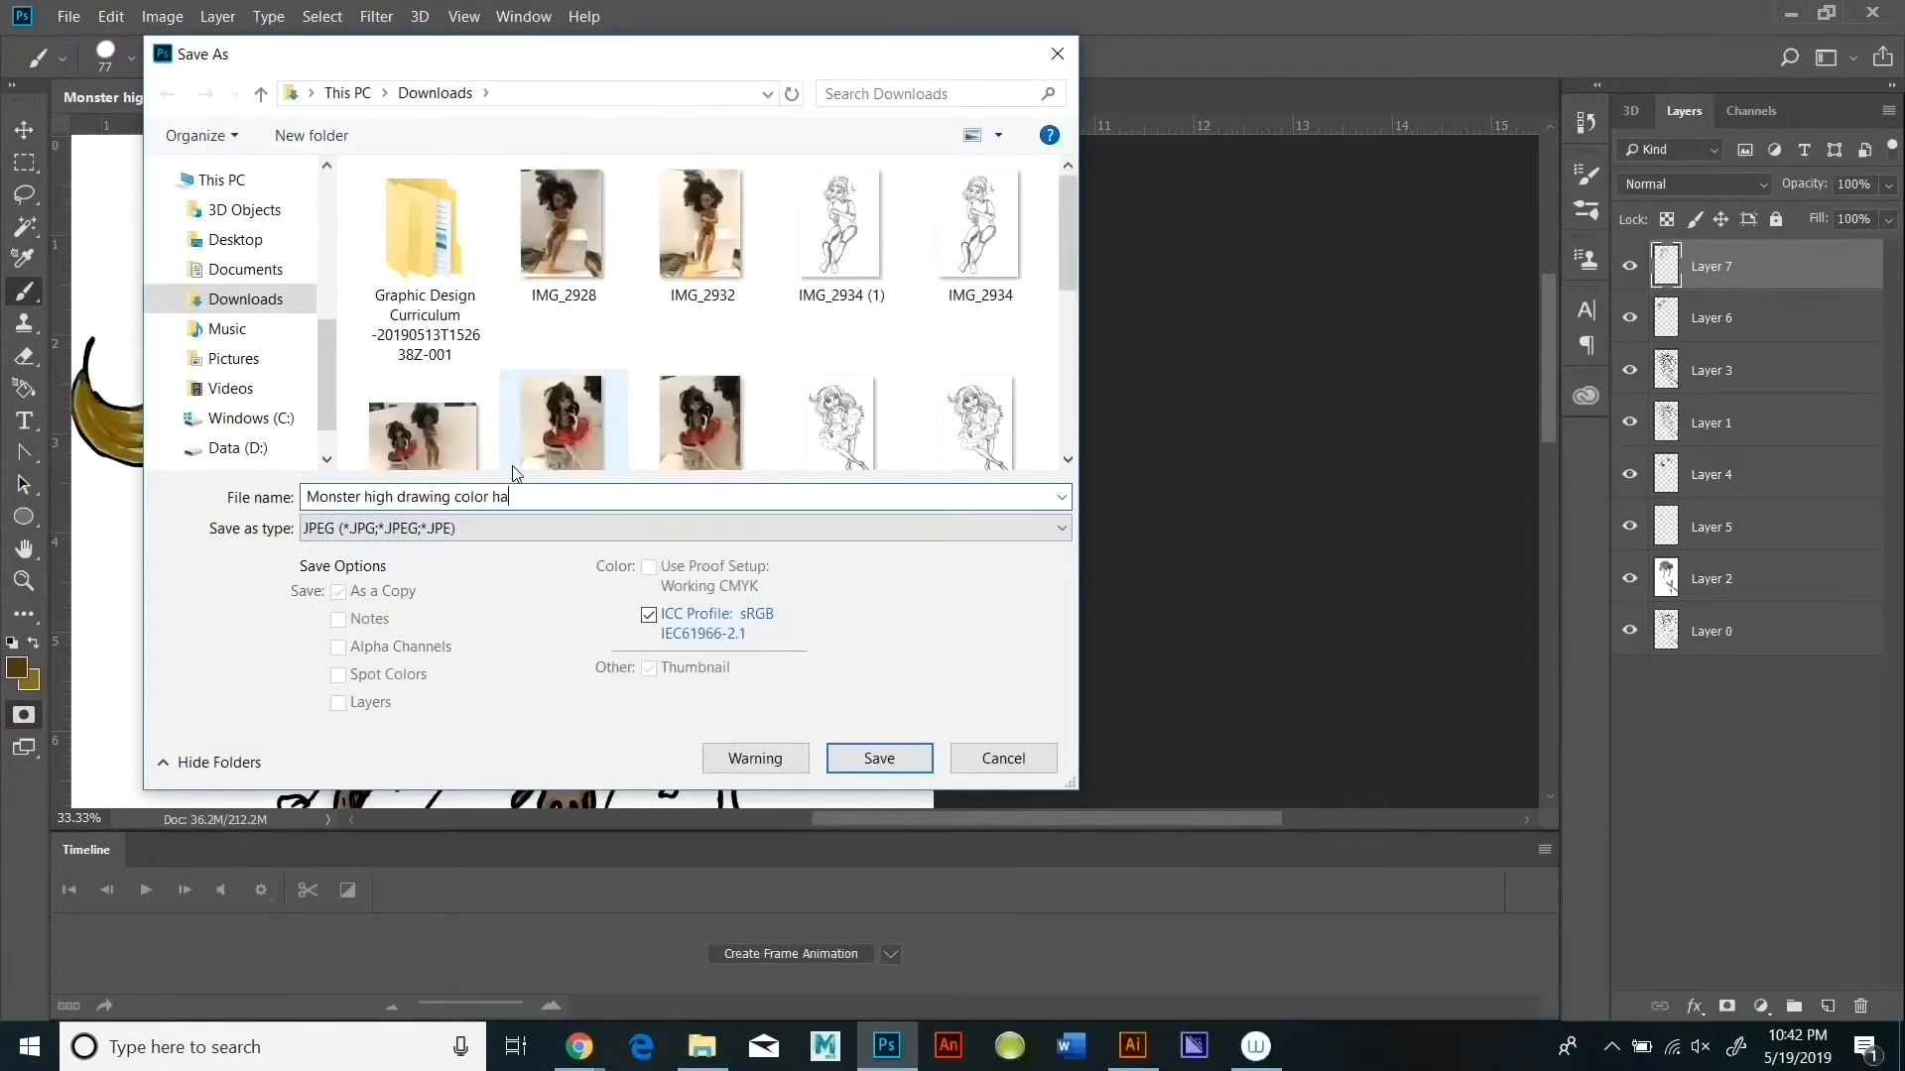
click(879, 758)
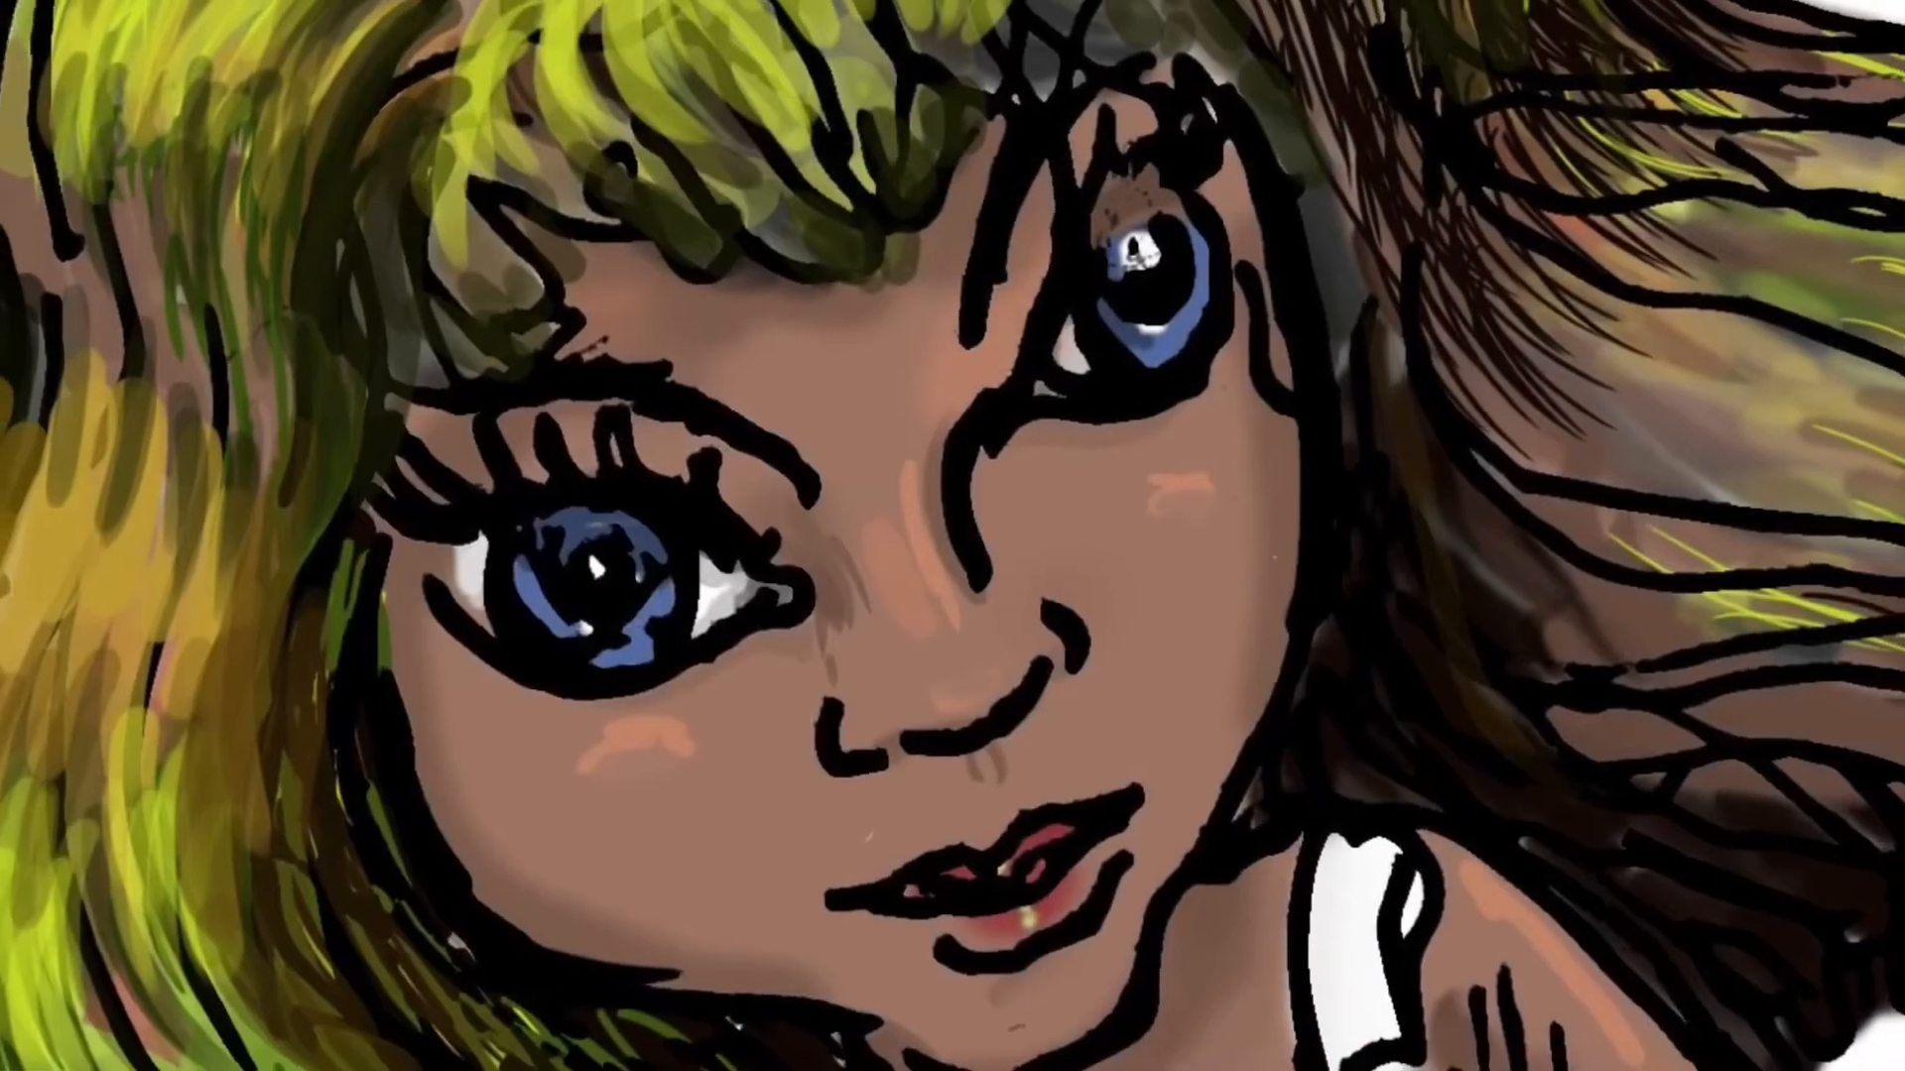